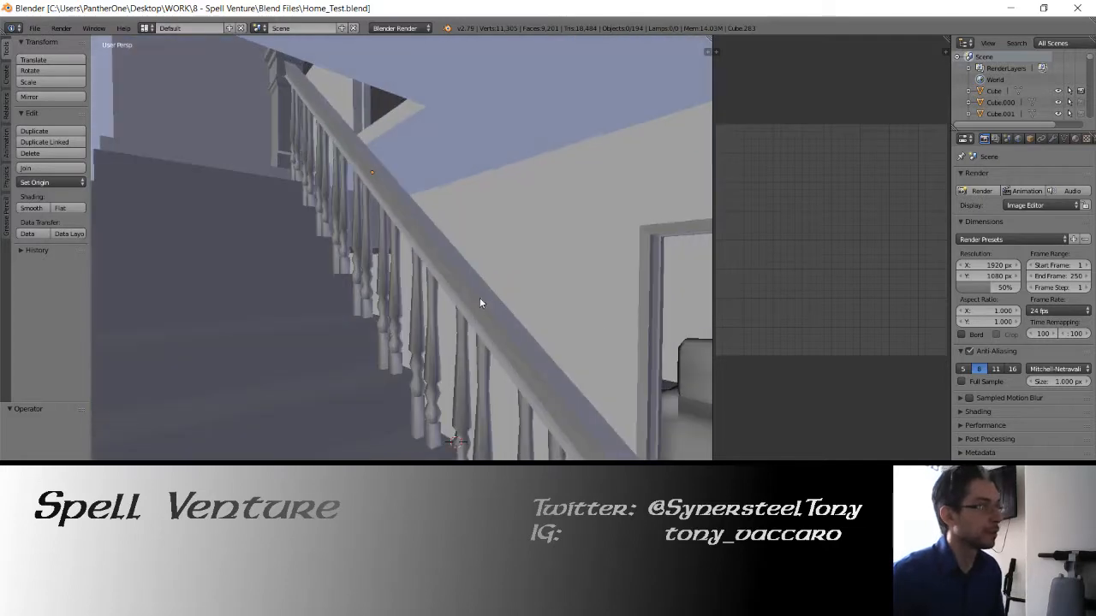
# Walk through the house model and examine the living room, the hallway and the staircase with its railing
pyautogui.press('w')
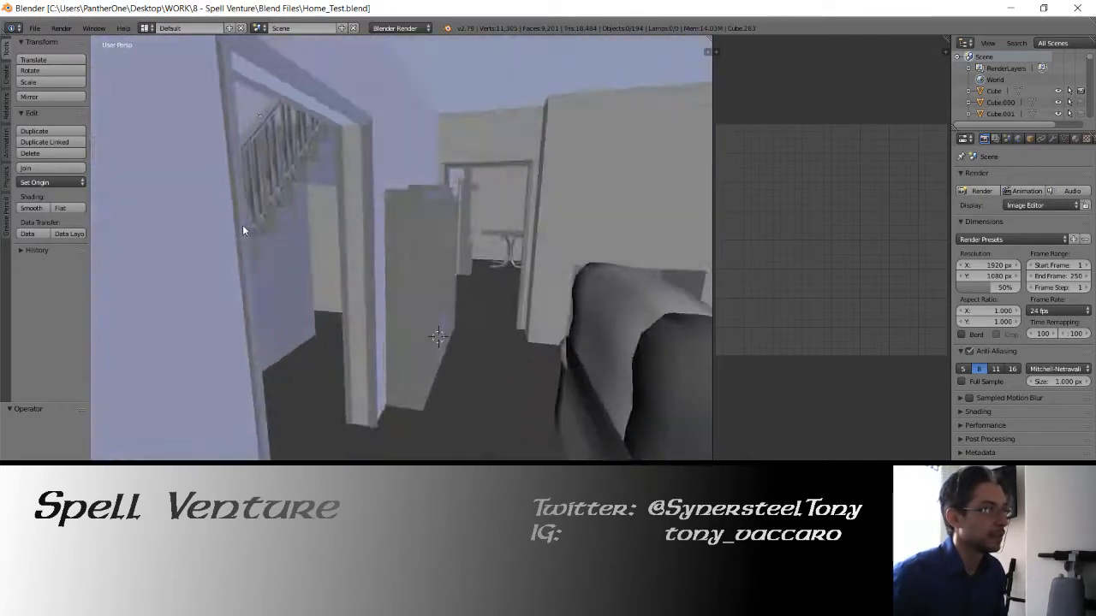
pyautogui.press('s')
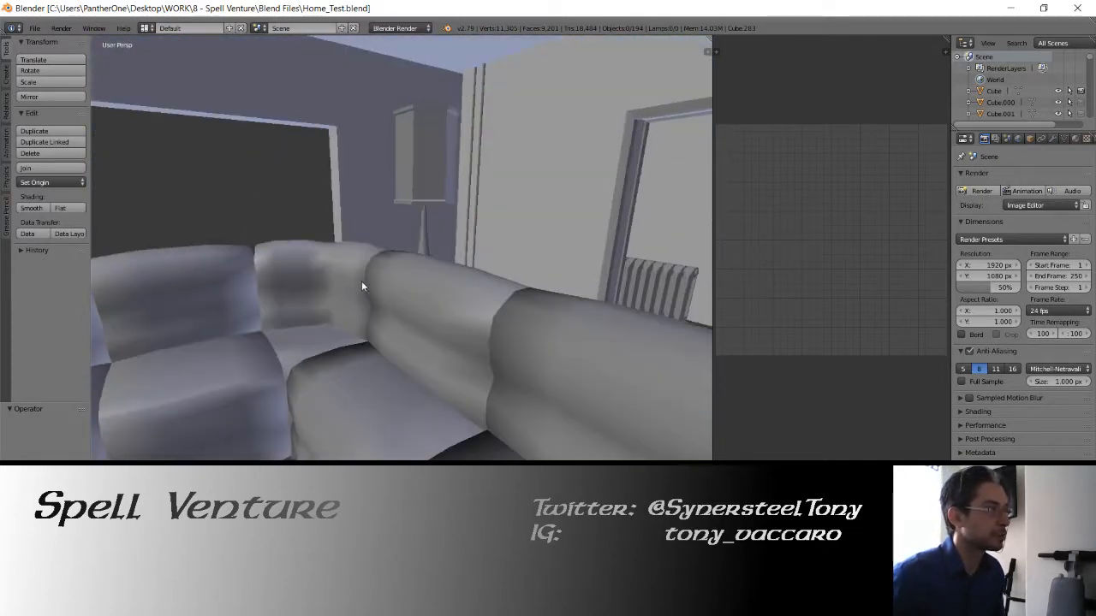
pyautogui.press('d')
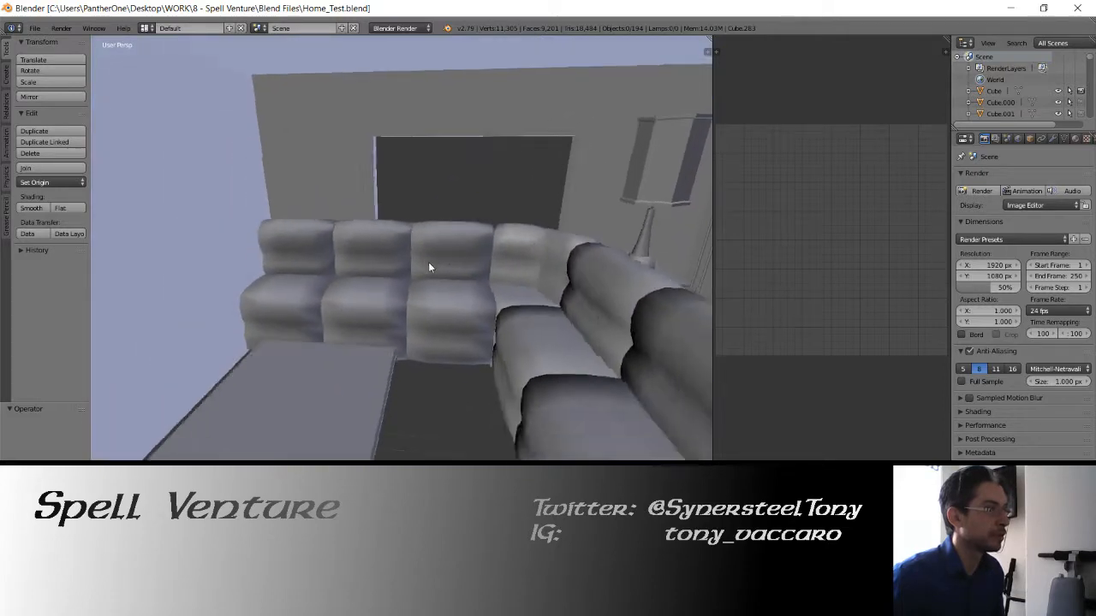
pyautogui.press('a')
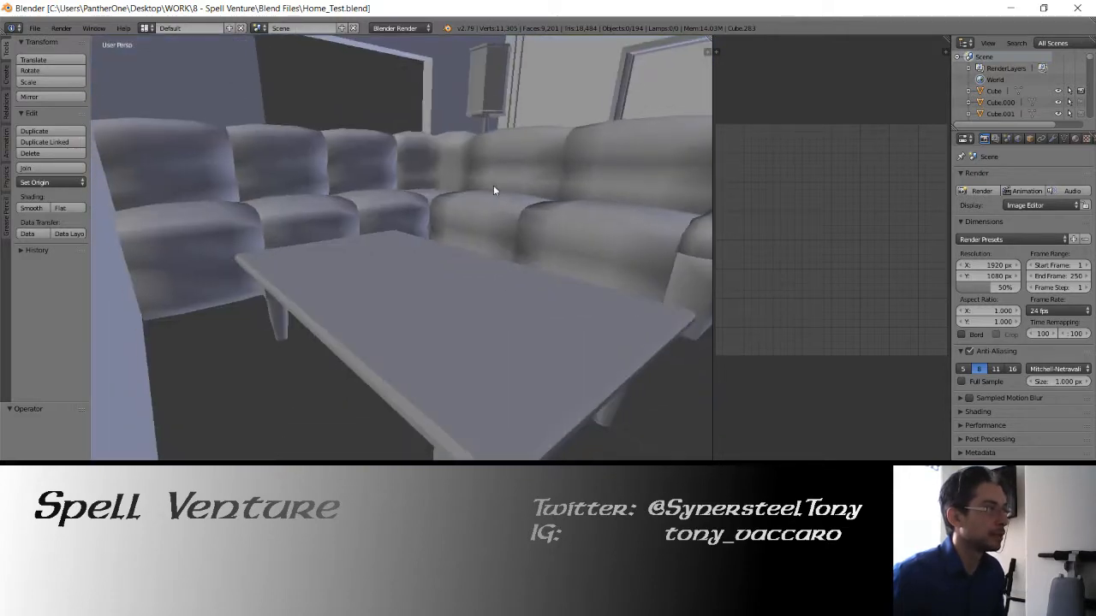
pyautogui.press('s')
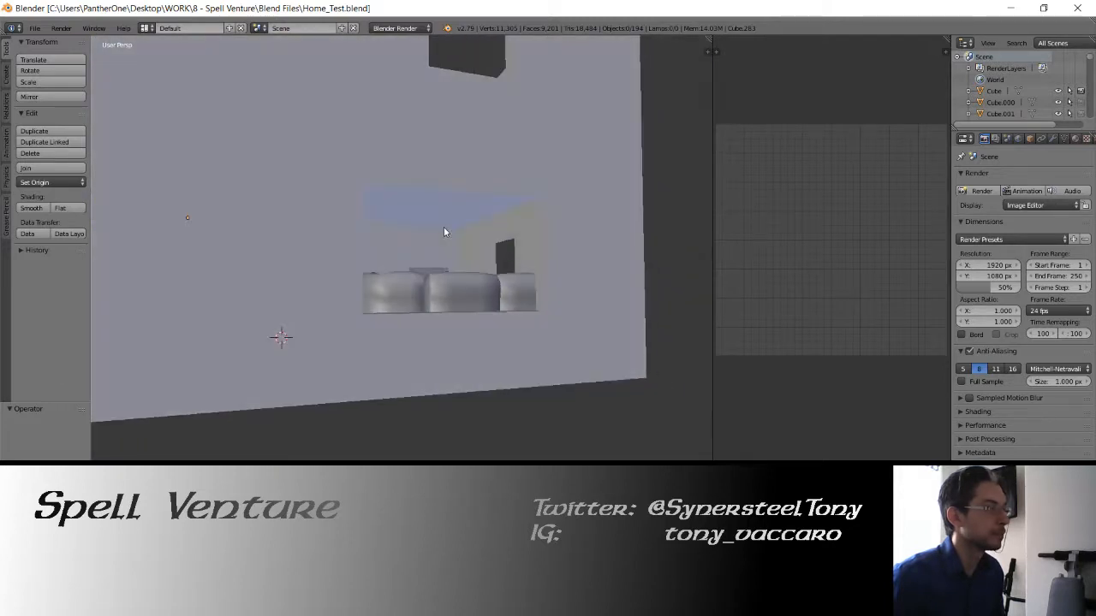
pyautogui.press('a')
pyautogui.press('w')
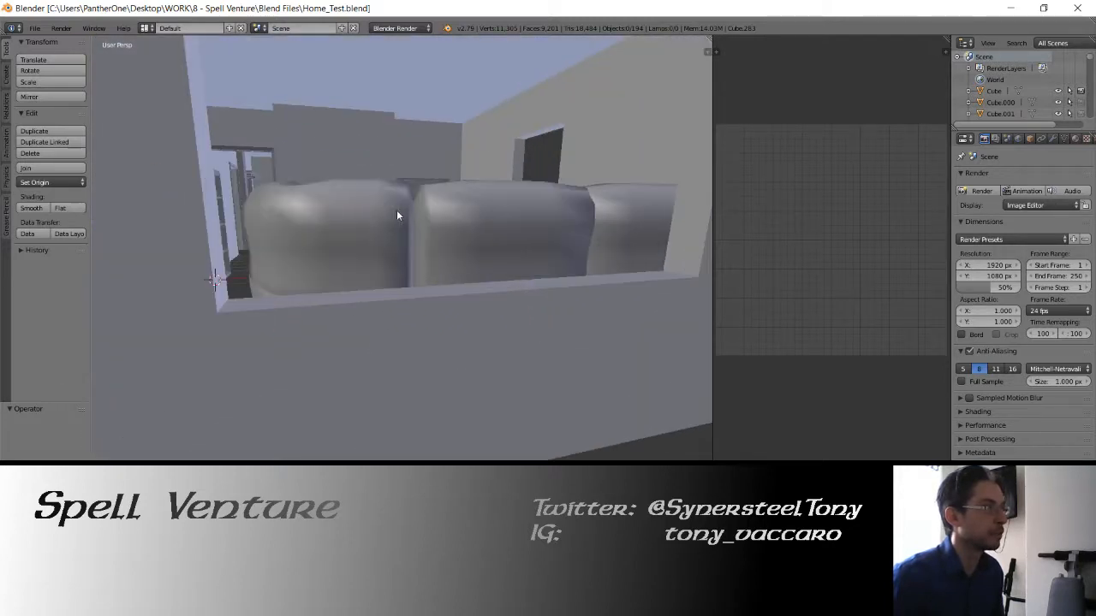
pyautogui.press('s')
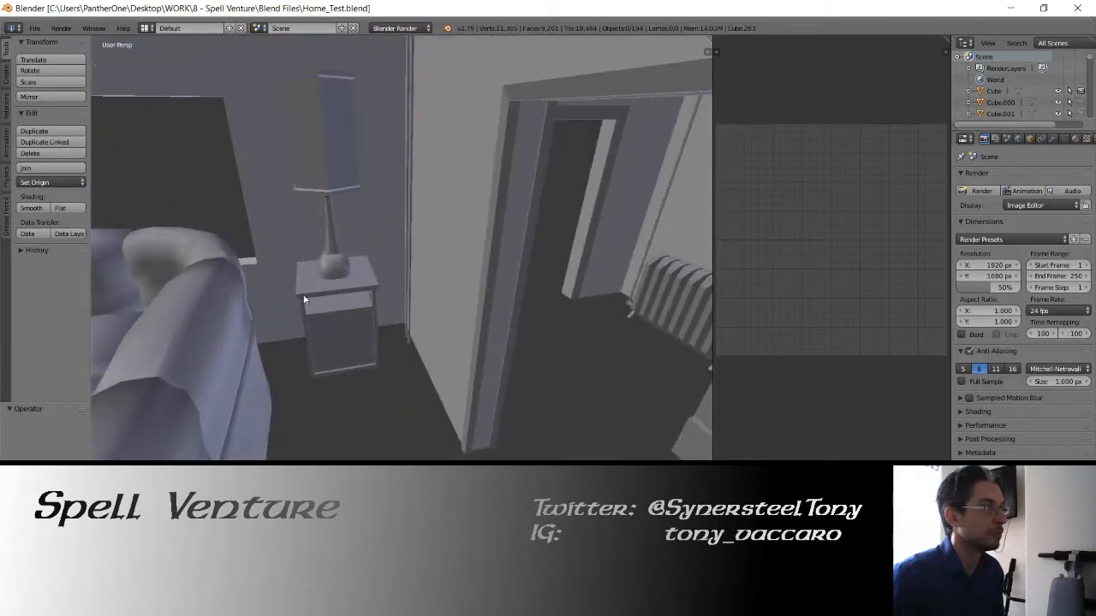
pyautogui.press('w')
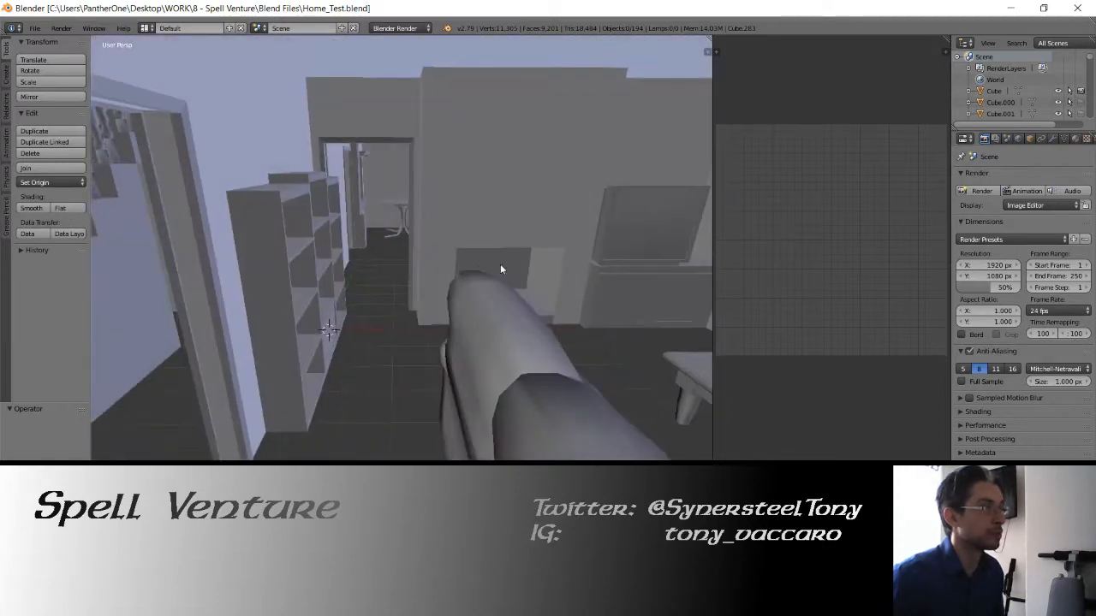
pyautogui.press('w')
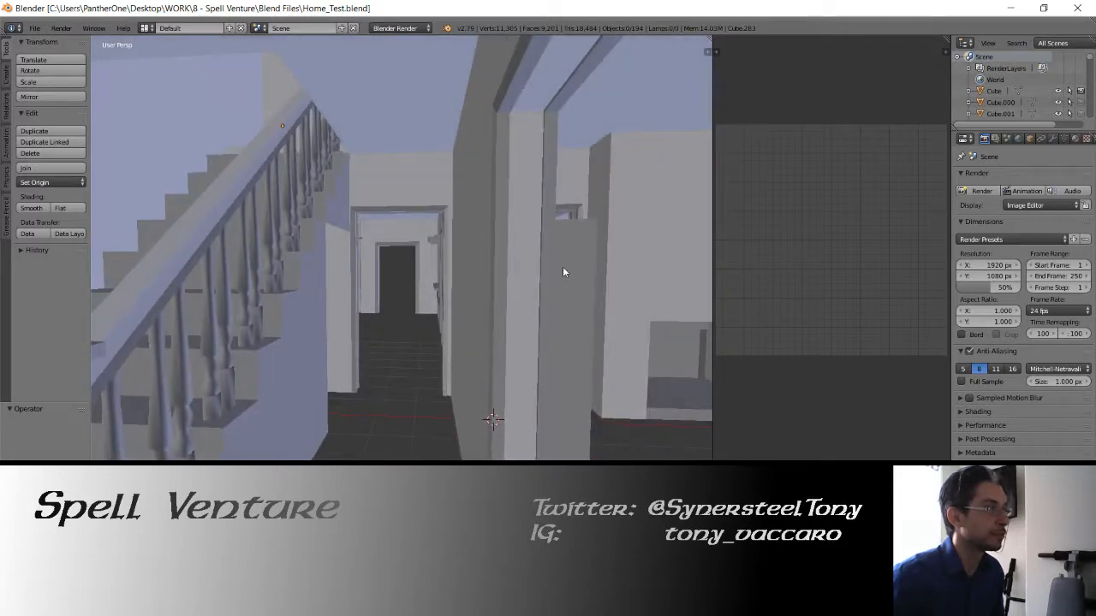
pyautogui.press('s')
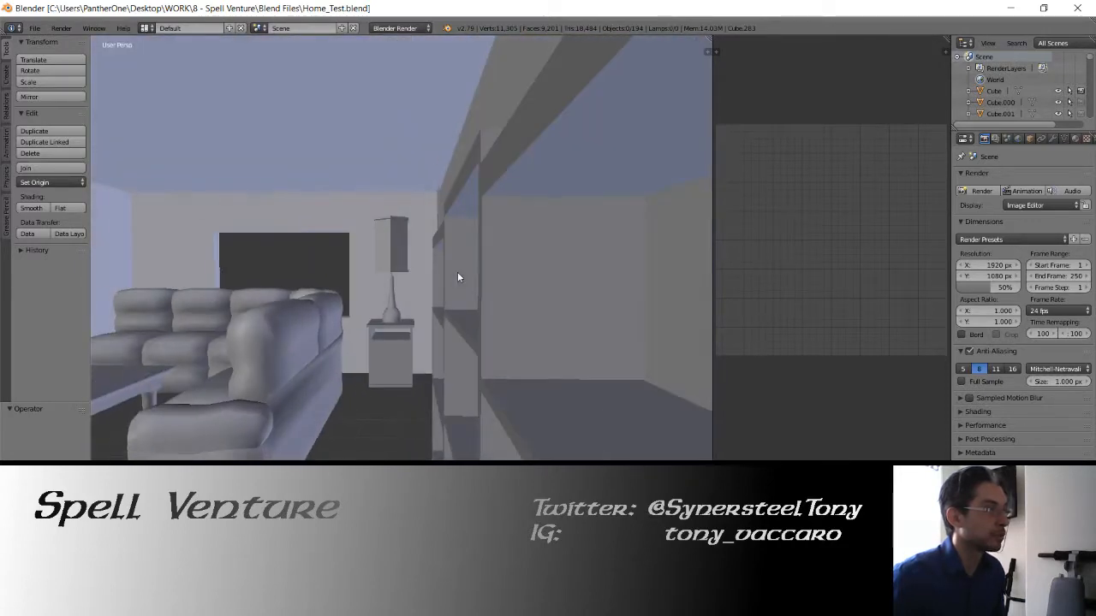
pyautogui.press('w')
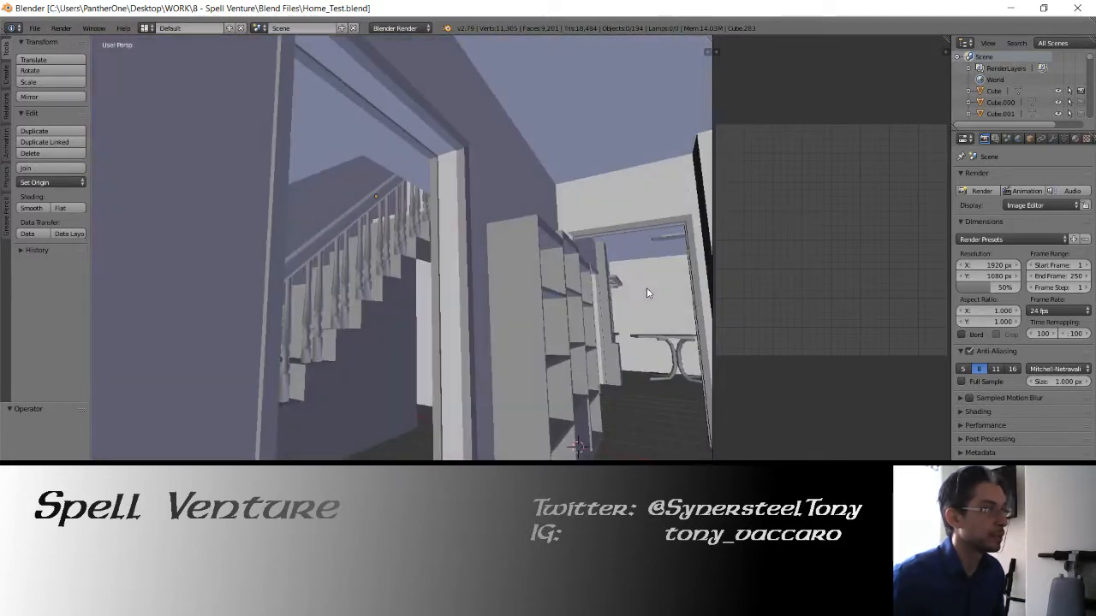
pyautogui.press('s')
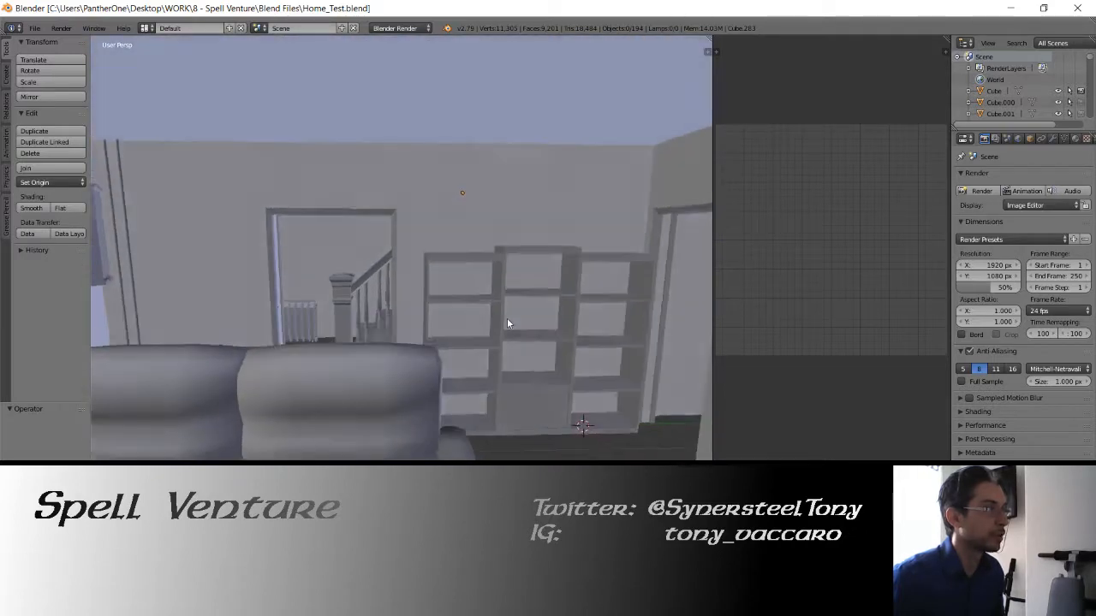
pyautogui.press('w')
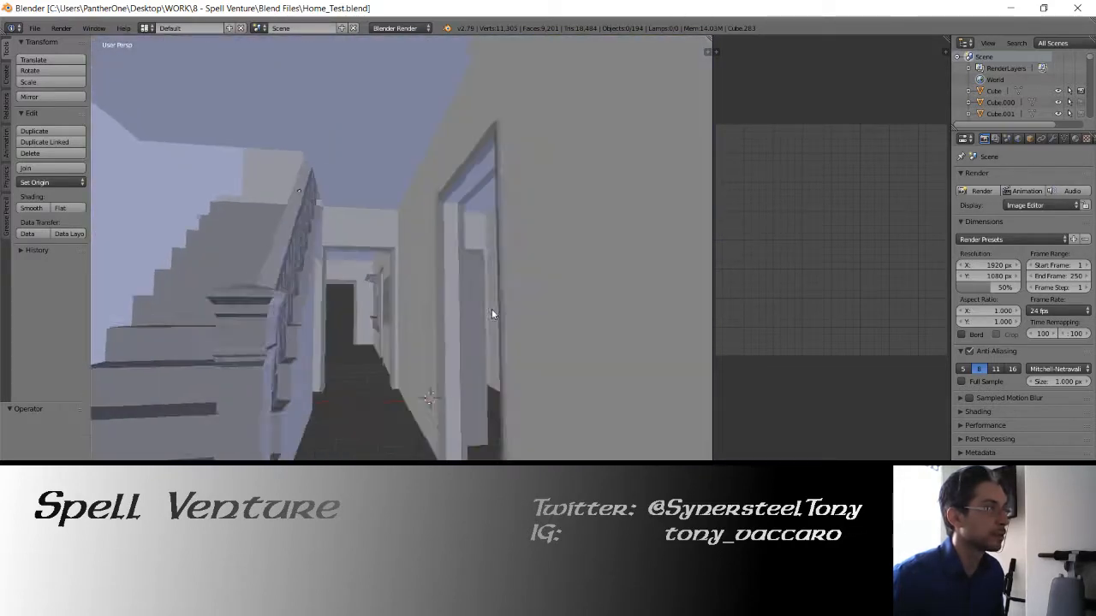
pyautogui.press('w')
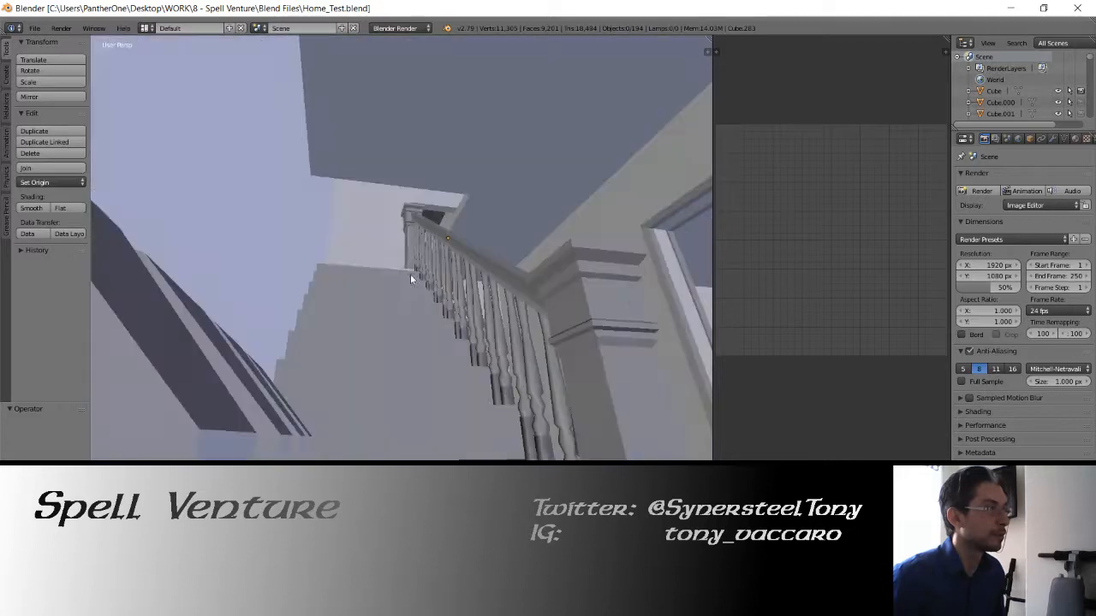
pyautogui.click(393, 294)
pyautogui.rightClick(392, 295)
pyautogui.moveTo(410, 318); pyautogui.dragTo(335, 313, button='middle')
pyautogui.moveTo(458, 347); pyautogui.dragTo(339, 312, button='middle')
pyautogui.scroll(-5, 341, 315)
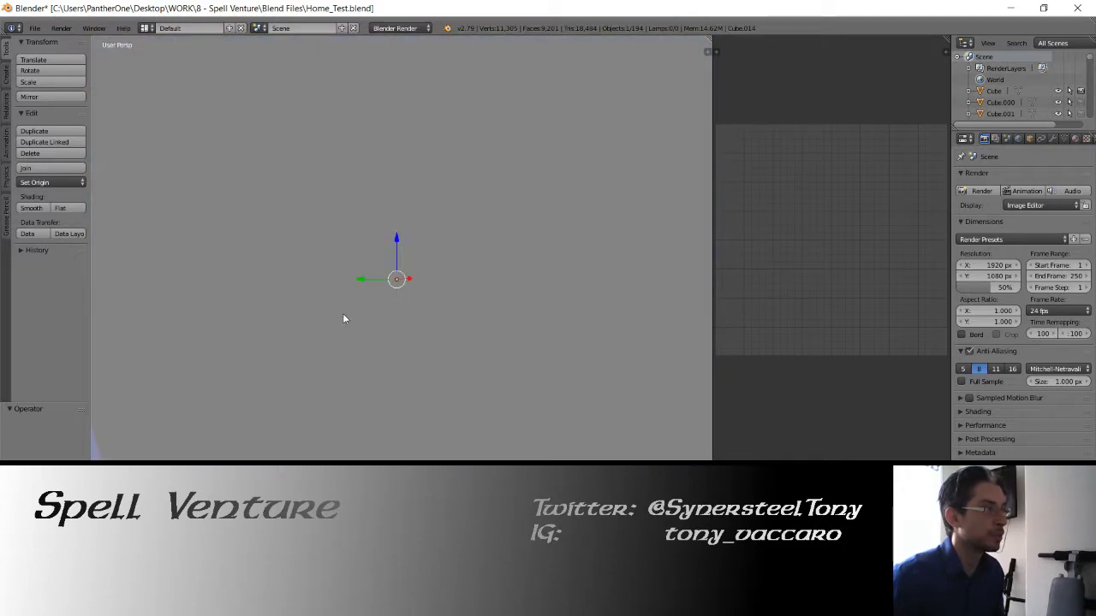
# Switch to Slack, open photo (7) from the direct messages to self, and enlarge it around the stair railing
pyautogui.hotkey('alt', 'Tab')
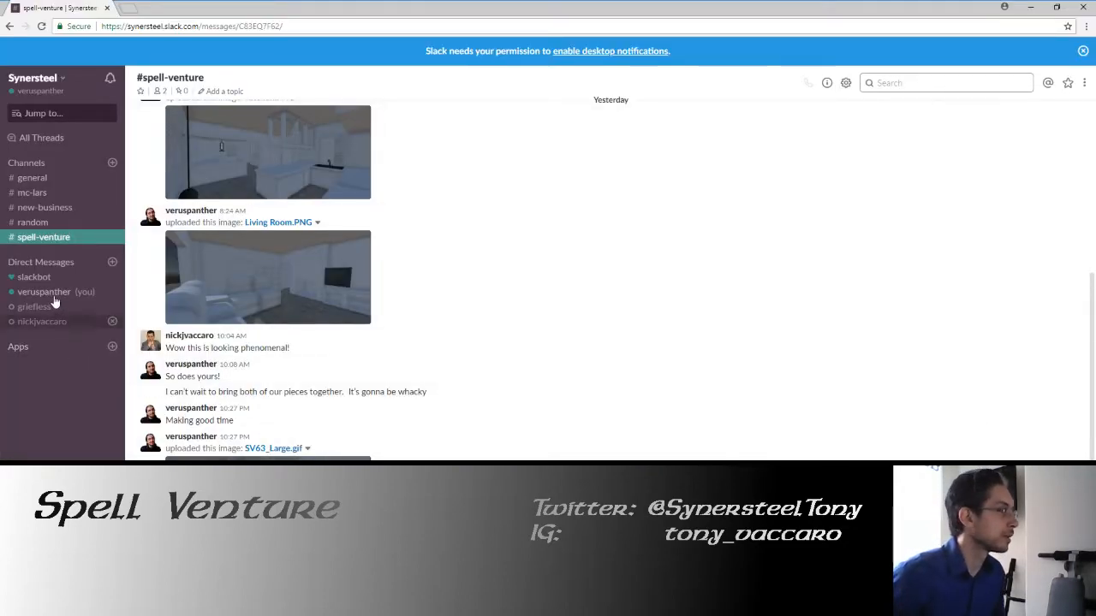
pyautogui.click(47, 293)
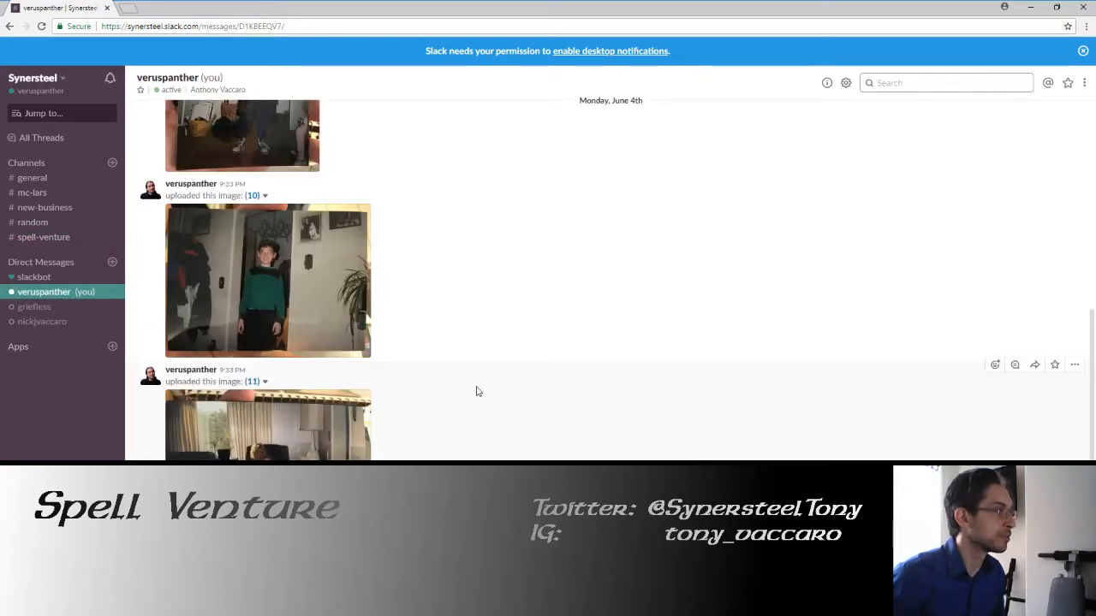
pyautogui.scroll(5, 283, 351)
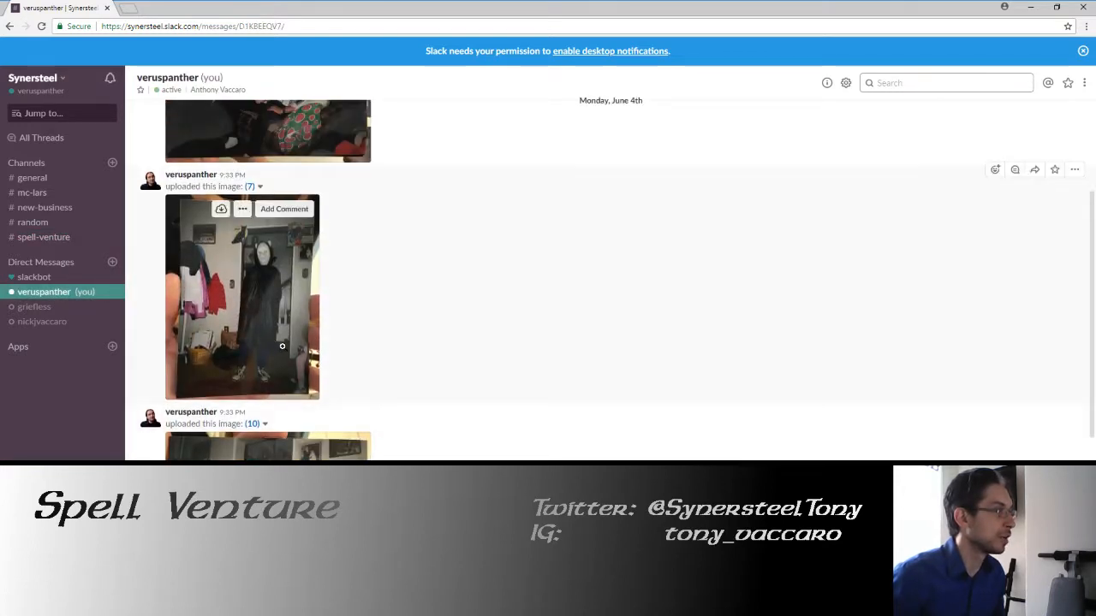
pyautogui.click(281, 346)
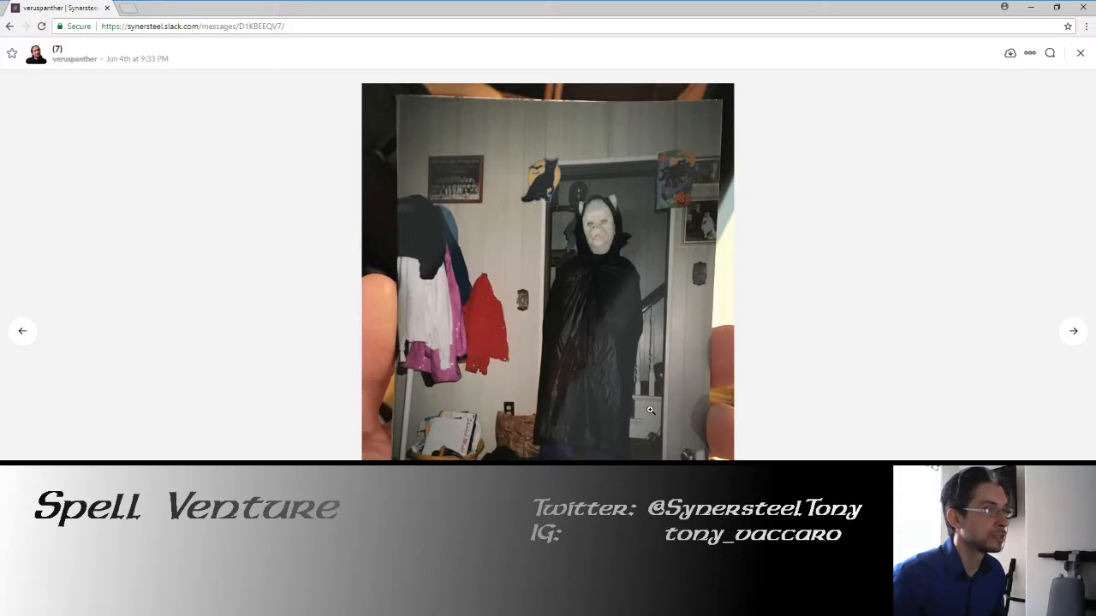
pyautogui.click(650, 410)
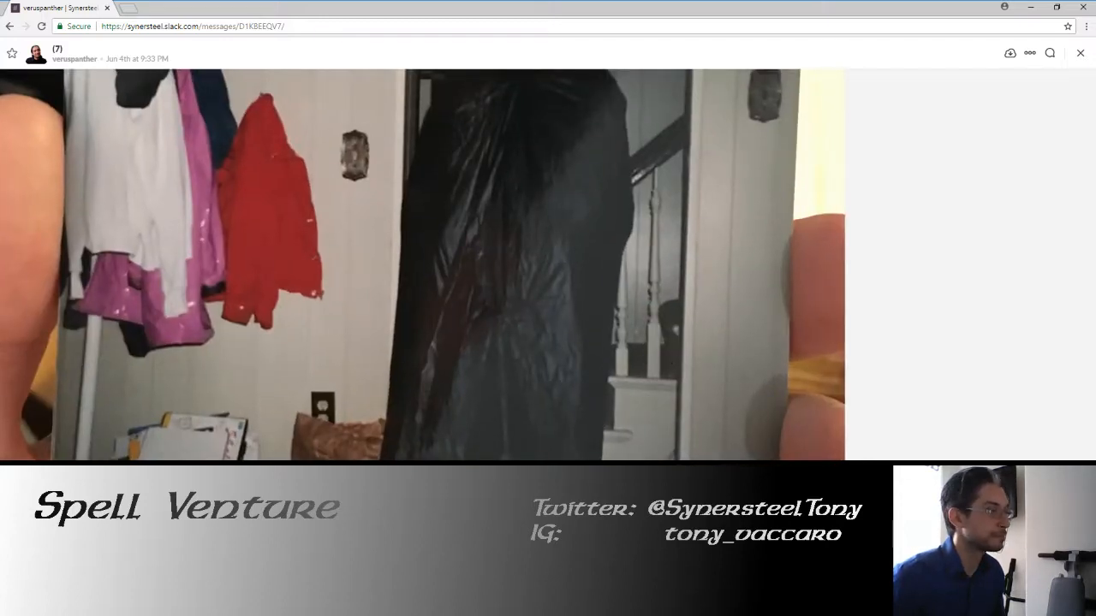
# Switch back to Blender, select a pair of balusters on the lower steps, and centre them for a closer look
pyautogui.hotkey('alt', 'Tab')
pyautogui.moveTo(385, 299); pyautogui.dragTo(469, 330, button='middle')
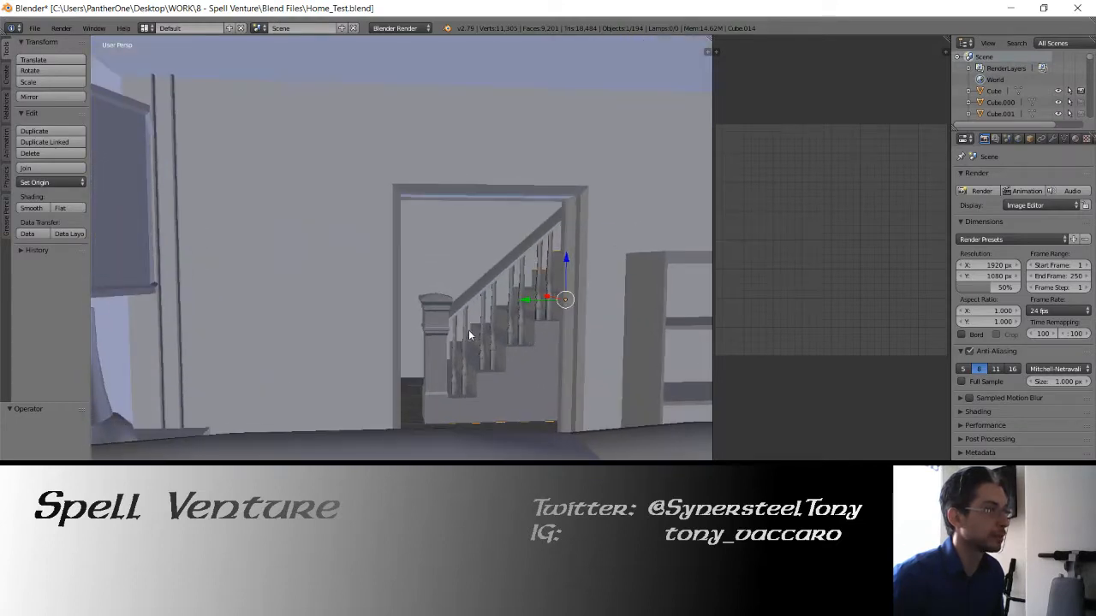
pyautogui.rightClick(481, 320)
pyautogui.press('KP_Decimal')
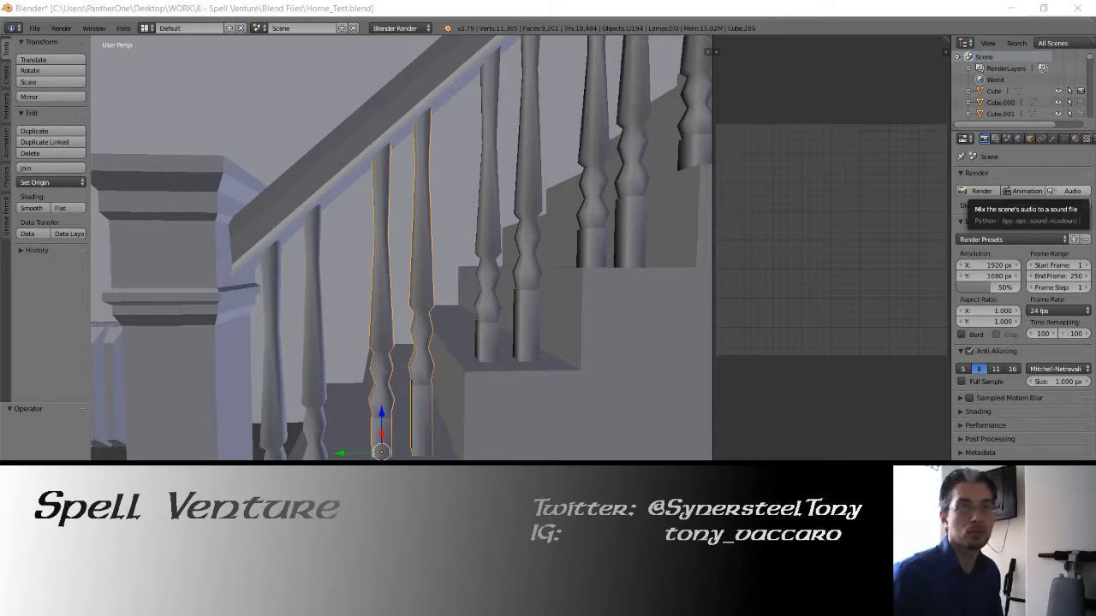
pyautogui.moveTo(434, 244); pyautogui.dragTo(443, 298, button='middle')
pyautogui.hotkey('shift', 'a')
pyautogui.moveTo(342, 328)
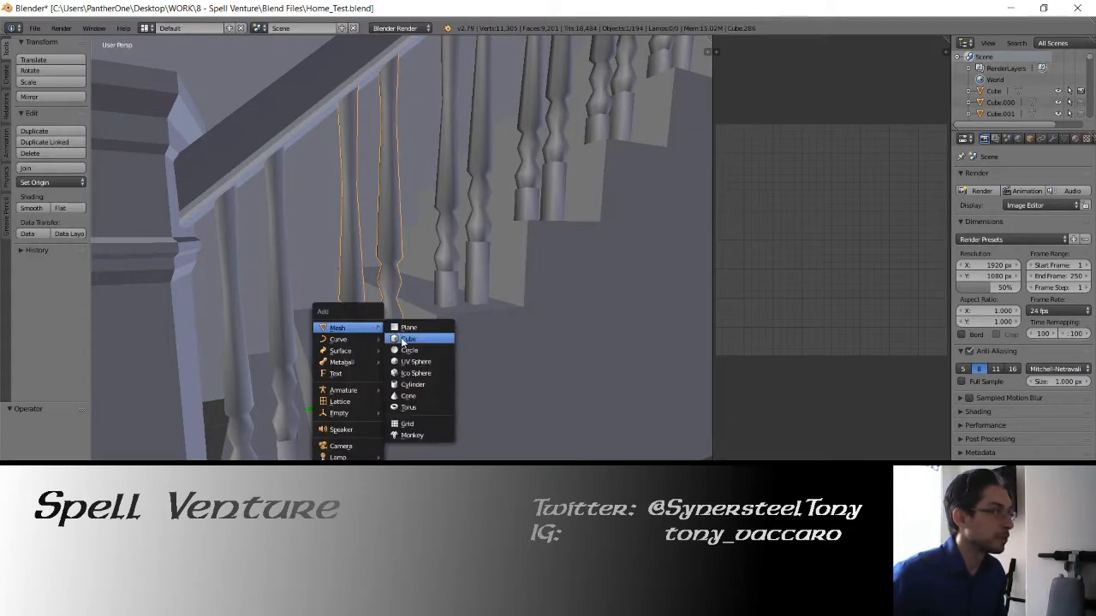
pyautogui.click(42, 182)
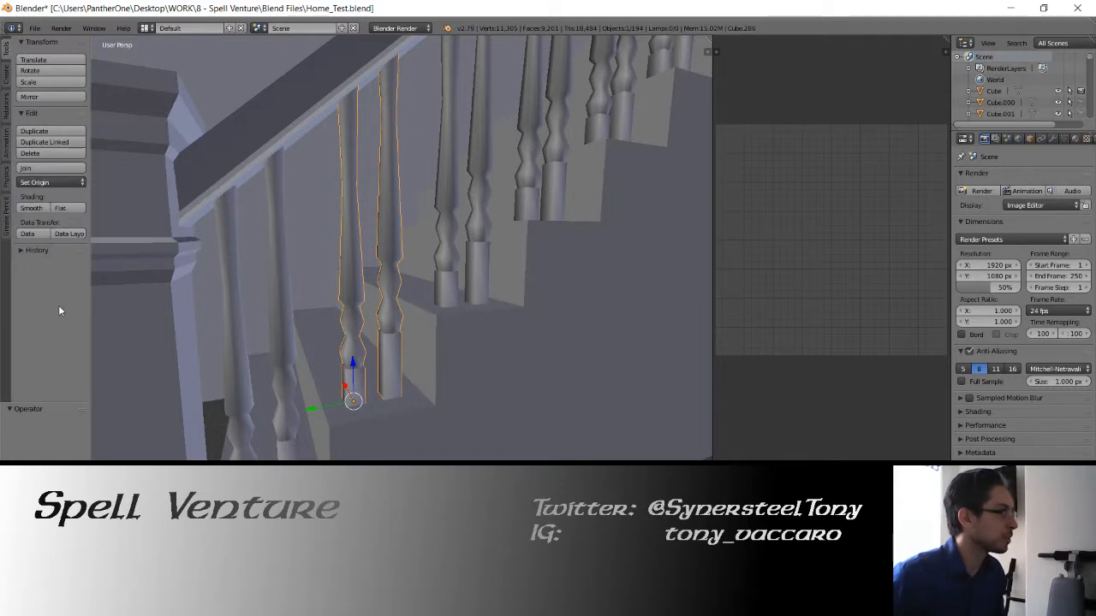
pyautogui.moveTo(163, 283); pyautogui.dragTo(267, 274, button='middle')
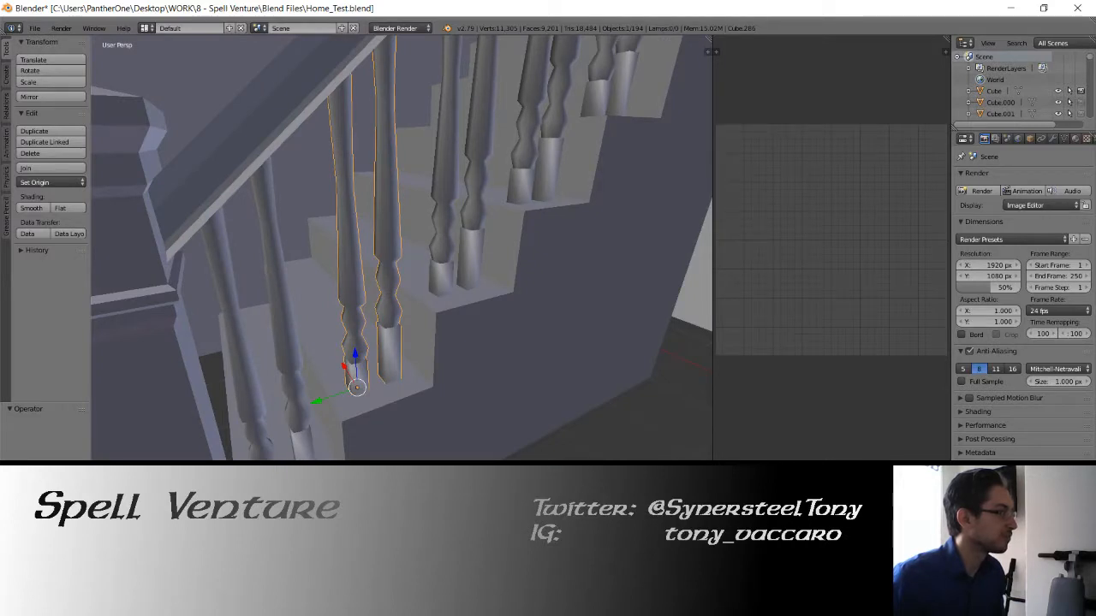
pyautogui.click(65, 537)
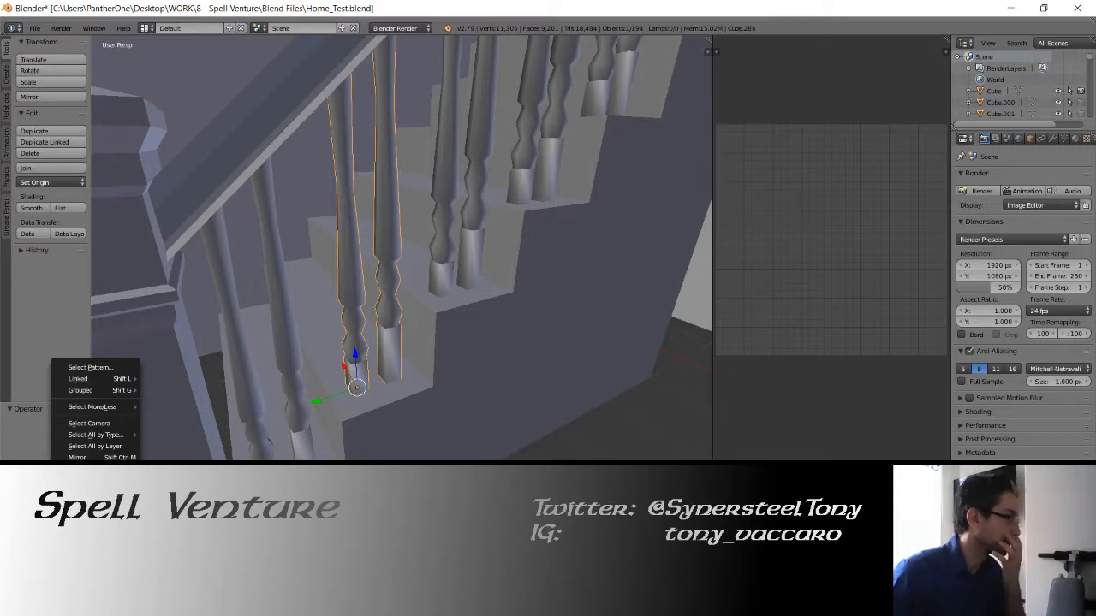
pyautogui.moveTo(49, 537)
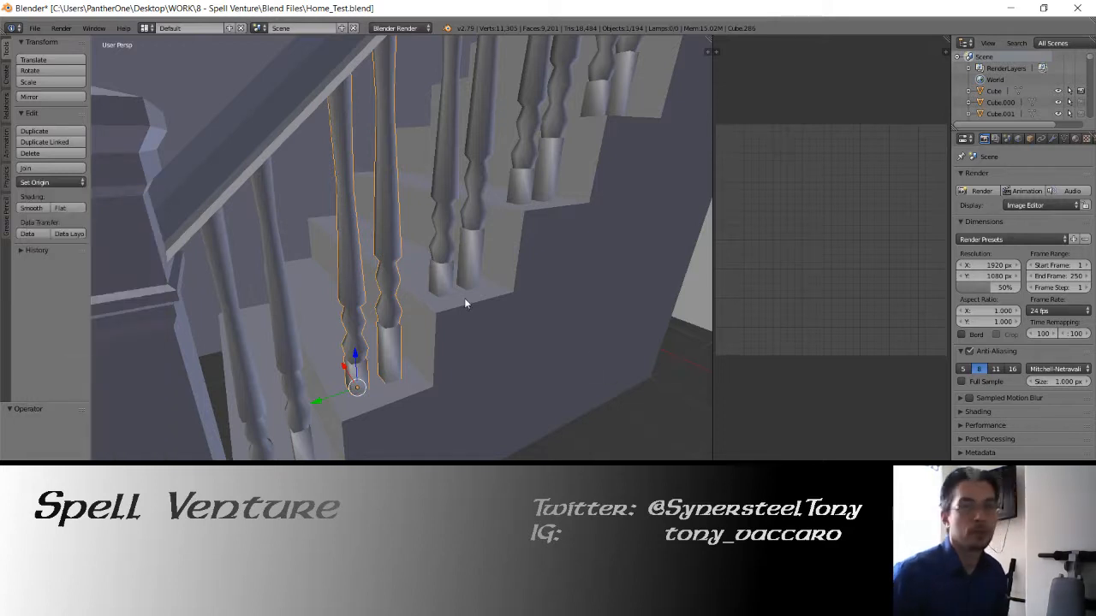
# Add a mesh cube to the scene at the 3D cursor beside the staircase
pyautogui.moveTo(457, 297); pyautogui.dragTo(432, 303, button='middle')
pyautogui.hotkey('shift', 'a')
pyautogui.moveTo(397, 338)
pyautogui.moveTo(397, 340); pyautogui.dragTo(362, 249, button='middle')
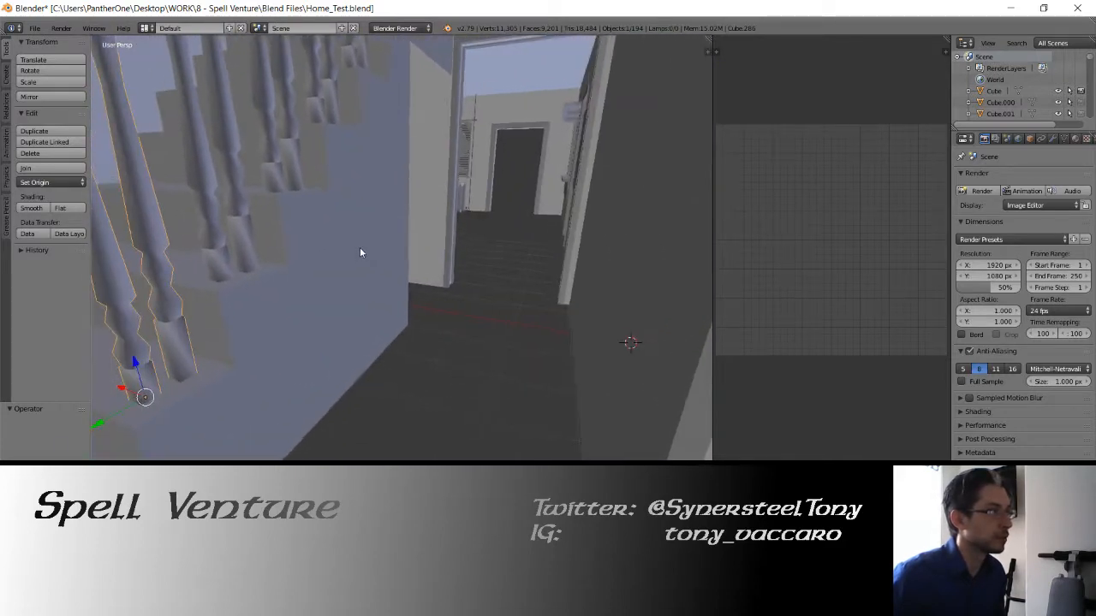
pyautogui.hotkey('shift', 'a')
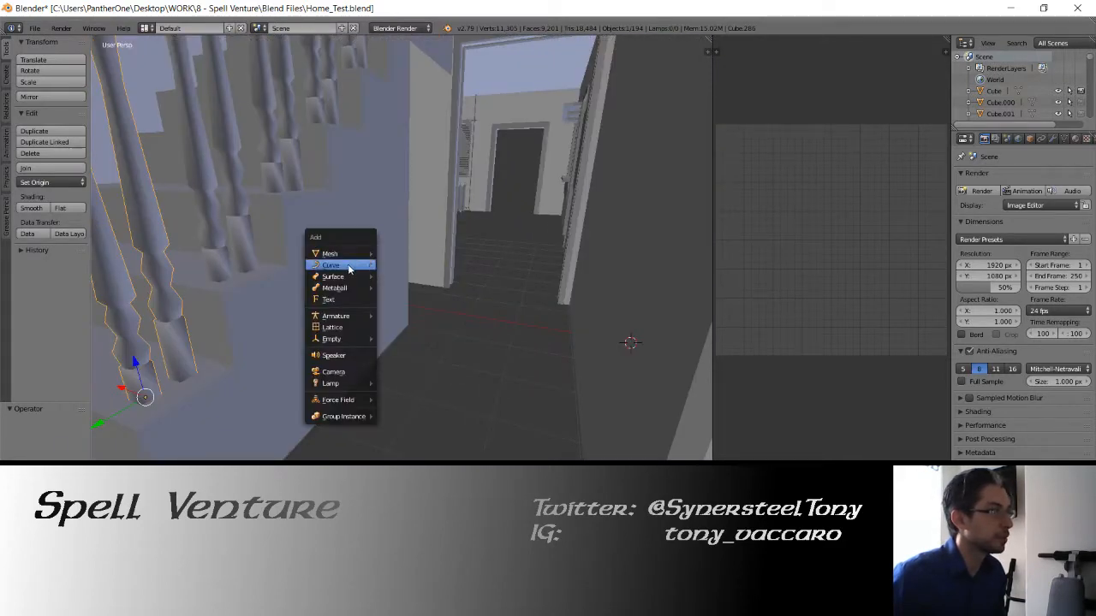
pyautogui.moveTo(362, 254)
pyautogui.click(428, 264)
# In the top view, move the cube 7 units along X and 6 units along Y onto the lower stairs
pyautogui.press('KP_7')
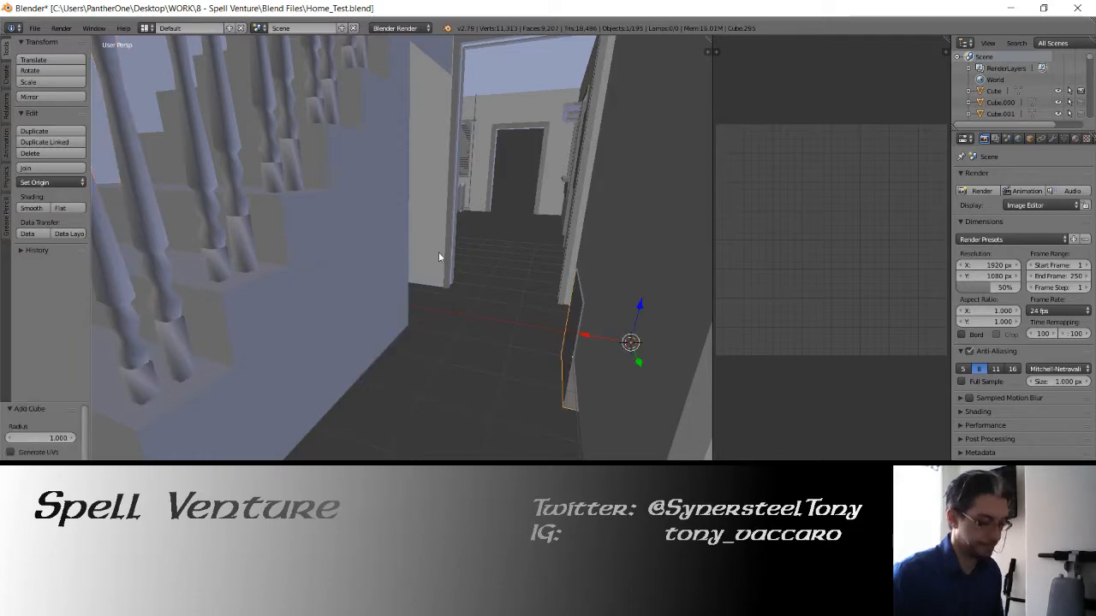
pyautogui.press('KP_Decimal')
pyautogui.scroll(-16, 414, 242)
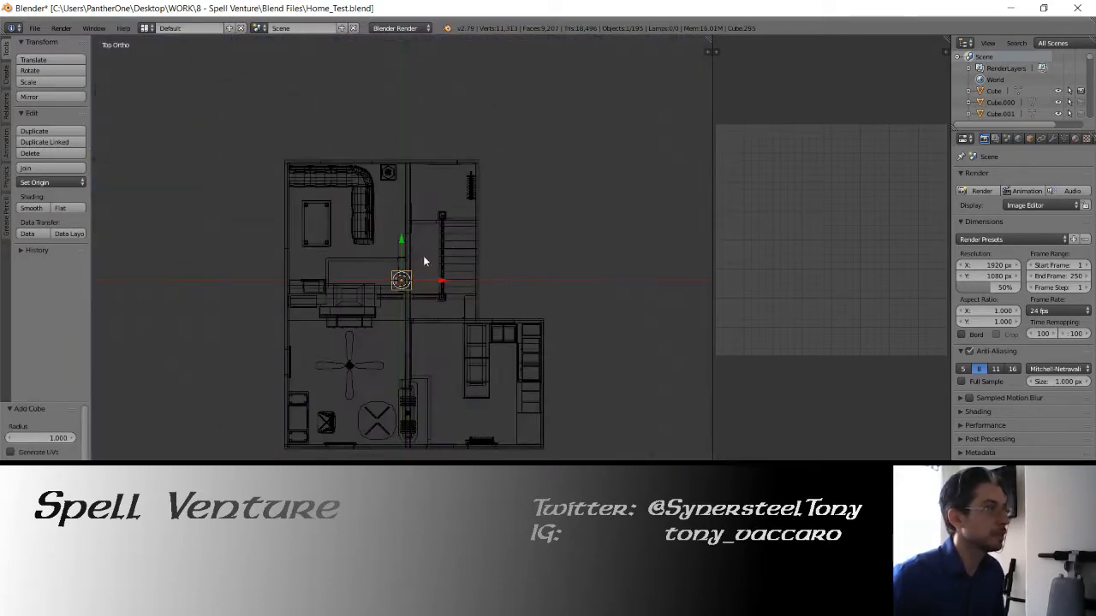
pyautogui.keyDown('shift'); pyautogui.moveTo(479, 244); pyautogui.dragTo(426, 272, button='middle'); pyautogui.keyUp('shift')
pyautogui.moveTo(392, 310); pyautogui.dragTo(442, 307)
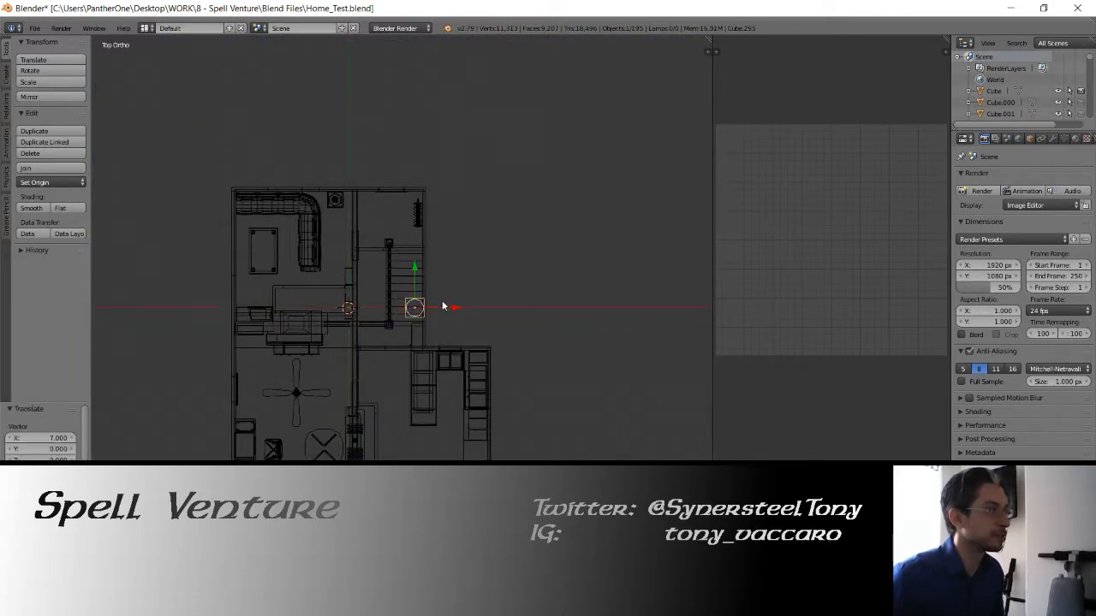
pyautogui.moveTo(410, 269); pyautogui.dragTo(419, 210)
# Scale the cube at the foot of the stairs to 0.5 along Y, working in solid shading
pyautogui.press('KP_Decimal')
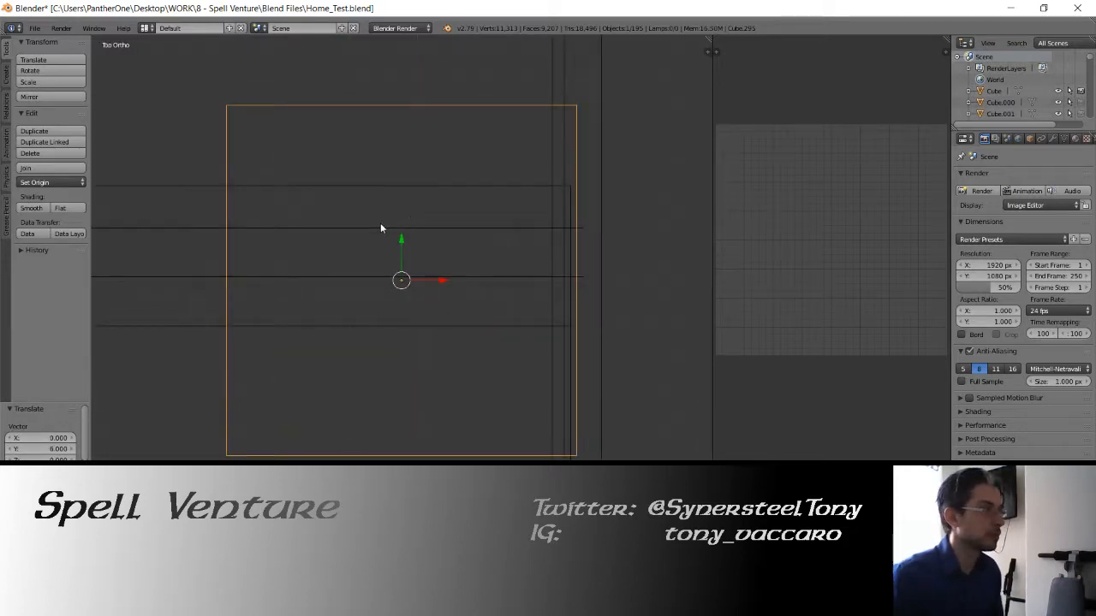
pyautogui.scroll(-4, 381, 231)
pyautogui.moveTo(381, 231)
pyautogui.mouseDown(button='middle')
pyautogui.moveTo(342, 233)
pyautogui.moveTo(450, 212)
pyautogui.moveTo(391, 237)
pyautogui.moveTo(368, 232)
pyautogui.mouseUp(button='middle')
pyautogui.scroll(5, 450, 212)
pyautogui.scroll(5, 368, 232)
pyautogui.press('KP_5')
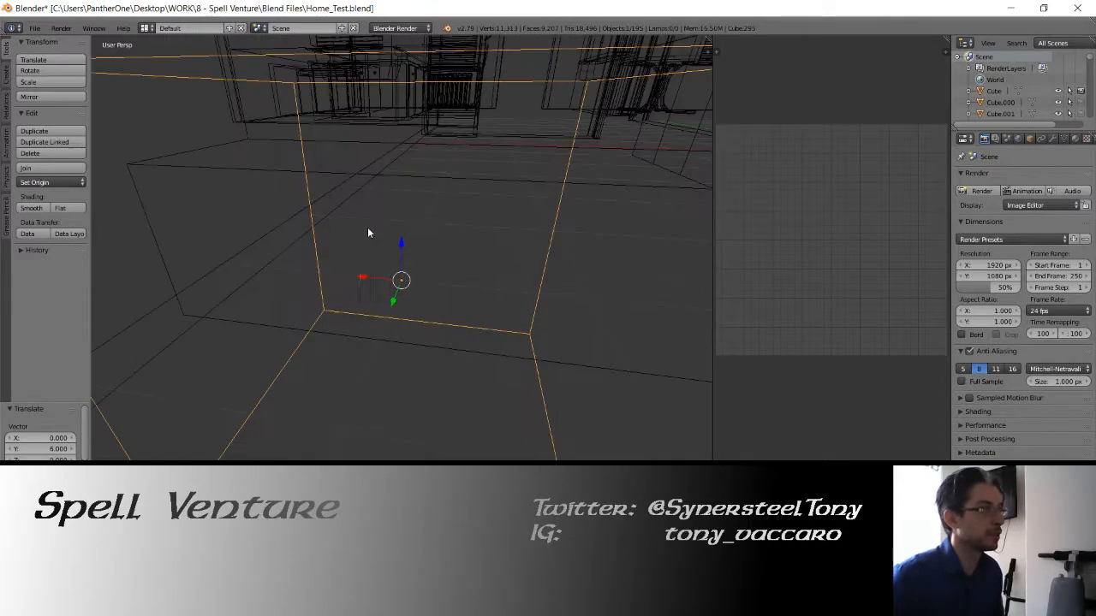
pyautogui.press('z')
pyautogui.scroll(-6, 368, 232)
pyautogui.keyDown('shift'); pyautogui.moveTo(440, 244); pyautogui.dragTo(351, 318, button='middle'); pyautogui.keyUp('shift')
pyautogui.scroll(4, 336, 268)
pyautogui.press('z')
pyautogui.write('zsy.5')
pyautogui.press('Return')
# Nudge the cube against the base of the bottom stair and scale it to 0.1 along Z
pyautogui.moveTo(351, 317)
pyautogui.mouseDown()
pyautogui.moveTo(333, 330)
pyautogui.moveTo(347, 327)
pyautogui.mouseUp()
pyautogui.moveTo(331, 337); pyautogui.dragTo(322, 285, button='middle')
pyautogui.write('s.1')
pyautogui.press('Return')
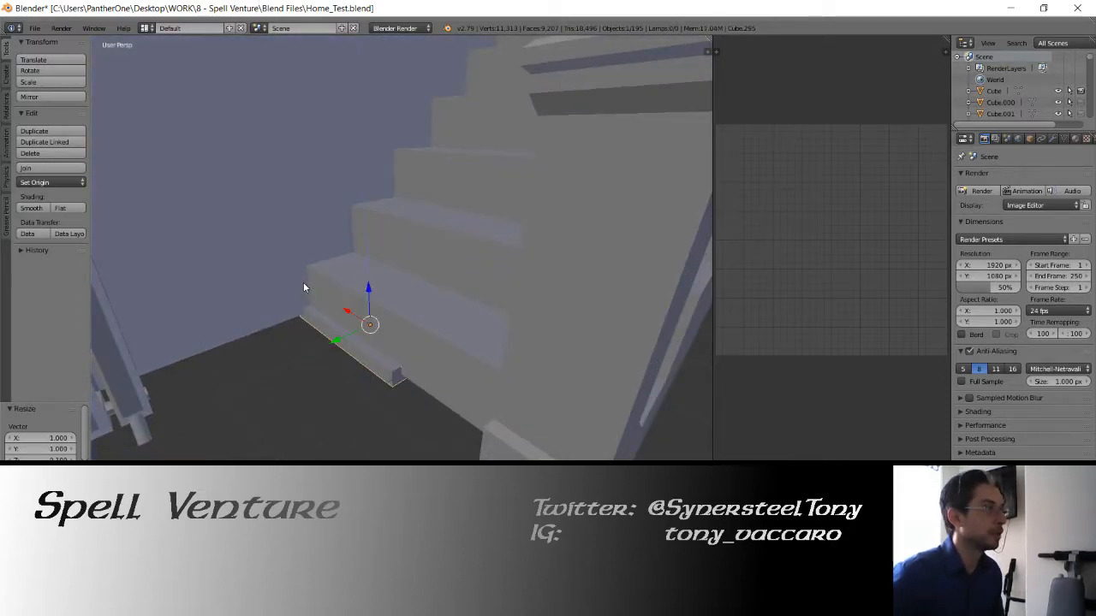
# Raise the block along Z onto the bottom stair tread and thin it by scaling it to about 0.574
pyautogui.moveTo(368, 291); pyautogui.dragTo(377, 234)
pyautogui.press('s')
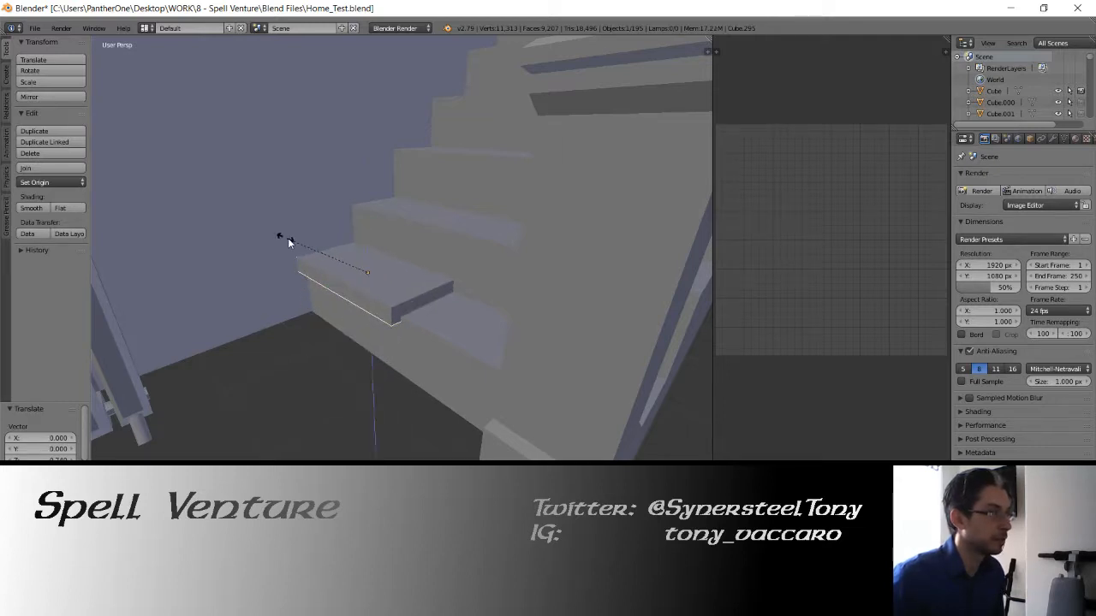
pyautogui.click(320, 250)
pyautogui.moveTo(319, 250); pyautogui.dragTo(339, 297, button='middle')
# Scale the block to about 0.826 along Y and shift it about -0.028 along Y to fit the tread depth
pyautogui.press('s')
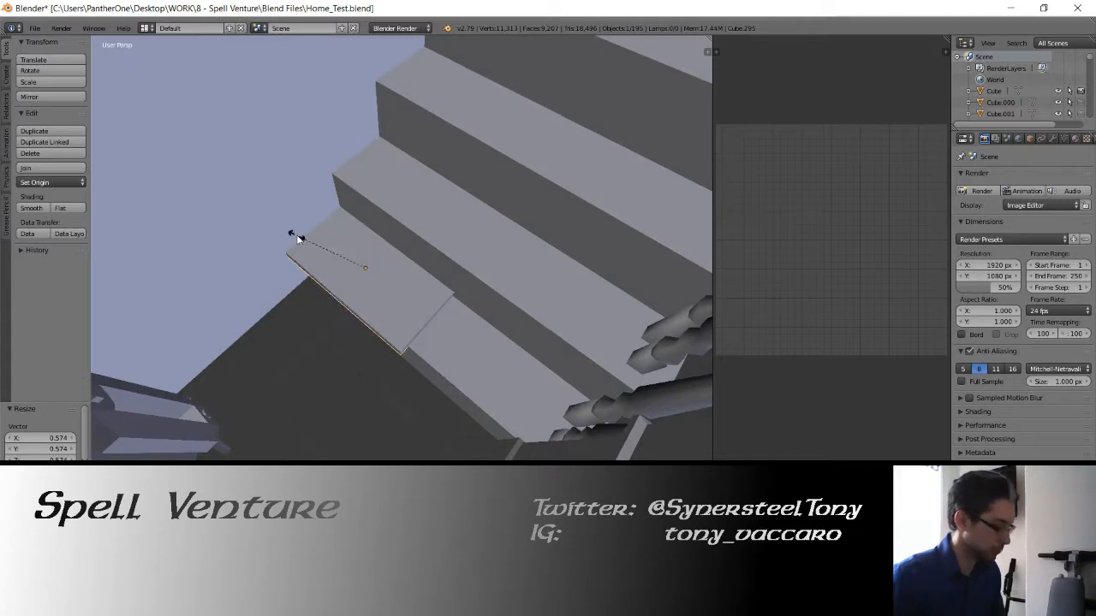
pyautogui.press('y')
pyautogui.click(348, 300)
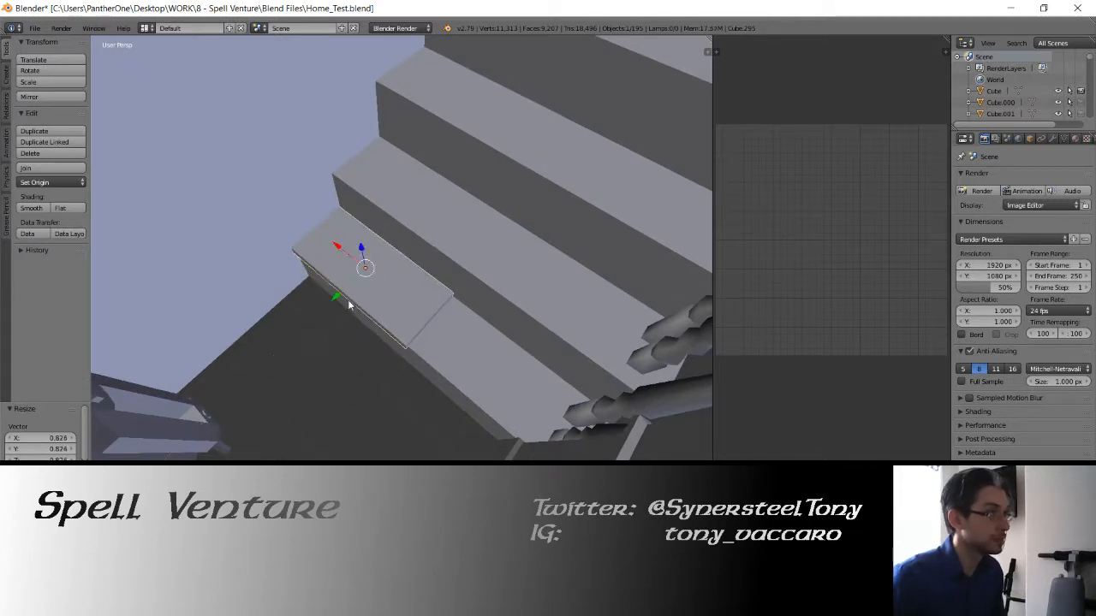
pyautogui.moveTo(348, 299); pyautogui.dragTo(366, 253, button='middle')
pyautogui.press('g')
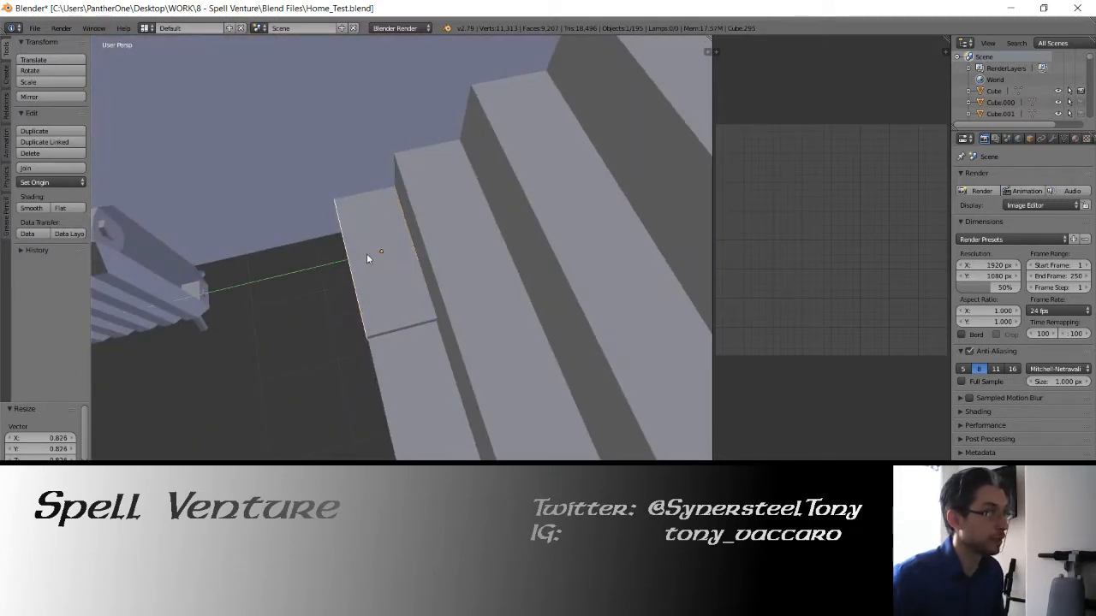
pyautogui.press('y')
pyautogui.click(327, 304)
pyautogui.moveTo(327, 305); pyautogui.dragTo(351, 283, button='middle')
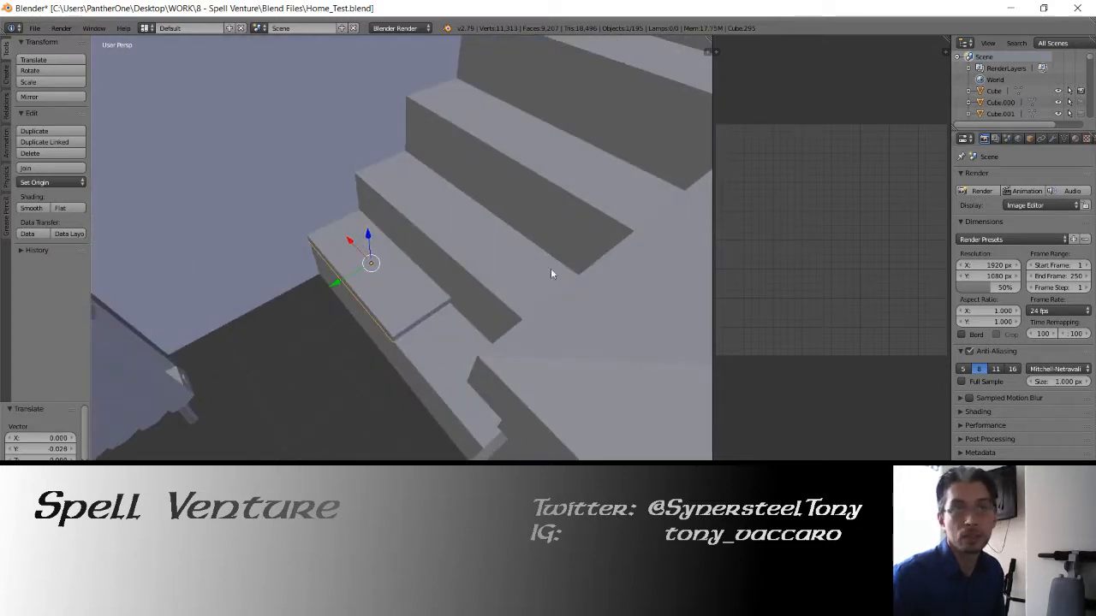
# Check the staircase reference photo in the browser, and in Blender pull the plate's front face out along Y to overhang the bottom step
pyautogui.hotkey('alt', 'Tab')
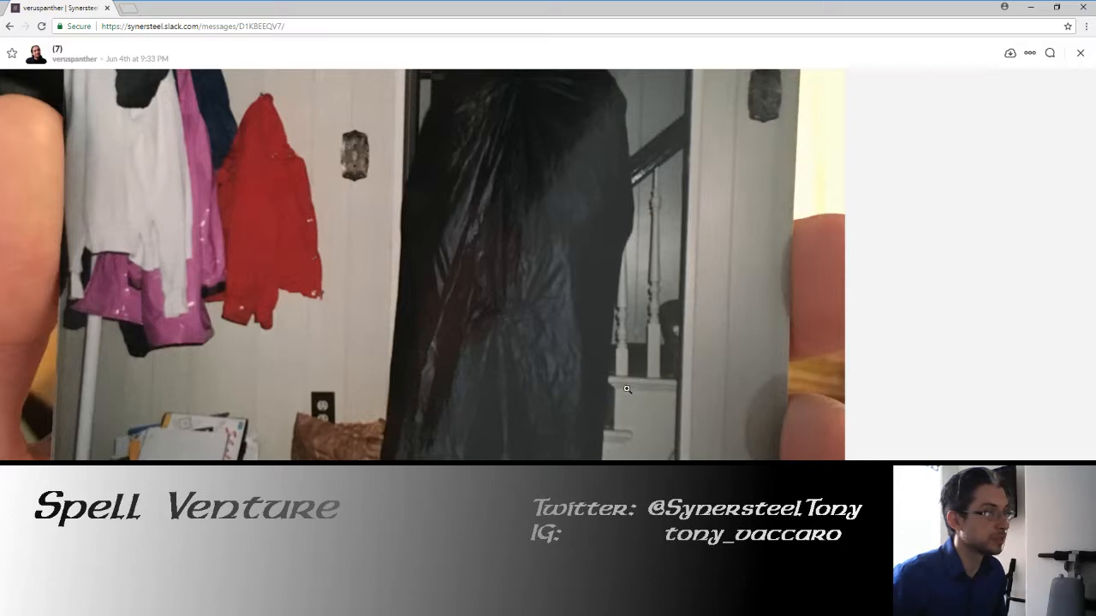
pyautogui.hotkey('alt', 'Tab')
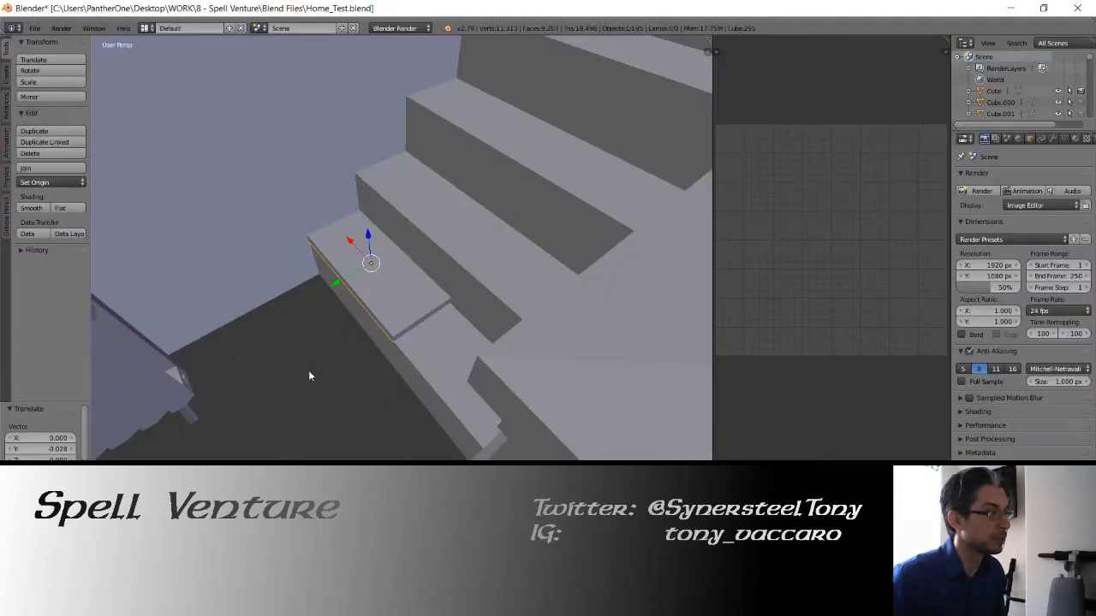
pyautogui.moveTo(308, 372); pyautogui.dragTo(330, 296, button='middle')
pyautogui.press('KP_Decimal')
pyautogui.press('Tab')
pyautogui.press('z')
pyautogui.press('a')
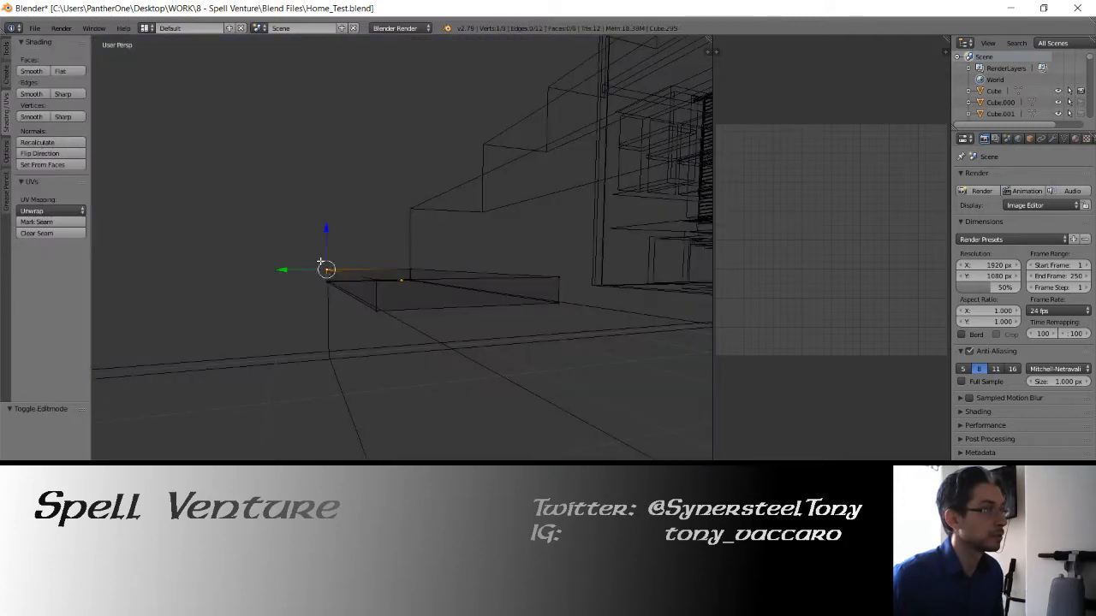
pyautogui.rightClick(355, 295)
pyautogui.press('z')
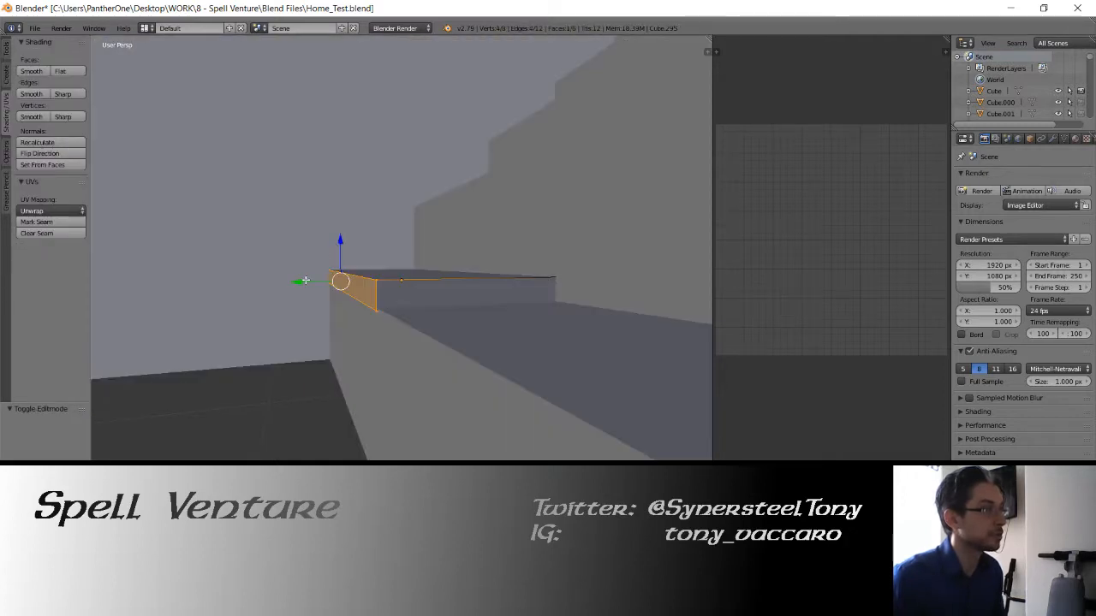
pyautogui.moveTo(305, 280); pyautogui.dragTo(288, 279)
pyautogui.moveTo(288, 279); pyautogui.dragTo(365, 279, button='middle')
pyautogui.press('Tab')
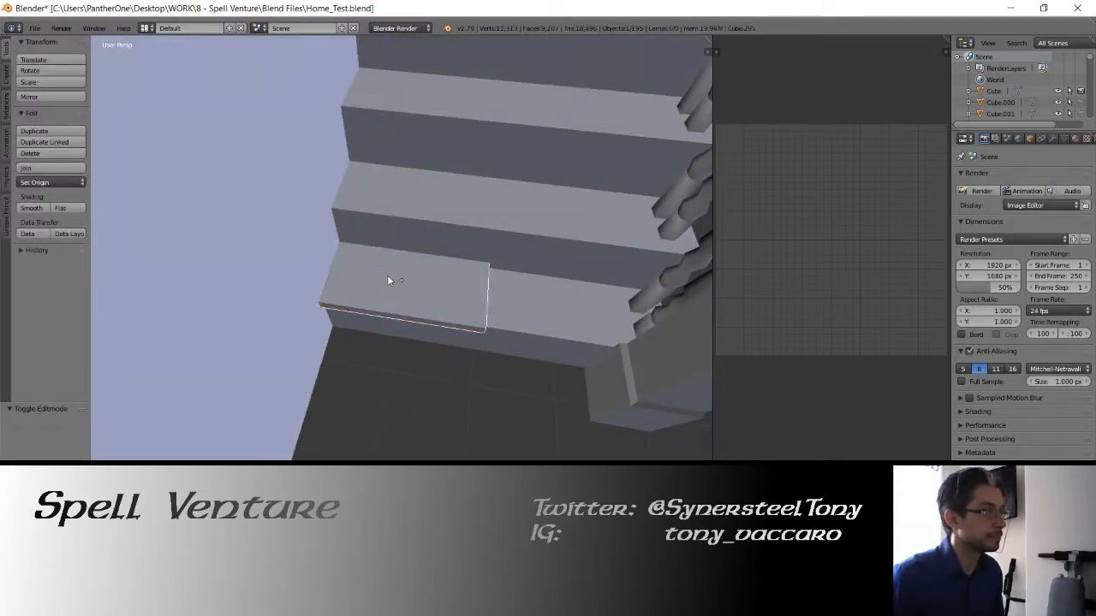
# Slide the plate along X to the middle of the bottom tread and view it from the top in wireframe
pyautogui.moveTo(387, 275); pyautogui.dragTo(441, 285)
pyautogui.hotkey('ctrl', 'z')
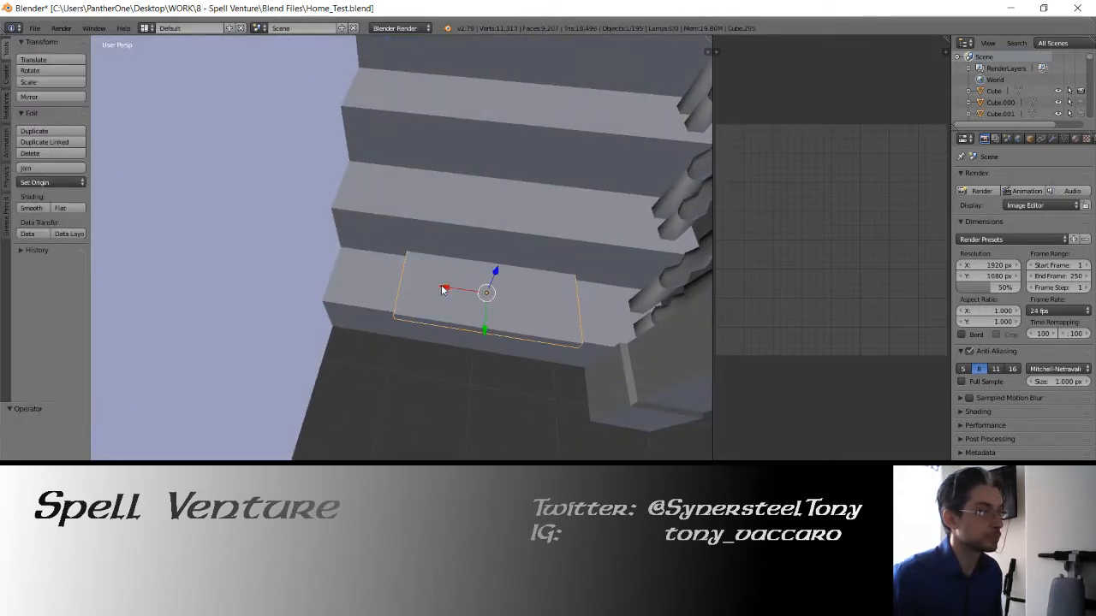
pyautogui.press('KP_7')
pyautogui.scroll(-5, 445, 284)
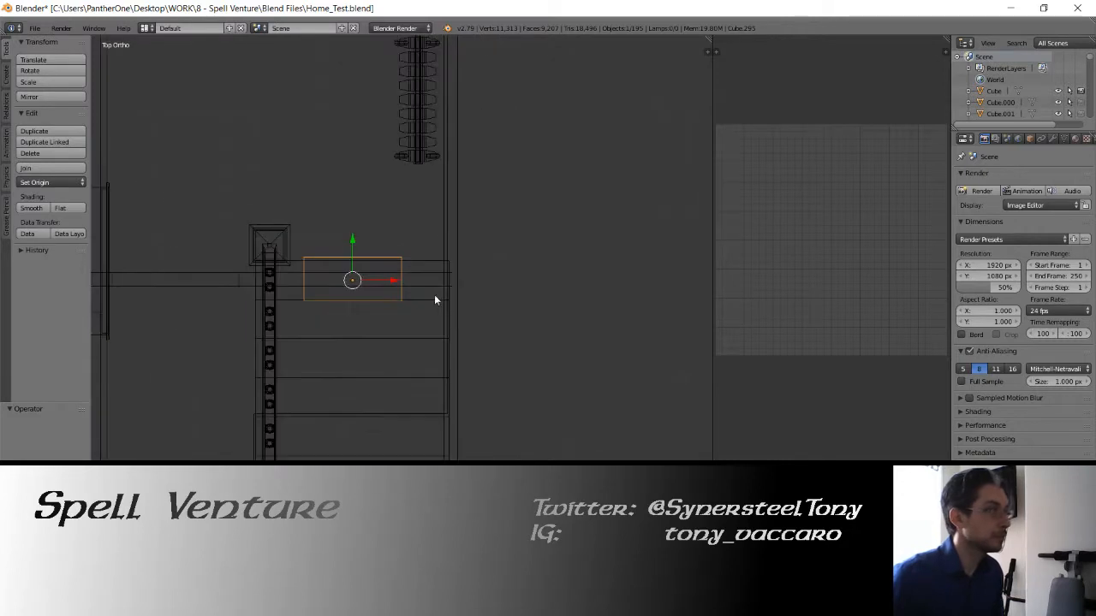
# Add the stairs to the selection, move both objects to layer 2 and display only that layer
pyautogui.keyDown('shift'); pyautogui.rightClick(299, 291); pyautogui.keyUp('shift')
pyautogui.press('m')
pyautogui.press('2')
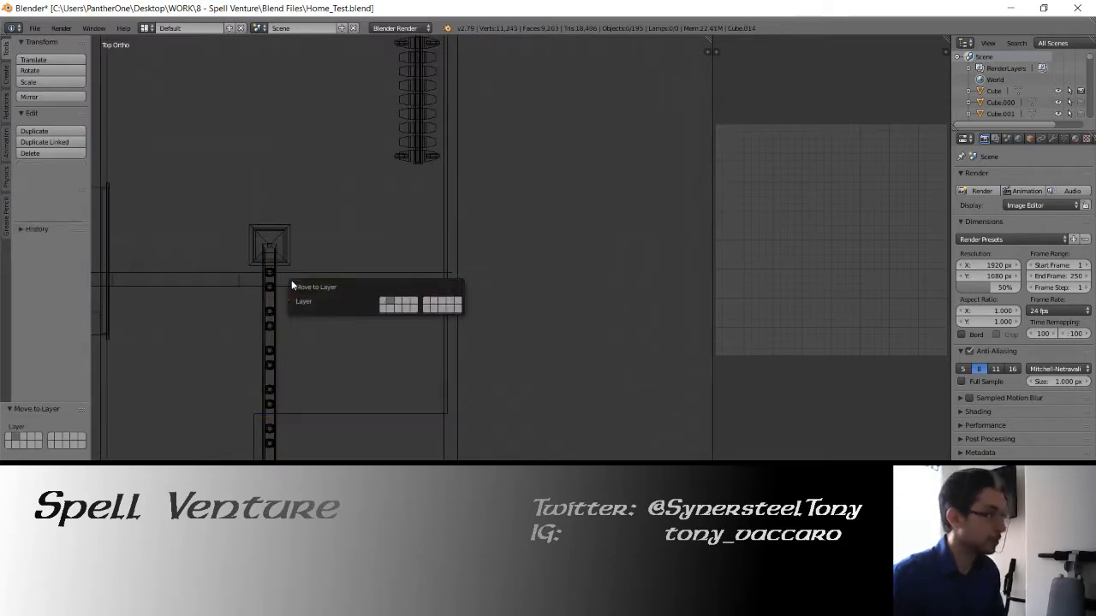
pyautogui.press('2')
pyautogui.press('z')
pyautogui.press('z')
pyautogui.scroll(3, 436, 286)
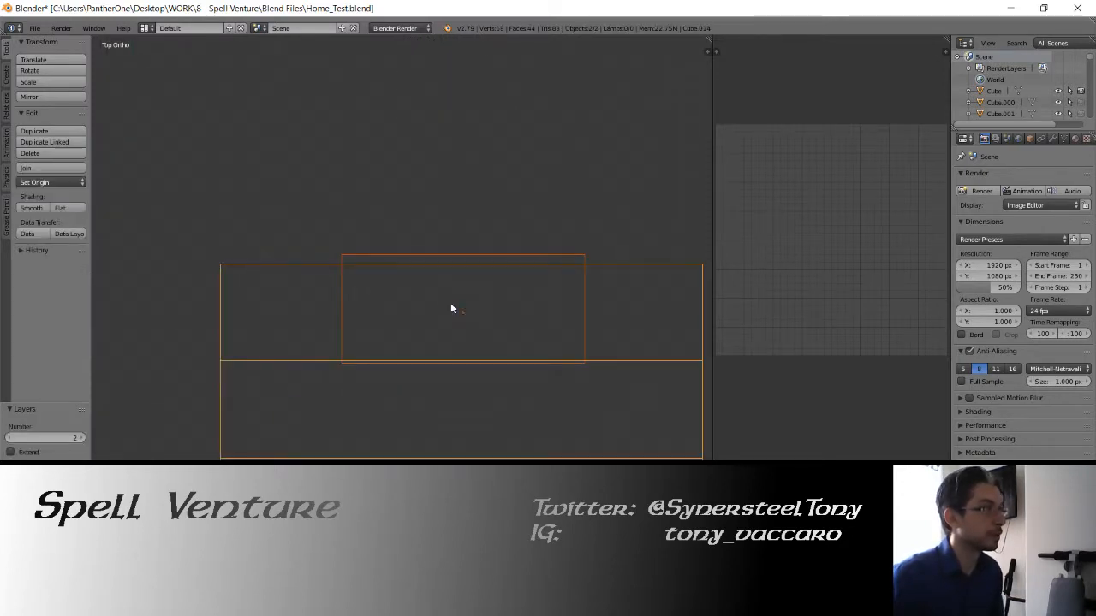
# Scale only the tread plate to 2 along X and shift it slightly along X to centre it on the stair width
pyautogui.keyDown('shift'); pyautogui.moveTo(450, 303); pyautogui.dragTo(390, 300, button='middle'); pyautogui.keyUp('shift')
pyautogui.rightClick(380, 310)
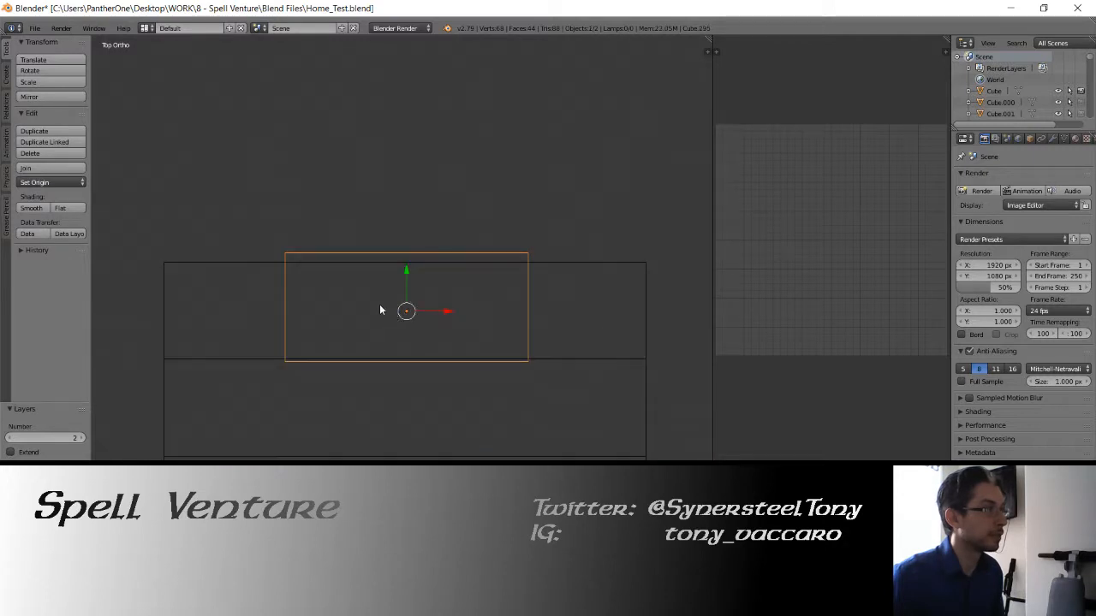
pyautogui.press('s')
pyautogui.press('x')
pyautogui.press('2')
pyautogui.press('Return')
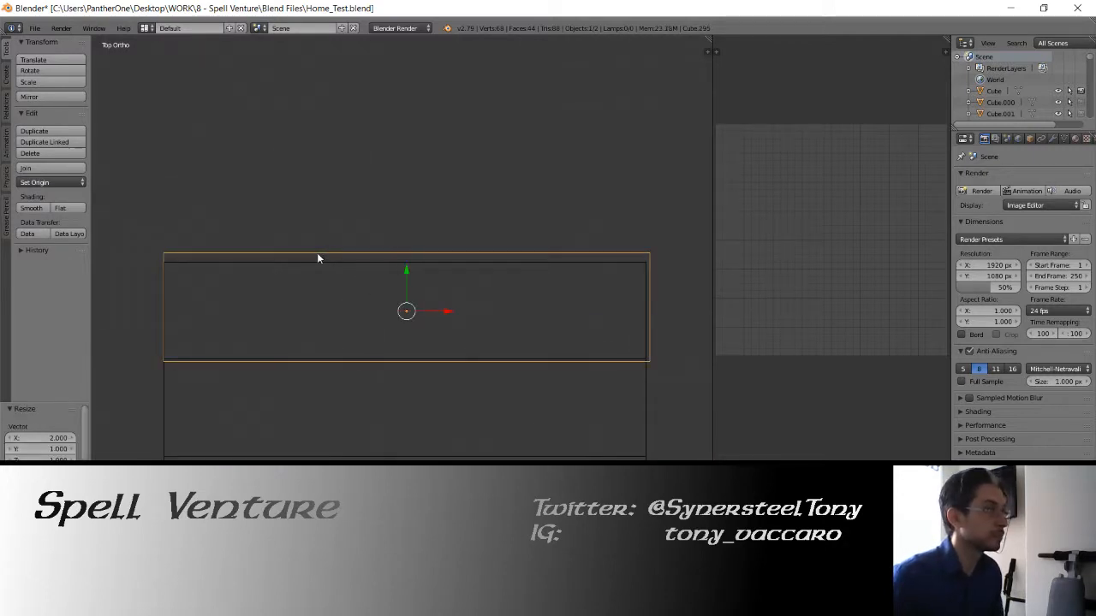
pyautogui.press('g')
pyautogui.press('x')
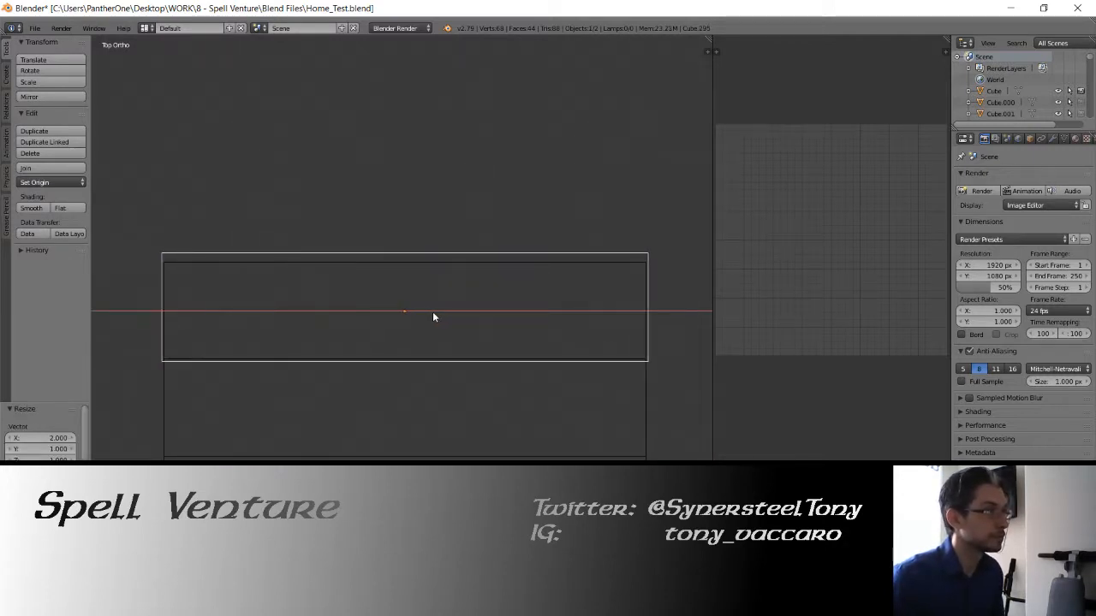
pyautogui.click(430, 313)
# In edit mode, move the plate's -X end vertices outward by about 0.1 along X, and bring them back by about 0.056
pyautogui.press('Tab')
pyautogui.press('c')
pyautogui.click(161, 255)
pyautogui.click(166, 367)
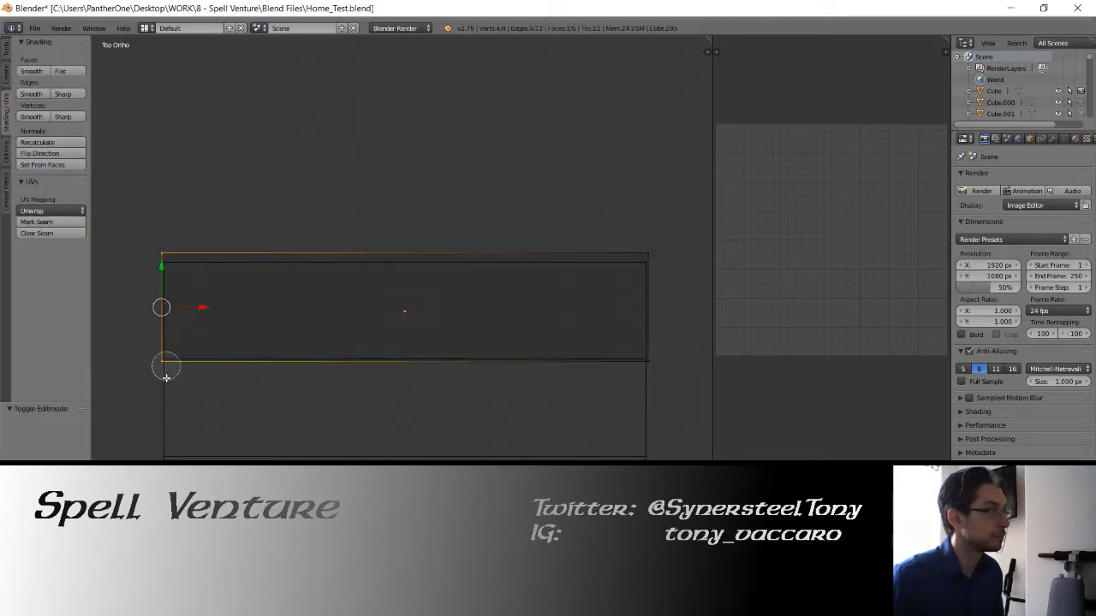
pyautogui.rightClick(166, 368)
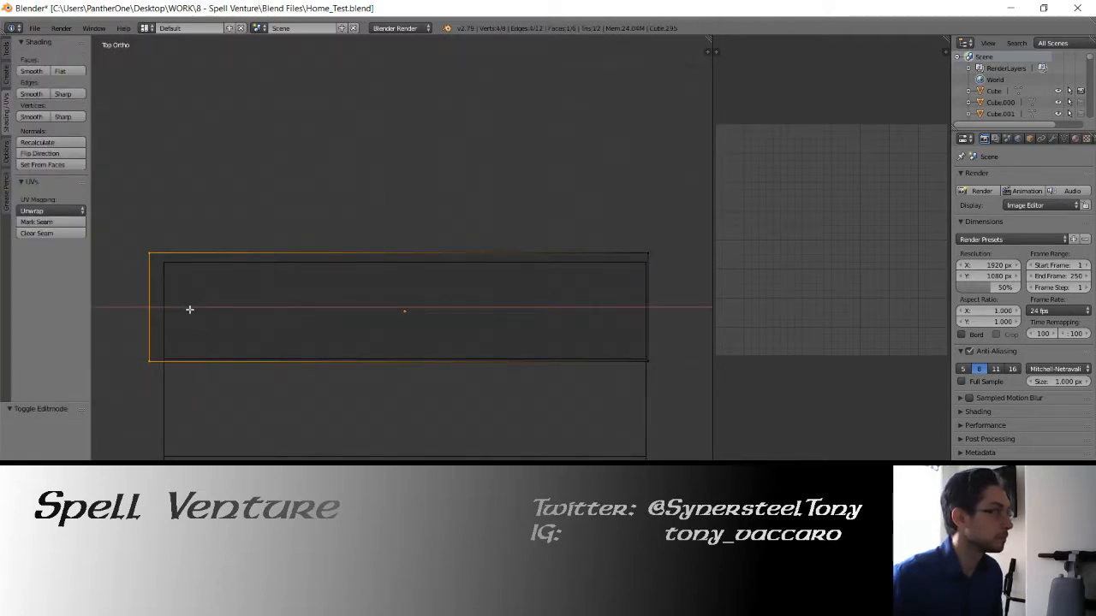
pyautogui.click(188, 309)
pyautogui.press('g')
pyautogui.press('x')
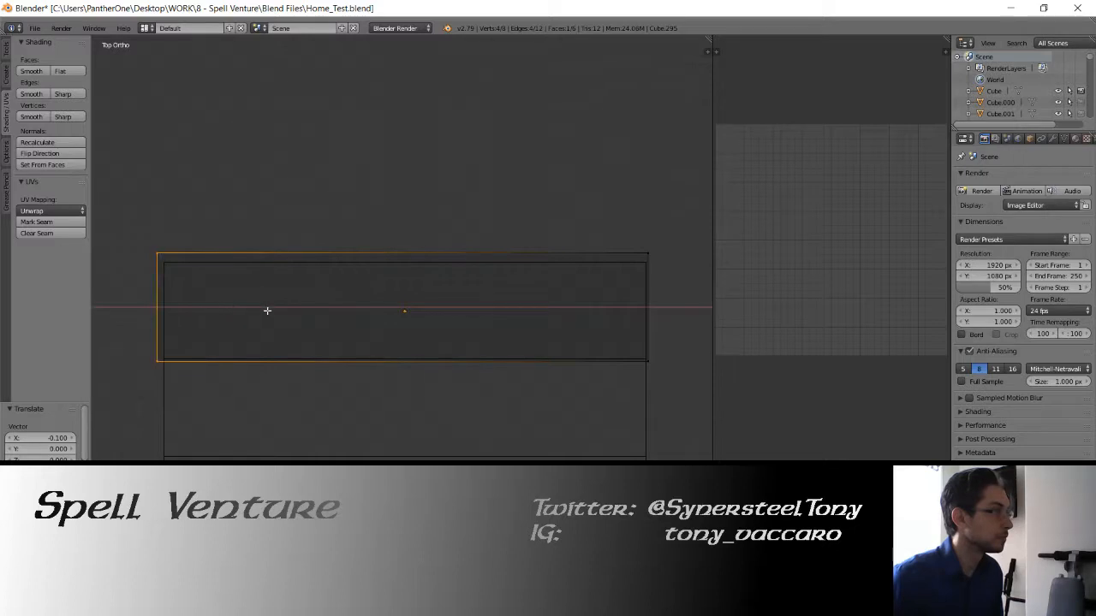
pyautogui.click(256, 313)
# Select the plate's +X end vertices and adjust them by about -0.0009 along X at the tread's edge
pyautogui.press('a')
pyautogui.press('c')
pyautogui.click(647, 246)
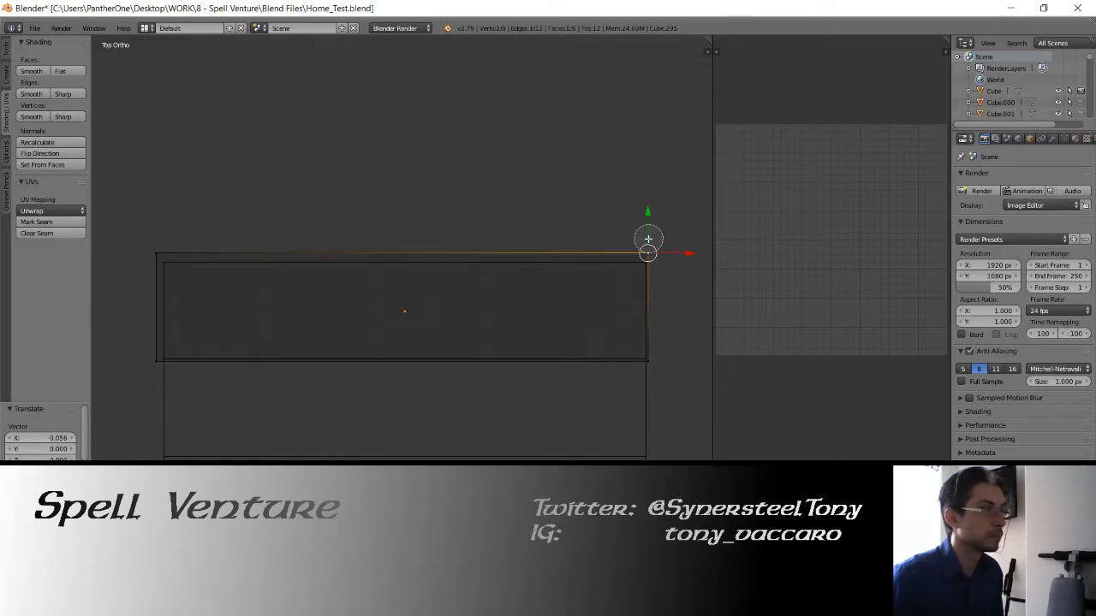
pyautogui.click(649, 371)
pyautogui.rightClick(650, 394)
pyautogui.press('g')
pyautogui.press('x')
pyautogui.click(688, 306)
pyautogui.moveTo(688, 305); pyautogui.dragTo(506, 256, button='middle')
pyautogui.click(417, 528)
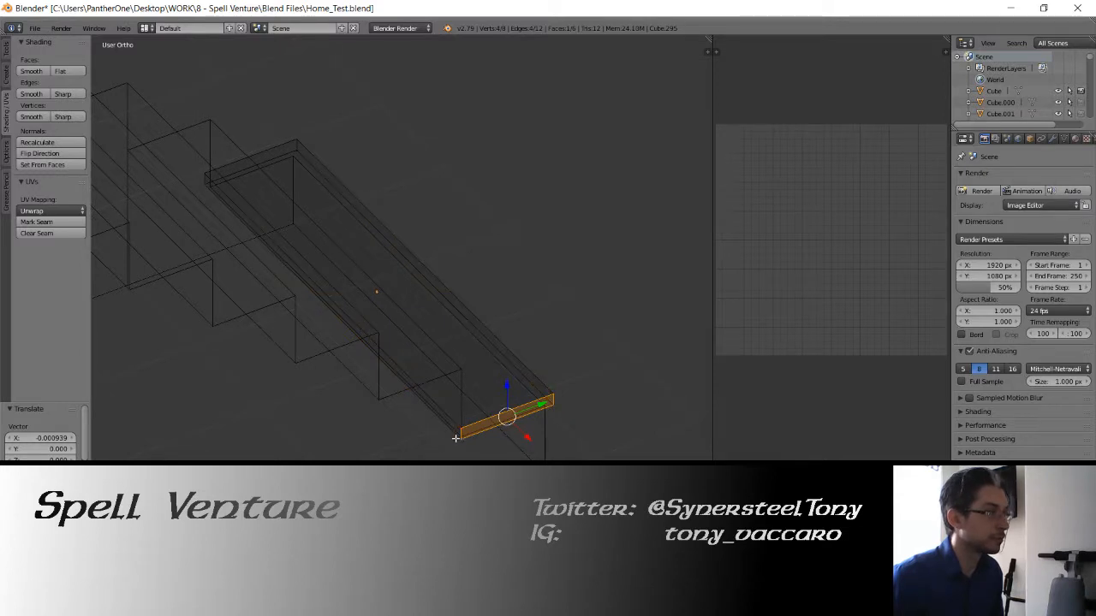
pyautogui.rightClick(460, 434)
pyautogui.press('x')
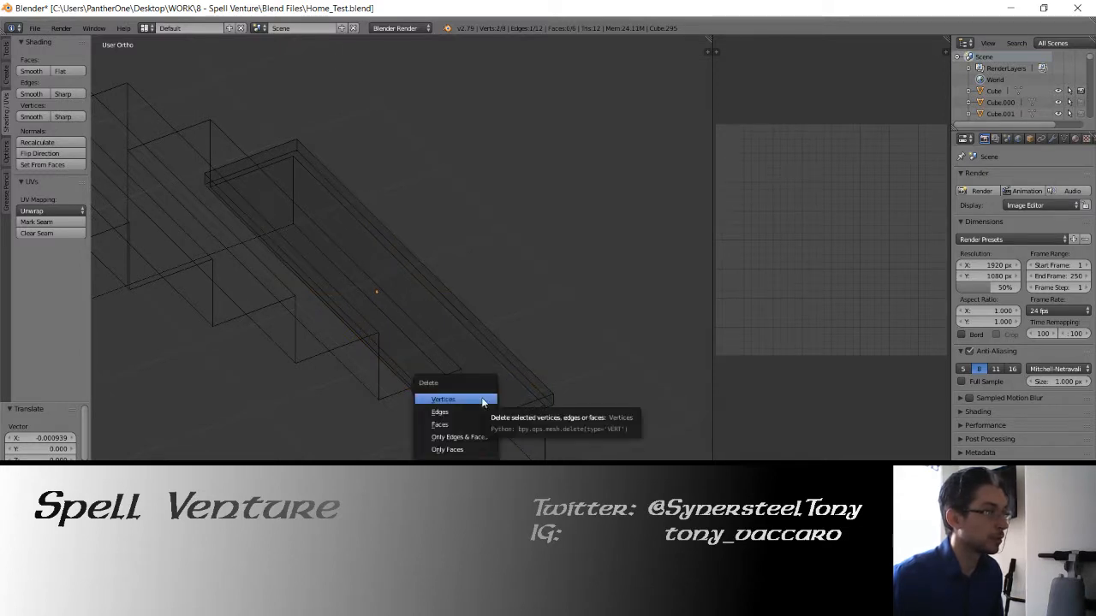
pyautogui.moveTo(233, 277); pyautogui.dragTo(338, 358, button='middle')
pyautogui.press('KP_7')
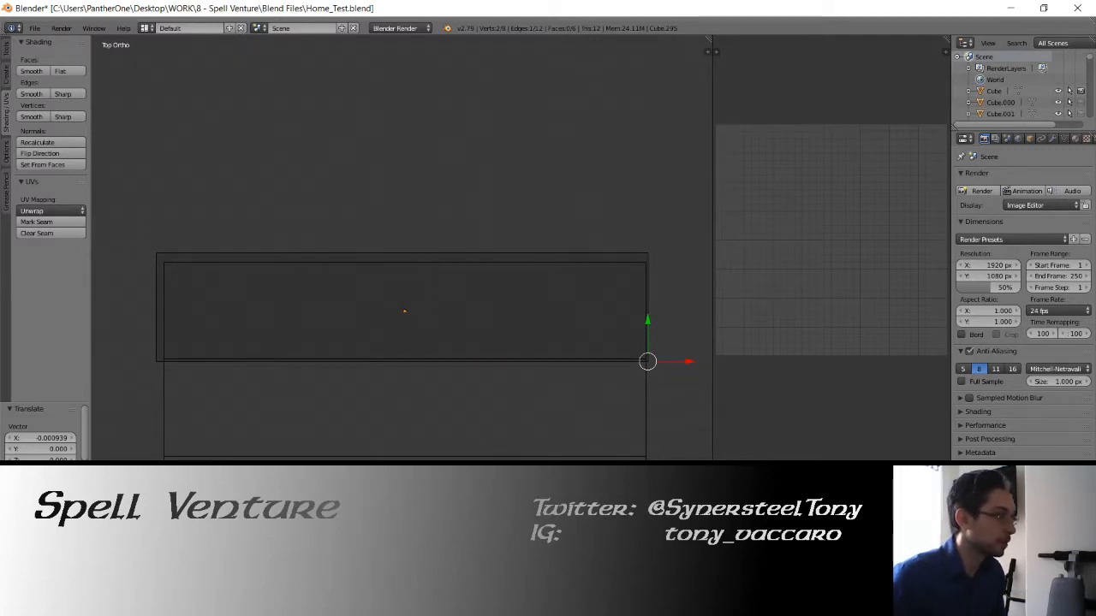
pyautogui.rightClick(156, 250)
pyautogui.moveTo(297, 331); pyautogui.dragTo(312, 367, button='middle')
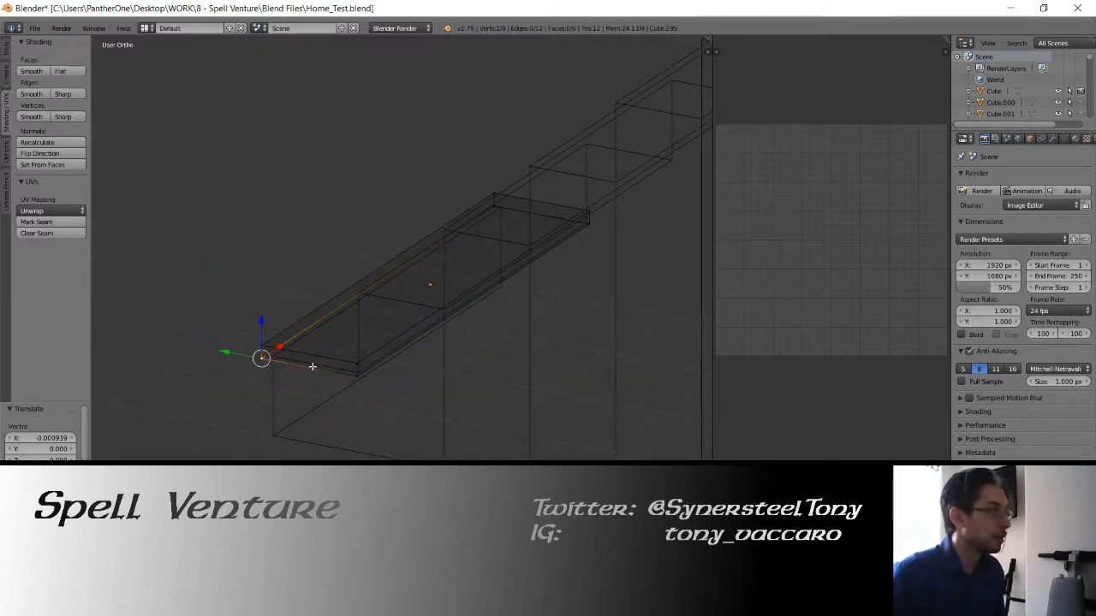
pyautogui.press('a')
pyautogui.hotkey('ctrl', 'e')
pyautogui.press('Escape')
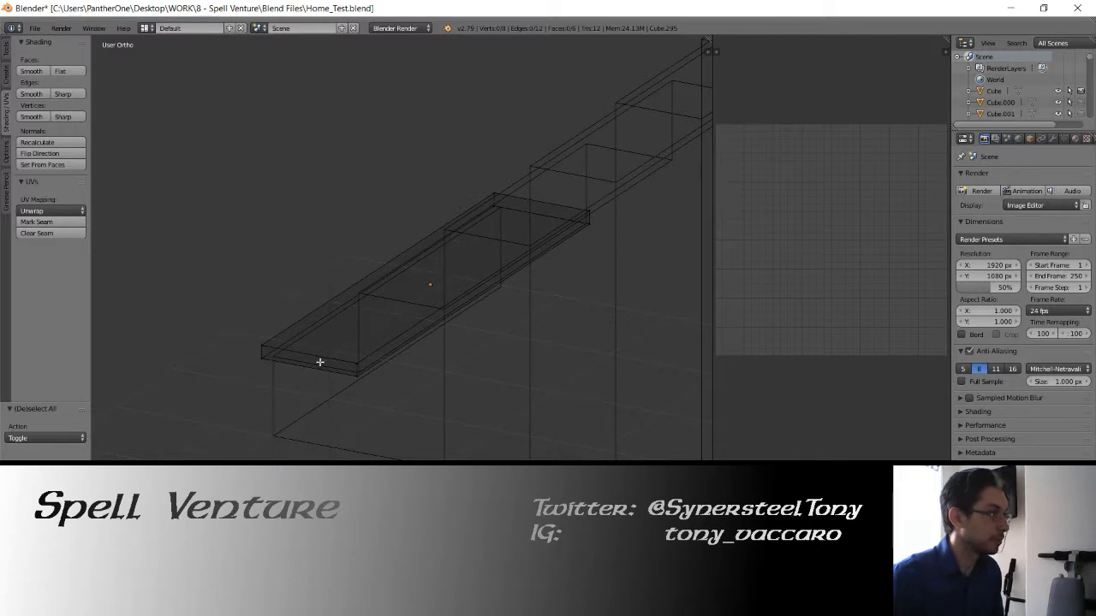
# Add two unslid horizontal loop cuts around the thin side faces of the tread plate
pyautogui.hotkey('ctrl', 'r')
pyautogui.scroll(1, 265, 352)
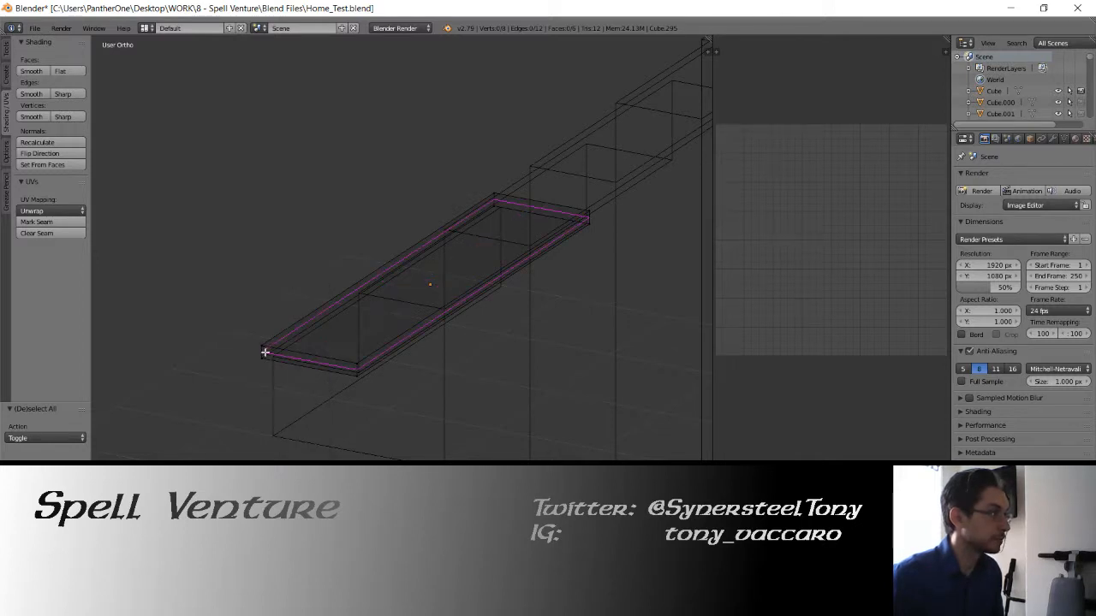
pyautogui.click(265, 351)
pyautogui.rightClick(265, 352)
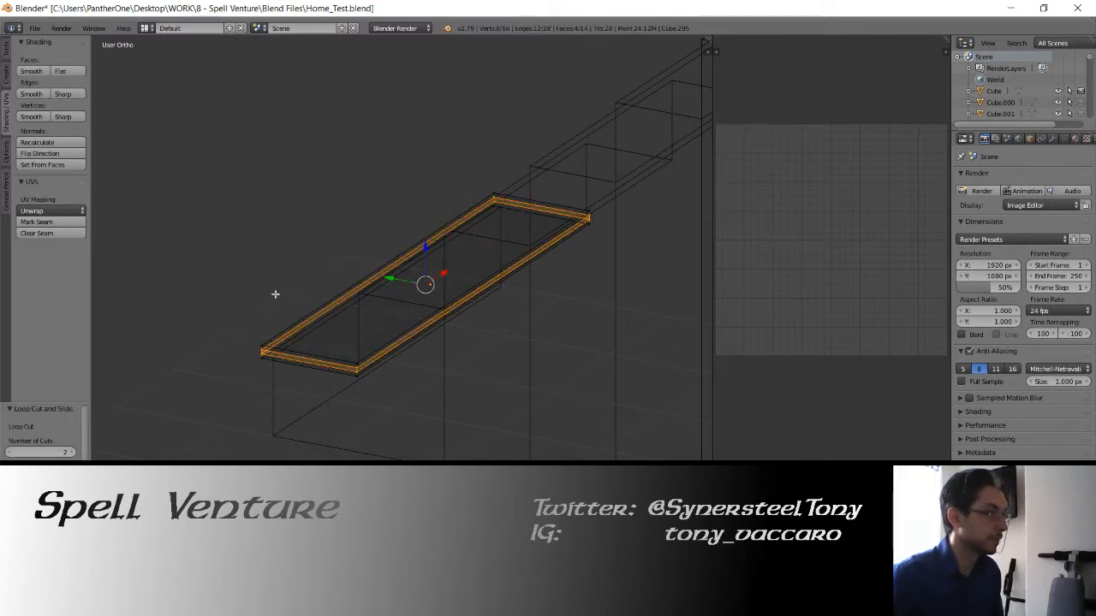
# Scale the new edge loops to about 1.102 along Y and about 1.024 along X so the plate's rim bulges outward
pyautogui.press('KP_7')
pyautogui.press('s')
pyautogui.press('y')
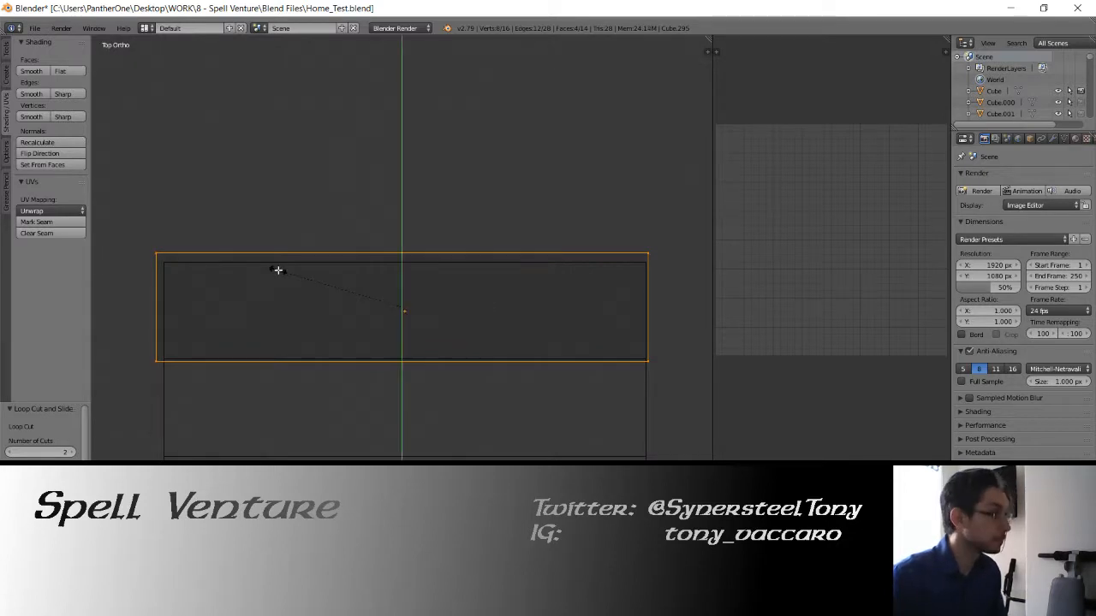
pyautogui.click(147, 249)
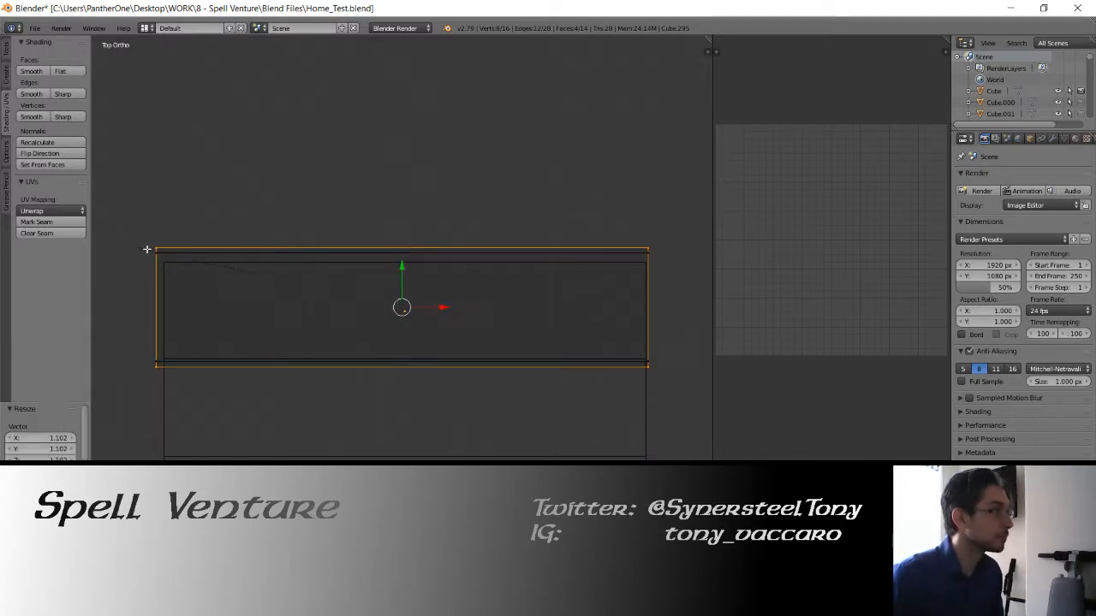
pyautogui.press('s')
pyautogui.press('x')
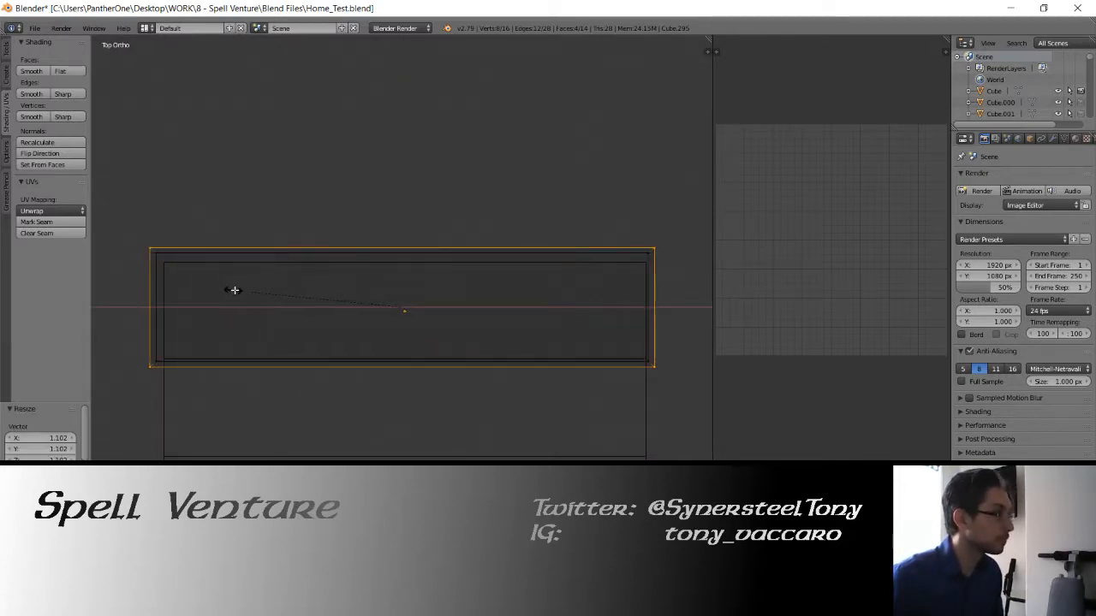
pyautogui.click(238, 291)
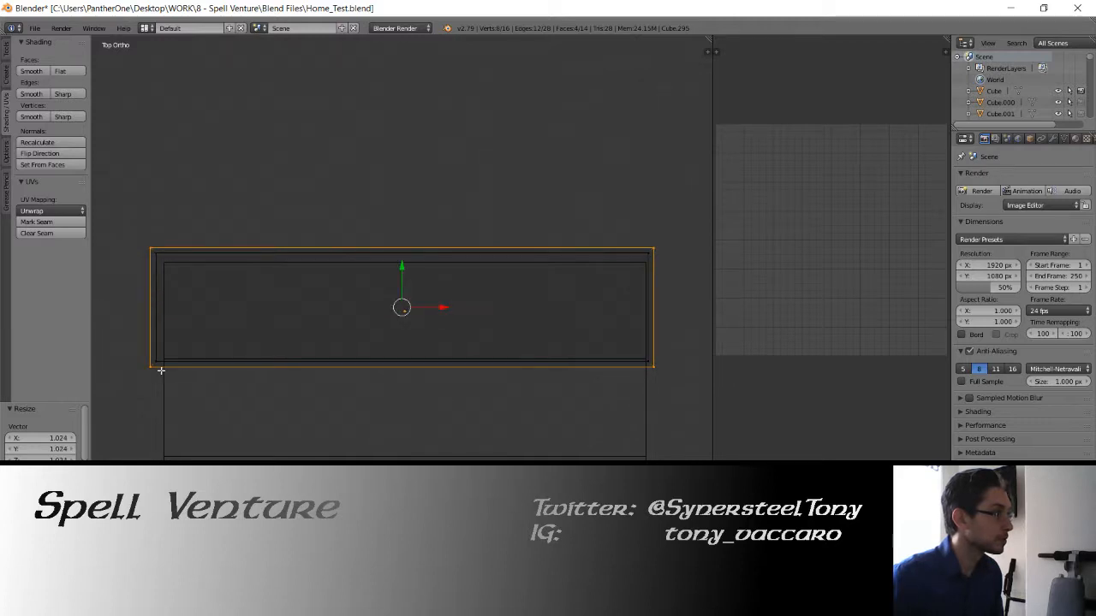
# Inspect the plate's rim at an angle and compare it with the staircase reference photo in the browser
pyautogui.moveTo(387, 410); pyautogui.dragTo(457, 351, button='middle')
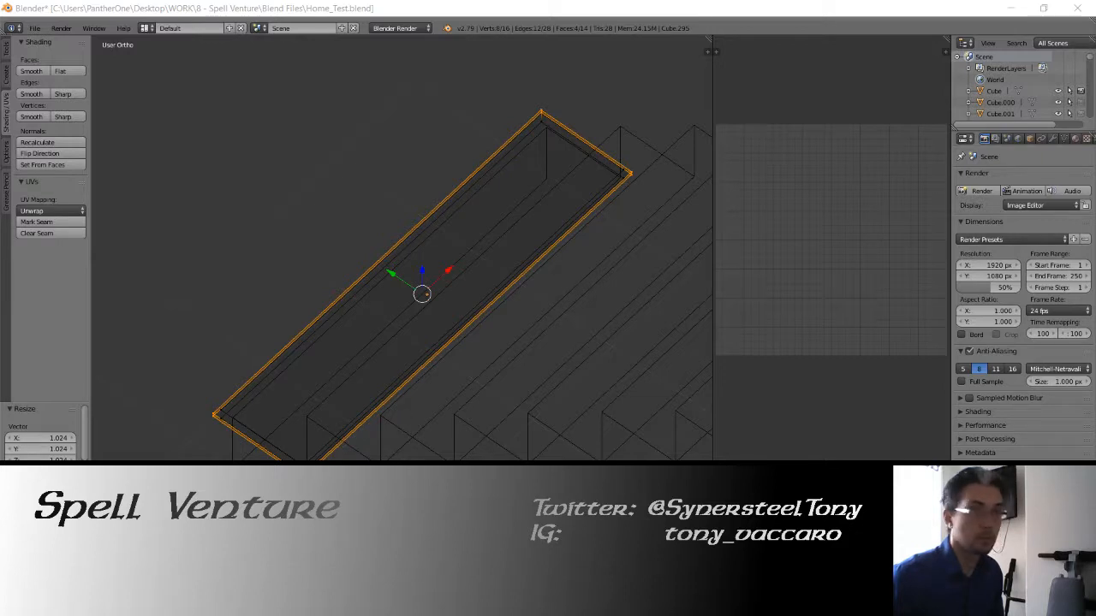
pyautogui.hotkey('alt', 'Tab')
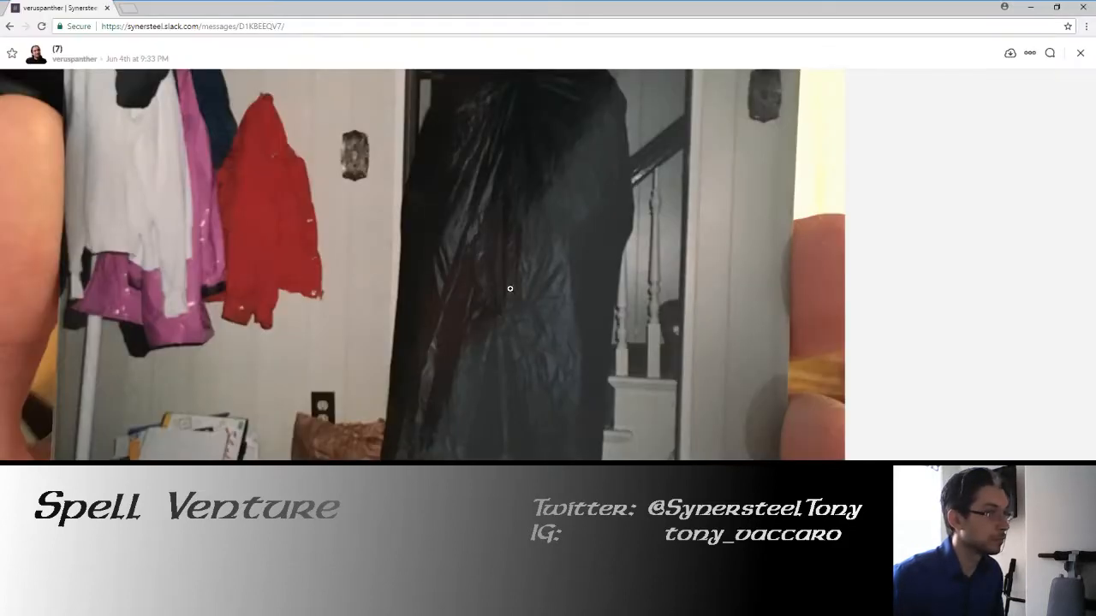
pyautogui.hotkey('alt', 'Tab')
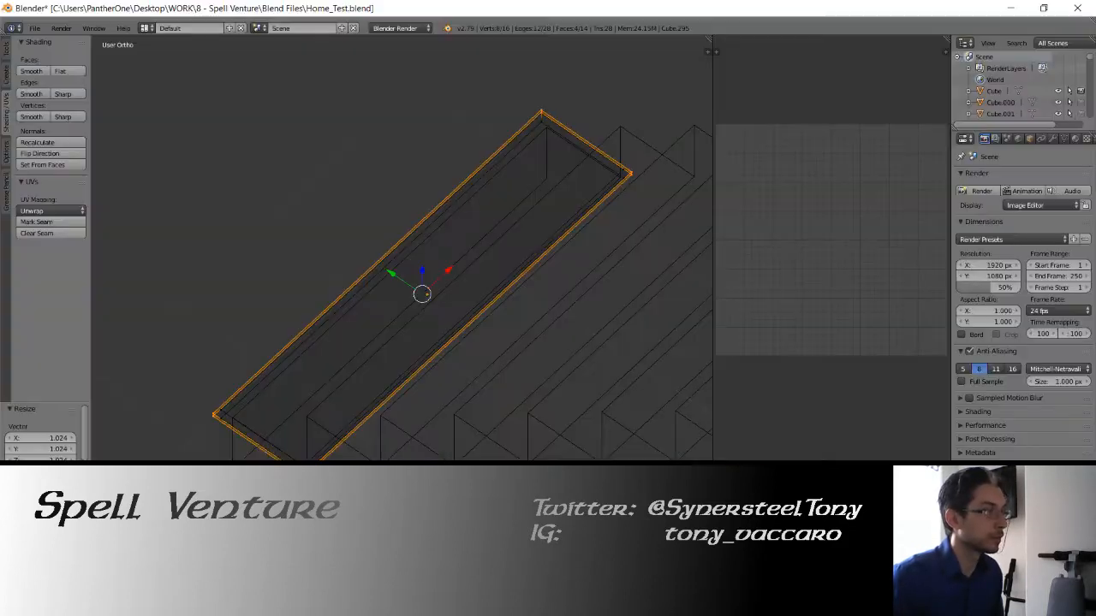
# Delete the two rim edges running across the tread plate's +X end to open that side
pyautogui.moveTo(379, 379); pyautogui.dragTo(326, 420, button='middle')
pyautogui.press('Tab')
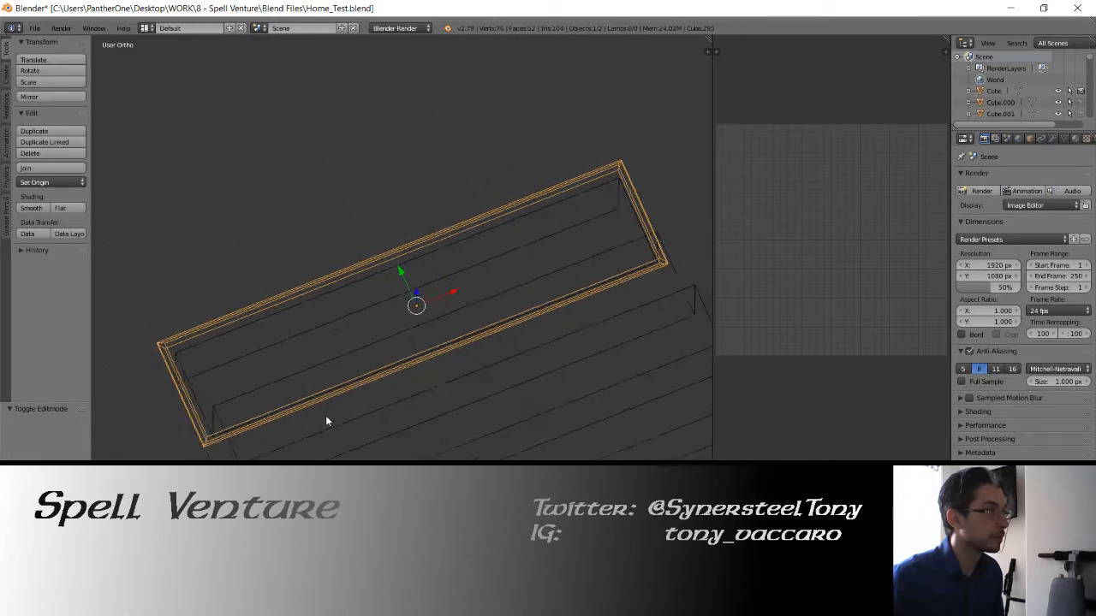
pyautogui.moveTo(521, 376)
pyautogui.mouseDown(button='middle')
pyautogui.moveTo(441, 323)
pyautogui.moveTo(472, 375)
pyautogui.mouseUp(button='middle')
pyautogui.press('Tab')
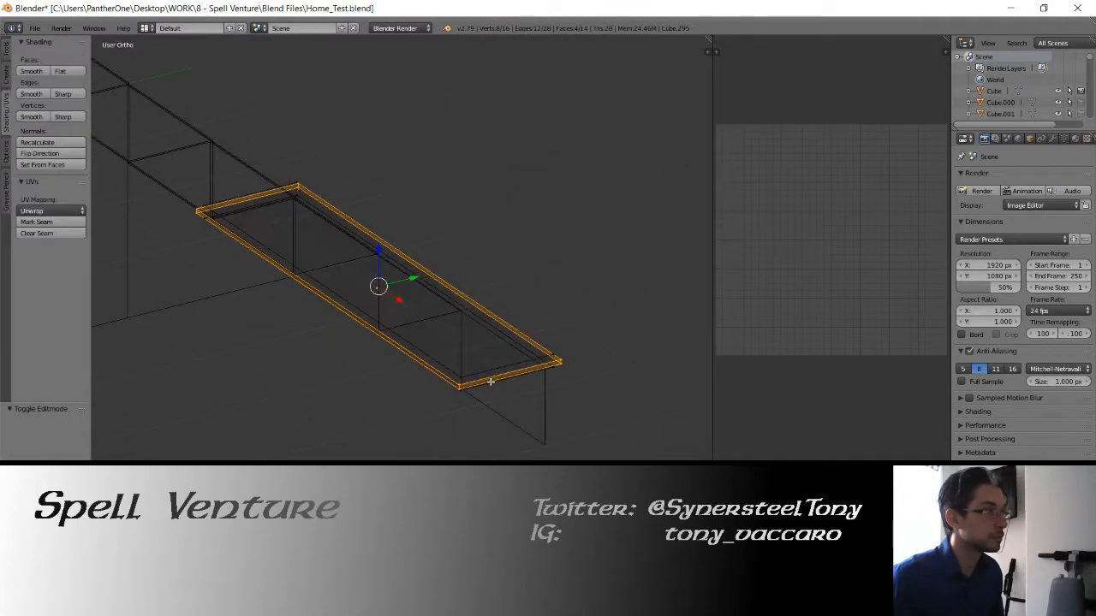
pyautogui.rightClick(511, 374)
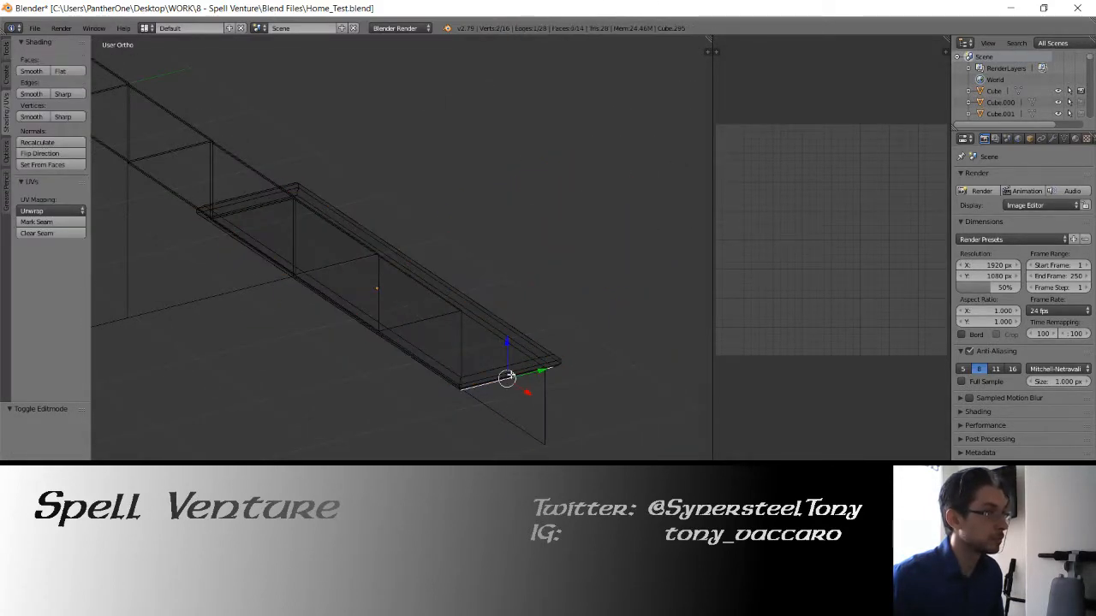
pyautogui.keyDown('shift'); pyautogui.rightClick(507, 372); pyautogui.keyUp('shift')
pyautogui.moveTo(514, 368); pyautogui.dragTo(503, 345, button='middle')
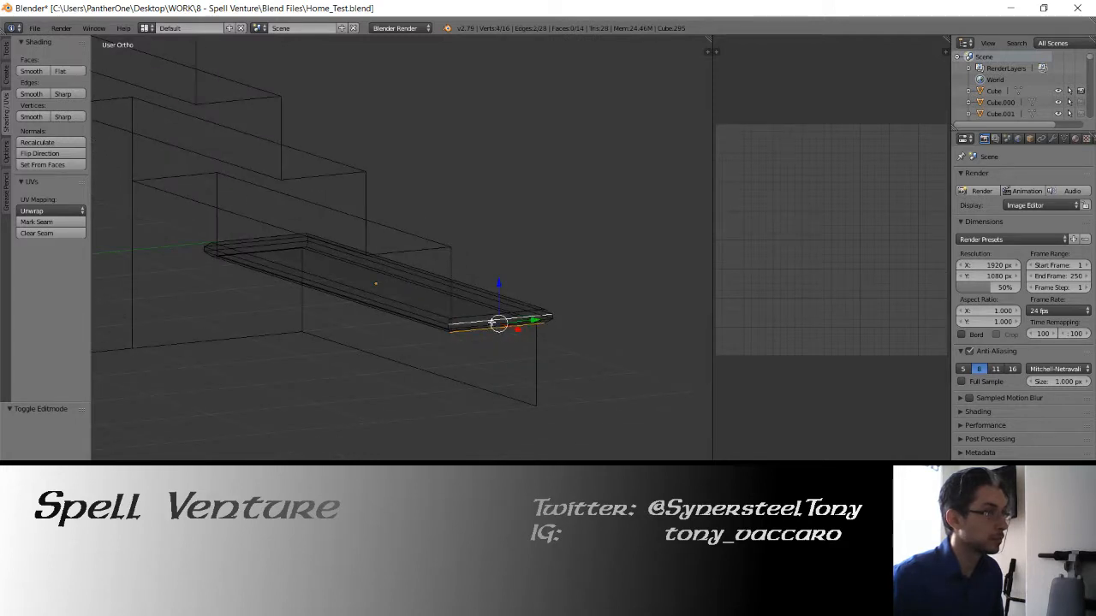
pyautogui.press('x')
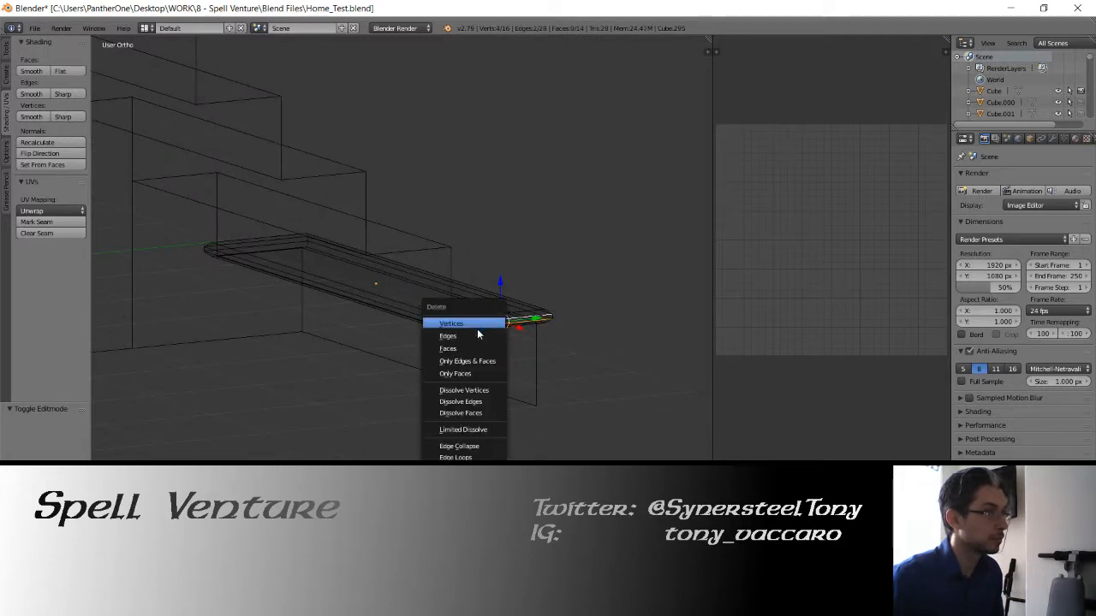
pyautogui.click(474, 335)
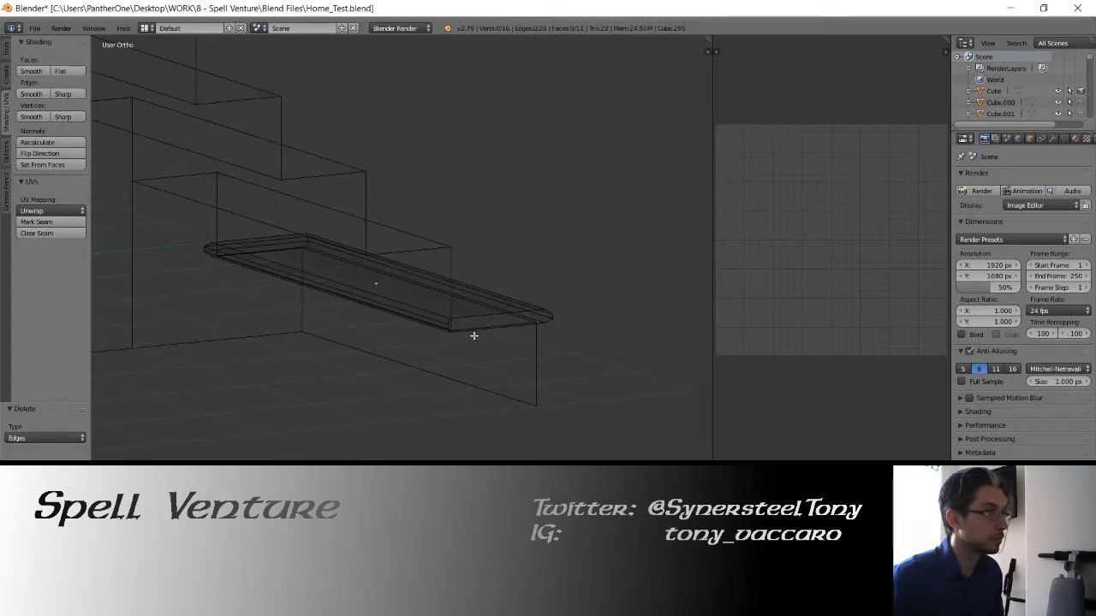
# Move the four protruding rim vertices at the plate's open +X end by -0.050 along X and extend the selection to the whole end
pyautogui.moveTo(448, 343); pyautogui.dragTo(418, 290, button='middle')
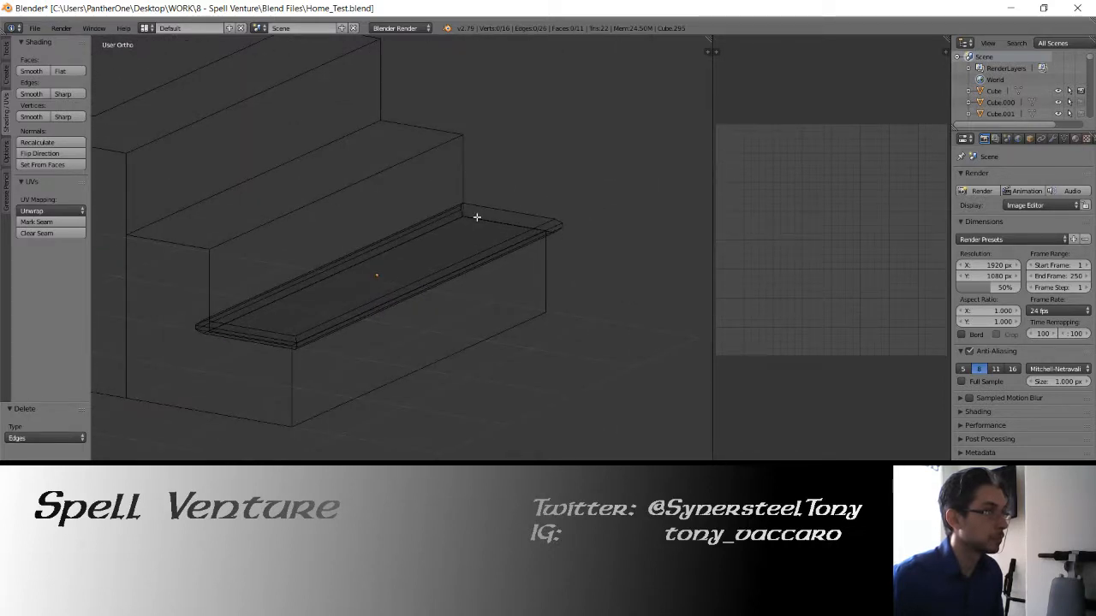
pyautogui.moveTo(471, 219)
pyautogui.mouseDown(button='middle')
pyautogui.moveTo(262, 325)
pyautogui.moveTo(298, 299)
pyautogui.moveTo(362, 322)
pyautogui.moveTo(367, 298)
pyautogui.moveTo(265, 316)
pyautogui.mouseUp(button='middle')
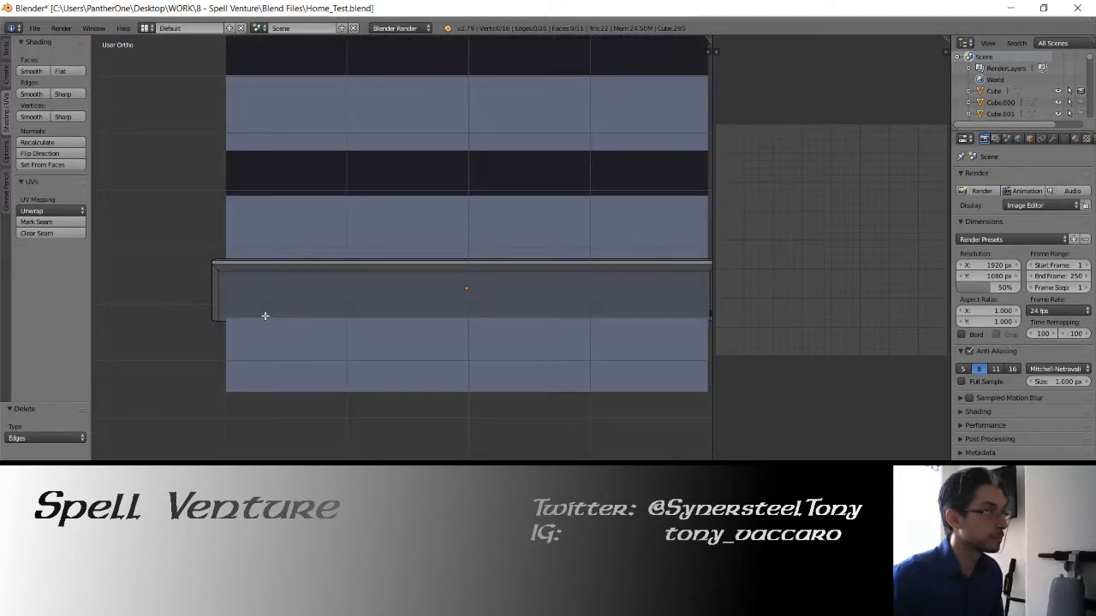
pyautogui.keyDown('shift'); pyautogui.moveTo(369, 316); pyautogui.dragTo(281, 339, button='middle'); pyautogui.keyUp('shift')
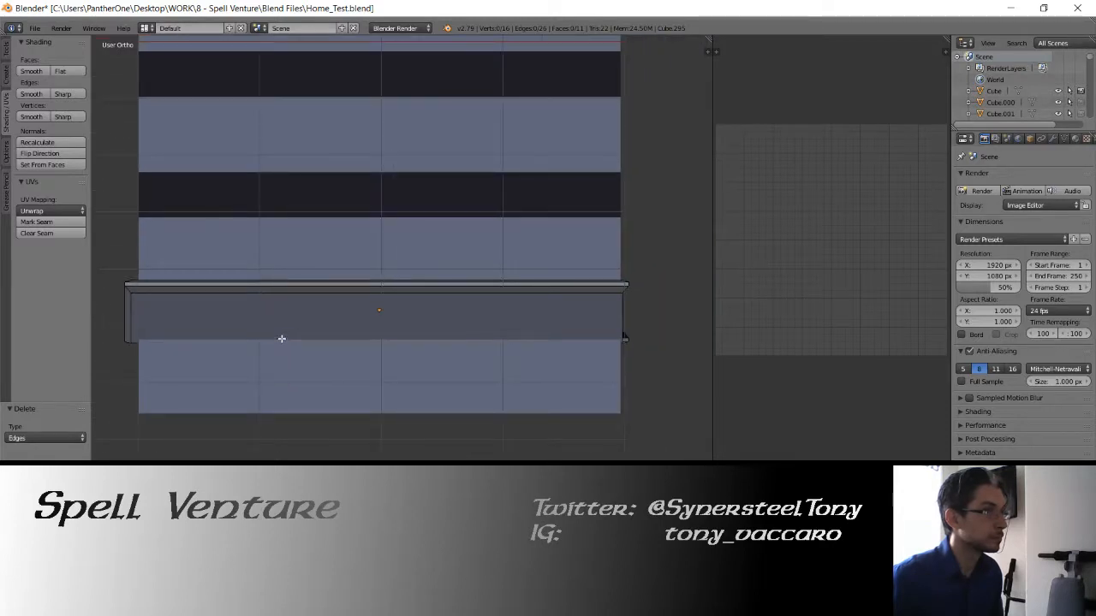
pyautogui.moveTo(463, 382); pyautogui.dragTo(523, 320, button='middle')
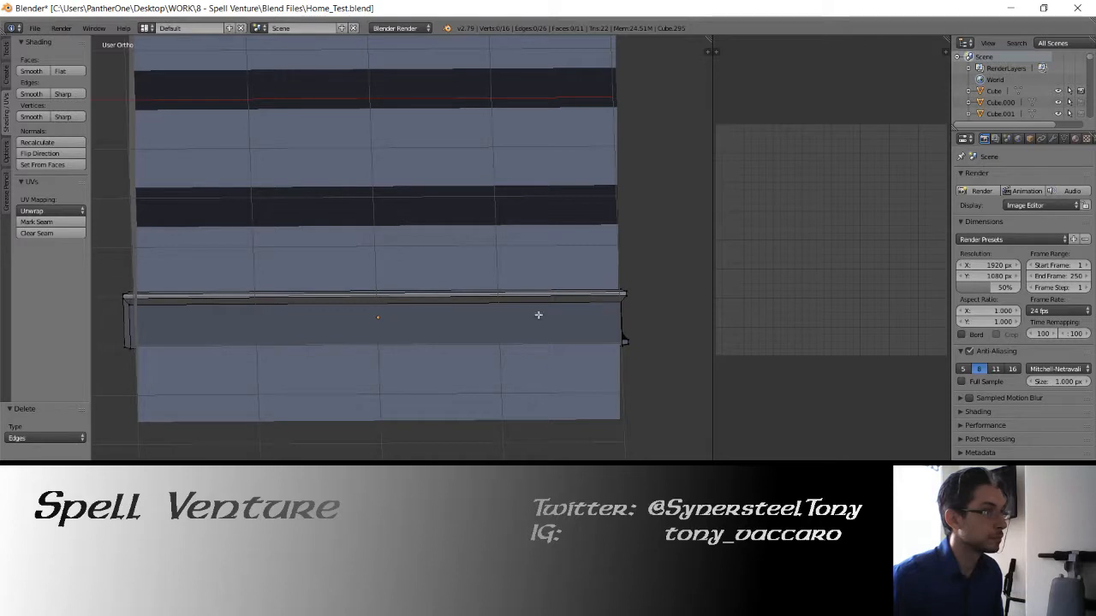
pyautogui.rightClick(630, 286)
pyautogui.press('z')
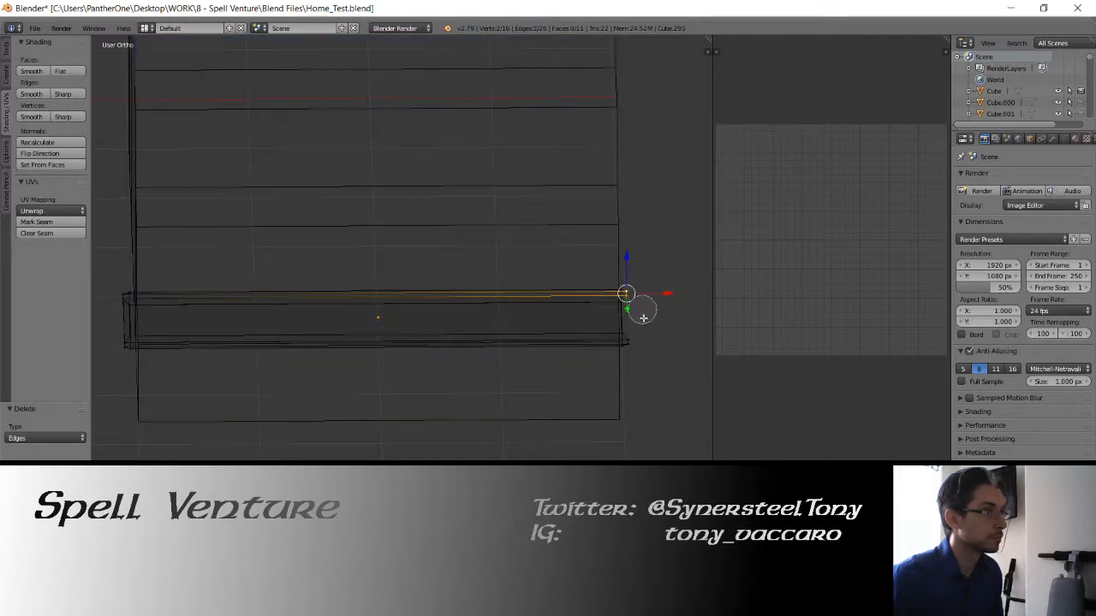
pyautogui.keyDown('shift'); pyautogui.rightClick(640, 342); pyautogui.keyUp('shift')
pyautogui.press('z')
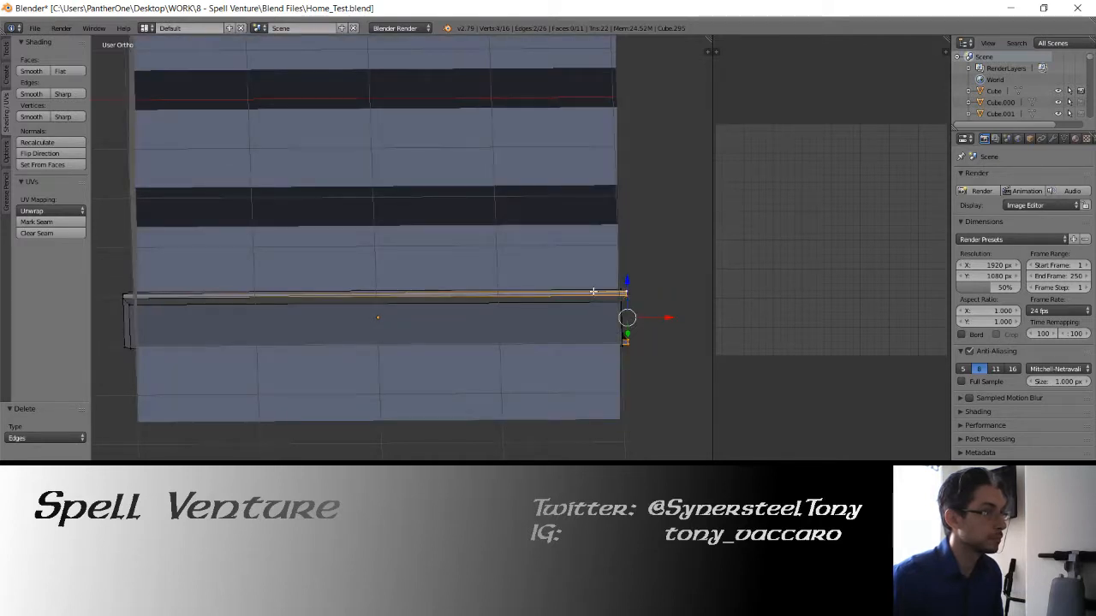
pyautogui.press('KP_7')
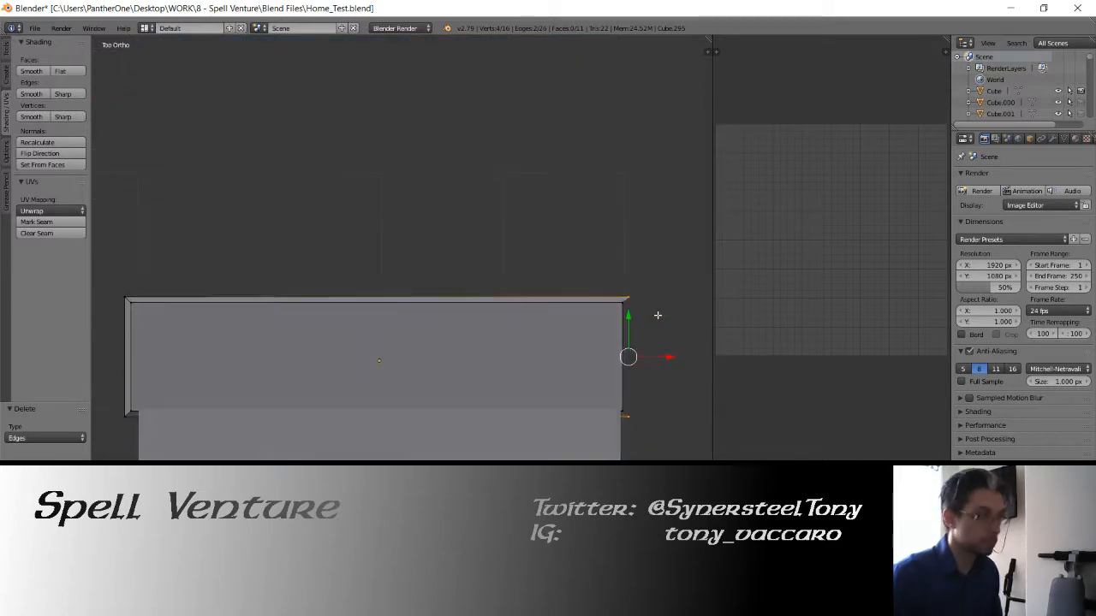
pyautogui.press('z')
pyautogui.scroll(5, 657, 315)
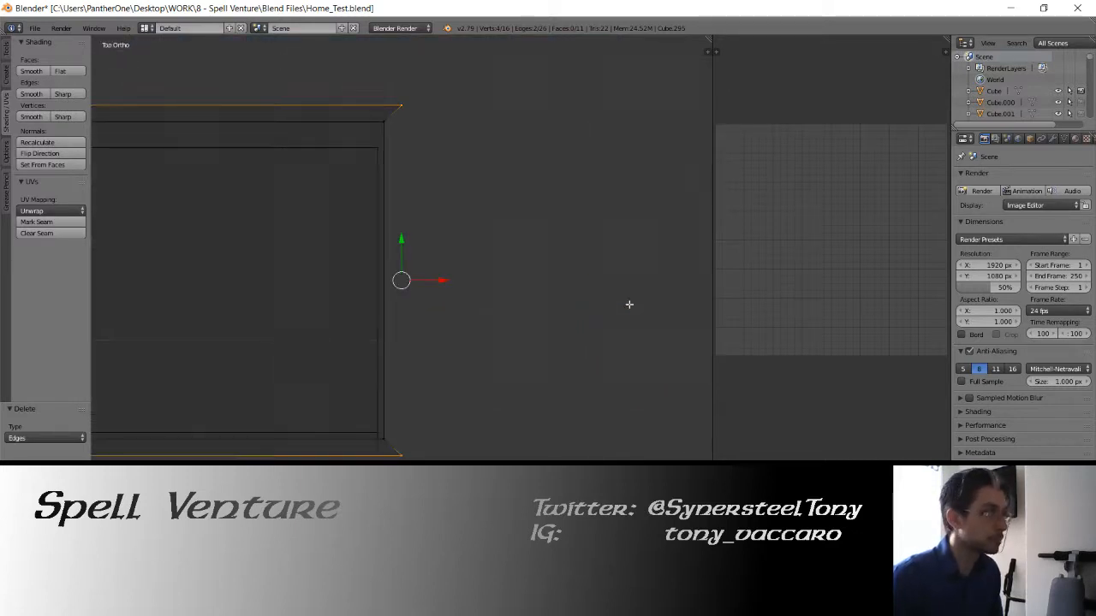
pyautogui.hotkey('ctrl', 'r')
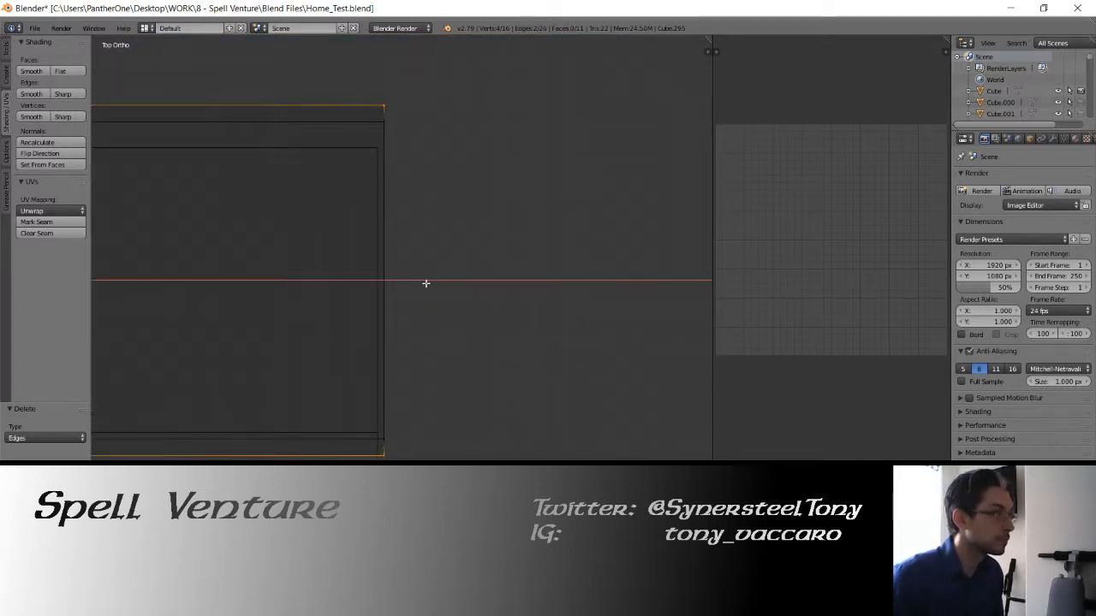
pyautogui.press('Escape')
pyautogui.keyDown('shift'); pyautogui.rightClick(391, 107); pyautogui.keyUp('shift')
pyautogui.keyDown('shift'); pyautogui.rightClick(383, 453); pyautogui.keyUp('shift')
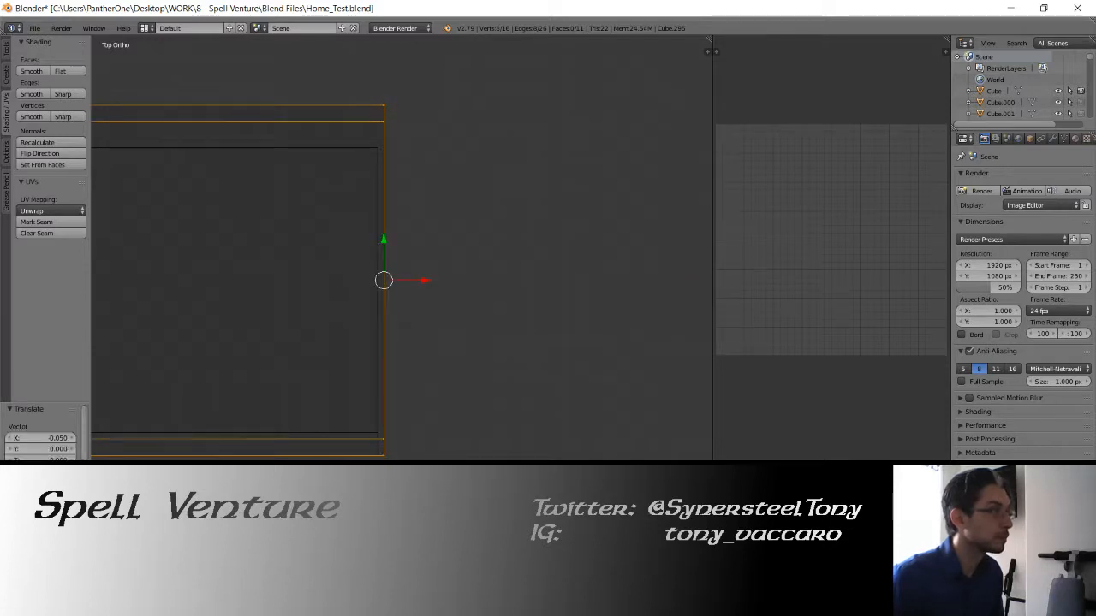
pyautogui.press('s')
pyautogui.press('y')
pyautogui.press('0')
pyautogui.press('Escape')
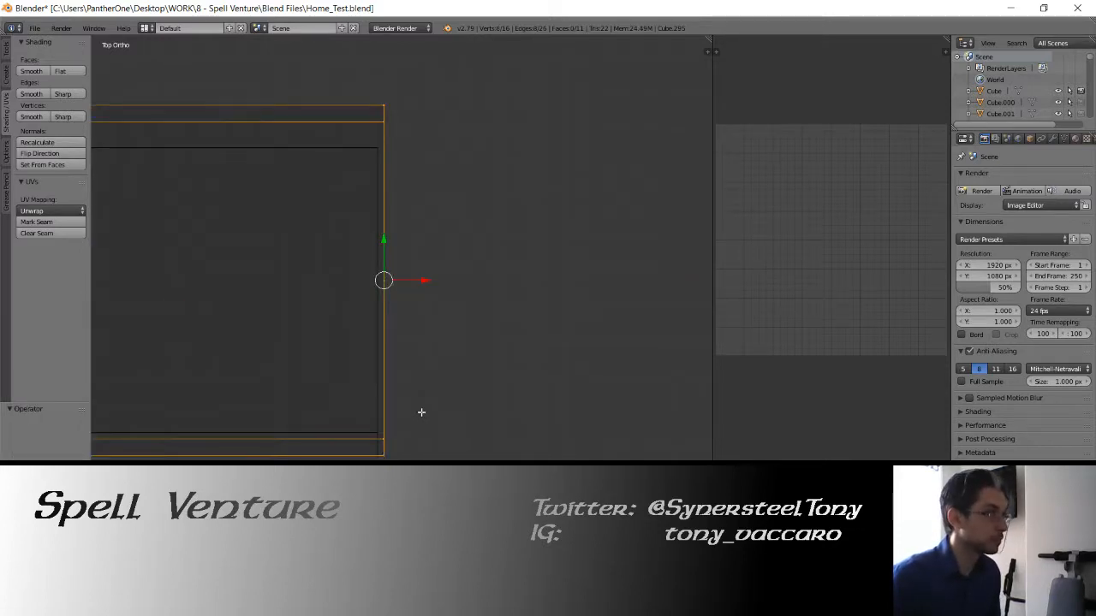
# Flatten the selected vertices at the plate's +X end by scaling them to 0 along X
pyautogui.press('s')
pyautogui.press('x')
pyautogui.press('0')
pyautogui.press('Return')
pyautogui.moveTo(421, 412)
pyautogui.mouseDown(button='middle')
pyautogui.moveTo(430, 386)
pyautogui.moveTo(393, 353)
pyautogui.moveTo(368, 350)
pyautogui.mouseUp(button='middle')
pyautogui.press('z')
pyautogui.press('Tab')
# Save the model over Home_Test.blend and view the finished tread plate on the bottom step
pyautogui.moveTo(266, 298); pyautogui.dragTo(475, 285, button='middle')
pyautogui.scroll(-6, 475, 285)
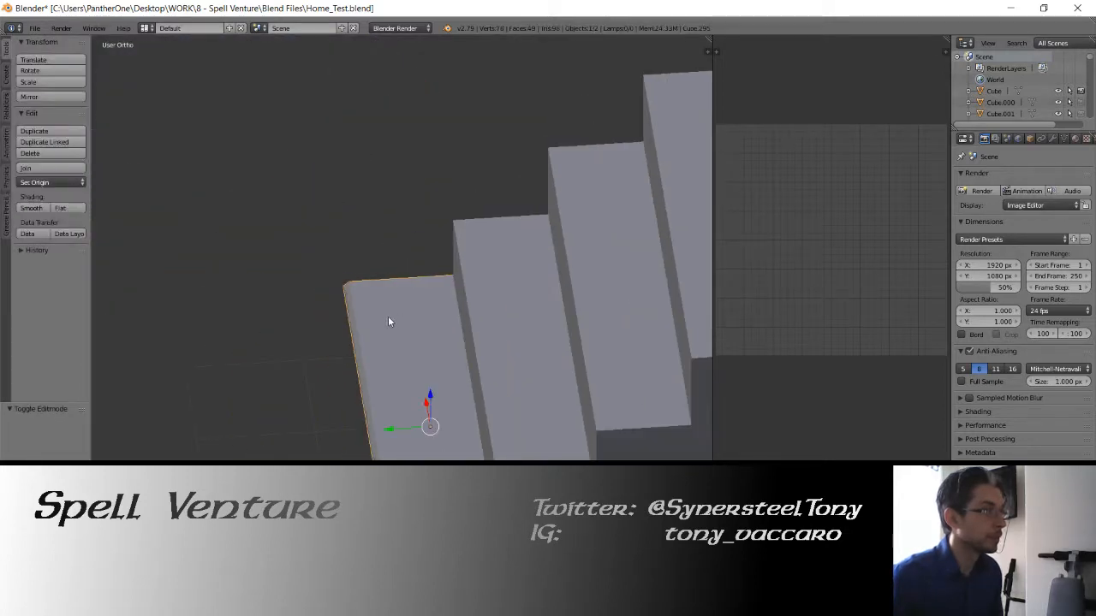
pyautogui.hotkey('ctrl', 's')
pyautogui.click(388, 317)
pyautogui.moveTo(388, 317); pyautogui.dragTo(334, 270, button='middle')
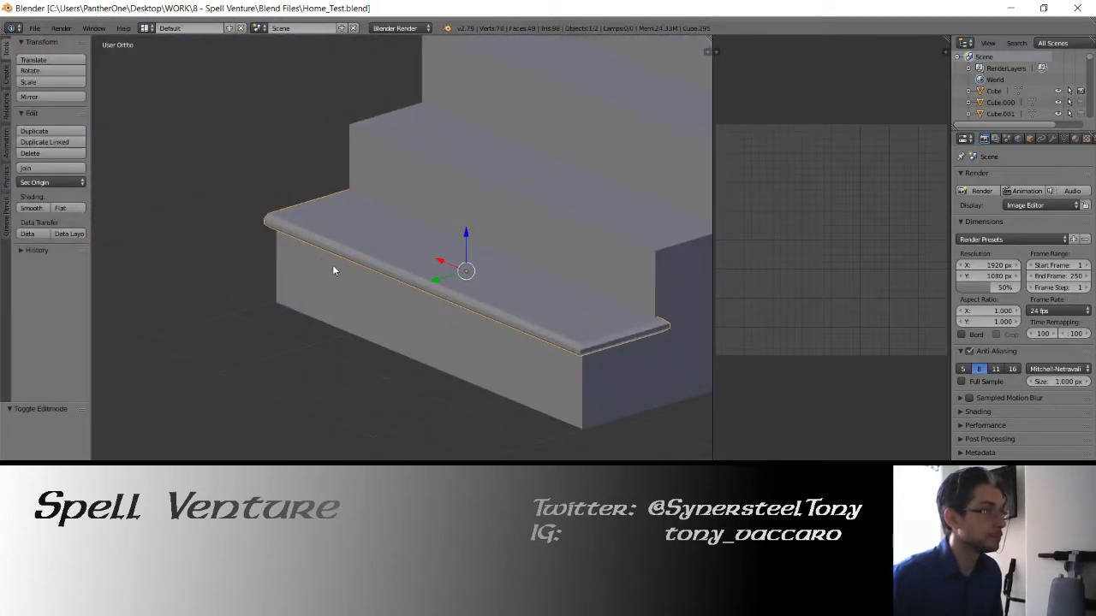
# Mark UV seams around the top and bottom faces of the tread plate
pyautogui.press('Tab')
pyautogui.moveTo(403, 301); pyautogui.dragTo(382, 338, button='middle')
pyautogui.press('a')
pyautogui.rightClick(348, 213)
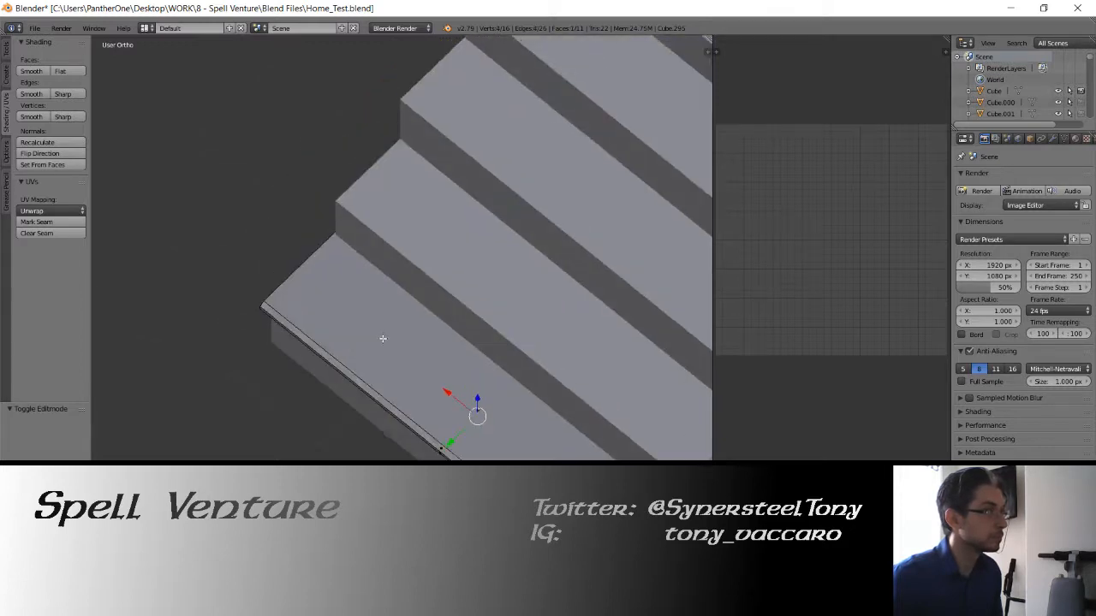
pyautogui.keyDown('shift'); pyautogui.rightClick(382, 338); pyautogui.keyUp('shift')
pyautogui.click(66, 224)
# Unwrap the entire tread plate along its marked seams
pyautogui.press('a')
pyautogui.press('a')
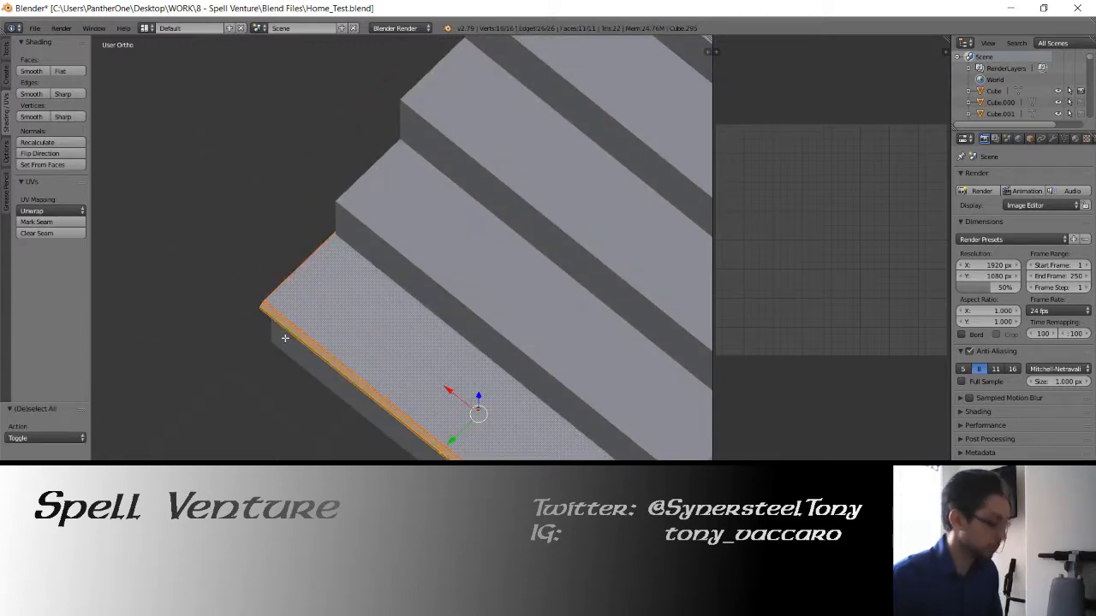
pyautogui.press('u')
pyautogui.click(285, 337)
# Try applying the plate's location transform, check its mesh and UVs, and undo the transform
pyautogui.press('Tab')
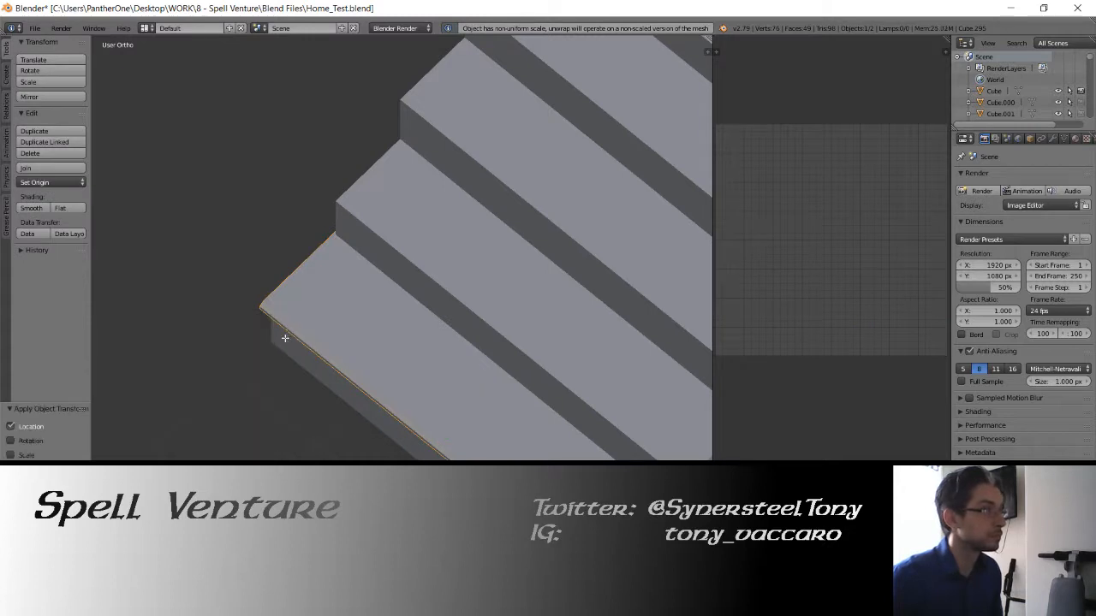
pyautogui.press('Tab')
pyautogui.press('a')
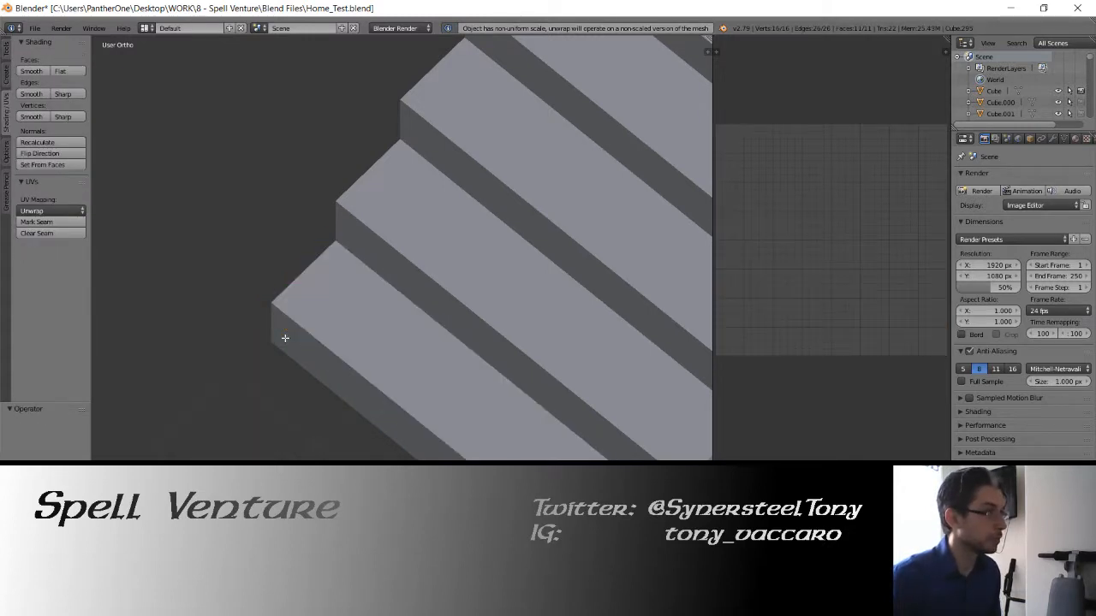
pyautogui.press('a')
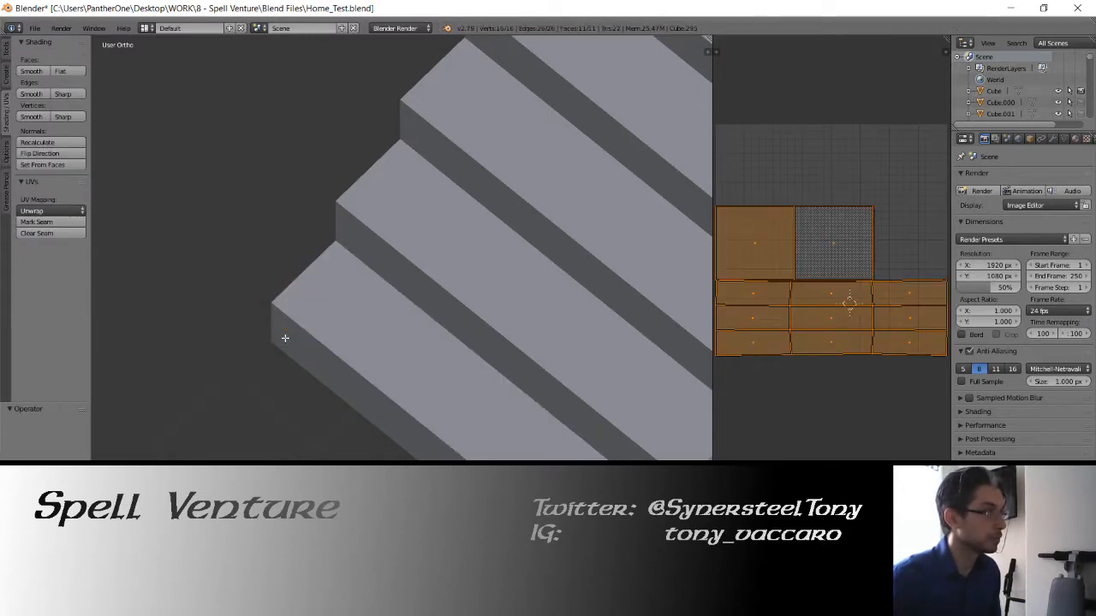
pyautogui.moveTo(285, 337); pyautogui.dragTo(292, 301, button='middle')
pyautogui.press('Tab')
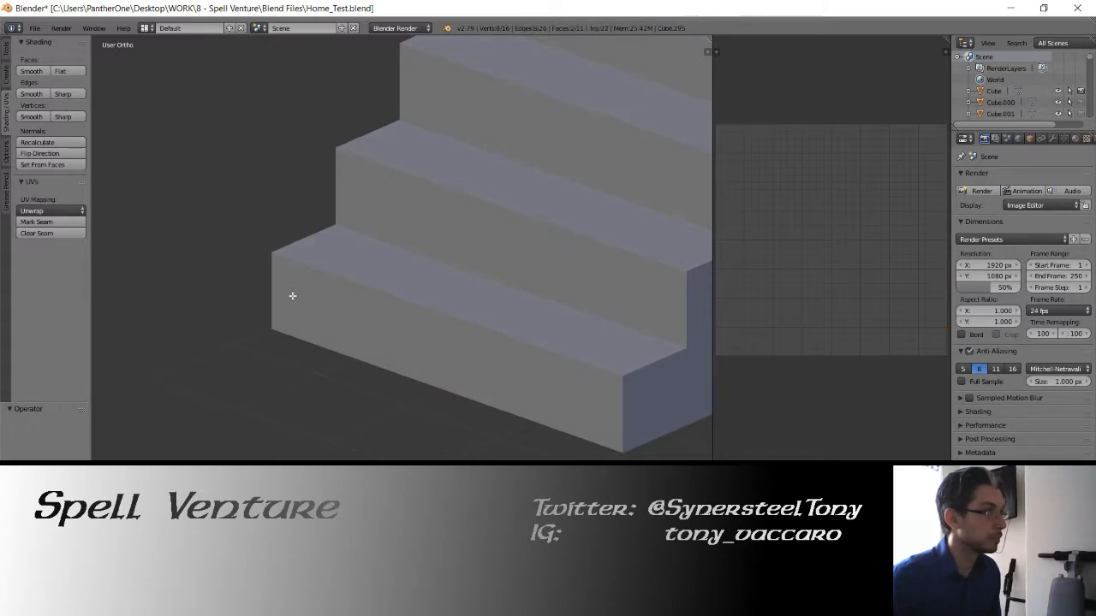
pyautogui.hotkey('ctrl', 'z')
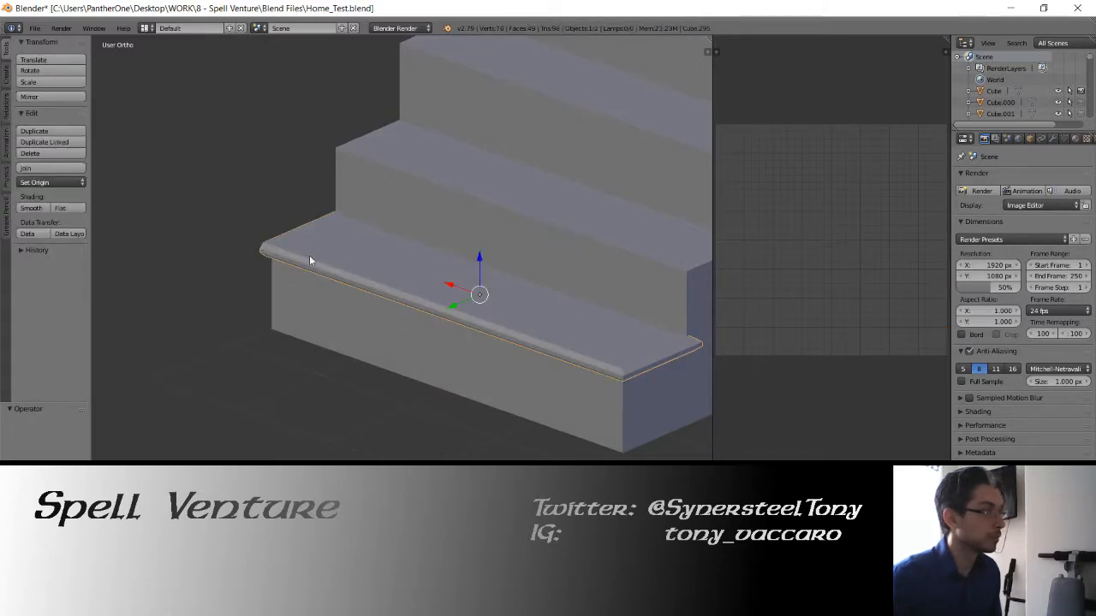
# Apply the tread plate's scale and unwrap its whole mesh again with the Angle Based method
pyautogui.hotkey('ctrl', 'a')
pyautogui.click(291, 288)
pyautogui.press('Tab')
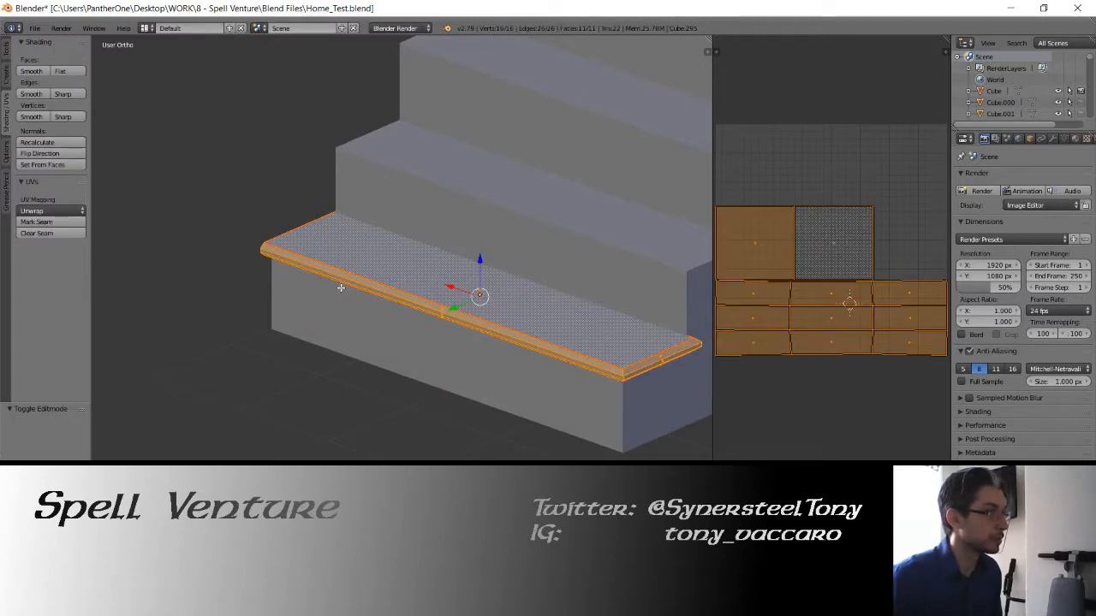
pyautogui.press('u')
pyautogui.click(340, 287)
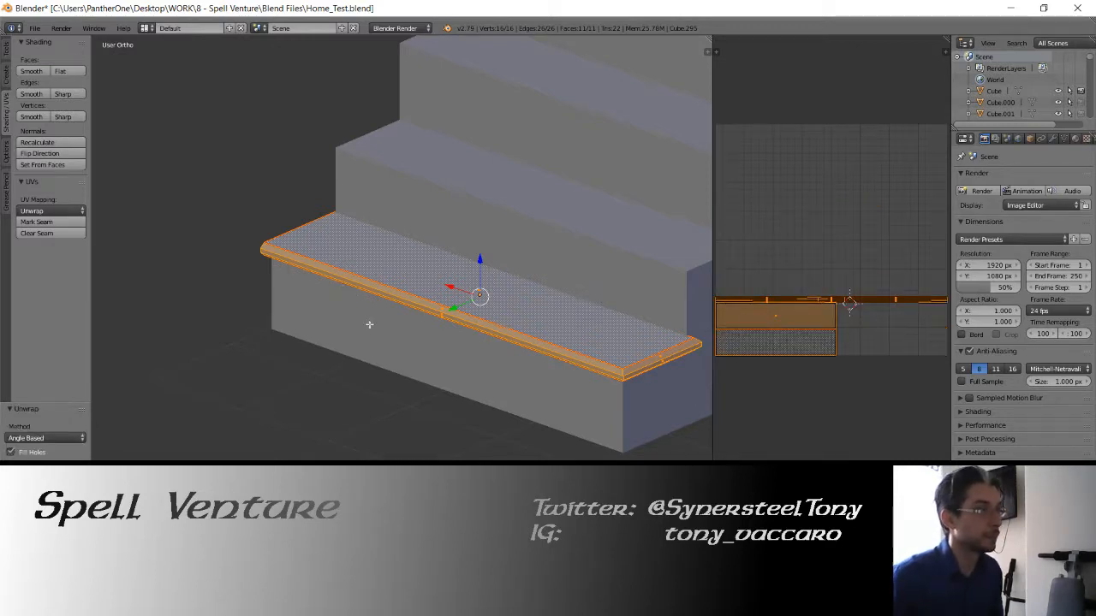
pyautogui.moveTo(369, 325); pyautogui.dragTo(334, 301, button='middle')
pyautogui.press('Tab')
# Duplicate the tread plate about 0.7 up along Z and 0.8 along negative Y onto the second step
pyautogui.press('KP_1')
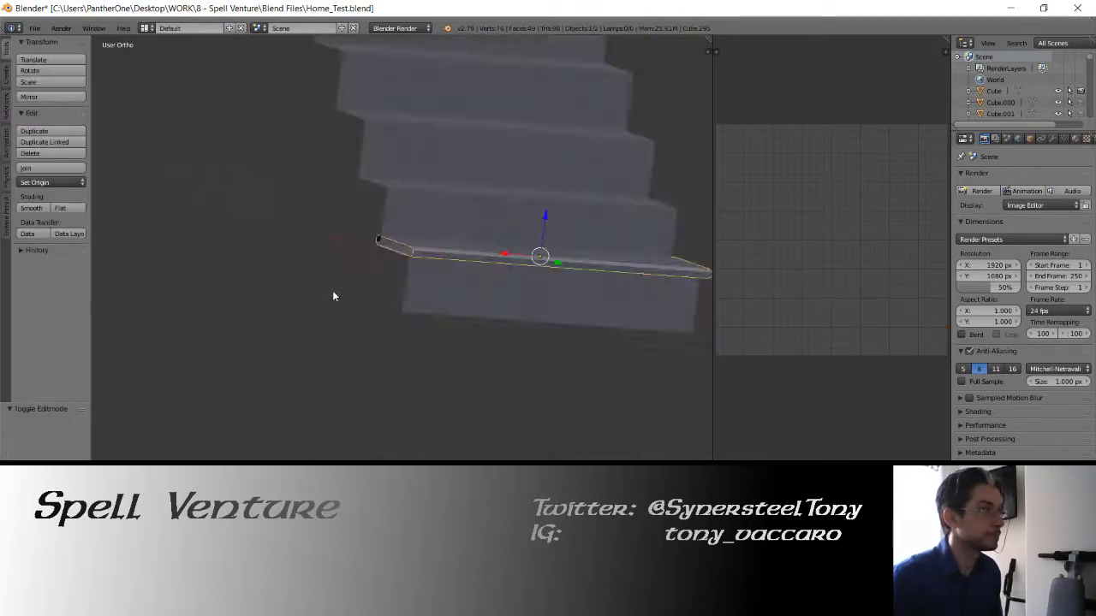
pyautogui.press('KP_3')
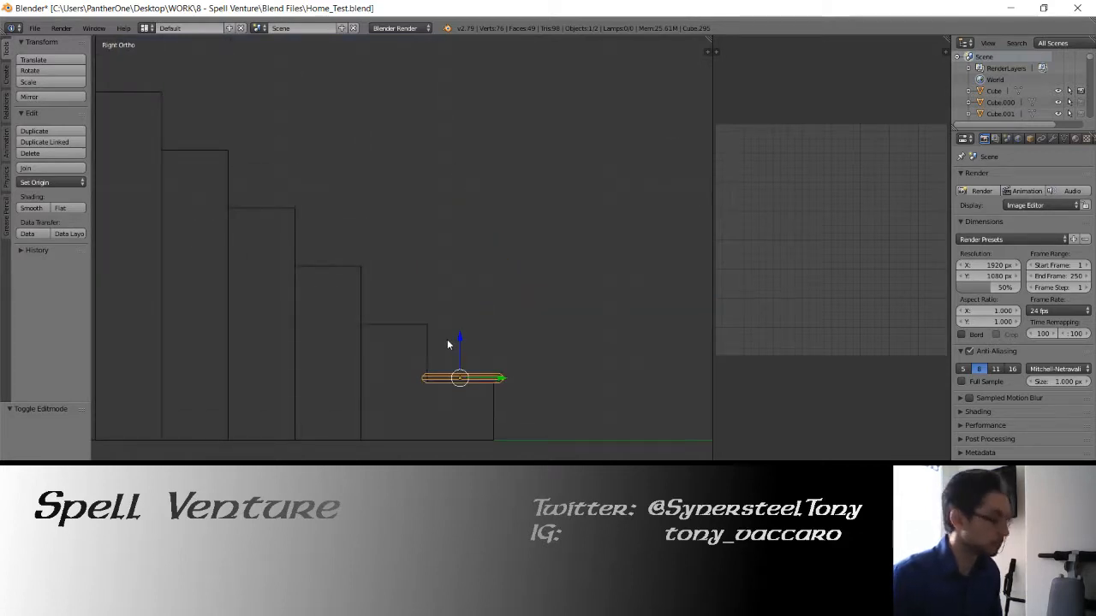
pyautogui.hotkey('shift', 'd')
pyautogui.press('z')
pyautogui.click(462, 281)
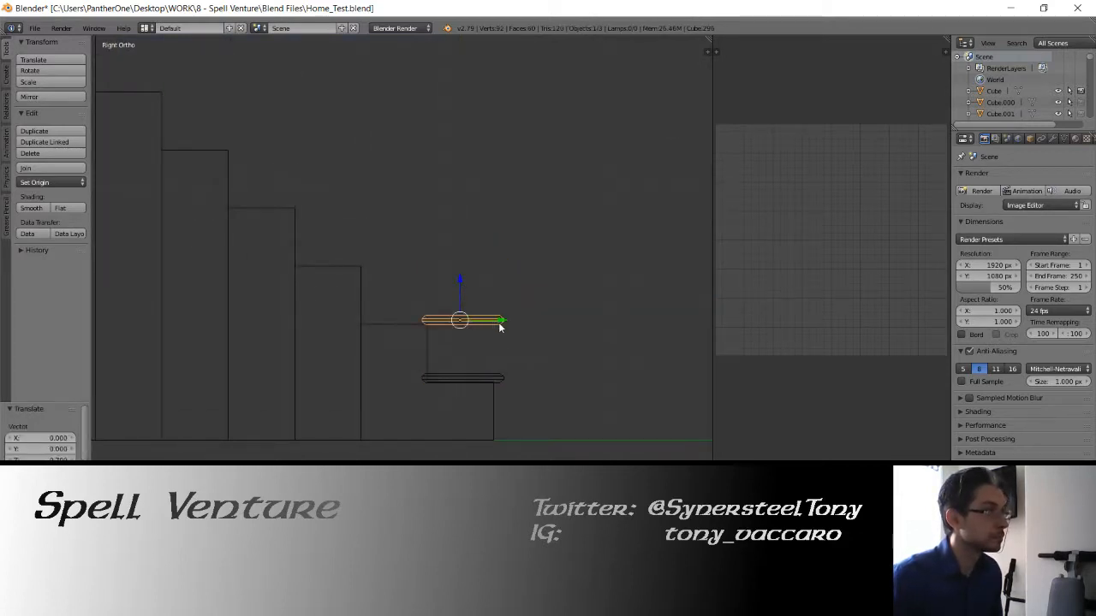
pyautogui.moveTo(502, 320); pyautogui.dragTo(435, 317)
# Duplicate both tread plates about 1.4 up along Z and shift the copies along negative Y onto the third and fourth steps
pyautogui.keyDown('shift'); pyautogui.moveTo(395, 279); pyautogui.dragTo(435, 314, button='middle'); pyautogui.keyUp('shift')
pyautogui.keyDown('shift'); pyautogui.rightClick(488, 406); pyautogui.keyUp('shift')
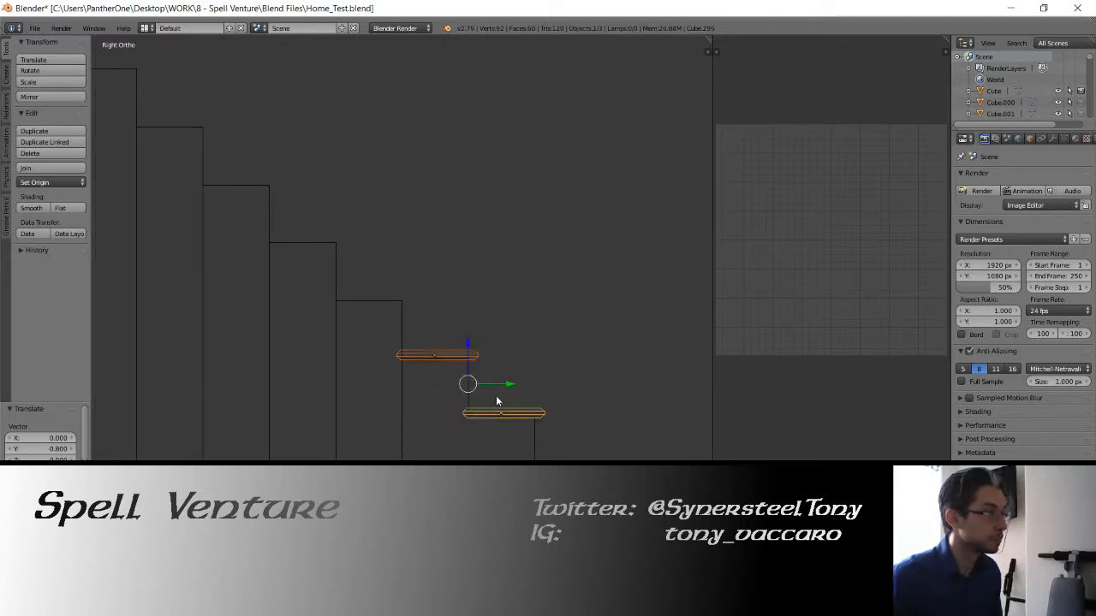
pyautogui.hotkey('shift', 'd')
pyautogui.press('z')
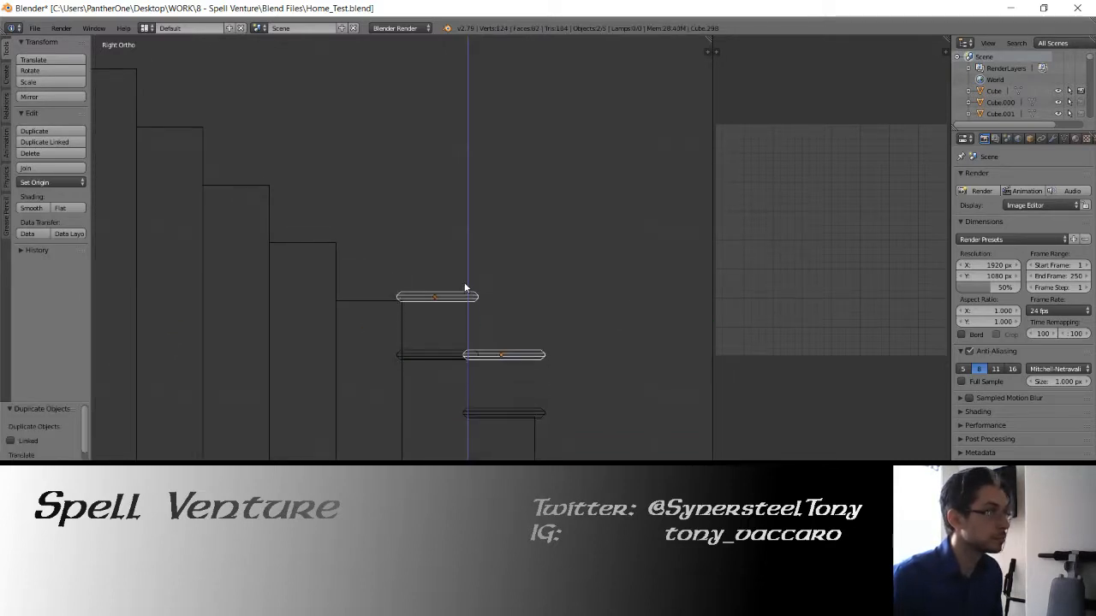
pyautogui.click(474, 222)
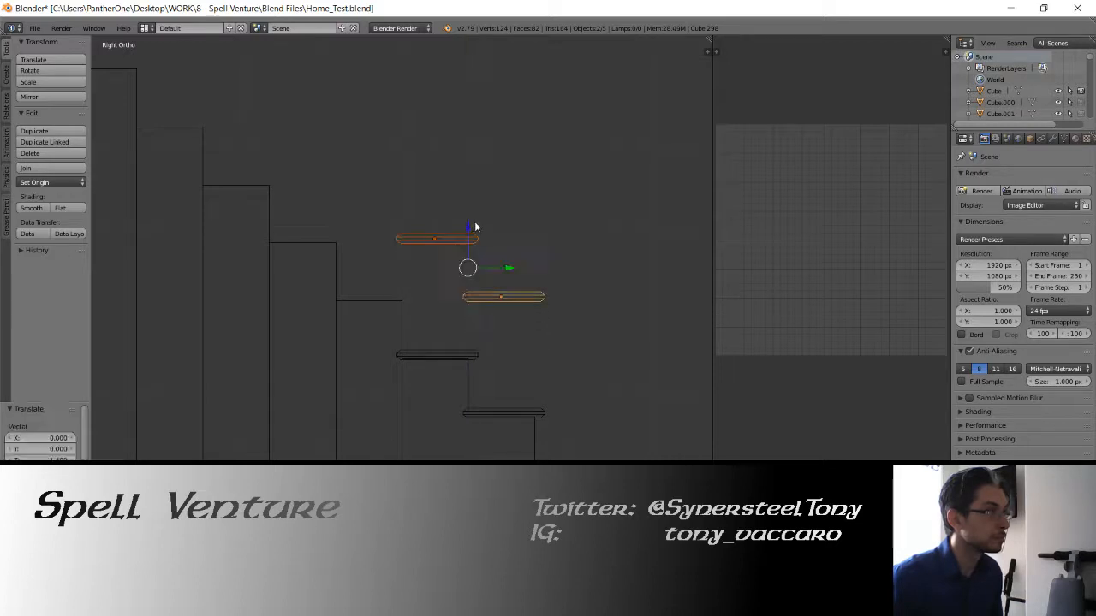
pyautogui.moveTo(509, 270); pyautogui.dragTo(379, 262)
# Duplicate the two selected tread plates about 1.4 up along Z and 1.6 along negative Y onto the fifth and sixth steps
pyautogui.keyDown('shift'); pyautogui.moveTo(380, 262); pyautogui.dragTo(481, 362, button='middle'); pyautogui.keyUp('shift')
pyautogui.hotkey('shift', 'd')
pyautogui.press('z')
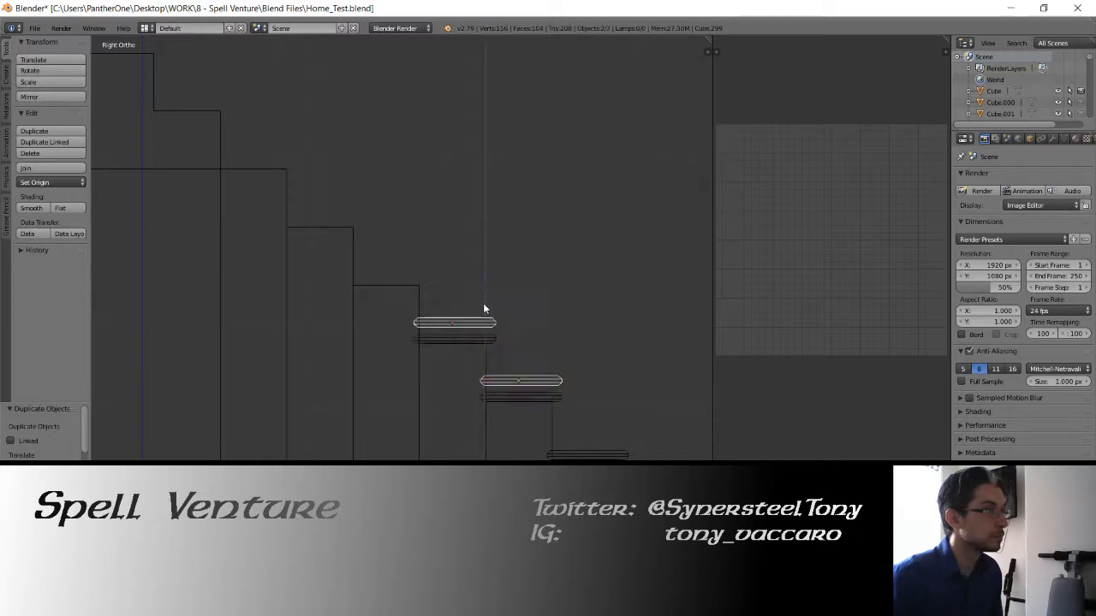
pyautogui.click(482, 215)
pyautogui.moveTo(523, 254); pyautogui.dragTo(390, 251)
# Duplicate the two selected plates up along Z and 1.6 along negative Y onto the seventh and eighth steps
pyautogui.keyDown('shift'); pyautogui.moveTo(391, 252); pyautogui.dragTo(563, 423, button='middle'); pyautogui.keyUp('shift')
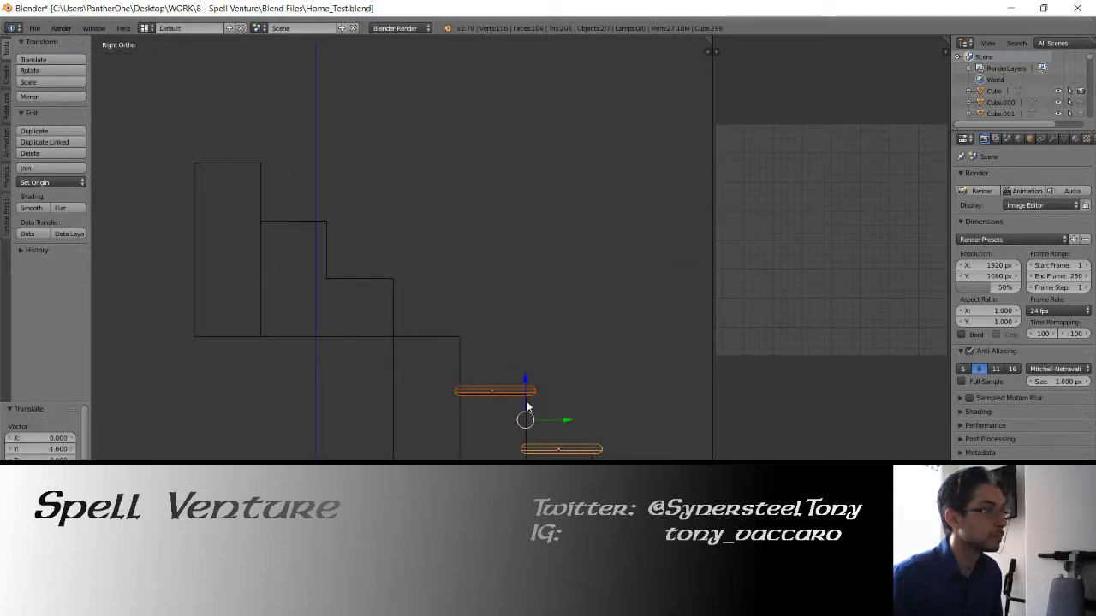
pyautogui.hotkey('shift', 'd')
pyautogui.press('z')
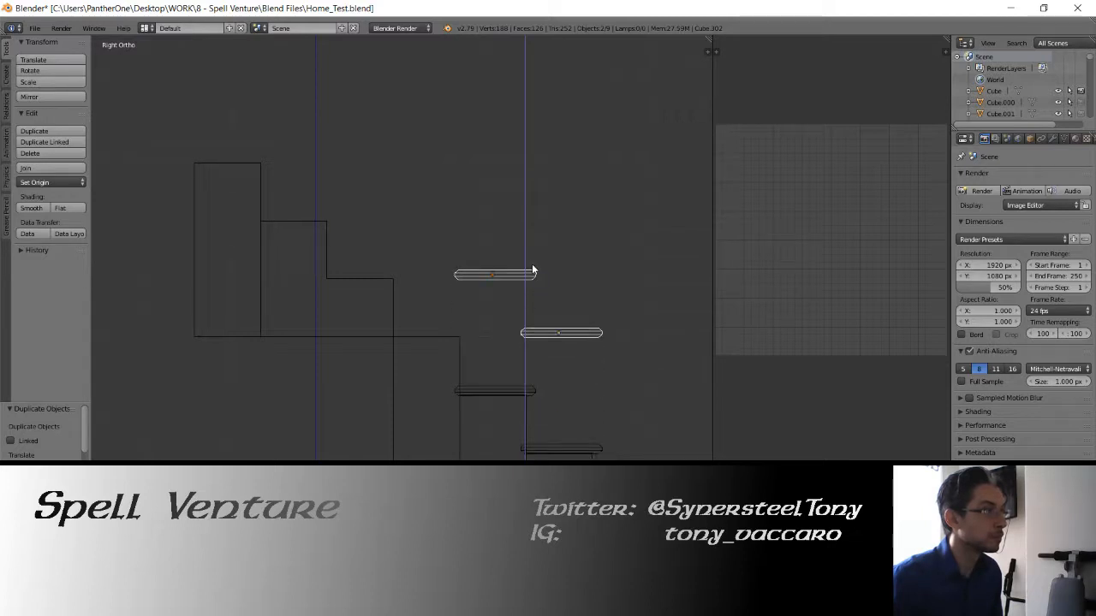
pyautogui.click(531, 271)
pyautogui.moveTo(574, 304); pyautogui.dragTo(437, 305)
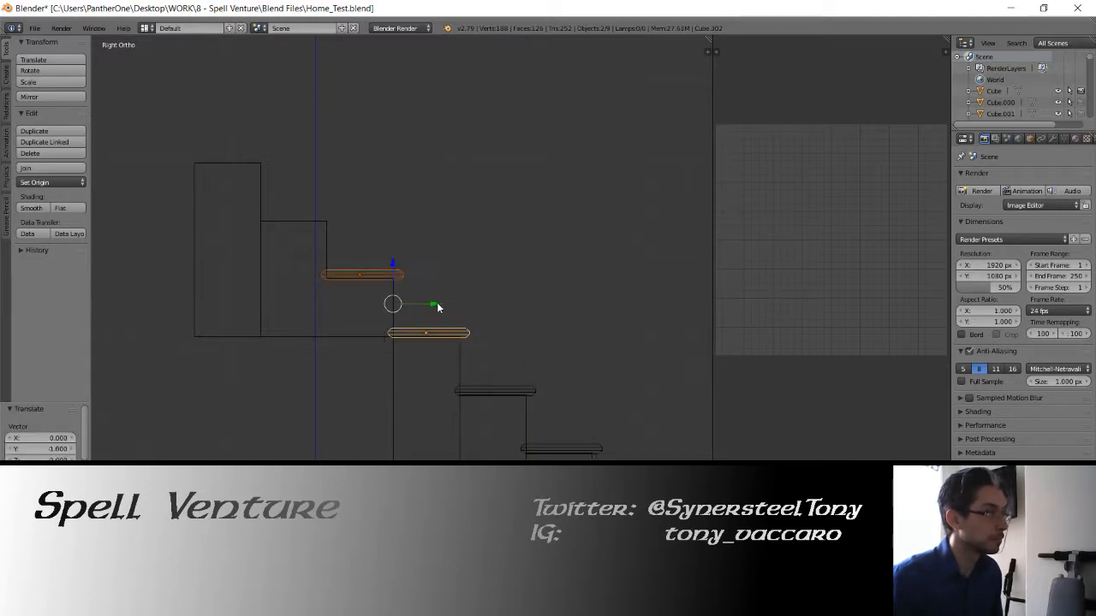
# Duplicate the plates about 1.4 up along Z and 1.6 along negative Y onto the top two steps, and save the file
pyautogui.keyDown('shift'); pyautogui.moveTo(436, 305); pyautogui.dragTo(456, 386, button='middle'); pyautogui.keyUp('shift')
pyautogui.hotkey('shift', 'd')
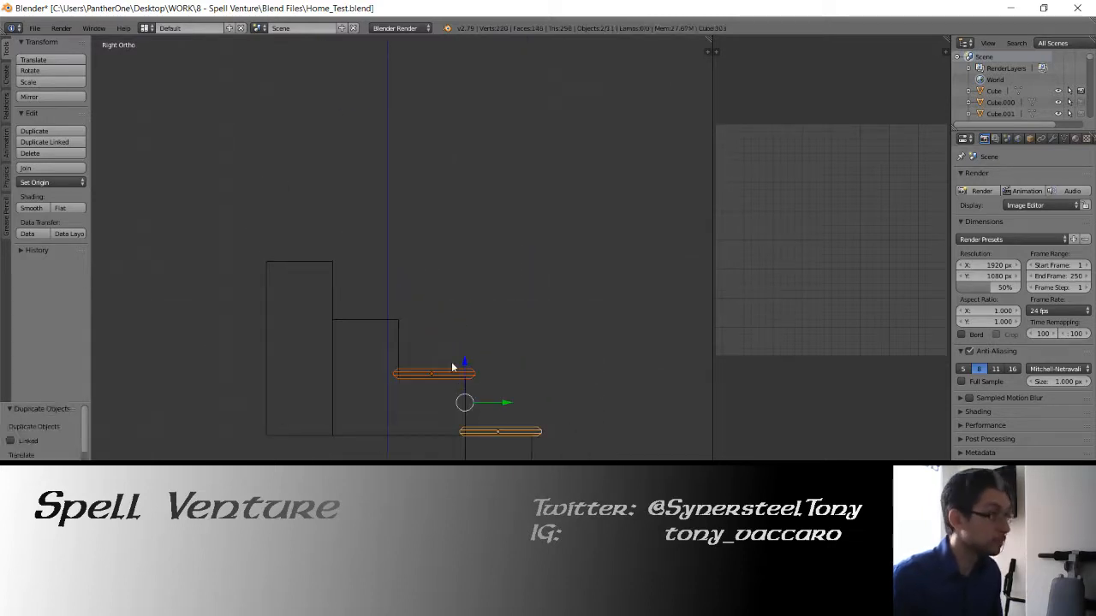
pyautogui.press('z')
pyautogui.click(469, 247)
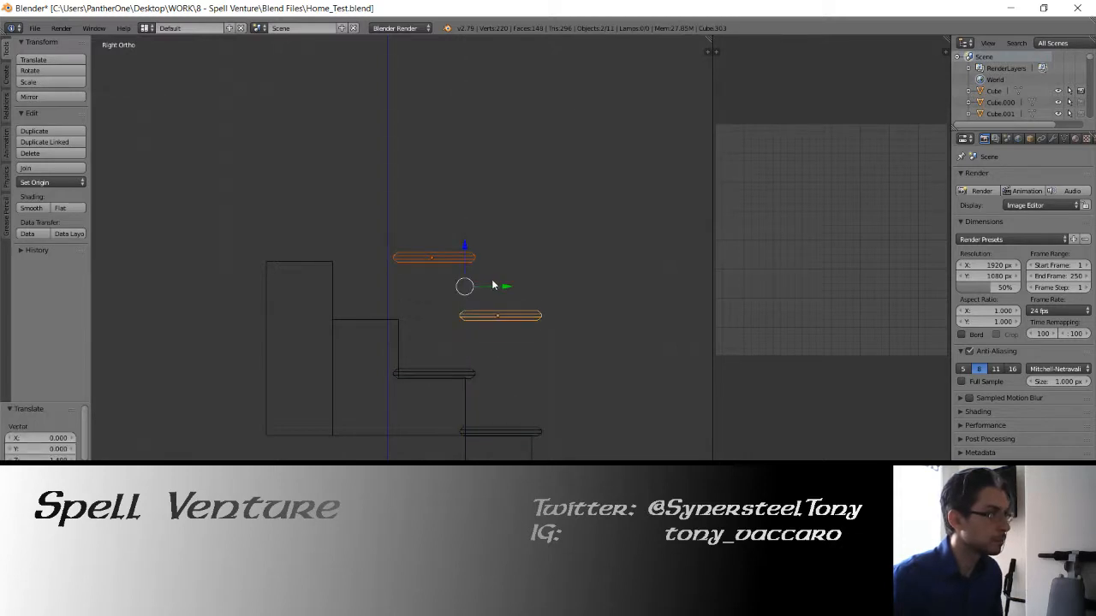
pyautogui.moveTo(491, 279); pyautogui.dragTo(372, 279)
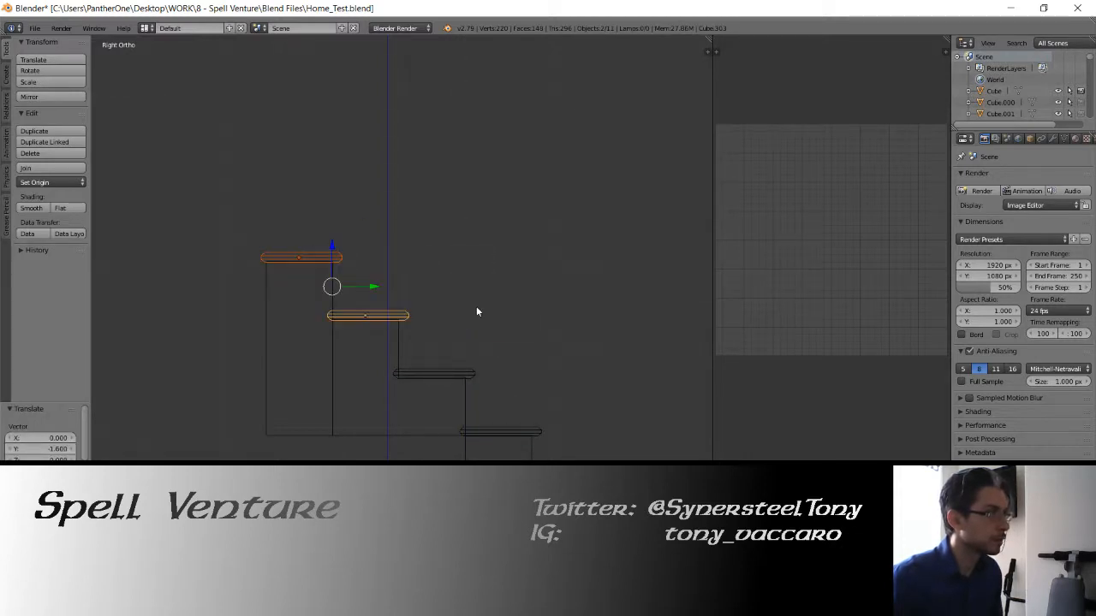
pyautogui.moveTo(476, 311); pyautogui.dragTo(451, 375, button='middle')
pyautogui.hotkey('ctrl', 's')
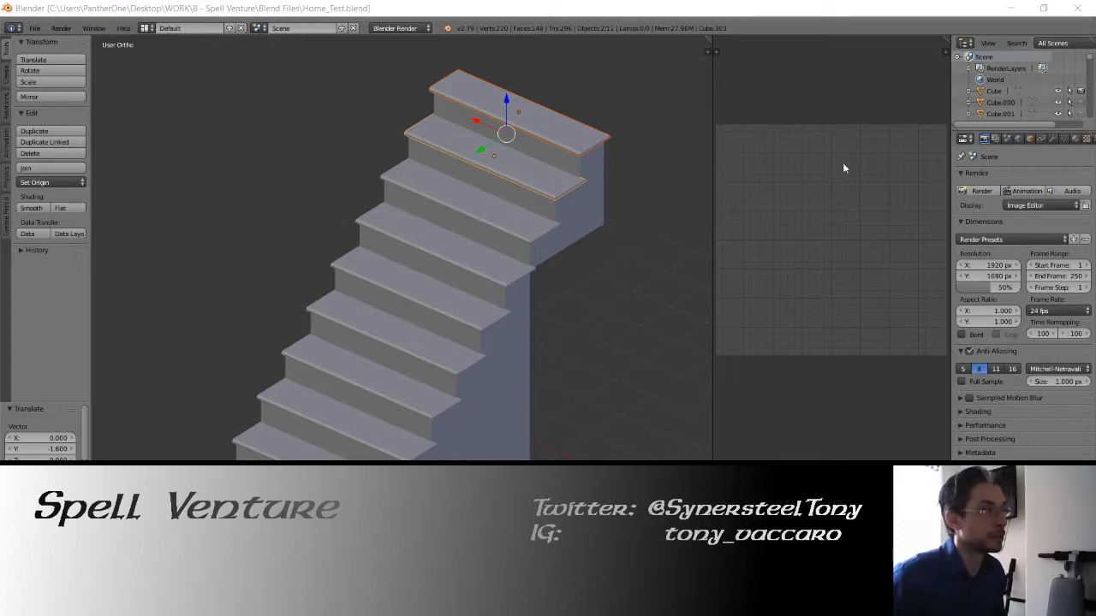
# Examine the tread plates and stair body from several angles, checking the separate objects in mesh editing and wireframe display
pyautogui.moveTo(541, 300); pyautogui.dragTo(441, 307, button='middle')
pyautogui.press('a')
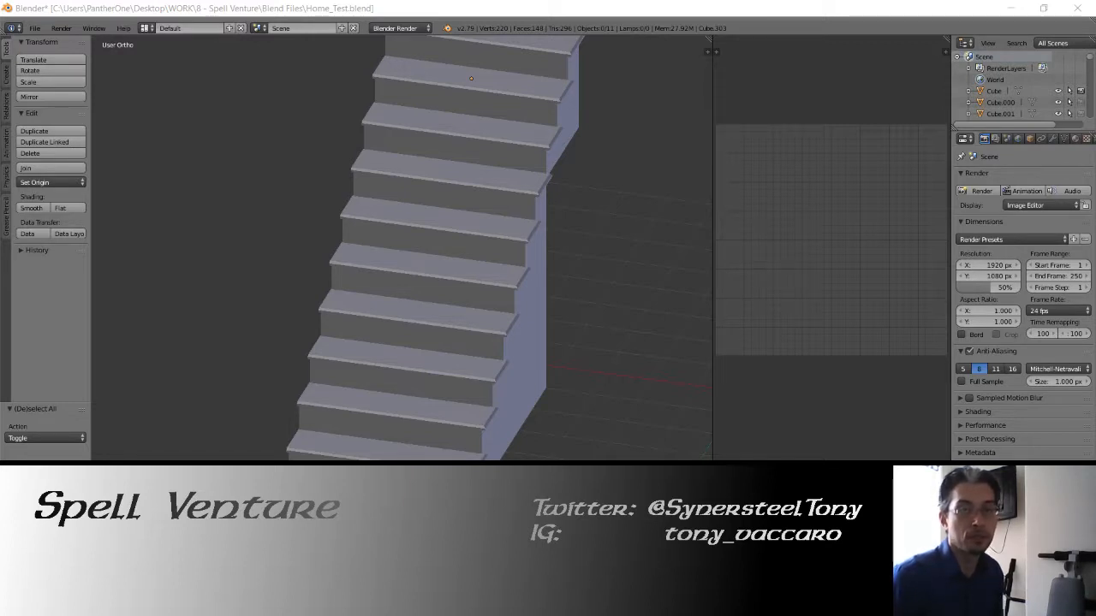
pyautogui.moveTo(516, 247); pyautogui.dragTo(433, 247, button='middle')
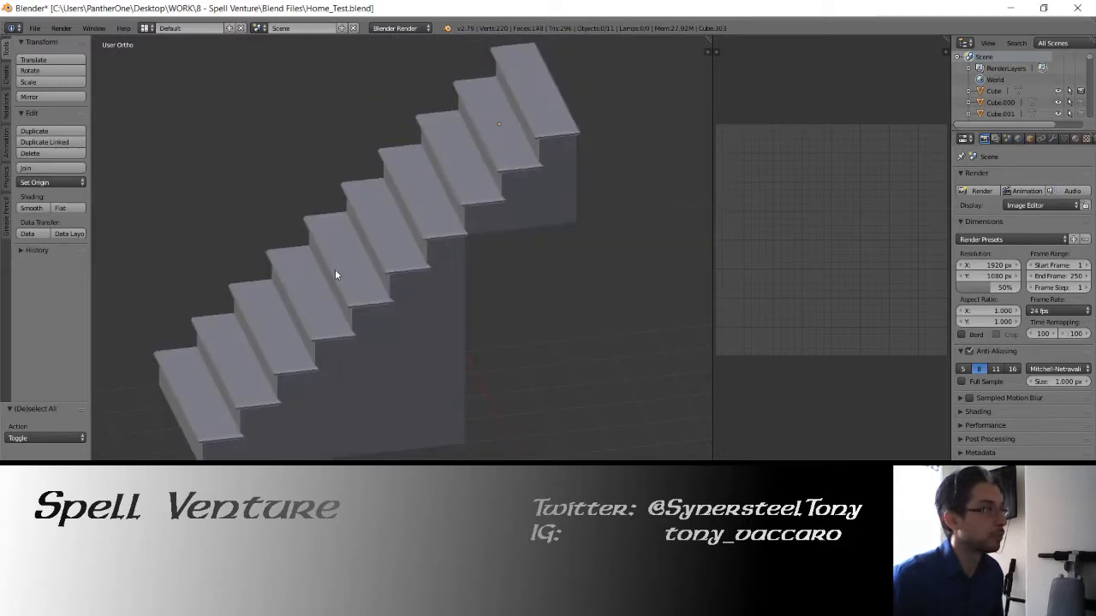
pyautogui.keyDown('shift'); pyautogui.moveTo(335, 270); pyautogui.dragTo(392, 259, button='middle'); pyautogui.keyUp('shift')
pyautogui.rightClick(560, 112)
pyautogui.rightClick(556, 118)
pyautogui.rightClick(553, 125)
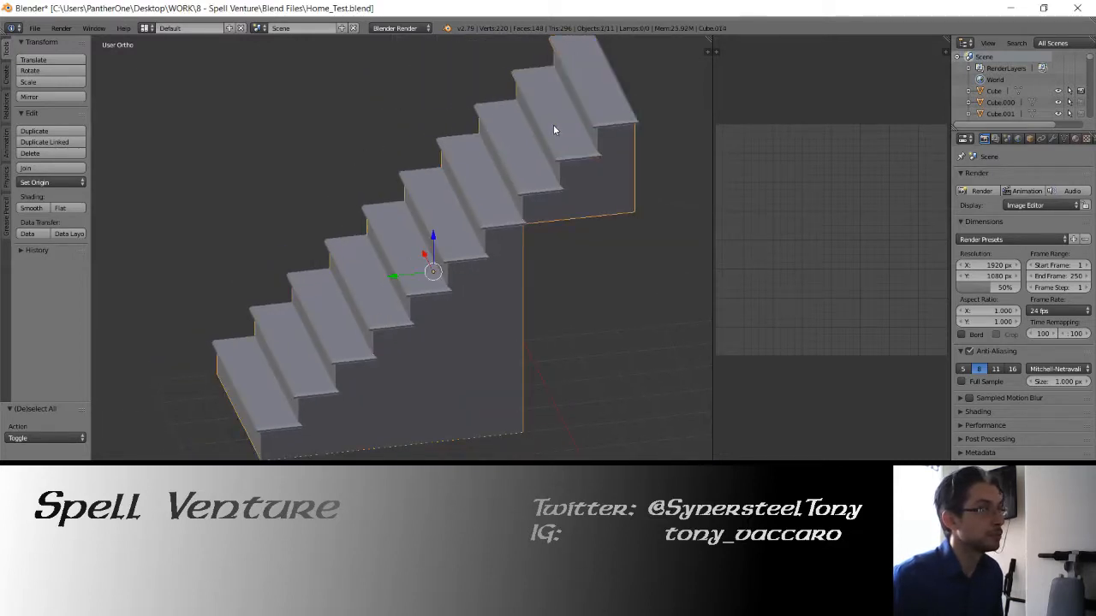
pyautogui.press('Tab')
pyautogui.press('Tab')
pyautogui.rightClick(553, 125)
pyautogui.press('Tab')
pyautogui.press('Tab')
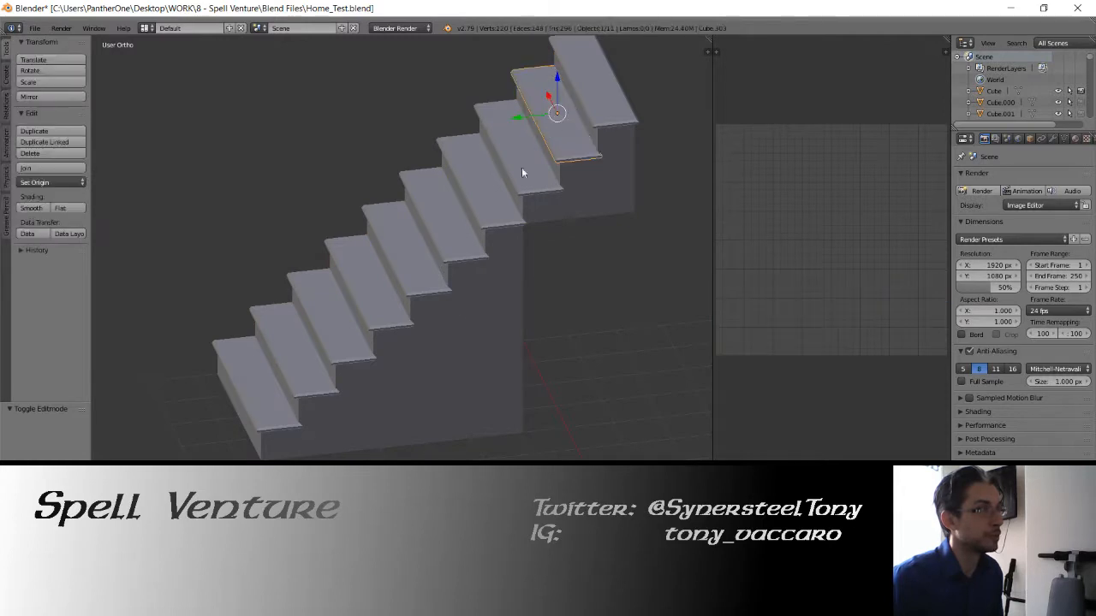
pyautogui.moveTo(522, 171); pyautogui.dragTo(567, 119, button='middle')
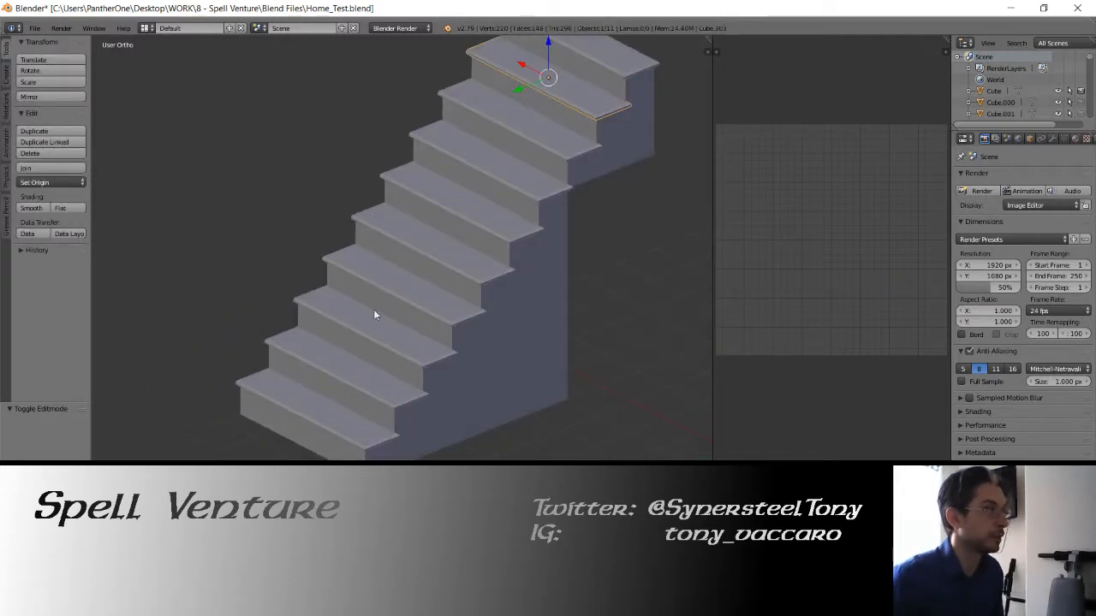
pyautogui.moveTo(420, 345)
pyautogui.mouseDown(button='middle')
pyautogui.moveTo(345, 357)
pyautogui.moveTo(450, 384)
pyautogui.moveTo(492, 369)
pyautogui.mouseUp(button='middle')
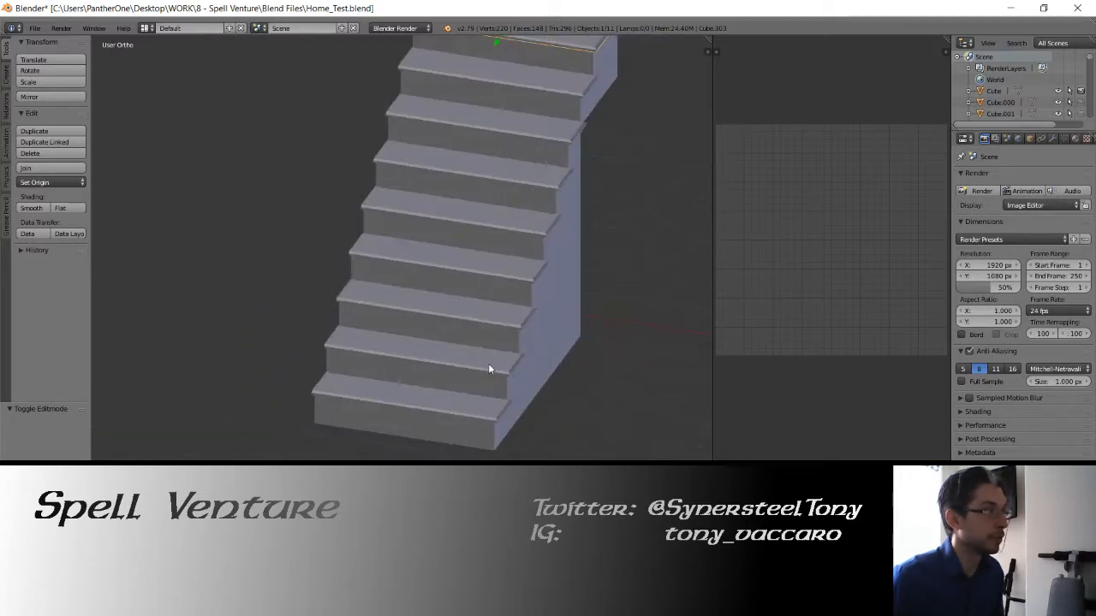
pyautogui.press('z')
pyautogui.press('z')
pyautogui.moveTo(291, 382)
pyautogui.mouseDown(button='middle')
pyautogui.moveTo(453, 384)
pyautogui.moveTo(333, 362)
pyautogui.moveTo(408, 382)
pyautogui.moveTo(368, 303)
pyautogui.mouseUp(button='middle')
pyautogui.scroll(-5, 367, 313)
pyautogui.press('a')
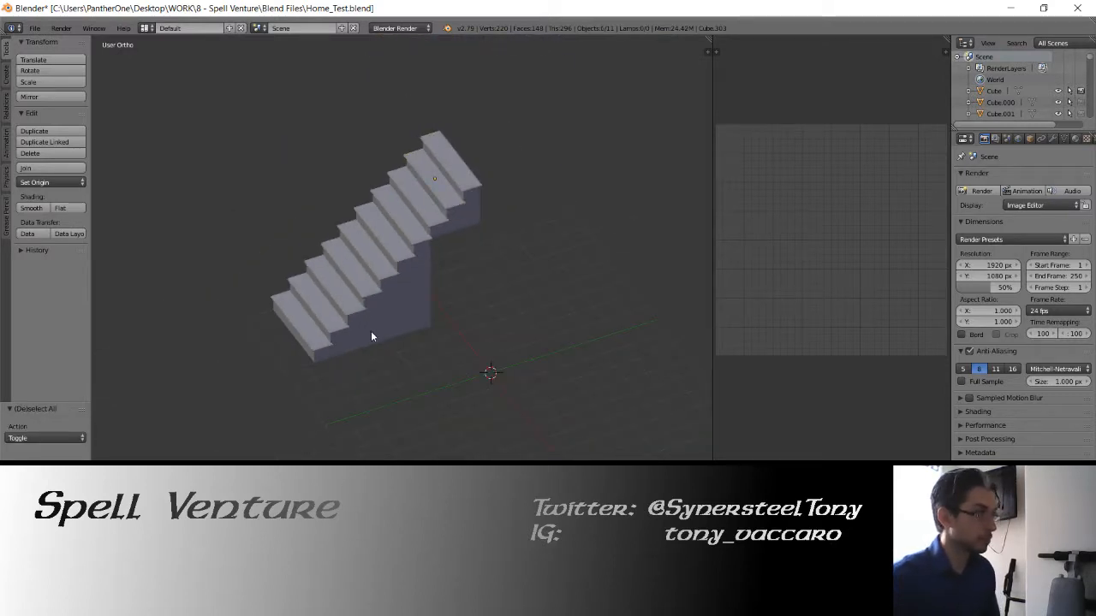
# Delete the ten horizontal top faces of the stair body that are hidden beneath the tread plates
pyautogui.moveTo(360, 329)
pyautogui.mouseDown(button='middle')
pyautogui.moveTo(407, 328)
pyautogui.moveTo(340, 300)
pyautogui.moveTo(357, 289)
pyautogui.moveTo(402, 388)
pyautogui.moveTo(374, 386)
pyautogui.moveTo(375, 416)
pyautogui.mouseUp(button='middle')
pyautogui.scroll(3, 408, 335)
pyautogui.press('Tab')
pyautogui.hotkey('alt', 'z')
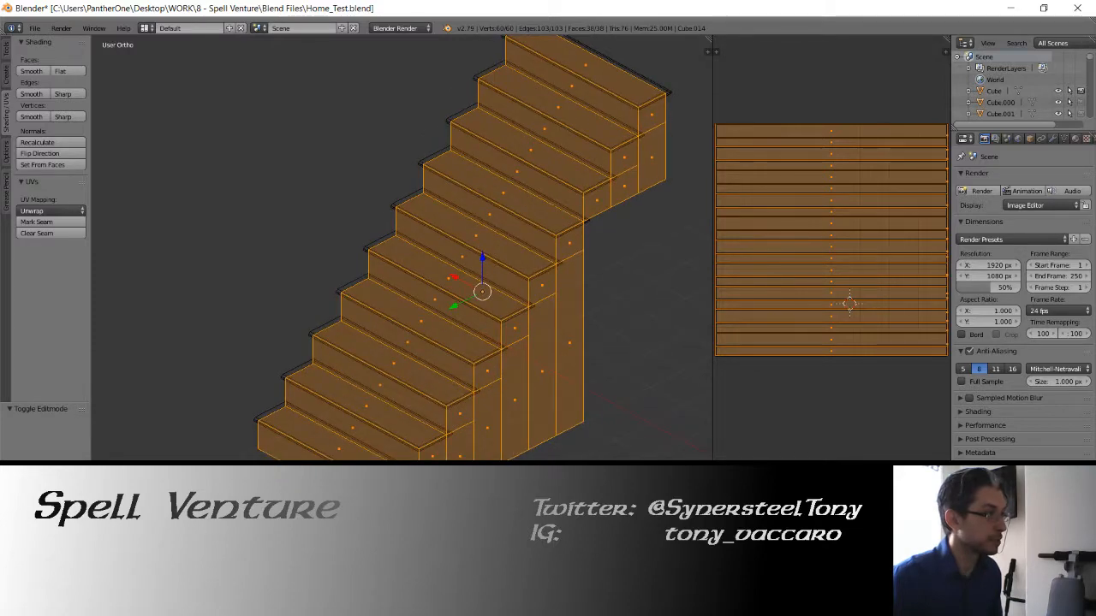
pyautogui.rightClick(362, 436)
pyautogui.keyDown('shift'); pyautogui.rightClick(369, 396); pyautogui.keyUp('shift')
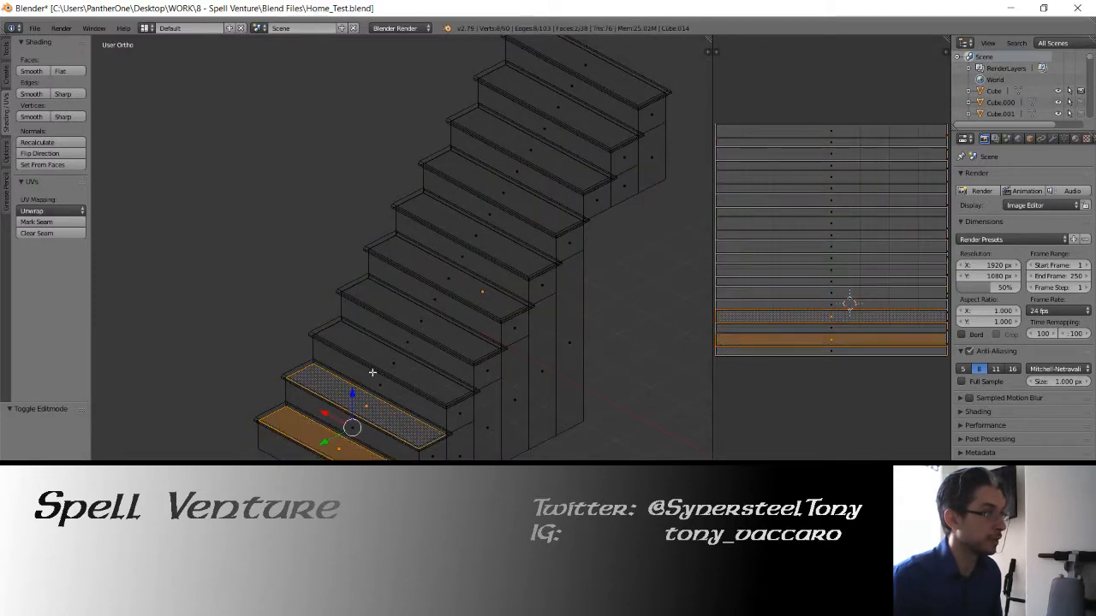
pyautogui.keyDown('shift'); pyautogui.rightClick(398, 355); pyautogui.keyUp('shift')
pyautogui.press('KP_7')
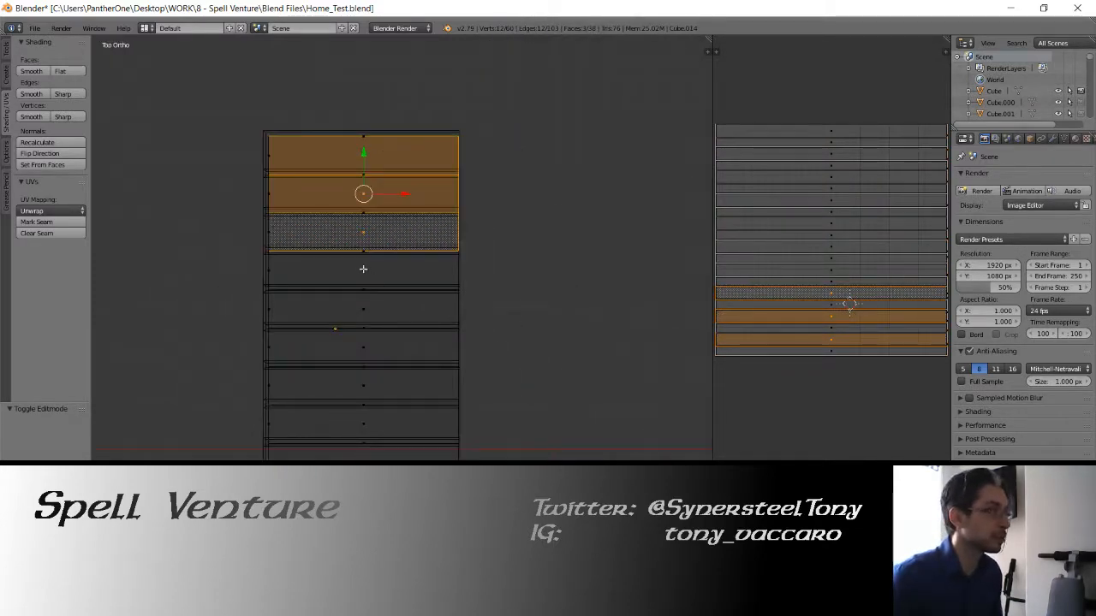
pyautogui.keyDown('shift'); pyautogui.rightClick(363, 268); pyautogui.keyUp('shift')
pyautogui.keyDown('shift'); pyautogui.rightClick(371, 304); pyautogui.keyUp('shift')
pyautogui.keyDown('shift'); pyautogui.rightClick(367, 348); pyautogui.keyUp('shift')
pyautogui.keyDown('shift'); pyautogui.rightClick(369, 382); pyautogui.keyUp('shift')
pyautogui.keyDown('shift'); pyautogui.rightClick(370, 424); pyautogui.keyUp('shift')
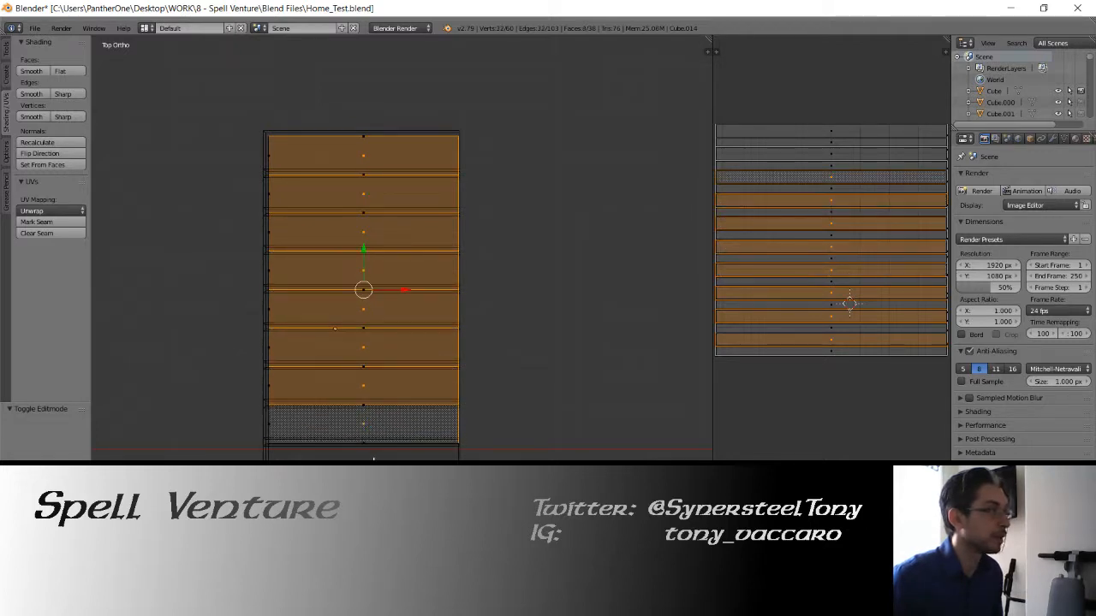
pyautogui.keyDown('shift'); pyautogui.rightClick(368, 453); pyautogui.keyUp('shift')
pyautogui.keyDown('shift'); pyautogui.moveTo(362, 452); pyautogui.dragTo(497, 246, button='middle'); pyautogui.keyUp('shift')
pyautogui.keyDown('shift'); pyautogui.rightClick(401, 367); pyautogui.keyUp('shift')
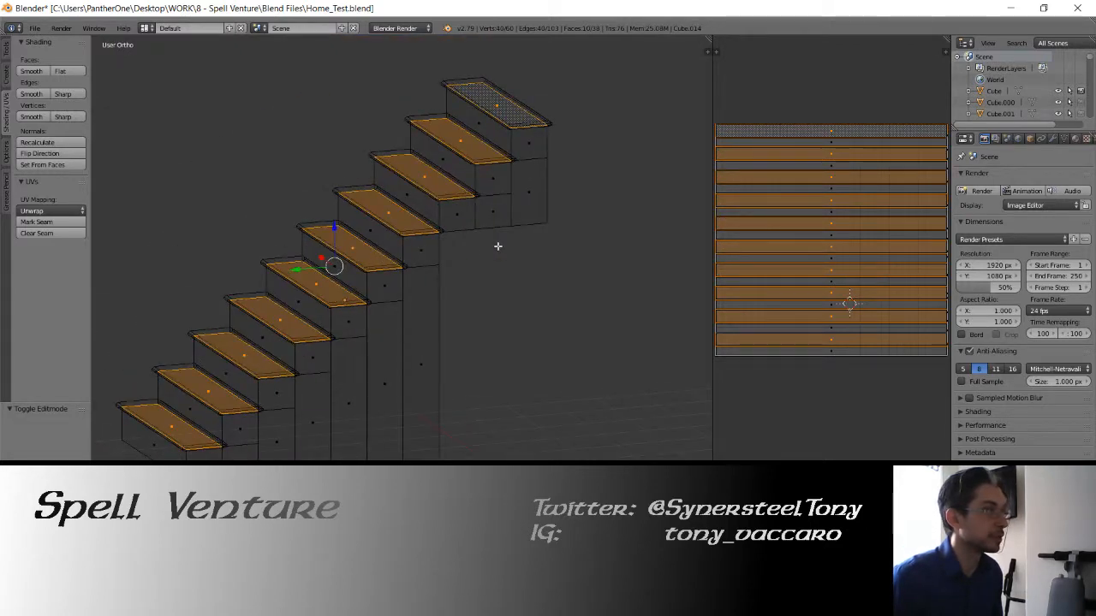
pyautogui.press('x')
pyautogui.click(424, 289)
pyautogui.press('Tab')
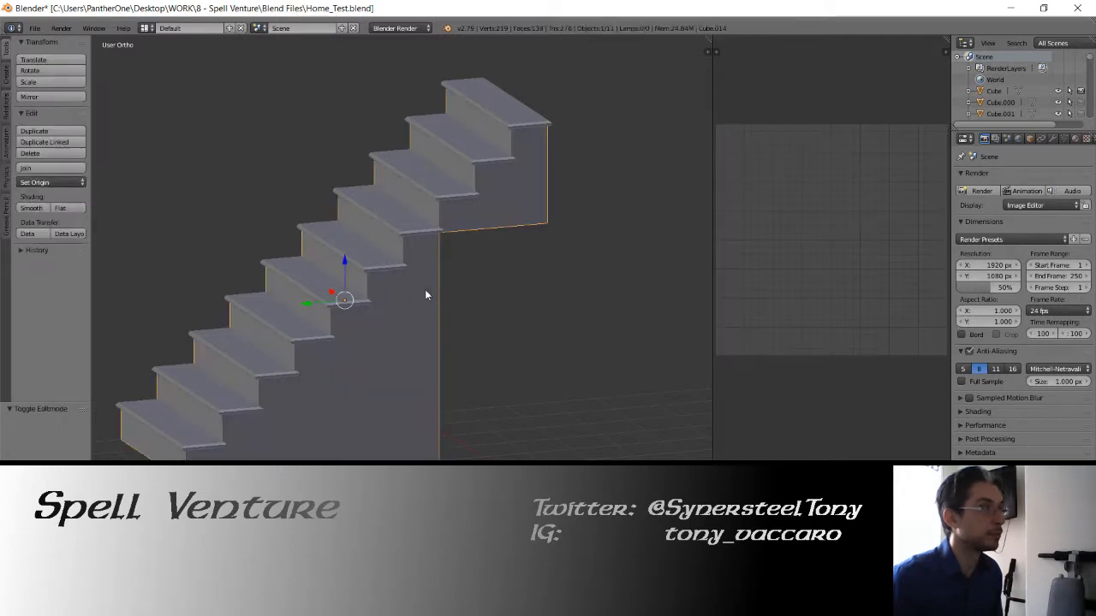
# Deselect the stair body's mesh, apply the object's transform, and return to editing its mesh
pyautogui.press('Tab')
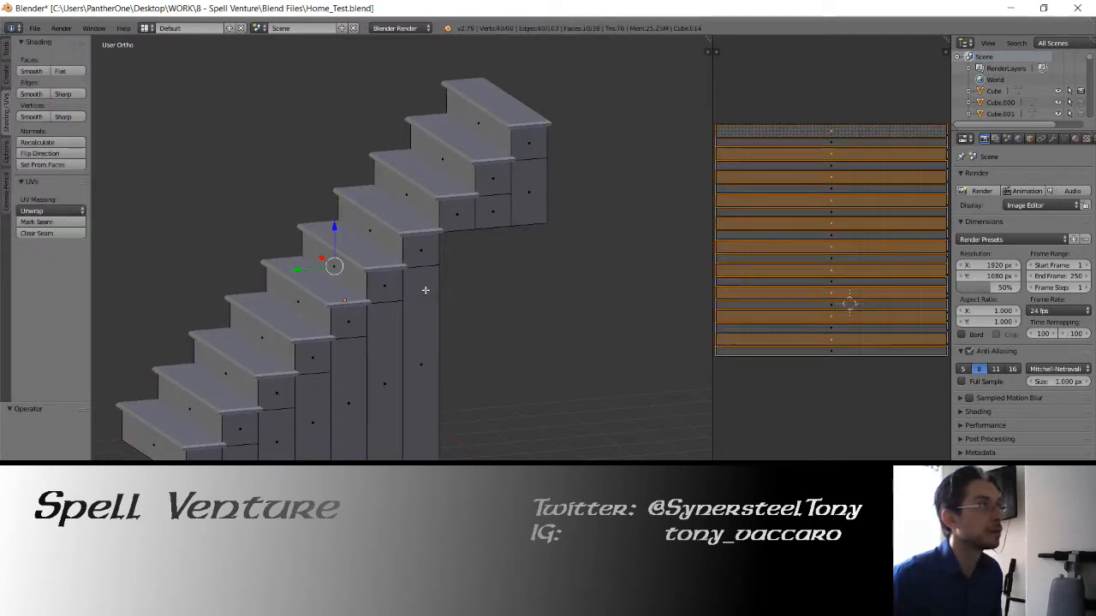
pyautogui.press('a')
pyautogui.press('Tab')
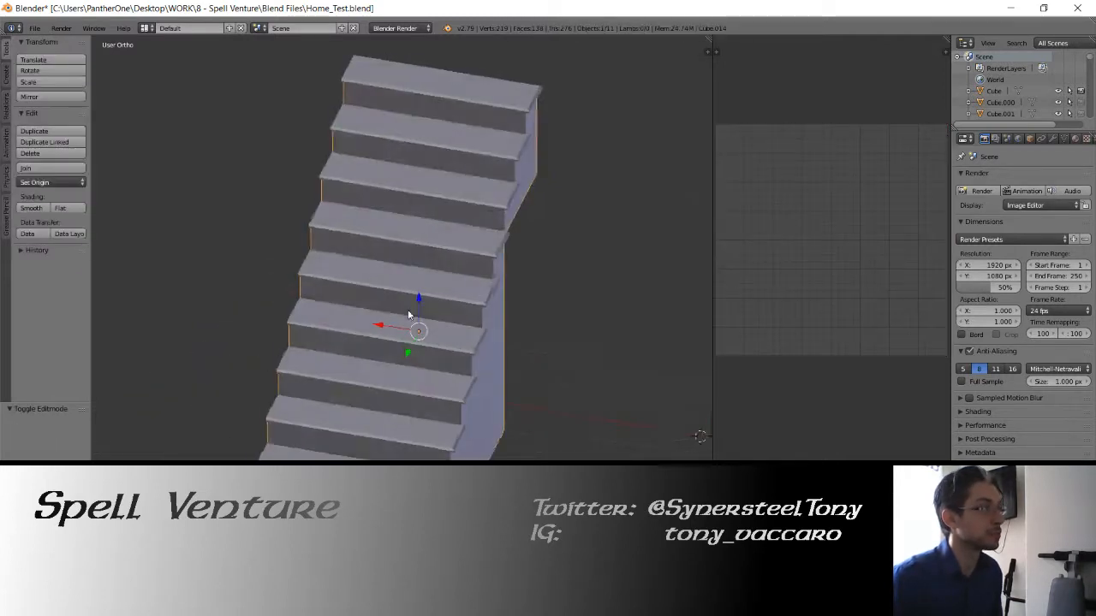
pyautogui.hotkey('ctrl', 'a')
pyautogui.click(403, 311)
pyautogui.press('Tab')
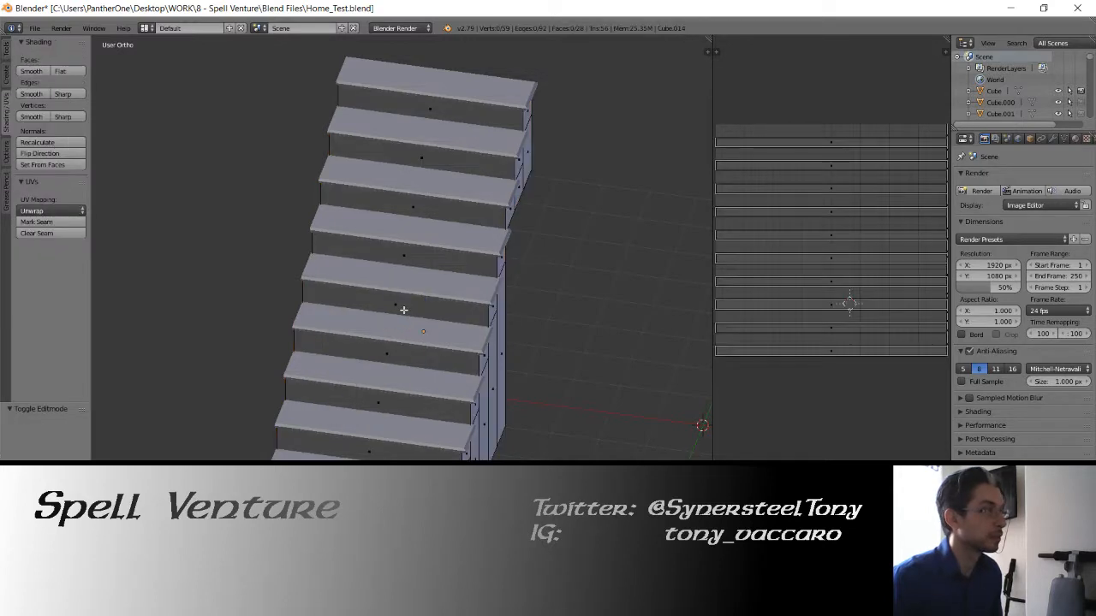
# Try unwrapping the stair body's whole mesh with the Angle Based method and undo the result
pyautogui.press('a')
pyautogui.press('u')
pyautogui.click(403, 309)
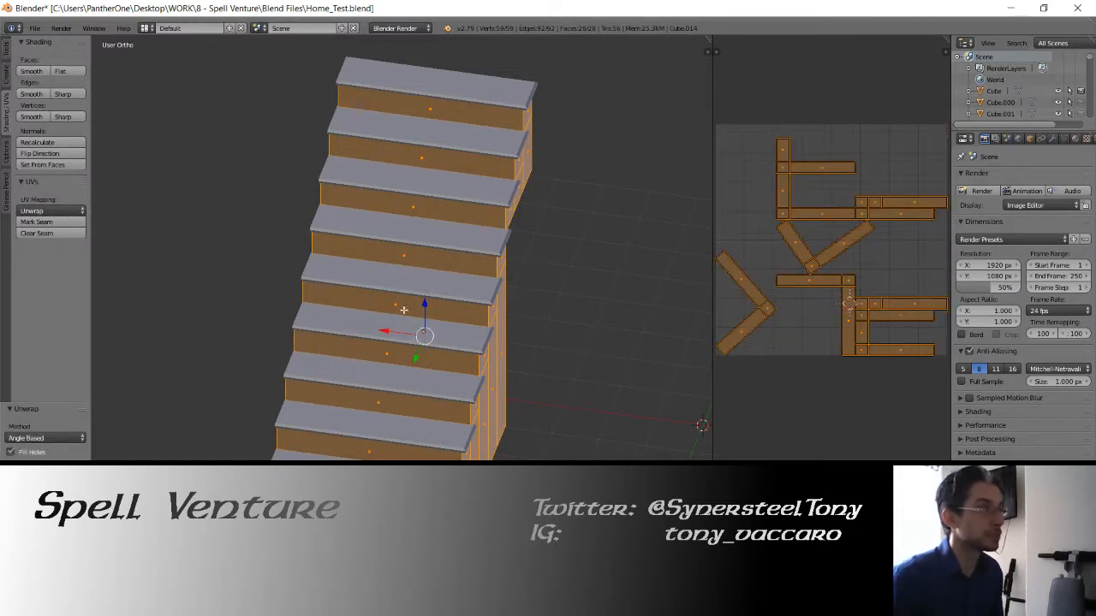
pyautogui.press('u')
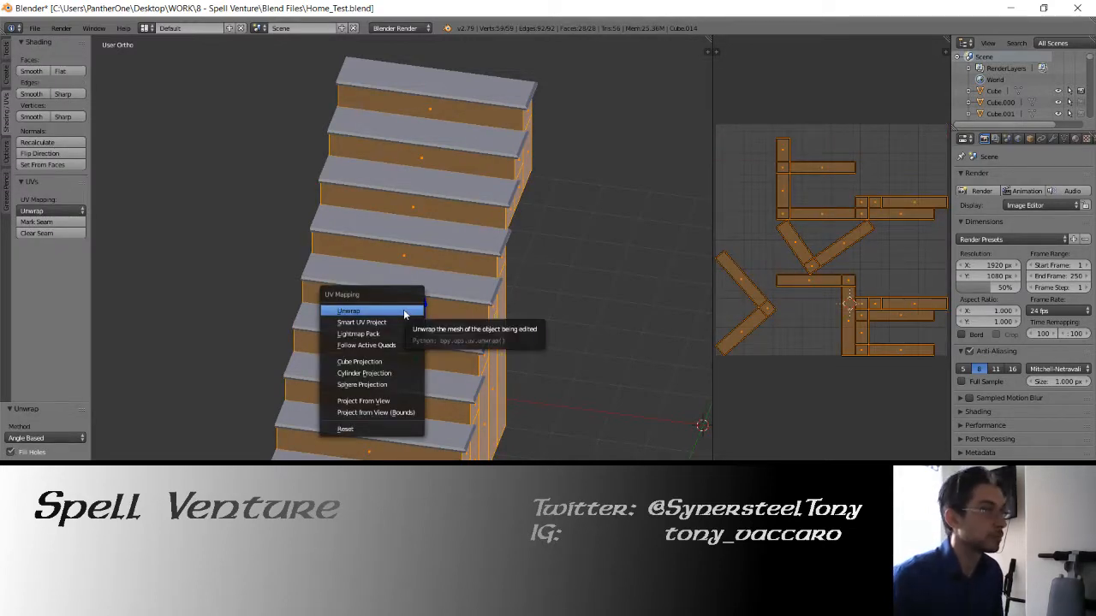
pyautogui.click(411, 311)
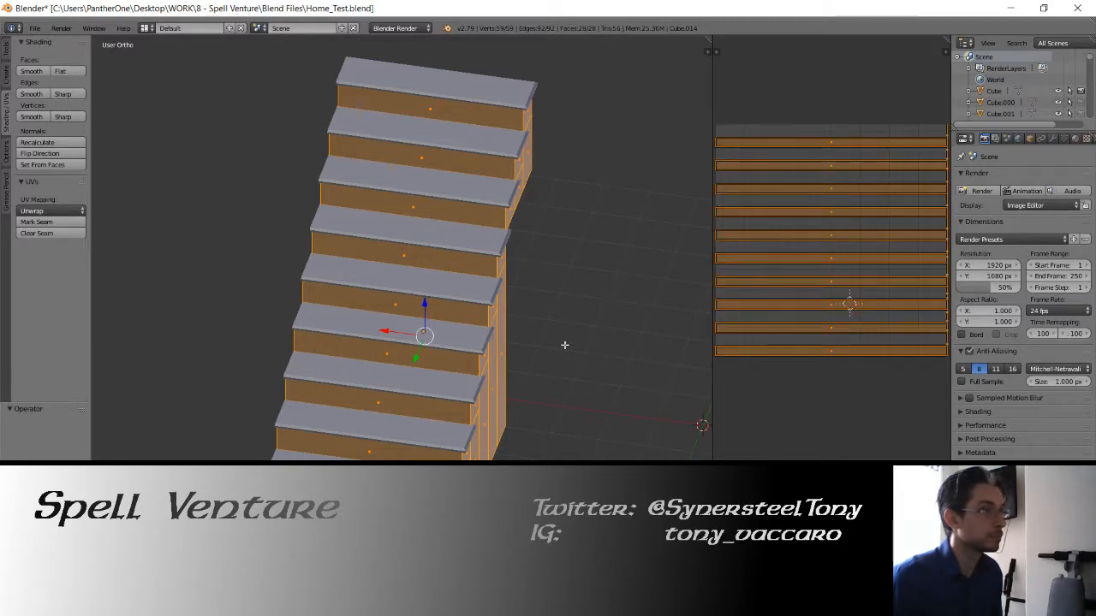
# Mark a seam along the stepped edge path where the risers meet the stair body's side, from the lowest to the top step
pyautogui.moveTo(567, 370); pyautogui.dragTo(482, 440, button='middle')
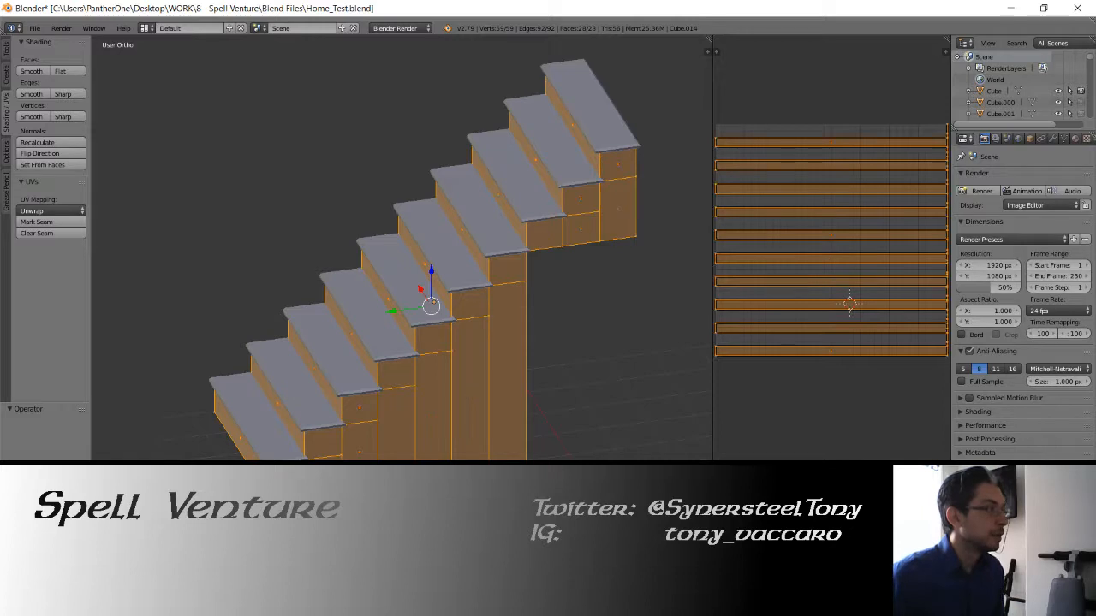
pyautogui.press('a')
pyautogui.keyDown('ctrl'); pyautogui.rightClick(320, 457); pyautogui.keyUp('ctrl')
pyautogui.keyDown('ctrl'); pyautogui.rightClick(335, 426); pyautogui.keyUp('ctrl')
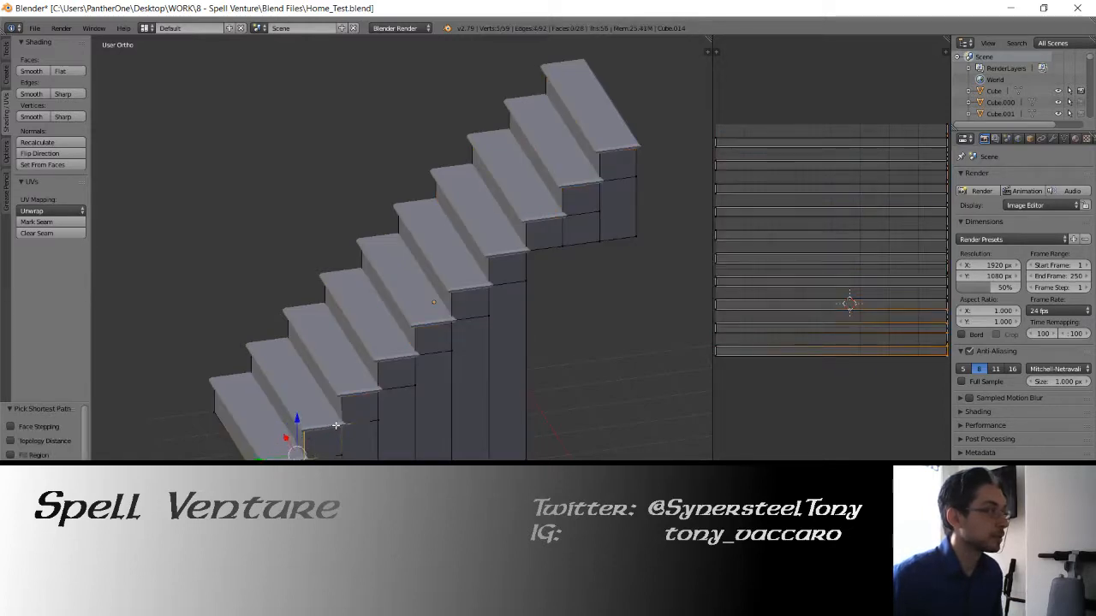
pyautogui.keyDown('ctrl'); pyautogui.rightClick(369, 392); pyautogui.keyUp('ctrl')
pyautogui.keyDown('ctrl'); pyautogui.rightClick(407, 354); pyautogui.keyUp('ctrl')
pyautogui.keyDown('ctrl'); pyautogui.rightClick(445, 319); pyautogui.keyUp('ctrl')
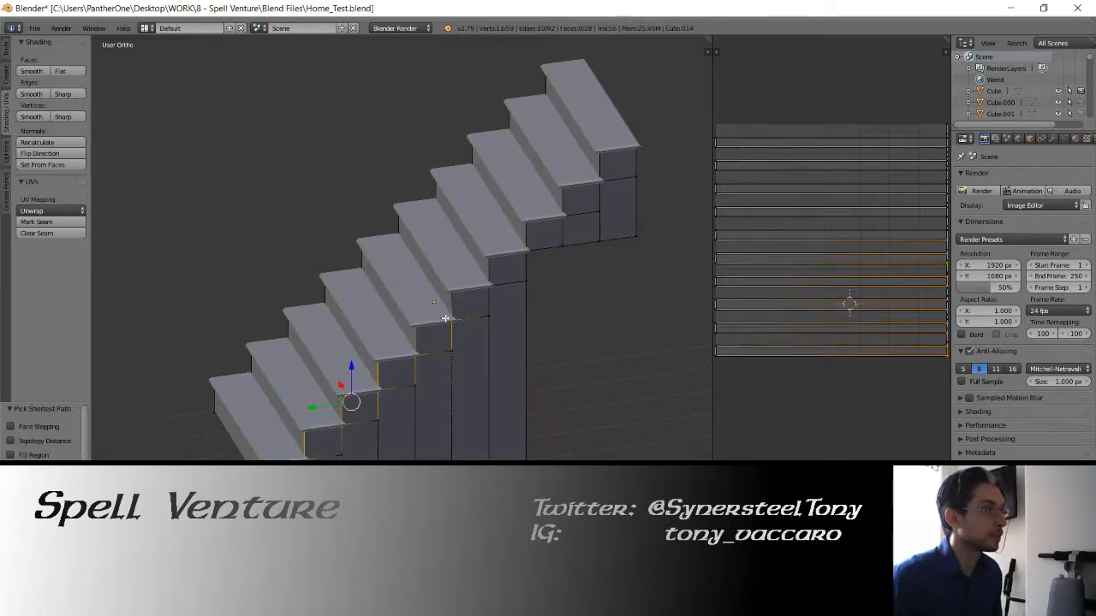
pyautogui.keyDown('ctrl'); pyautogui.rightClick(479, 283); pyautogui.keyUp('ctrl')
pyautogui.keyDown('ctrl'); pyautogui.rightClick(517, 249); pyautogui.keyUp('ctrl')
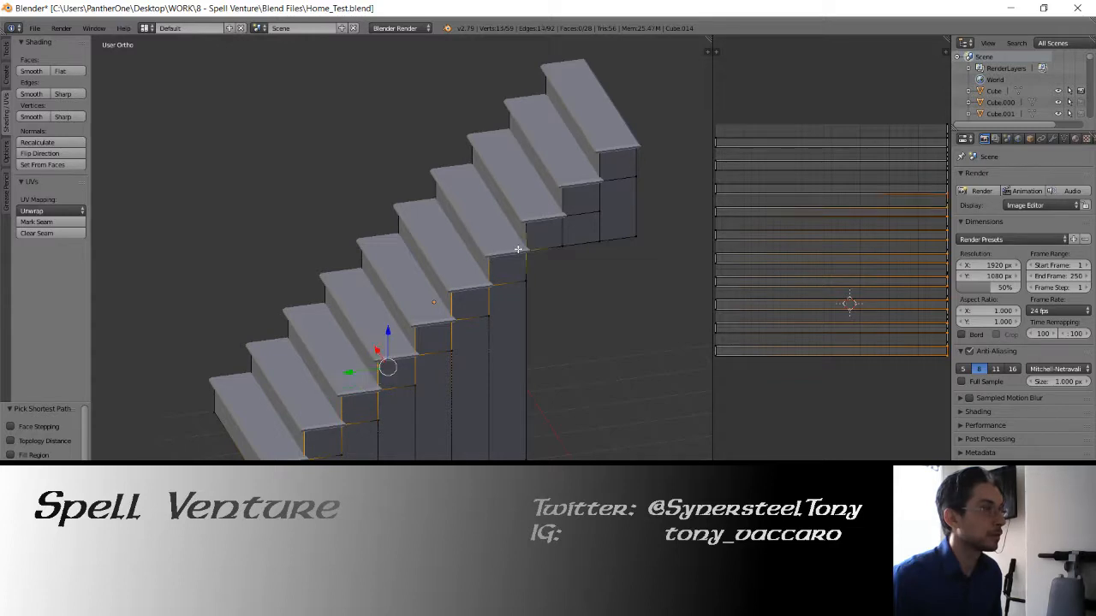
pyautogui.keyDown('ctrl'); pyautogui.rightClick(556, 219); pyautogui.keyUp('ctrl')
pyautogui.keyDown('ctrl'); pyautogui.rightClick(575, 191); pyautogui.keyUp('ctrl')
pyautogui.keyDown('ctrl'); pyautogui.rightClick(596, 165); pyautogui.keyUp('ctrl')
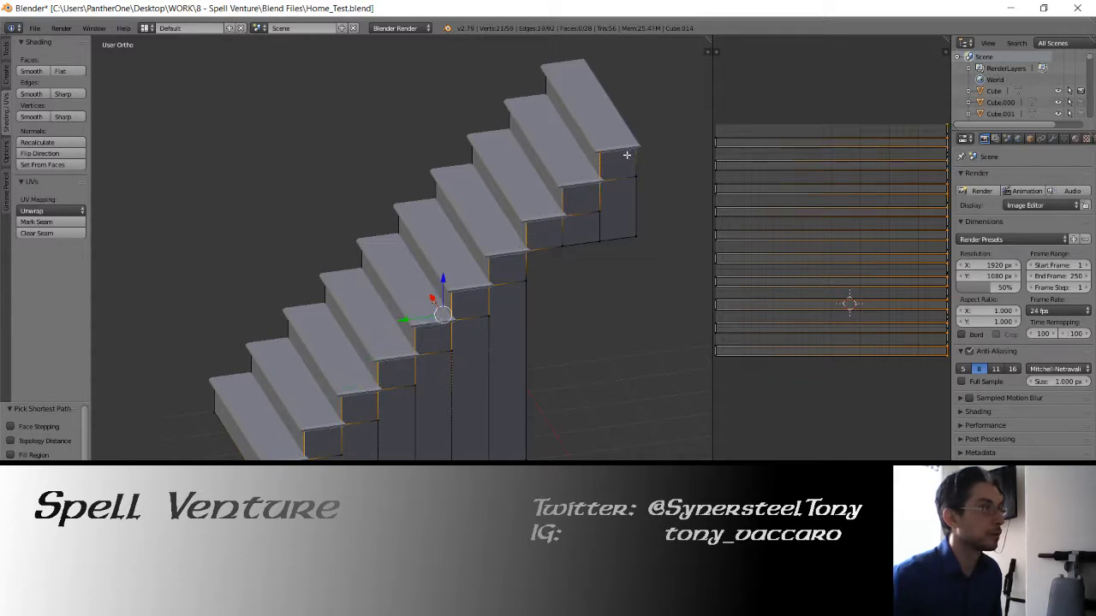
pyautogui.click(43, 222)
# Unwrap the stair body's whole mesh with the Angle Based method and select the middle vertex of the tilted squares in the UV layout
pyautogui.moveTo(257, 326); pyautogui.dragTo(322, 325, button='middle')
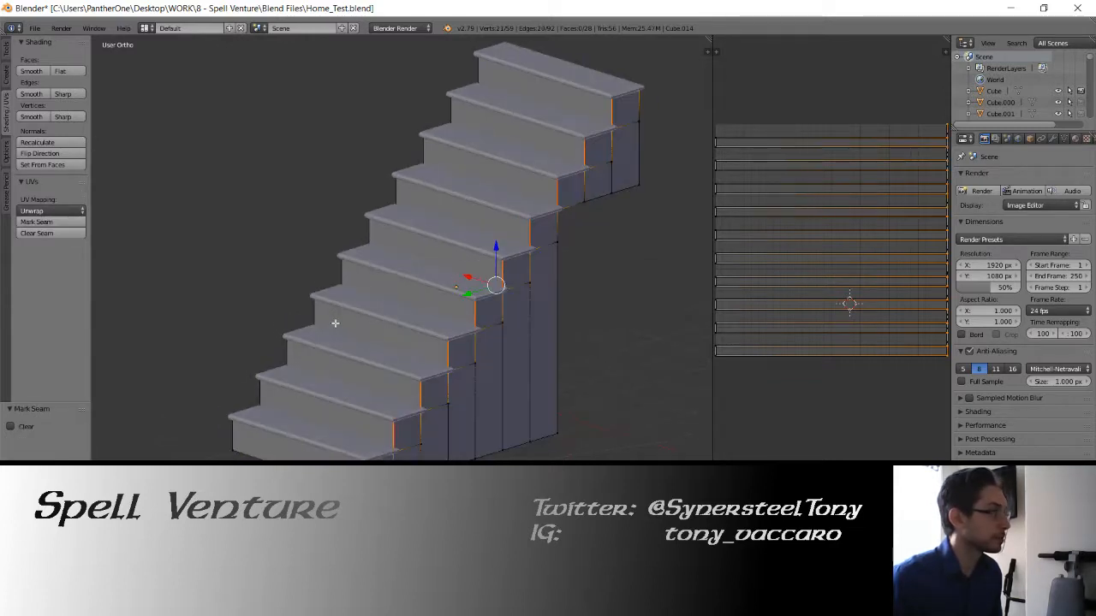
pyautogui.press('a')
pyautogui.press('u')
pyautogui.click(325, 328)
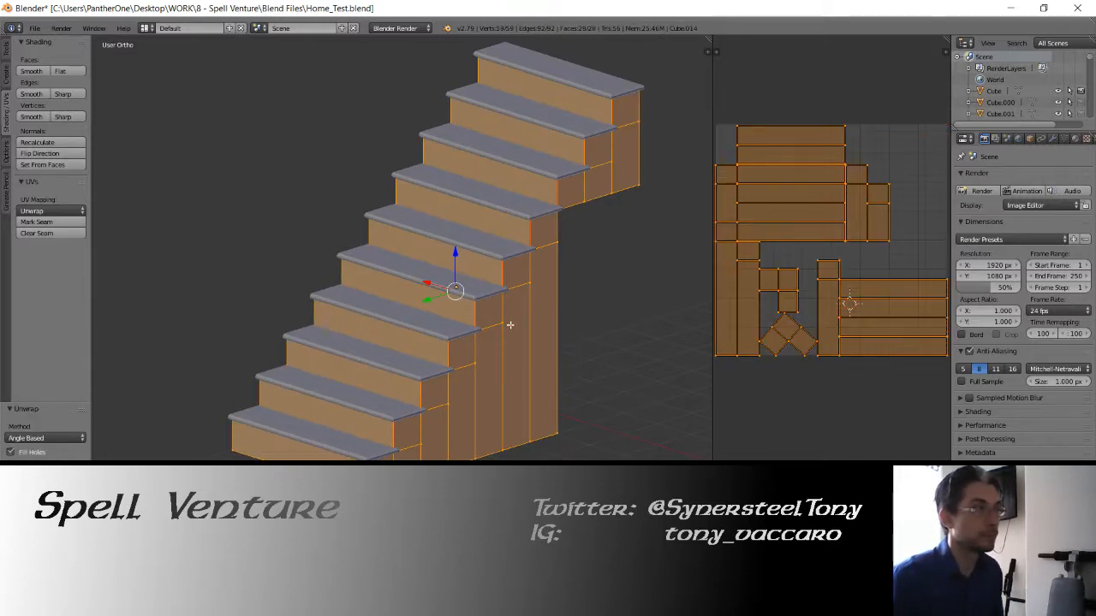
pyautogui.moveTo(494, 325)
pyautogui.mouseDown(button='middle')
pyautogui.moveTo(482, 305)
pyautogui.moveTo(470, 325)
pyautogui.moveTo(453, 325)
pyautogui.moveTo(506, 326)
pyautogui.mouseUp(button='middle')
pyautogui.rightClick(787, 338)
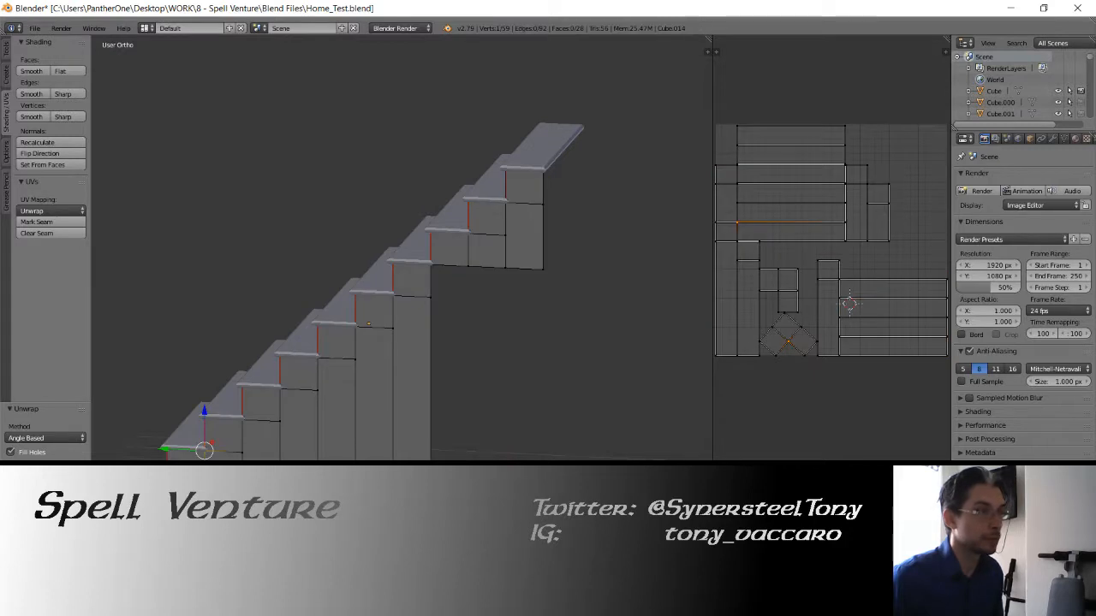
# Take the fully selected stair body out of mesh editing and save over Home_Test.blend
pyautogui.keyDown('ctrl'); pyautogui.scroll(4, 379, 413); pyautogui.keyUp('ctrl')
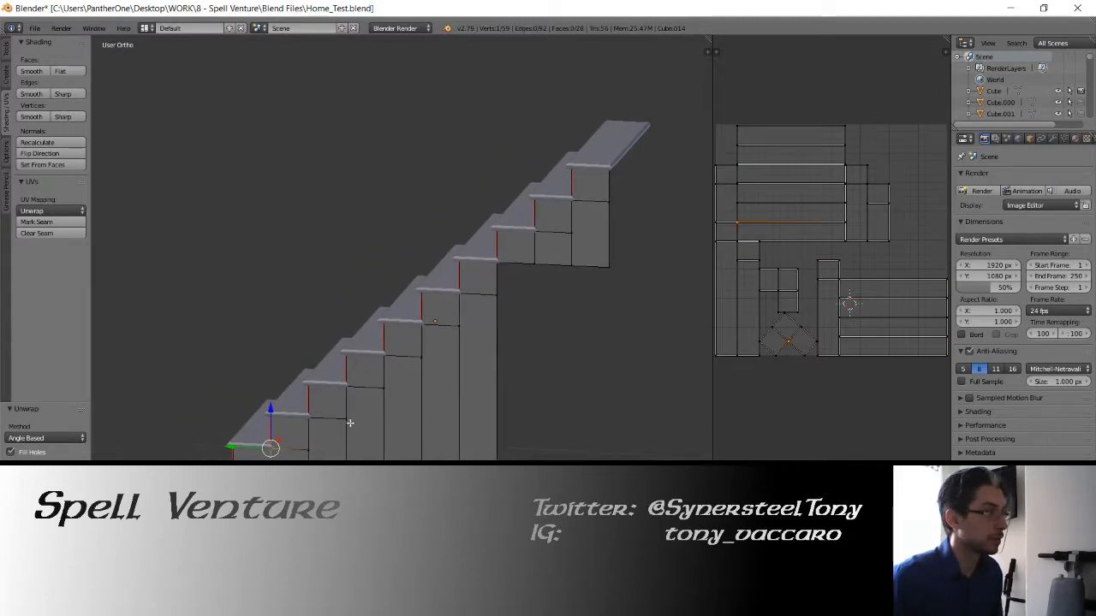
pyautogui.press('a')
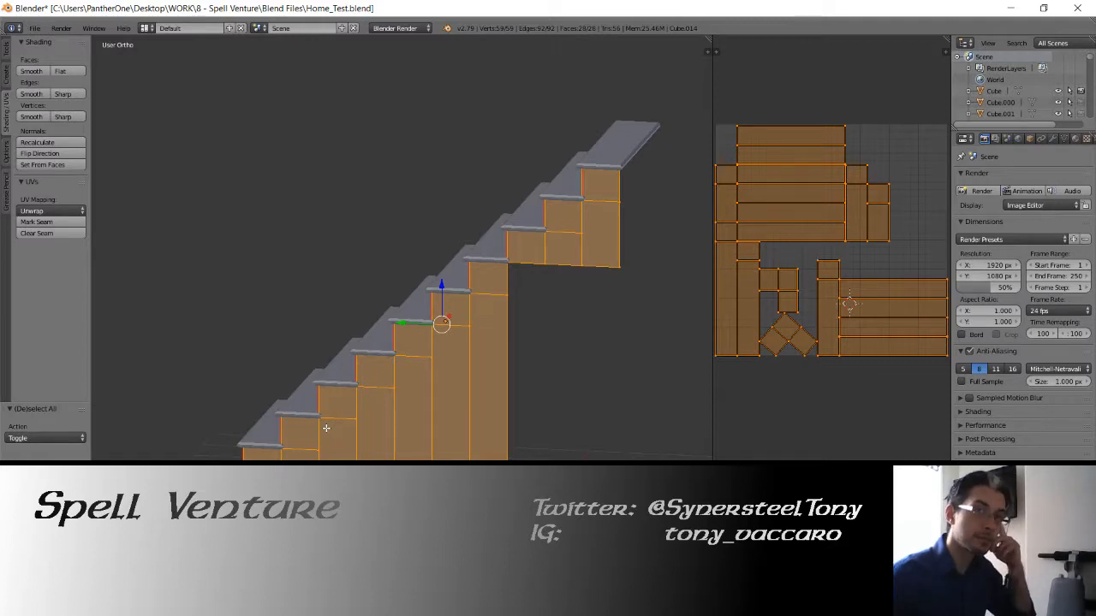
pyautogui.moveTo(321, 439); pyautogui.dragTo(433, 386, button='middle')
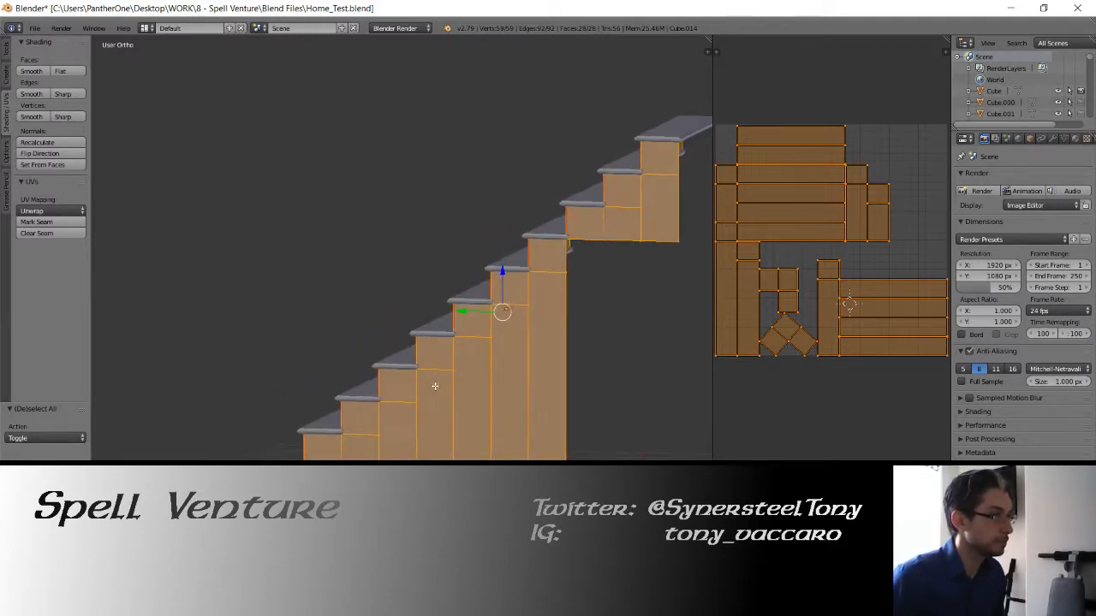
pyautogui.press('Tab')
pyautogui.hotkey('ctrl', 's')
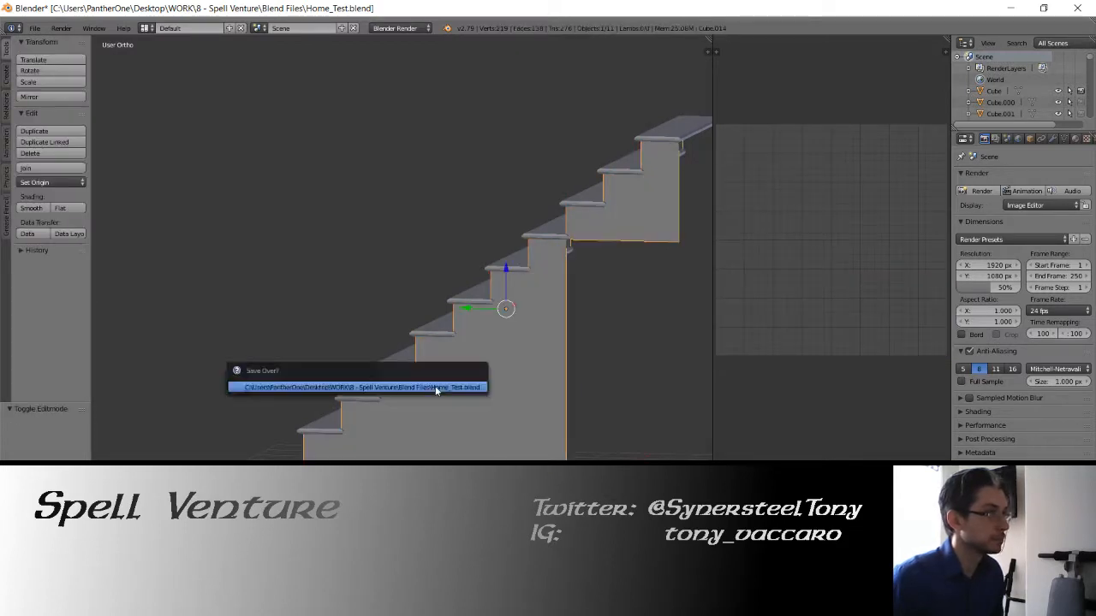
# Return to editing the stair body's mesh and unwrap all of it with the Angle Based method
pyautogui.press('u')
pyautogui.press('Escape')
pyautogui.press('Tab')
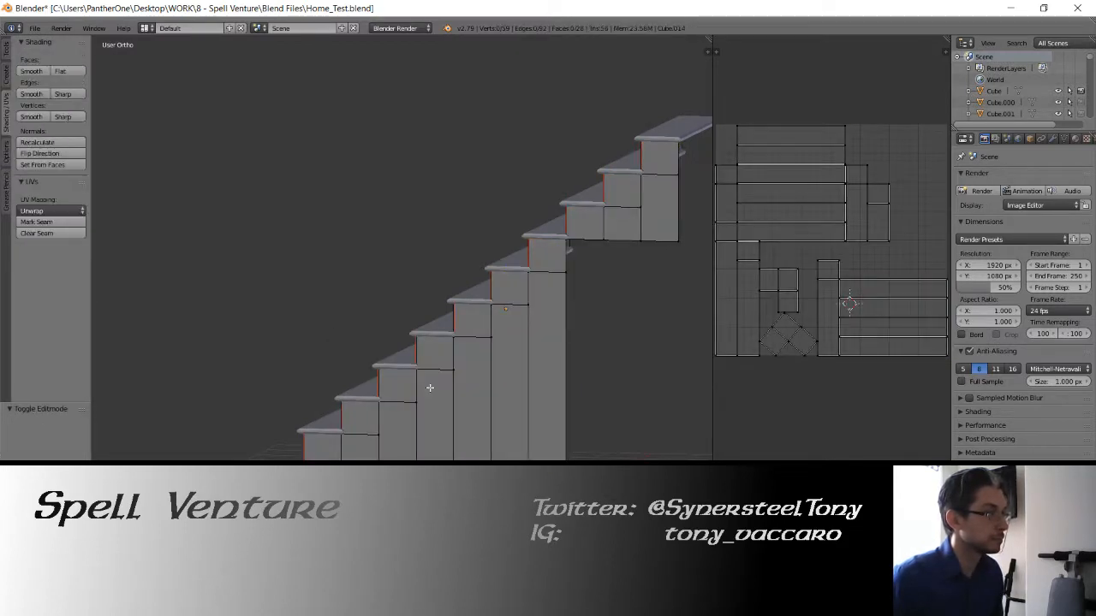
pyautogui.press('a')
pyautogui.press('u')
pyautogui.click(430, 387)
pyautogui.moveTo(430, 387); pyautogui.dragTo(454, 347, button='middle')
pyautogui.scroll(-4, 796, 314)
pyautogui.scroll(4, 797, 316)
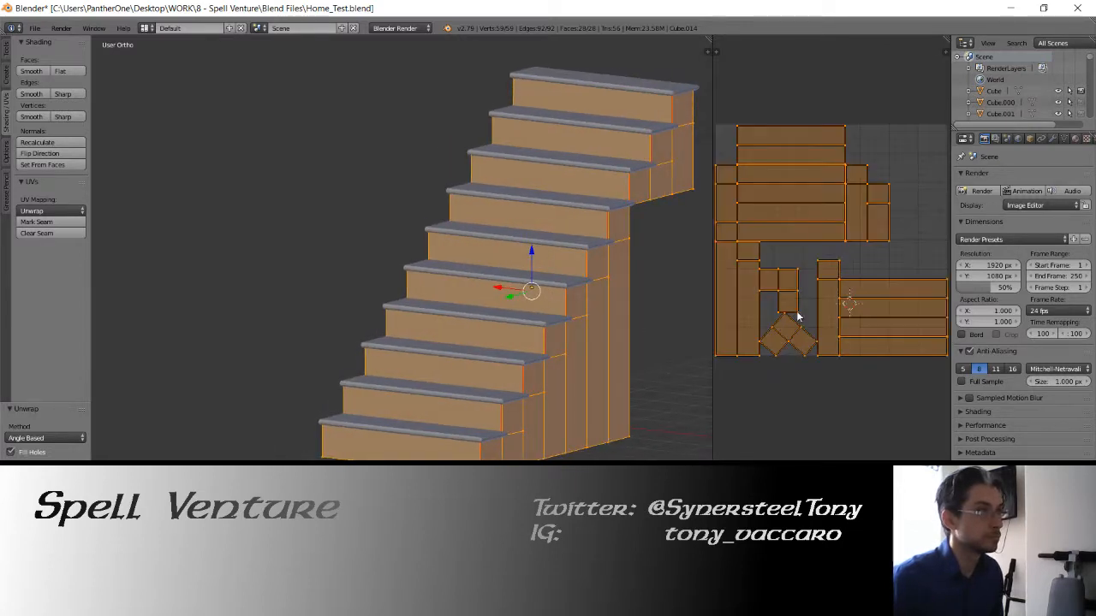
# Leave mesh editing, select the stair body and all treads, move them to layer 1, and display that layer
pyautogui.moveTo(628, 353); pyautogui.dragTo(513, 346, button='middle')
pyautogui.press('Tab')
pyautogui.press('a')
pyautogui.press('a')
pyautogui.press('m')
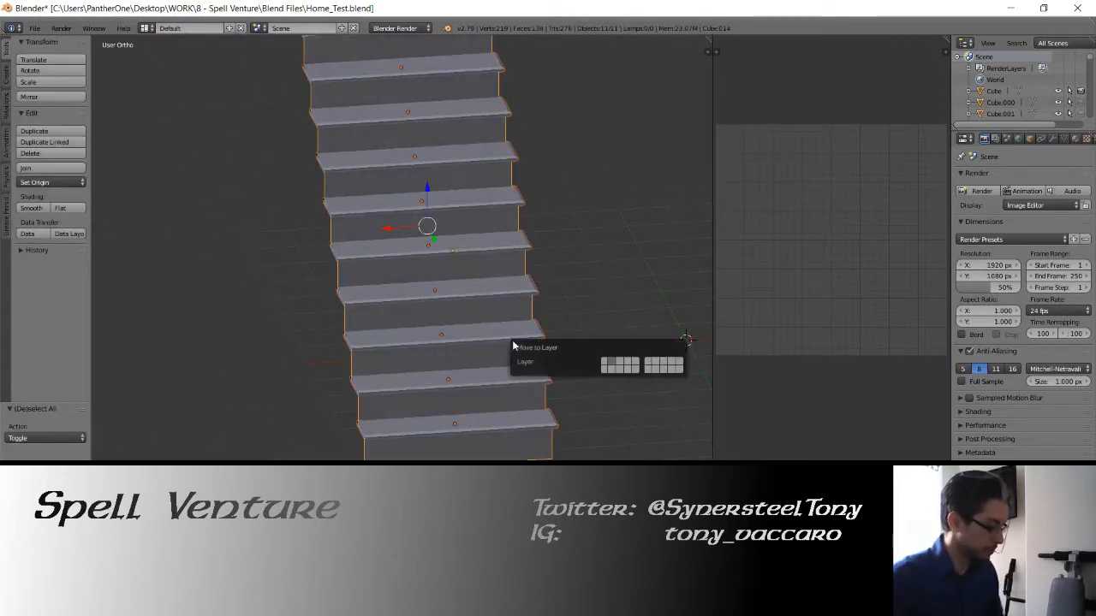
pyautogui.press('2')
pyautogui.press('1')
# Deselect all stair objects and inspect the hallway interior around the radiator
pyautogui.scroll(3, 509, 305)
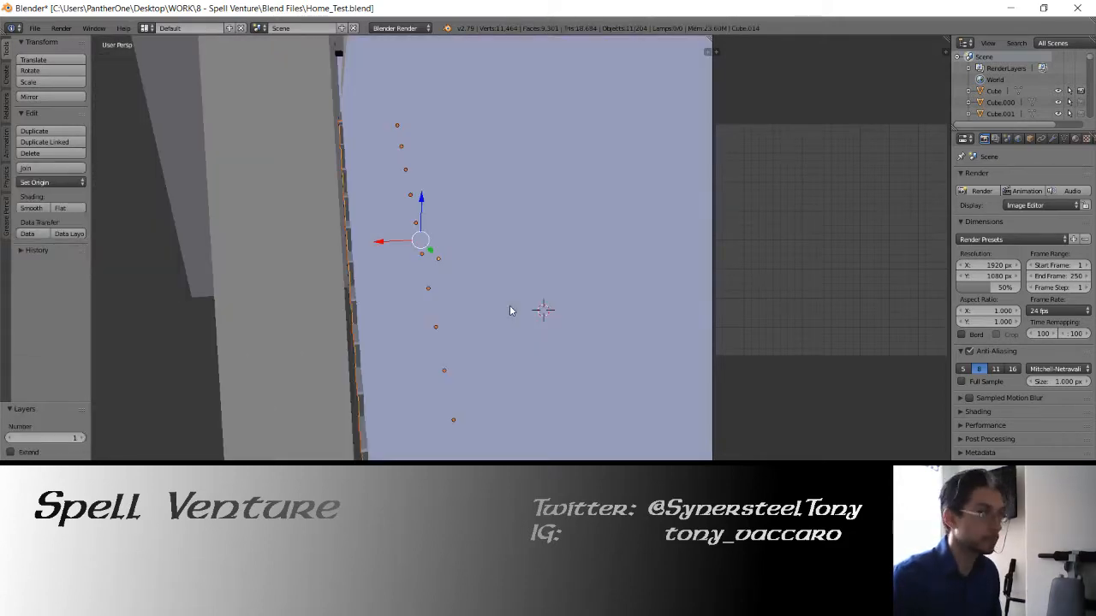
pyautogui.moveTo(510, 305); pyautogui.dragTo(354, 371, button='middle')
pyautogui.scroll(4, 590, 249)
pyautogui.scroll(-4, 483, 291)
pyautogui.press('a')
pyautogui.scroll(2, 458, 299)
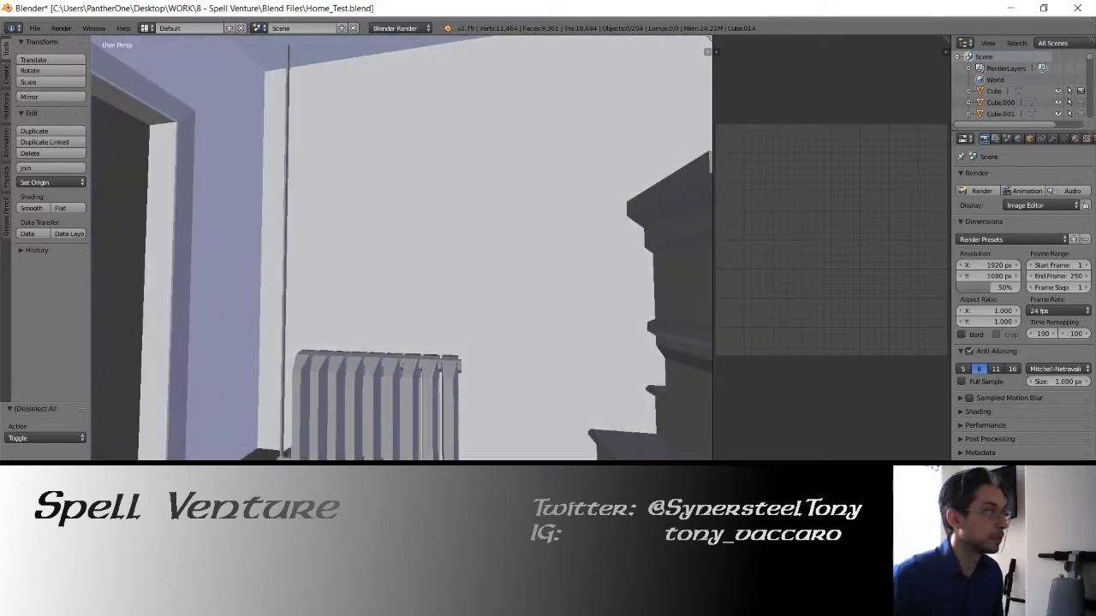
# Switch to the Slack reference photos, open image (10) to examine the hanging light fixture, and compare it with the doorway facing the stairs in Blender
pyautogui.hotkey('alt', 'Tab')
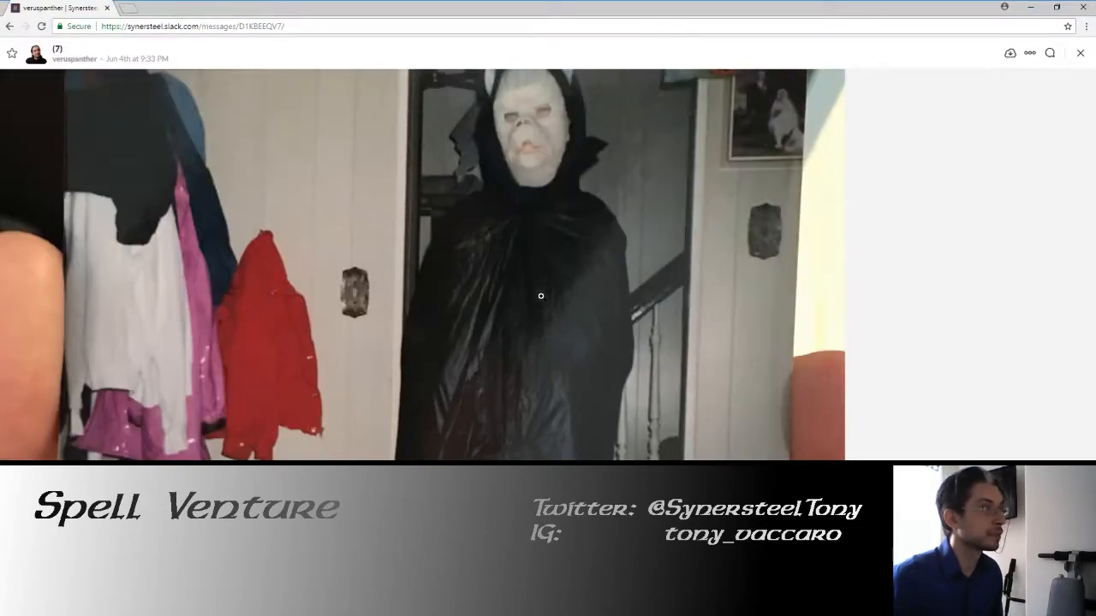
pyautogui.click(862, 333)
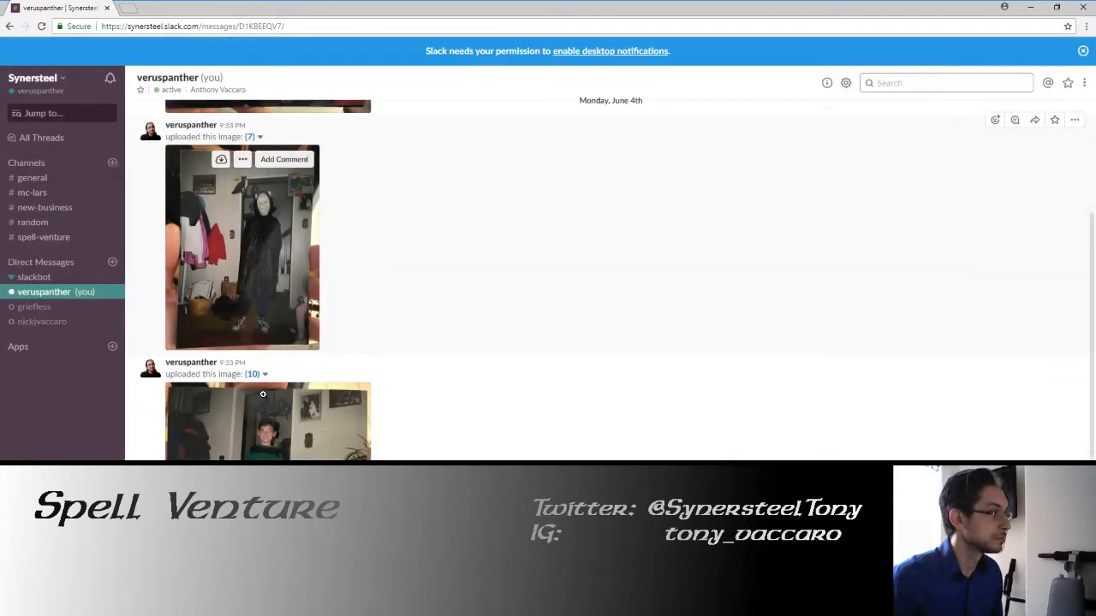
pyautogui.click(277, 404)
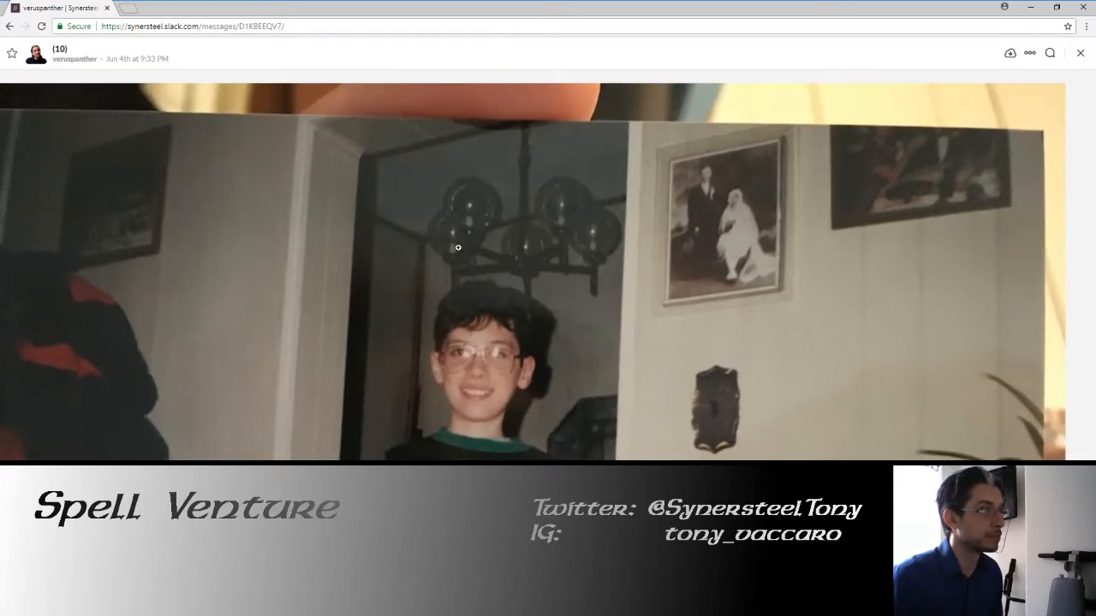
pyautogui.hotkey('alt', 'Tab')
pyautogui.moveTo(412, 314); pyautogui.dragTo(477, 324, button='middle')
pyautogui.moveTo(312, 324); pyautogui.dragTo(357, 326, button='middle')
pyautogui.scroll(-5, 359, 325)
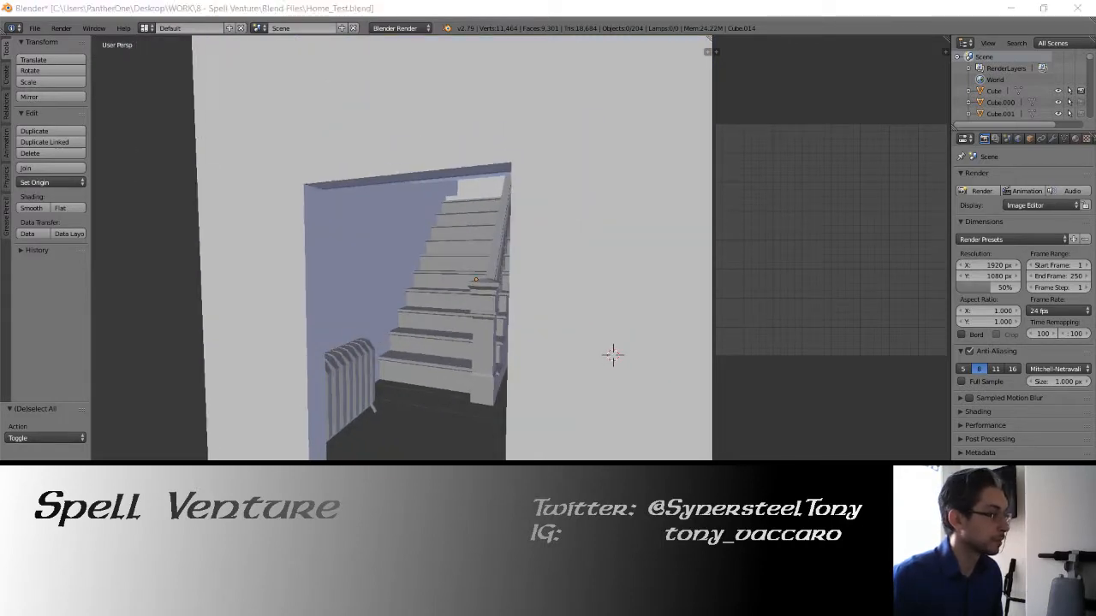
pyautogui.hotkey('alt', 'Tab')
pyautogui.hotkey('alt', 'Tab')
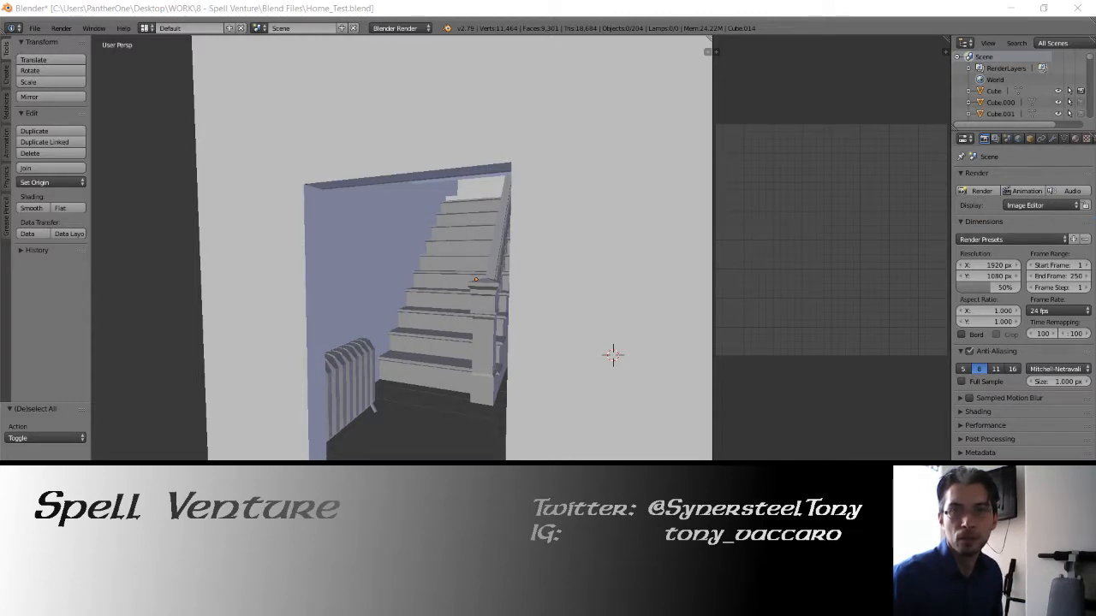
pyautogui.click(570, 5)
# Add a cube to the house scene and scale it by 0.3
pyautogui.moveTo(388, 304); pyautogui.dragTo(418, 312, button='middle')
pyautogui.hotkey('shift', 'a')
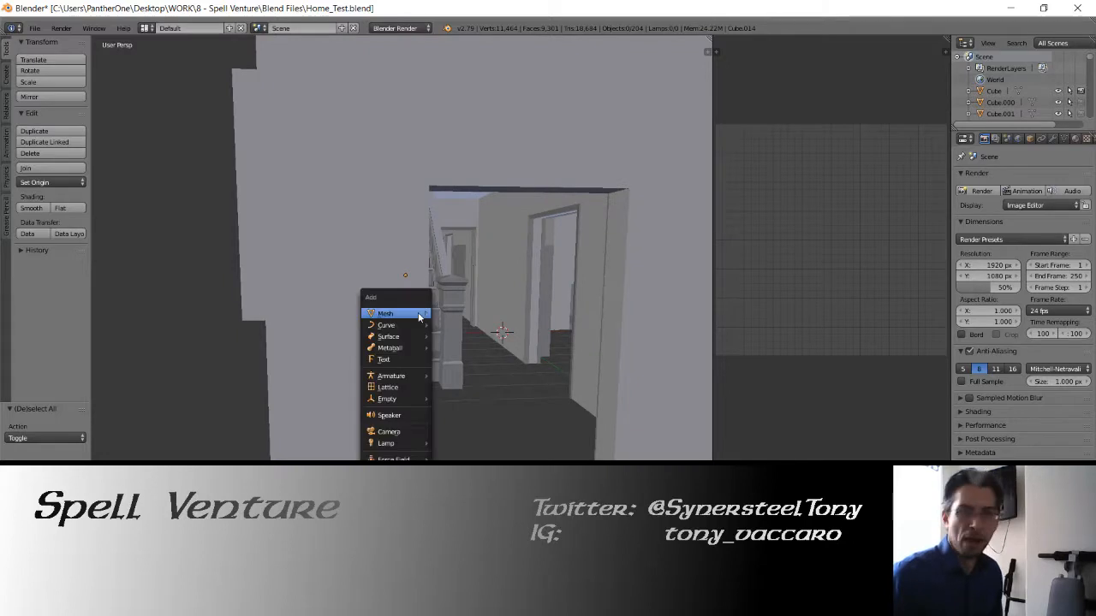
pyautogui.moveTo(418, 312)
pyautogui.click(456, 324)
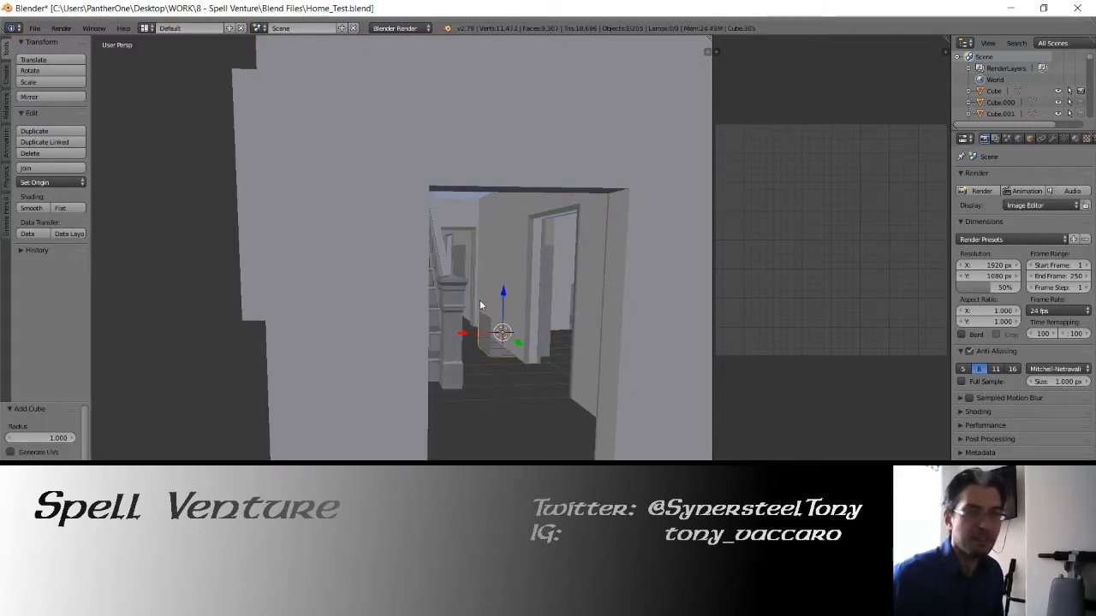
pyautogui.write('s.3')
pyautogui.press('Return')
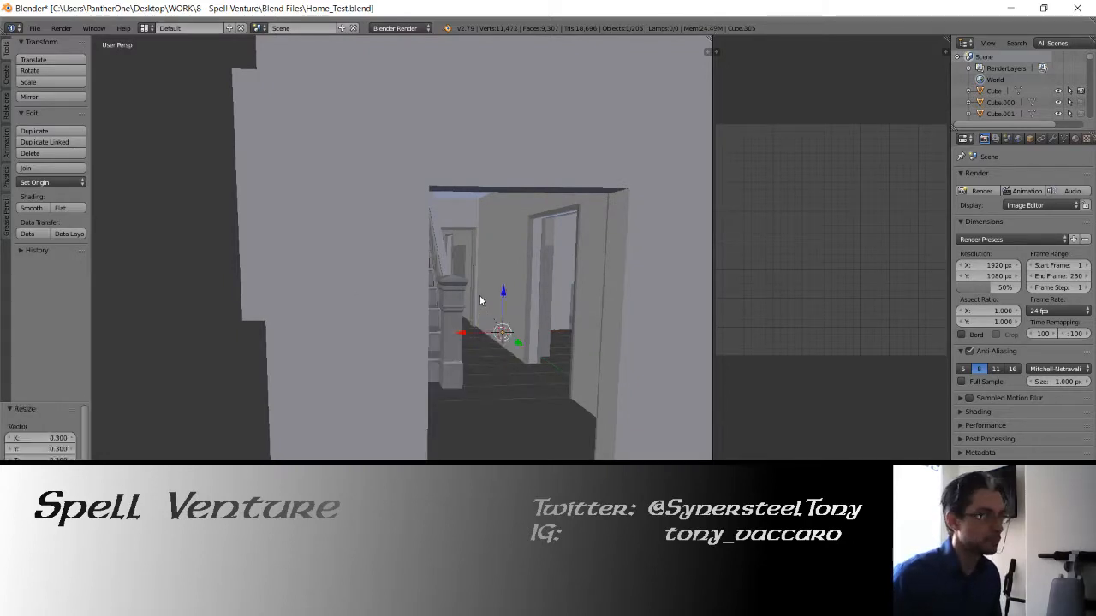
# In a wireframe orthographic top view, move the small cube along X and 10 along Y into the entry hall beside the radiator
pyautogui.press('KP_Decimal')
pyautogui.press('z')
pyautogui.moveTo(472, 299); pyautogui.dragTo(433, 349, button='middle')
pyautogui.scroll(-5, 428, 325)
pyautogui.press('KP_7')
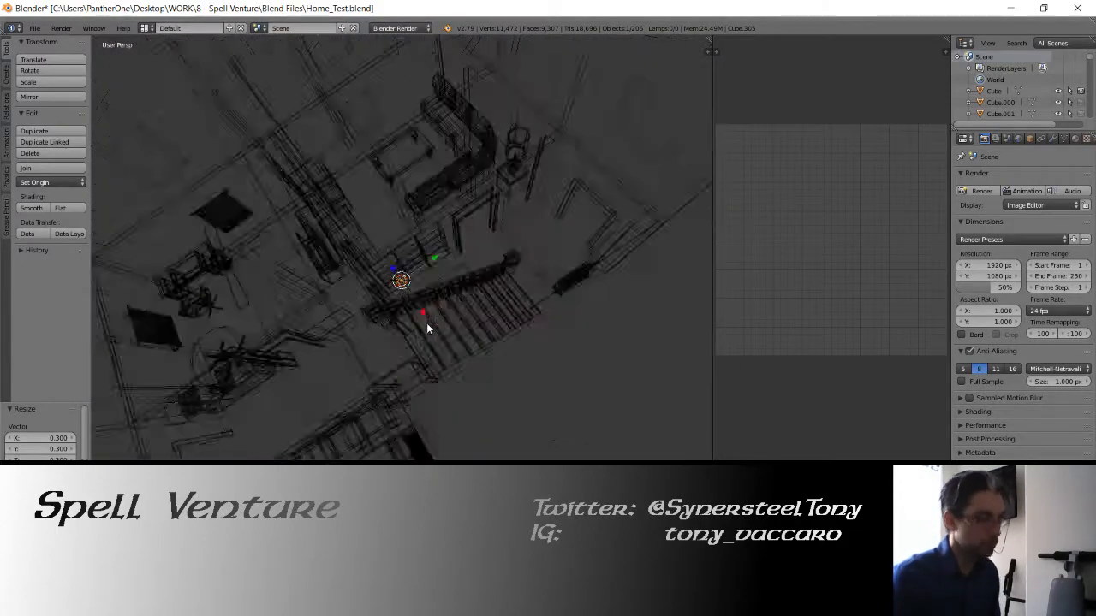
pyautogui.press('KP_5')
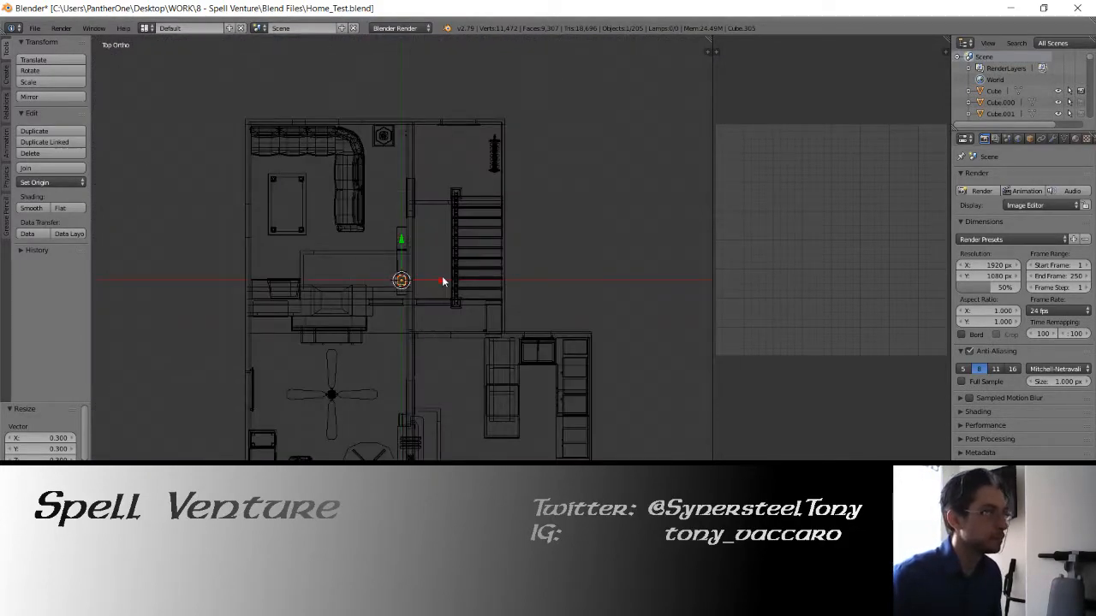
pyautogui.press('g')
pyautogui.press('x')
pyautogui.press('y')
pyautogui.click(501, 154)
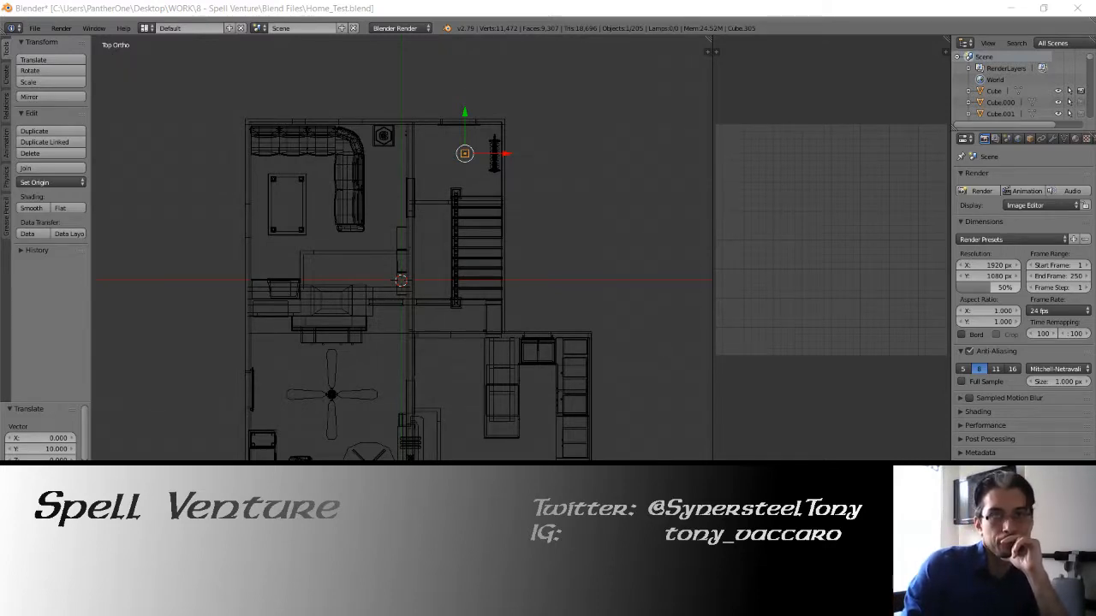
# Switch to the Slack reference photos and look back through the June 4th and May 29th uploads for views of the entry hall
pyautogui.moveTo(1095, 91); pyautogui.dragTo(599, 2)
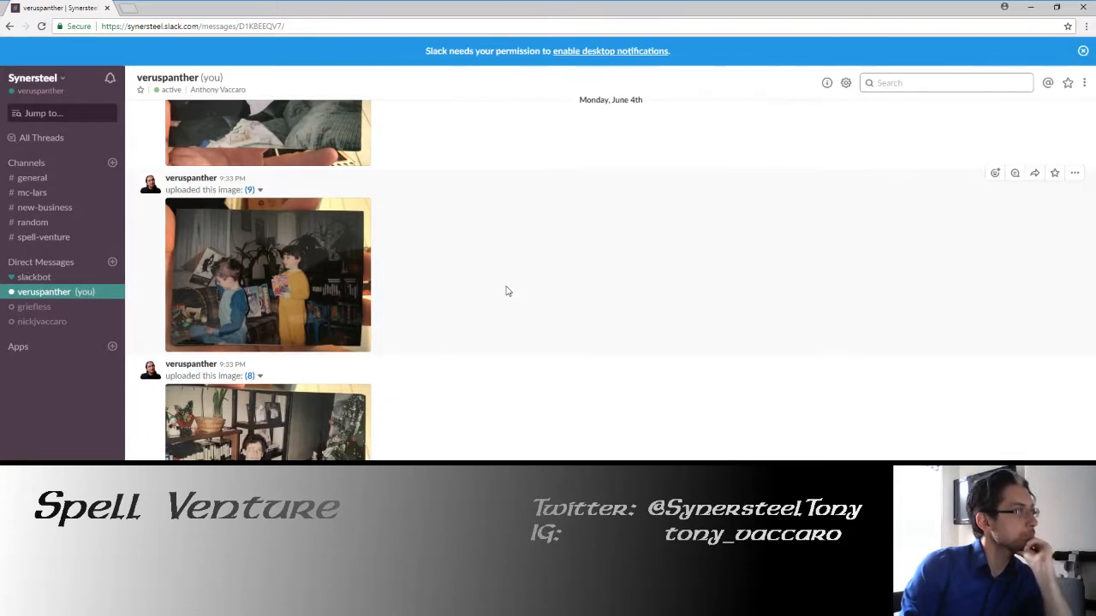
pyautogui.scroll(3, 505, 287)
pyautogui.scroll(3, 504, 286)
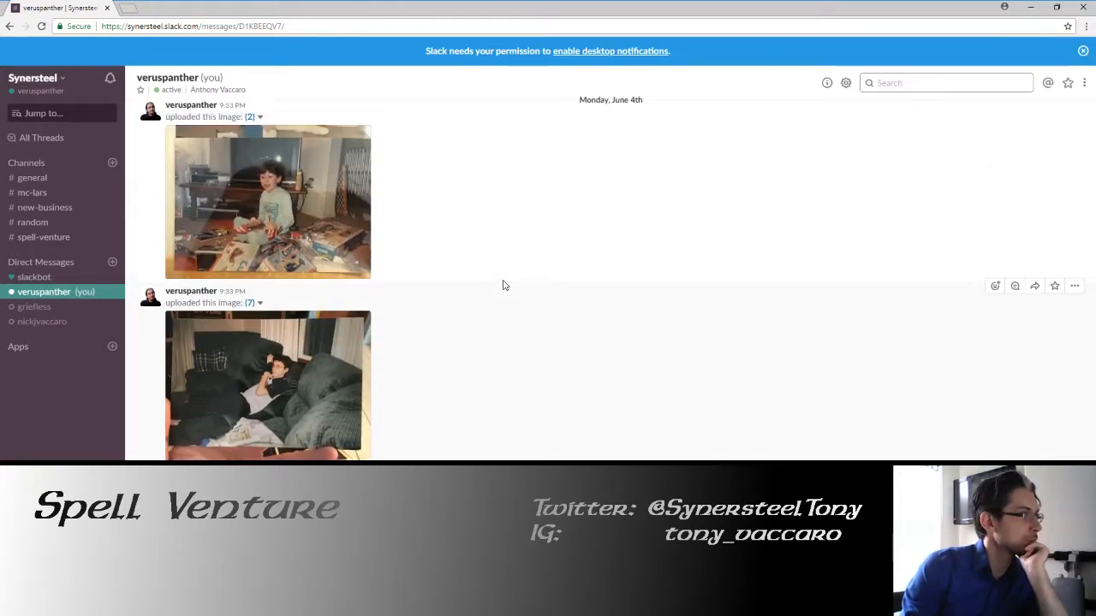
pyautogui.scroll(3, 516, 345)
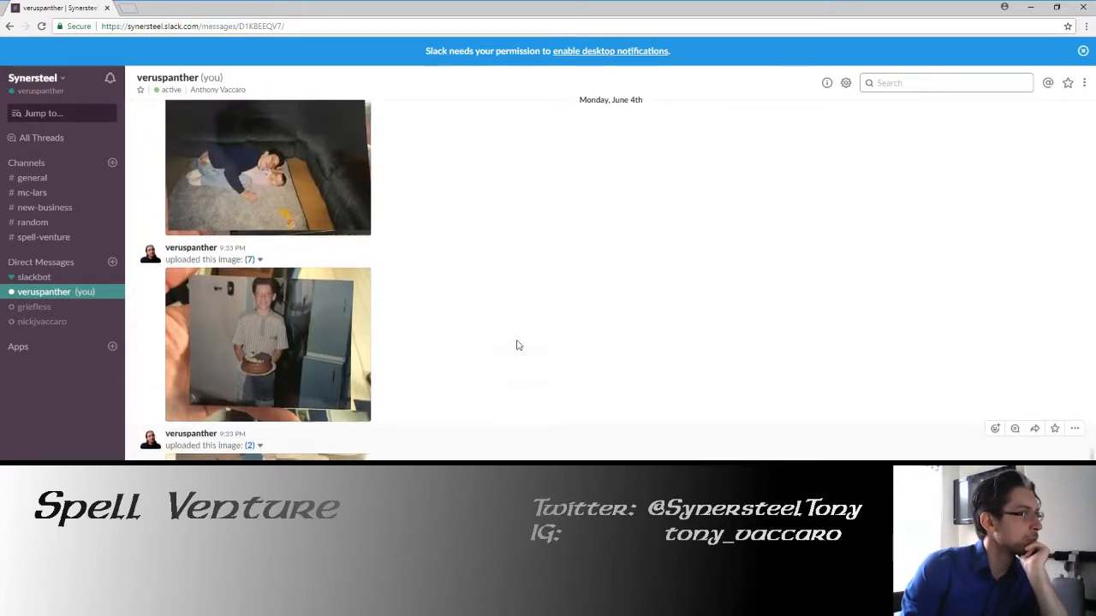
pyautogui.scroll(5, 476, 284)
pyautogui.scroll(10, 478, 286)
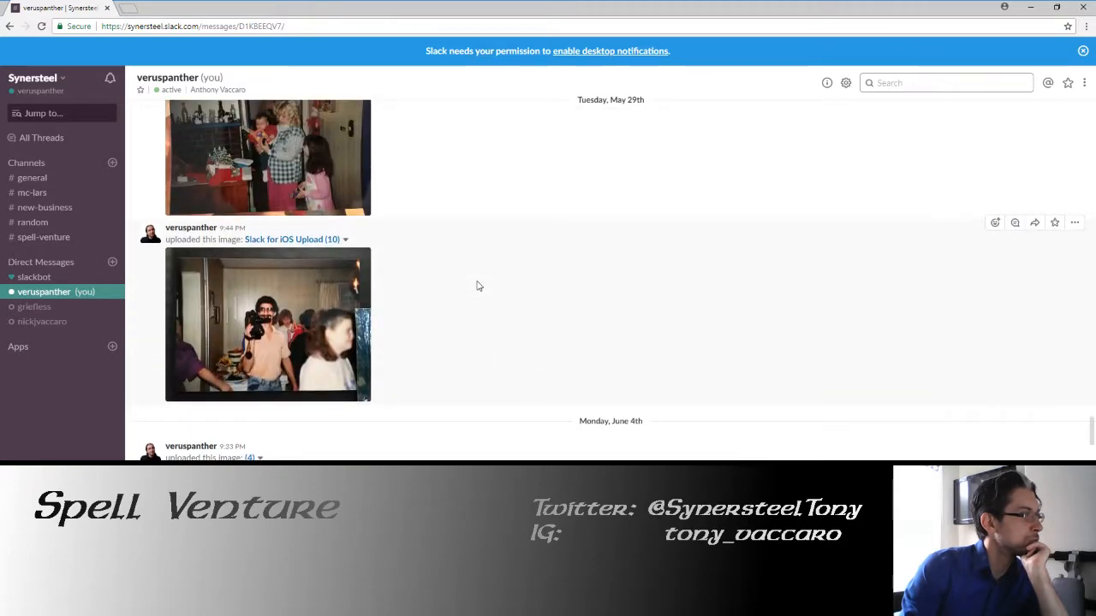
pyautogui.scroll(5, 479, 286)
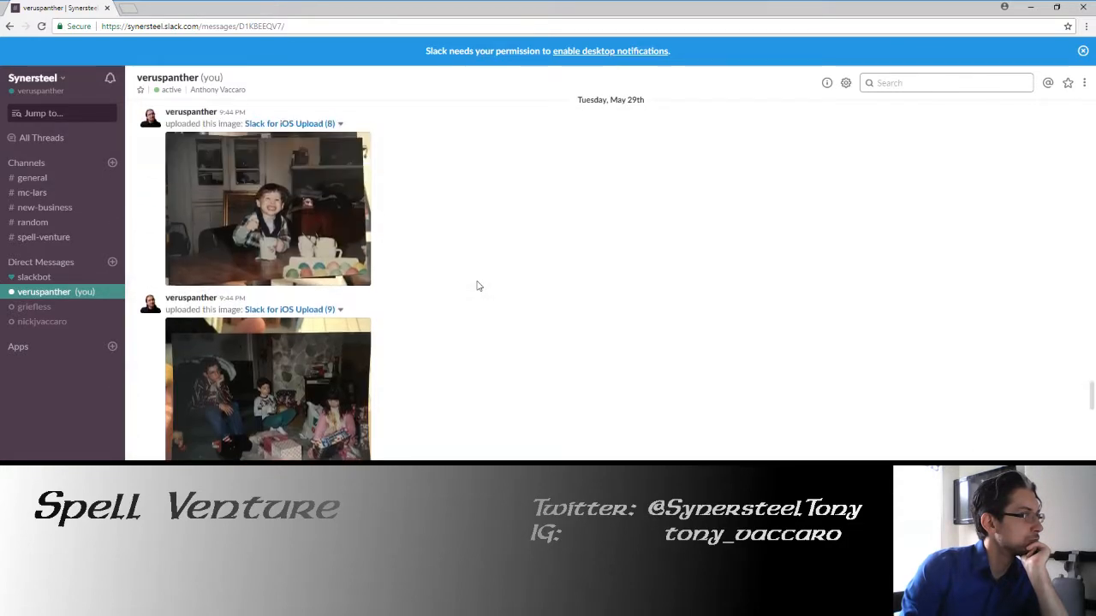
pyautogui.scroll(10, 479, 286)
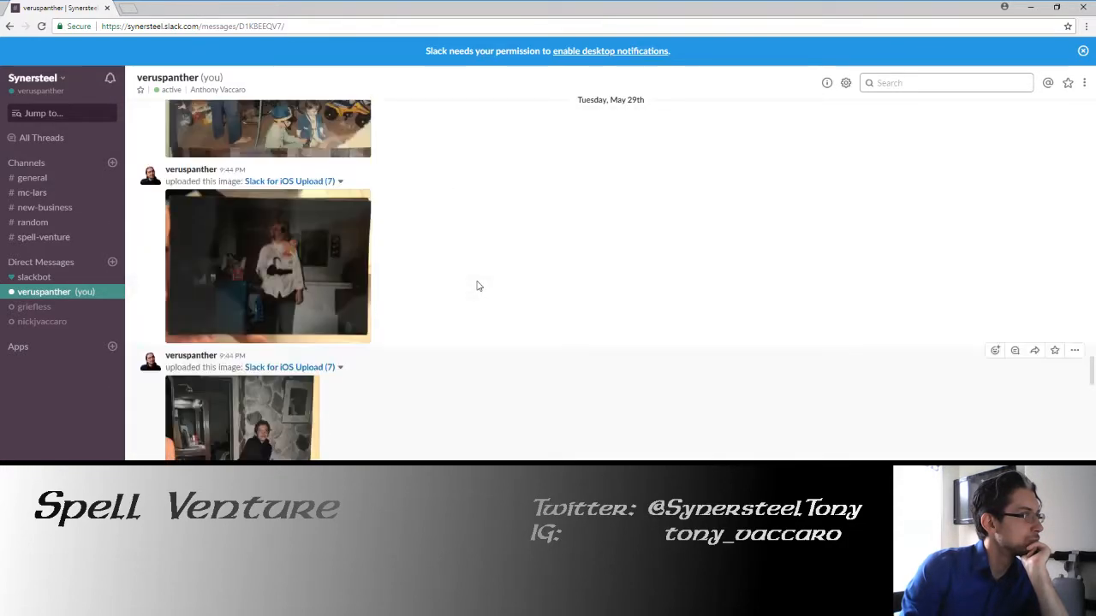
pyautogui.scroll(8, 479, 286)
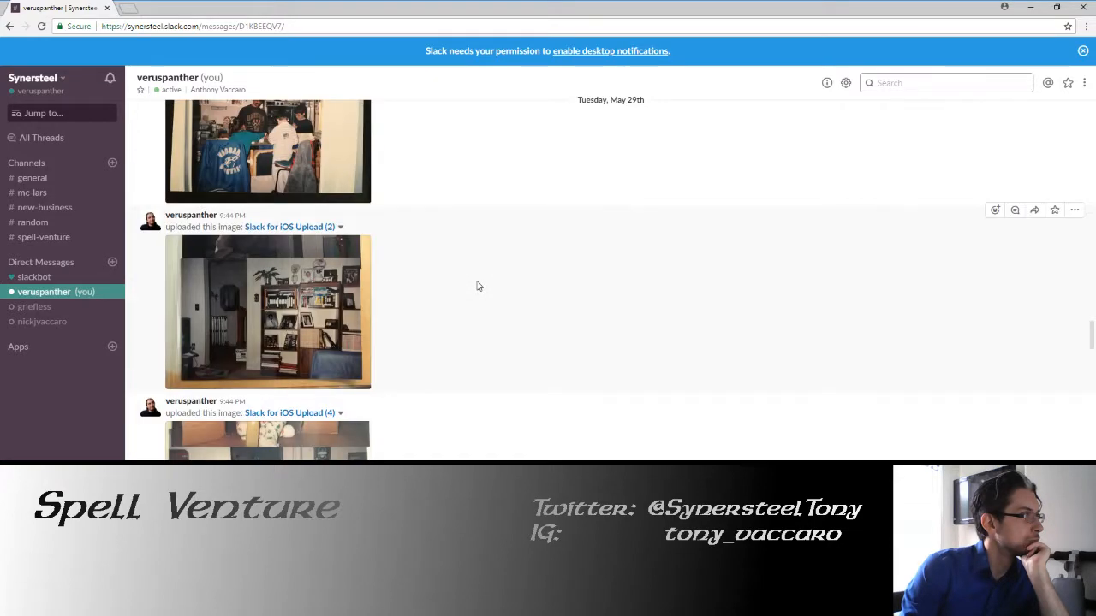
pyautogui.scroll(10, 227, 294)
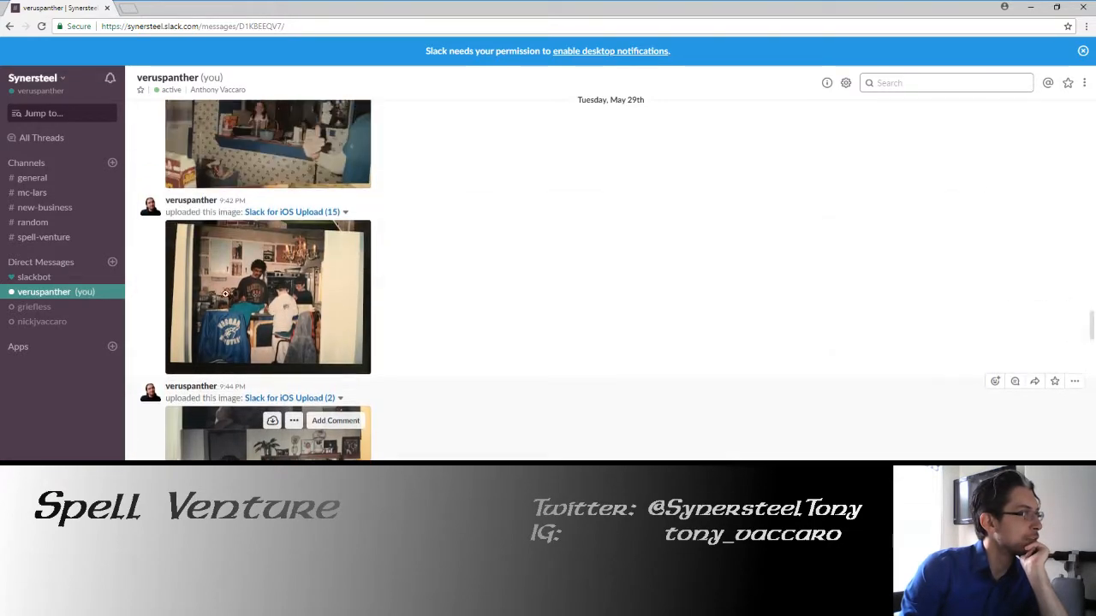
pyautogui.scroll(10, 435, 297)
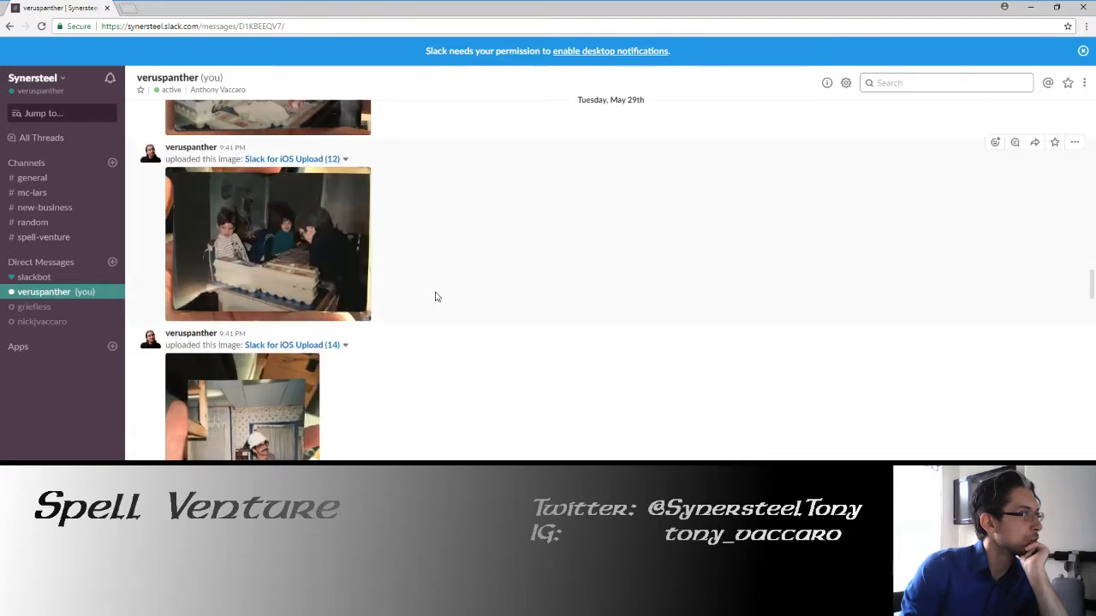
pyautogui.scroll(10, 435, 297)
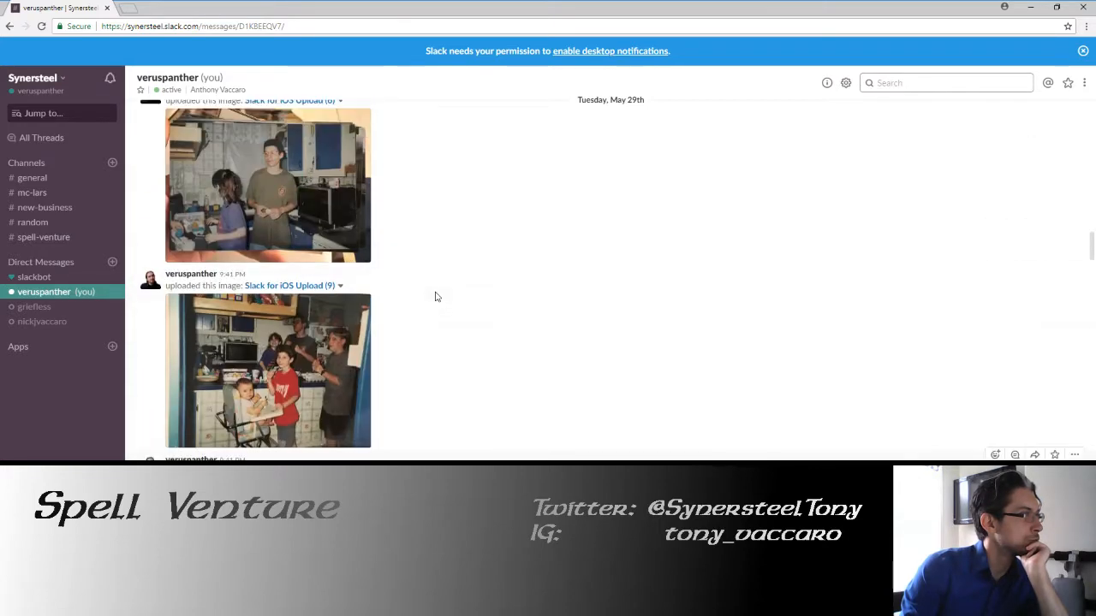
pyautogui.scroll(10, 434, 297)
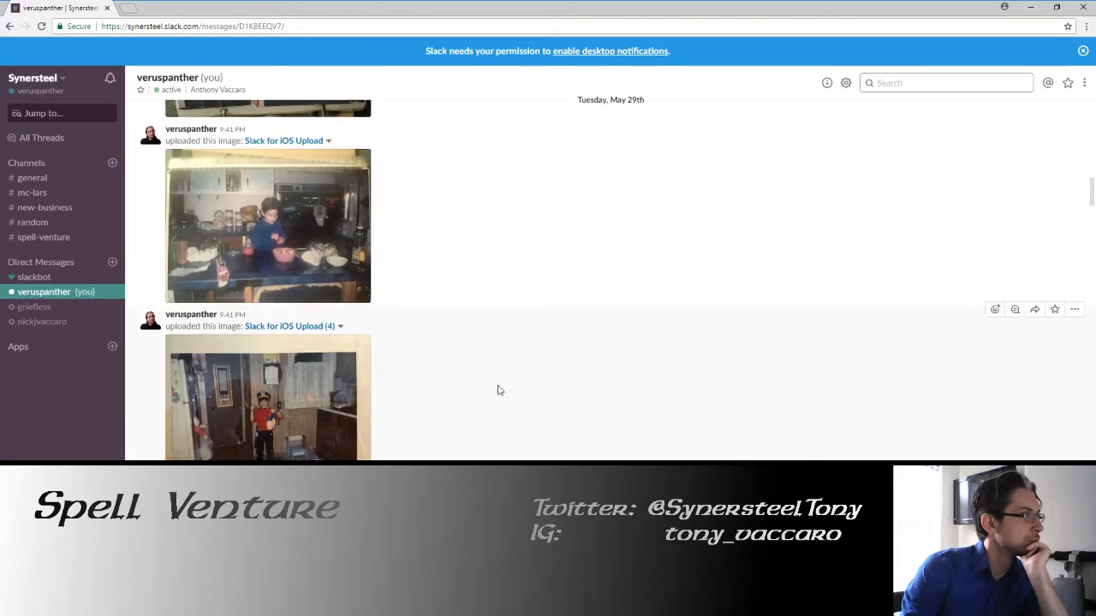
pyautogui.scroll(10, 499, 390)
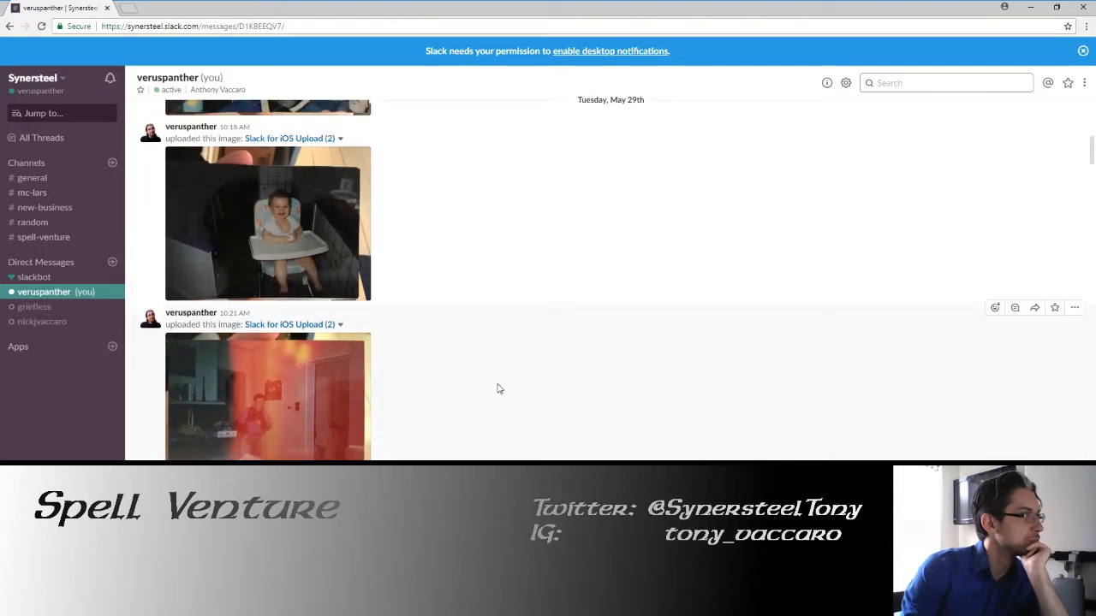
pyautogui.scroll(10, 499, 389)
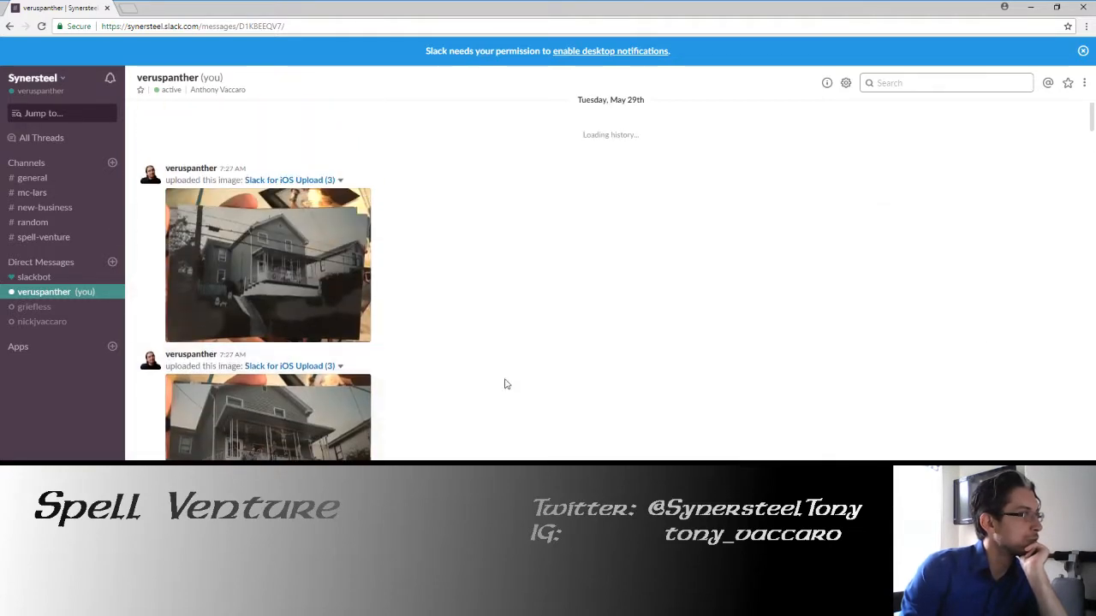
pyautogui.scroll(10, 511, 320)
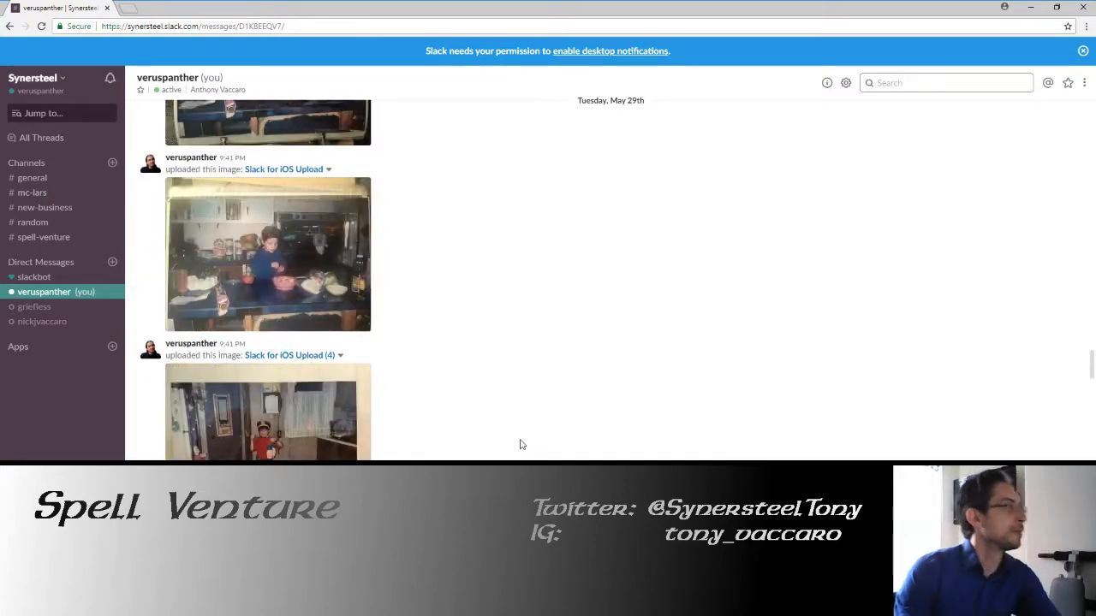
# Find the May 29th bookshelf photo, Slack for iOS Upload (2), examine the hallway through its doorway up close, and close the photo
pyautogui.scroll(-10, 520, 439)
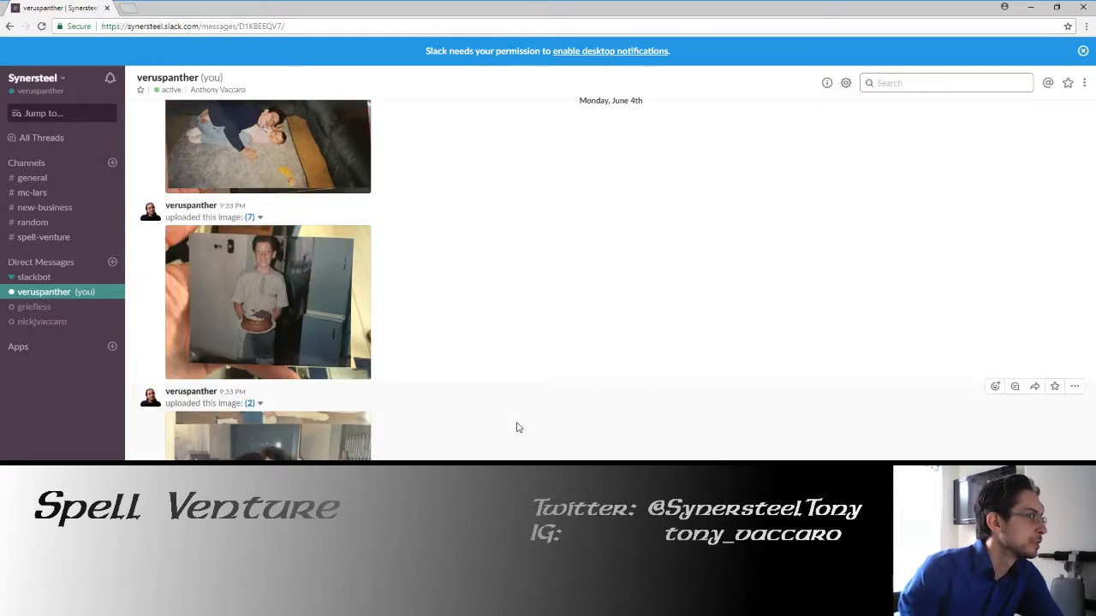
pyautogui.scroll(10, 518, 428)
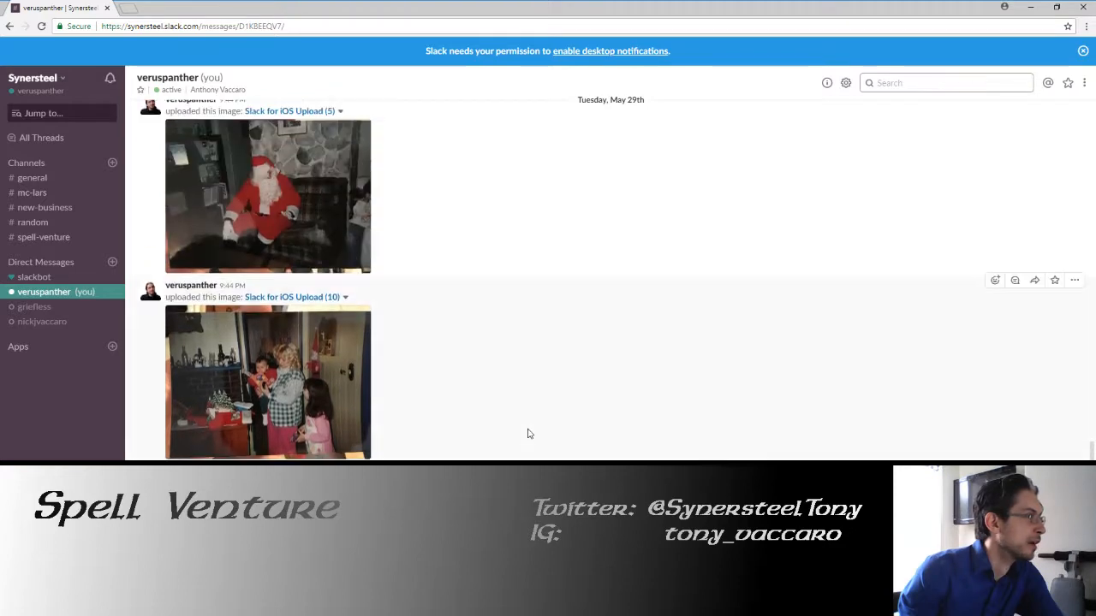
pyautogui.scroll(10, 527, 434)
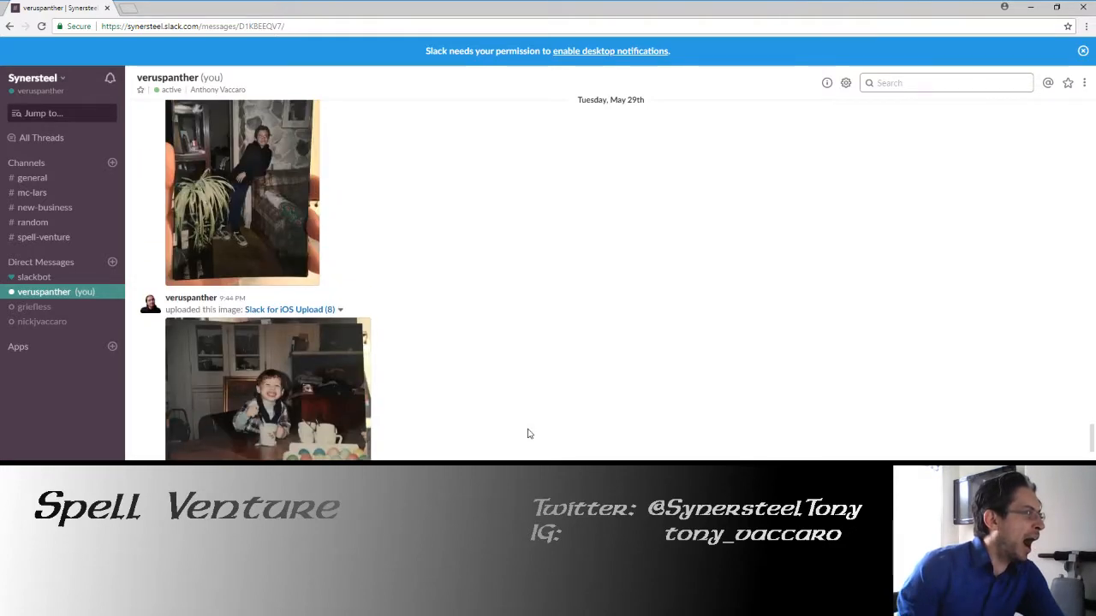
pyautogui.scroll(5, 527, 434)
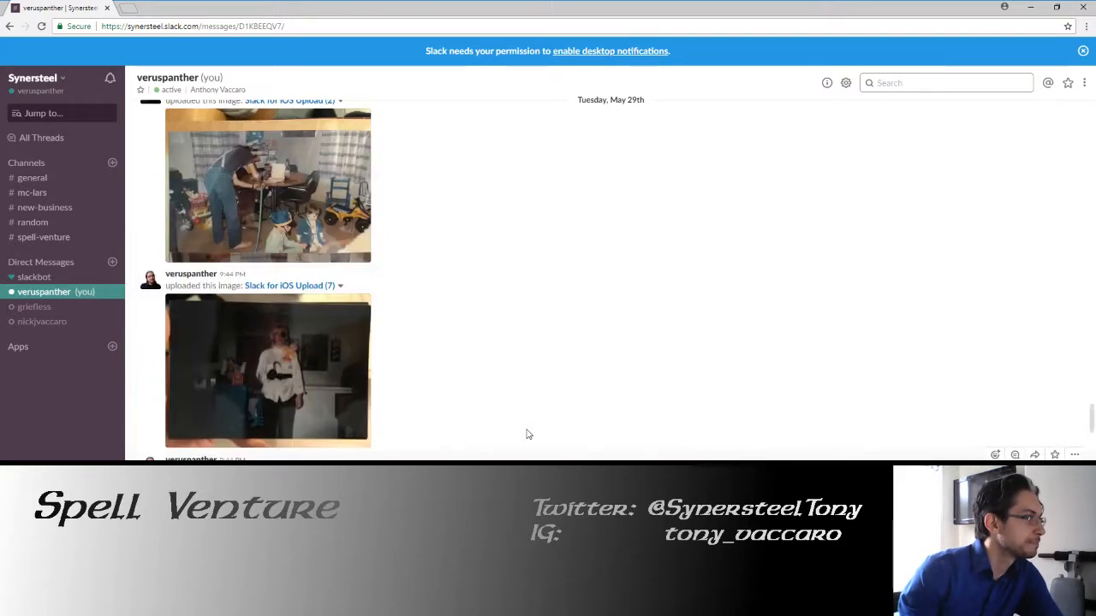
pyautogui.scroll(5, 528, 434)
pyautogui.scroll(3, 527, 434)
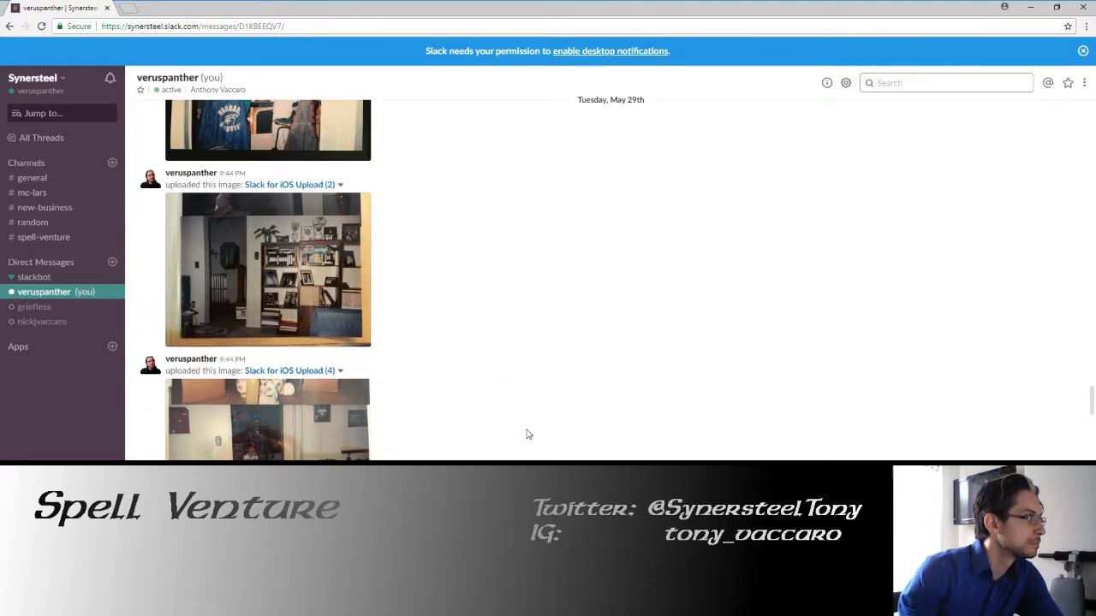
pyautogui.click(269, 311)
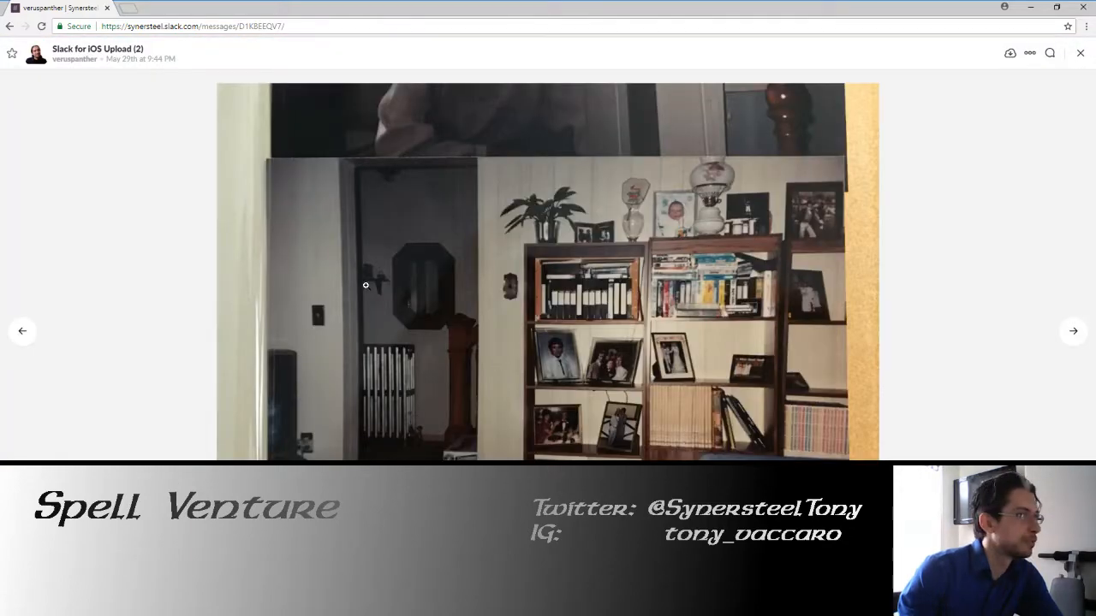
pyautogui.click(365, 285)
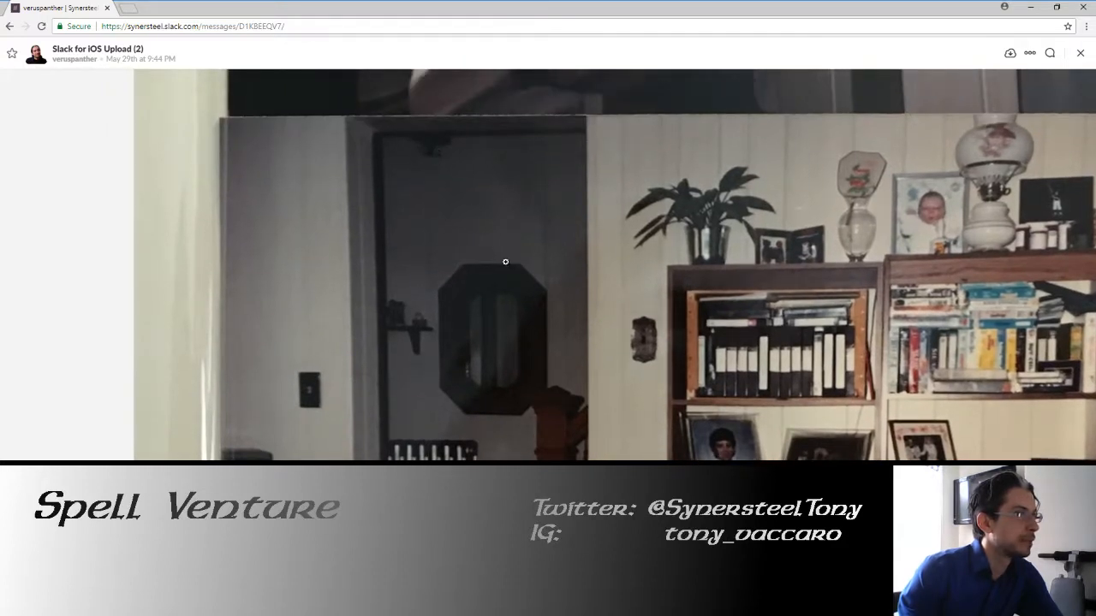
pyautogui.click(519, 396)
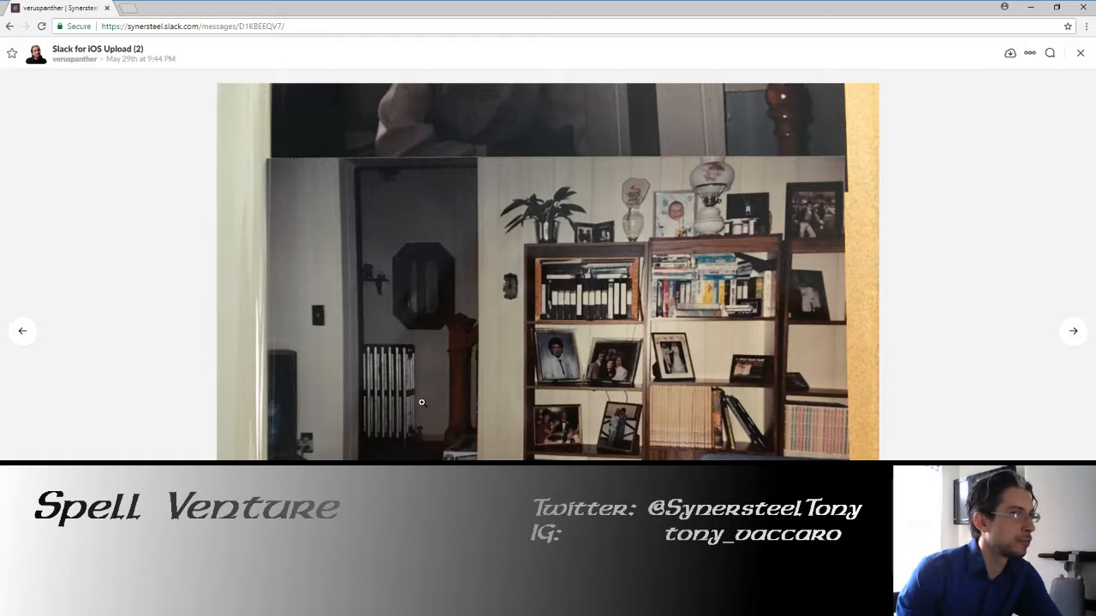
pyautogui.click(388, 175)
pyautogui.click(29, 212)
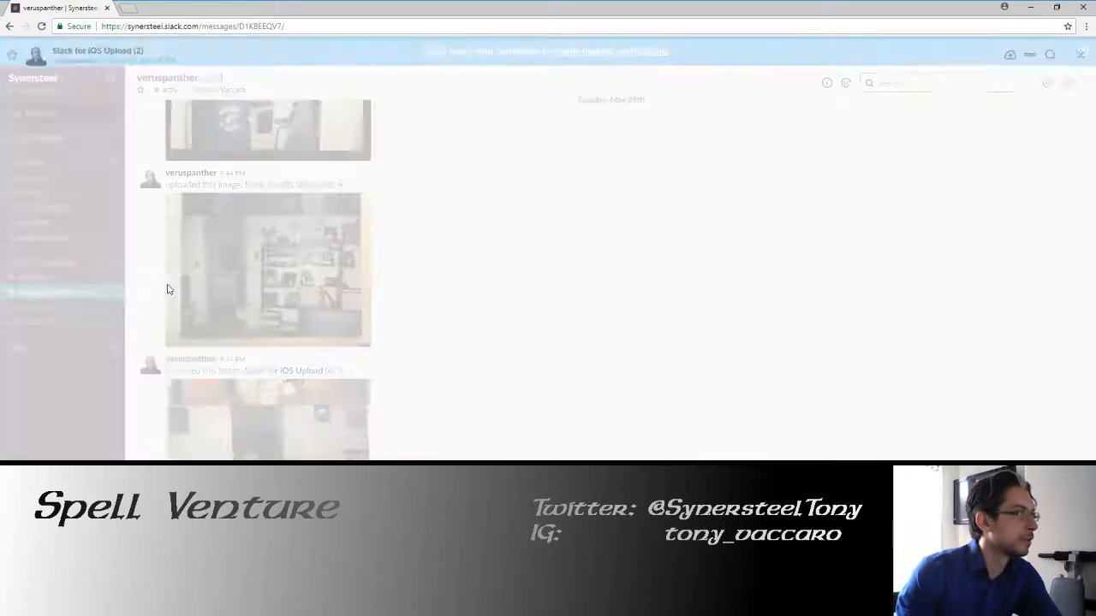
# Find the May 29th kitchen pass-through photo, Slack for iOS Upload (15), examine the area behind the opening up close, and close it
pyautogui.scroll(-8, 394, 398)
pyautogui.scroll(-10, 430, 418)
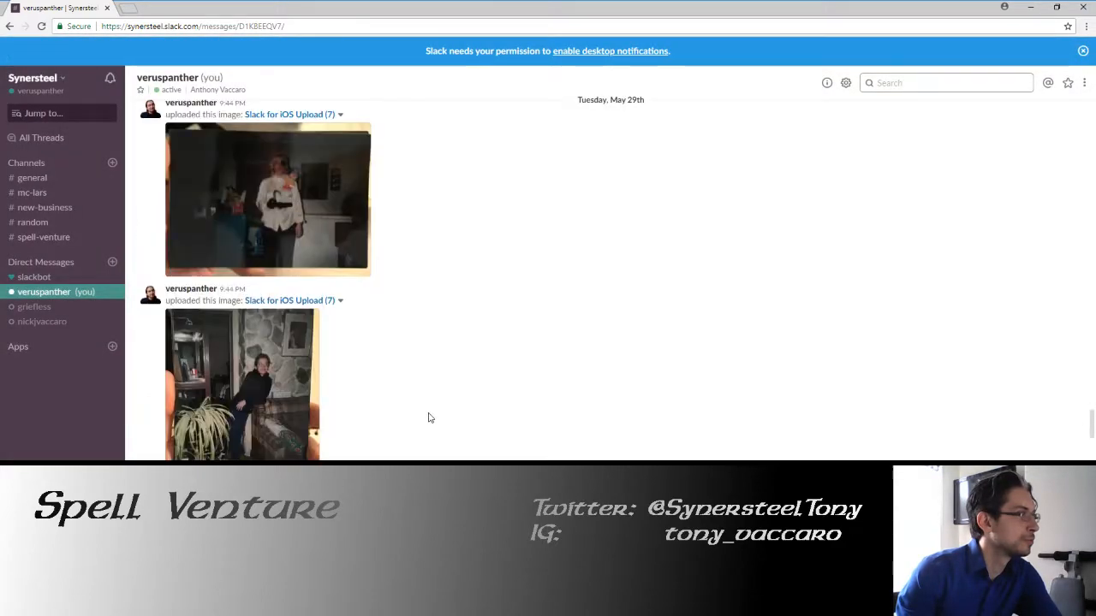
pyautogui.scroll(-3, 429, 418)
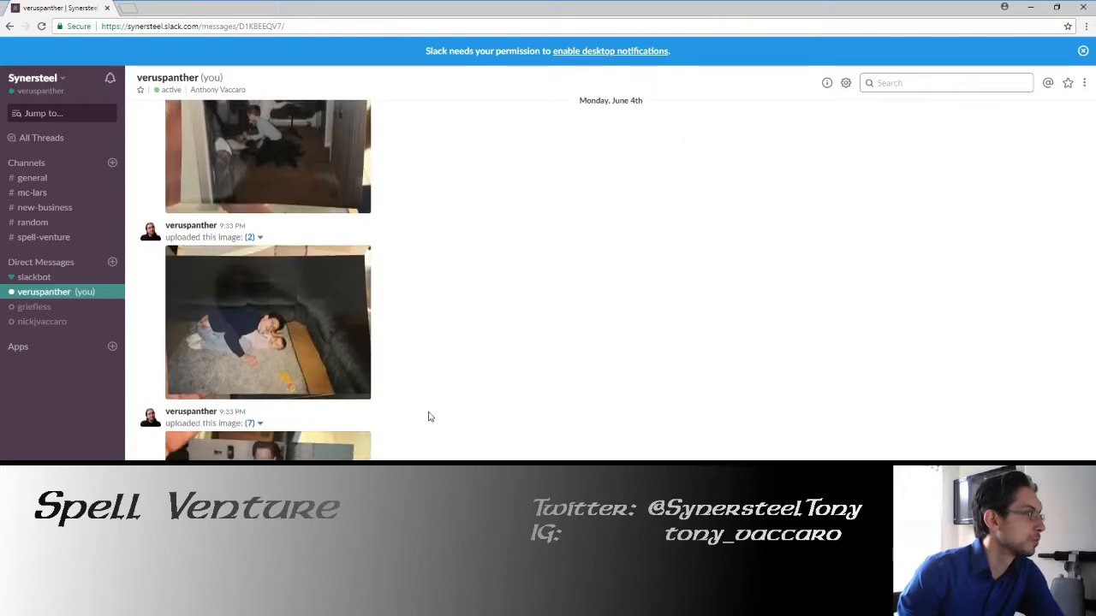
pyautogui.scroll(8, 432, 418)
pyautogui.scroll(5, 434, 419)
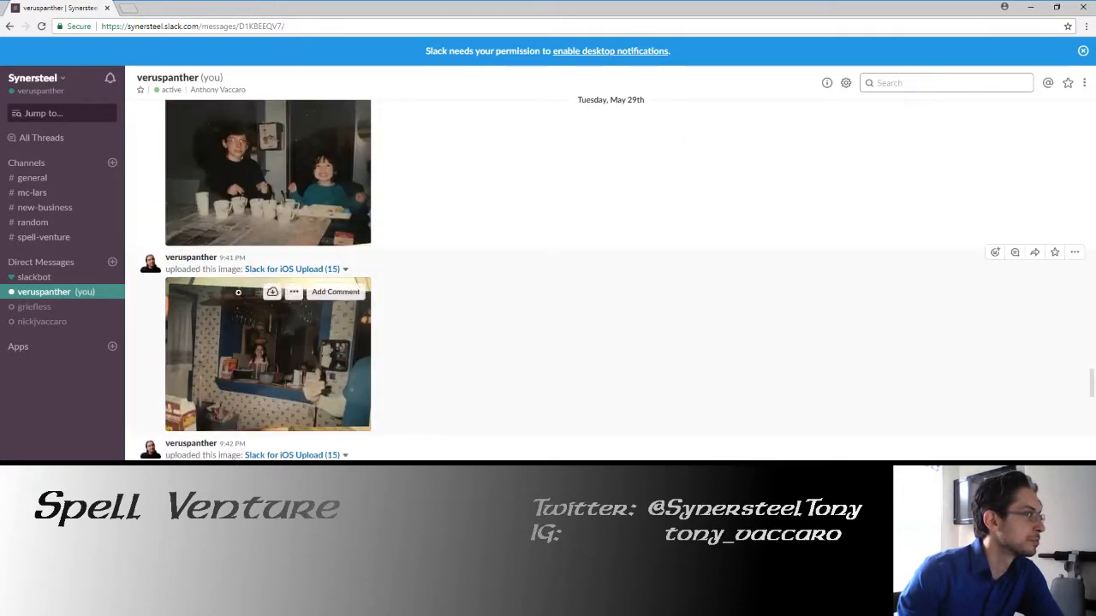
pyautogui.click(340, 395)
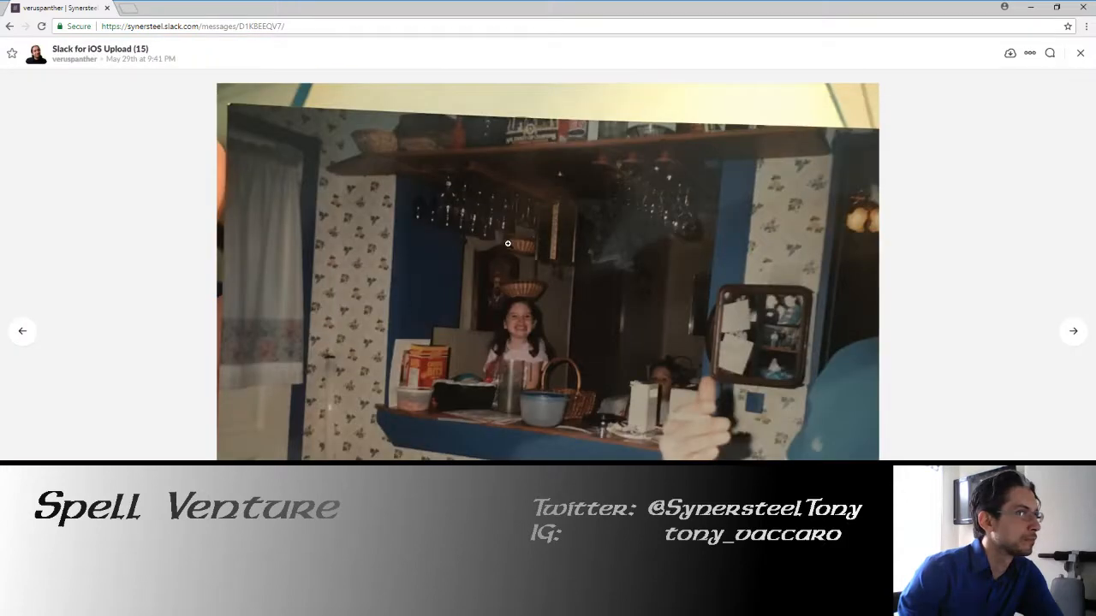
pyautogui.click(546, 310)
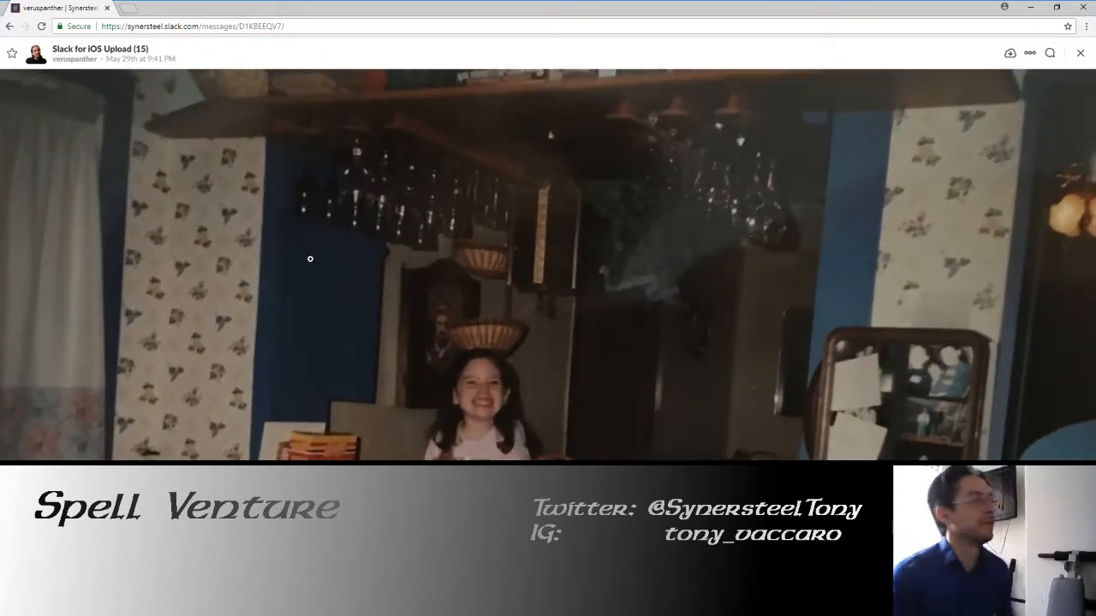
pyautogui.press('Escape')
# Return to the June 4th uploads and open image (10) to examine the hanging light fixture behind the doorway
pyautogui.scroll(-10, 386, 368)
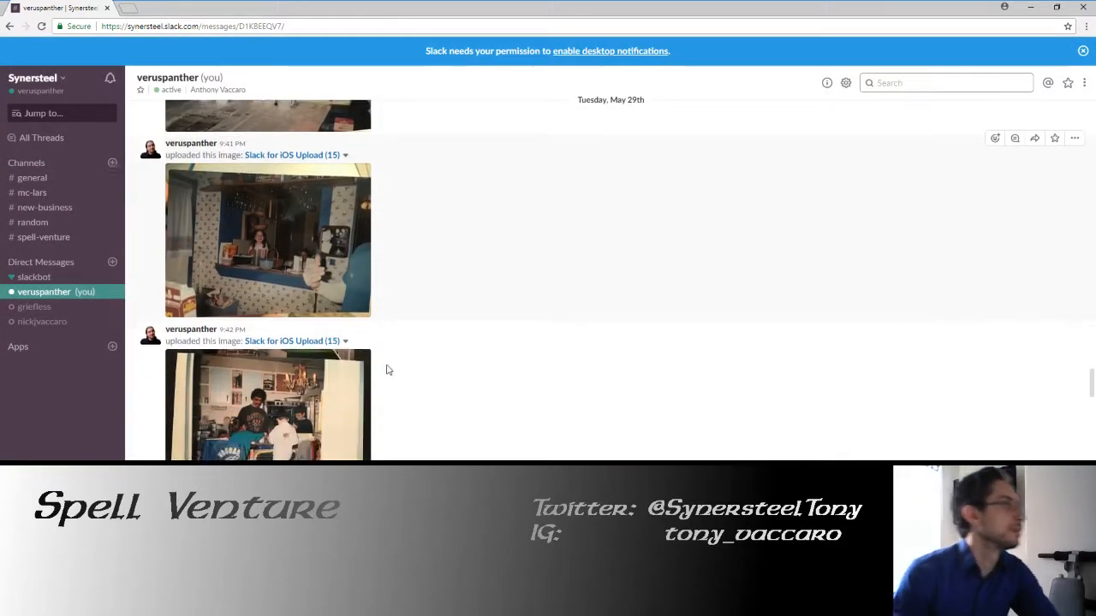
pyautogui.scroll(-12, 394, 366)
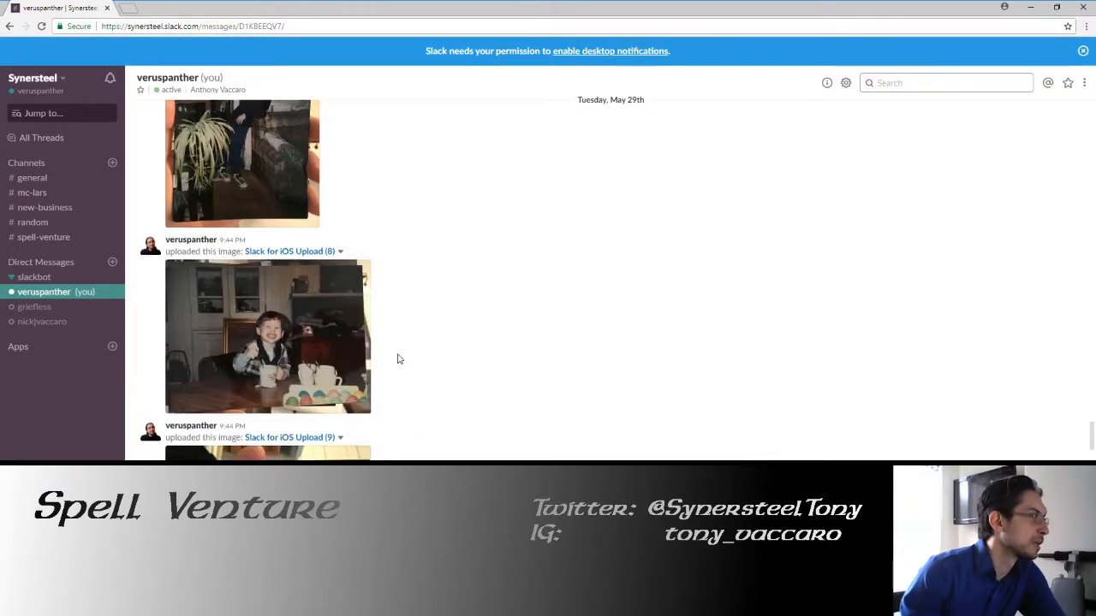
pyautogui.scroll(-12, 397, 359)
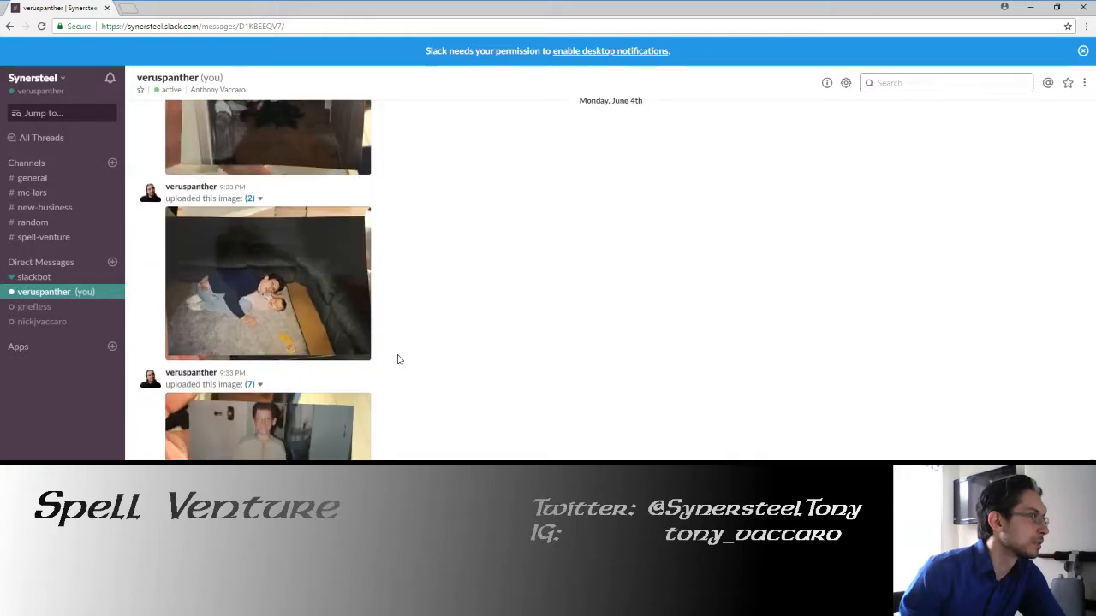
pyautogui.scroll(-12, 395, 356)
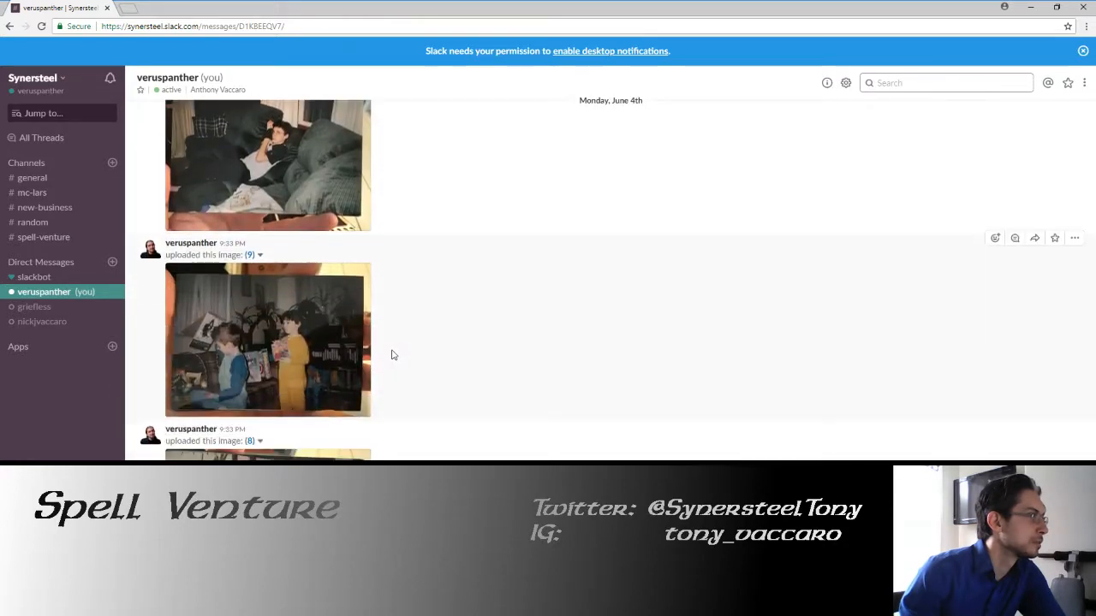
pyautogui.scroll(-3, 392, 355)
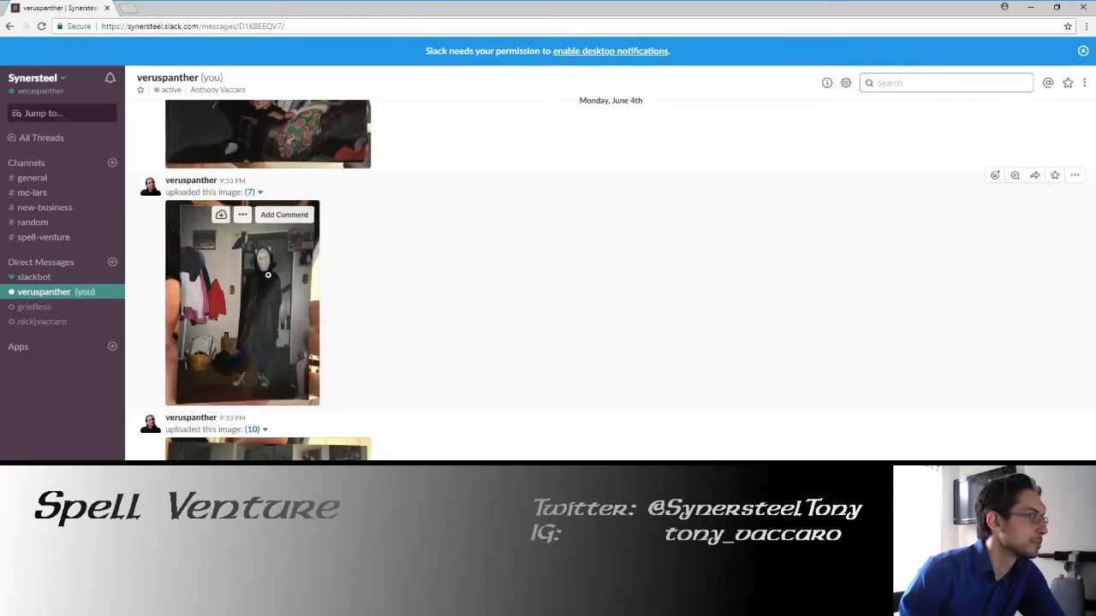
pyautogui.scroll(-4, 261, 385)
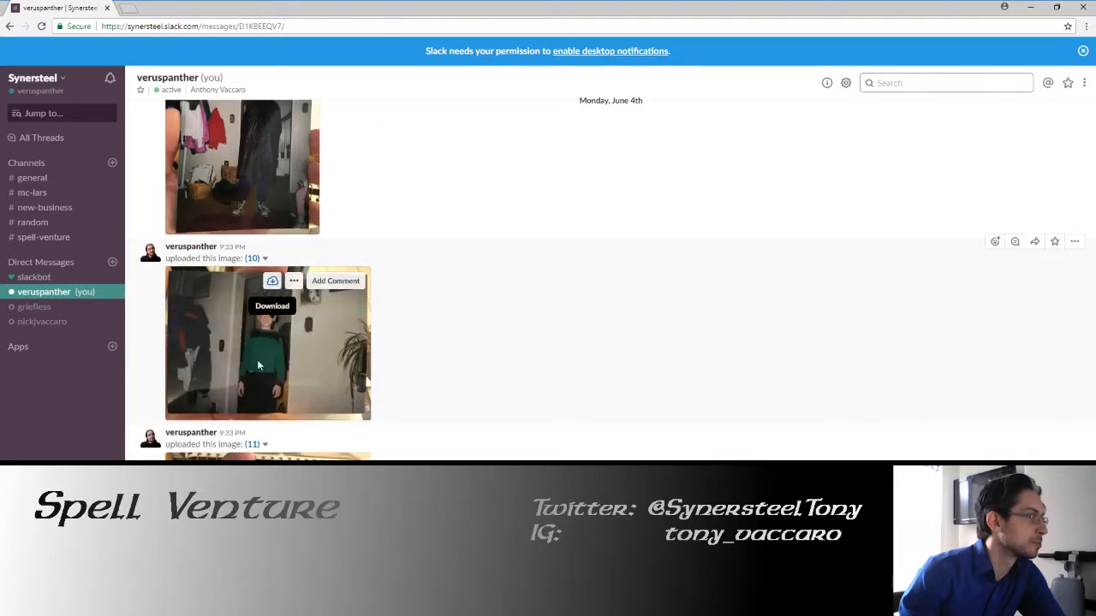
pyautogui.click(284, 347)
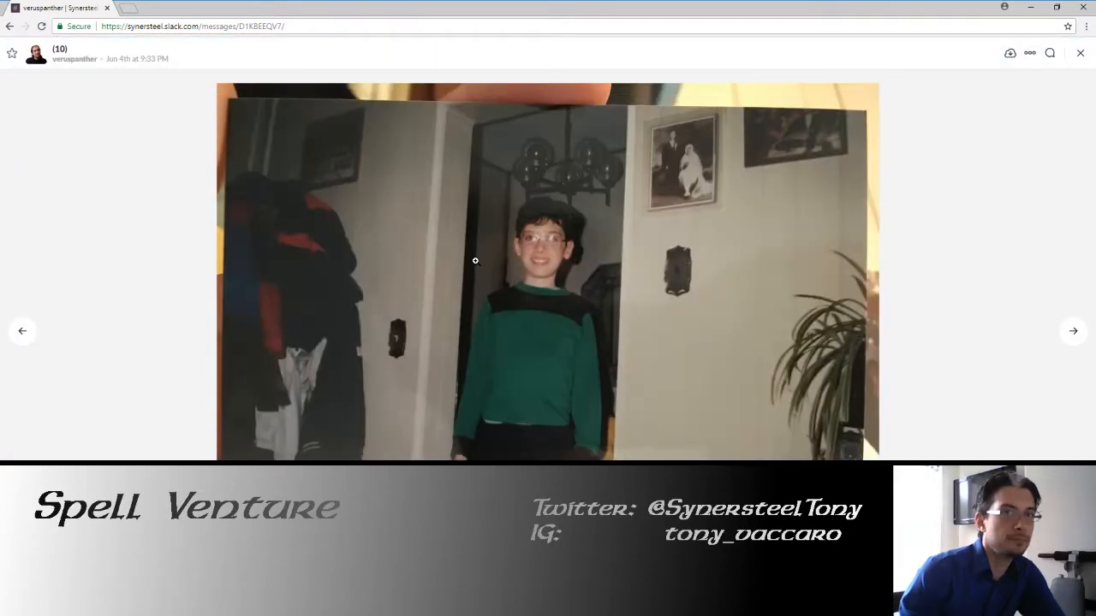
# Examine the globes and arms of the hanging light fixture in the photo up close, and return to the Blender scene
pyautogui.scroll(5, 521, 199)
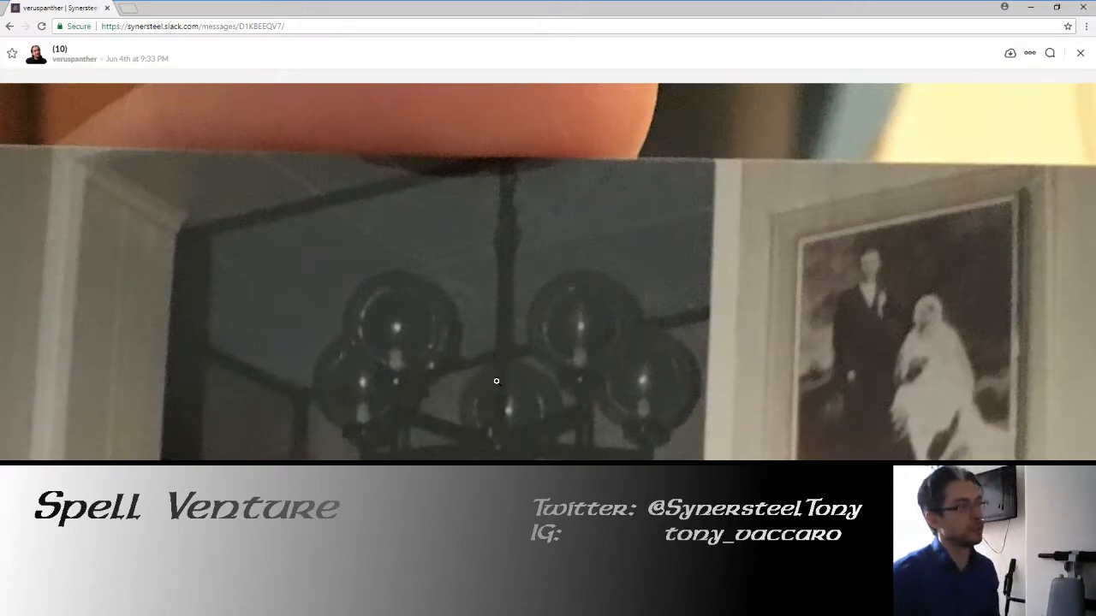
pyautogui.scroll(-3, 497, 370)
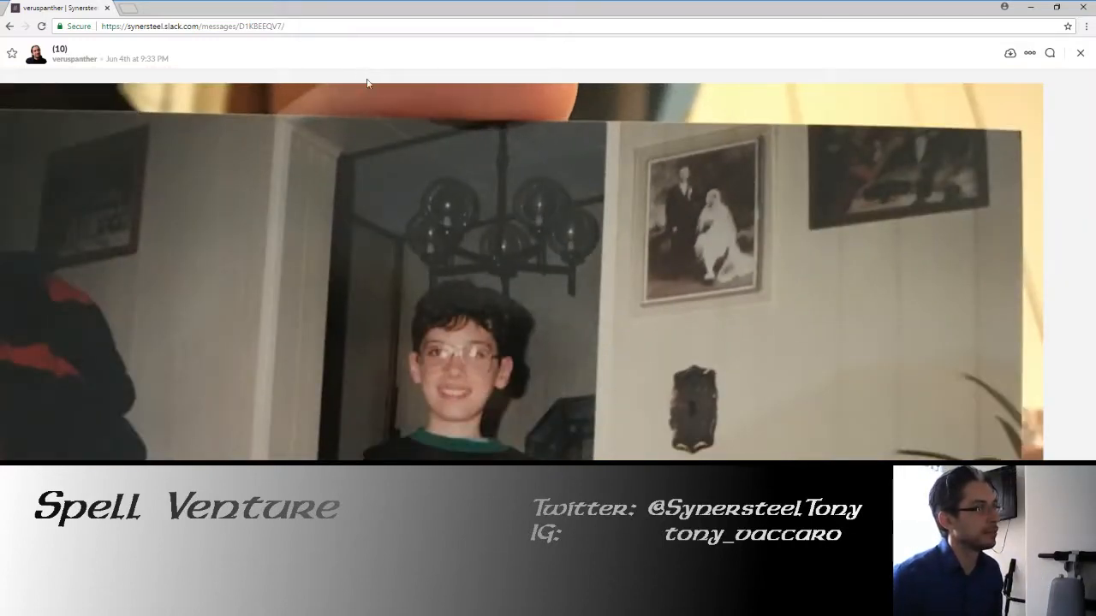
pyautogui.press('super+Down')
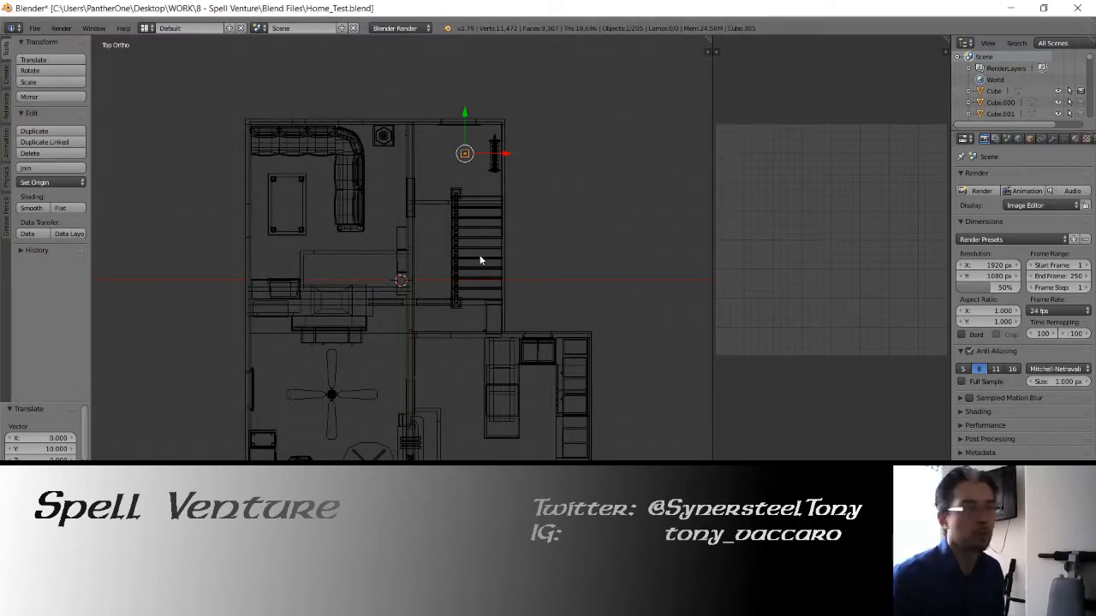
# Scale the entry hall cube uniformly by 0.1, and scale the result by 2
pyautogui.moveTo(479, 259); pyautogui.dragTo(469, 309, button='middle')
pyautogui.hotkey('shift', 'h')
pyautogui.press('KP_Divide')
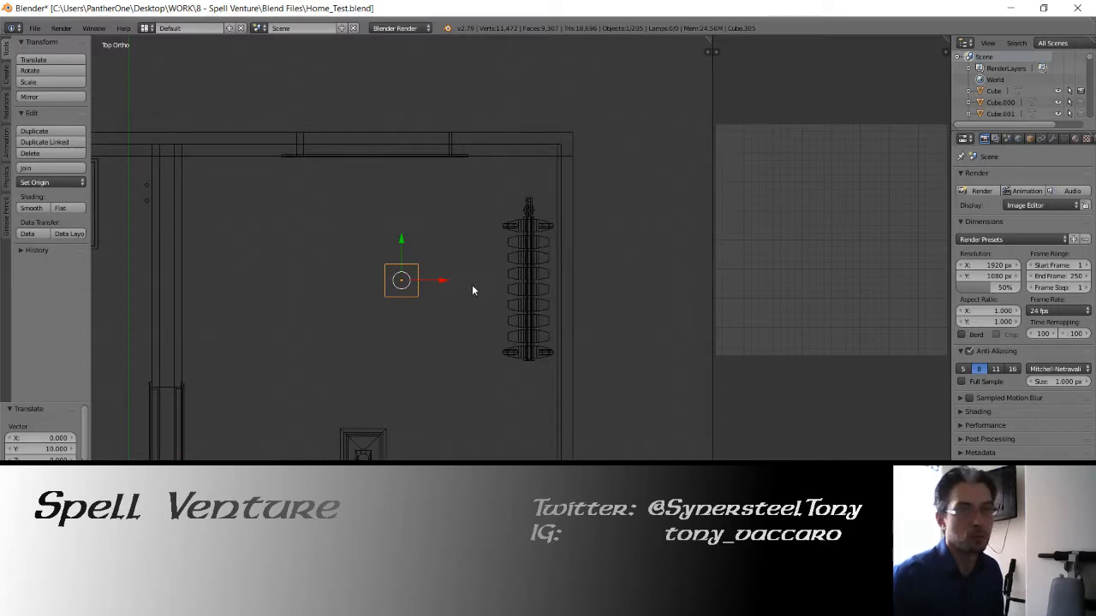
pyautogui.write('s.1')
pyautogui.press('Return')
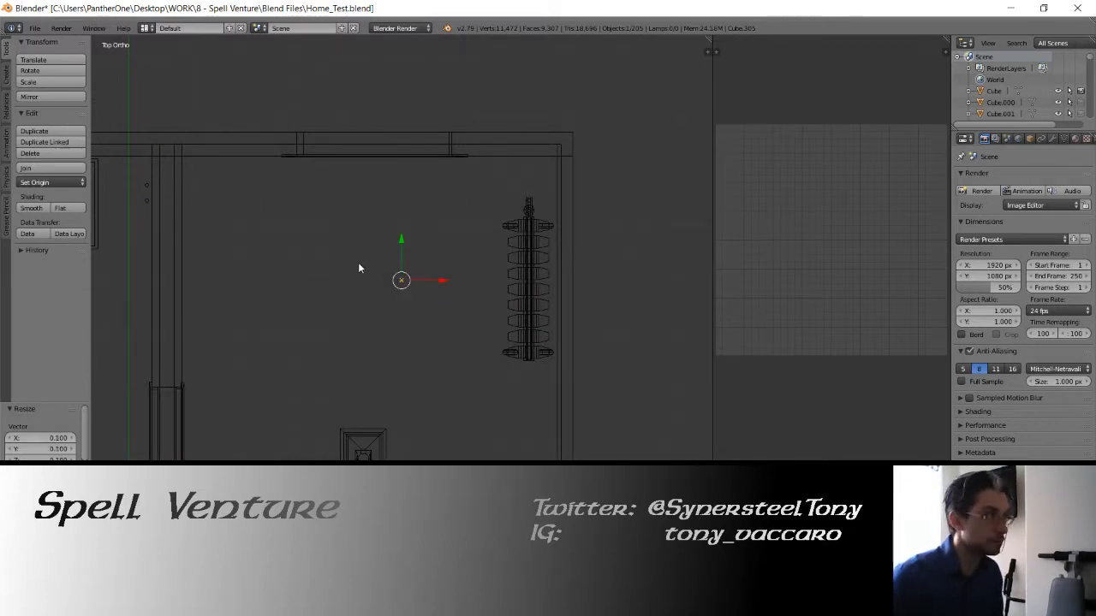
pyautogui.write('s2')
pyautogui.press('Return')
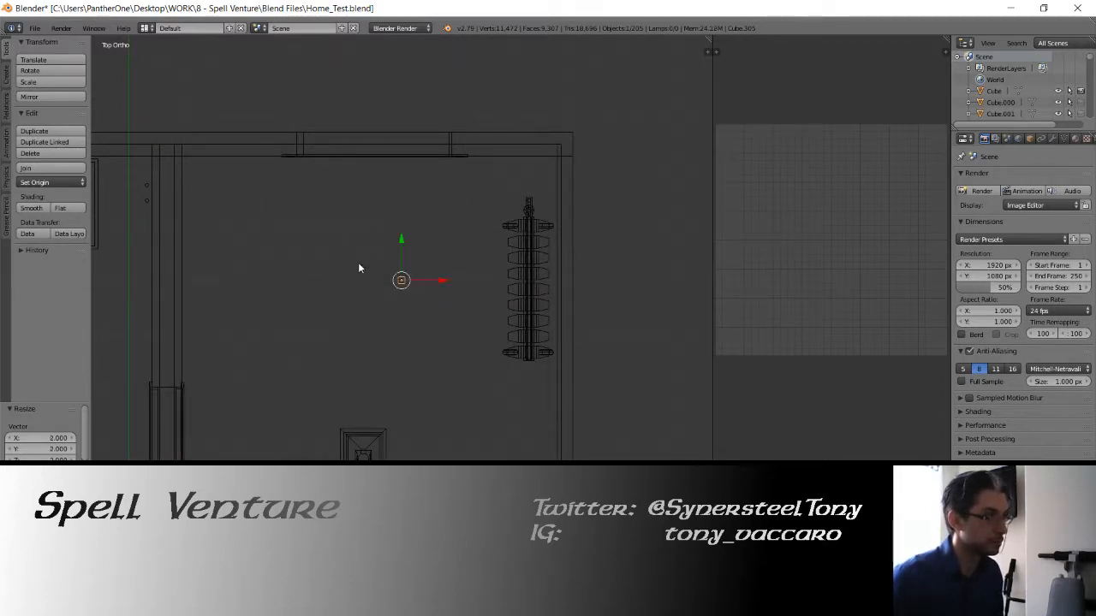
# Stretch the small cube along the Z axis in repeated scalings into a tall, thin rod
pyautogui.moveTo(386, 262); pyautogui.dragTo(461, 250, button='middle')
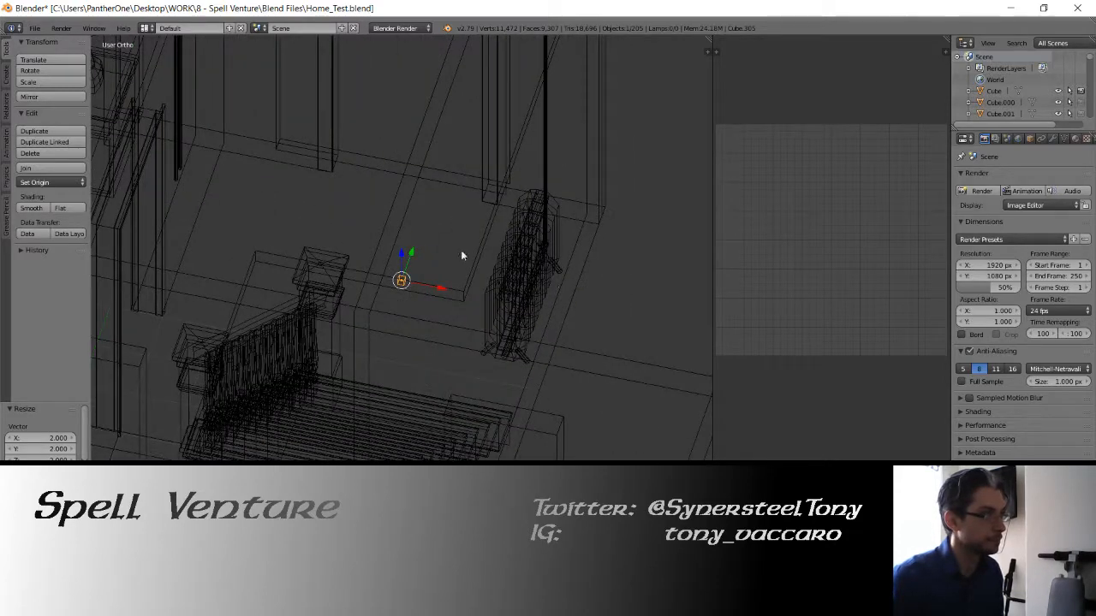
pyautogui.write('sz3')
pyautogui.press('Return')
pyautogui.write('sz2')
pyautogui.press('Return')
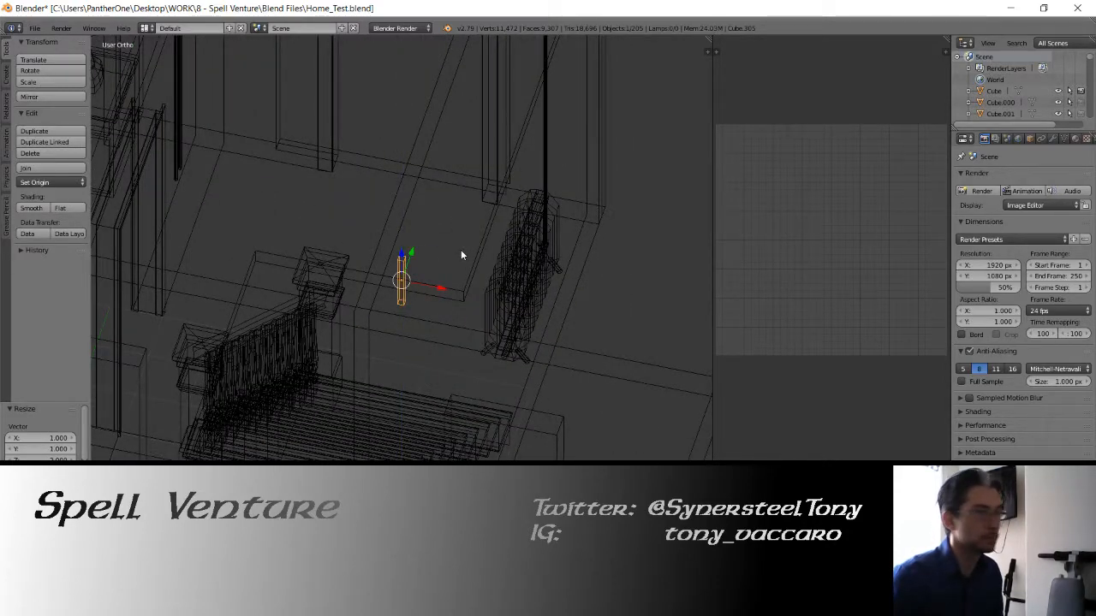
pyautogui.write('sz1.7')
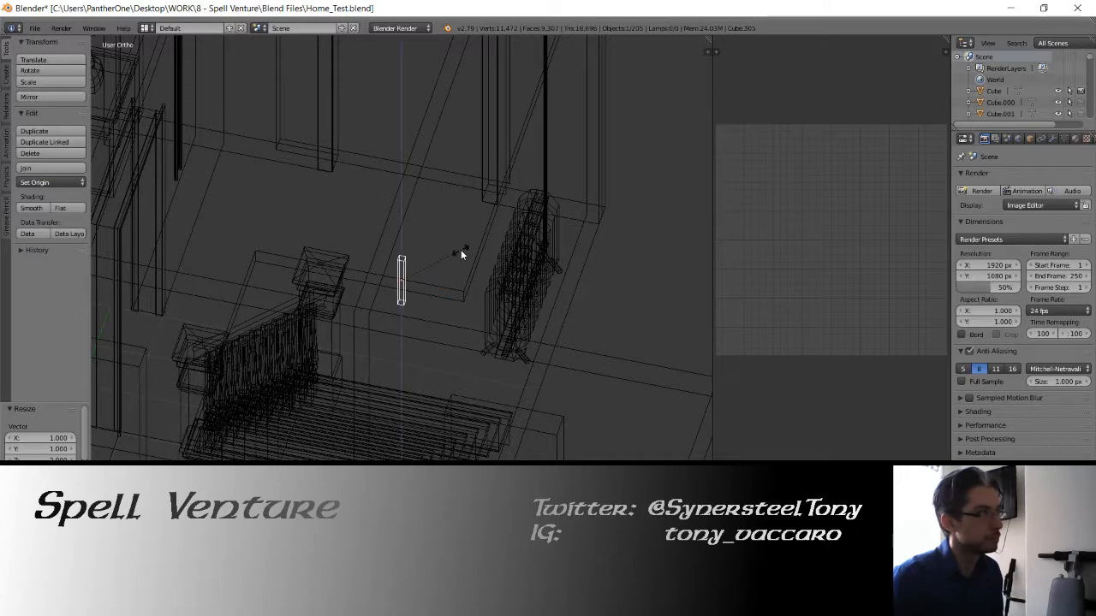
pyautogui.press('Return')
# Add the radiator, front door frame and adjoining outer walls to the rod selection, move them all to layer 2, and show that layer
pyautogui.press('KP_1')
pyautogui.press('KP_3')
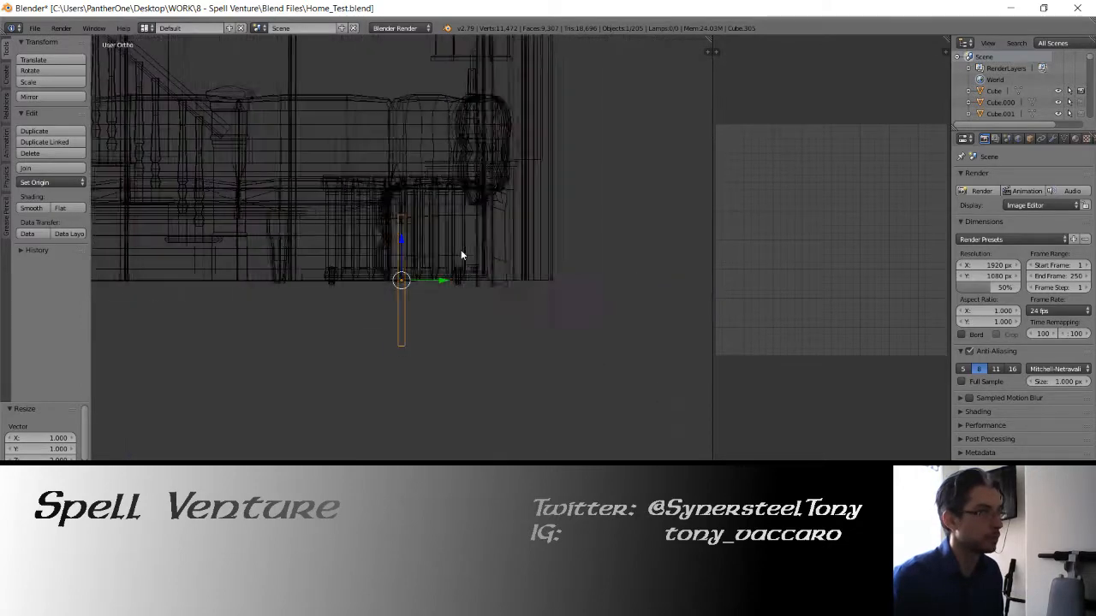
pyautogui.moveTo(410, 203); pyautogui.dragTo(449, 355, button='middle')
pyautogui.keyDown('shift'); pyautogui.rightClick(454, 359); pyautogui.keyUp('shift')
pyautogui.keyDown('shift'); pyautogui.rightClick(480, 282); pyautogui.keyUp('shift')
pyautogui.keyDown('shift'); pyautogui.rightClick(522, 304); pyautogui.keyUp('shift')
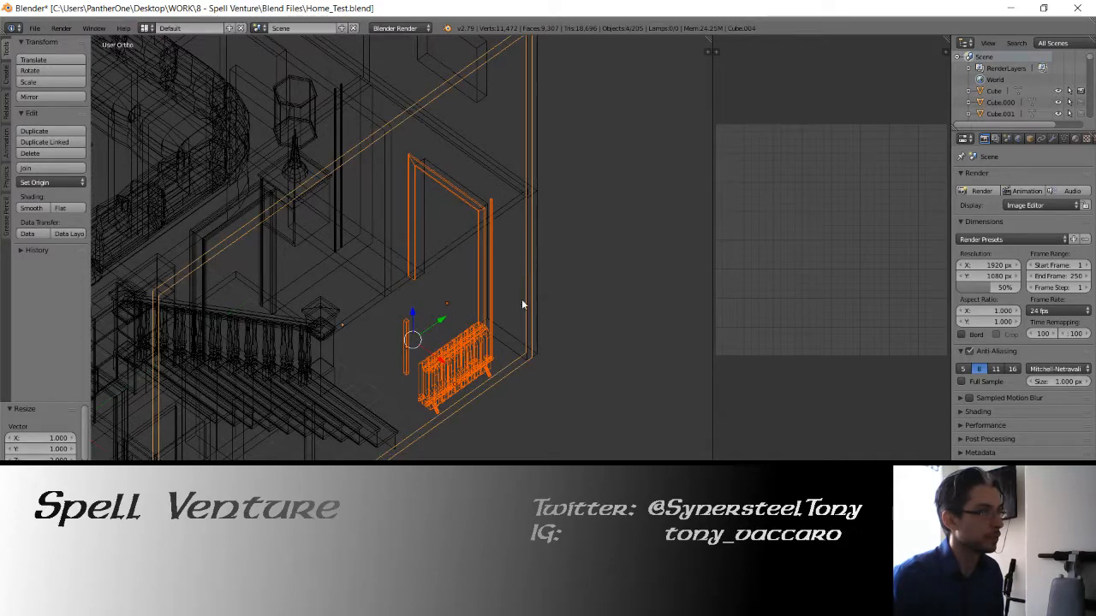
pyautogui.keyDown('shift'); pyautogui.rightClick(534, 253); pyautogui.keyUp('shift')
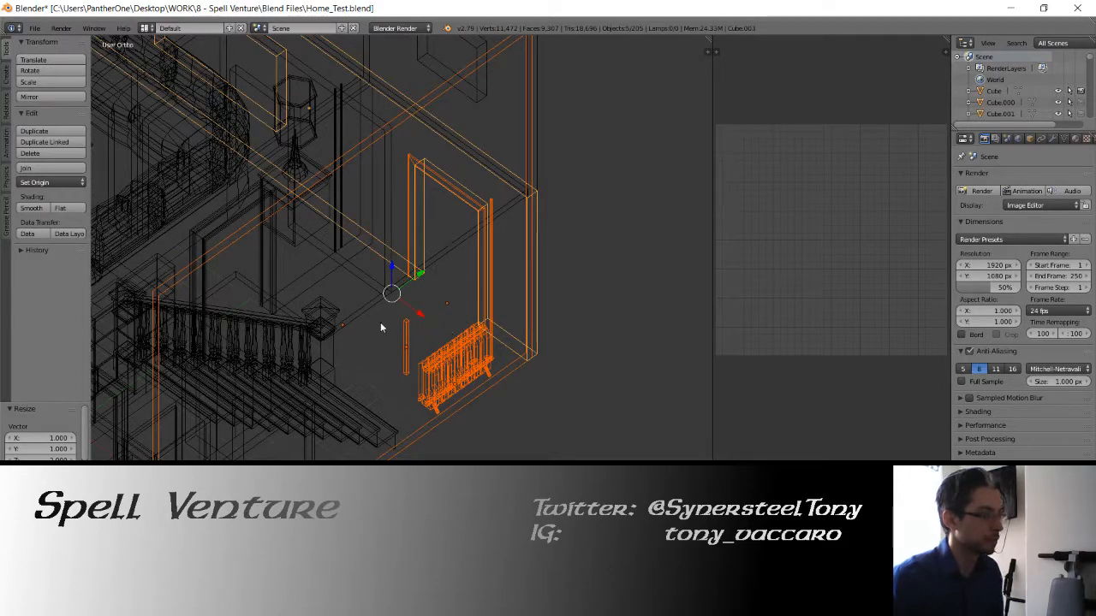
pyautogui.press('m')
pyautogui.press('2')
pyautogui.press('2')
# Display the isolated entry hall in solid shading and select only the thin rod
pyautogui.moveTo(354, 238); pyautogui.dragTo(378, 259, button='middle')
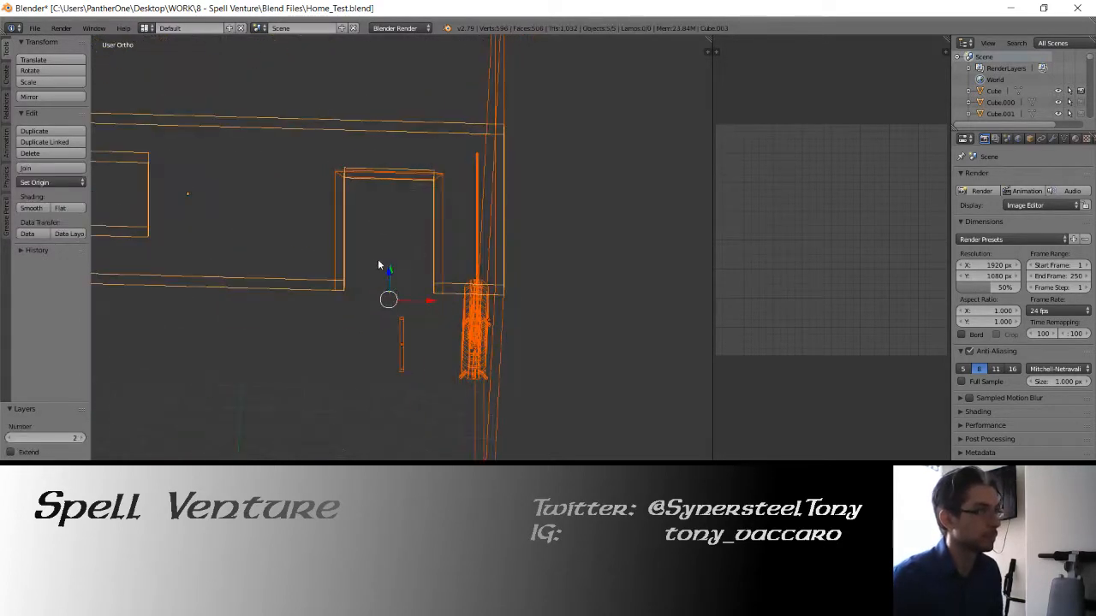
pyautogui.press('z')
pyautogui.moveTo(305, 244); pyautogui.dragTo(391, 280, button='middle')
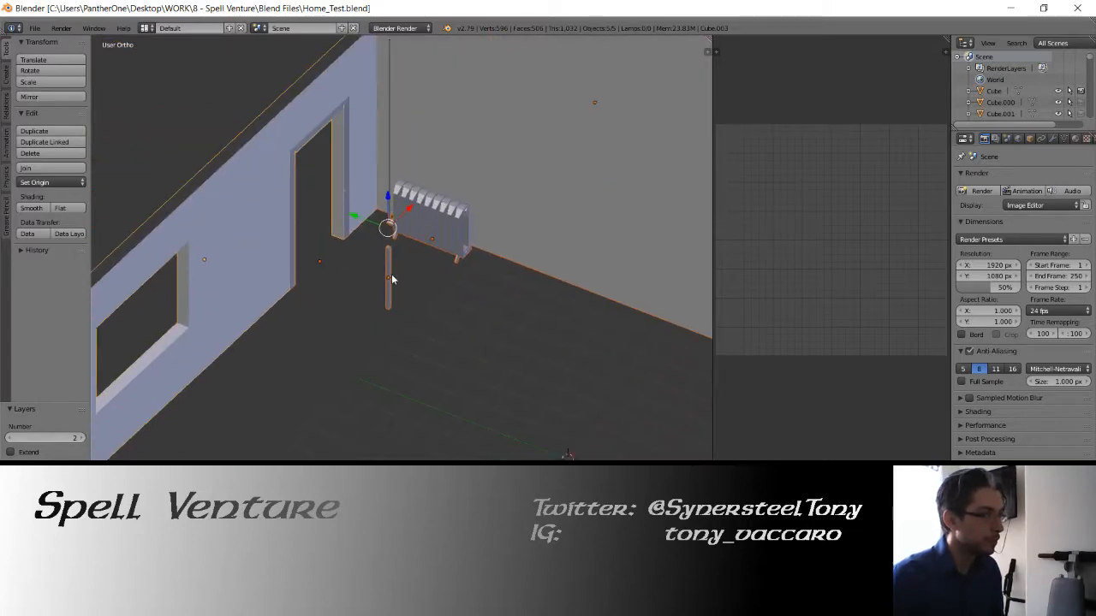
pyautogui.rightClick(391, 279)
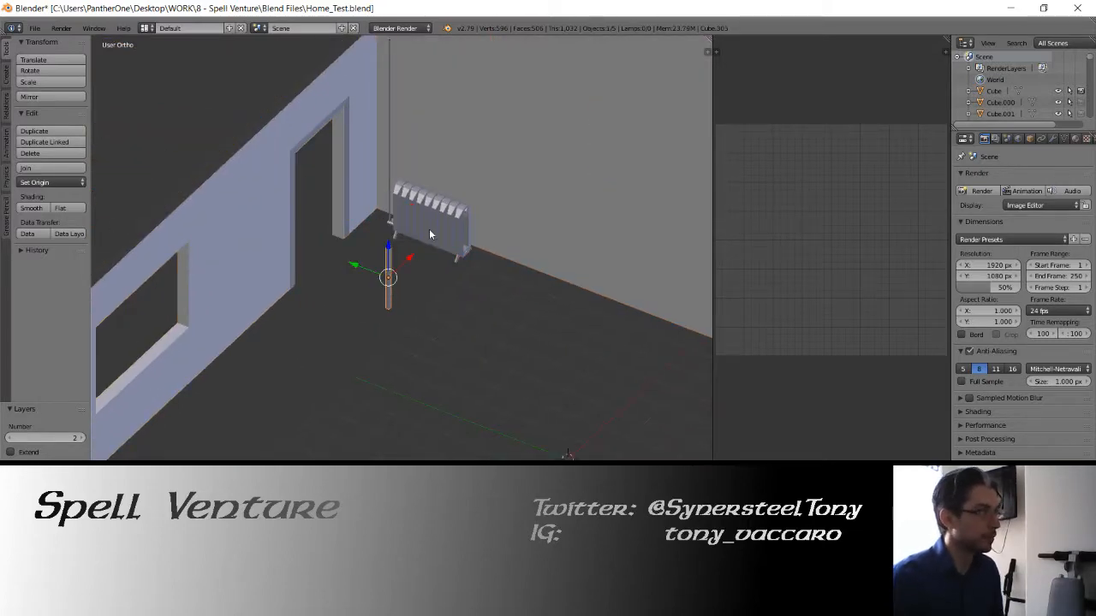
# Return to layer 1, move the interior wall between the entry hall and living room to layer 2, and show layer 2
pyautogui.press('1')
pyautogui.press('z')
pyautogui.moveTo(371, 263)
pyautogui.mouseDown(button='middle')
pyautogui.moveTo(502, 219)
pyautogui.moveTo(572, 221)
pyautogui.mouseUp(button='middle')
pyautogui.press('z')
pyautogui.rightClick(503, 267)
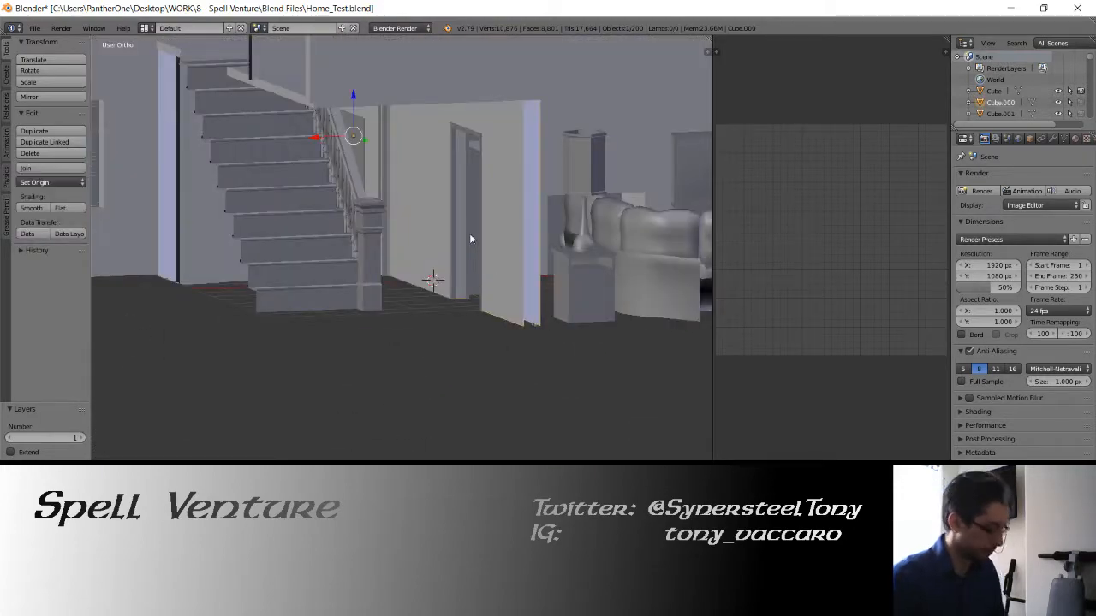
pyautogui.press('m')
pyautogui.press('2')
pyautogui.press('2')
# Look over the remaining house on layer 1 with everything deselected, and return to layer 2
pyautogui.moveTo(381, 199); pyautogui.dragTo(288, 214, button='middle')
pyautogui.press('1')
pyautogui.press('a')
pyautogui.press('a')
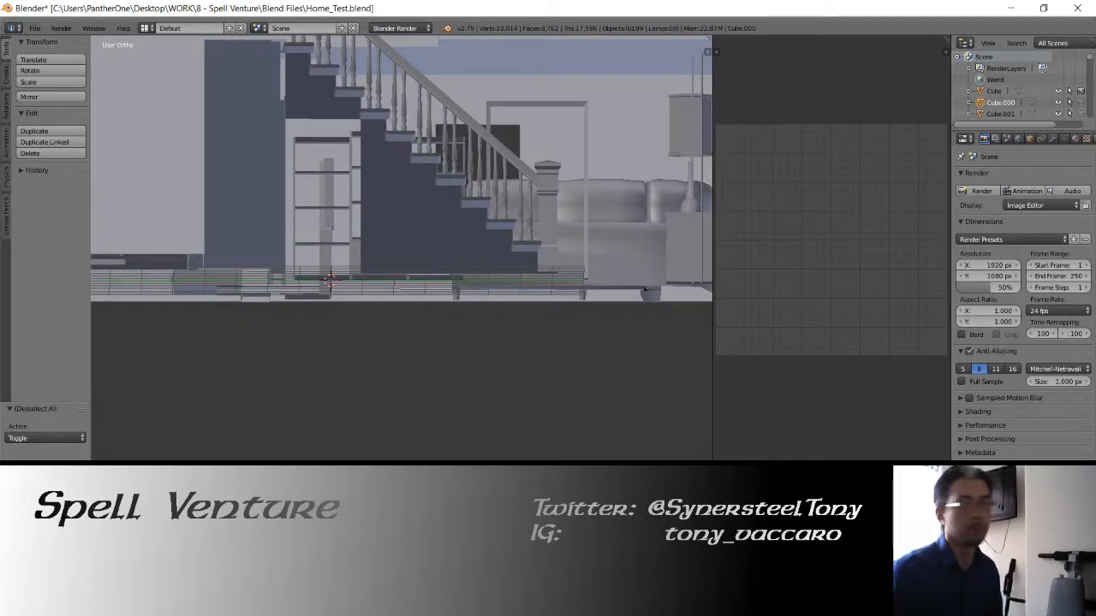
pyautogui.moveTo(1095, 102); pyautogui.dragTo(1095, 5)
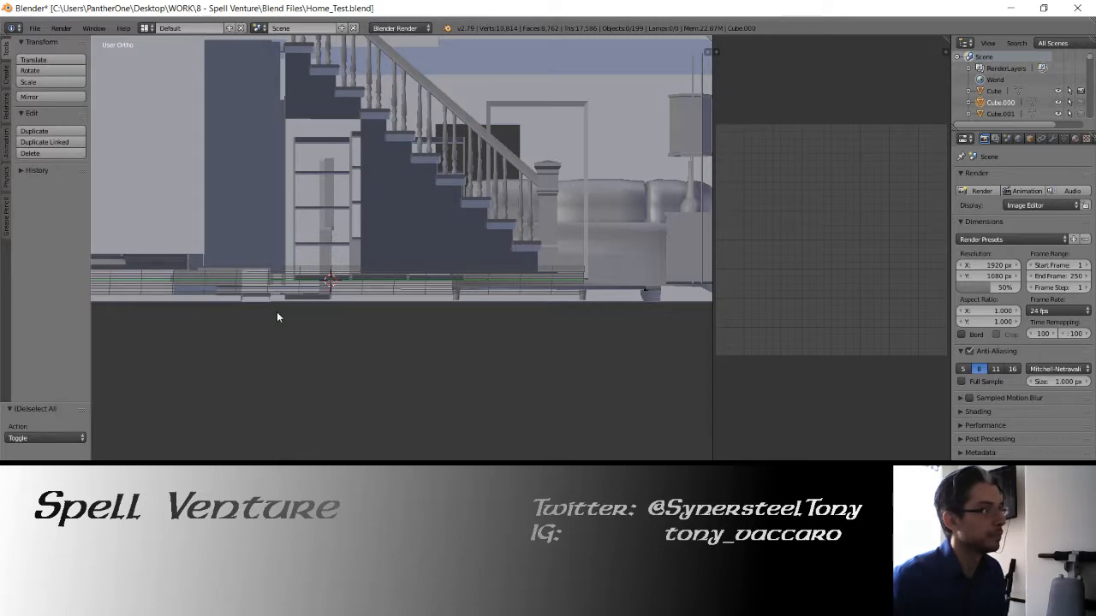
pyautogui.moveTo(277, 313); pyautogui.dragTo(467, 260, button='middle')
pyautogui.scroll(4, 274, 289)
pyautogui.press('2')
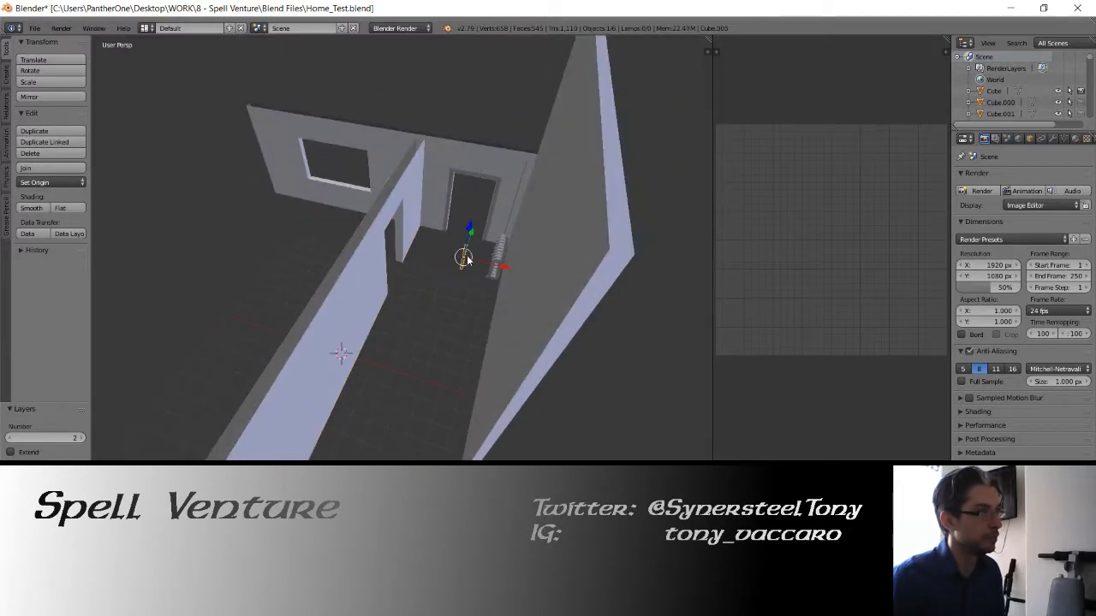
# Move the rod -0.4 along the X axis in the top view, towards the middle of the entry hall
pyautogui.press('KP_7')
pyautogui.press('KP_Divide')
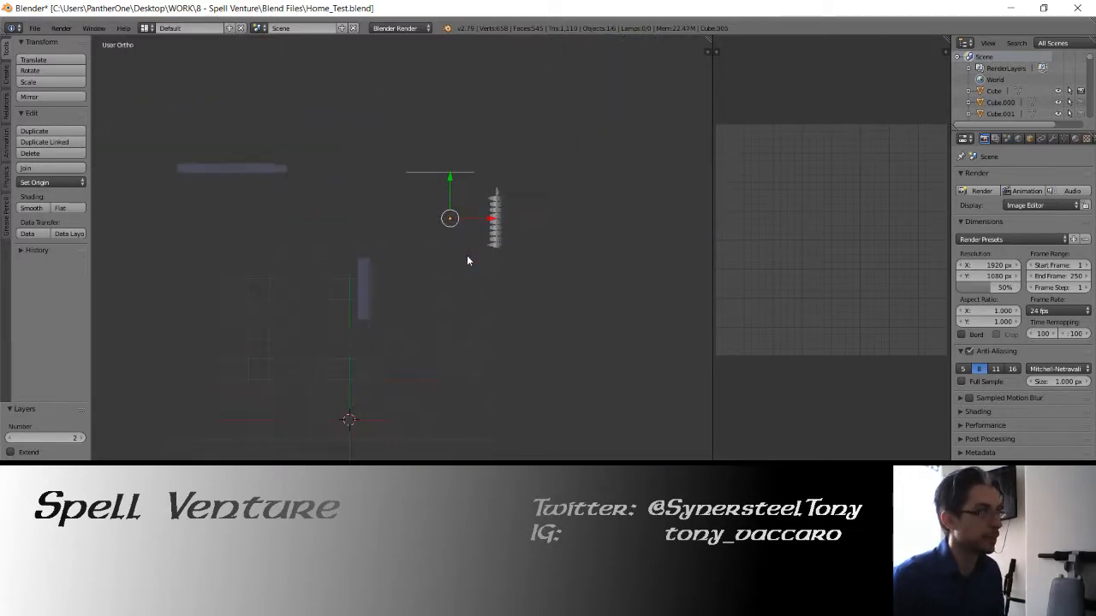
pyautogui.scroll(-6, 428, 251)
pyautogui.keyDown('shift'); pyautogui.moveTo(363, 219); pyautogui.dragTo(373, 246, button='middle'); pyautogui.keyUp('shift')
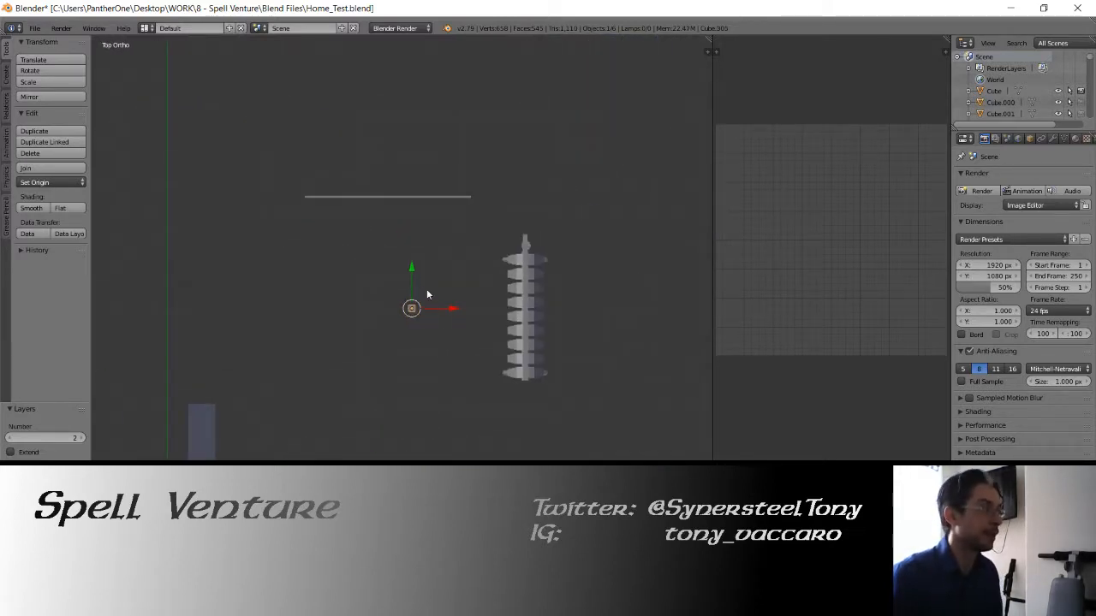
pyautogui.moveTo(445, 311); pyautogui.dragTo(433, 313)
# Extrude the rod's bottom face in Edit Mode and move it slightly down along Z to form a short end segment
pyautogui.moveTo(423, 313); pyautogui.dragTo(353, 140, button='middle')
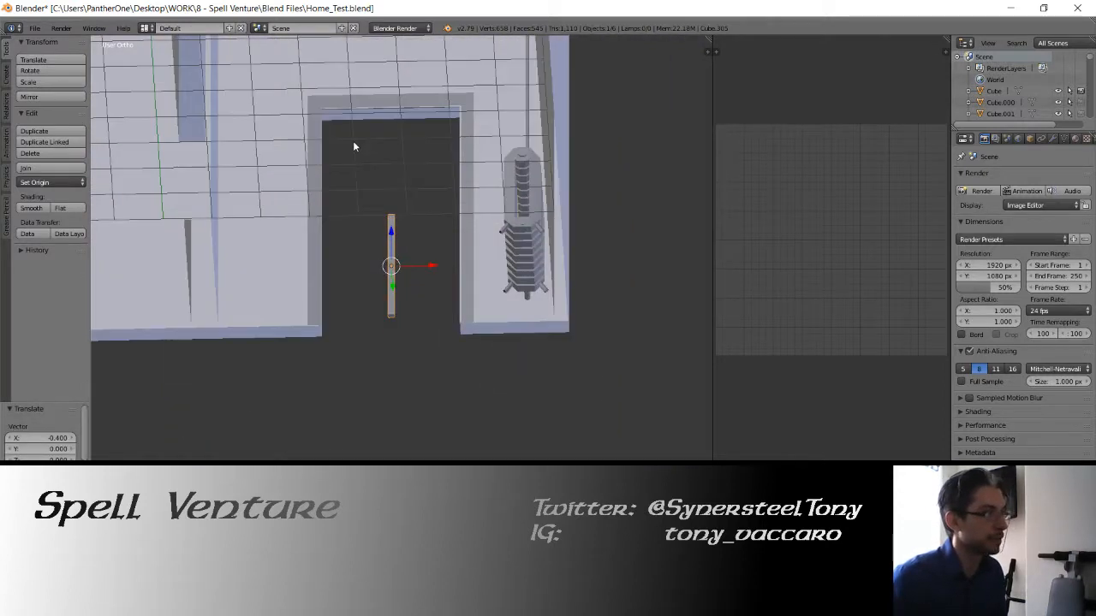
pyautogui.moveTo(356, 268); pyautogui.dragTo(365, 253, button='middle')
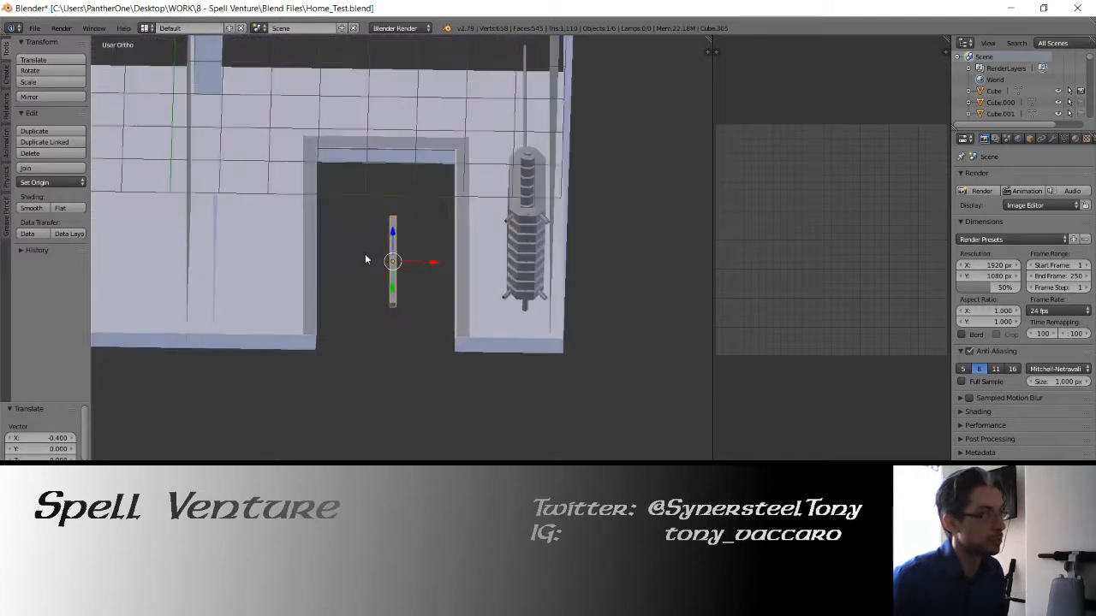
pyautogui.scroll(4, 394, 281)
pyautogui.press('Tab')
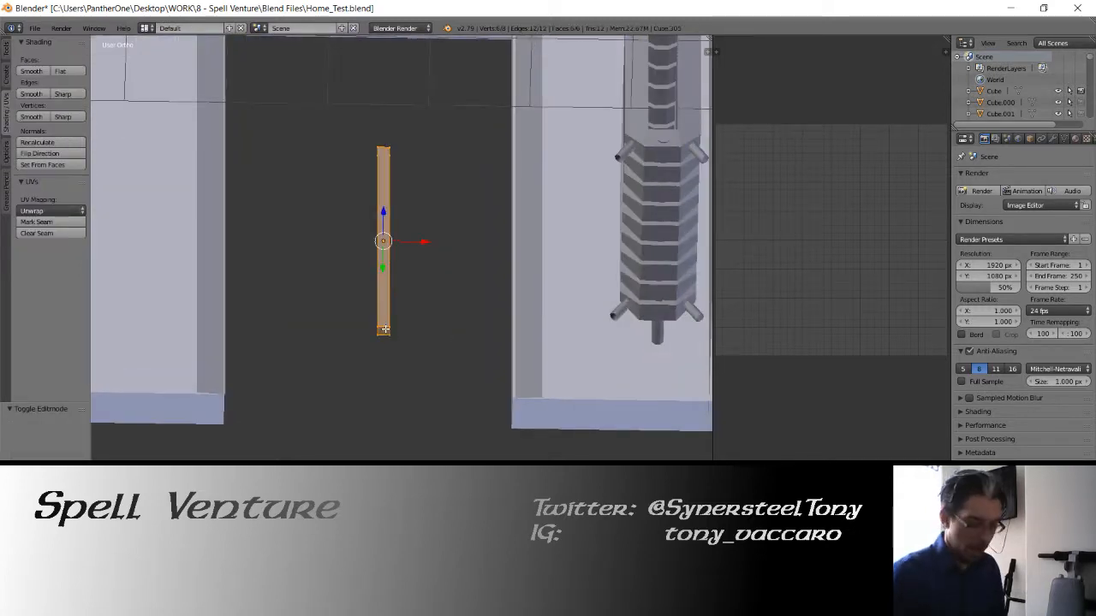
pyautogui.press('KP_1')
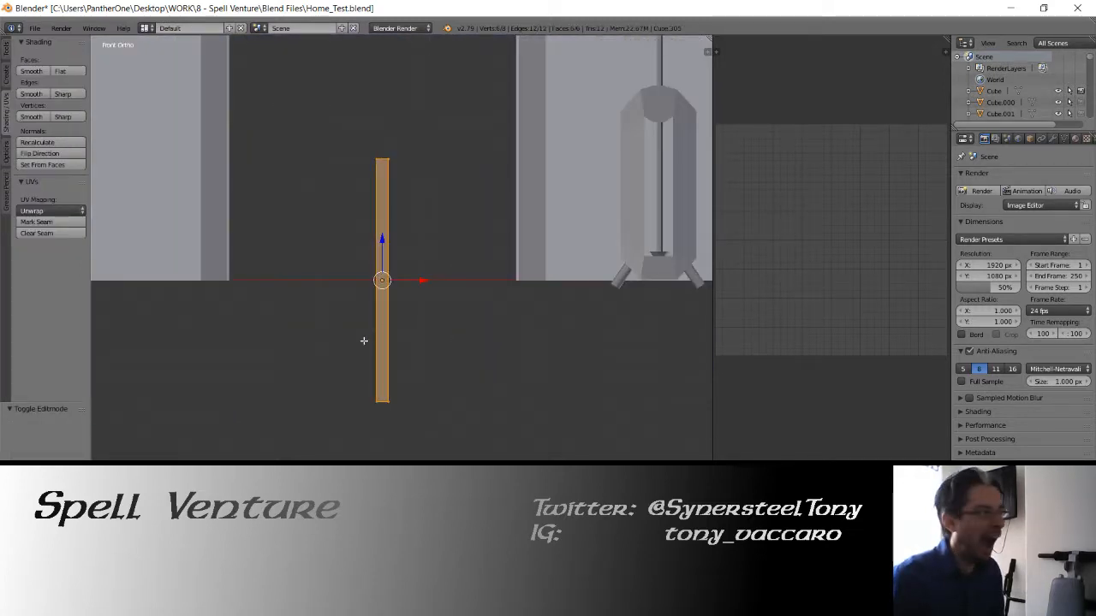
pyautogui.press('a')
pyautogui.moveTo(372, 337); pyautogui.dragTo(445, 403, button='middle')
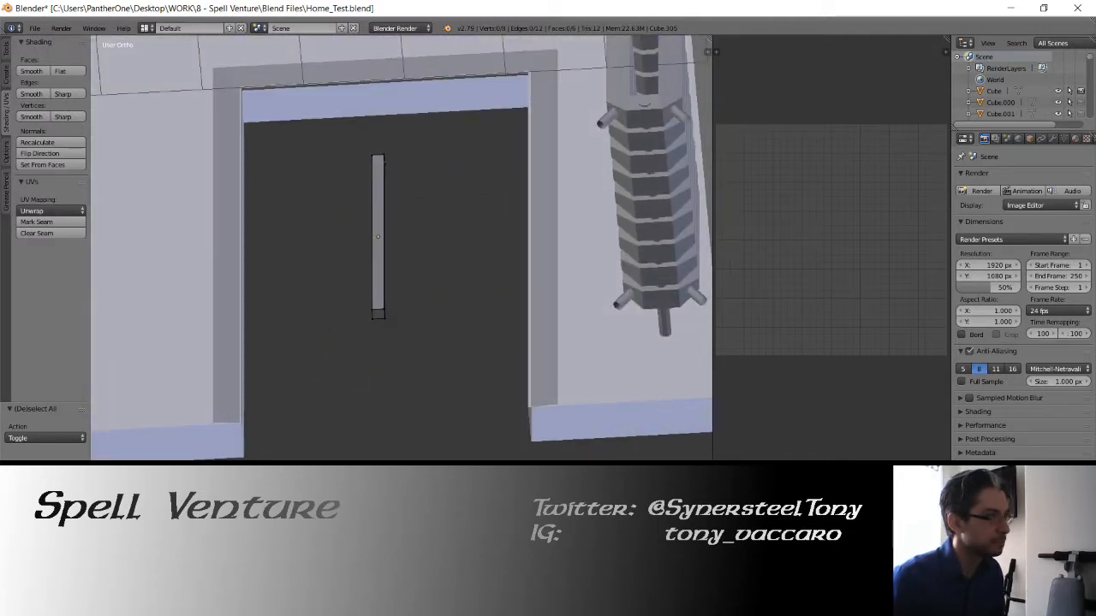
pyautogui.rightClick(379, 315)
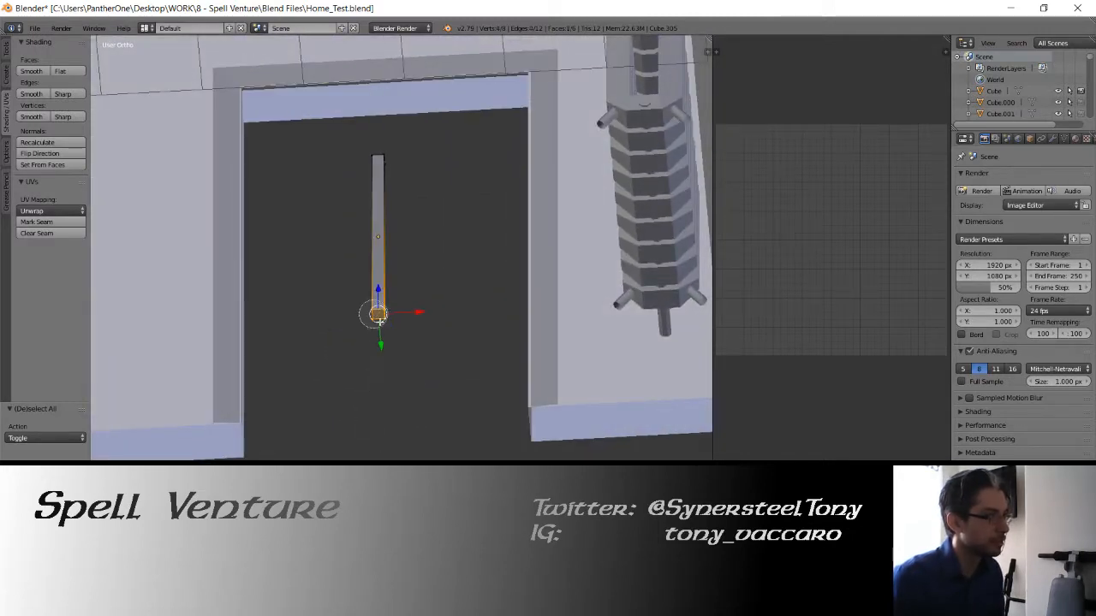
pyautogui.press('e')
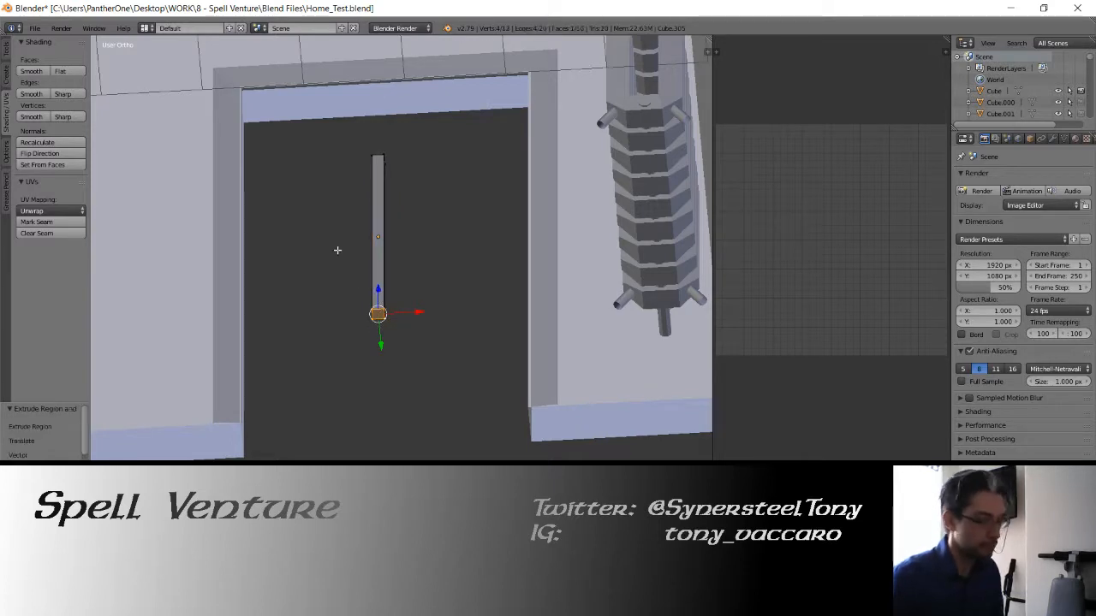
pyautogui.press('KP_1')
pyautogui.moveTo(382, 362); pyautogui.dragTo(380, 373)
pyautogui.keyDown('shift'); pyautogui.moveTo(374, 367); pyautogui.dragTo(382, 325, button='middle'); pyautogui.keyUp('shift')
# Select the rod's whole end segment in wireframe, extrude it and scale it by 2.7 into a wider block
pyautogui.press('z')
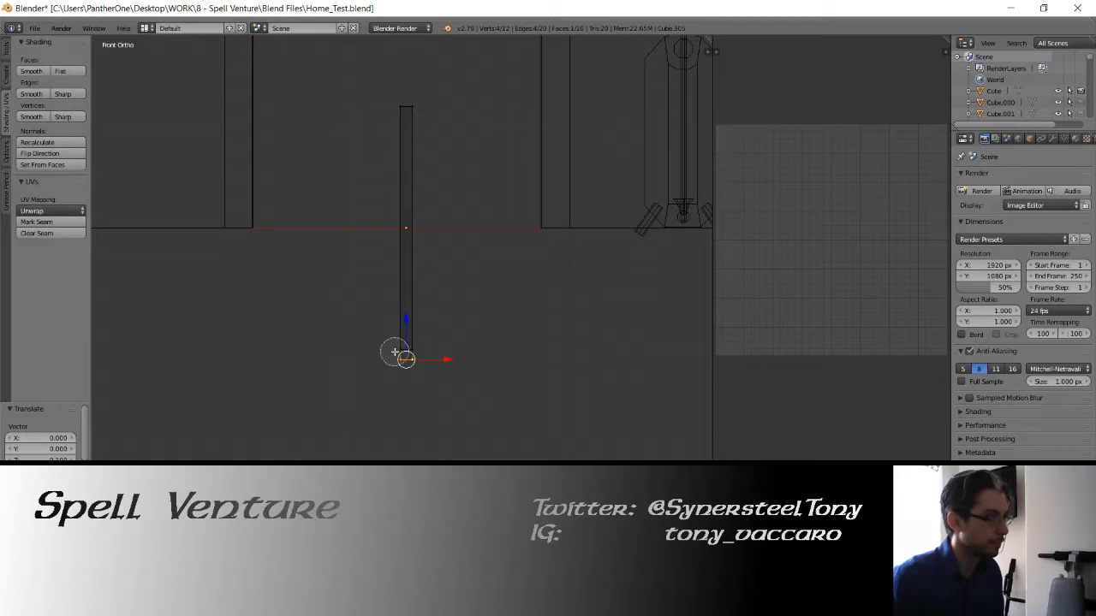
pyautogui.press('ctrl+KP_Add')
pyautogui.press('KP_7')
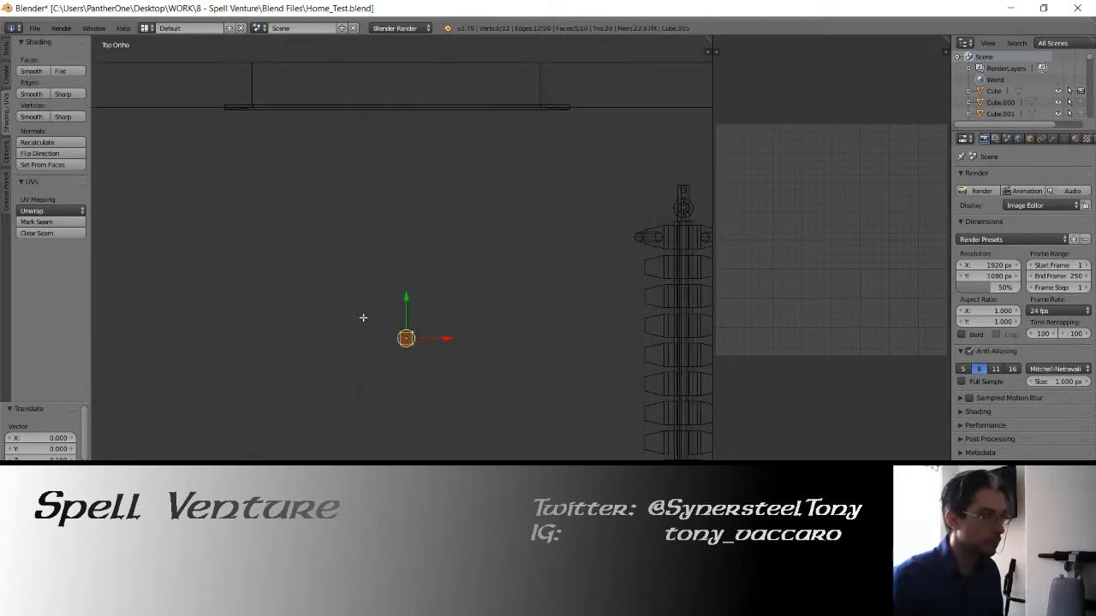
pyautogui.press('e')
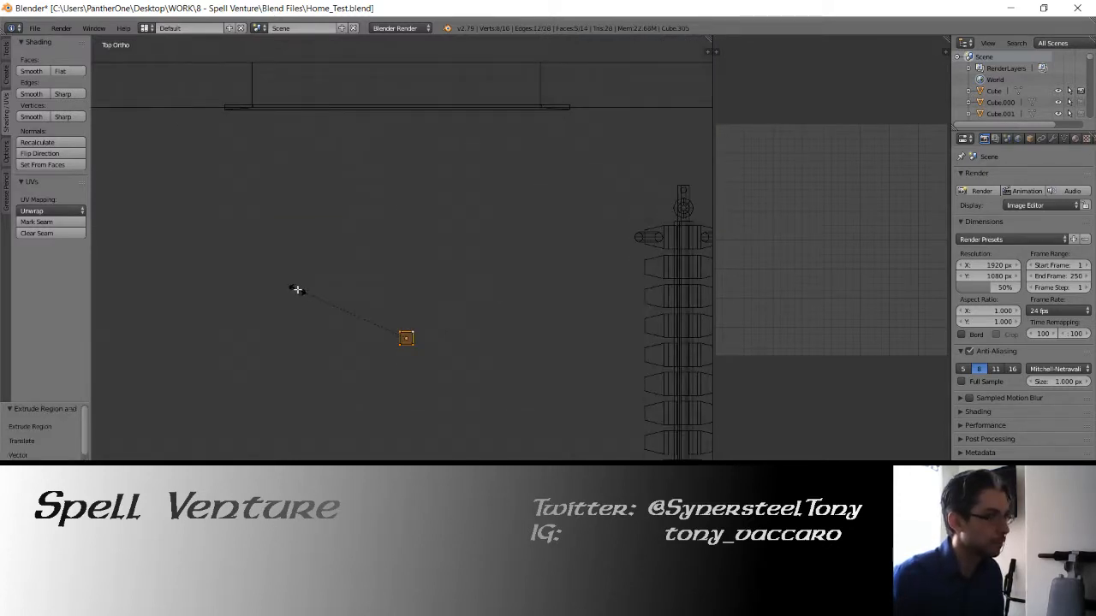
pyautogui.click(152, 208)
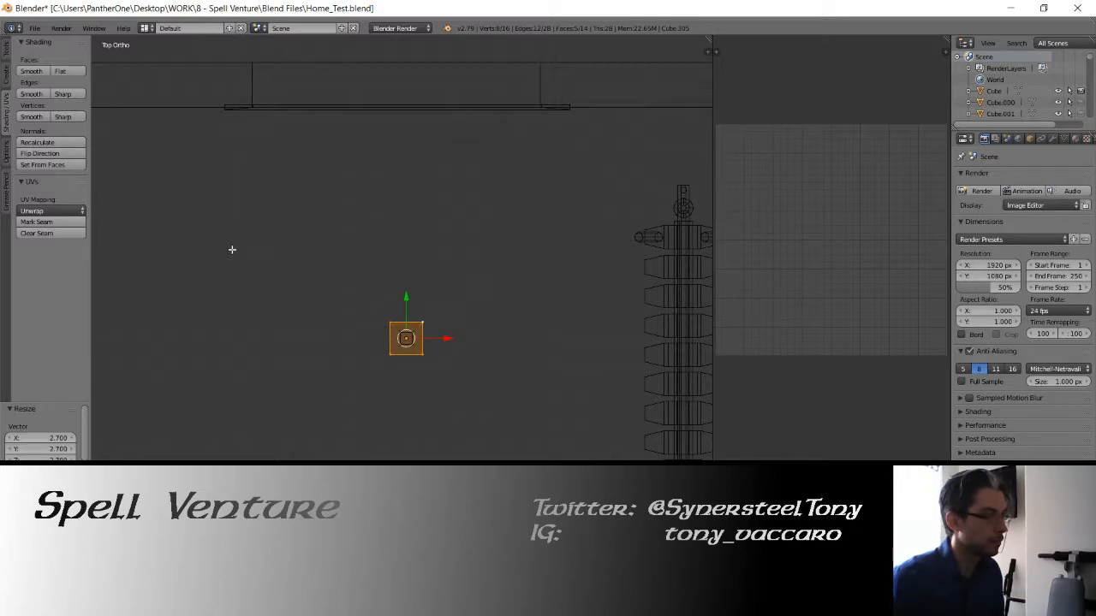
# Flatten the wider block along Z by a factor of 0.321 and shift it slightly down to the rod's lower end
pyautogui.press('KP_1')
pyautogui.press('s')
pyautogui.press('z')
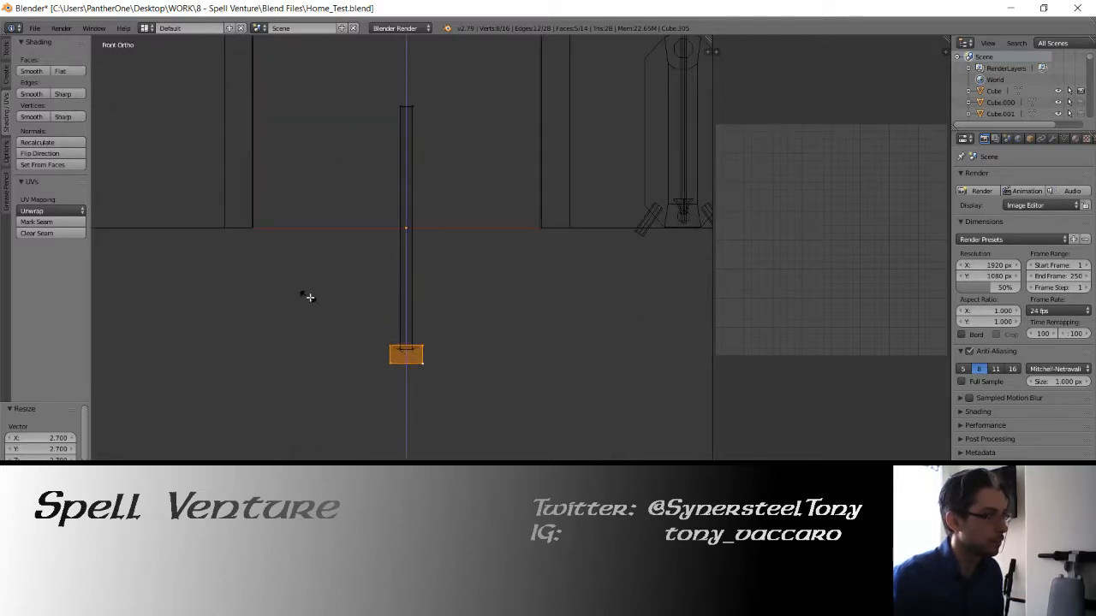
pyautogui.click(391, 340)
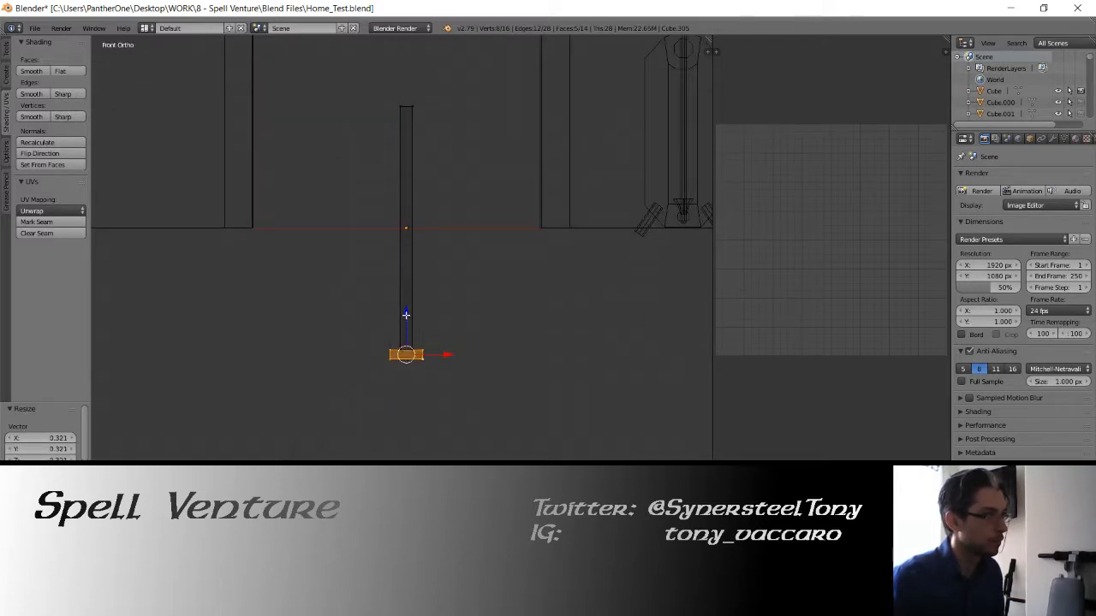
pyautogui.press('g')
pyautogui.press('z')
pyautogui.click(405, 321)
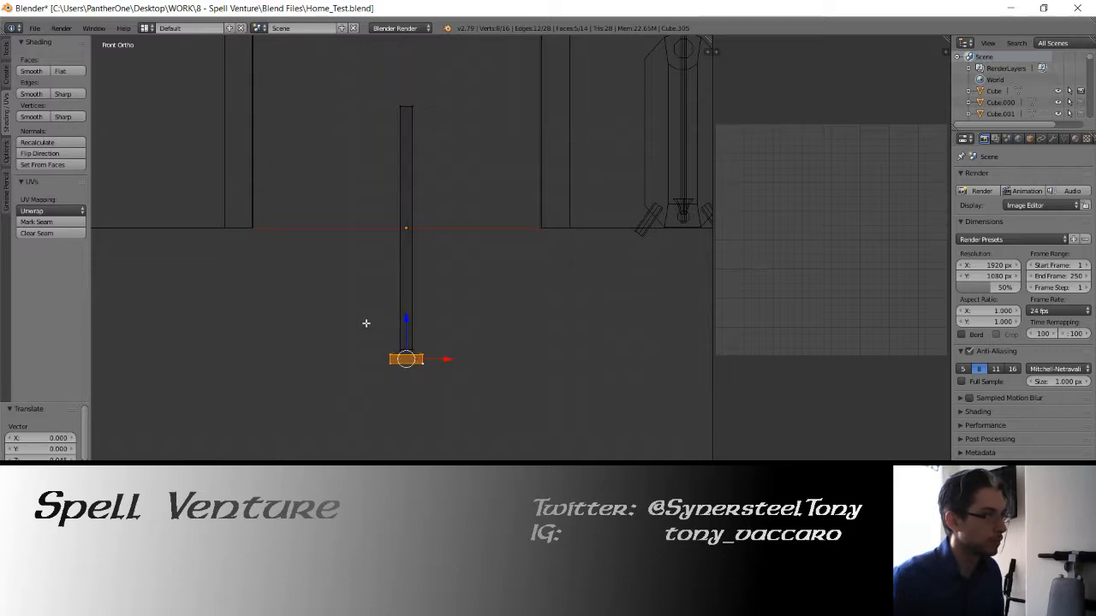
# Separate the wide flattened block at the rod's lower end from the rod as its own object
pyautogui.press('KP_7')
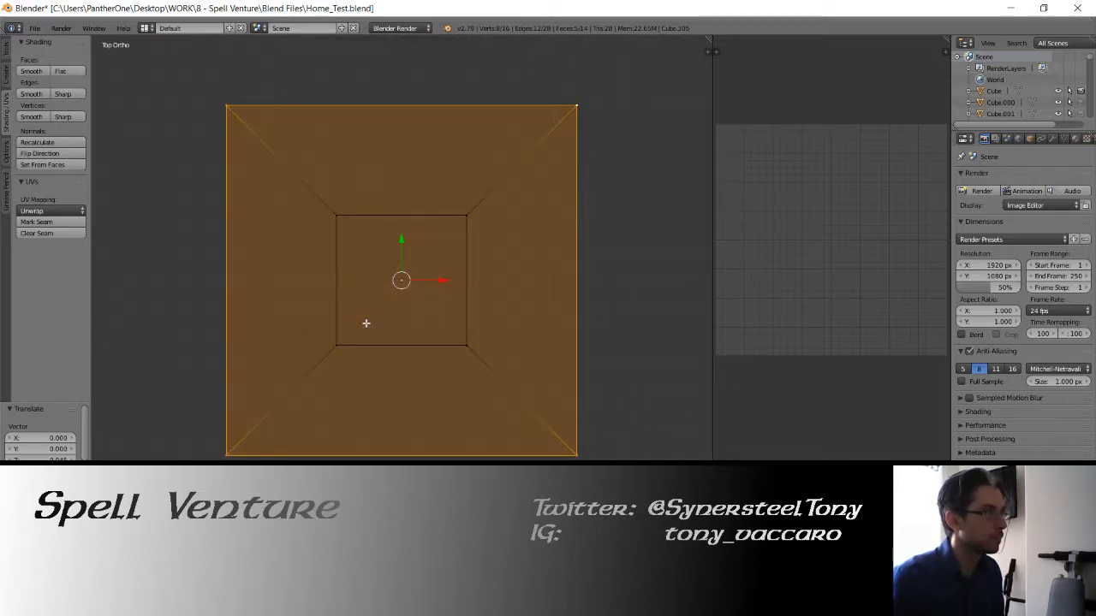
pyautogui.scroll(-5, 366, 323)
pyautogui.moveTo(349, 301); pyautogui.dragTo(395, 274, button='middle')
pyautogui.press('a')
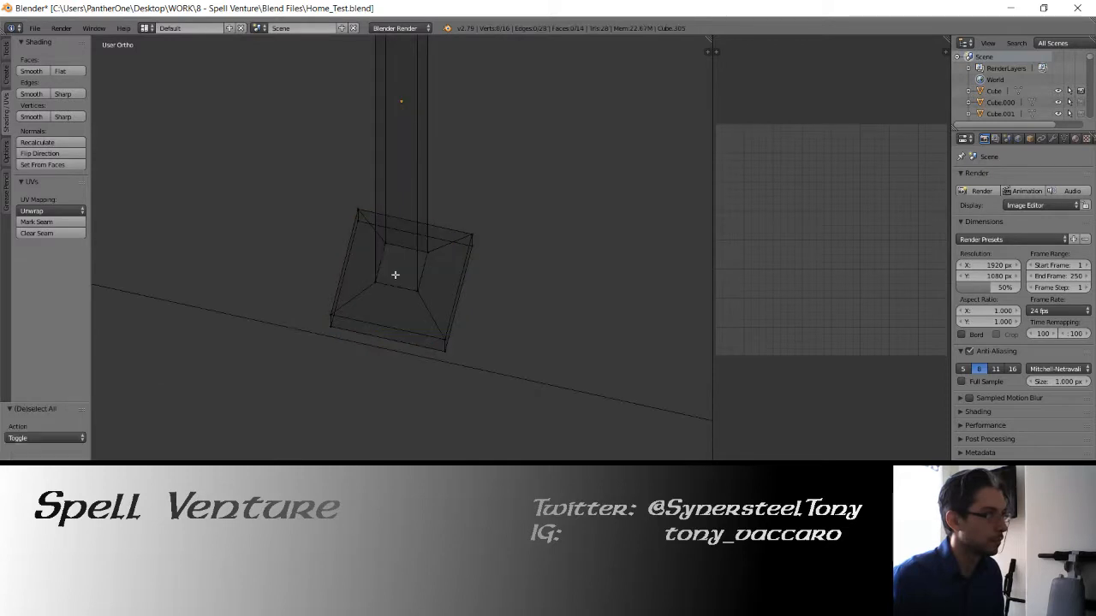
pyautogui.press('Tab')
pyautogui.press('Tab')
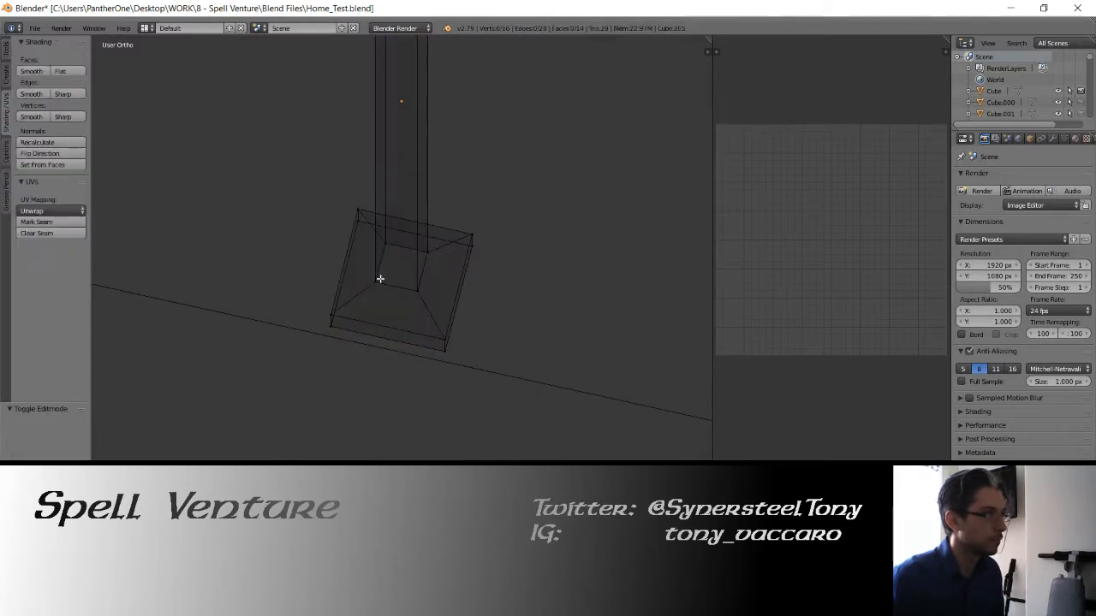
pyautogui.rightClick(332, 320)
pyautogui.keyDown('shift'); pyautogui.rightClick(358, 210); pyautogui.keyUp('shift')
pyautogui.keyDown('shift'); pyautogui.rightClick(470, 237); pyautogui.keyUp('shift')
pyautogui.keyDown('shift'); pyautogui.rightClick(445, 348); pyautogui.keyUp('shift')
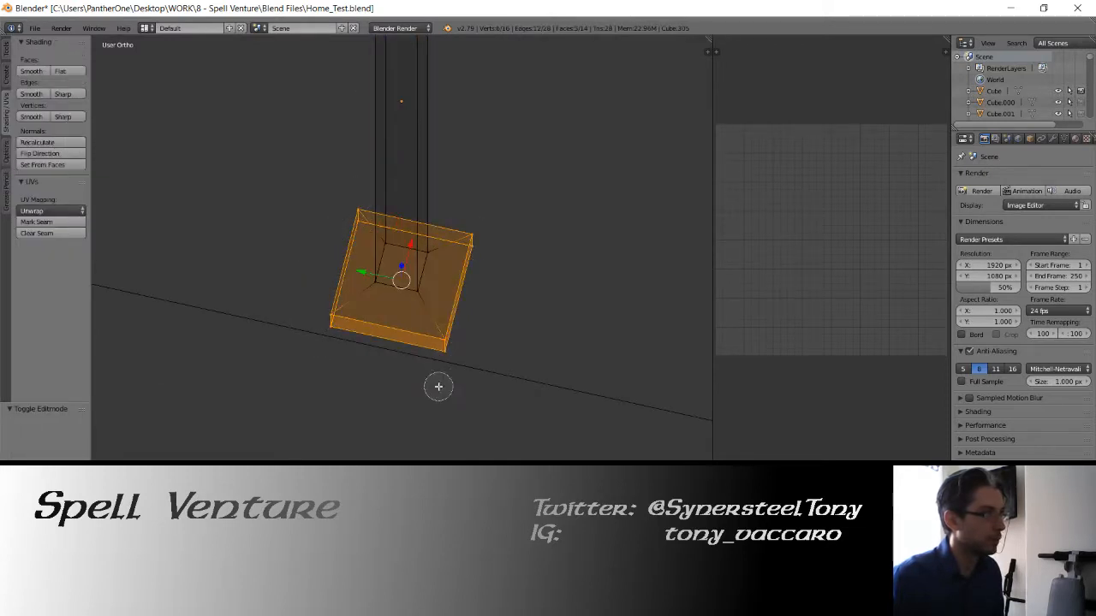
pyautogui.moveTo(514, 314); pyautogui.dragTo(392, 256, button='middle')
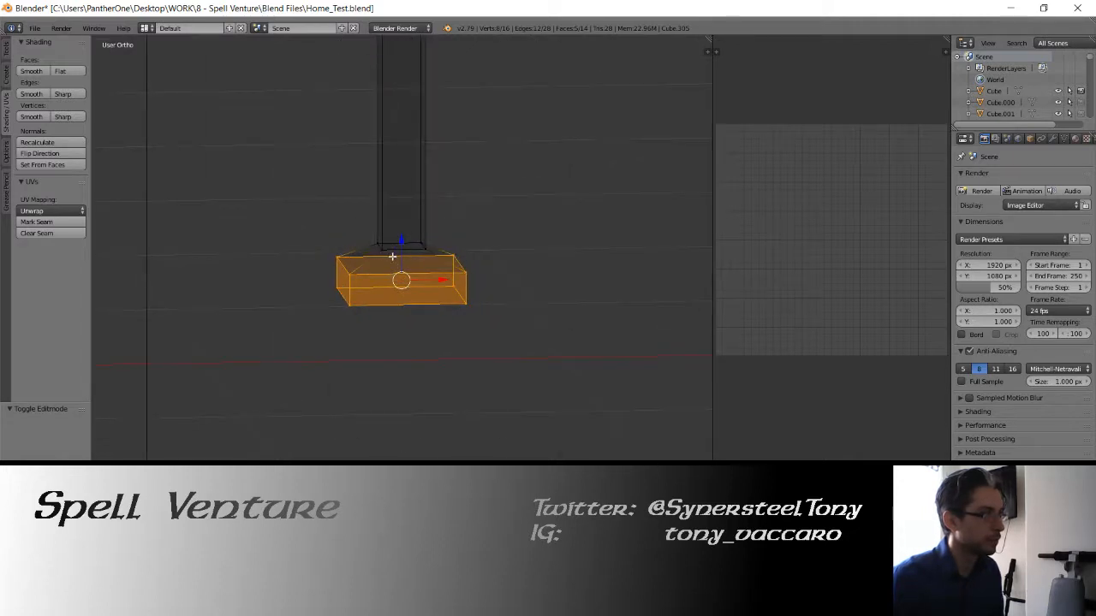
pyautogui.press('c')
pyautogui.moveTo(365, 247); pyautogui.dragTo(443, 247)
pyautogui.rightClick(444, 247)
pyautogui.hotkey('alt', 'm')
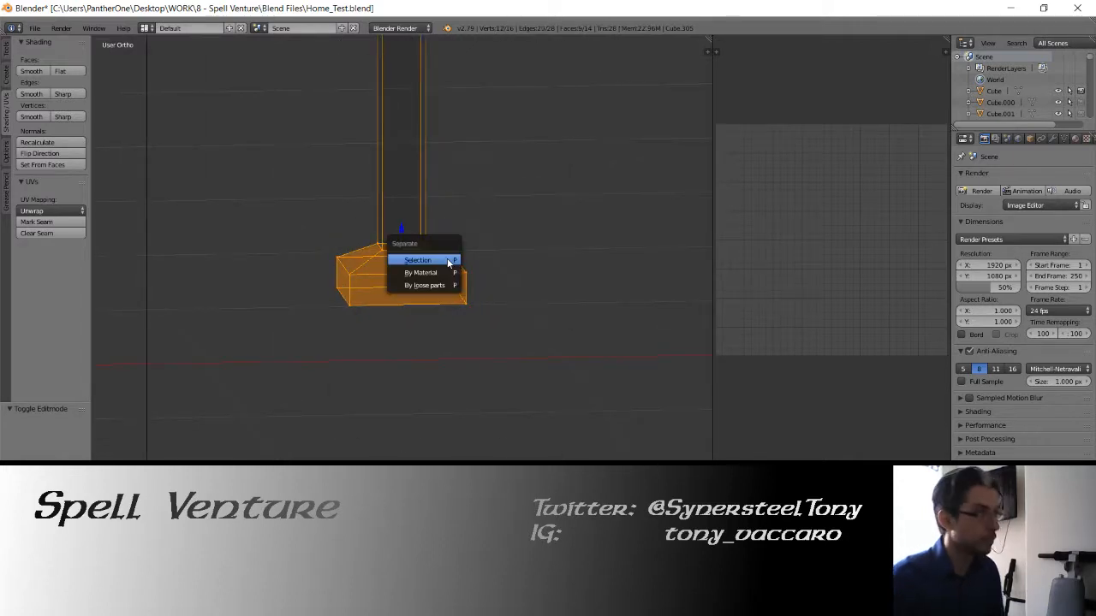
pyautogui.click(430, 270)
pyautogui.press('a')
pyautogui.press('Tab')
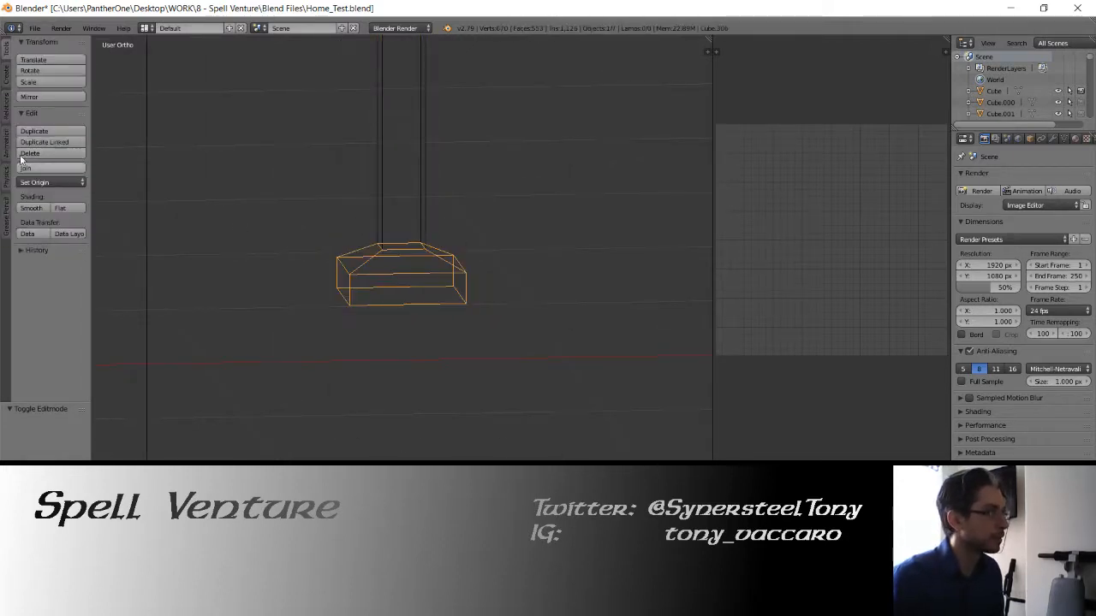
# Set the separated block's origin to its geometry and add centred loop cuts through it in both horizontal directions
pyautogui.click(36, 183)
pyautogui.click(69, 211)
pyautogui.press('Tab')
pyautogui.moveTo(347, 264)
pyautogui.mouseDown(button='middle')
pyautogui.moveTo(354, 247)
pyautogui.moveTo(422, 288)
pyautogui.moveTo(360, 264)
pyautogui.mouseUp(button='middle')
pyautogui.click(423, 287)
pyautogui.rightClick(423, 287)
pyautogui.press('a')
pyautogui.hotkey('ctrl', 'r')
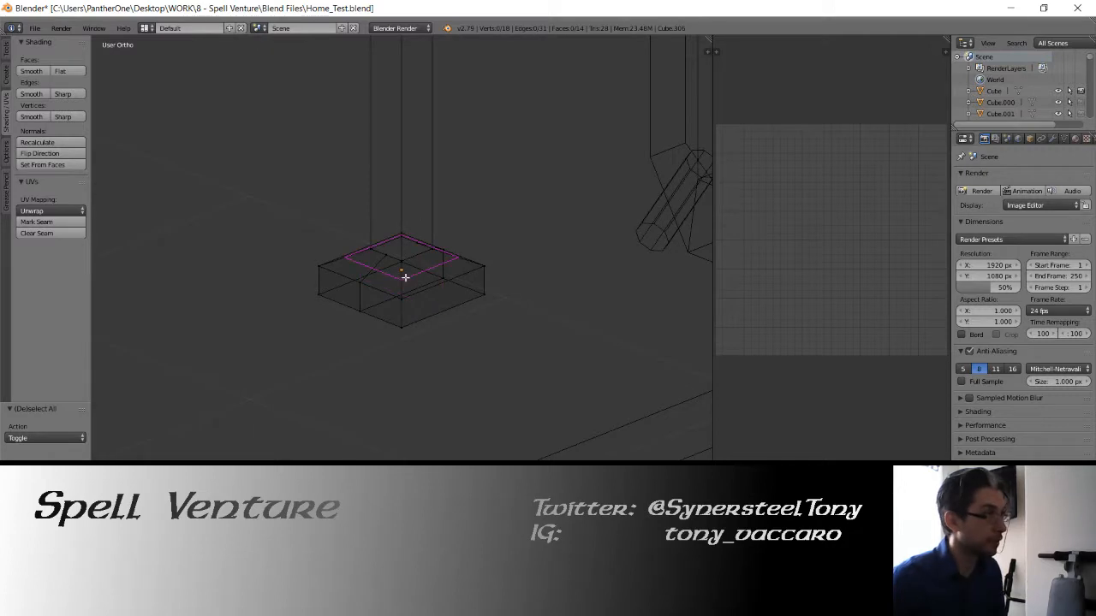
pyautogui.click(435, 297)
pyautogui.press('a')
pyautogui.moveTo(382, 311); pyautogui.dragTo(408, 316, button='middle')
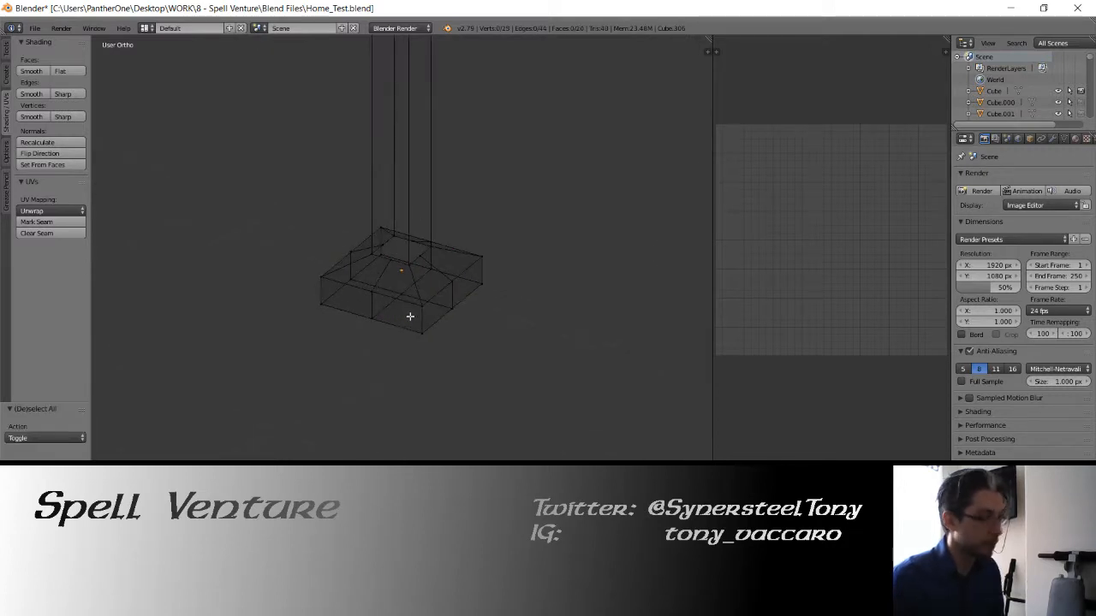
# Select the midpoints of the block's four sides and scale them by 1.3 along X and Y into an octagonal outline
pyautogui.press('KP_7')
pyautogui.press('c')
pyautogui.click(338, 281)
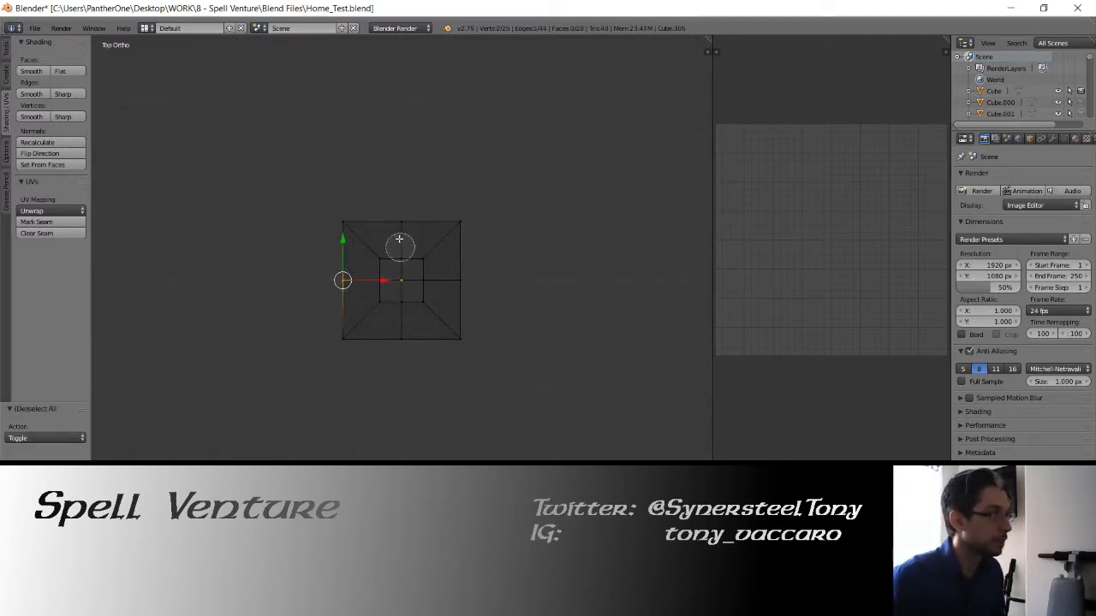
pyautogui.click(403, 222)
pyautogui.click(464, 276)
pyautogui.click(415, 338)
pyautogui.press('Escape')
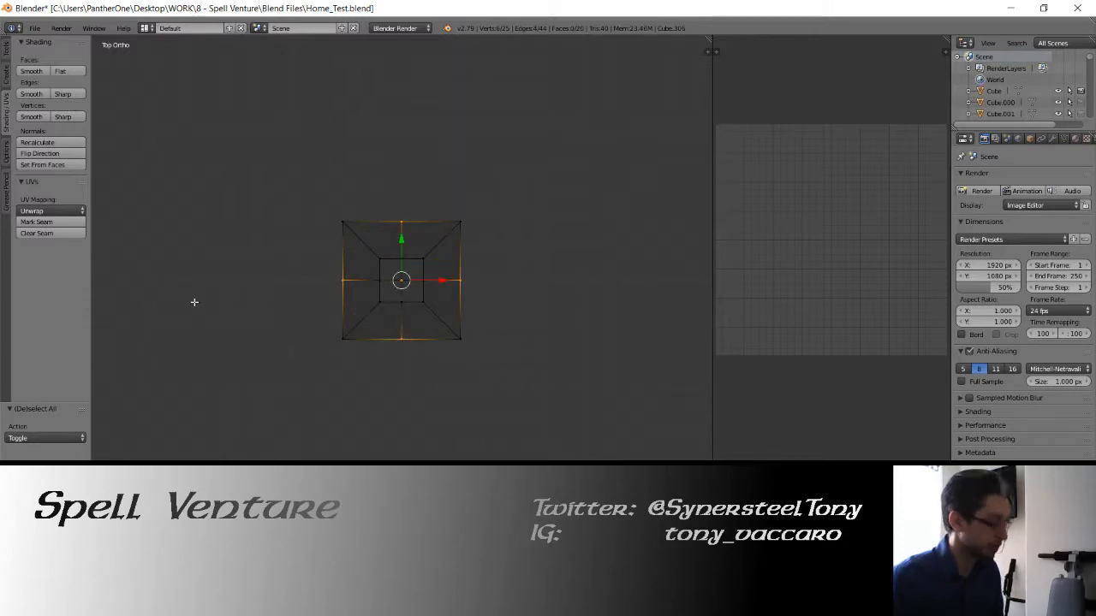
pyautogui.press('s')
pyautogui.press('x')
pyautogui.click(129, 286)
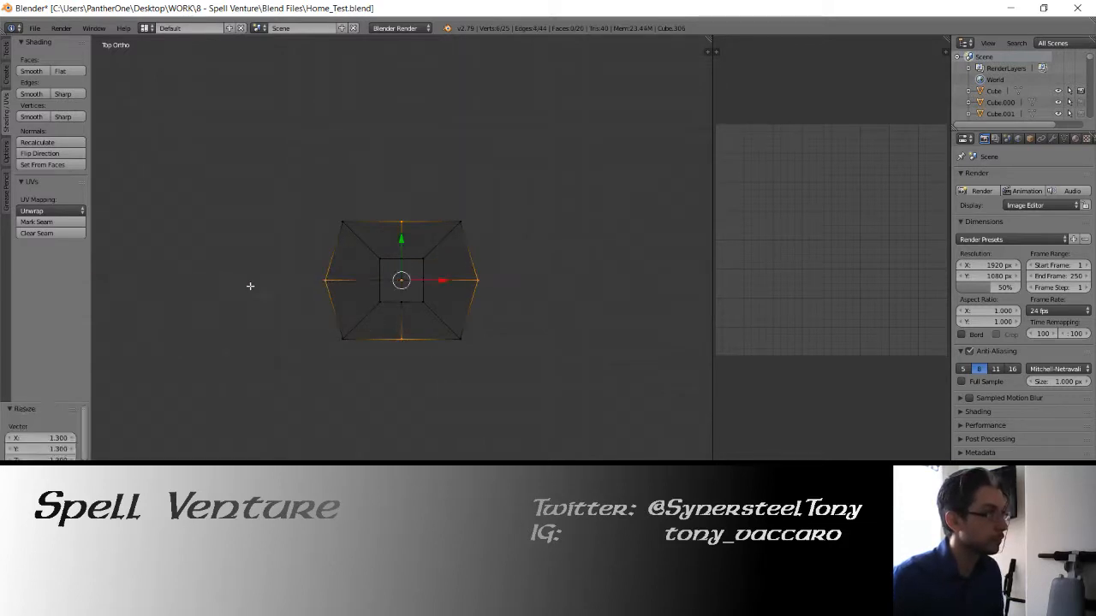
pyautogui.press('y')
pyautogui.click(225, 283)
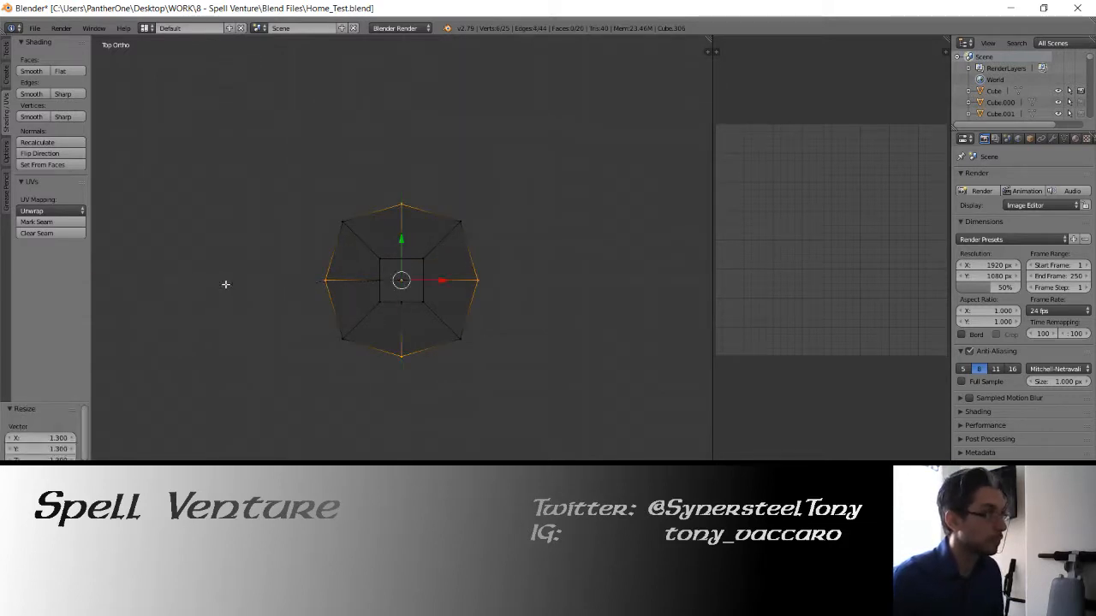
# Examine the octagonal end block under the rod in shaded perspective from several angles
pyautogui.moveTo(225, 283); pyautogui.dragTo(454, 325, button='middle')
pyautogui.press('Tab')
pyautogui.scroll(6, 416, 338)
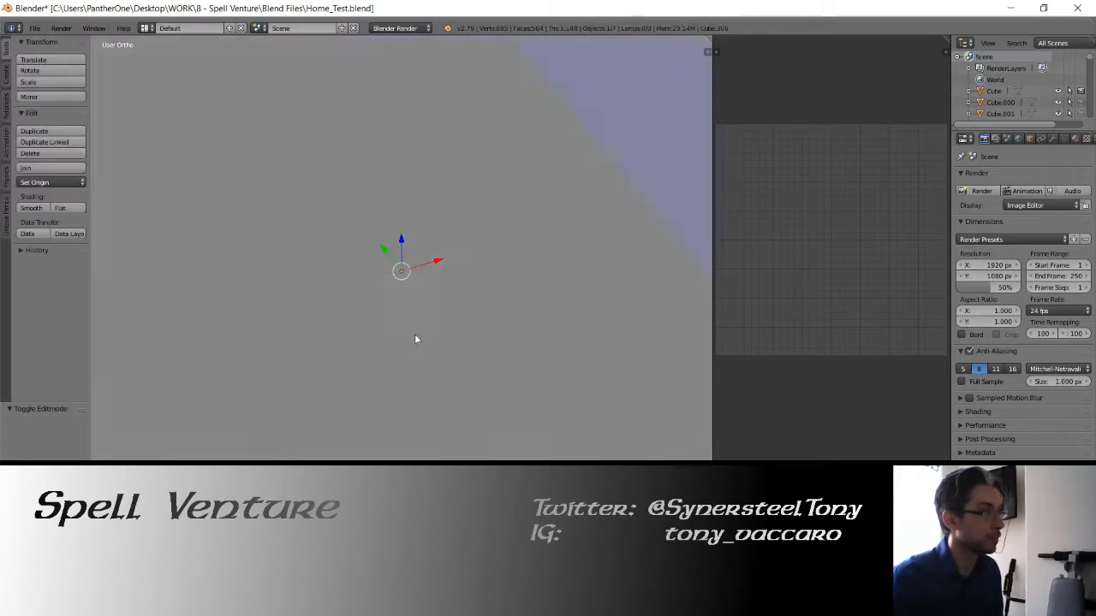
pyautogui.scroll(-5, 493, 351)
pyautogui.scroll(2, 493, 350)
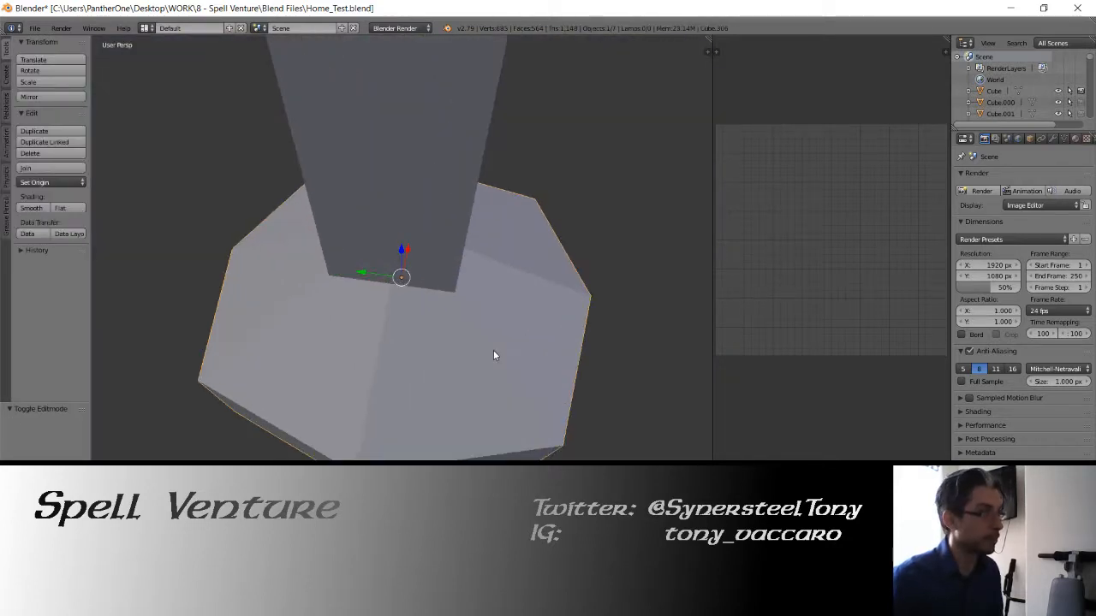
pyautogui.scroll(-2, 493, 350)
pyautogui.press('KP_5')
pyautogui.scroll(-2, 418, 314)
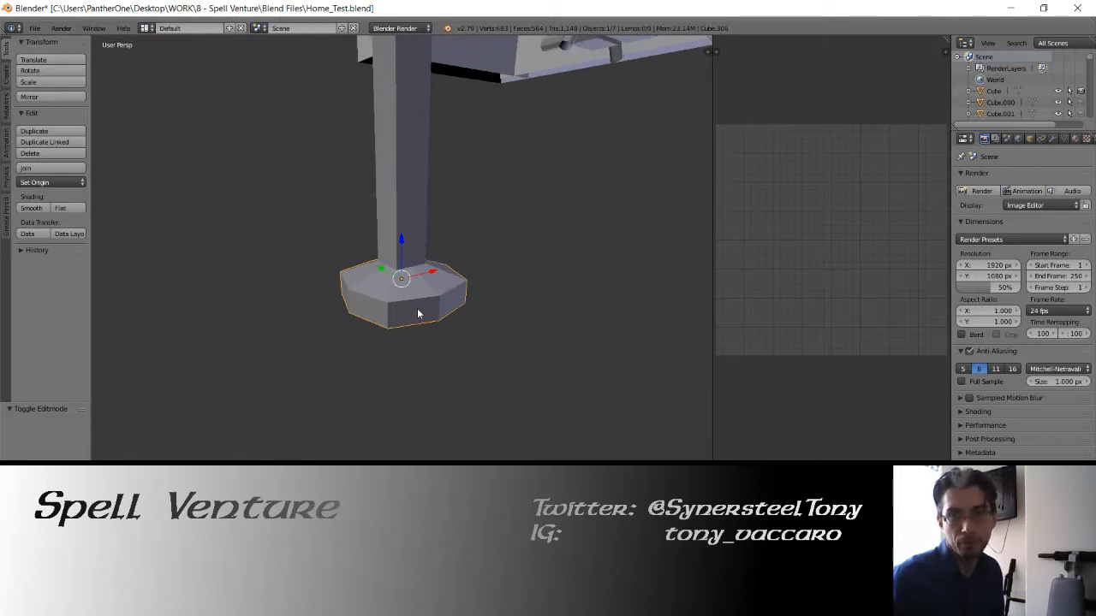
pyautogui.moveTo(418, 304); pyautogui.dragTo(518, 337, button='middle')
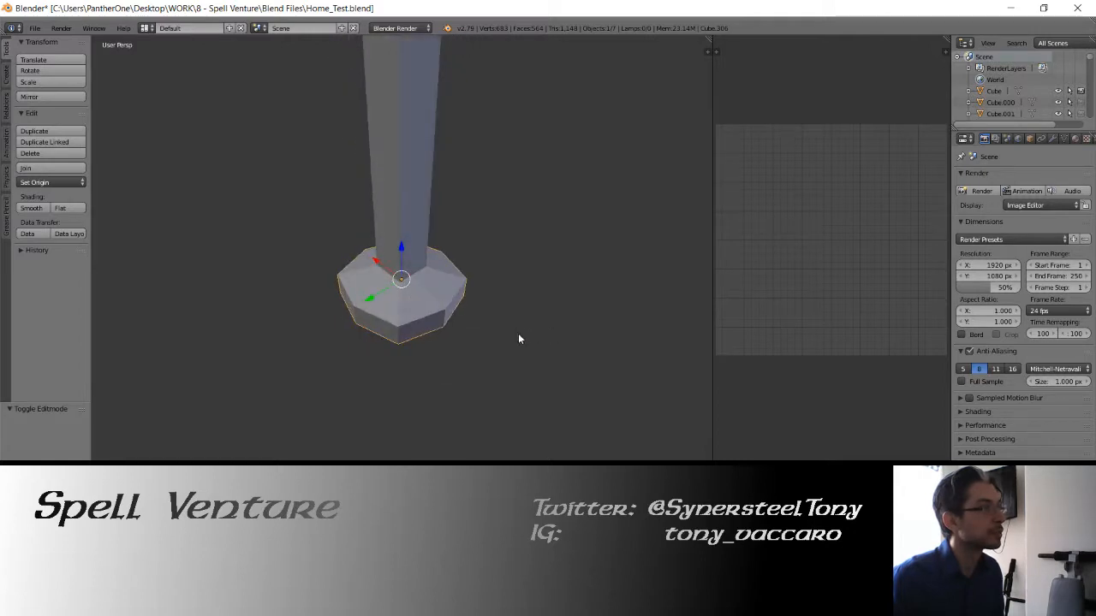
pyautogui.moveTo(452, 326); pyautogui.dragTo(428, 355, button='middle')
pyautogui.scroll(-4, 426, 353)
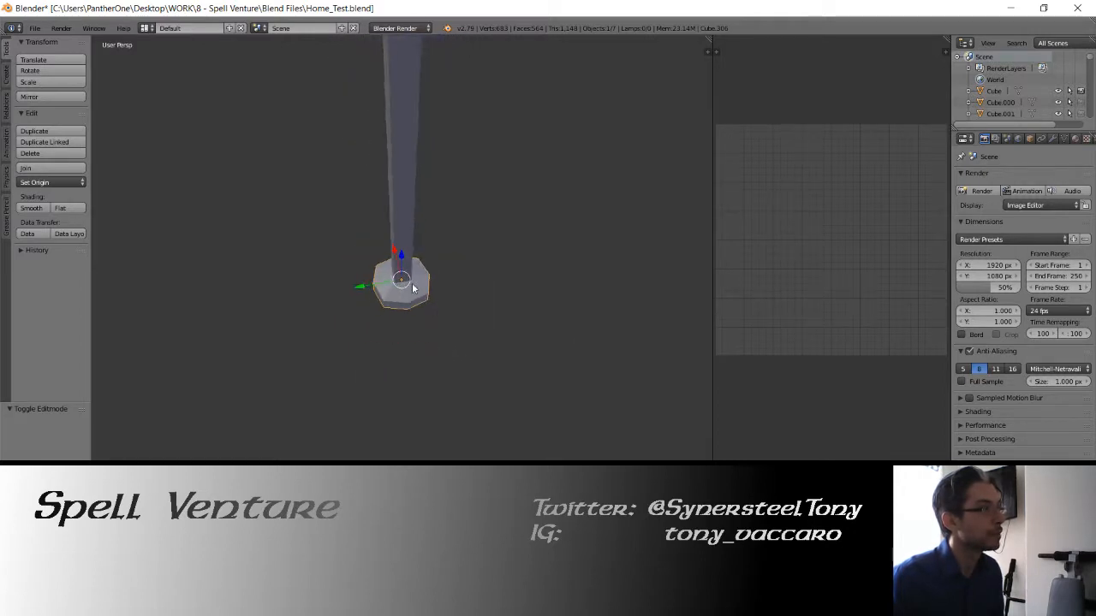
# Add a cylinder mesh with 5 vertices
pyautogui.hotkey('shift', 'a')
pyautogui.moveTo(406, 282)
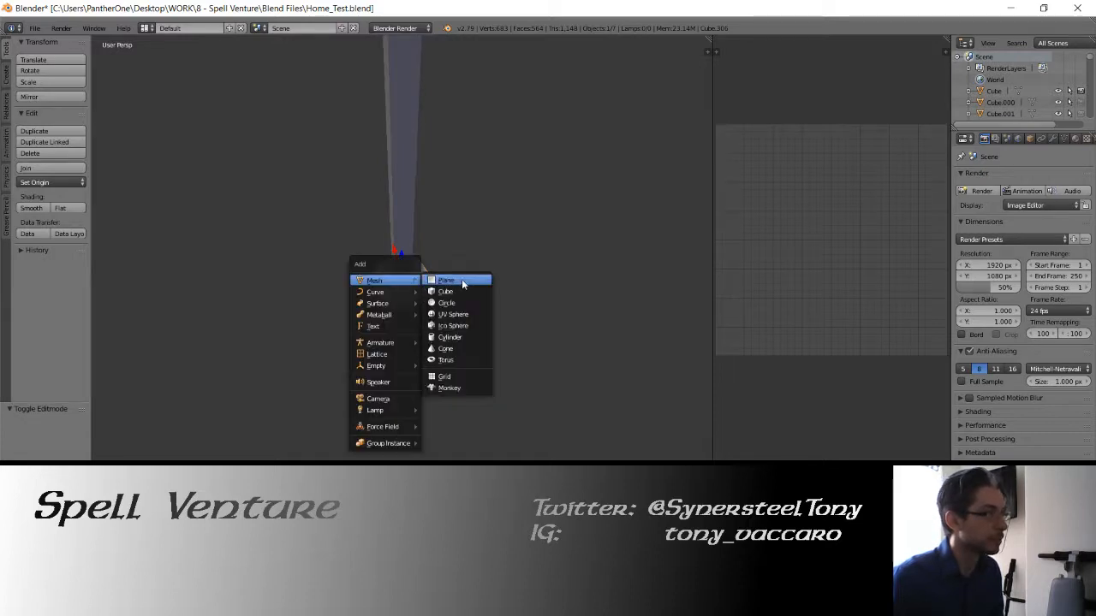
pyautogui.click(460, 338)
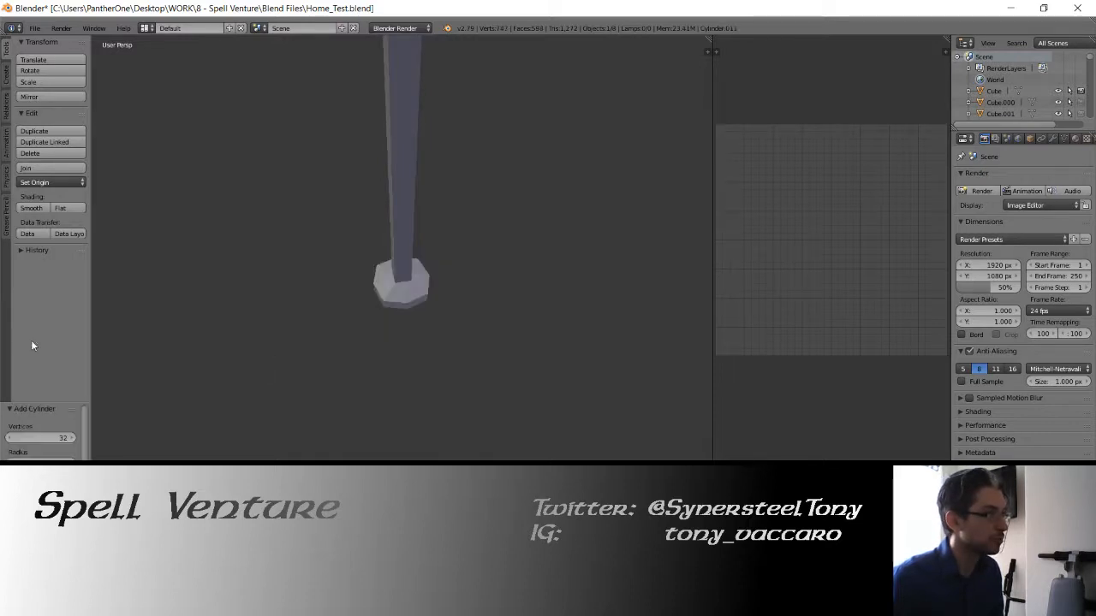
pyautogui.click(38, 436)
pyautogui.write('5')
pyautogui.press('Return')
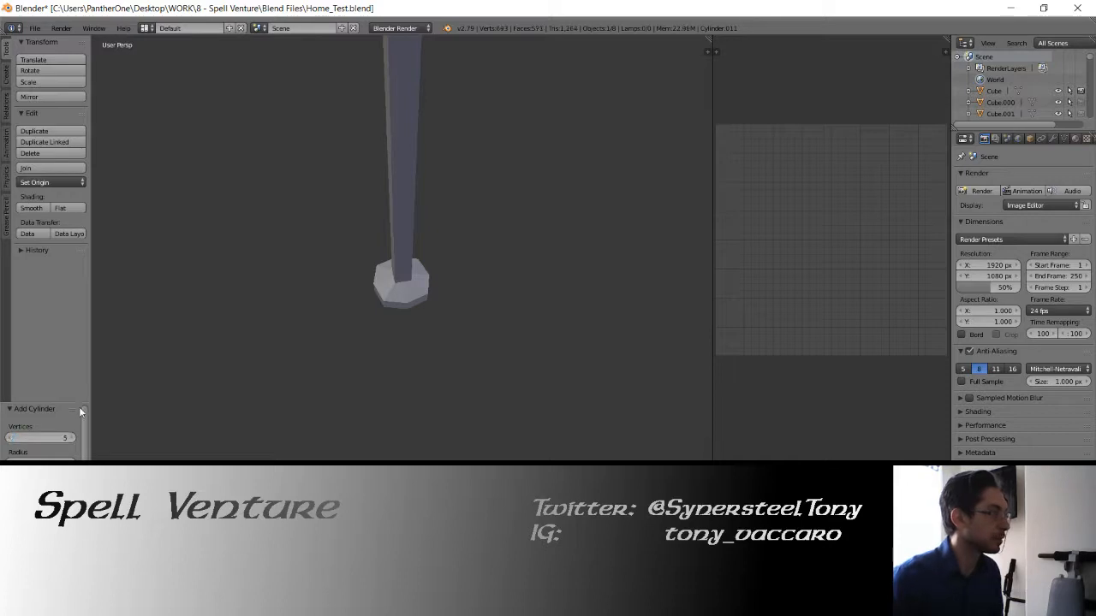
# Move the pentagonal cylinder along X and 10 units along Y in the top view, close to the hanging rod
pyautogui.press('KP_Decimal')
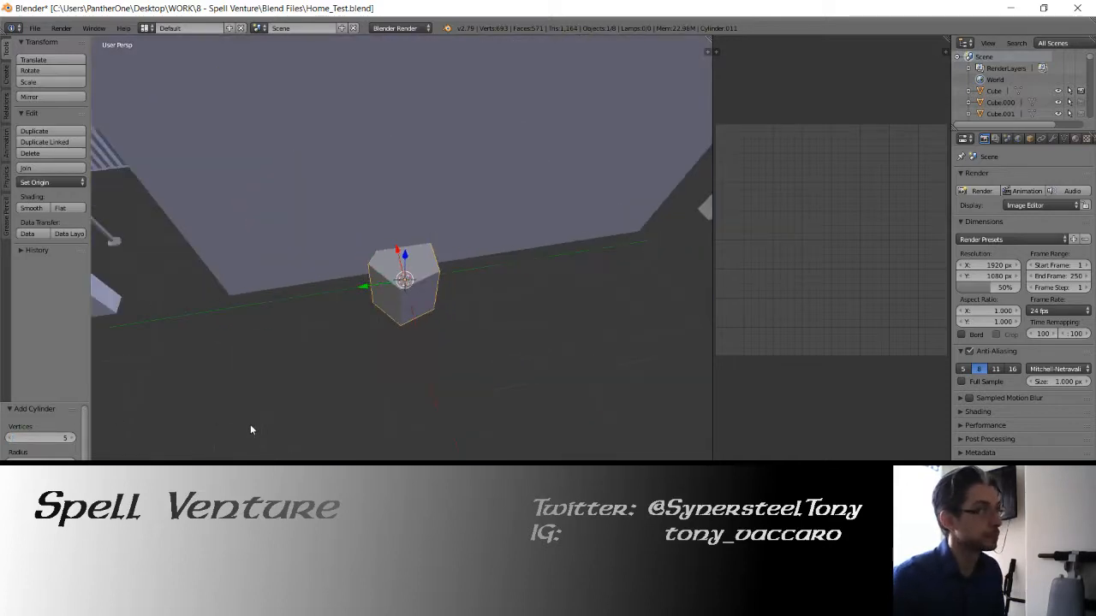
pyautogui.press('z')
pyautogui.press('KP_7')
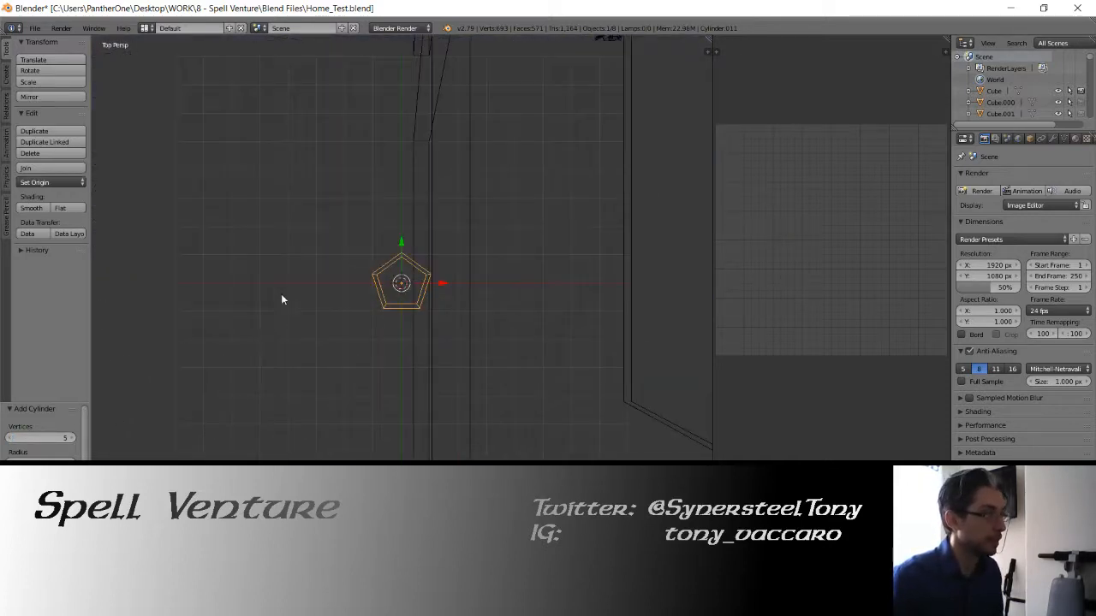
pyautogui.keyDown('shift'); pyautogui.moveTo(406, 205); pyautogui.dragTo(295, 368, button='middle'); pyautogui.keyUp('shift')
pyautogui.moveTo(325, 431); pyautogui.dragTo(439, 447)
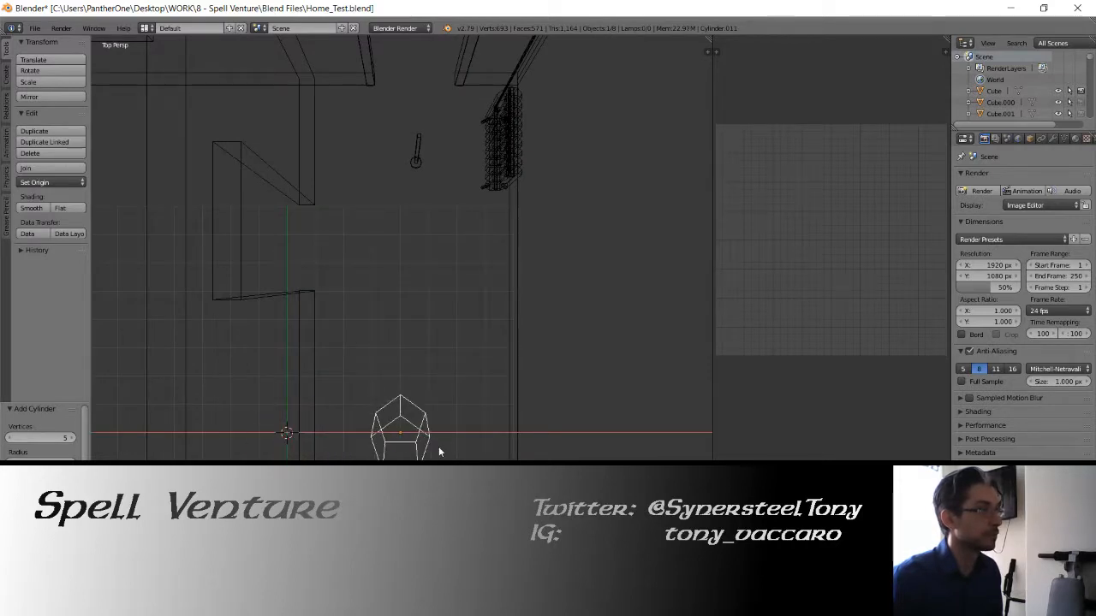
pyautogui.keyDown('ctrl'); pyautogui.moveTo(399, 396); pyautogui.dragTo(426, 101); pyautogui.keyUp('ctrl')
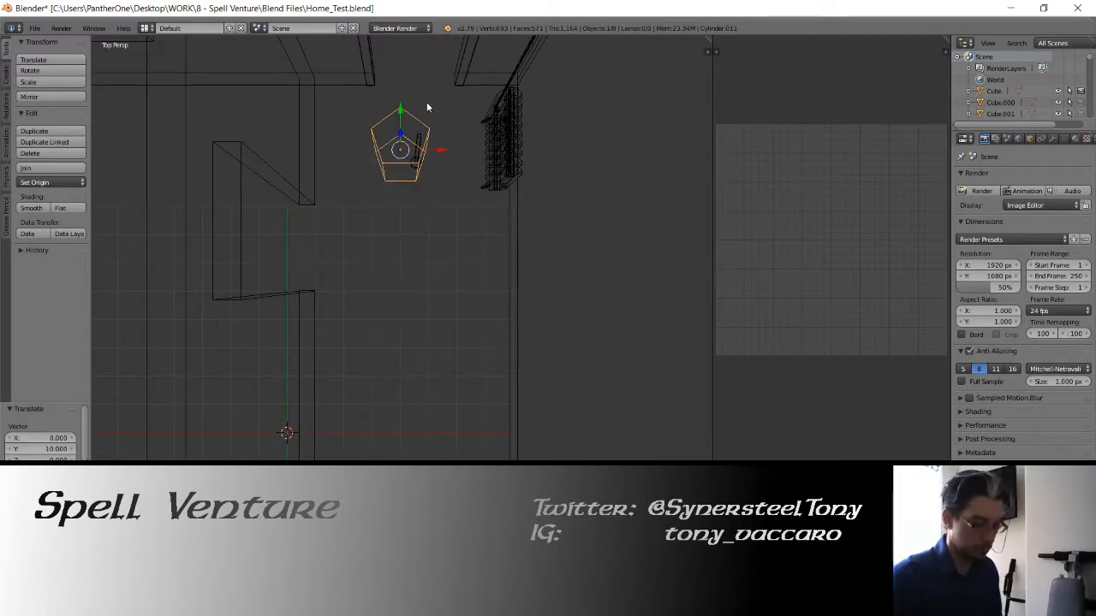
# Centre the pentagonal cylinder on the rod by moving it 0.6 along X in the orthographic top view
pyautogui.press('KP_5')
pyautogui.press('KP_Decimal')
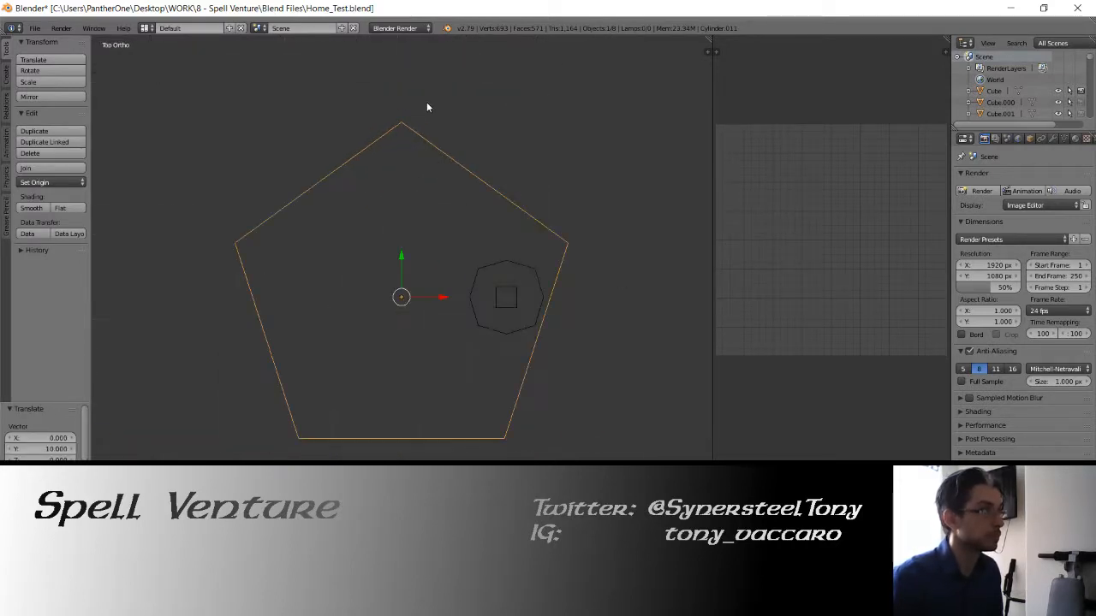
pyautogui.press('g')
pyautogui.press('x')
pyautogui.click(545, 291)
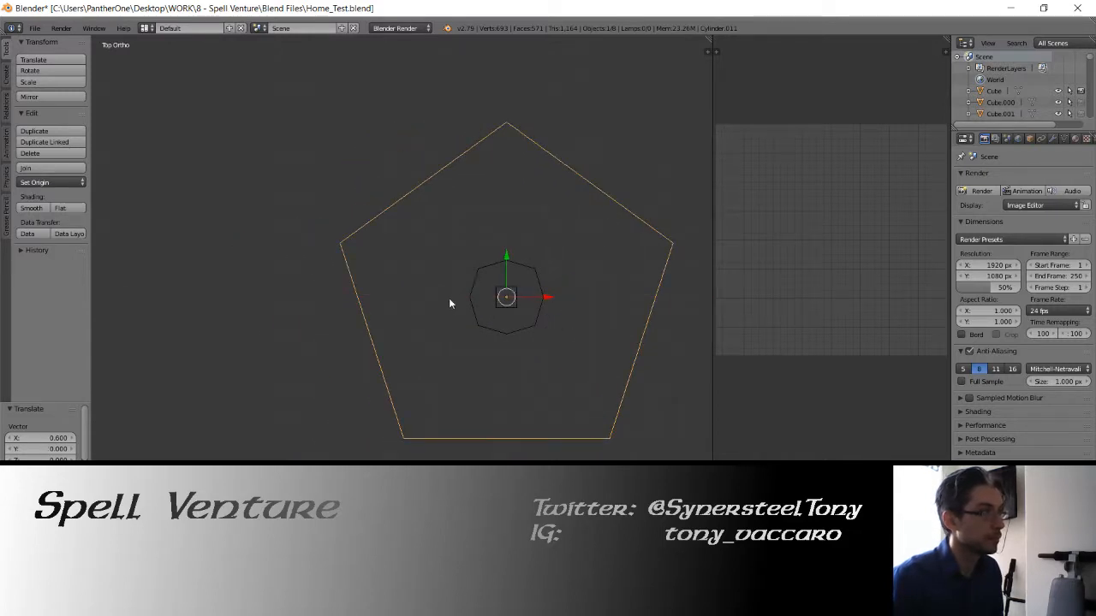
# Scale the pentagonal cylinder by 0.1 and again by 2, and delete the octagonal block around it
pyautogui.keyDown('shift'); pyautogui.moveTo(448, 298); pyautogui.dragTo(323, 302, button='middle'); pyautogui.keyUp('shift')
pyautogui.write('s.1')
pyautogui.press('Return')
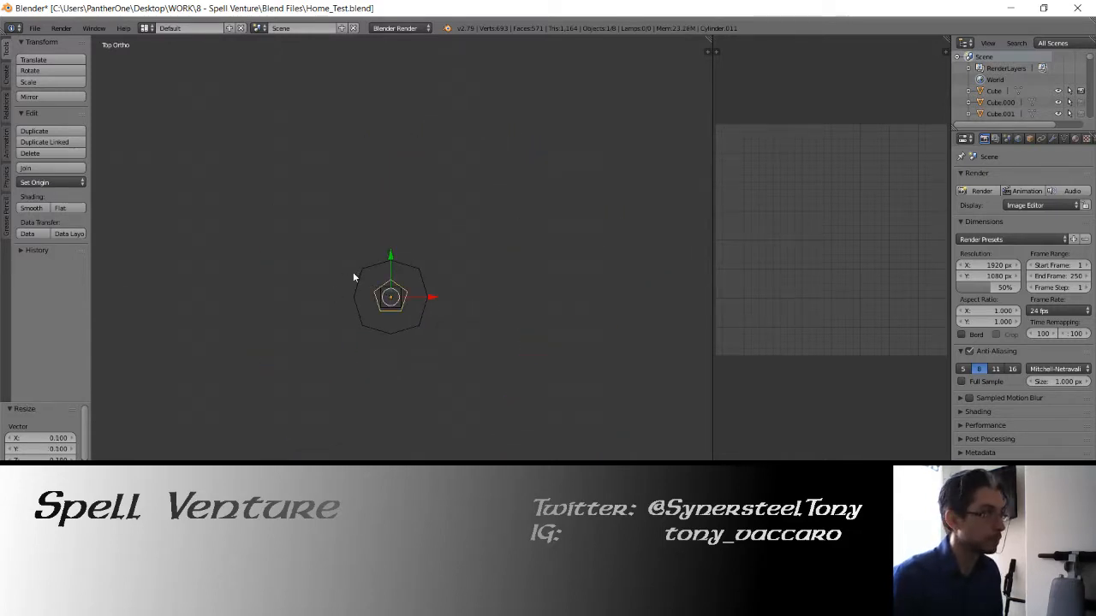
pyautogui.write('s2')
pyautogui.press('Return')
pyautogui.rightClick(353, 272)
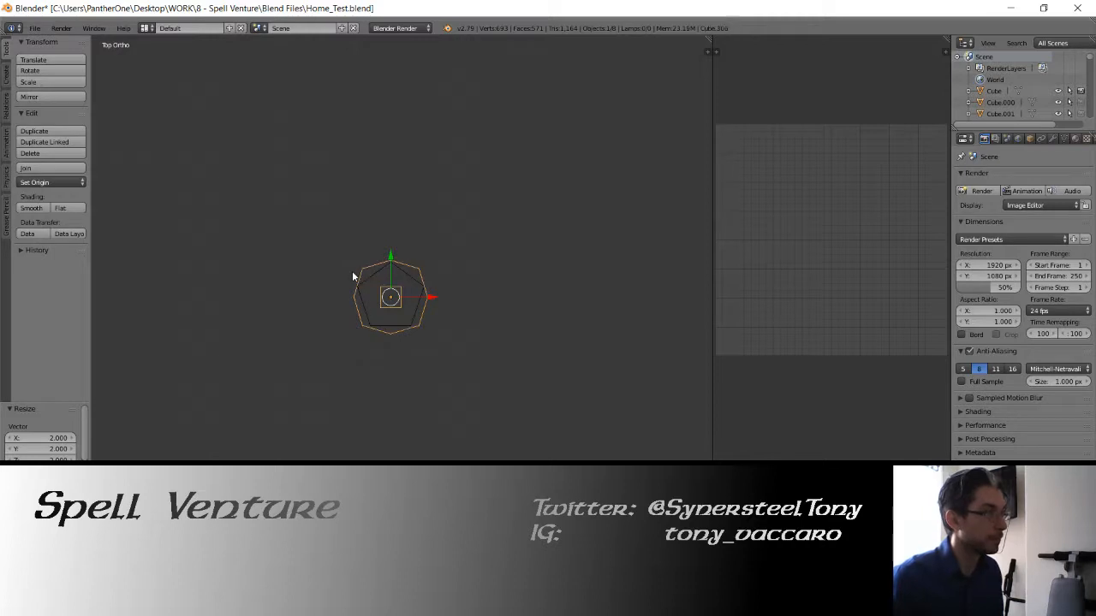
pyautogui.press('Delete')
# Flatten the pentagonal cylinder by scaling it along Z by 0.5 twice
pyautogui.rightClick(366, 295)
pyautogui.moveTo(365, 296); pyautogui.dragTo(404, 211, button='middle')
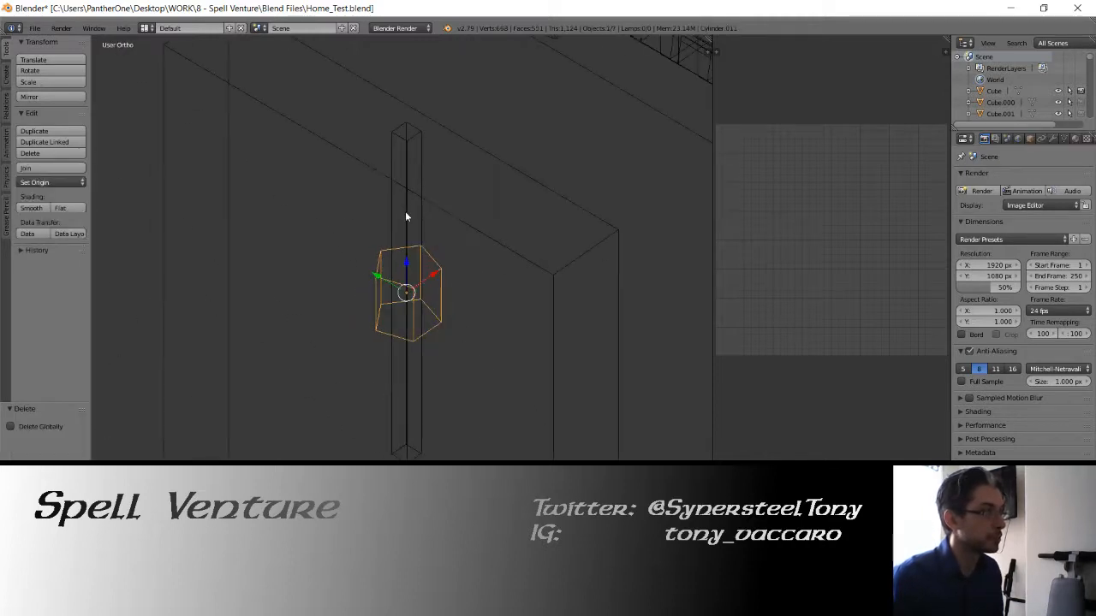
pyautogui.write('sz')
pyautogui.write('.5')
pyautogui.press('Return')
pyautogui.write('s')
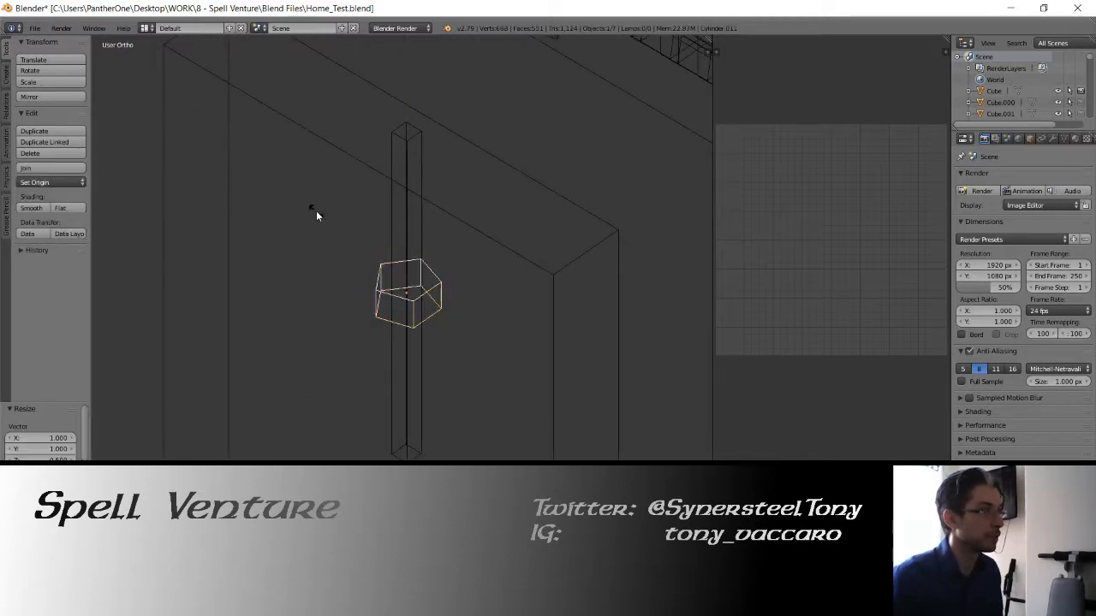
pyautogui.write('z.5')
pyautogui.press('Return')
# Move the flattened cylinder straight down along Z to the rod's lower end in the front view
pyautogui.press('KP_1')
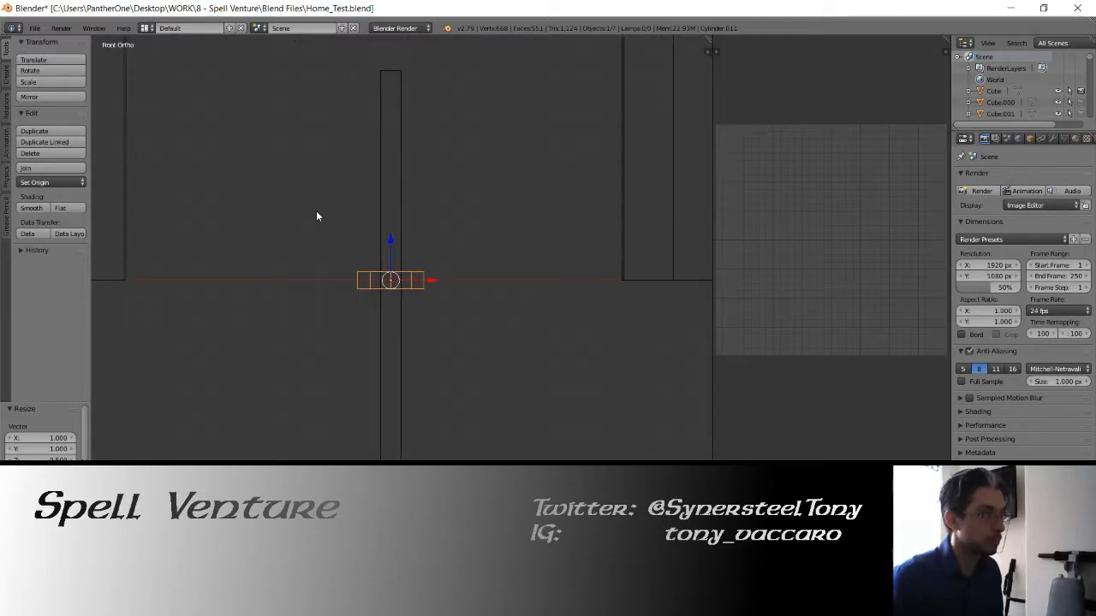
pyautogui.press('g')
pyautogui.press('z')
pyautogui.click(391, 453)
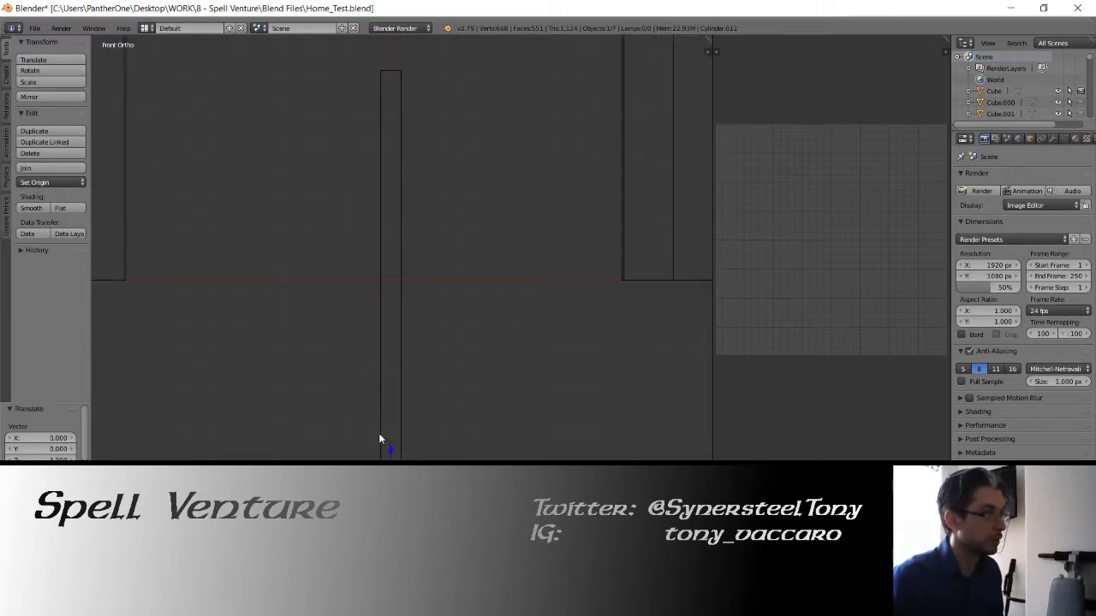
# Thicken the cylinder along Z by a factor of 1.349 and shift it slightly down so it sits under the rod's end
pyautogui.keyDown('shift'); pyautogui.moveTo(381, 427); pyautogui.dragTo(395, 289, button='middle'); pyautogui.keyUp('shift')
pyautogui.press('s')
pyautogui.press('z')
pyautogui.click(345, 333)
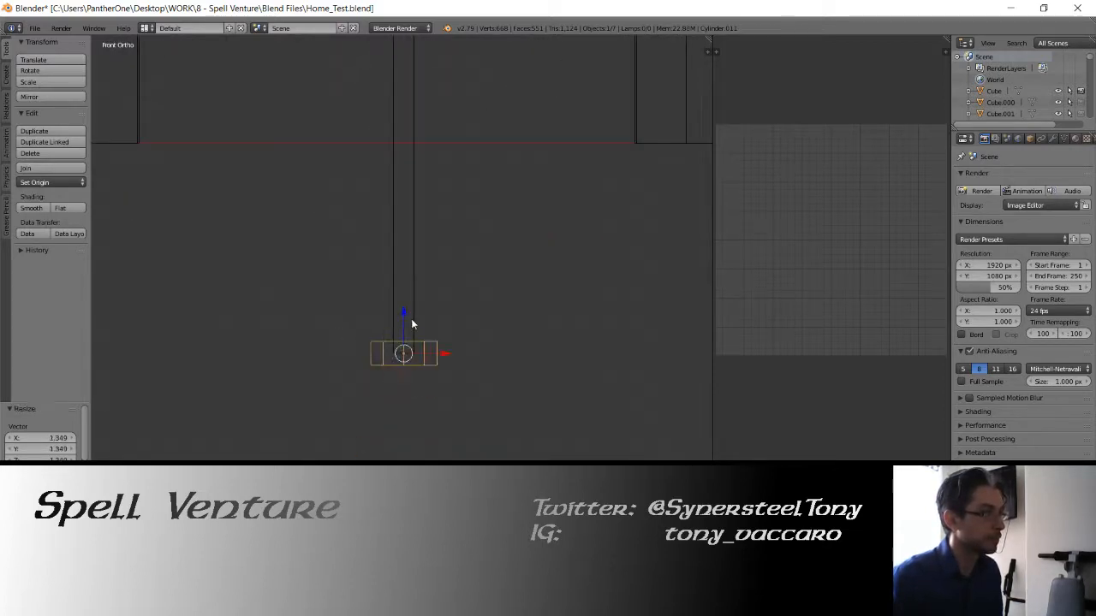
pyautogui.keyDown('shift'); pyautogui.moveTo(405, 311); pyautogui.dragTo(404, 402); pyautogui.keyUp('shift')
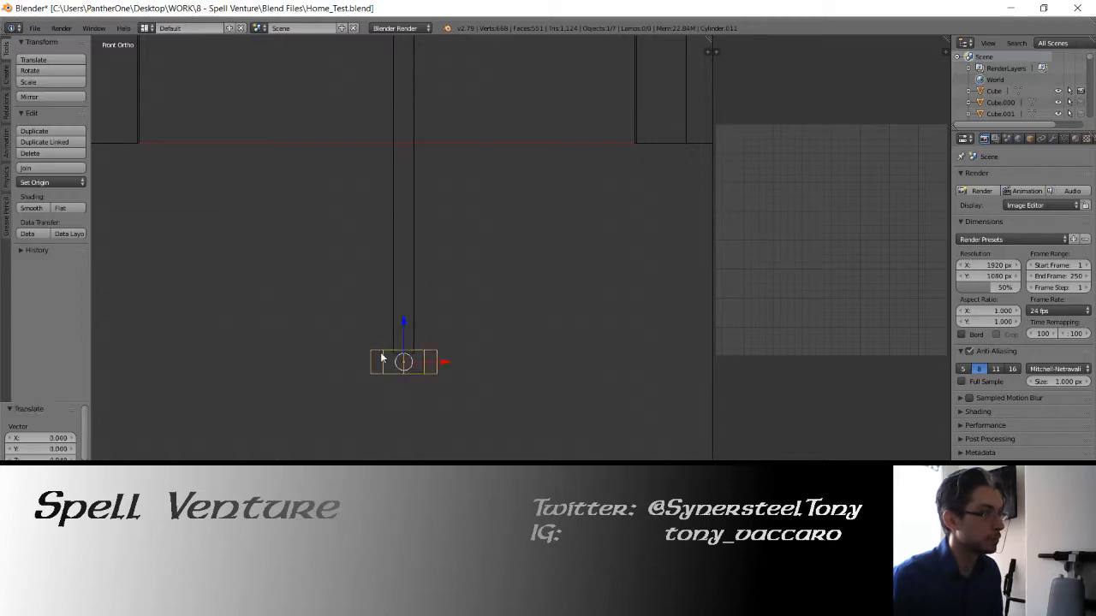
# Select the pentagonal base's top face in edit mode and examine how the rod meets the base
pyautogui.moveTo(380, 360); pyautogui.dragTo(371, 360, button='middle')
pyautogui.press('KP_1')
pyautogui.moveTo(395, 210); pyautogui.dragTo(430, 299, button='middle')
pyautogui.press('Tab')
pyautogui.scroll(3, 430, 299)
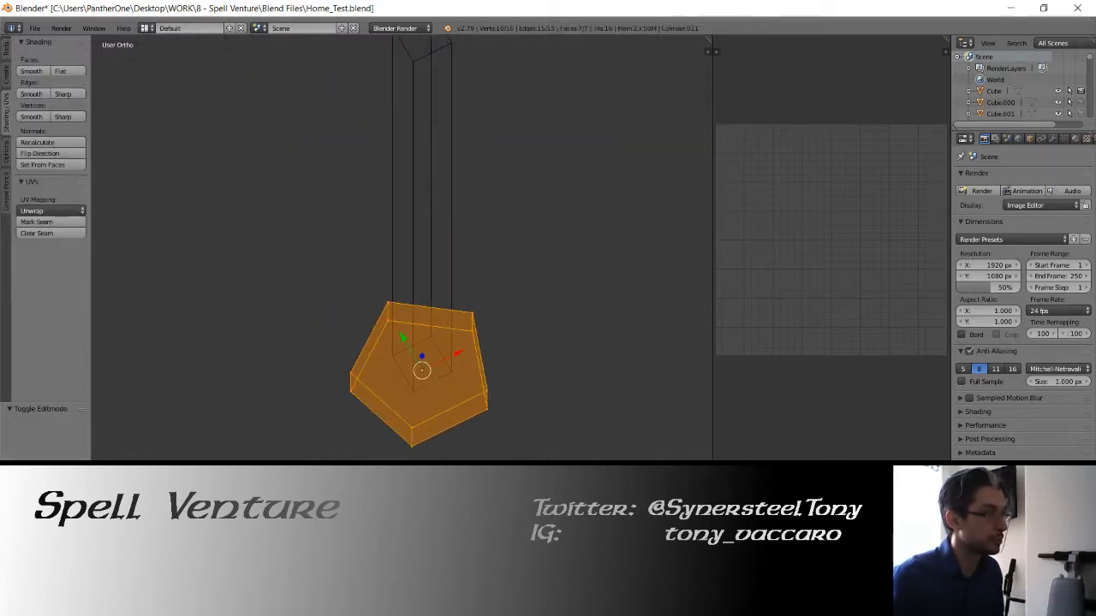
pyautogui.press('a')
pyautogui.rightClick(412, 389)
pyautogui.moveTo(428, 417); pyautogui.dragTo(412, 322, button='middle')
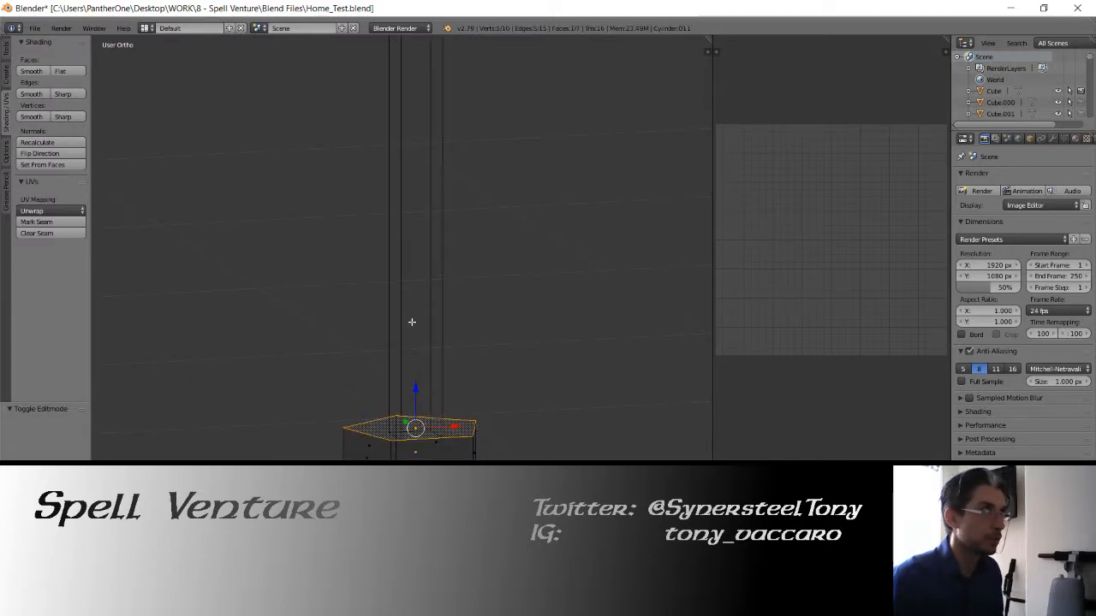
pyautogui.press('Tab')
pyautogui.moveTo(389, 316)
pyautogui.mouseDown(button='middle')
pyautogui.moveTo(363, 322)
pyautogui.moveTo(397, 227)
pyautogui.moveTo(367, 217)
pyautogui.moveTo(365, 296)
pyautogui.moveTo(305, 202)
pyautogui.moveTo(342, 181)
pyautogui.moveTo(392, 186)
pyautogui.moveTo(343, 213)
pyautogui.moveTo(382, 332)
pyautogui.mouseUp(button='middle')
pyautogui.press('KP_1')
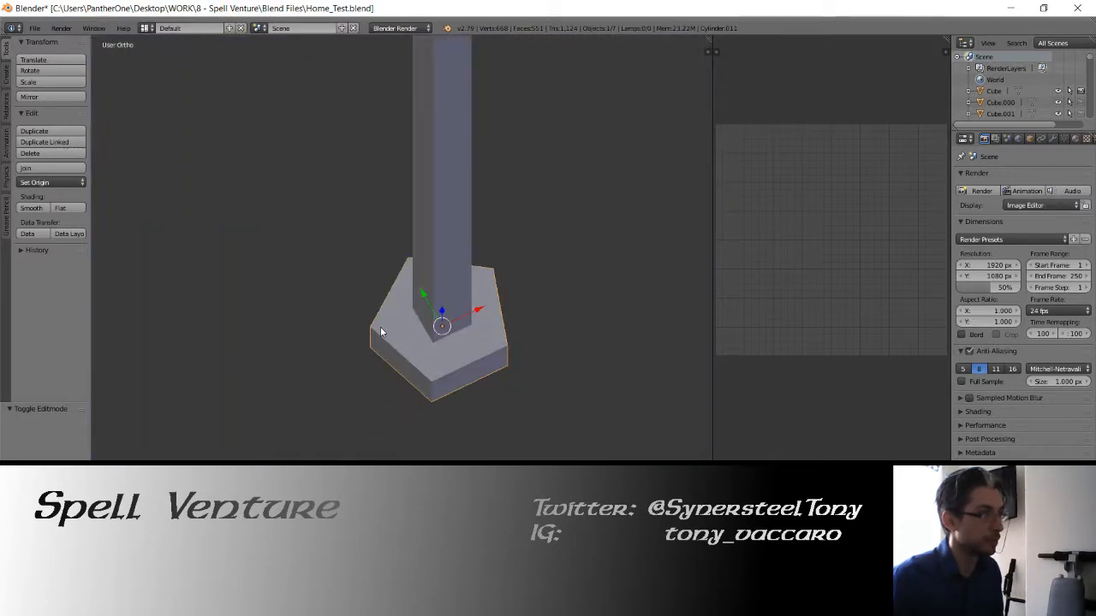
pyautogui.press('Tab')
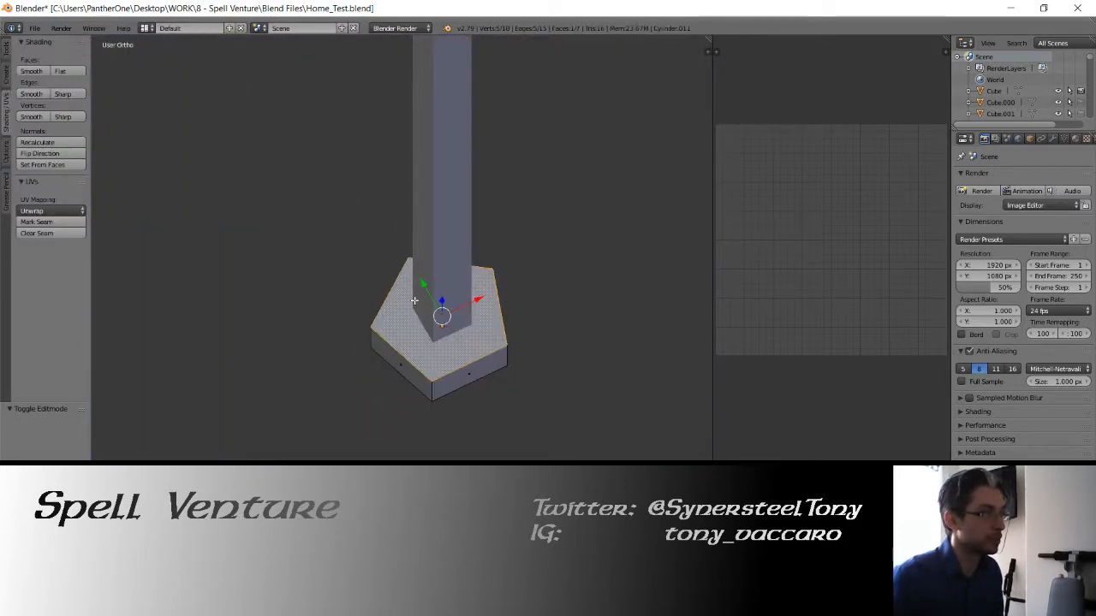
pyautogui.press('x')
pyautogui.moveTo(417, 402); pyautogui.dragTo(398, 386, button='middle')
pyautogui.press('Tab')
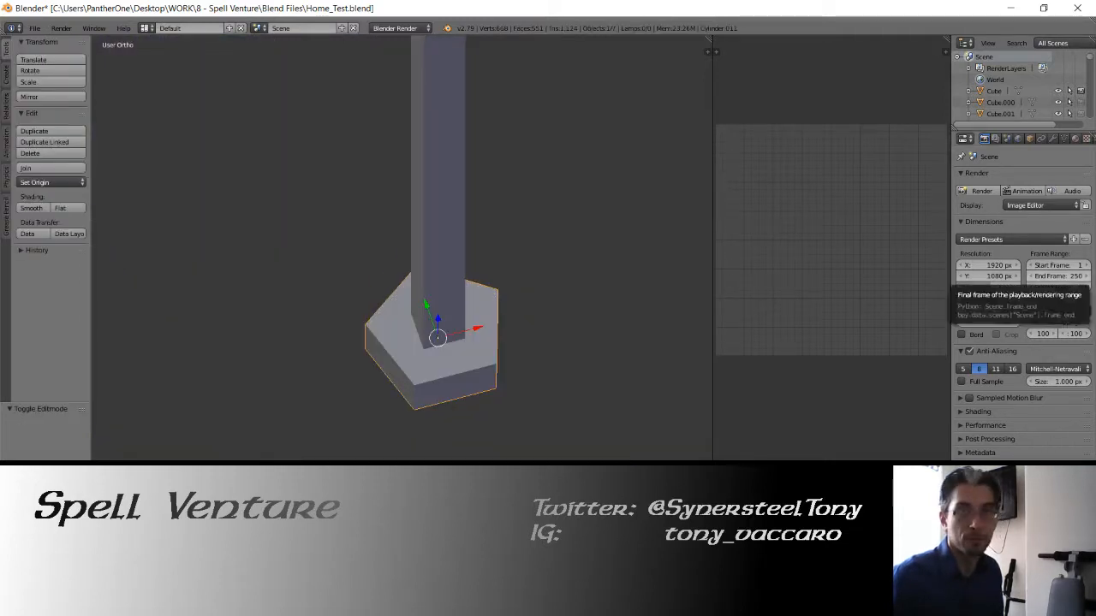
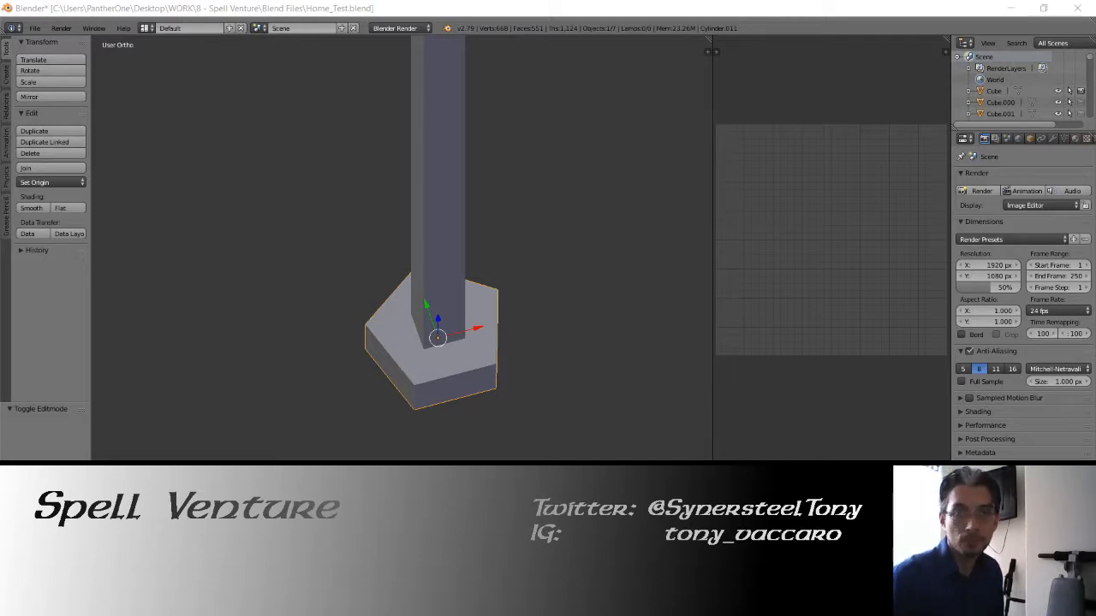
# Switch to the browser, examine the hanging light fixture in the reference photo, and return to Blender
pyautogui.moveTo(492, 260); pyautogui.dragTo(920, 133, button='middle')
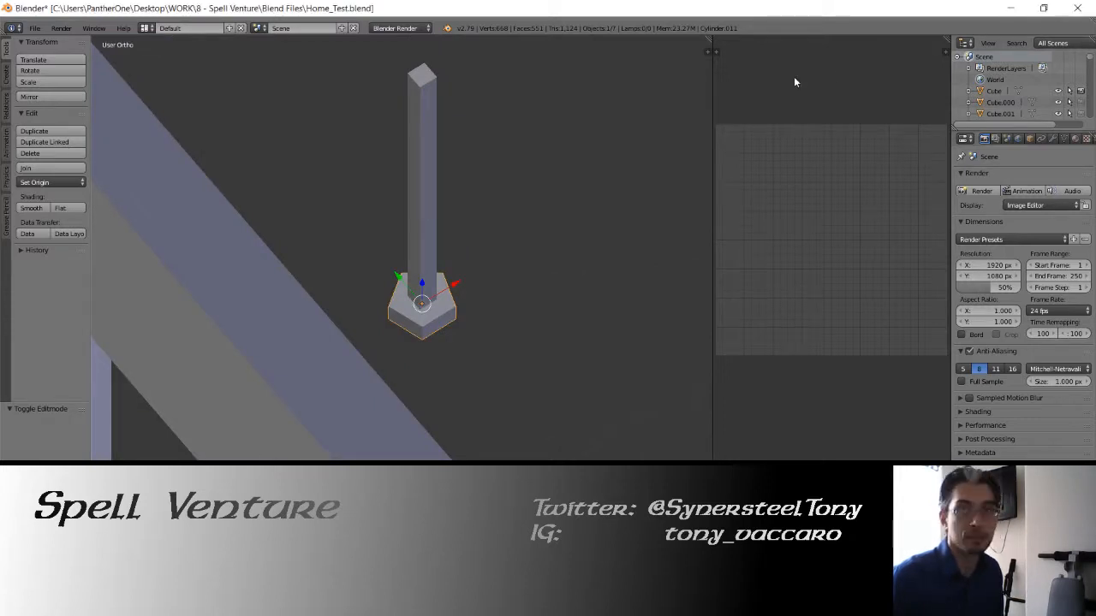
pyautogui.moveTo(556, 210); pyautogui.dragTo(199, 5)
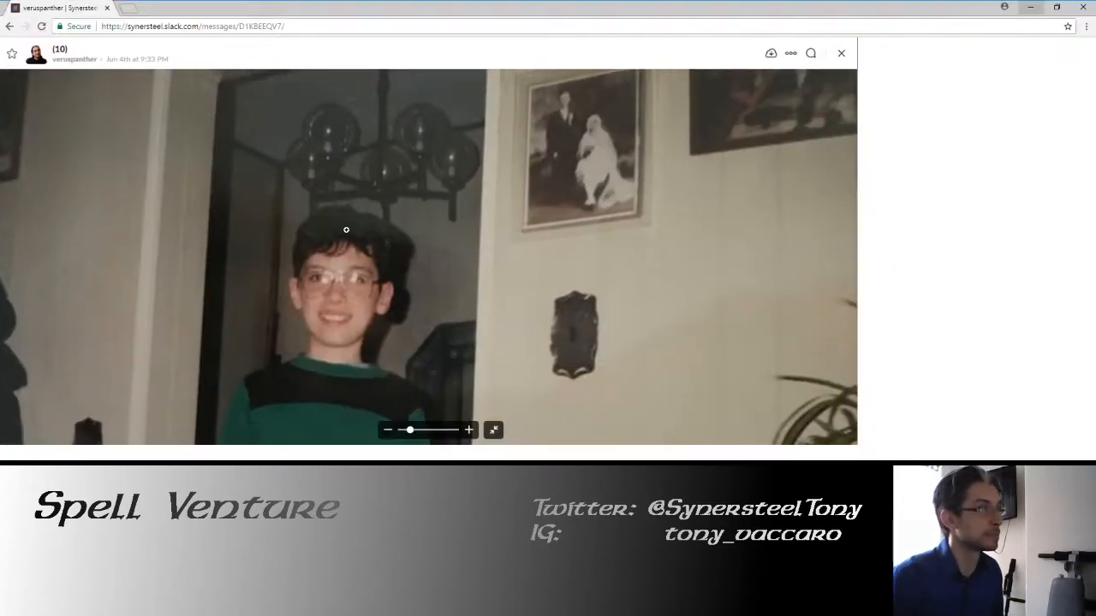
pyautogui.click(404, 181)
pyautogui.click(451, 149)
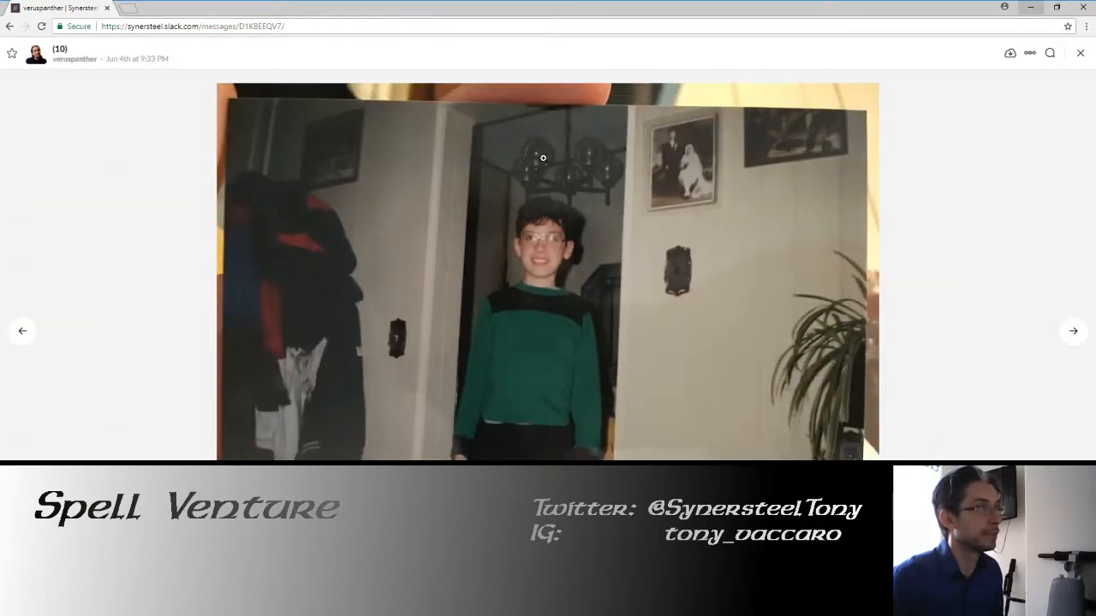
pyautogui.press('super+Down')
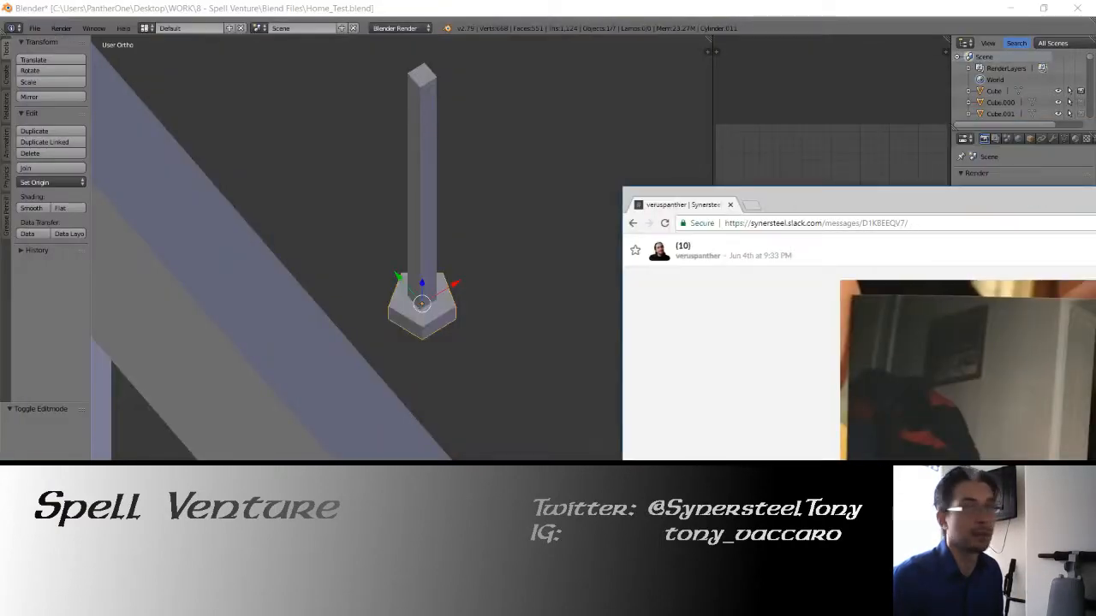
pyautogui.press('super+Down')
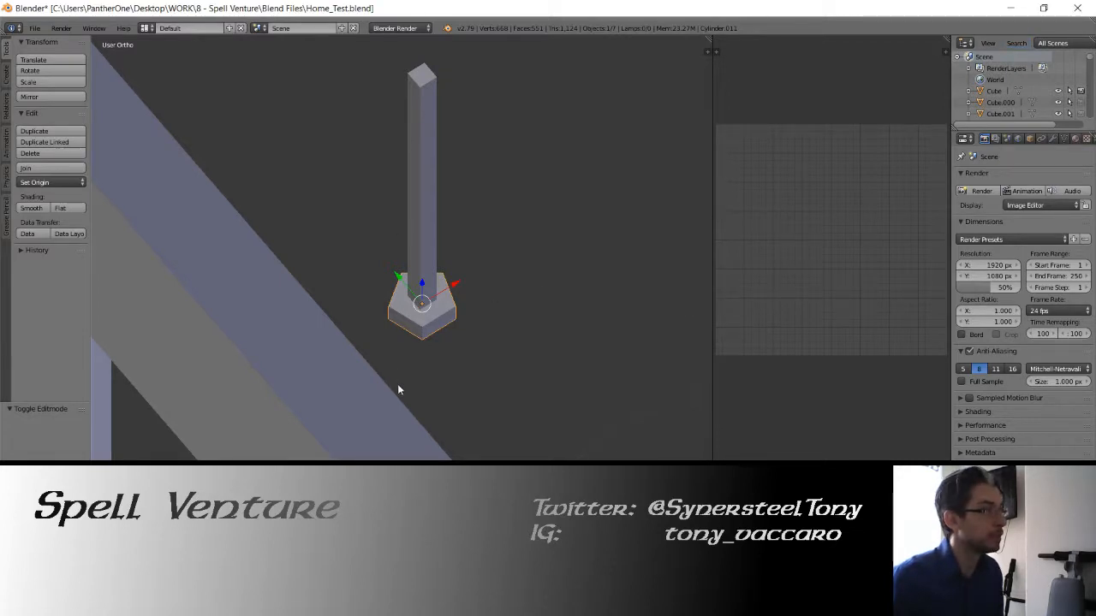
# Show layer 1 with the full house and focus the view on the living room's sectional sofa
pyautogui.press('1')
pyautogui.scroll(10, 465, 342)
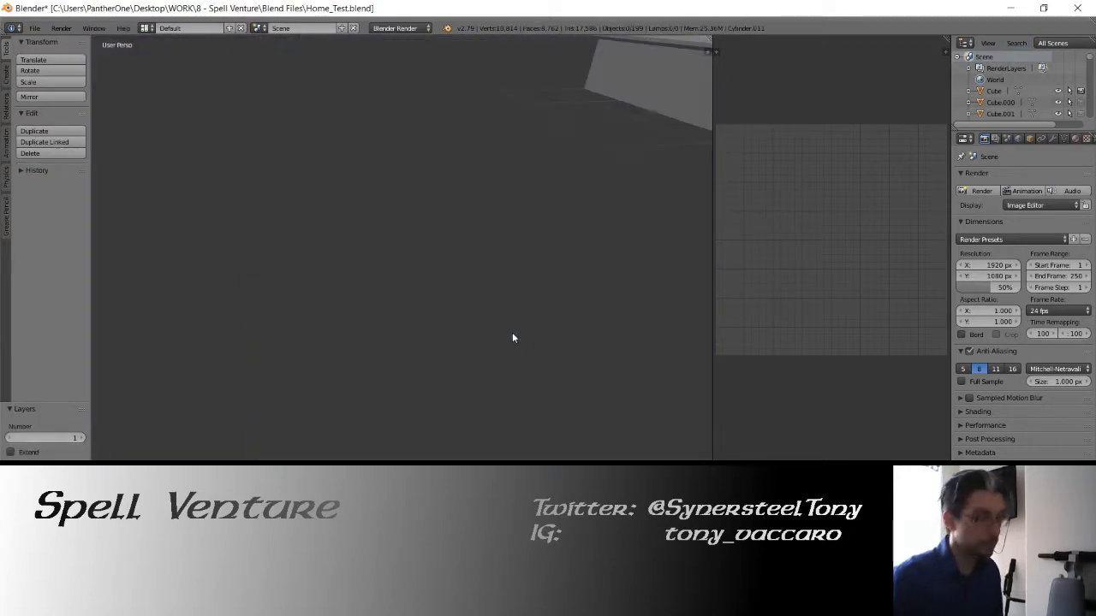
pyautogui.moveTo(511, 338); pyautogui.dragTo(498, 305, button='middle')
pyautogui.rightClick(403, 320)
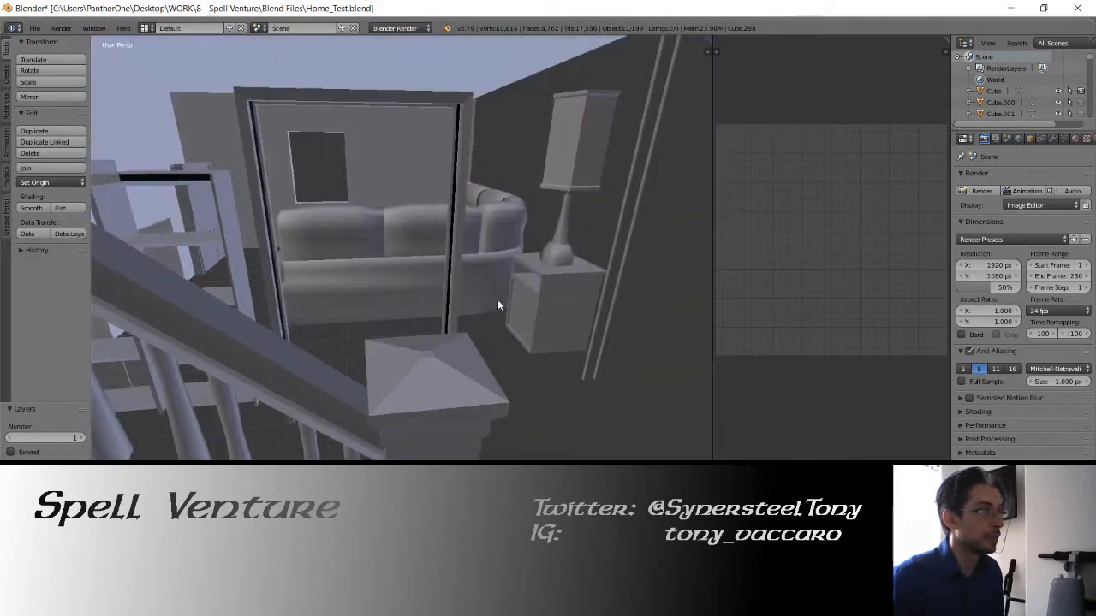
pyautogui.rightClick(404, 281)
pyautogui.press('KP_Decimal')
pyautogui.scroll(-1, 404, 281)
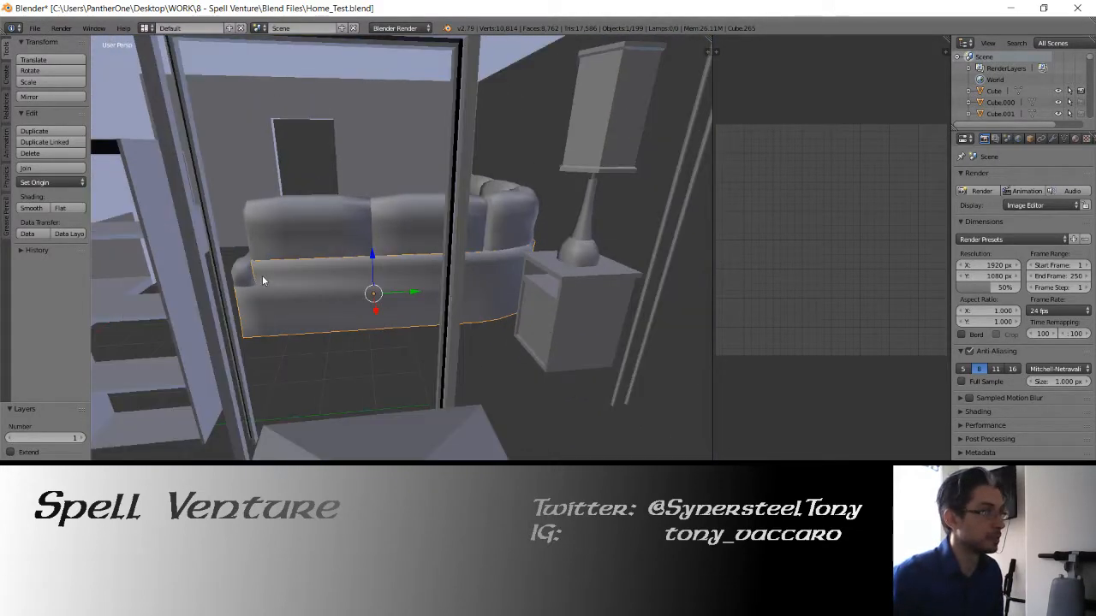
pyautogui.moveTo(263, 280); pyautogui.dragTo(425, 297, button='middle')
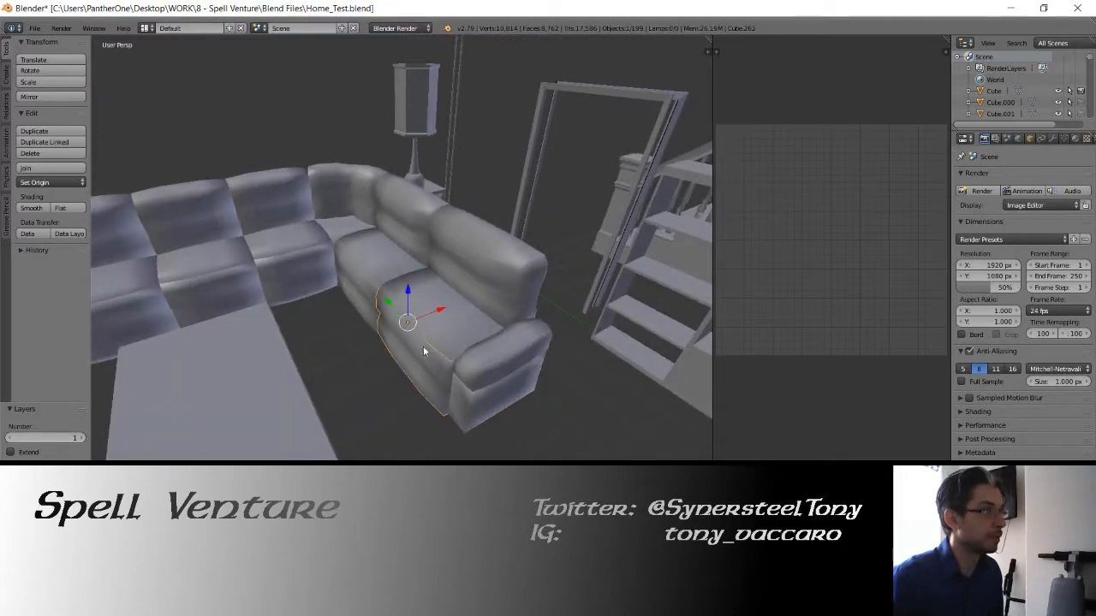
# Try rotating the front panel of the sofa's end seat outward as a footrest, and undo the rotation
pyautogui.moveTo(423, 345); pyautogui.dragTo(401, 323, button='middle')
pyautogui.scroll(1, 403, 299)
pyautogui.press('z')
pyautogui.press('z')
pyautogui.press('r')
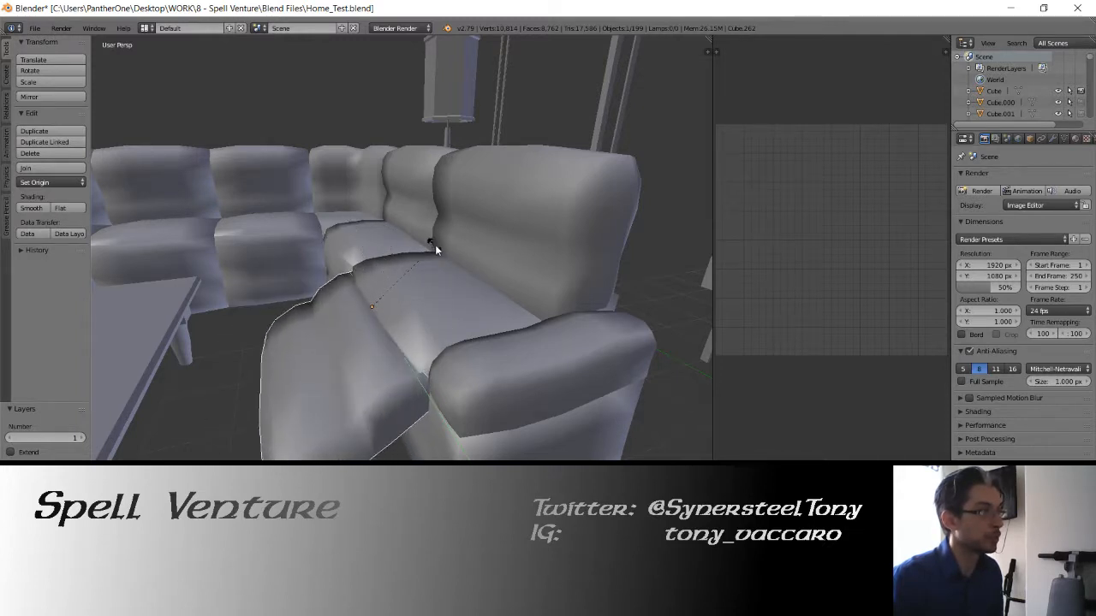
pyautogui.click(460, 282)
pyautogui.hotkey('ctrl', 'z')
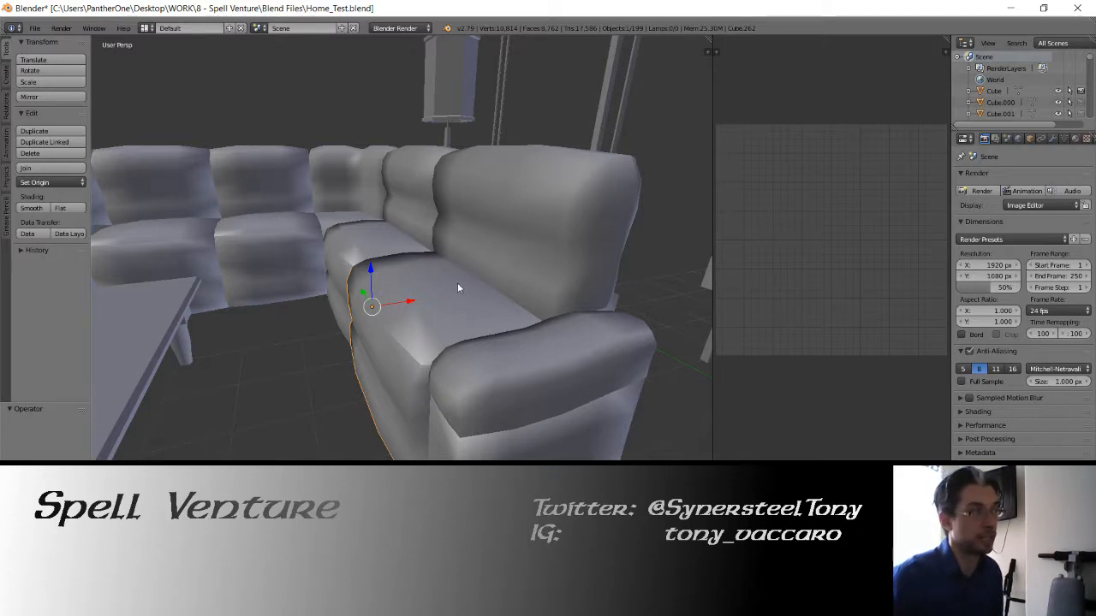
# Try a reclined pose for the end seat by rotating its footrest 73.6° and shifting its parts -0.203 along X, and undo it
pyautogui.moveTo(438, 288); pyautogui.dragTo(340, 309, button='middle')
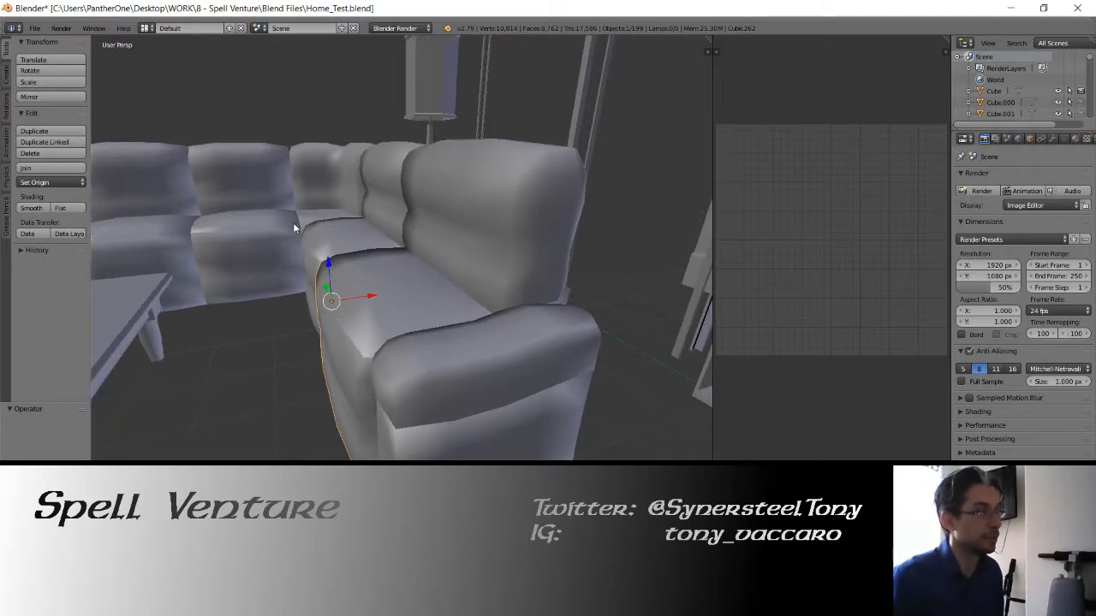
pyautogui.press('r')
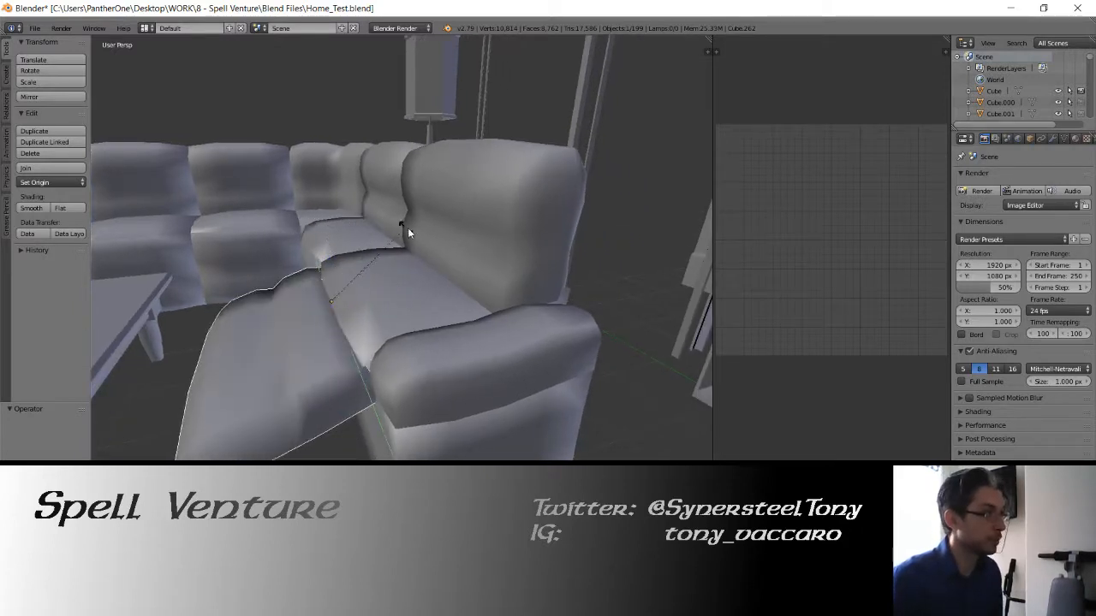
pyautogui.click(357, 175)
pyautogui.press('r')
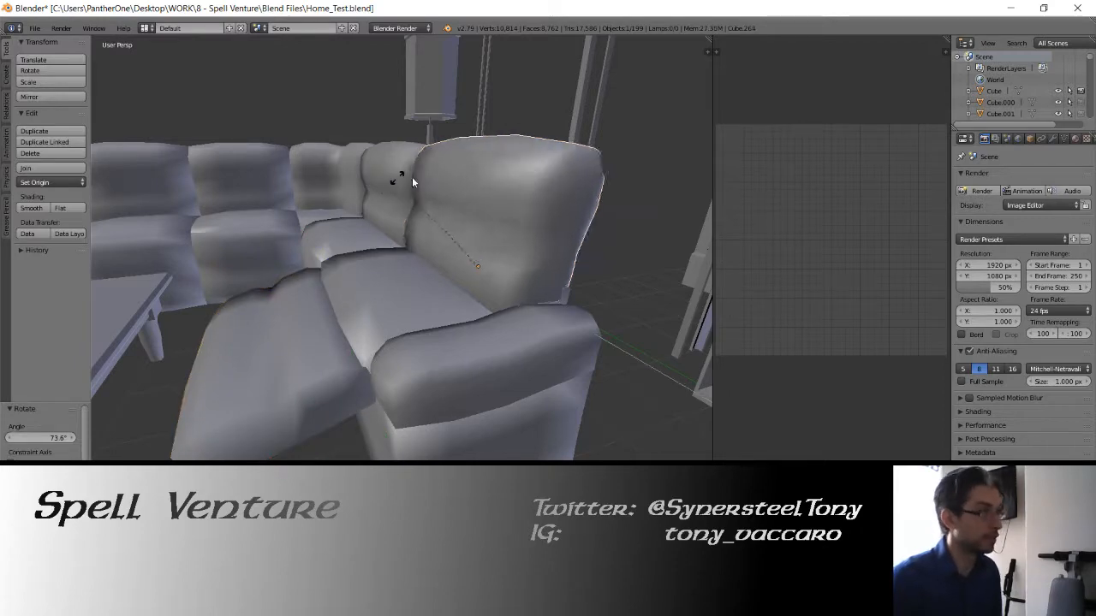
pyautogui.click(439, 182)
pyautogui.moveTo(438, 202); pyautogui.dragTo(413, 258, button='middle')
pyautogui.moveTo(423, 275); pyautogui.dragTo(411, 274)
pyautogui.moveTo(354, 231); pyautogui.dragTo(373, 244, button='middle')
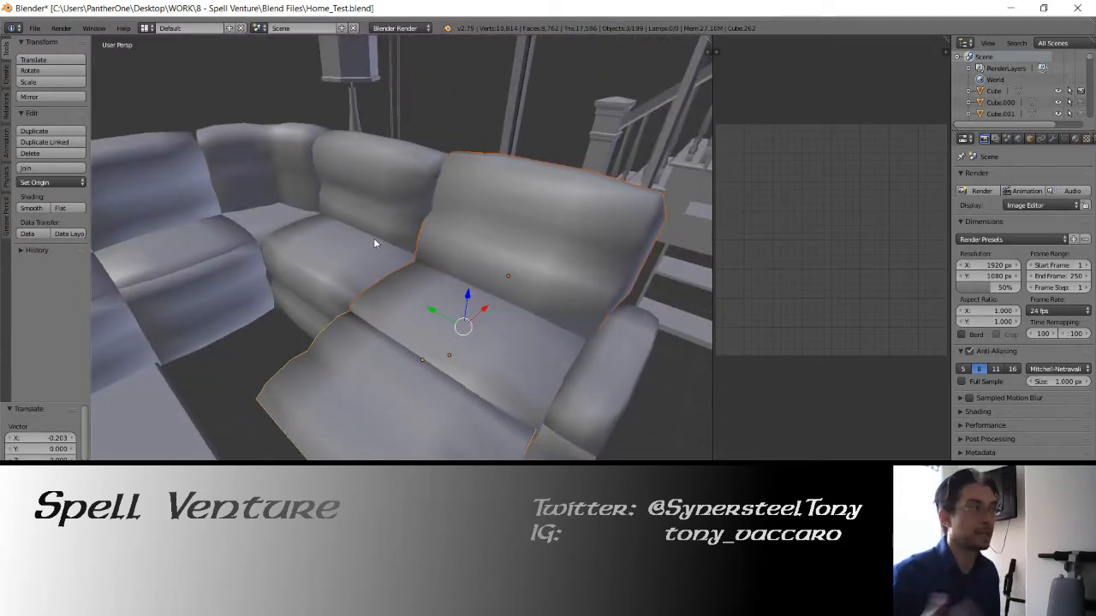
pyautogui.hotkey('ctrl', 'z')
pyautogui.hotkey('ctrl', 'z')
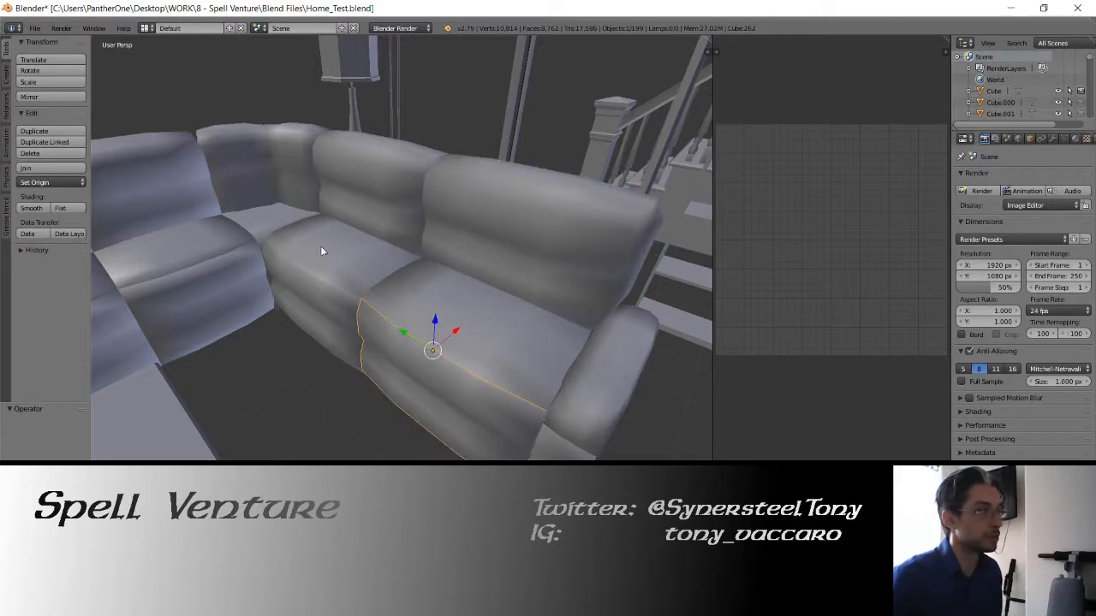
# Check the sofa's other seat and back pieces by selecting them, clear the selection, and save the file
pyautogui.press('a')
pyautogui.moveTo(320, 249); pyautogui.dragTo(341, 260, button='middle')
pyautogui.rightClick(341, 259)
pyautogui.rightClick(265, 247)
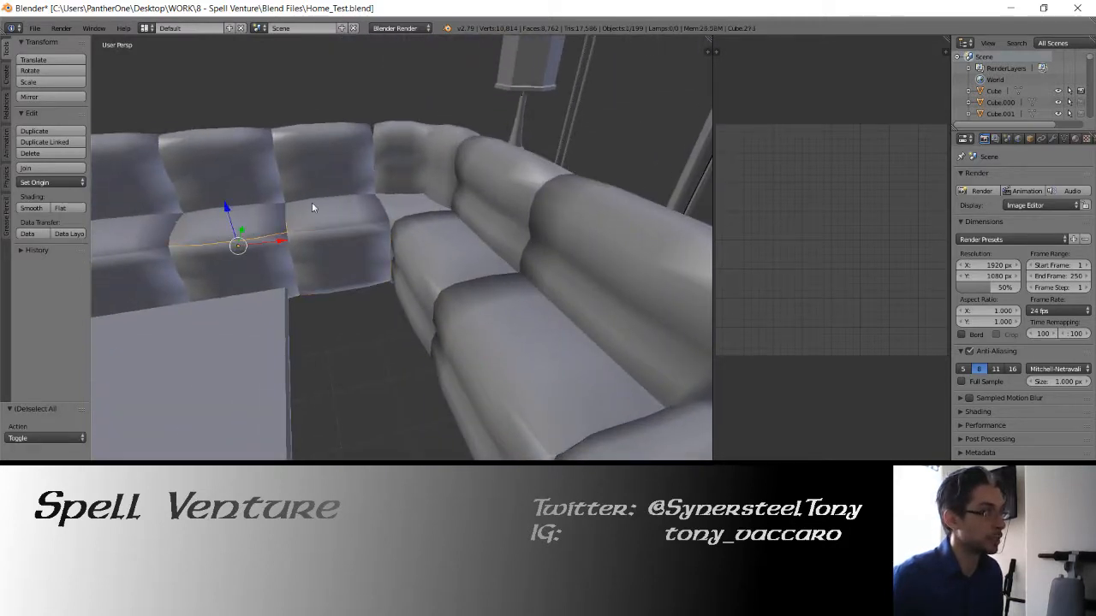
pyautogui.rightClick(314, 206)
pyautogui.rightClick(245, 173)
pyautogui.press('a')
pyautogui.hotkey('ctrl', 's')
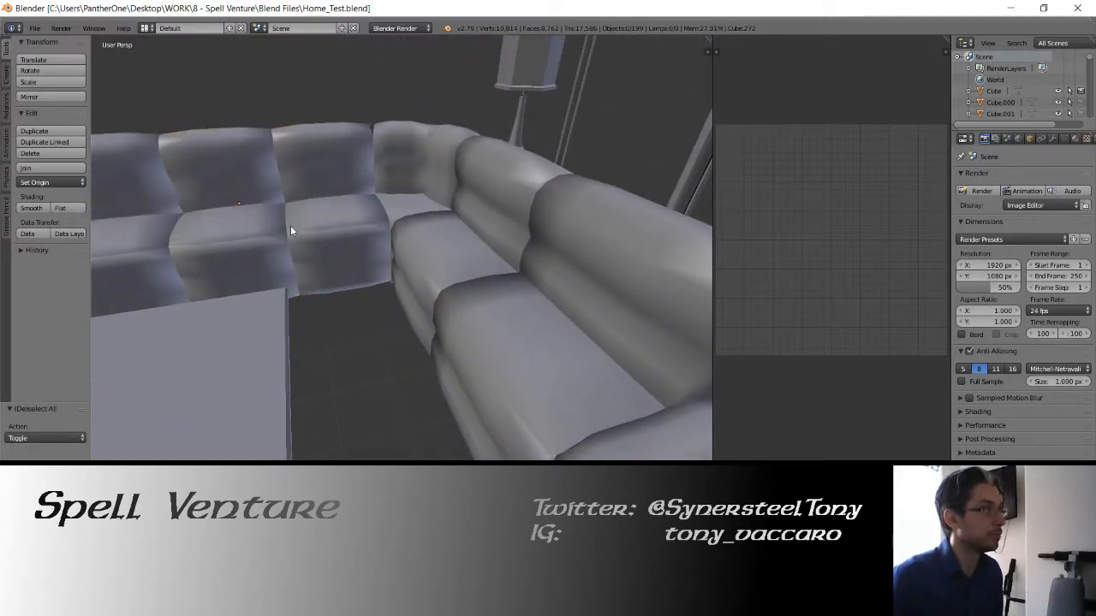
# Select the door frame at the wall end of the built-in lower cabinet and examine it up close
pyautogui.moveTo(363, 299); pyautogui.dragTo(332, 296, button='middle')
pyautogui.rightClick(481, 303)
pyautogui.press('KP_Decimal')
pyautogui.scroll(-4, 479, 303)
pyautogui.rightClick(480, 291)
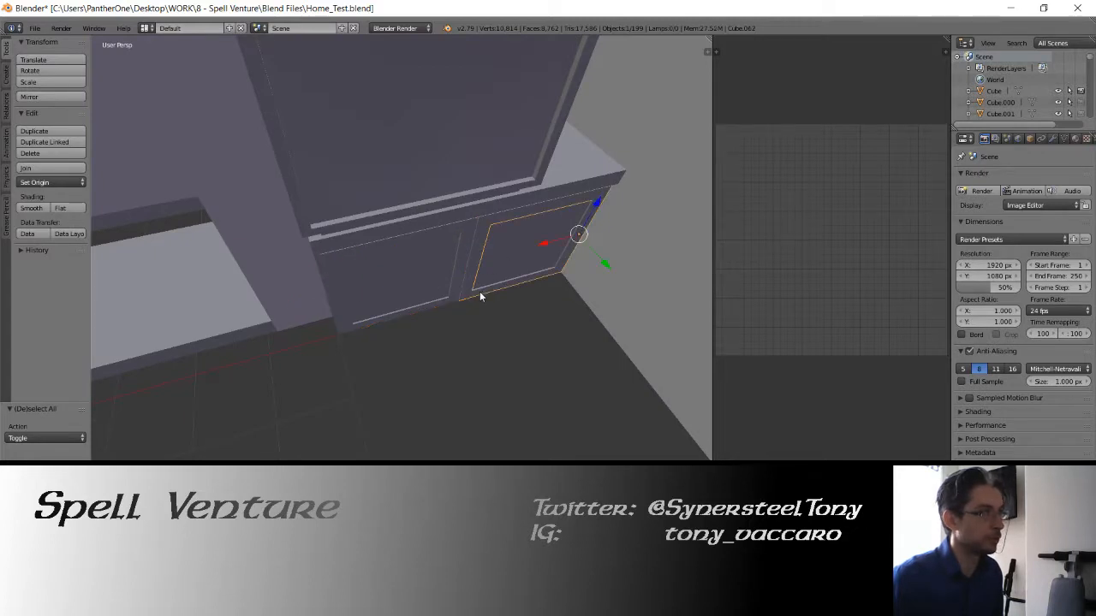
pyautogui.moveTo(479, 291); pyautogui.dragTo(421, 254, button='middle')
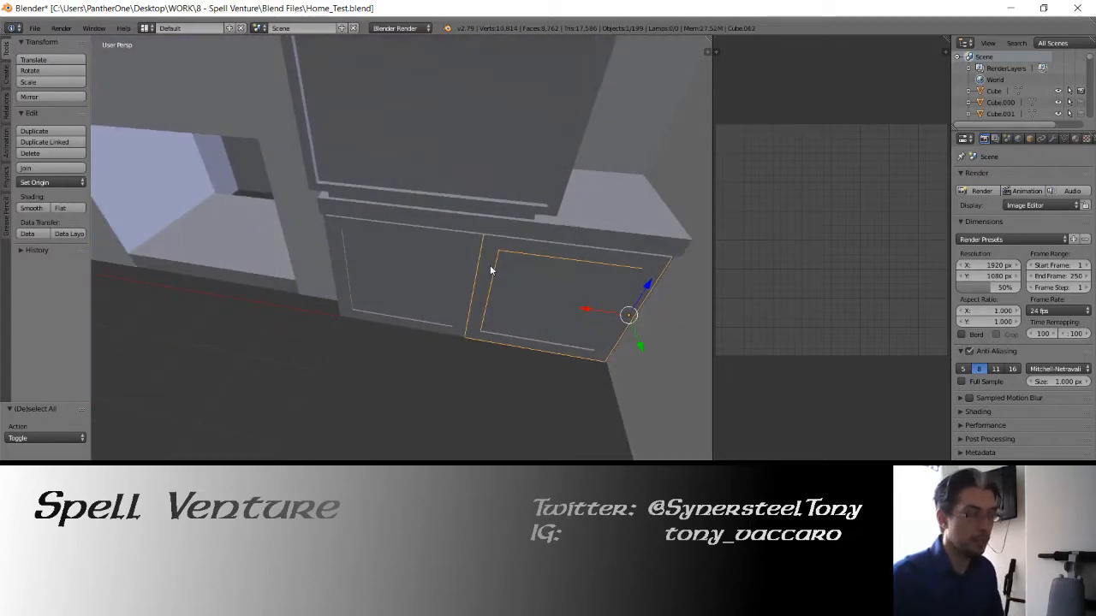
pyautogui.moveTo(381, 261); pyautogui.dragTo(508, 271, button='middle')
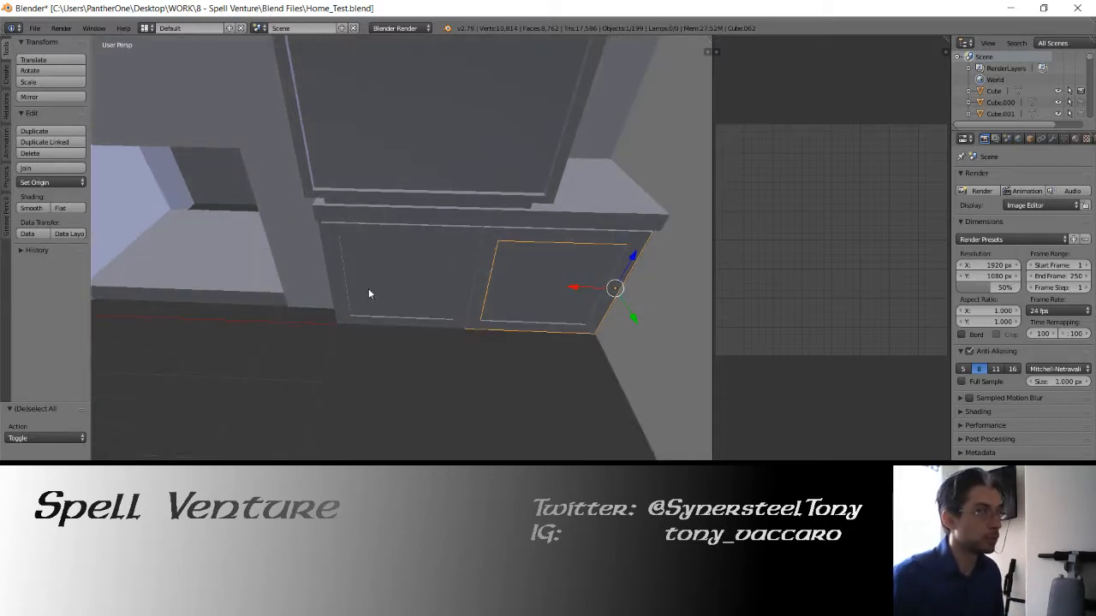
pyautogui.press('Home')
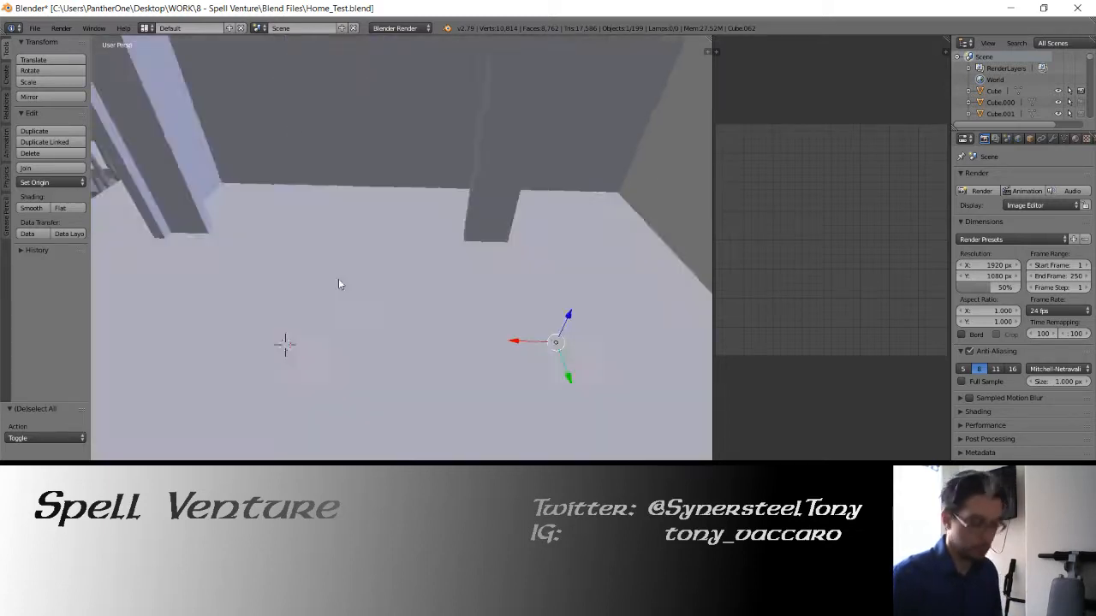
pyautogui.press('KP_Decimal')
pyautogui.moveTo(307, 291); pyautogui.dragTo(327, 284, button='middle')
pyautogui.scroll(-5, 258, 258)
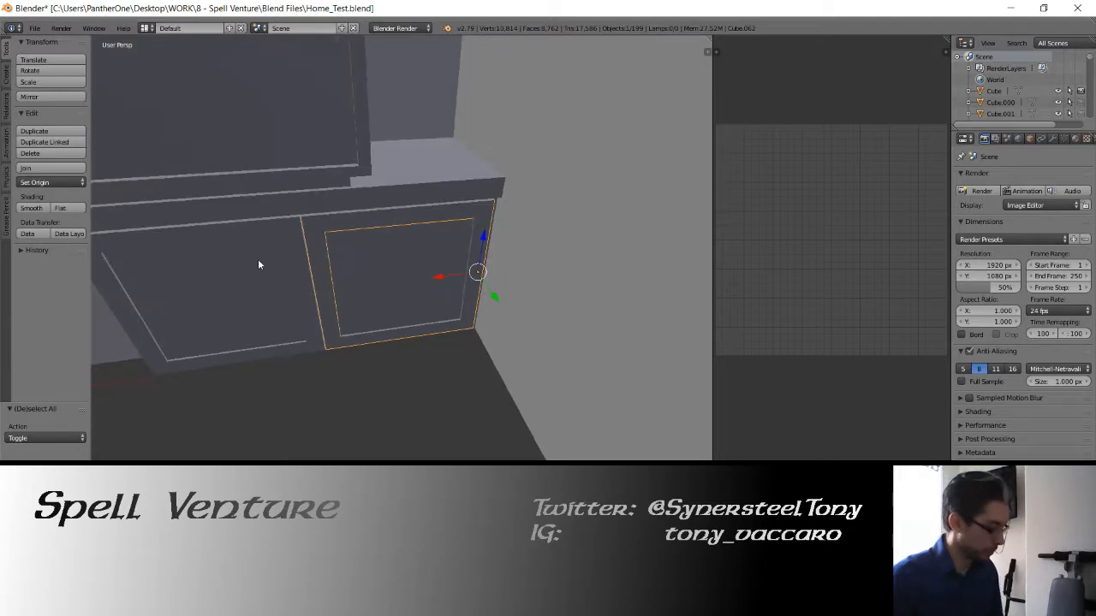
# Try swinging the cabinet's door frame open by rotating it 72.3° about Z, and undo the rotation
pyautogui.press('r')
pyautogui.press('z')
pyautogui.click(440, 369)
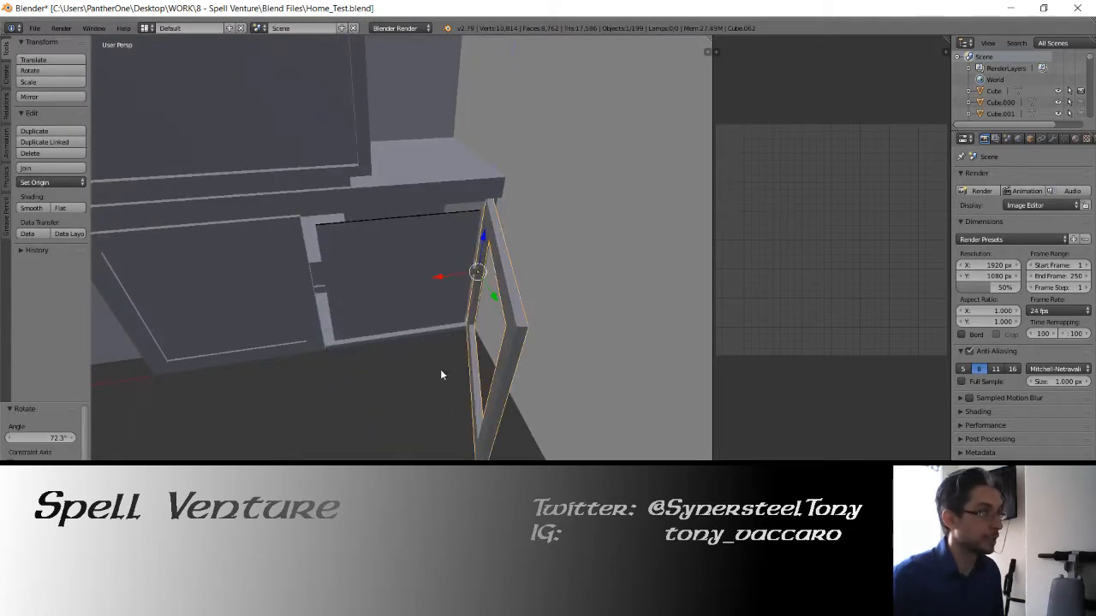
pyautogui.hotkey('ctrl', 'z')
# Add the door's inner panel to the selection, try swinging frame and panel open together about Z, and undo it
pyautogui.keyDown('shift'); pyautogui.rightClick(375, 297); pyautogui.keyUp('shift')
pyautogui.moveTo(374, 297); pyautogui.dragTo(314, 271, button='middle')
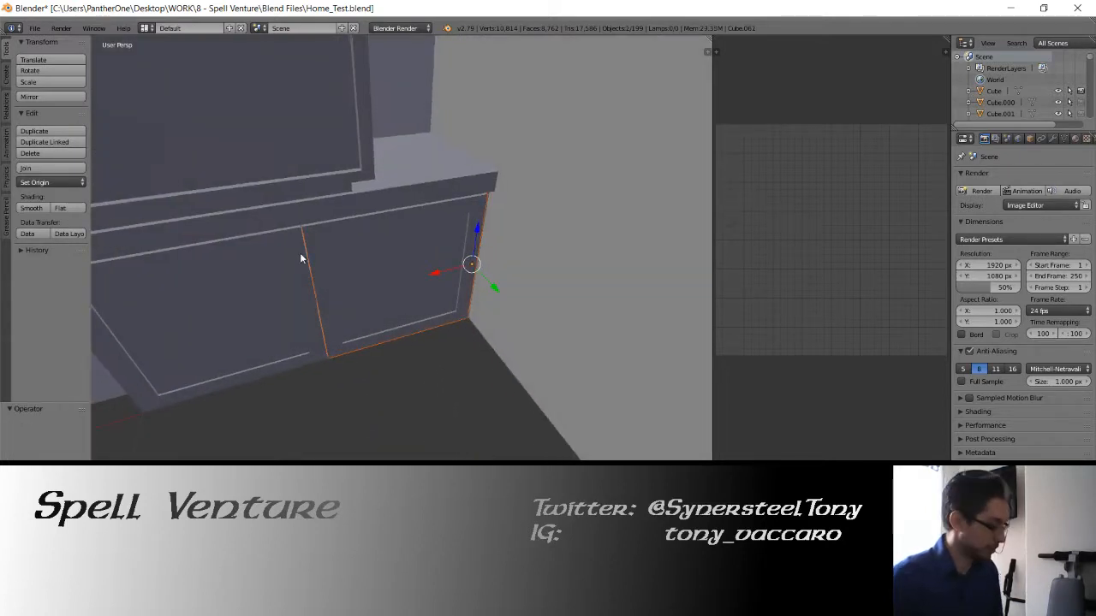
pyautogui.press('r')
pyautogui.press('z')
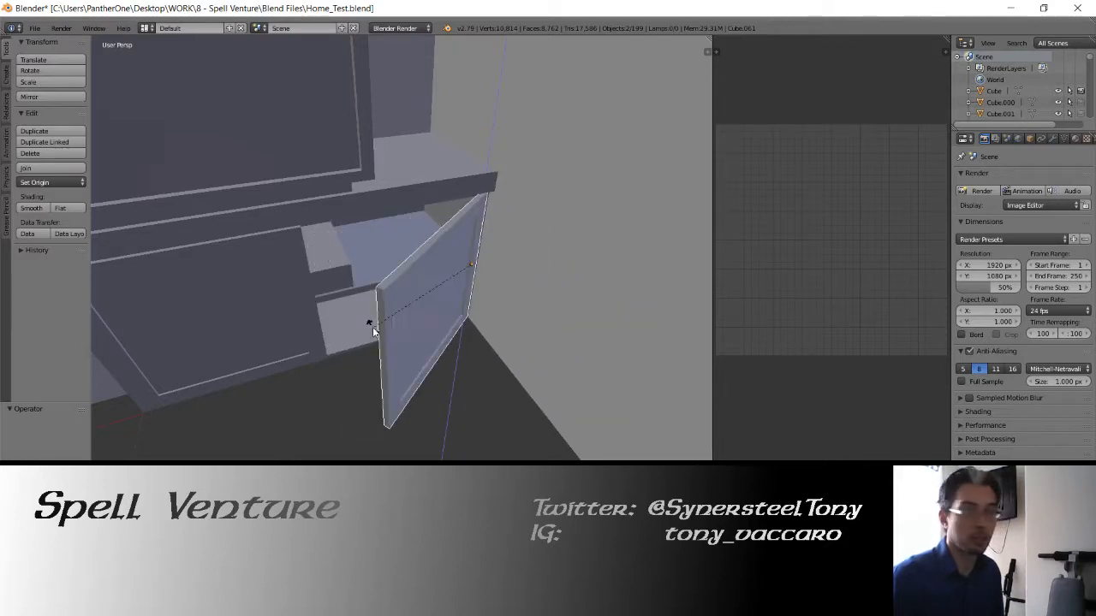
pyautogui.click(373, 327)
pyautogui.hotkey('ctrl', 'z')
pyautogui.moveTo(318, 324); pyautogui.dragTo(404, 332, button='middle')
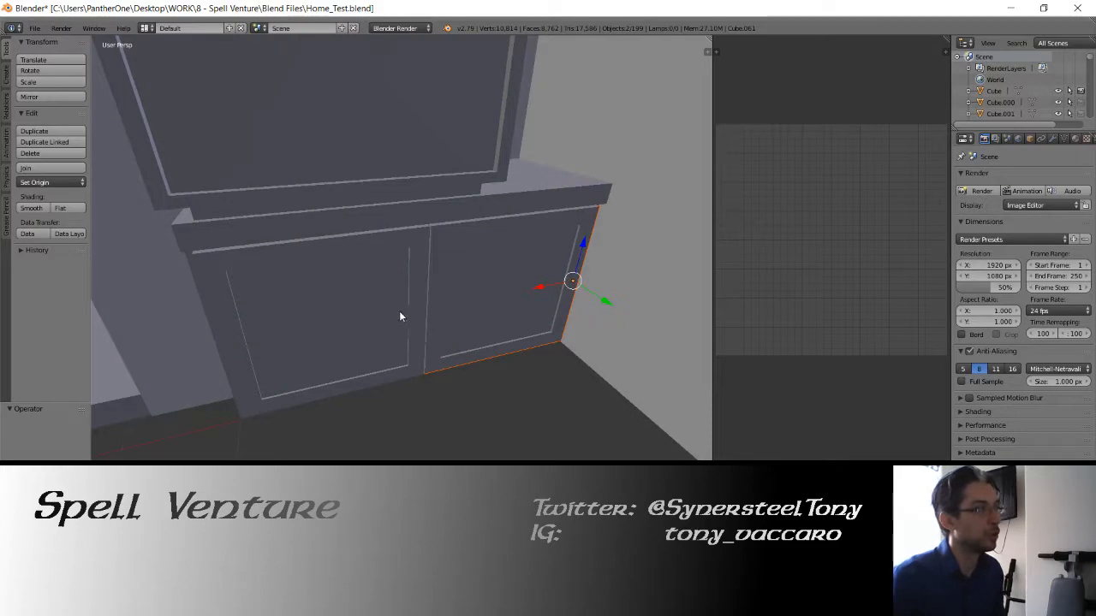
# Select only the cabinet door's inner panel, try pulling it out of its frame along Y, and undo the move
pyautogui.press('z')
pyautogui.press('z')
pyautogui.moveTo(411, 309)
pyautogui.mouseDown(button='middle')
pyautogui.moveTo(431, 314)
pyautogui.moveTo(502, 286)
pyautogui.moveTo(396, 331)
pyautogui.moveTo(511, 279)
pyautogui.mouseUp(button='middle')
pyautogui.rightClick(406, 329)
pyautogui.rightClick(502, 285)
pyautogui.press('r')
pyautogui.press('z')
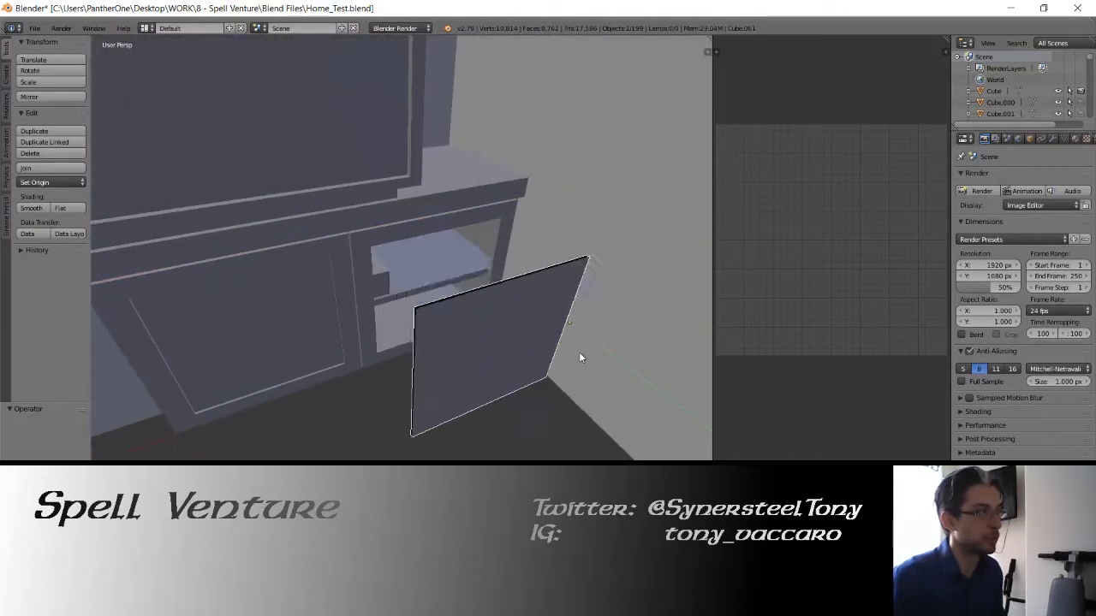
pyautogui.click(577, 349)
pyautogui.hotkey('ctrl', 'z')
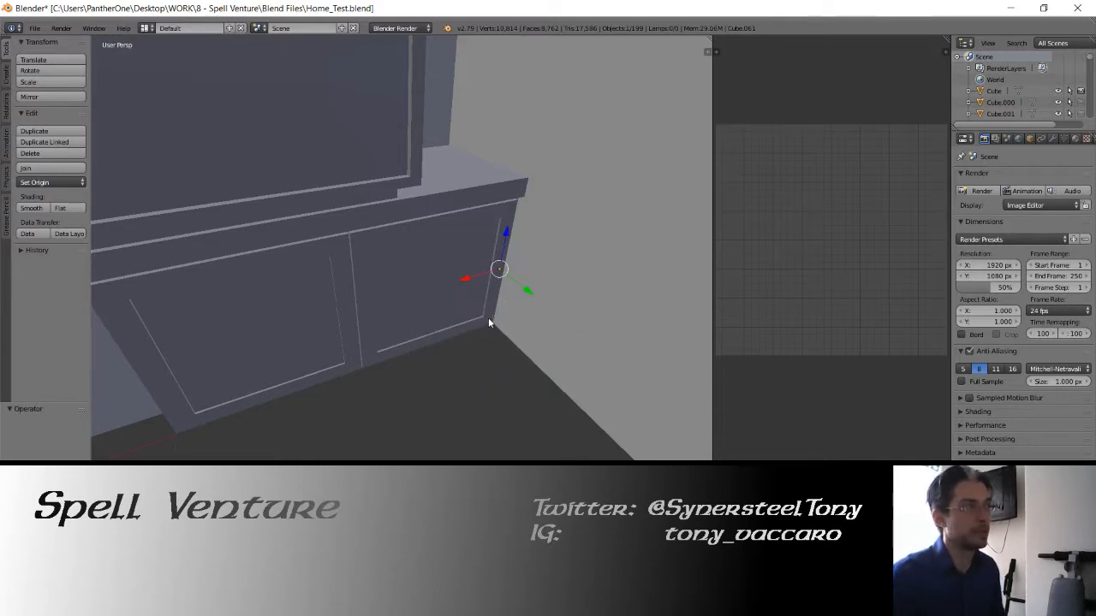
# Select the frame of the cabinet door at the wall end, try pulling it out along Y, and undo the move
pyautogui.rightClick(489, 319)
pyautogui.moveTo(521, 290); pyautogui.dragTo(554, 325)
pyautogui.hotkey('ctrl', 'z')
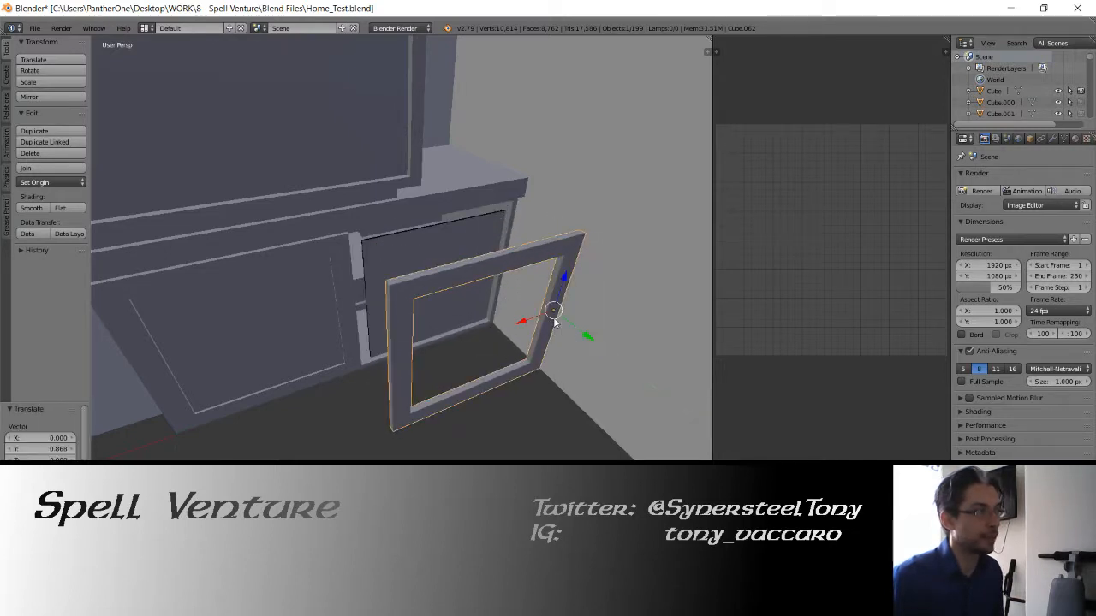
pyautogui.hotkey('ctrl', 'z')
# Repeat the pull-out test along Y on the cabinet door's parts, reselecting between attempts and undoing each move
pyautogui.rightClick(506, 313)
pyautogui.moveTo(519, 291); pyautogui.dragTo(559, 334)
pyautogui.hotkey('ctrl', 'z')
pyautogui.rightClick(499, 267)
pyautogui.moveTo(519, 291); pyautogui.dragTo(557, 317)
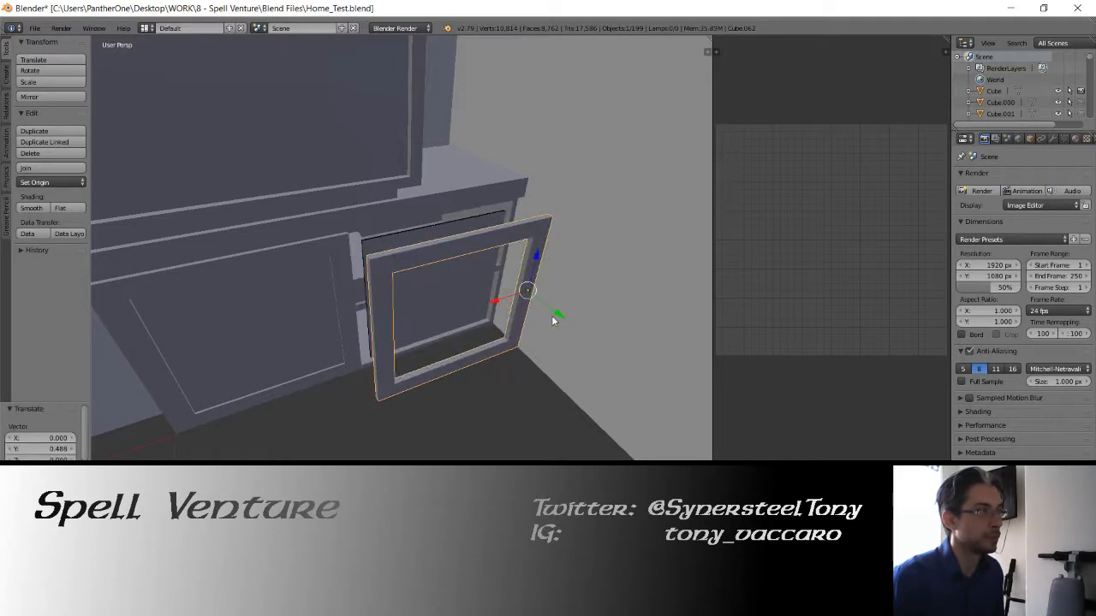
pyautogui.hotkey('ctrl', 'z')
# Try swinging the cabinet's door frame open by rotating it about Z without its panel, and undo the rotation
pyautogui.press('r')
pyautogui.press('z')
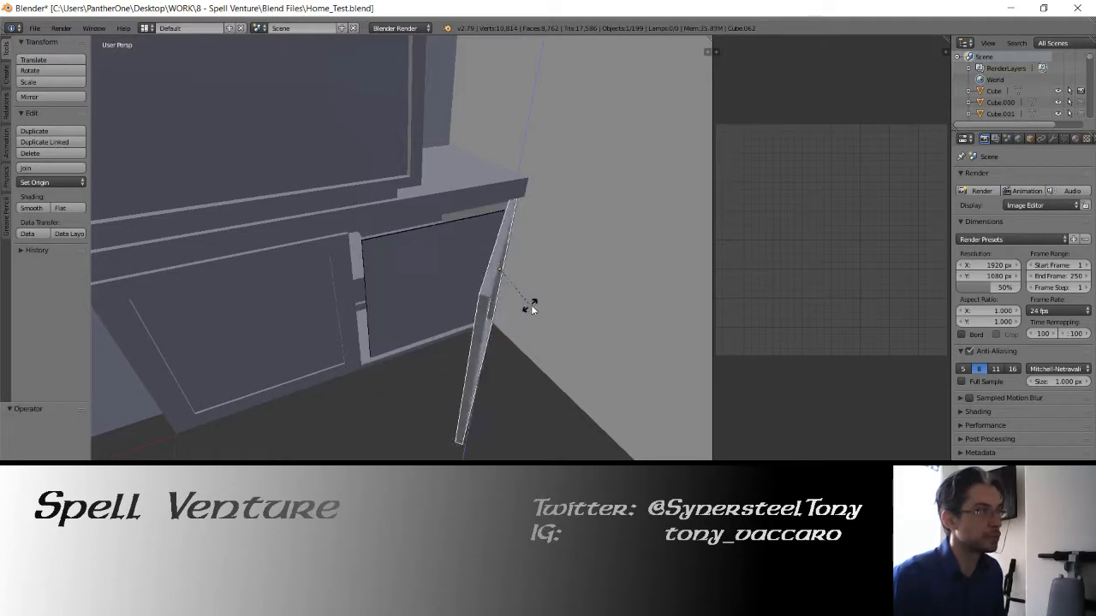
pyautogui.click(518, 307)
pyautogui.hotkey('ctrl', 'z')
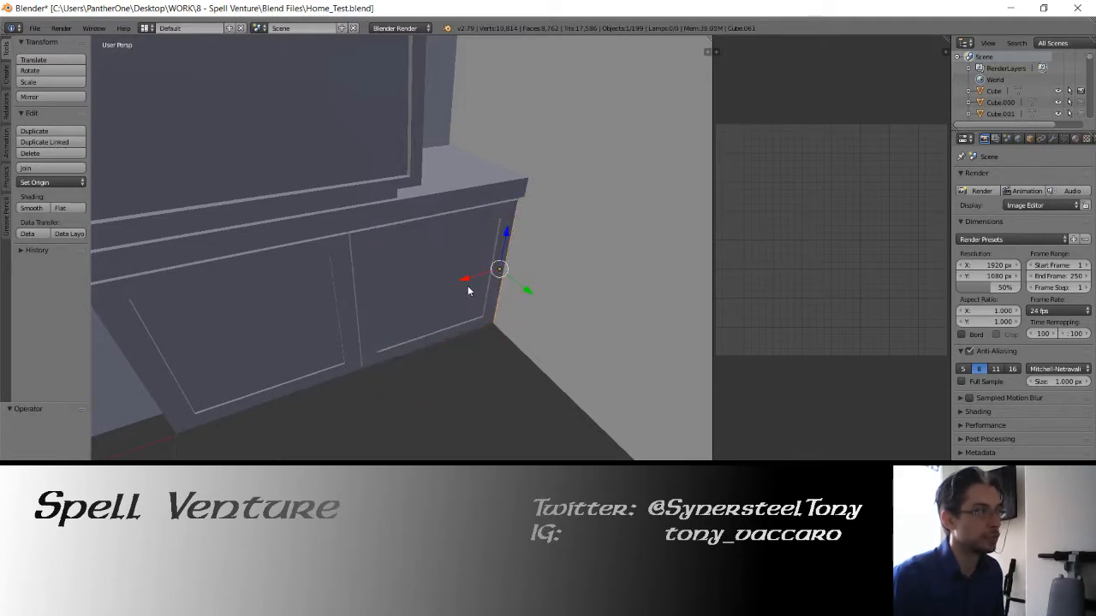
# Extend the selection to both the door frame and its inner panel, try rotating them about Z, and undo it
pyautogui.keyDown('shift'); pyautogui.rightClick(491, 306); pyautogui.keyUp('shift')
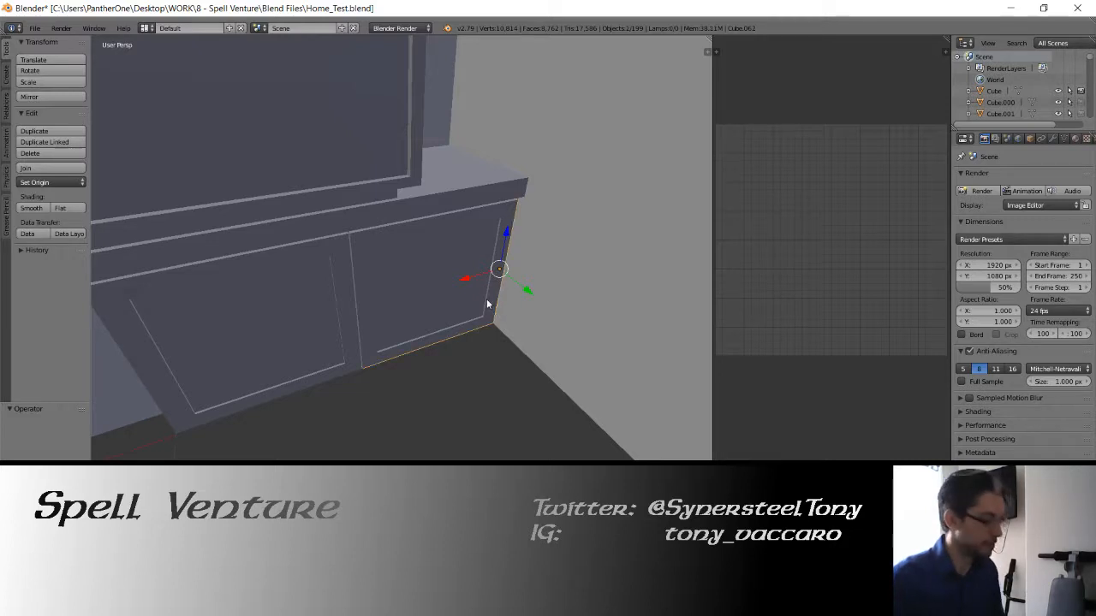
pyautogui.press('r')
pyautogui.press('z')
pyautogui.click(510, 311)
pyautogui.hotkey('ctrl', 'z')
# Deselect everything and save the house scene file
pyautogui.moveTo(473, 334); pyautogui.dragTo(488, 360, button='middle')
pyautogui.press('a')
pyautogui.hotkey('ctrl', 's')
pyautogui.click(431, 324)
# Select the large panel above the lower cabinet, try pulling it out along Y, and undo the move
pyautogui.moveTo(338, 330); pyautogui.dragTo(408, 336, button='middle')
pyautogui.keyDown('shift'); pyautogui.moveTo(342, 274); pyautogui.dragTo(394, 356, button='middle'); pyautogui.keyUp('shift')
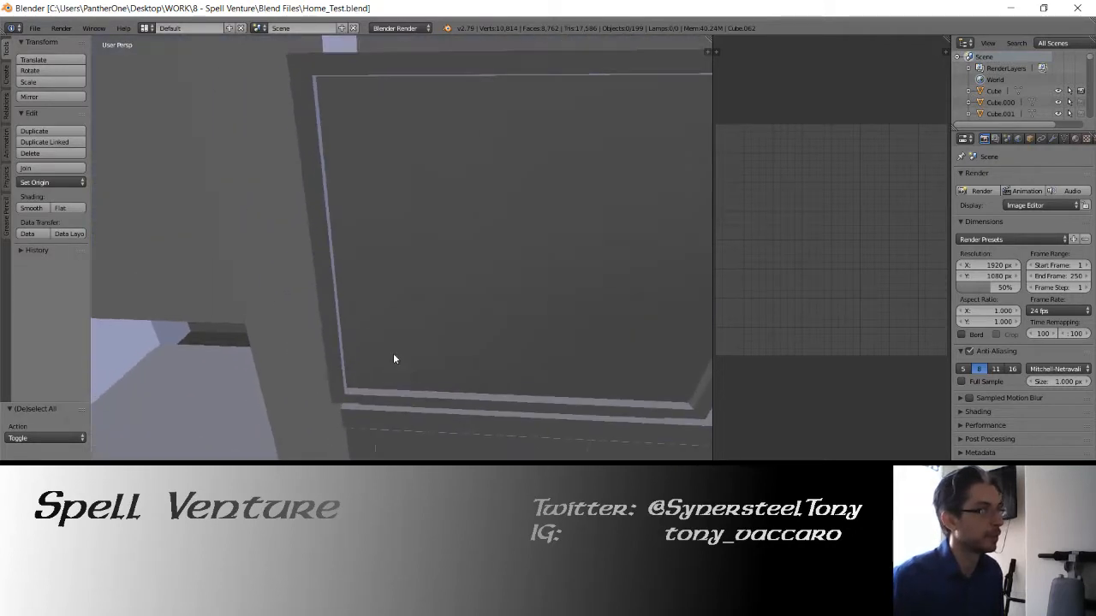
pyautogui.rightClick(393, 353)
pyautogui.moveTo(366, 302); pyautogui.dragTo(421, 336, button='middle')
pyautogui.moveTo(429, 238); pyautogui.dragTo(495, 275)
pyautogui.hotkey('ctrl', 'z')
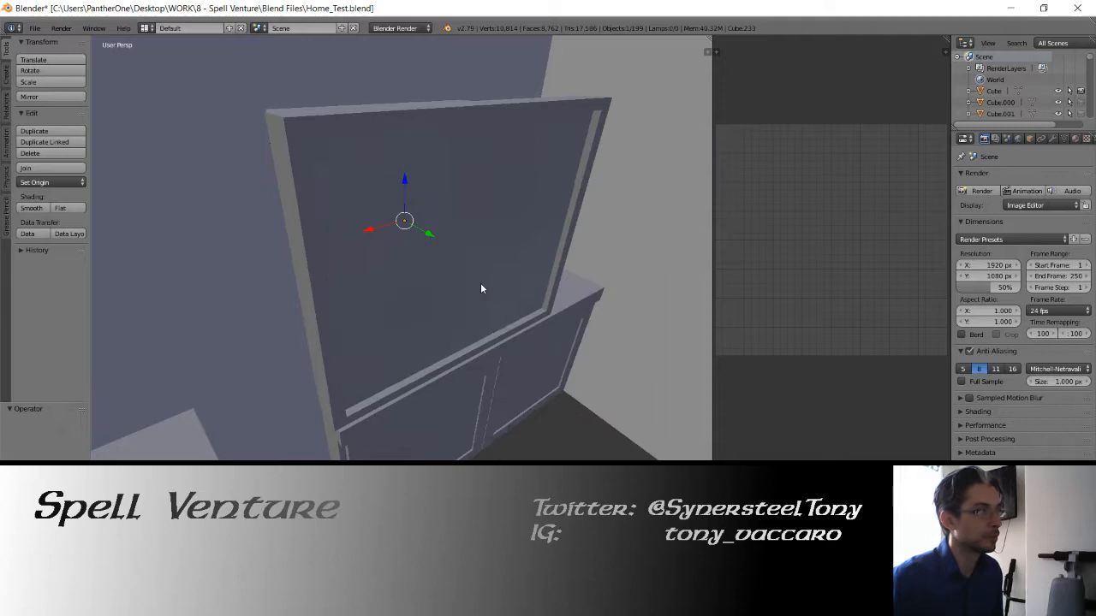
# Add the surrounding frame to the upper panel selection and try pulling both out along Y
pyautogui.keyDown('shift'); pyautogui.rightClick(475, 108); pyautogui.keyUp('shift')
pyautogui.moveTo(431, 237); pyautogui.dragTo(467, 284)
pyautogui.moveTo(386, 376); pyautogui.dragTo(421, 351, button='middle')
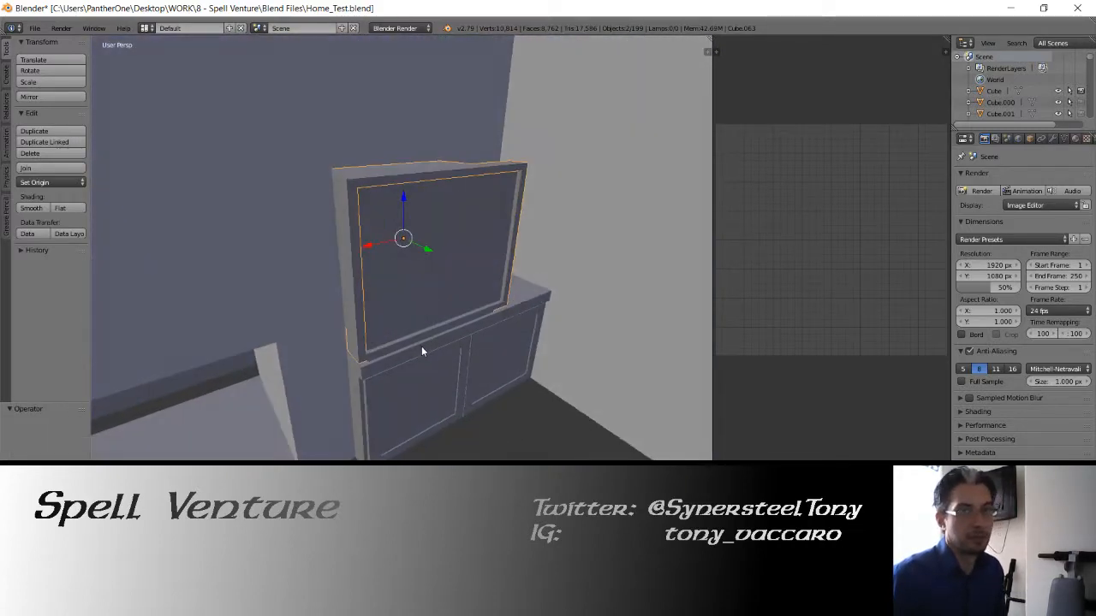
# Show only layer 2, select the light fixture's square rod, and centre the view on it
pyautogui.scroll(-5, 372, 363)
pyautogui.keyDown('shift'); pyautogui.moveTo(358, 368); pyautogui.dragTo(446, 414, button='middle'); pyautogui.keyUp('shift')
pyautogui.press('2')
pyautogui.rightClick(364, 329)
pyautogui.press('KP_Decimal')
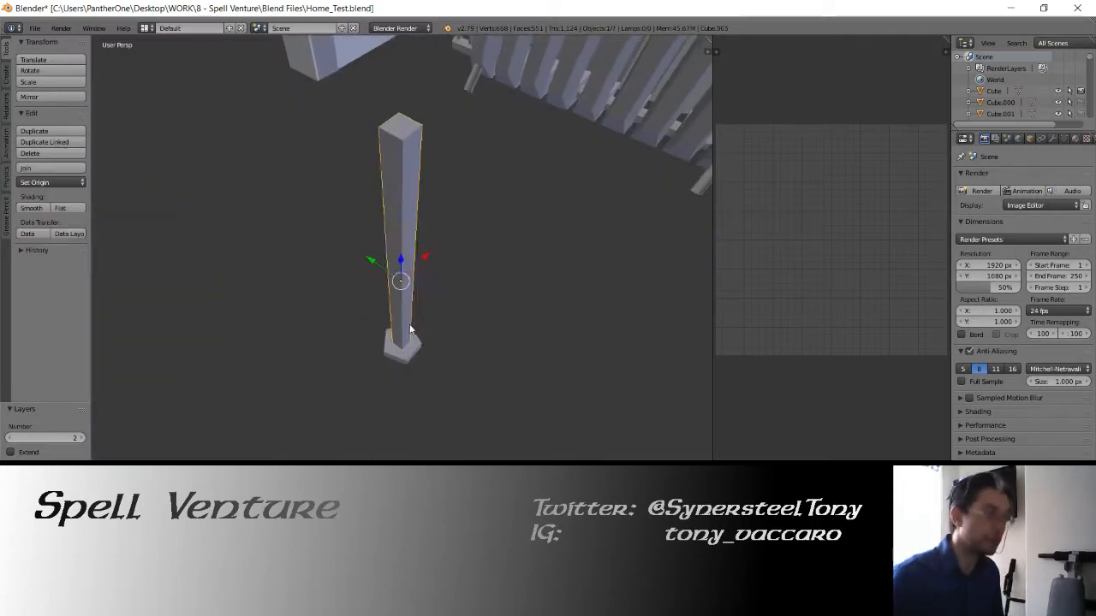
pyautogui.moveTo(459, 328); pyautogui.dragTo(402, 319, button='middle')
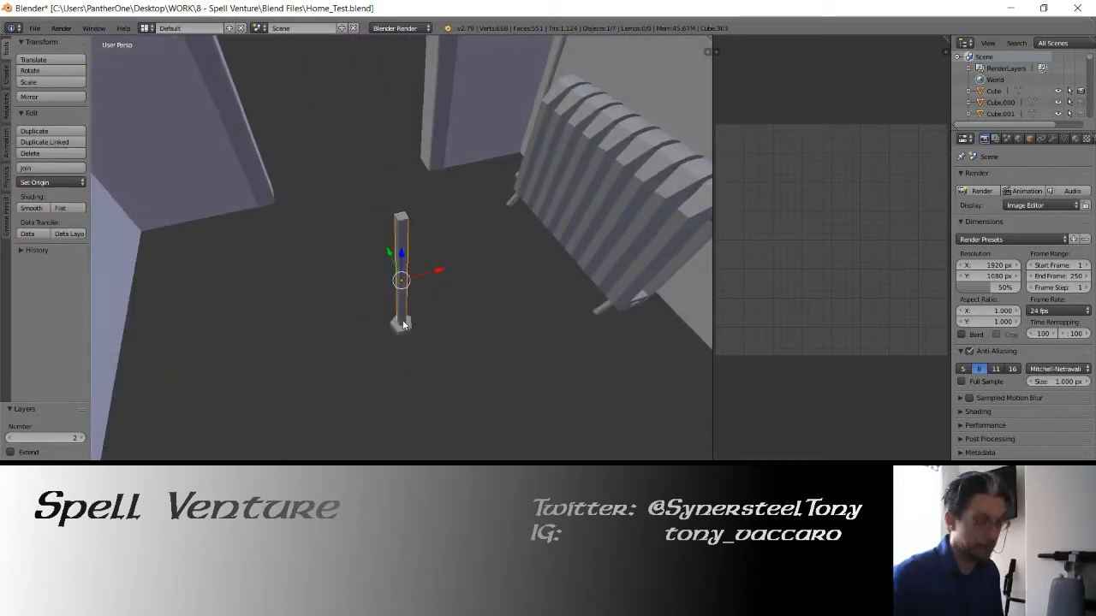
# In wireframe front view, add the fixture's base cylinder to the selection and raise it with the rod along Z towards the ceiling
pyautogui.press('KP_1')
pyautogui.press('z')
pyautogui.keyDown('shift'); pyautogui.rightClick(403, 366); pyautogui.keyUp('shift')
pyautogui.keyDown('shift'); pyautogui.moveTo(420, 255); pyautogui.dragTo(464, 385, button='middle'); pyautogui.keyUp('shift')
pyautogui.moveTo(446, 416); pyautogui.dragTo(444, 146)
pyautogui.keyDown('shift'); pyautogui.moveTo(440, 114); pyautogui.dragTo(403, 254, button='middle'); pyautogui.keyUp('shift')
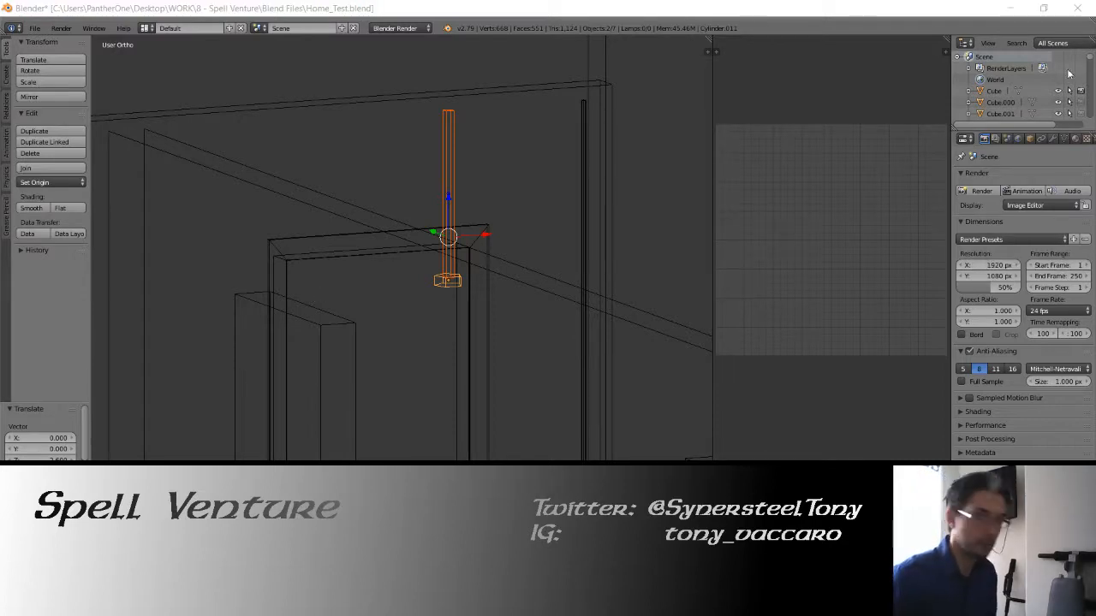
# Switch to the browser to study the hanging light in reference photo (10), and return to Blender to compare it with the raised rod
pyautogui.hotkey('alt', 'Tab')
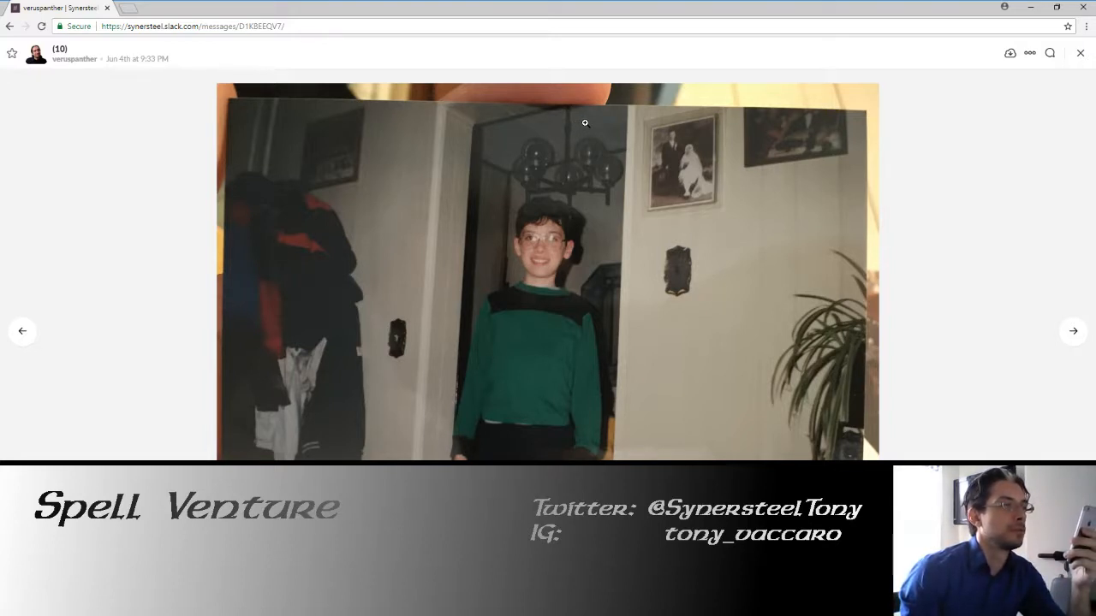
pyautogui.click(1030, 7)
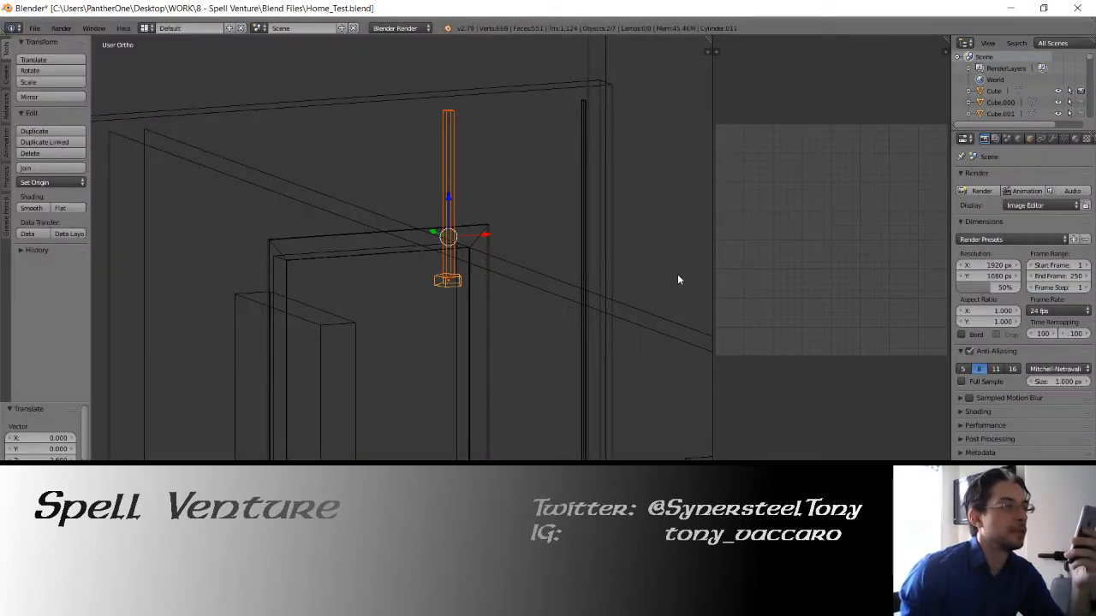
pyautogui.moveTo(677, 279); pyautogui.dragTo(698, 285, button='middle')
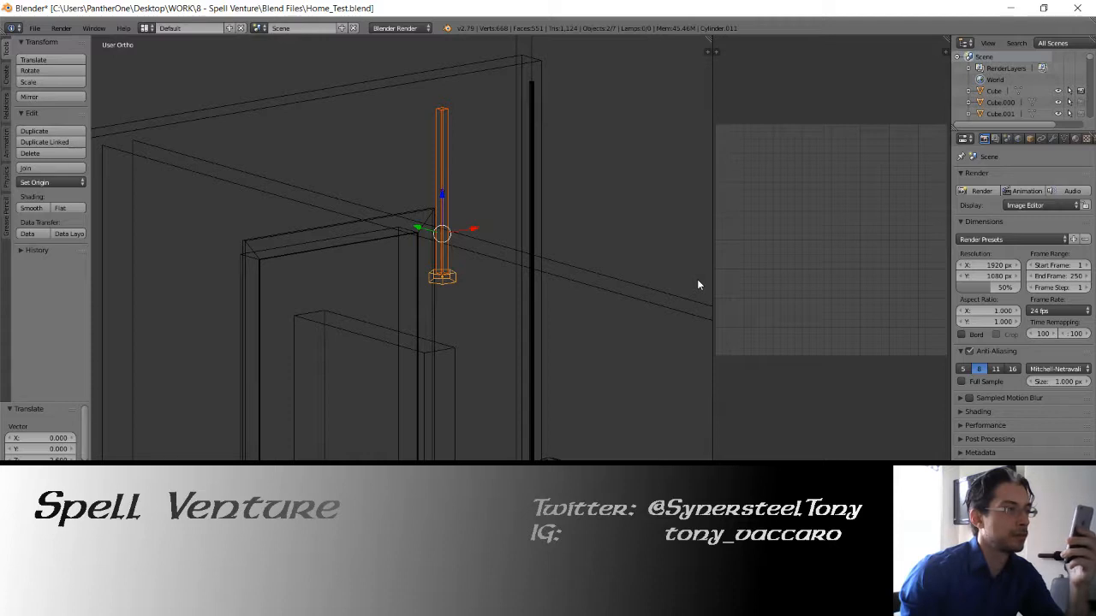
pyautogui.moveTo(698, 280); pyautogui.dragTo(698, 280, button='middle')
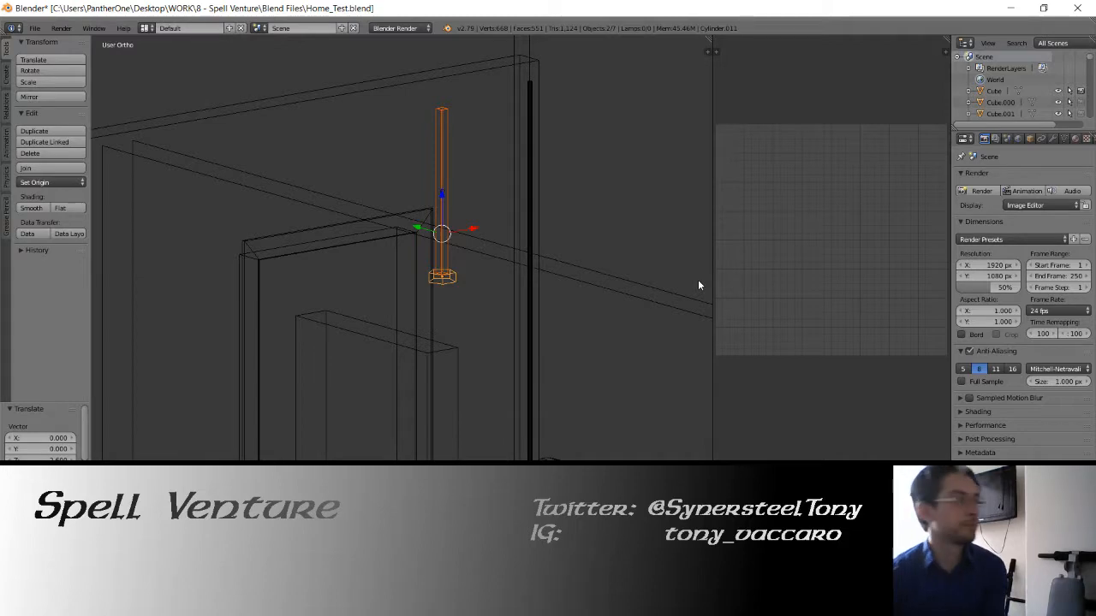
# Switch back to Slack in the browser, close the enlarged photo, and search the uploaded house photos for further reference views
pyautogui.click(202, 604)
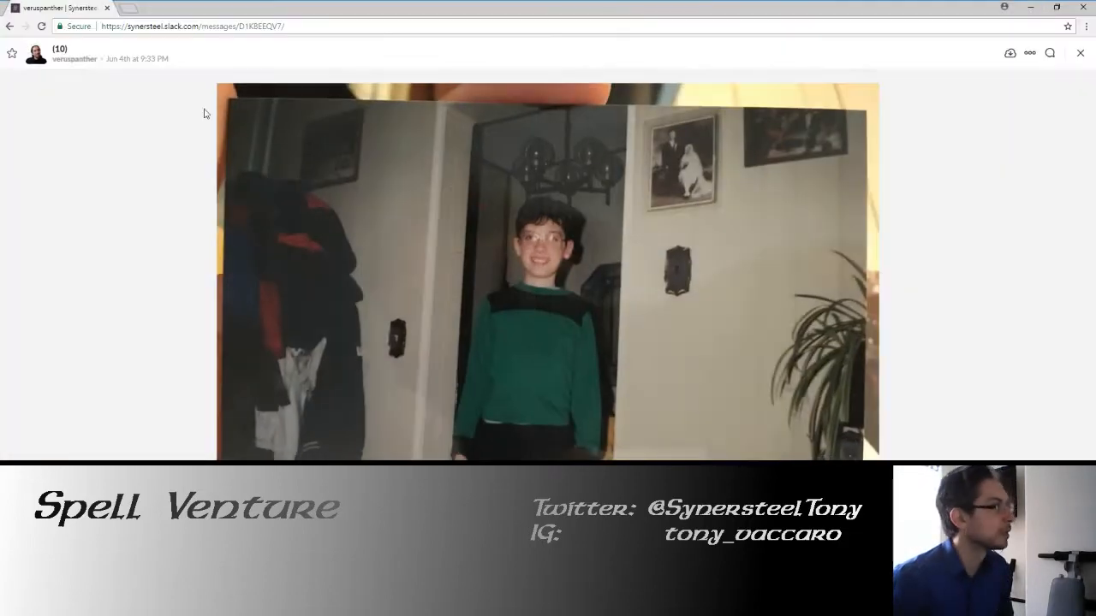
pyautogui.press('Escape')
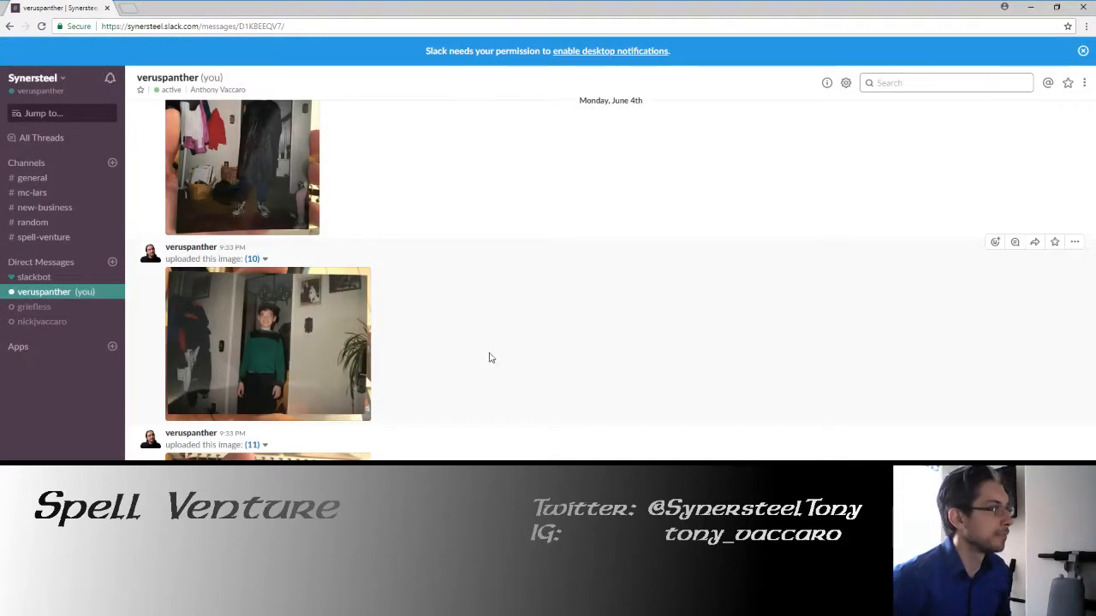
pyautogui.scroll(-1, 489, 357)
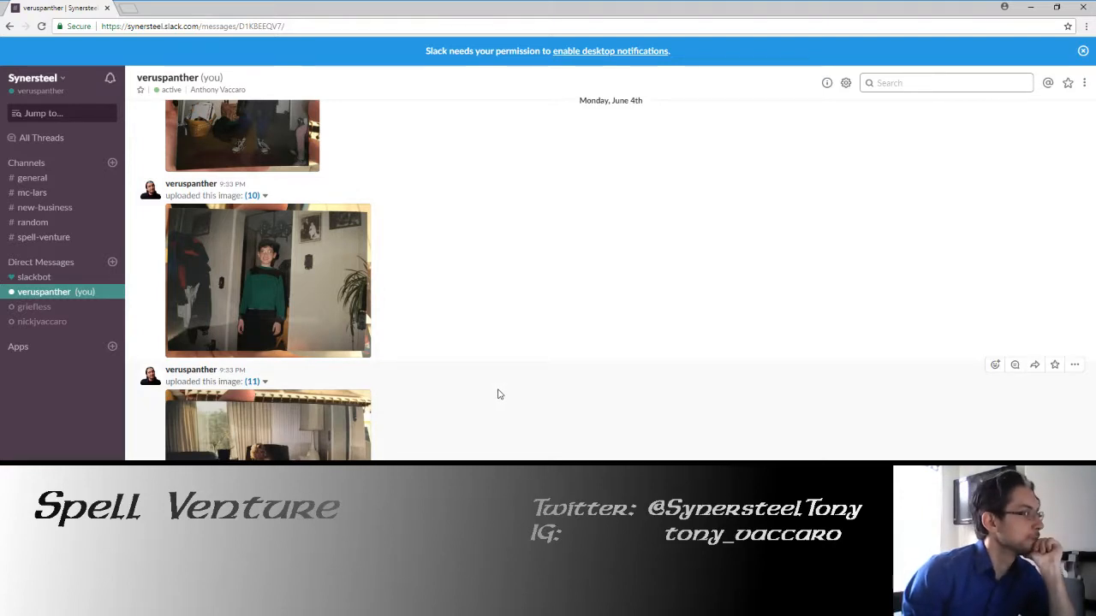
pyautogui.scroll(-3, 497, 392)
pyautogui.scroll(4, 499, 394)
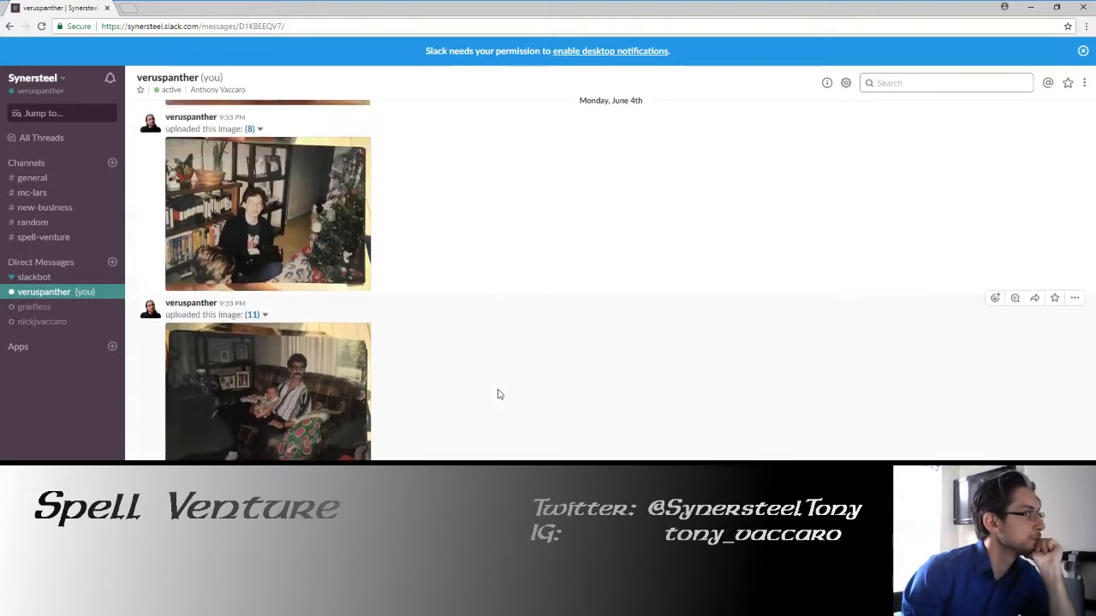
pyautogui.scroll(1, 499, 394)
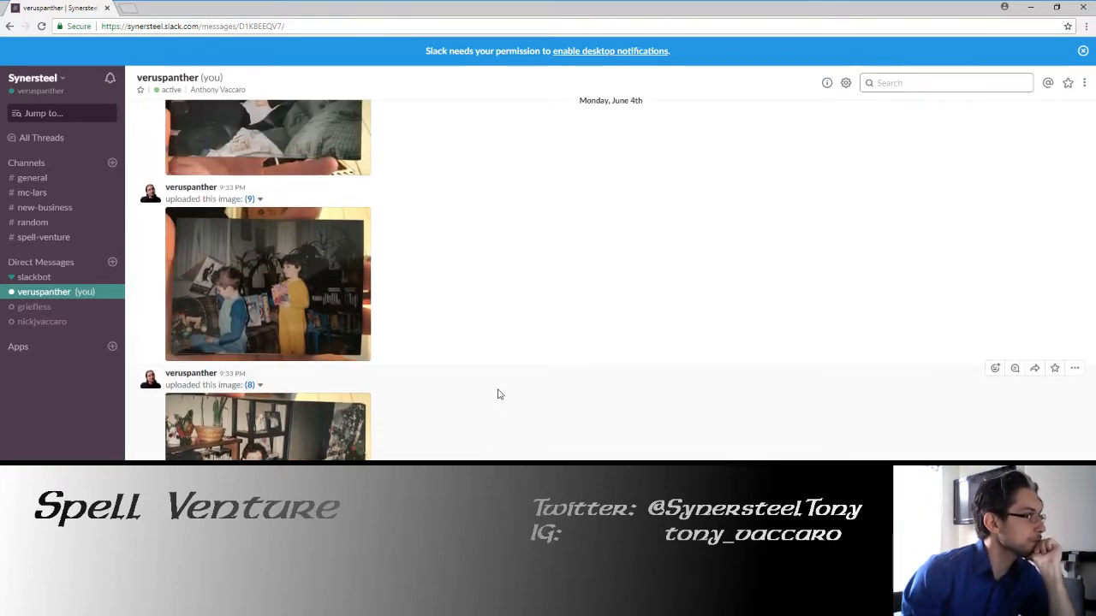
pyautogui.scroll(2, 499, 394)
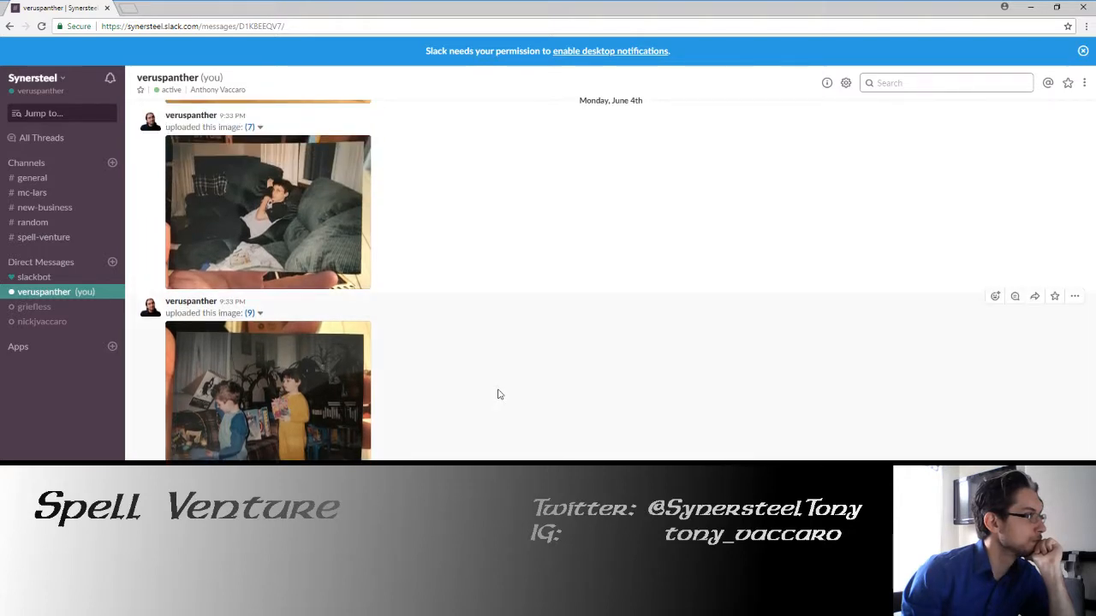
pyautogui.scroll(10, 499, 394)
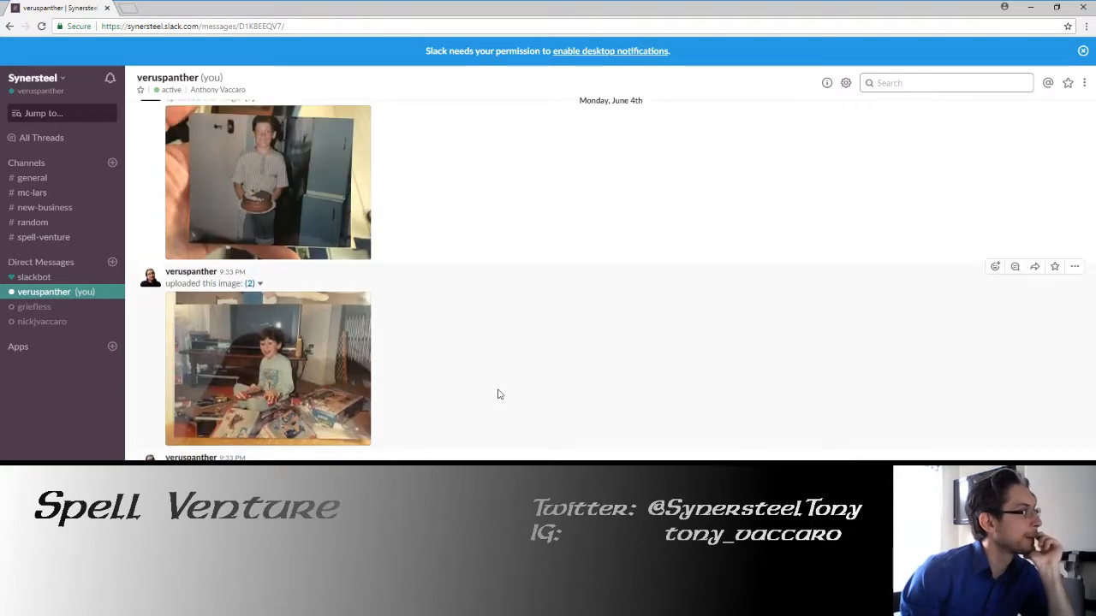
pyautogui.scroll(10, 499, 393)
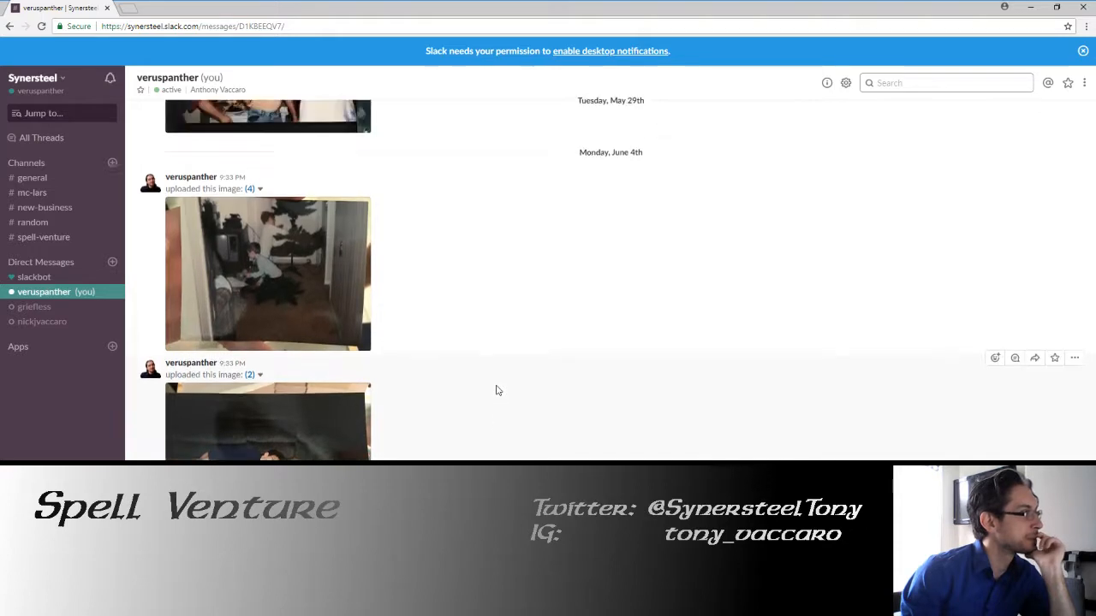
pyautogui.scroll(-3, 496, 389)
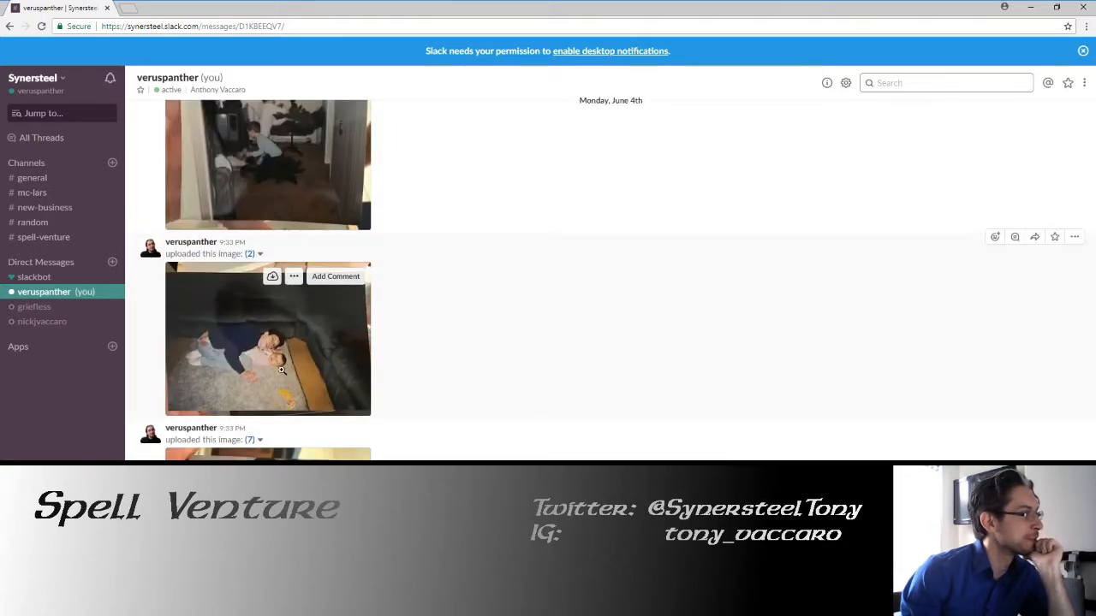
pyautogui.scroll(3, 516, 354)
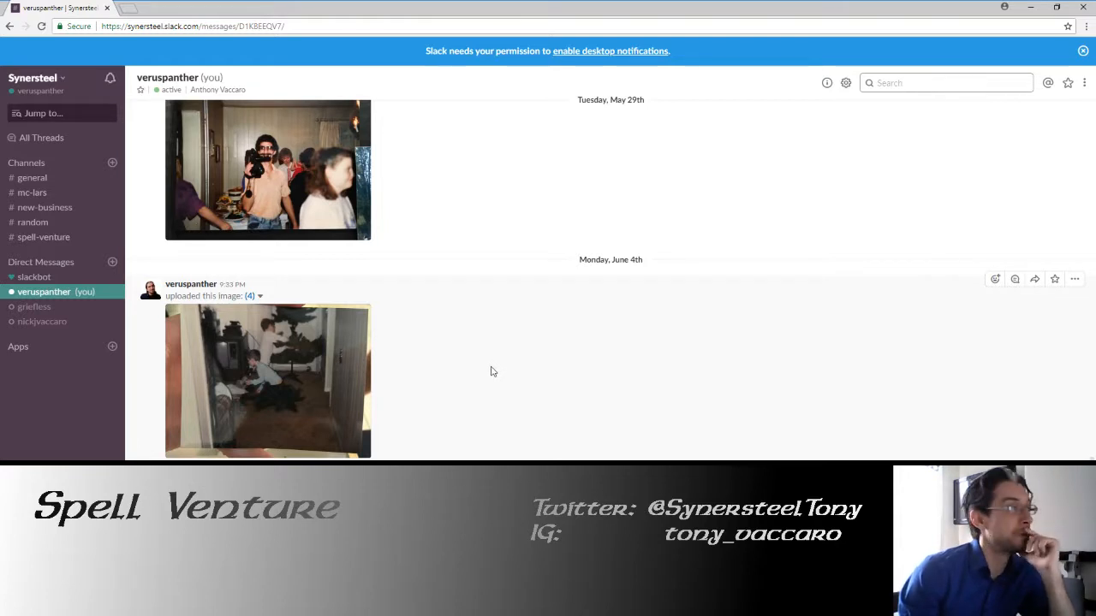
pyautogui.scroll(3, 490, 370)
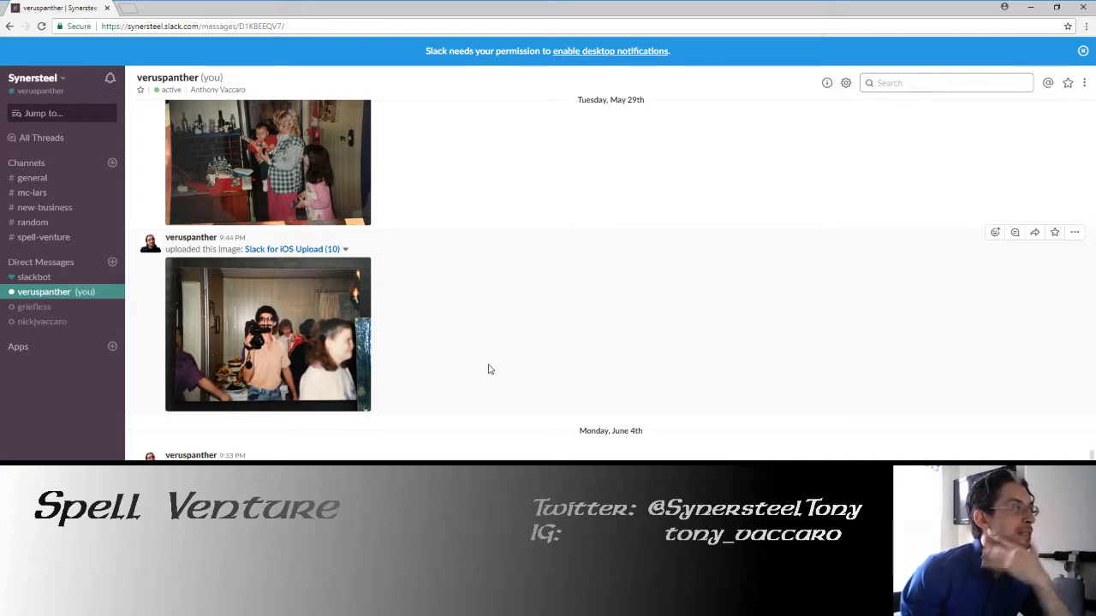
pyautogui.scroll(5, 488, 369)
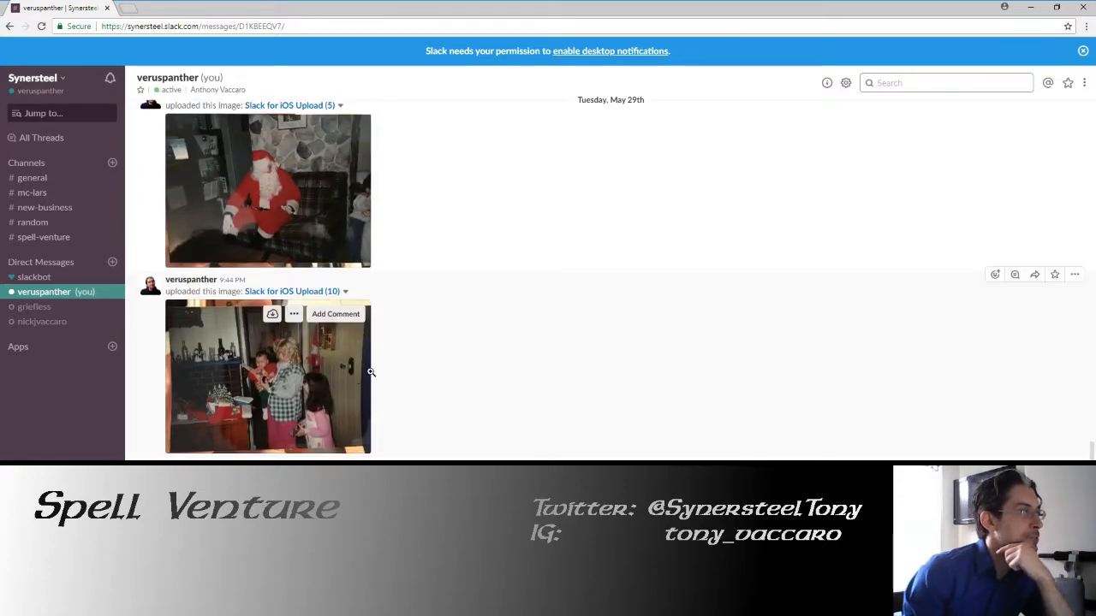
pyautogui.scroll(5, 427, 365)
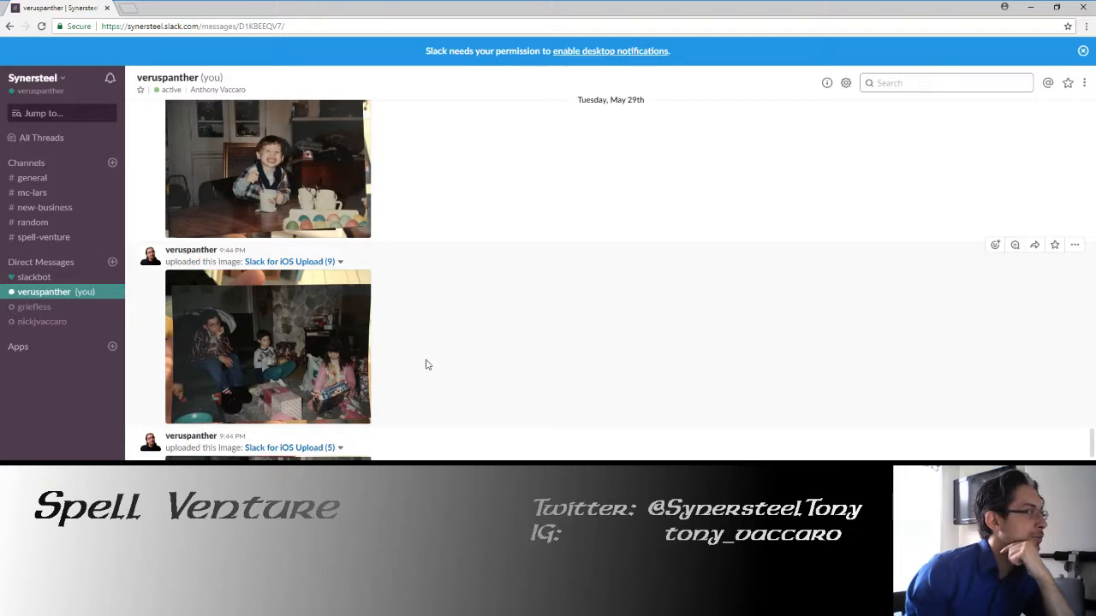
# Enlarge the photo Slack for iOS Upload (8) to examine the room, close it, and continue browsing the older uploads
pyautogui.click(273, 393)
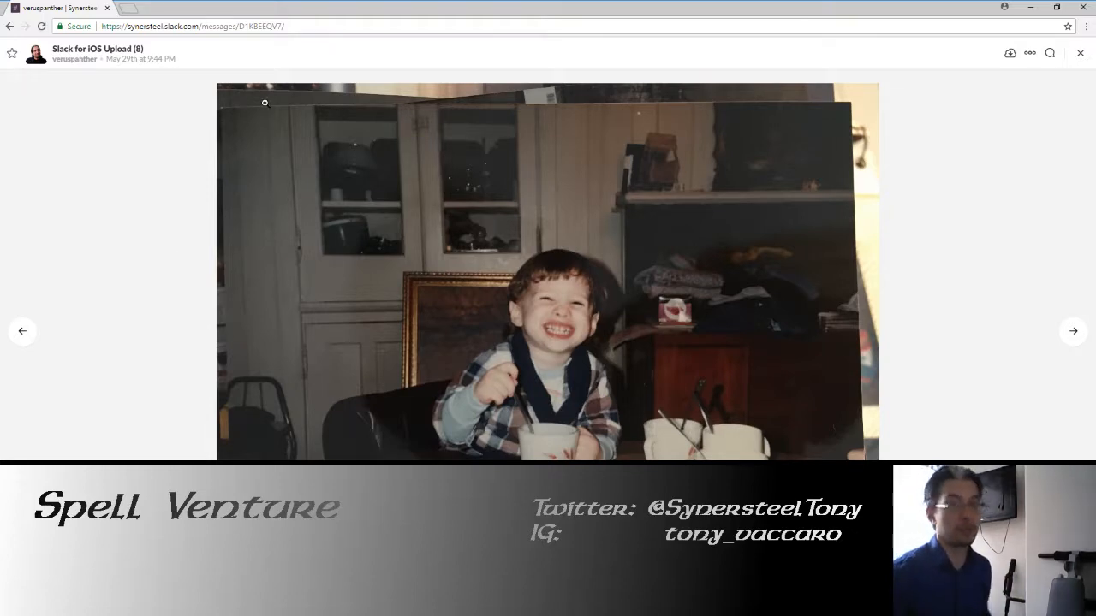
pyautogui.click(149, 257)
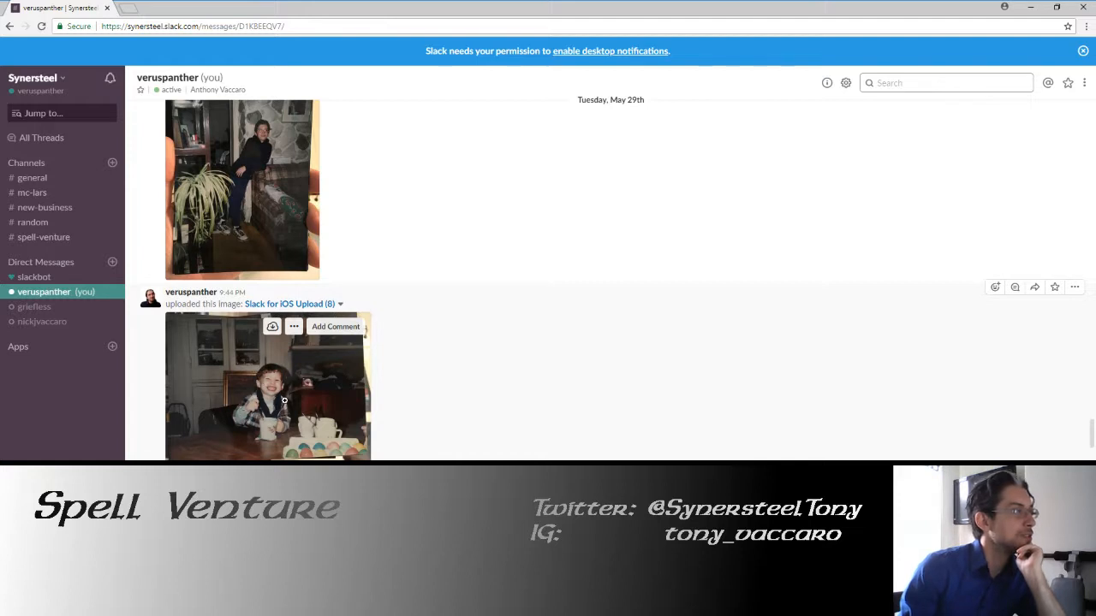
pyautogui.scroll(5, 313, 374)
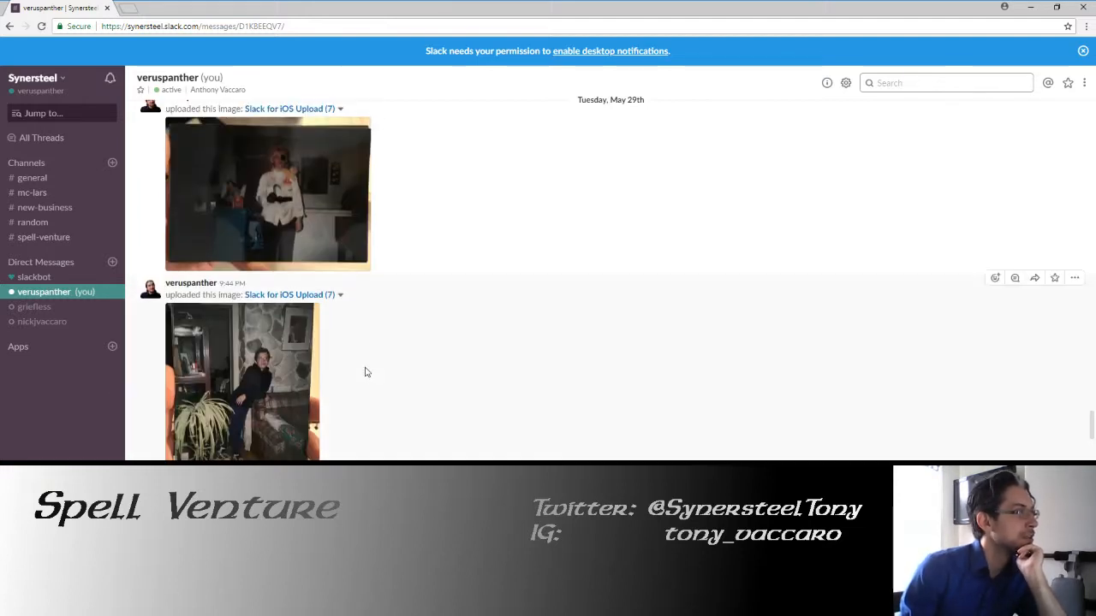
# Look through the uploaded reference photos in the Slack conversation to examine the home's interior and ceiling light
pyautogui.scroll(10, 412, 367)
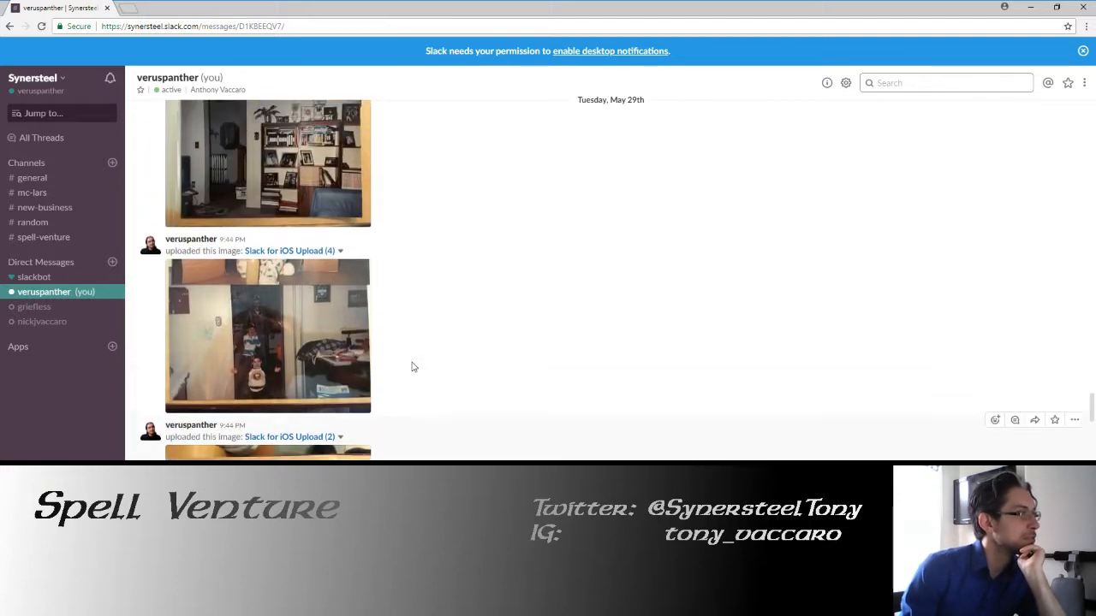
pyautogui.scroll(10, 411, 368)
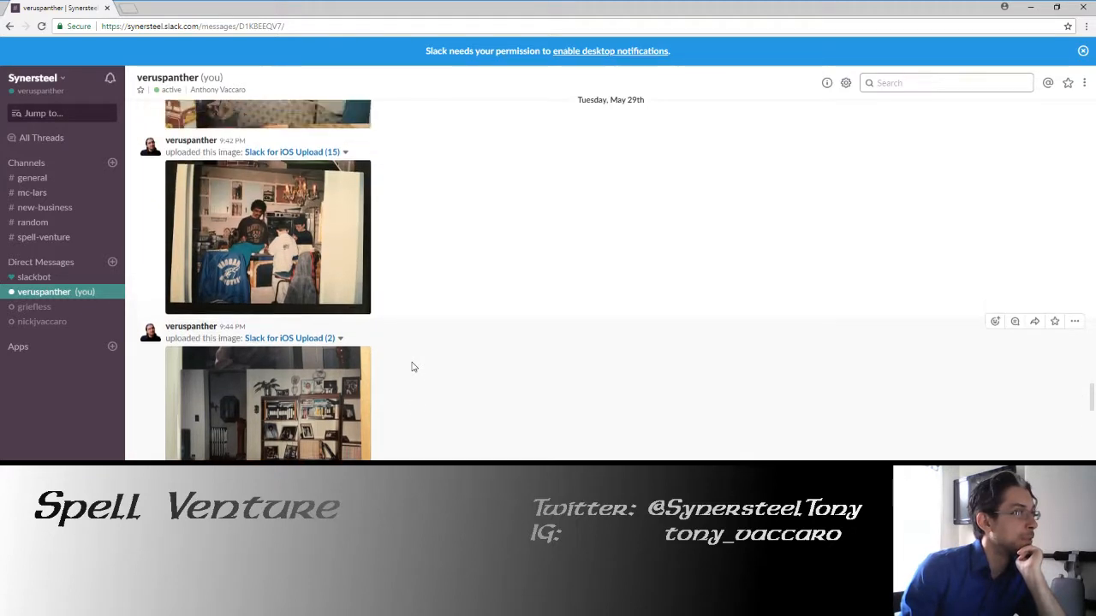
pyautogui.scroll(10, 412, 367)
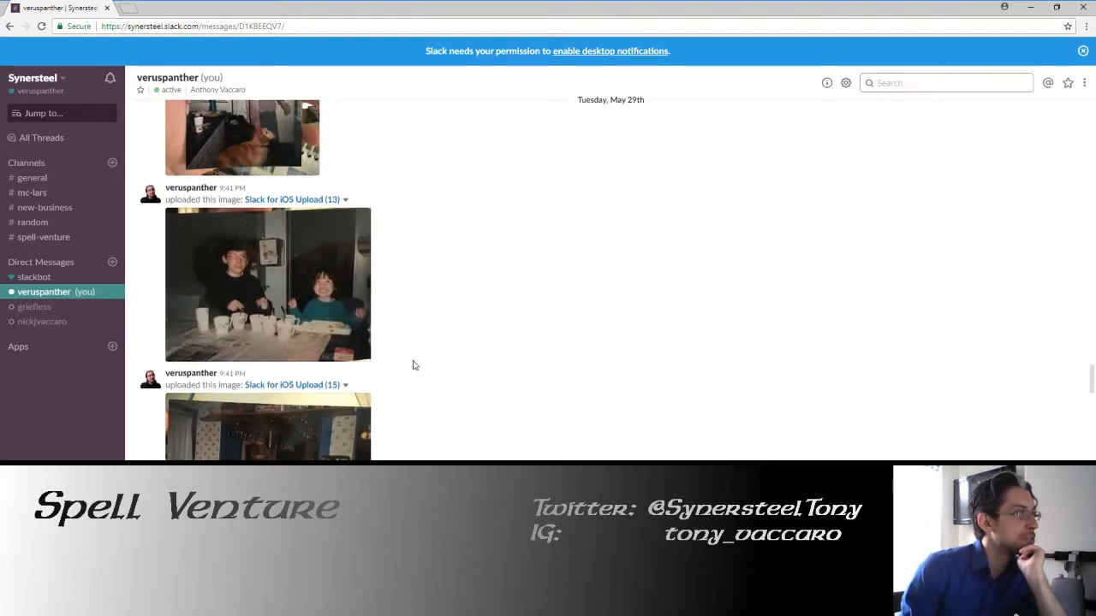
pyautogui.scroll(3, 412, 364)
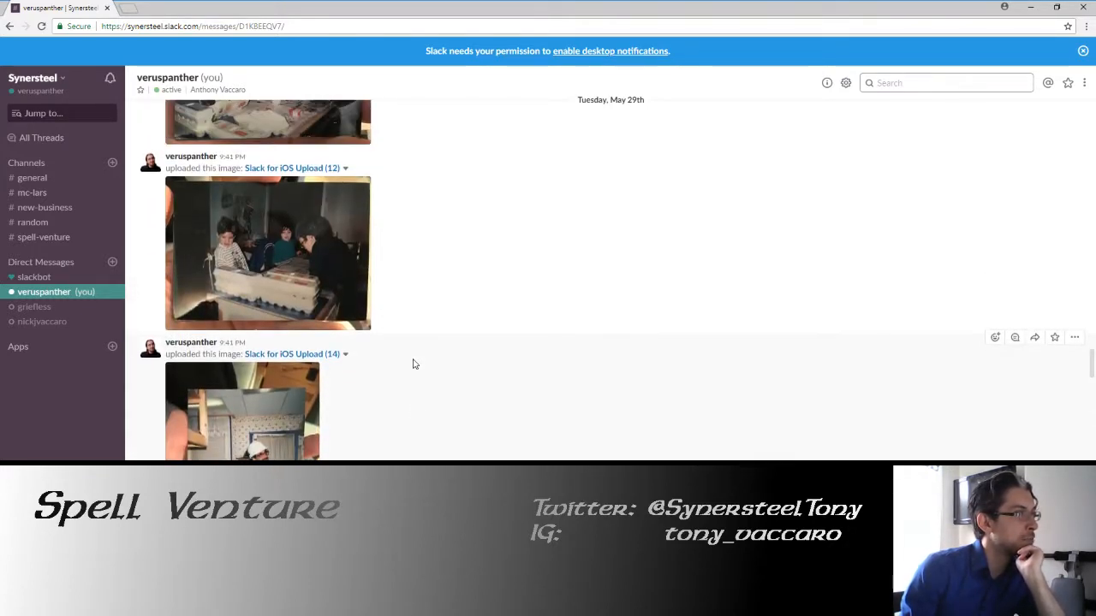
pyautogui.scroll(10, 413, 365)
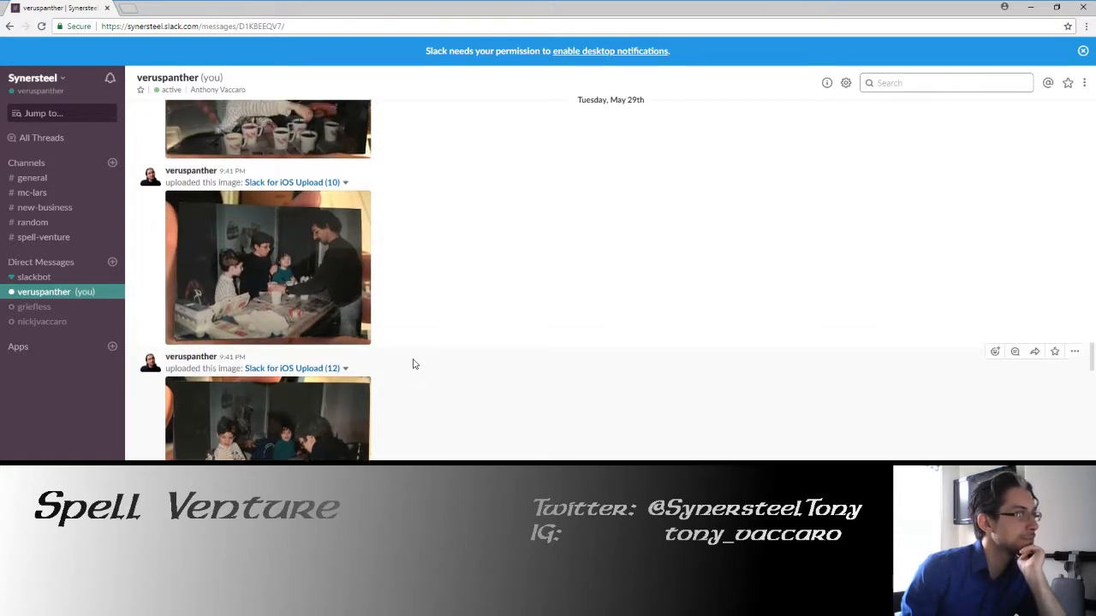
pyautogui.scroll(10, 413, 365)
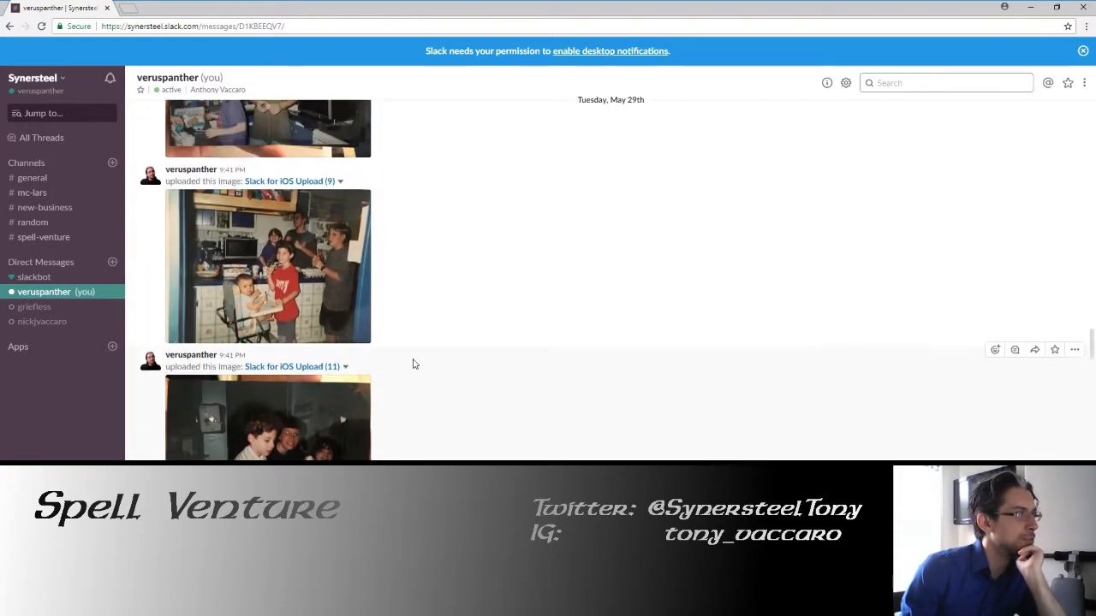
pyautogui.scroll(1, 412, 365)
pyautogui.scroll(5, 413, 364)
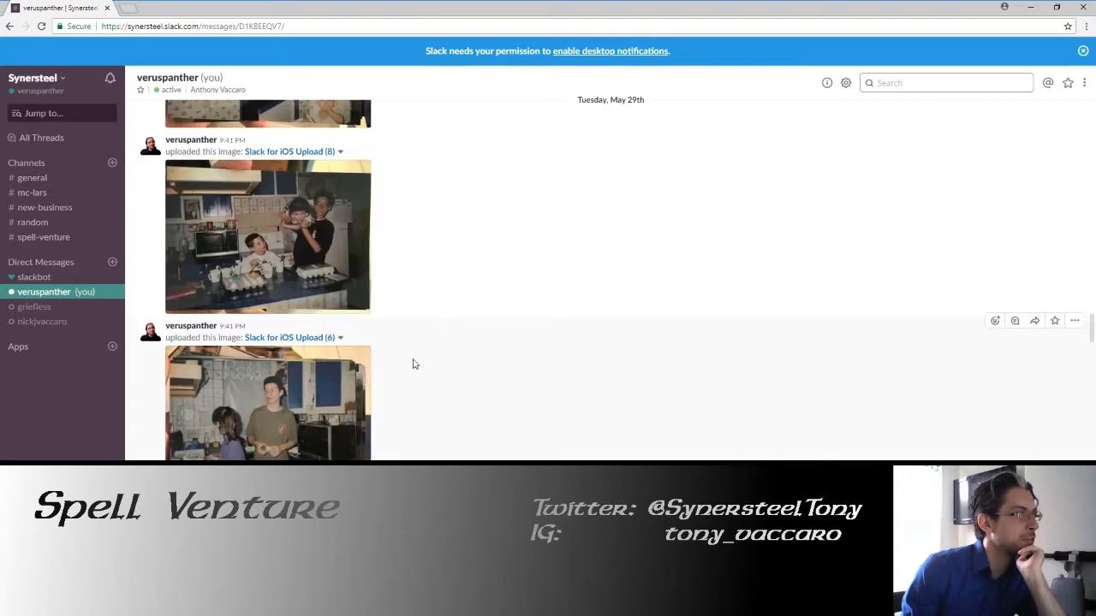
pyautogui.scroll(4, 414, 362)
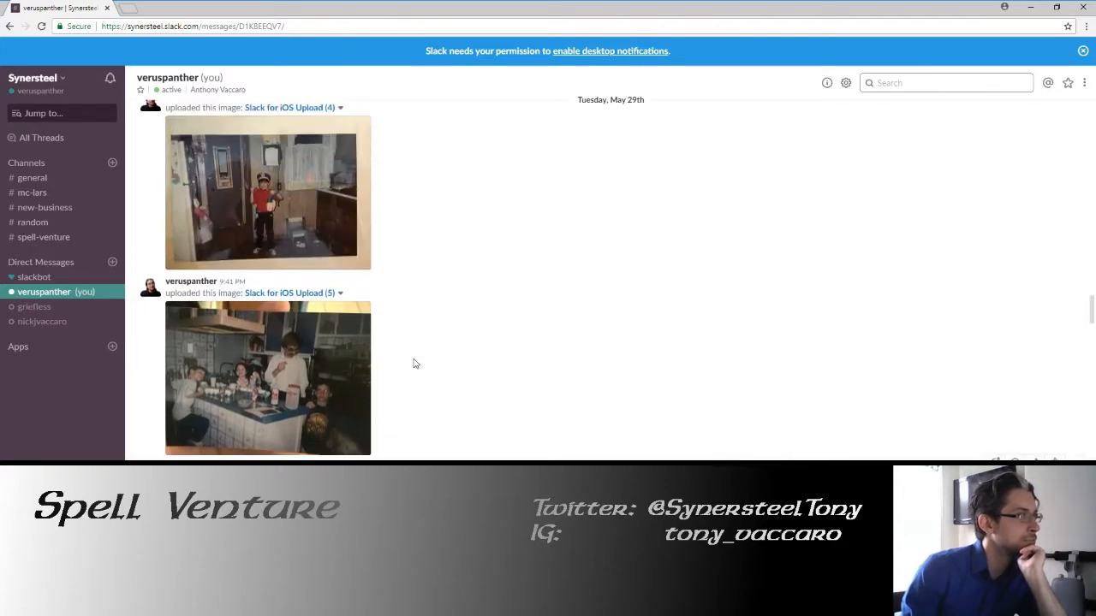
pyautogui.scroll(-10, 500, 327)
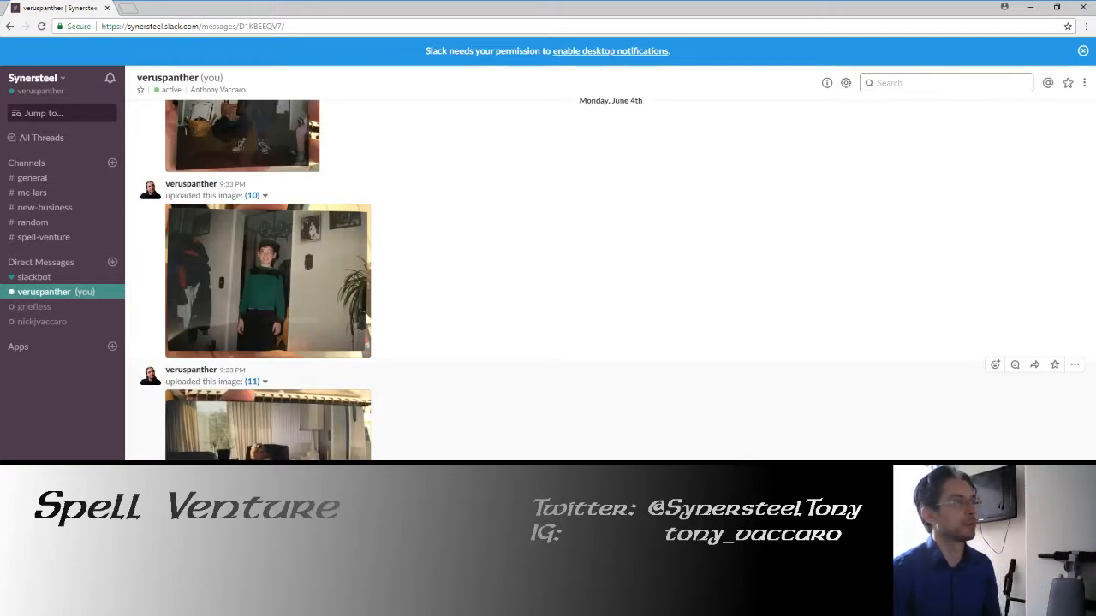
# Switch to Blender and raise the hanging rod together with its pentagonal hub slightly in front view
pyautogui.hotkey('alt', 'Tab')
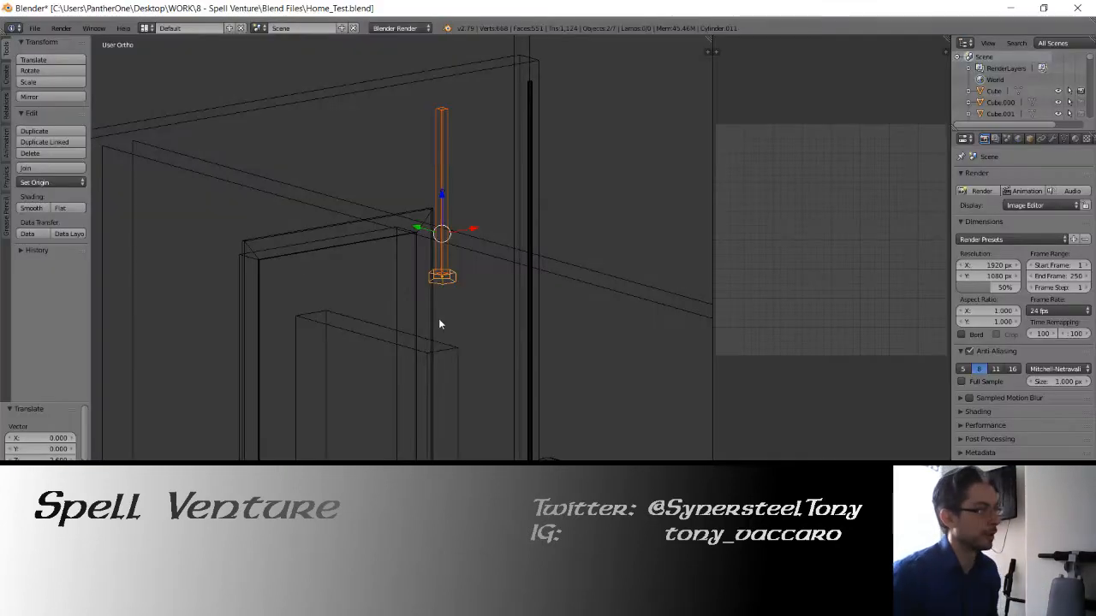
pyautogui.moveTo(433, 306); pyautogui.dragTo(428, 294, button='middle')
pyautogui.press('KP_1')
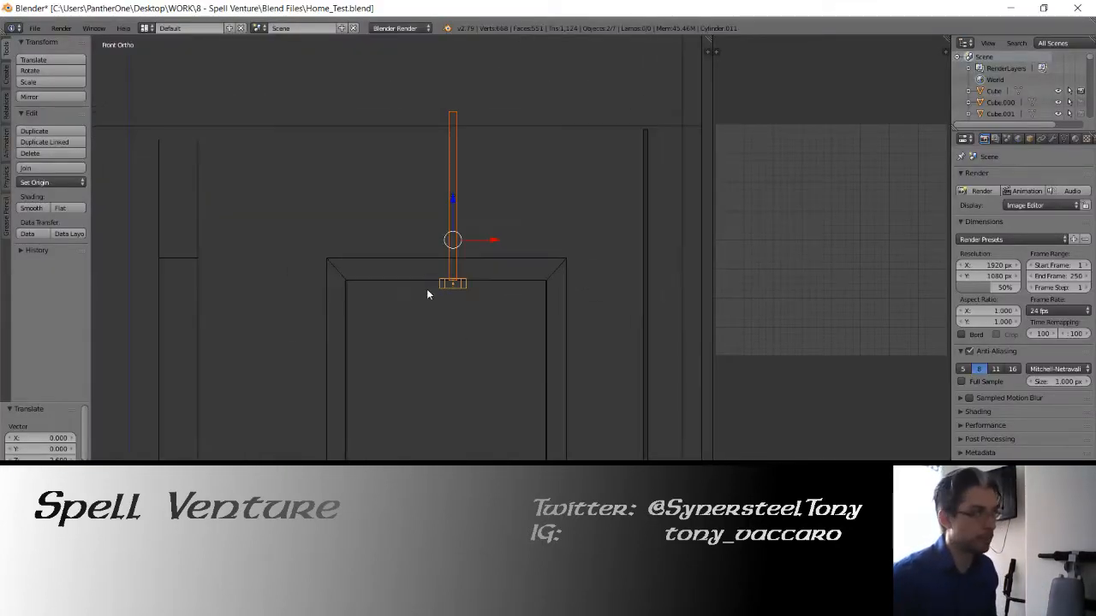
pyautogui.moveTo(451, 199); pyautogui.dragTo(453, 187)
# Shorten the vertical rod by lowering its top end in mesh editing, down to just above the ceiling line
pyautogui.press('Tab')
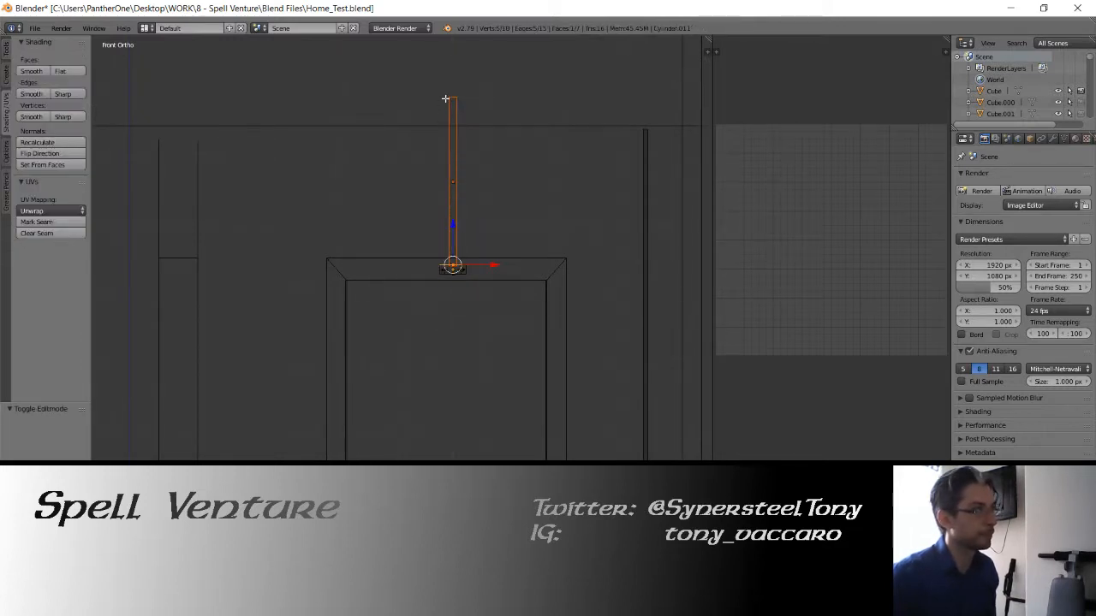
pyautogui.press('Tab')
pyautogui.rightClick(449, 132)
pyautogui.press('Tab')
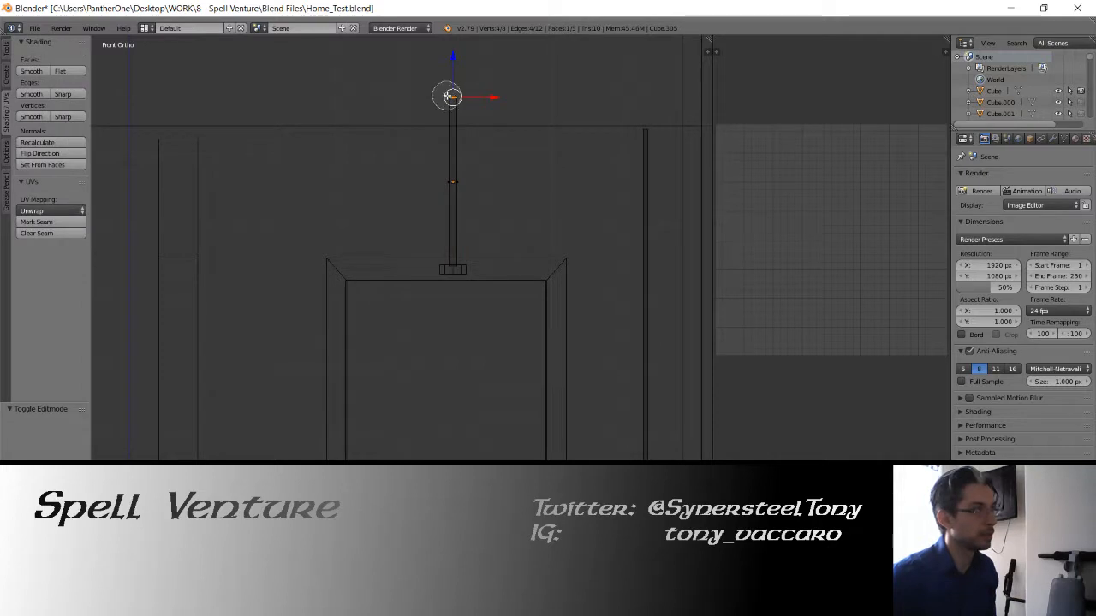
pyautogui.moveTo(454, 55); pyautogui.dragTo(456, 76)
pyautogui.press('Tab')
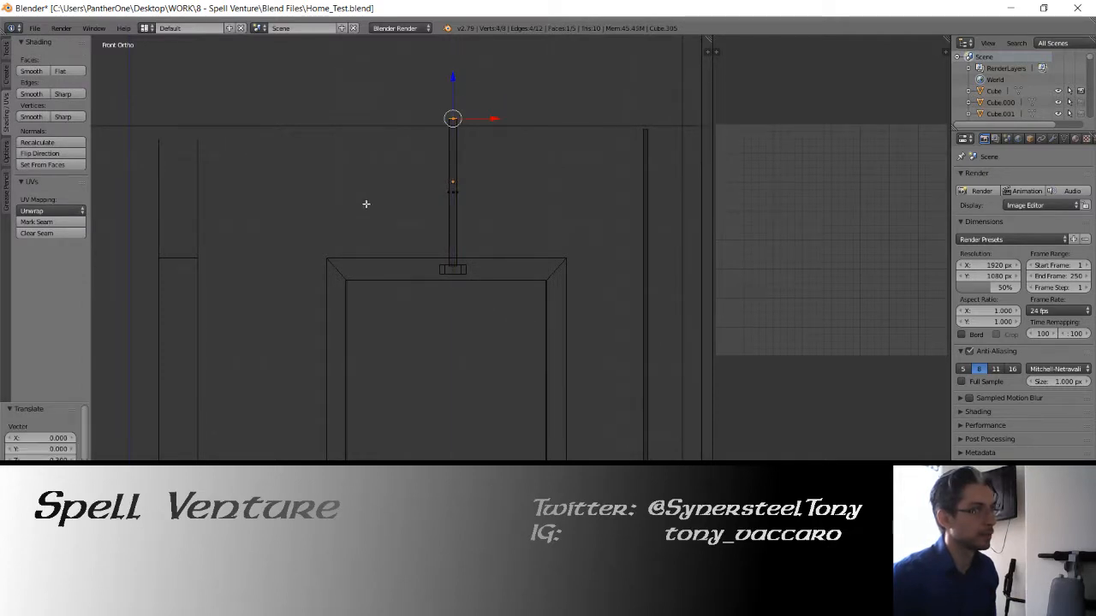
# Apply the rotation and scale of the shortened vertical rod
pyautogui.moveTo(365, 203); pyautogui.dragTo(409, 241, button='middle')
pyautogui.hotkey('ctrl', 'a')
pyautogui.click(412, 236)
pyautogui.rightClick(436, 263)
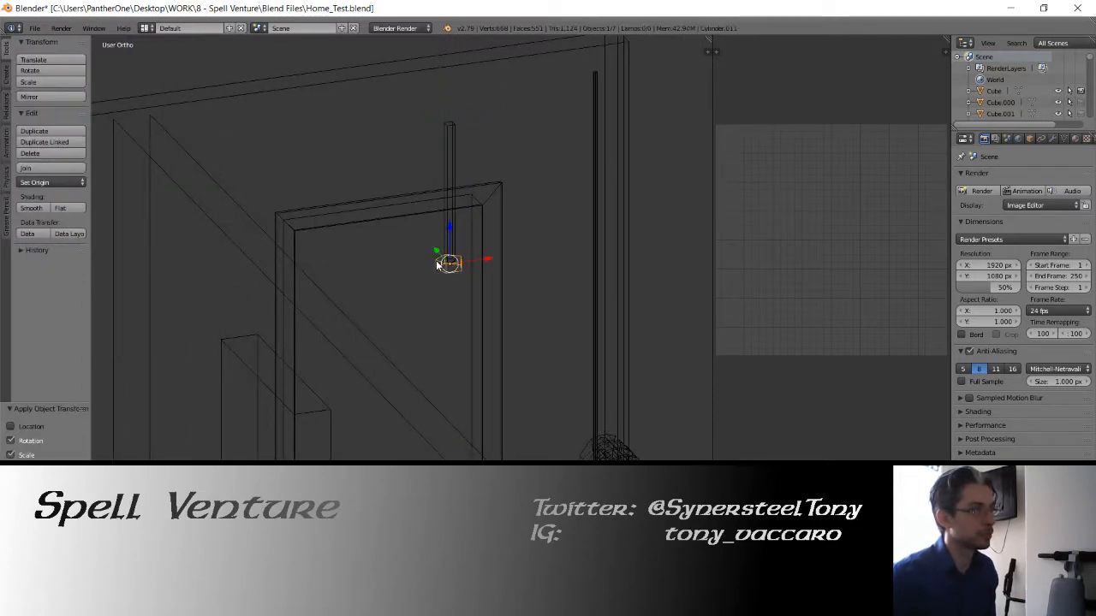
pyautogui.press('Tab')
pyautogui.press('a')
pyautogui.moveTo(440, 274)
pyautogui.mouseDown(button='middle')
pyautogui.moveTo(401, 281)
pyautogui.moveTo(404, 310)
pyautogui.mouseUp(button='middle')
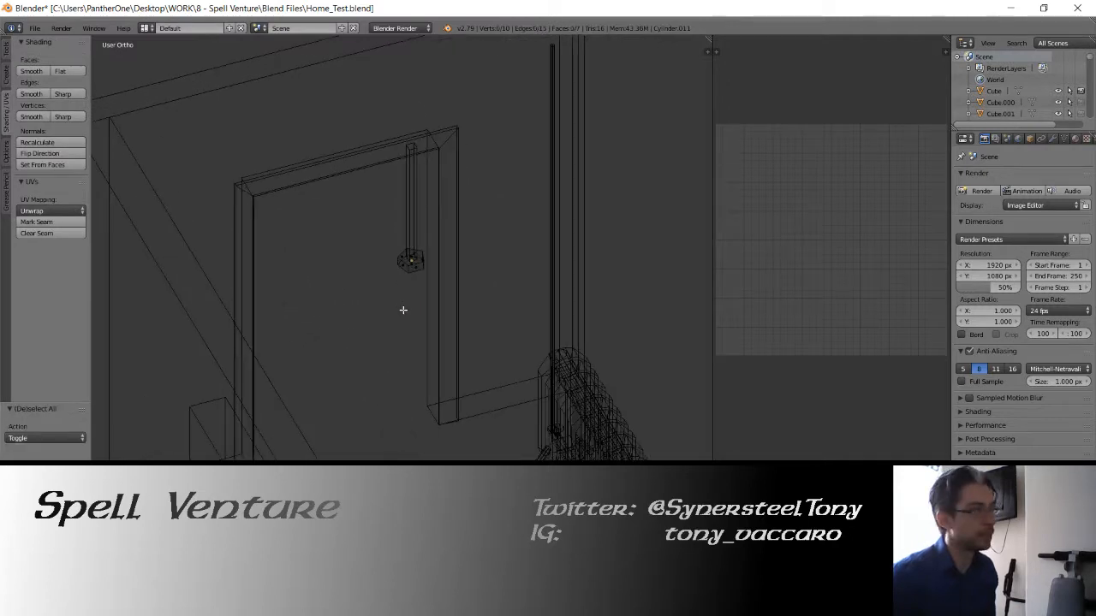
pyautogui.press('Tab')
# Duplicate the vertical rod and rotate the copy 90° in front view to form a horizontal arm
pyautogui.rightClick(408, 204)
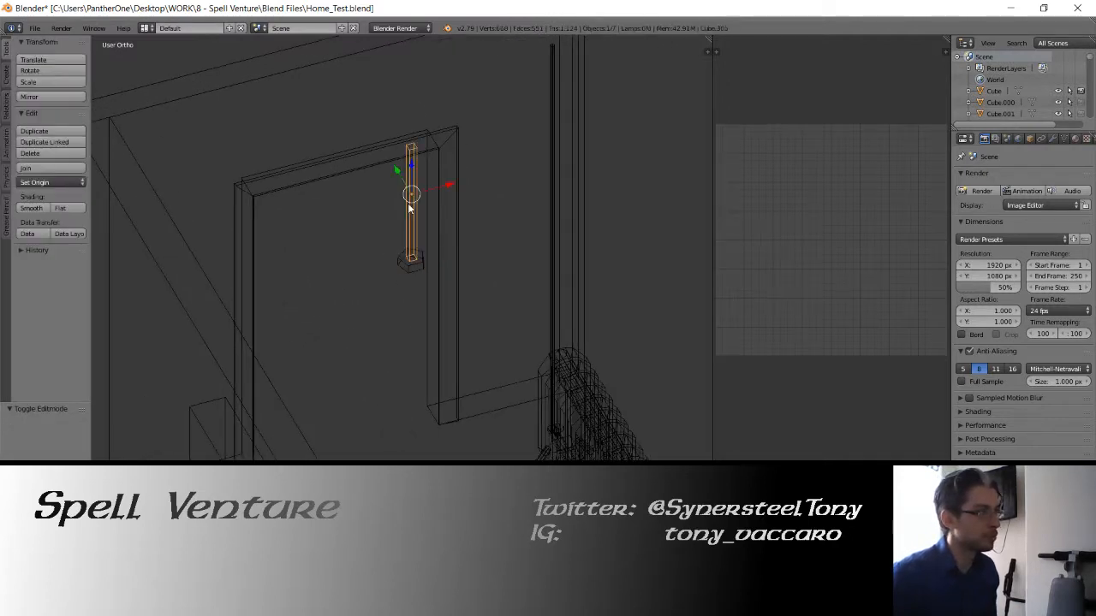
pyautogui.press('KP_1')
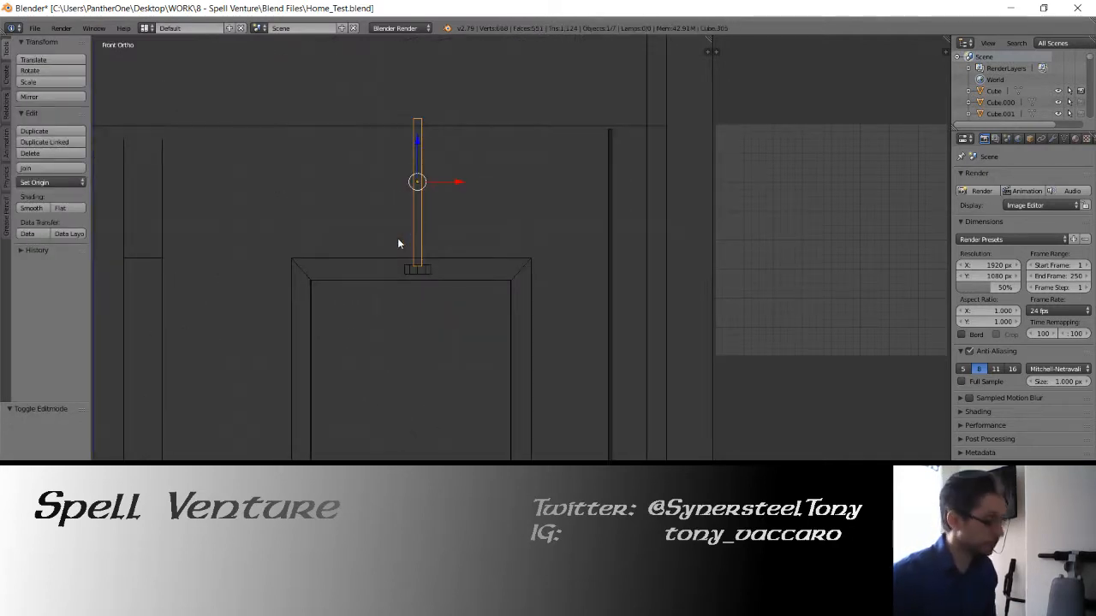
pyautogui.hotkey('shift', 'd')
pyautogui.write('r90')
pyautogui.press('Return')
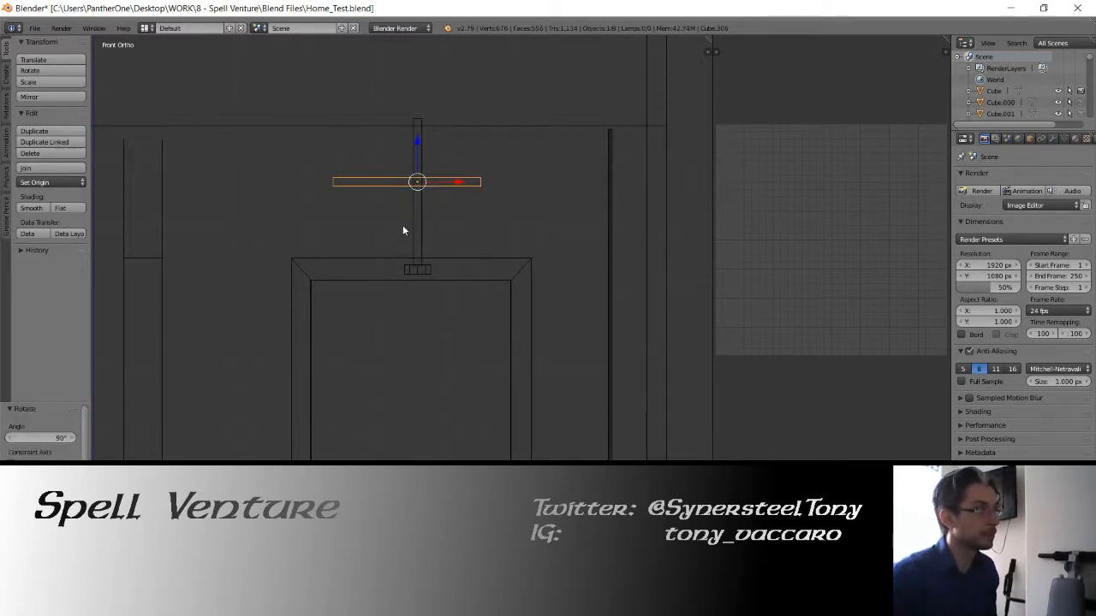
# Set the horizontal arm's origin to its geometry and scale the arm to about 0.59 along X
pyautogui.click(51, 182)
pyautogui.click(51, 206)
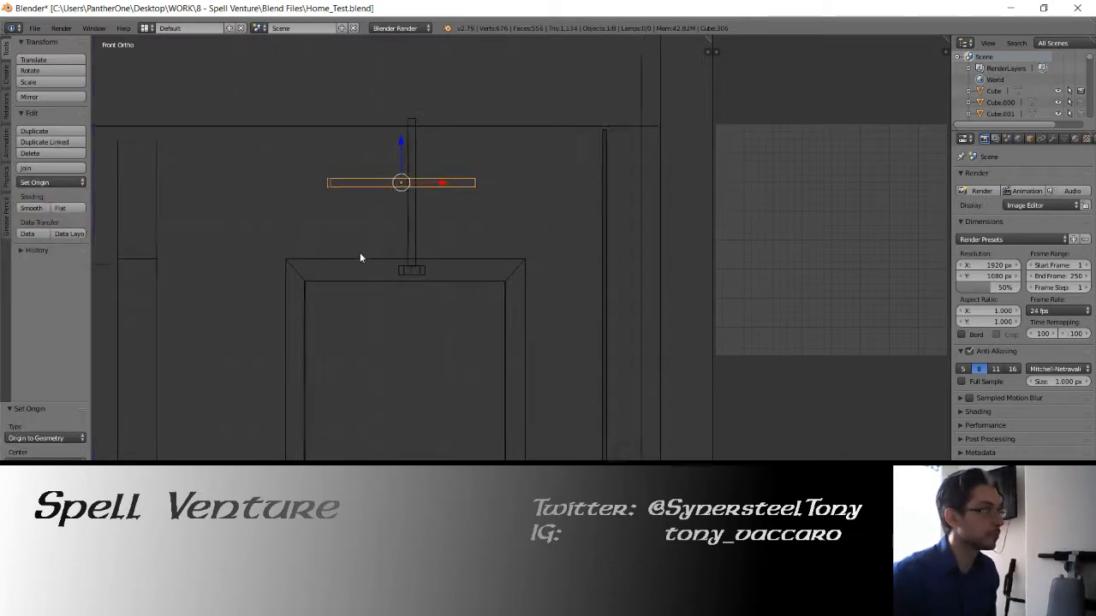
pyautogui.keyDown('shift'); pyautogui.moveTo(360, 257); pyautogui.dragTo(325, 263, button='middle'); pyautogui.keyUp('shift')
pyautogui.press('s')
pyautogui.press('x')
pyautogui.click(312, 206)
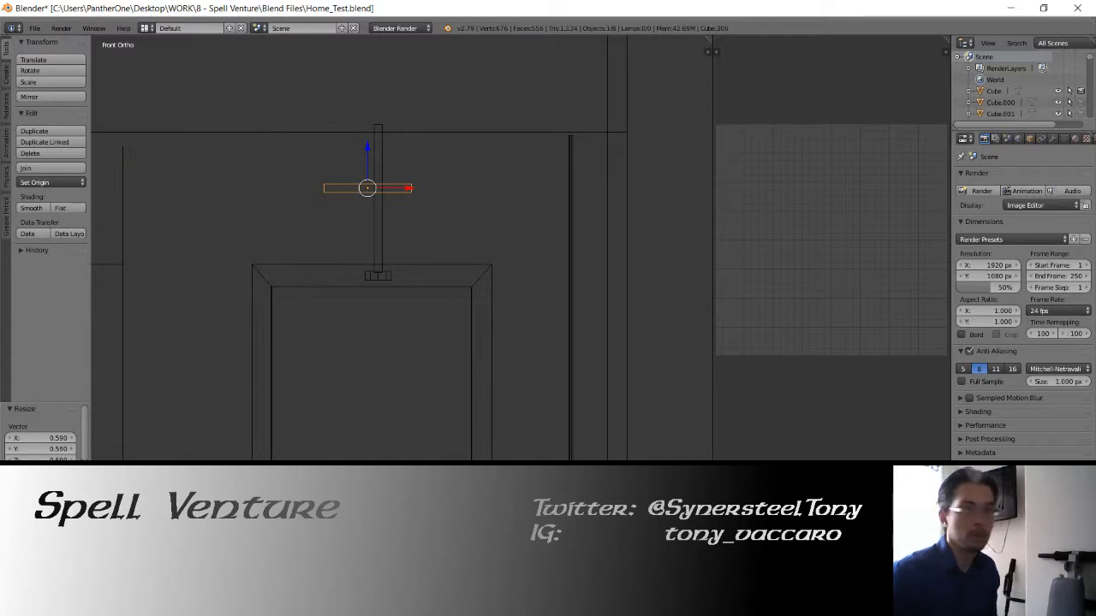
# Switch to Slack, enlarge photo (10) and examine how the chandelier's arms and globes are arranged
pyautogui.hotkey('alt', 'Tab')
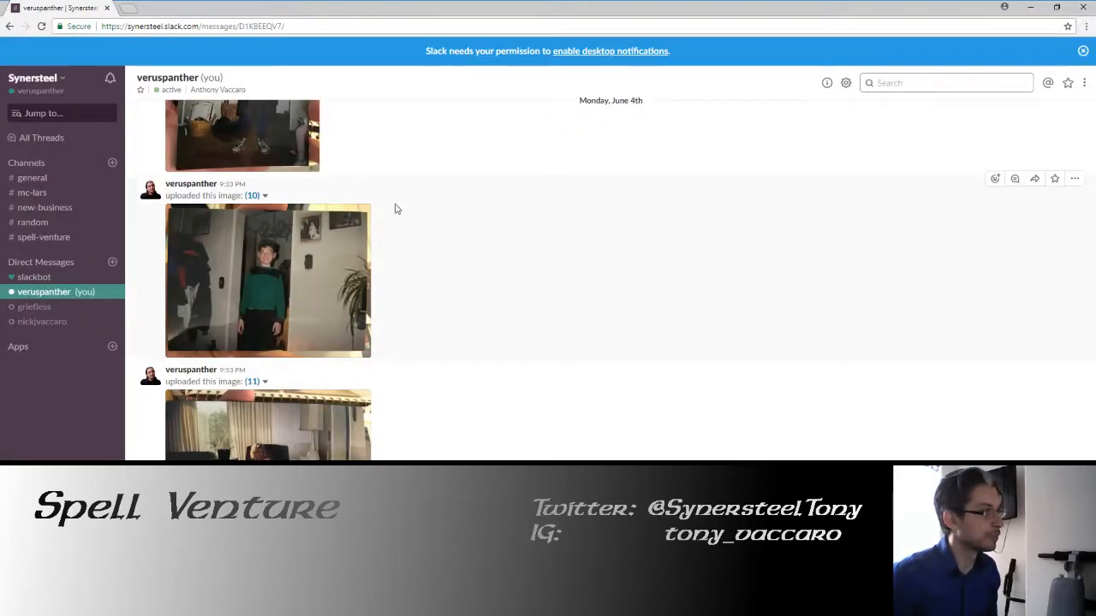
pyautogui.click(291, 308)
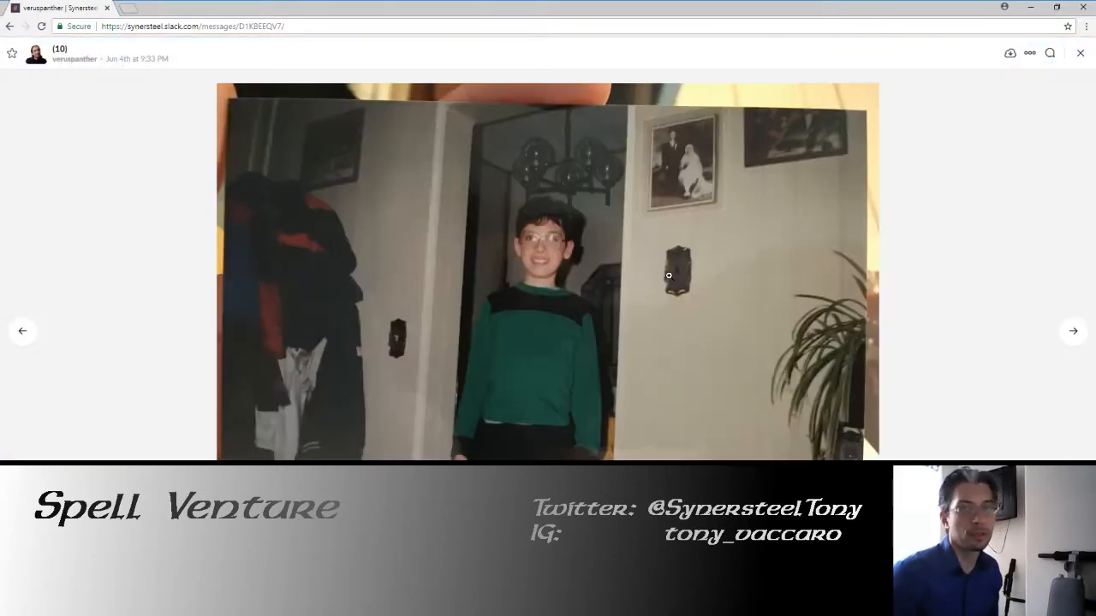
pyautogui.scroll(5, 576, 171)
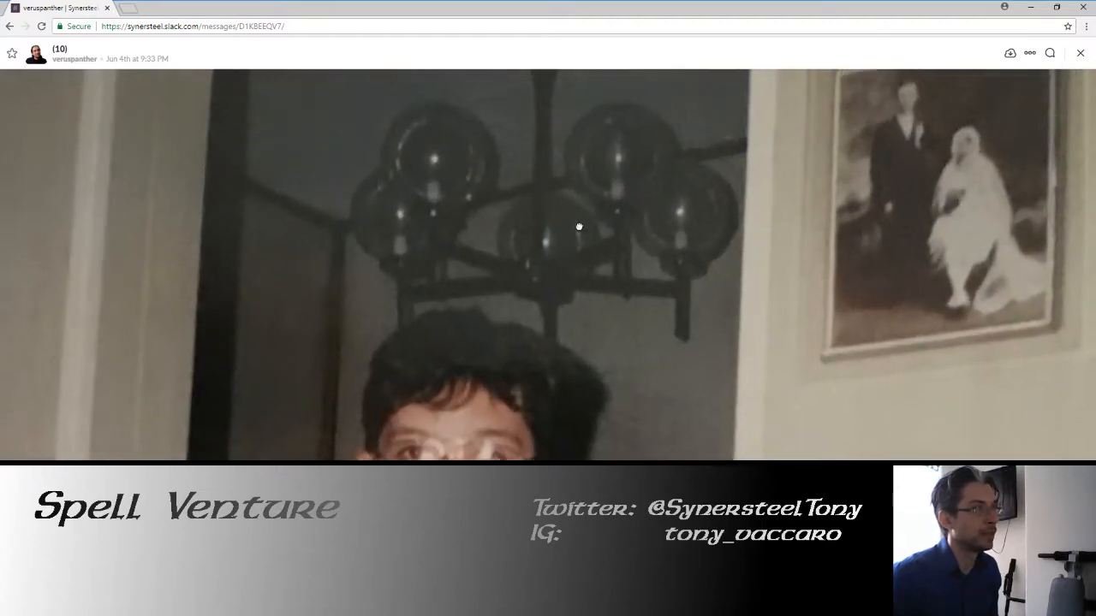
pyautogui.scroll(-4, 576, 228)
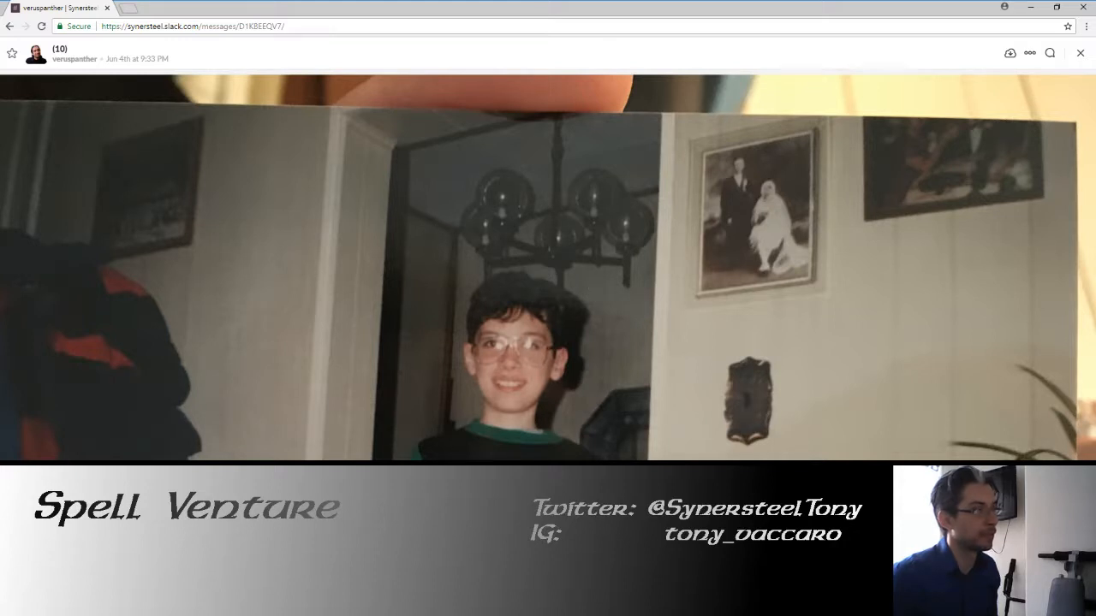
# Switch to Blender and move the horizontal arm 0.8 along X in top view so it extends from the hub
pyautogui.hotkey('alt', 'Tab')
pyautogui.press('KP_7')
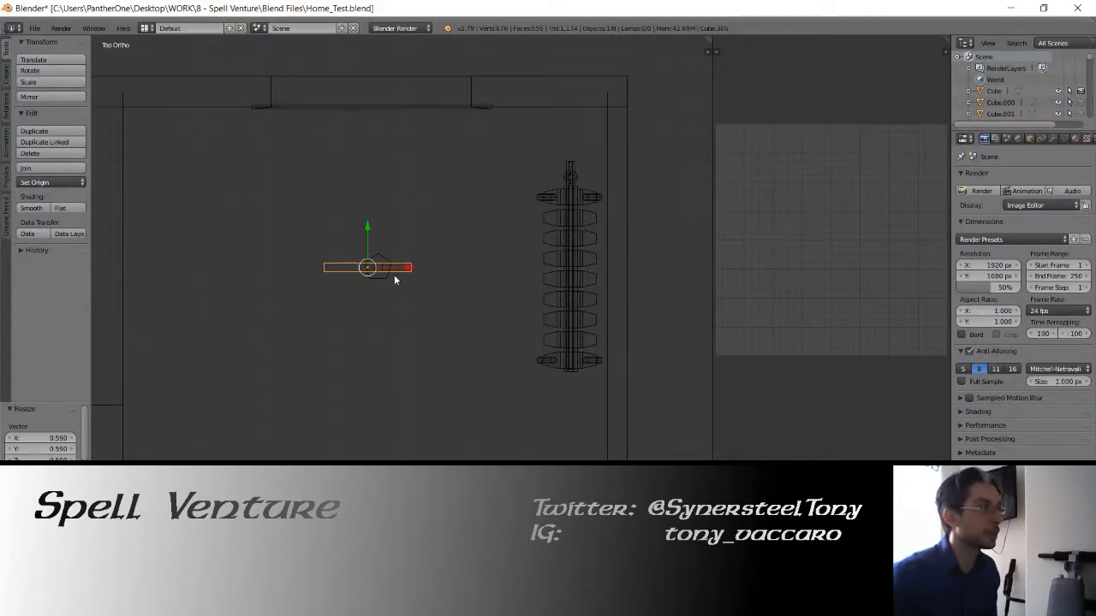
pyautogui.press('g')
pyautogui.press('x')
pyautogui.click(472, 273)
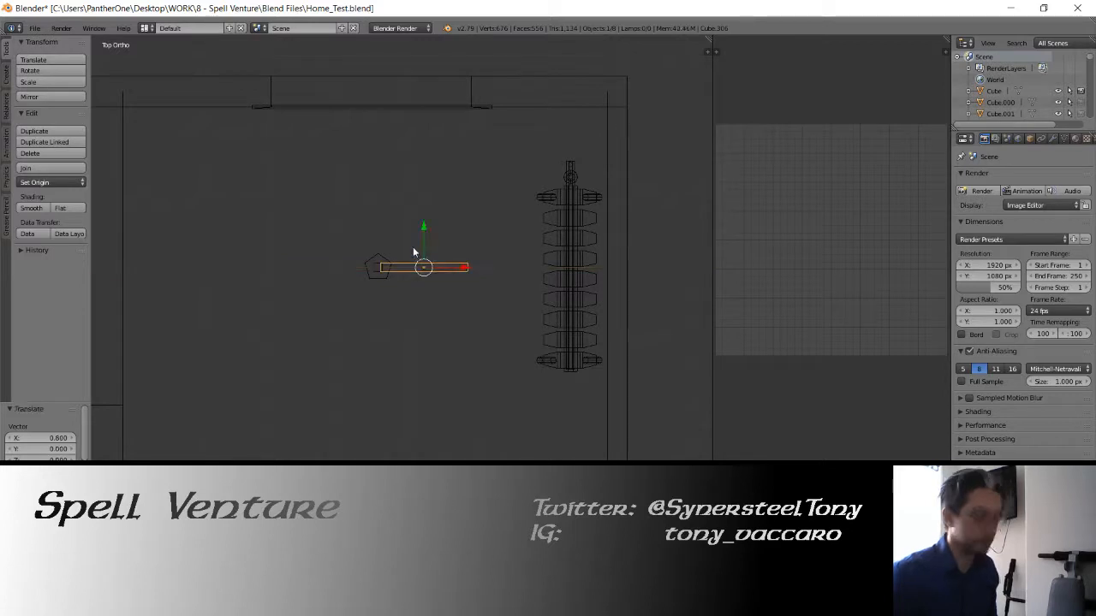
# Rotate the horizontal arm slightly clockwise in top view
pyautogui.press('KP_8')
pyautogui.press('KP_7')
pyautogui.scroll(3, 399, 257)
pyautogui.scroll(-1, 373, 235)
pyautogui.keyDown('shift'); pyautogui.moveTo(373, 235); pyautogui.dragTo(395, 269, button='middle'); pyautogui.keyUp('shift')
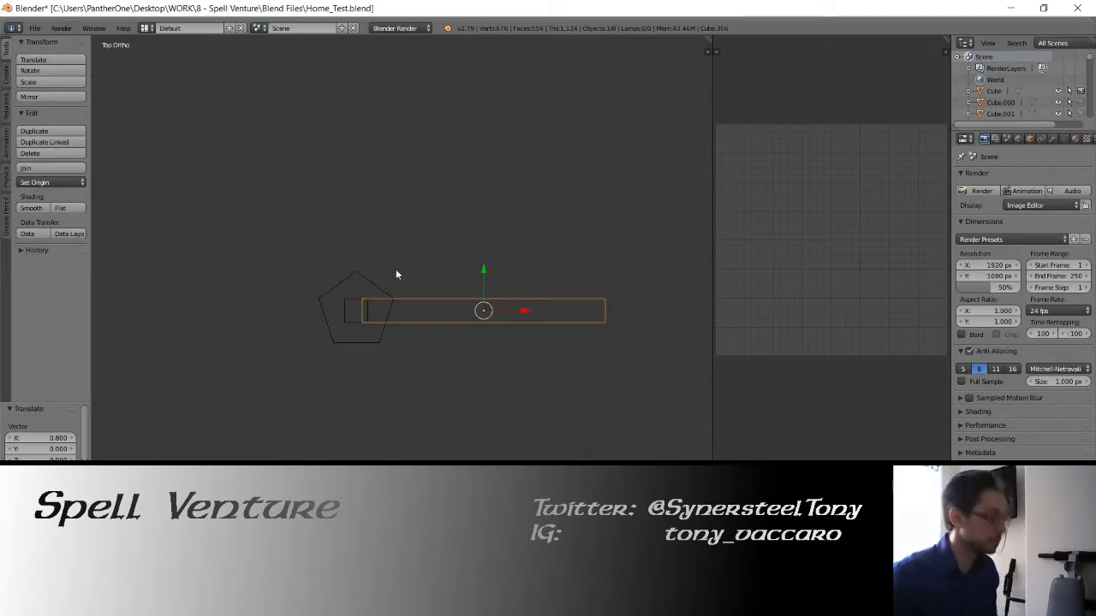
pyautogui.press('r')
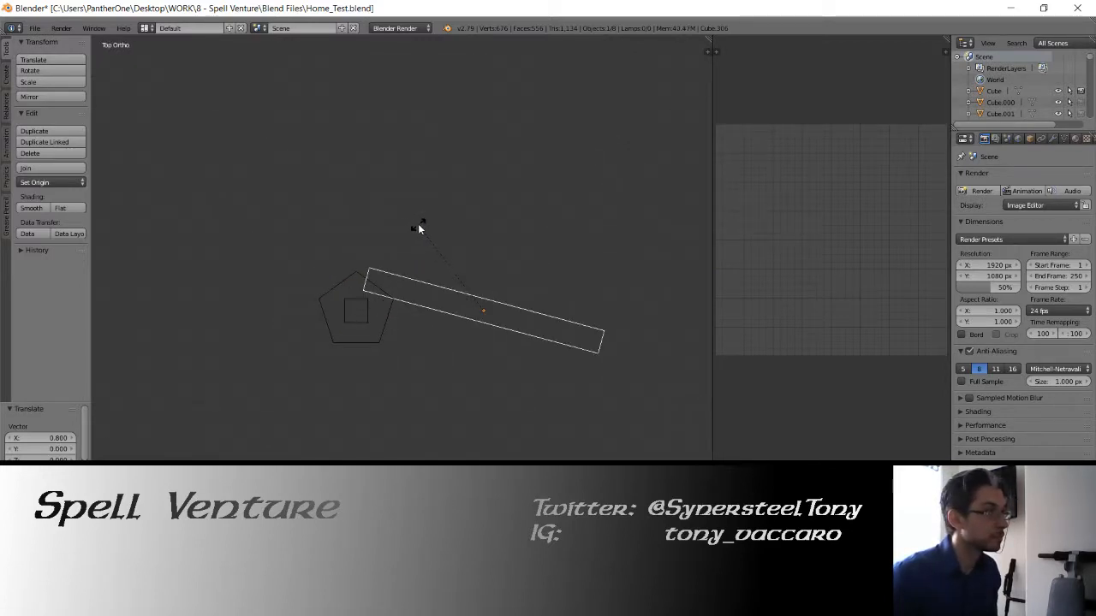
pyautogui.click(418, 226)
# Move the arm -0.2 along Y, then nudge it about 0.035 back along Y to line its inner end up with the rod
pyautogui.press('g')
pyautogui.press('y')
pyautogui.click(490, 299)
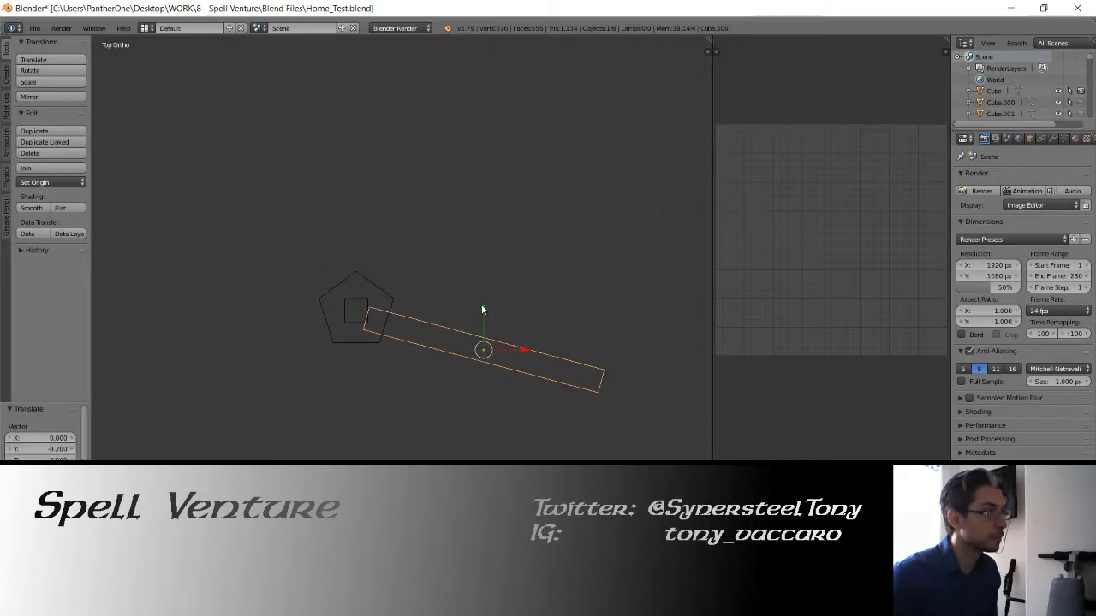
pyautogui.press('g')
pyautogui.press('y')
pyautogui.press('Escape')
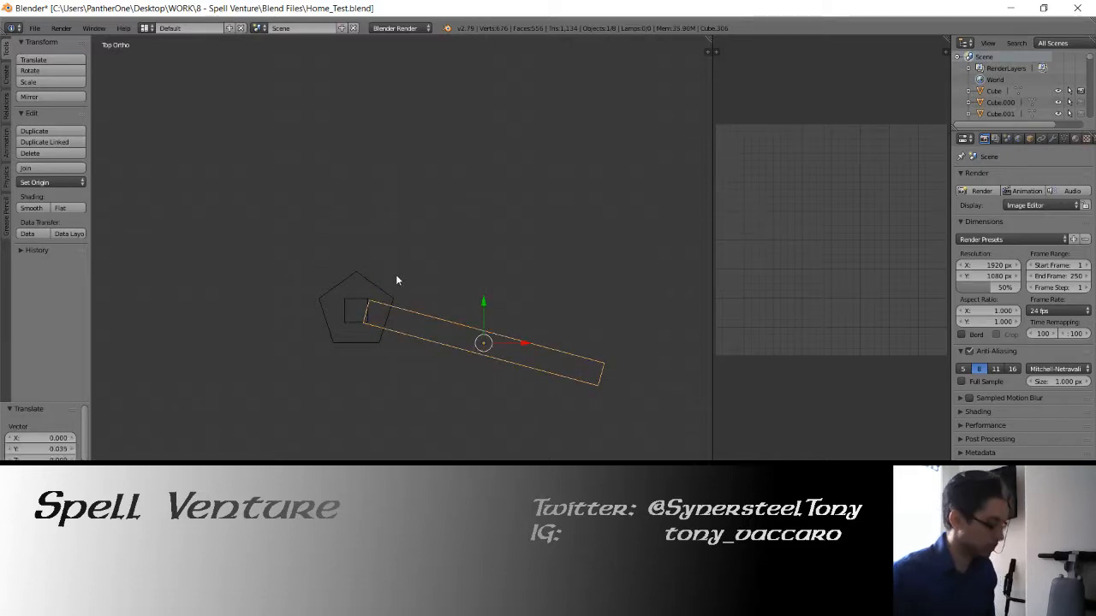
# Clear the arm's rotation and rotate it 90° about the Y axis
pyautogui.hotkey('alt', 'r')
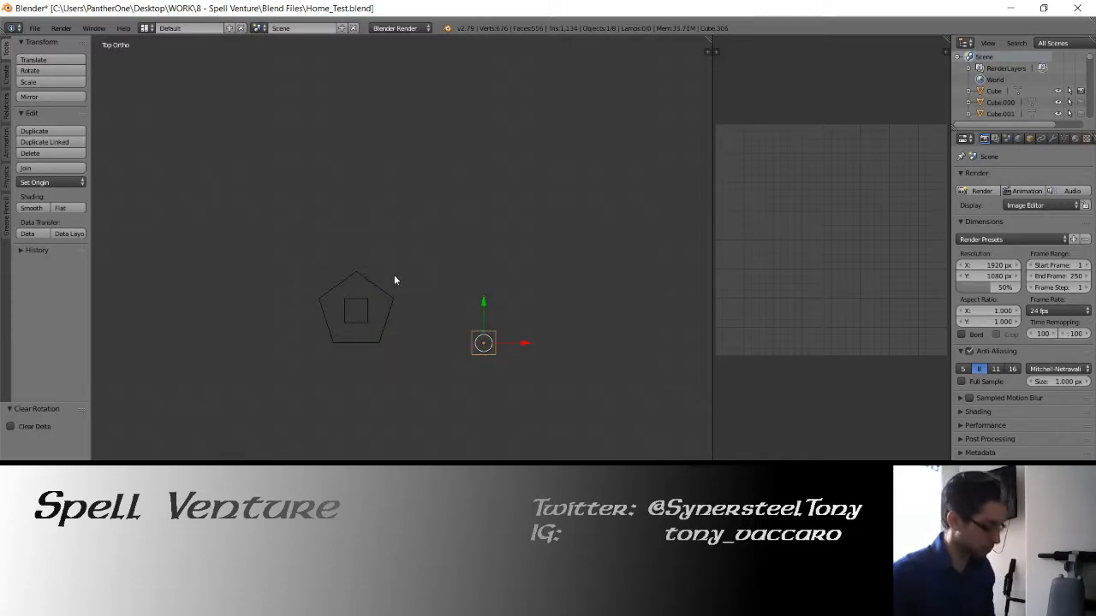
pyautogui.write('ry90')
pyautogui.press('Return')
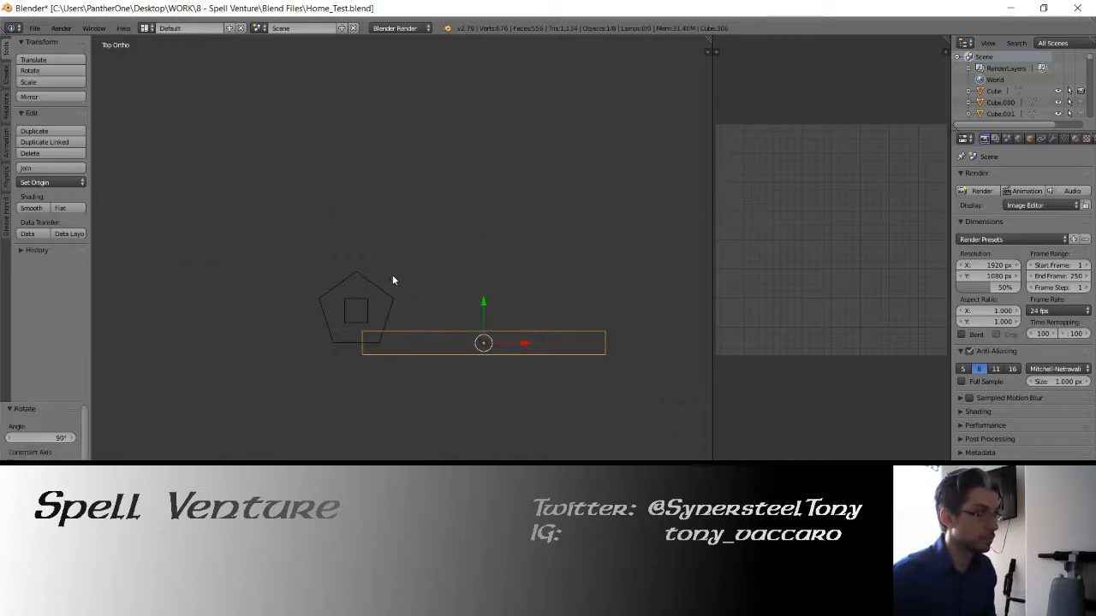
# Scale the horizontal arm by 0.827 along X to shorten it and by 0.7 along Y to thin it
pyautogui.press('s')
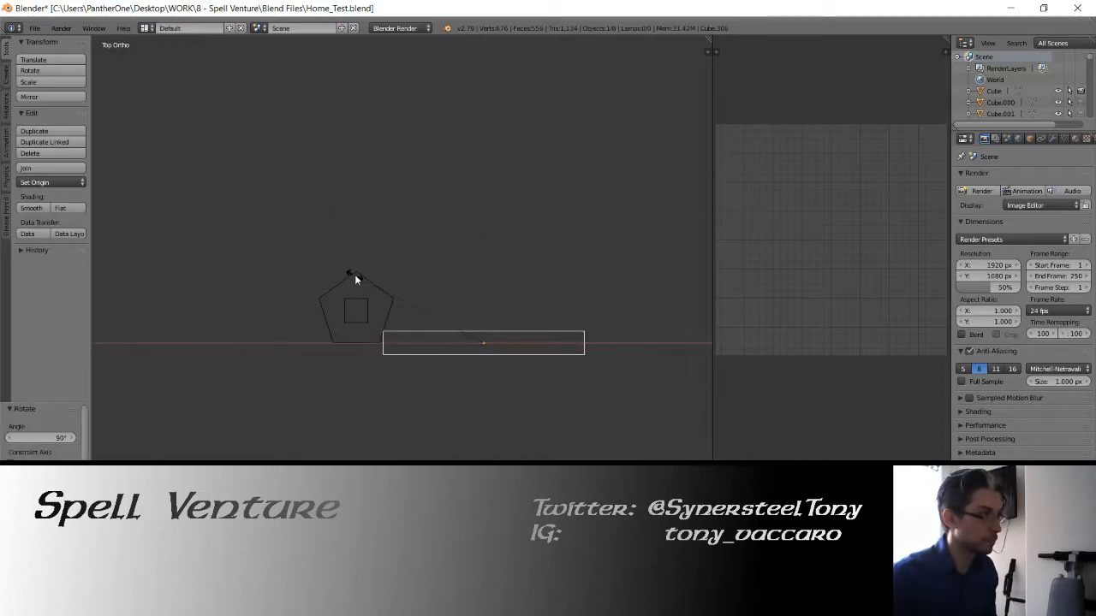
pyautogui.click(352, 281)
pyautogui.press('g')
pyautogui.press('y')
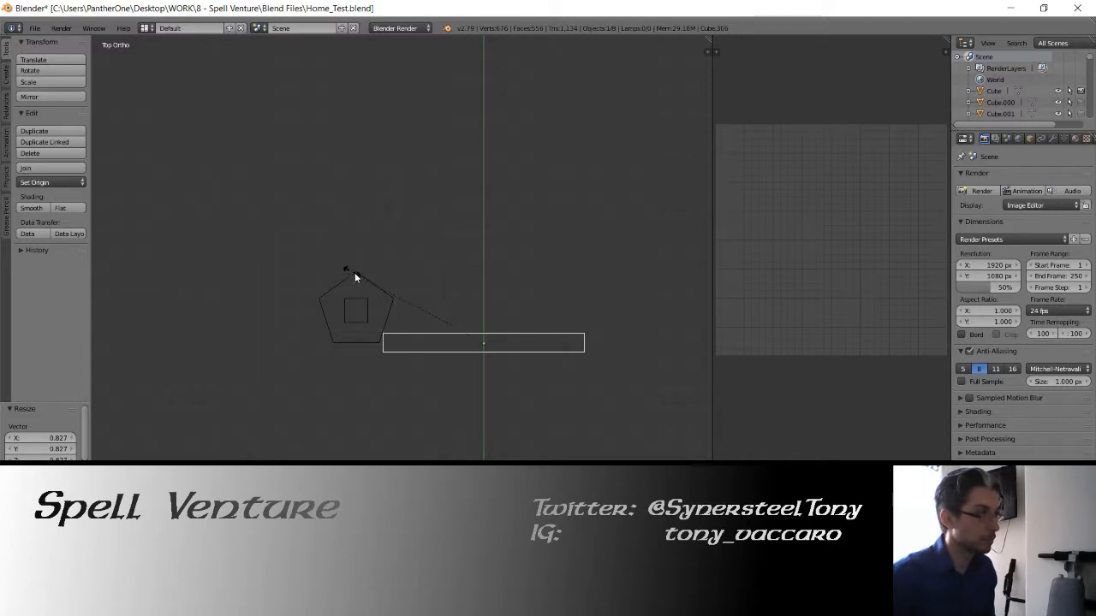
pyautogui.press('Escape')
pyautogui.press('KP_1')
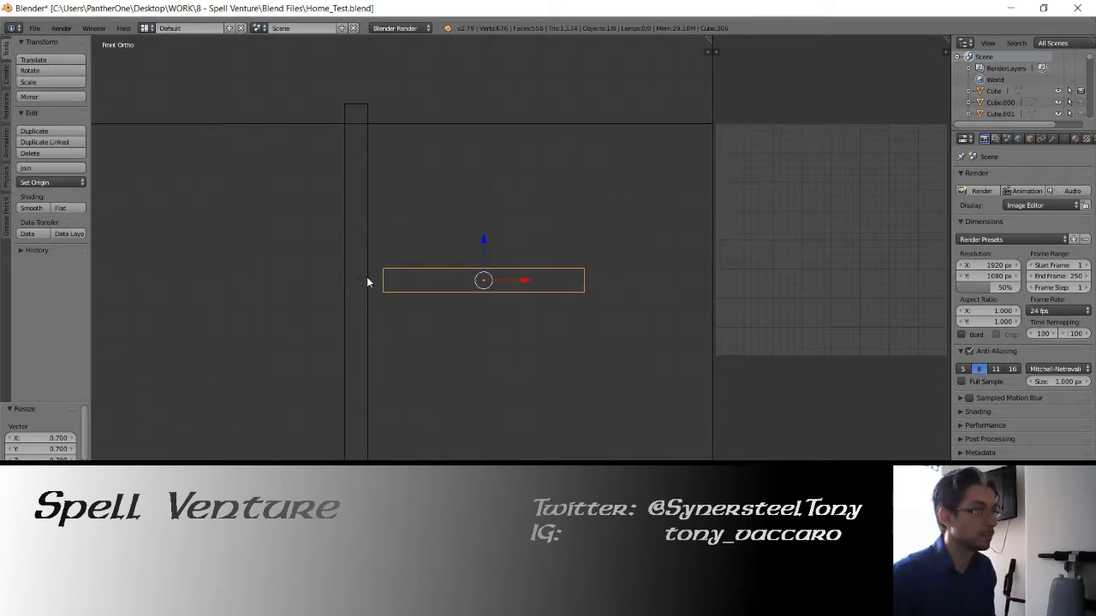
pyautogui.press('s')
pyautogui.click(367, 276)
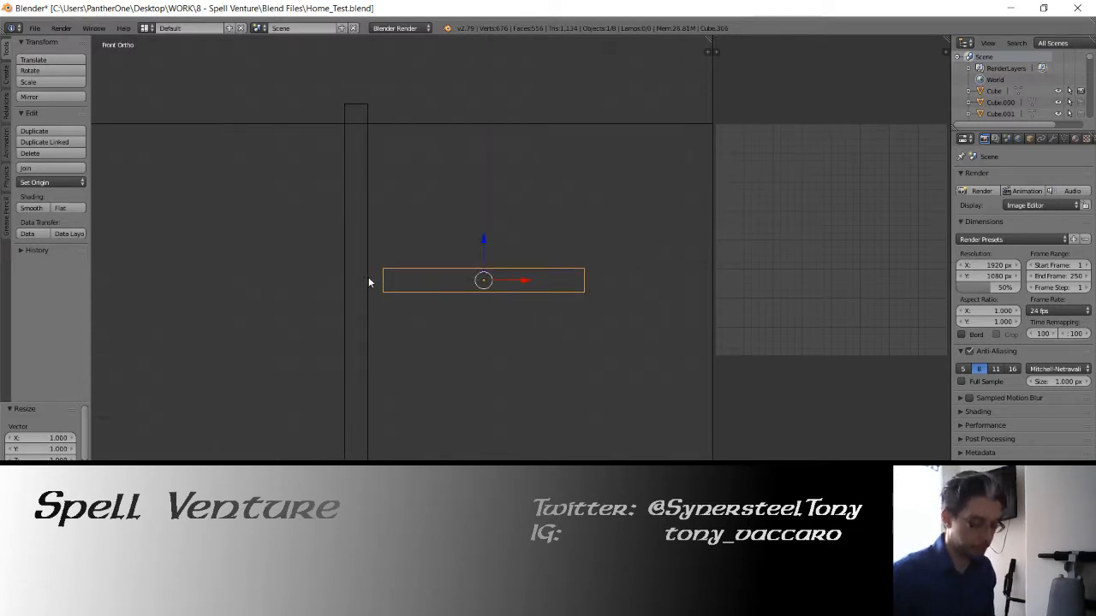
# Rotate the arm 15° clockwise in top view and move it about -0.099 along X so its inner end meets the rod
pyautogui.press('KP_7')
pyautogui.press('r')
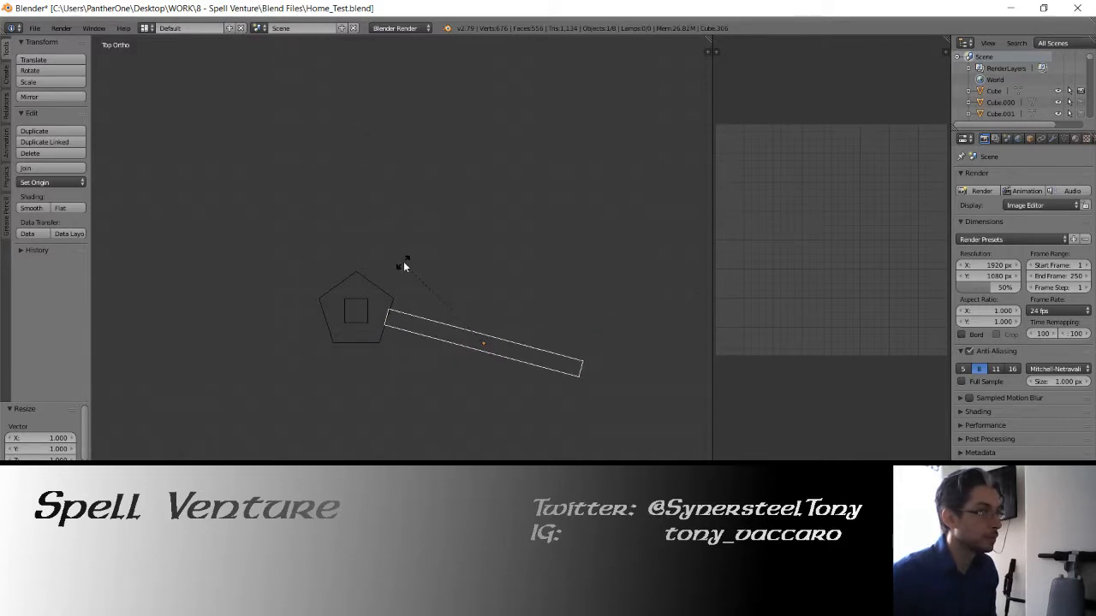
pyautogui.click(404, 262)
pyautogui.press('g')
pyautogui.press('x')
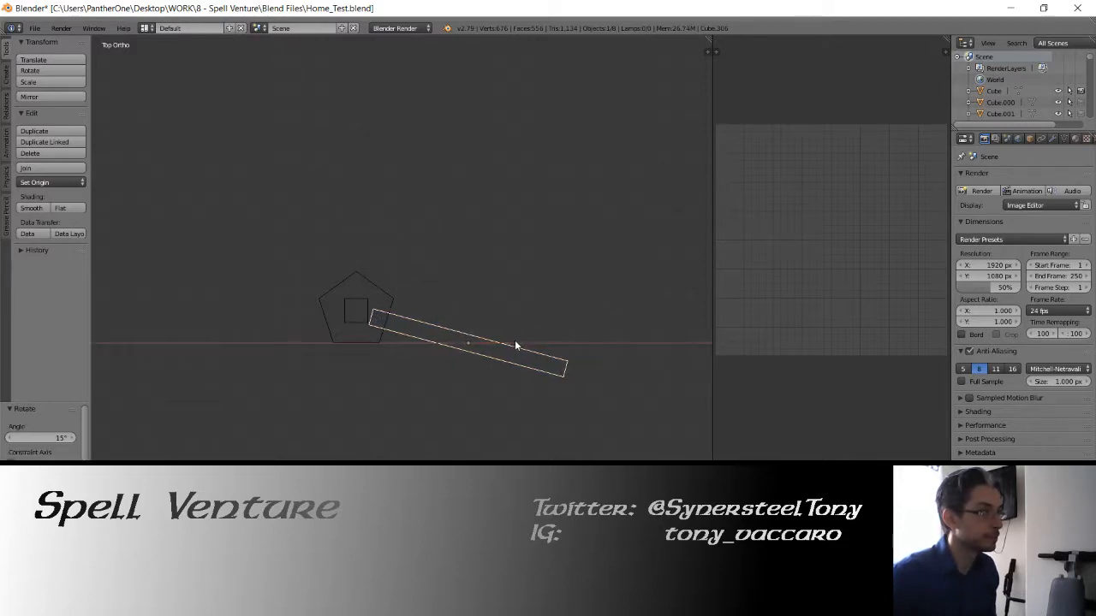
pyautogui.click(510, 345)
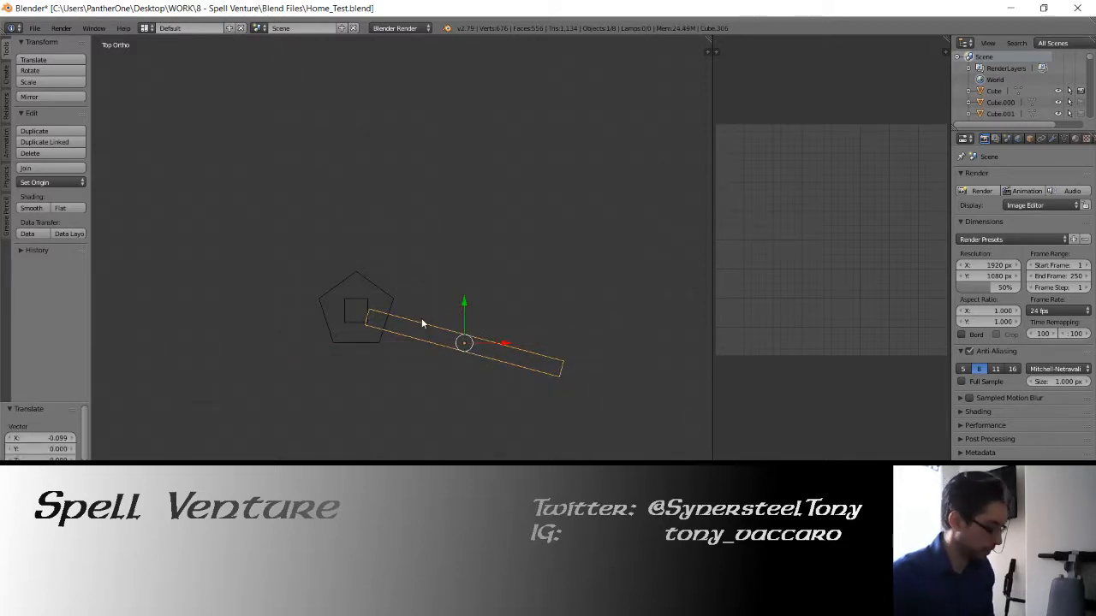
# Duplicate the arm, mirror the copy along X, move it -1.1 along X to the rod's opposite side, and select both arms
pyautogui.press('Tab')
pyautogui.press('a')
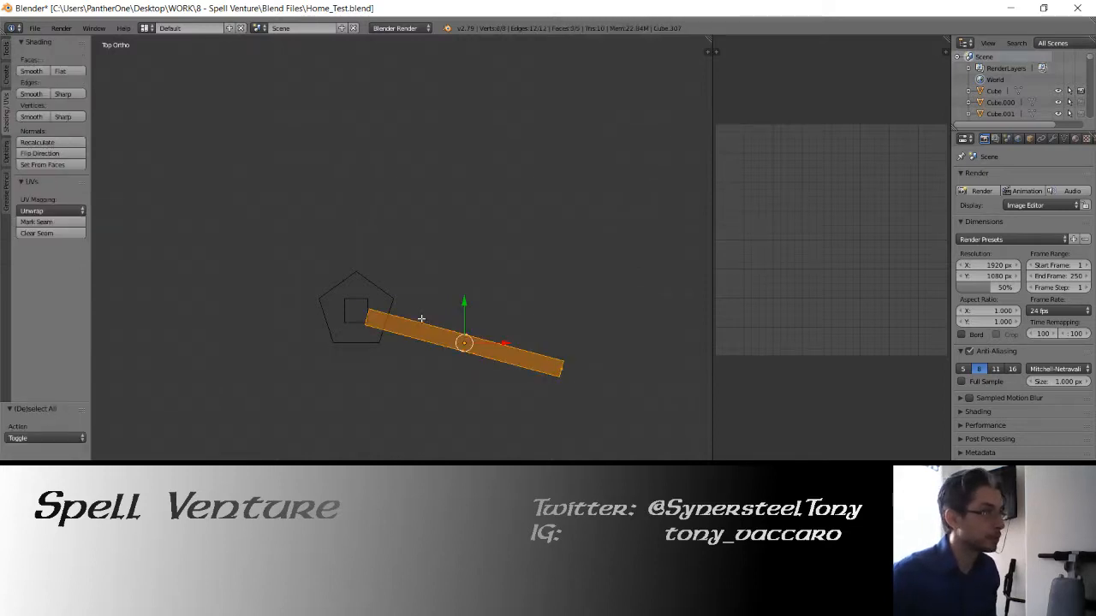
pyautogui.press('w')
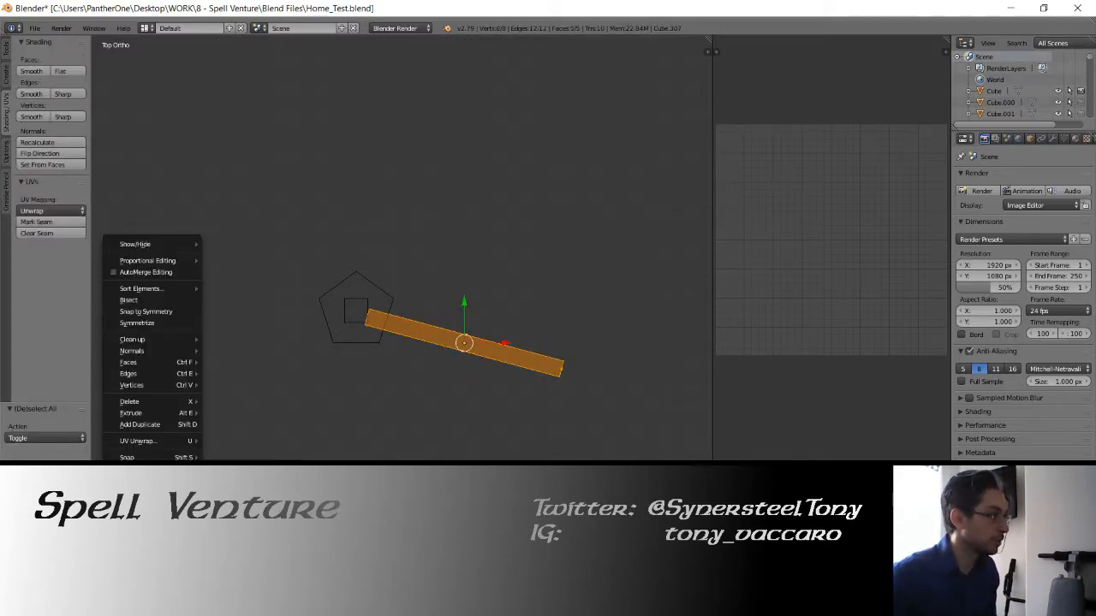
pyautogui.hotkey('ctrl', 'm')
pyautogui.press('x')
pyautogui.click(373, 358)
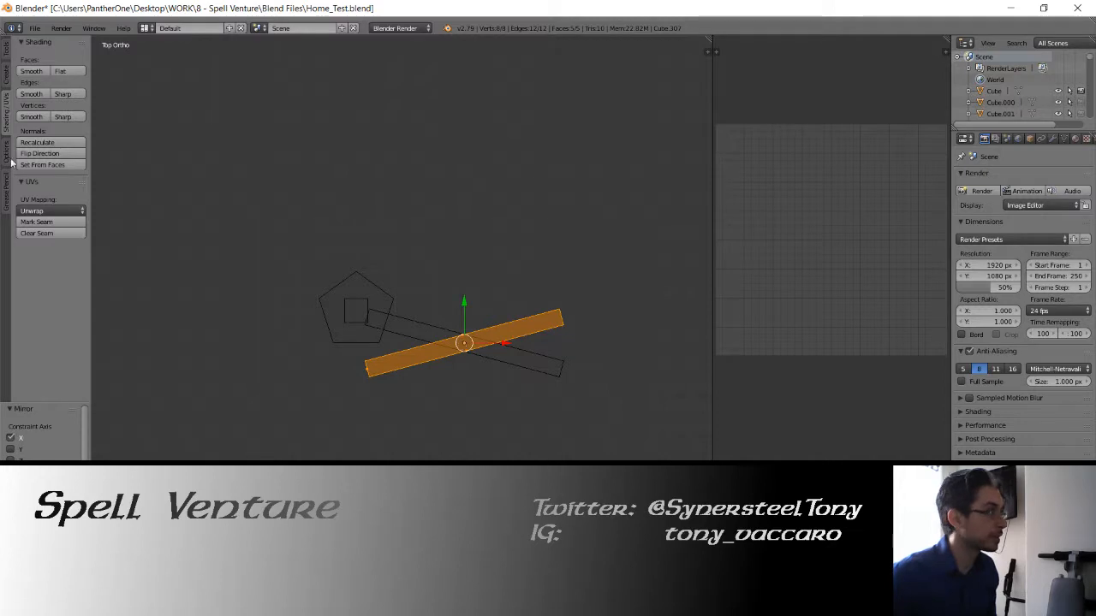
pyautogui.press('Tab')
pyautogui.moveTo(503, 340); pyautogui.dragTo(288, 344)
pyautogui.keyDown('shift'); pyautogui.moveTo(287, 344); pyautogui.dragTo(322, 361, button='middle'); pyautogui.keyUp('shift')
pyautogui.keyDown('shift'); pyautogui.rightClick(427, 356); pyautogui.keyUp('shift')
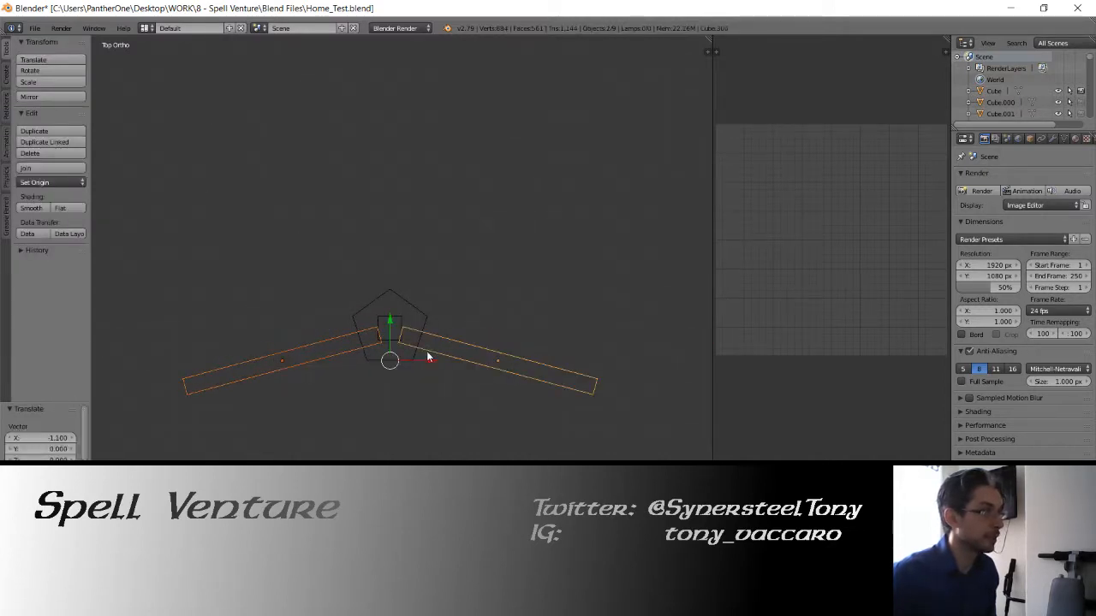
pyautogui.rightClick(306, 357)
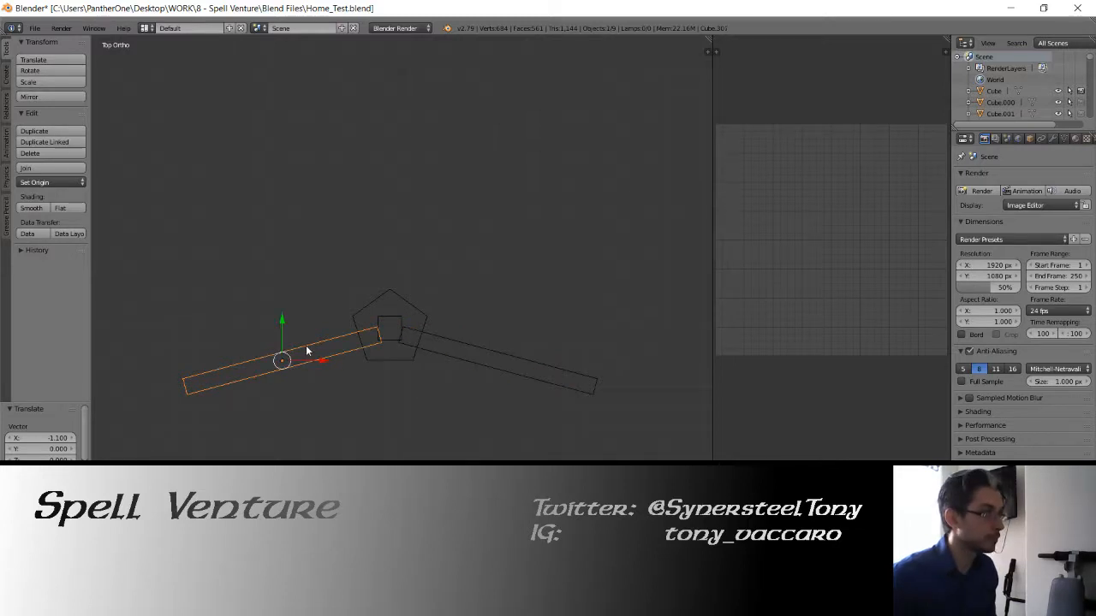
pyautogui.hotkey('shift', 'd')
pyautogui.press('Escape')
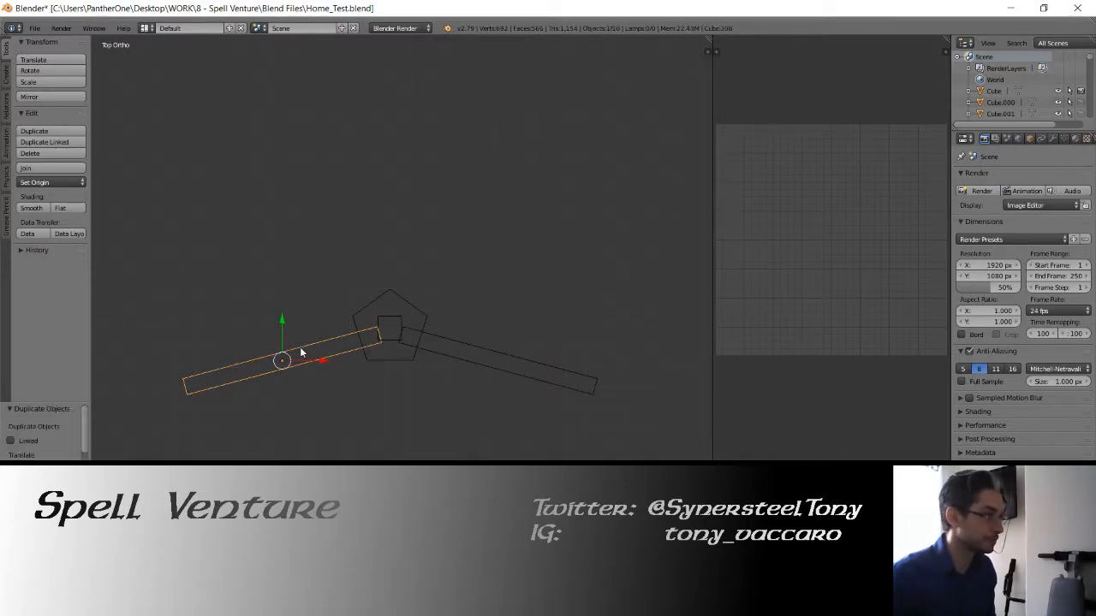
pyautogui.hotkey('ctrl', 'z')
pyautogui.hotkey('ctrl', 'z')
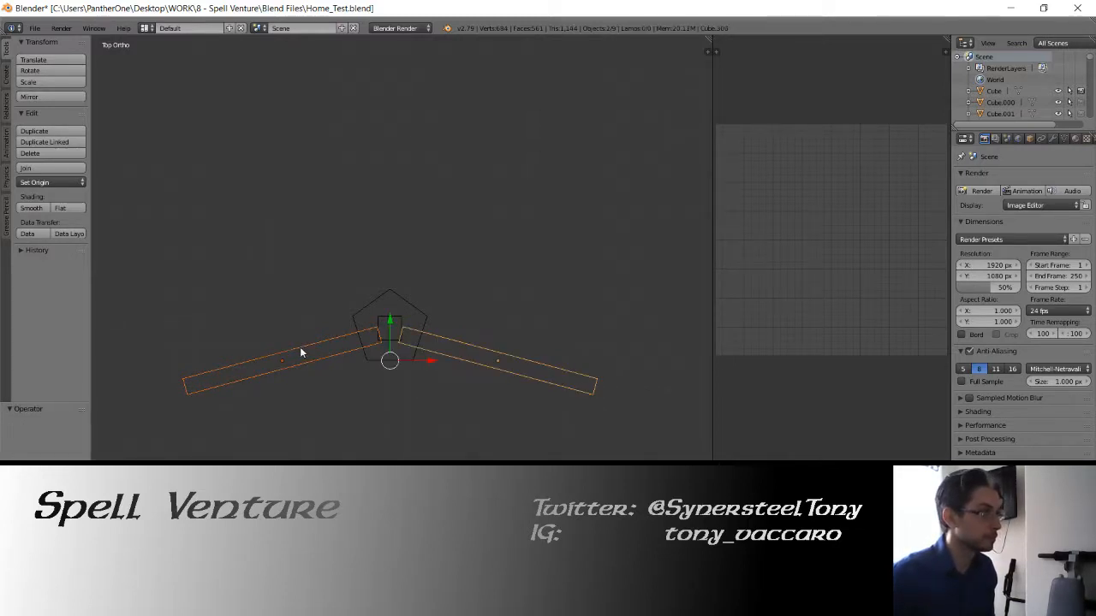
# Join the two arms into one object and set its origin to its geometry
pyautogui.hotkey('ctrl', 'j')
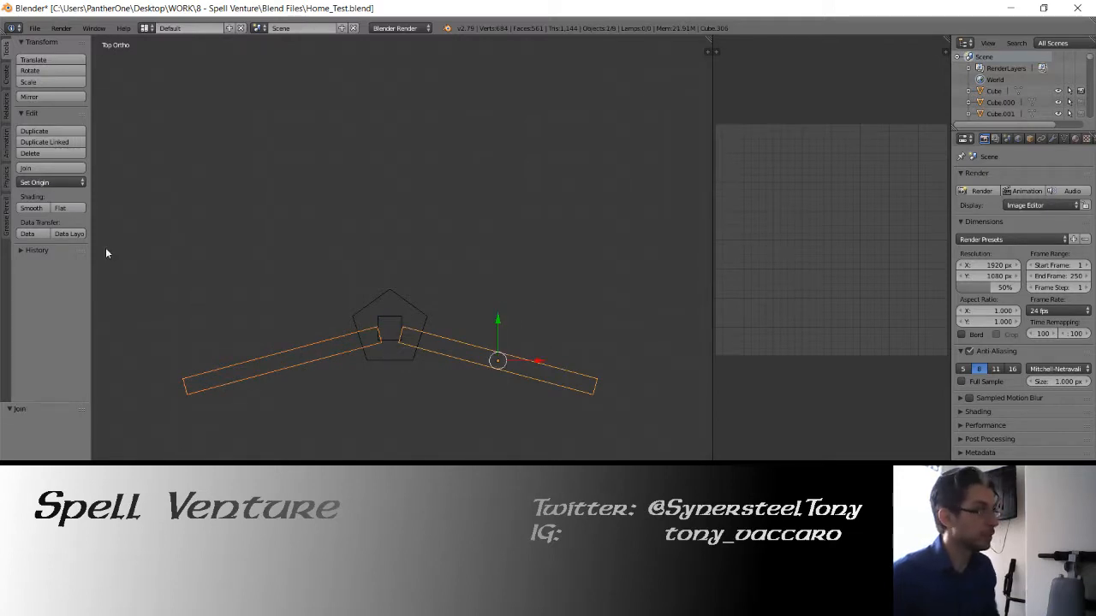
pyautogui.click(43, 183)
pyautogui.click(58, 208)
pyautogui.moveTo(286, 294); pyautogui.dragTo(332, 231, button='middle')
pyautogui.press('KP_7')
pyautogui.press('z')
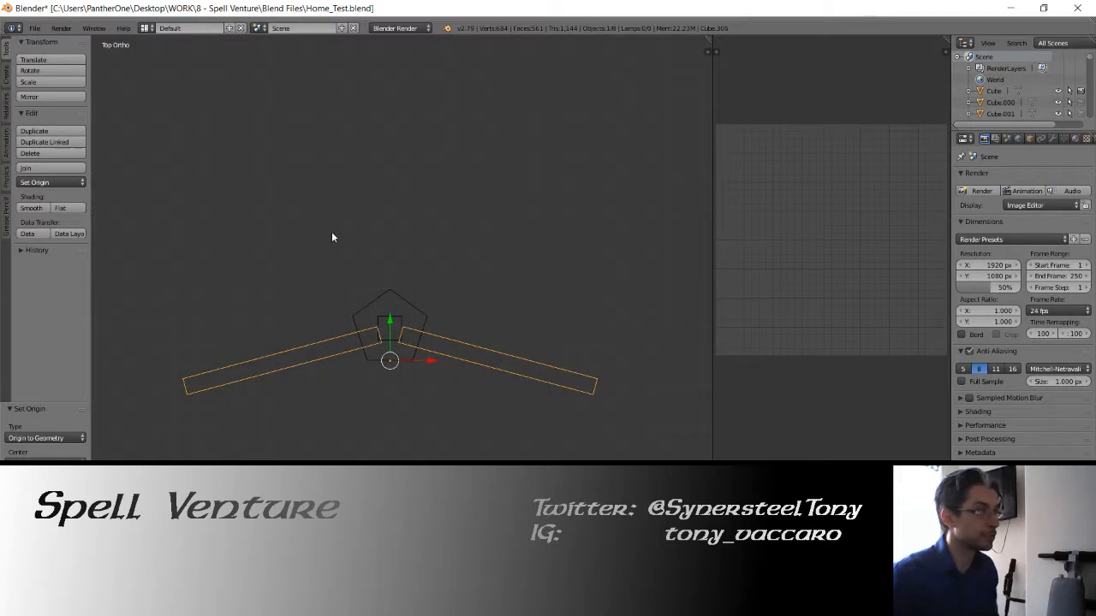
pyautogui.press('Tab')
pyautogui.press('Tab')
pyautogui.press('z')
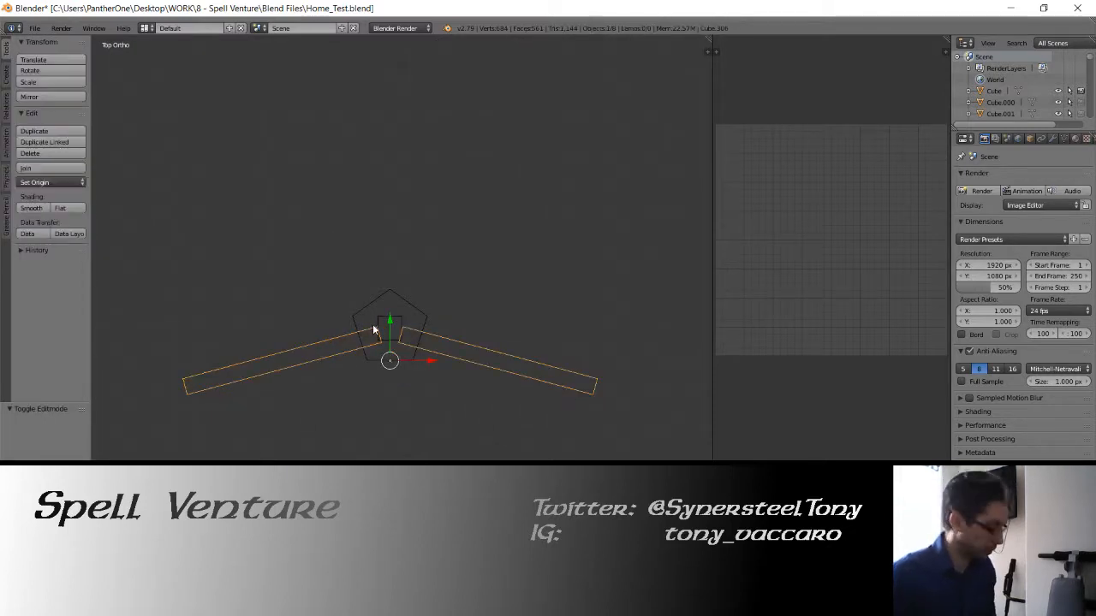
# Duplicate the joined arm pair, mirror the copy along Y and move it along Y to the other side of the rod
pyautogui.press('Tab')
pyautogui.press('z')
pyautogui.press('a')
pyautogui.press('a')
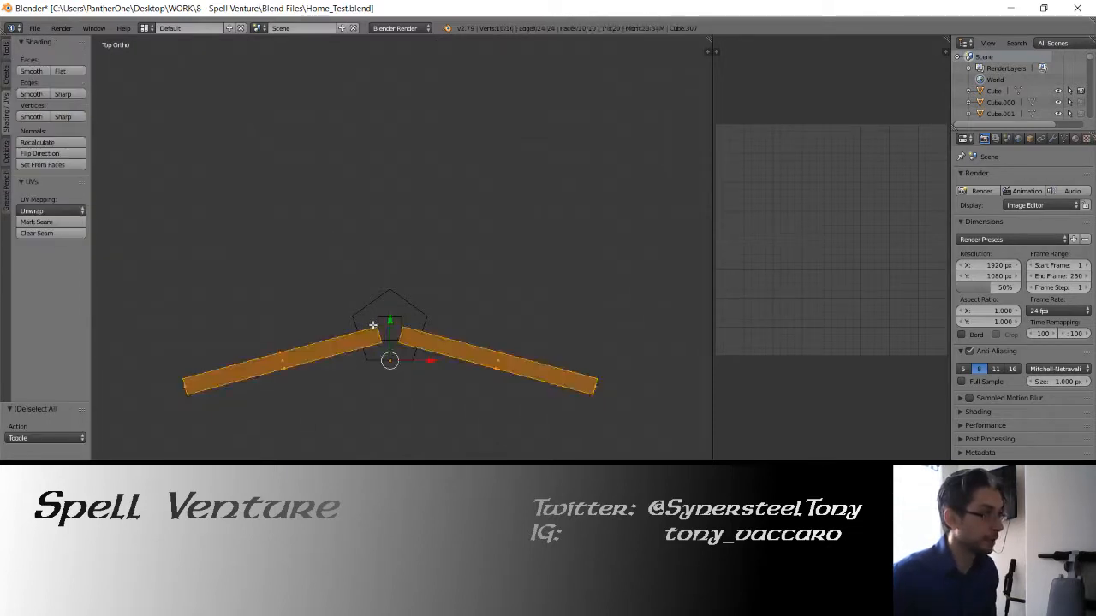
pyautogui.click(113, 534)
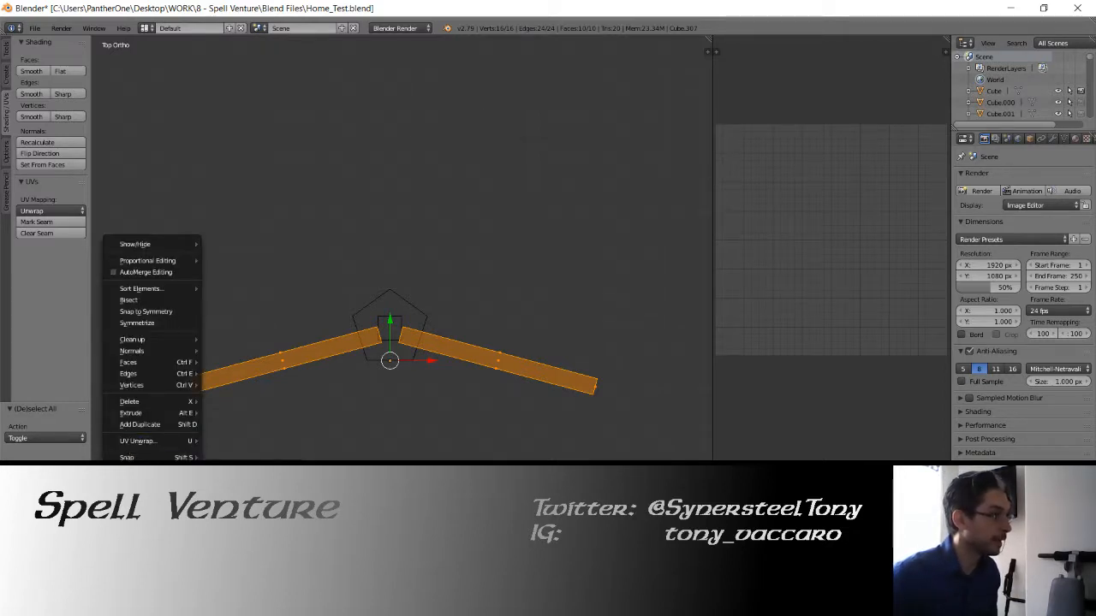
pyautogui.click(240, 496)
pyautogui.press('g')
pyautogui.press('y')
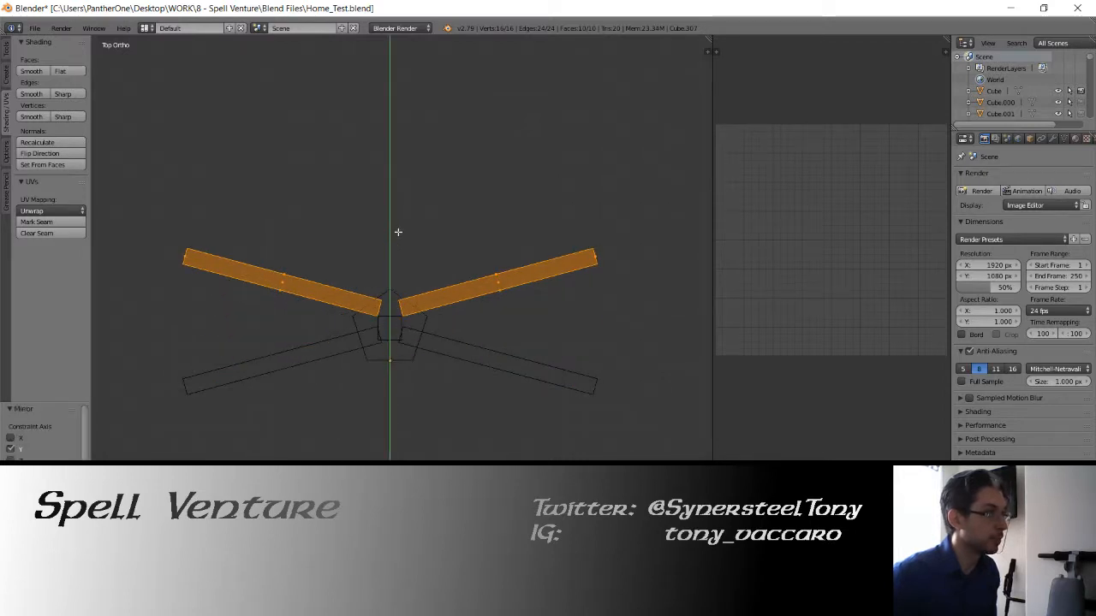
pyautogui.click(397, 235)
pyautogui.press('Tab')
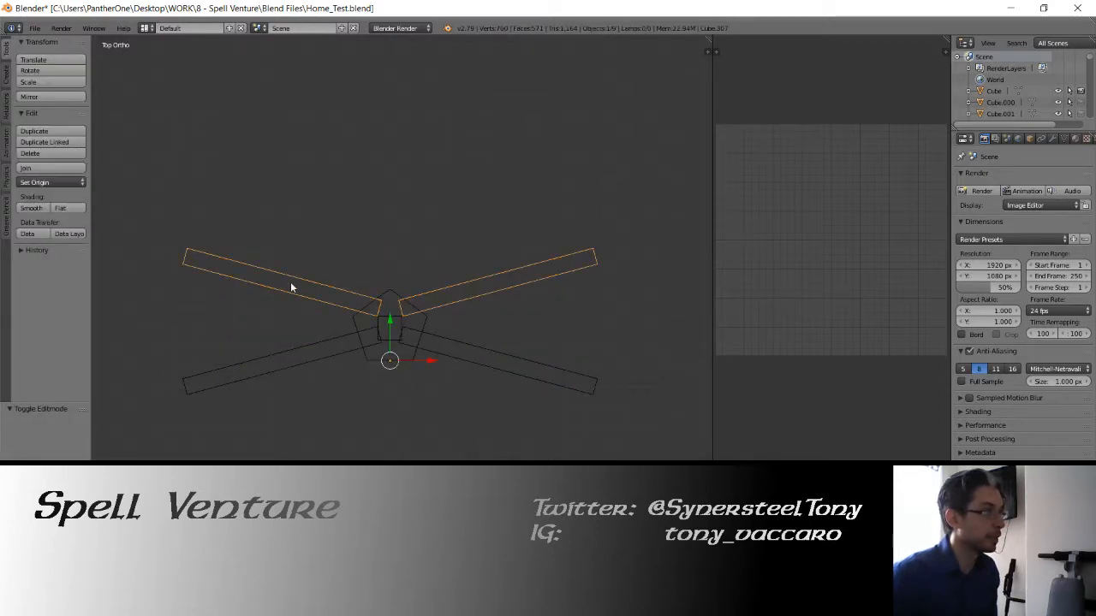
# Separate the mirrored arm pair by loose parts and set each new arm's origin to its geometry
pyautogui.press('Tab')
pyautogui.press('p')
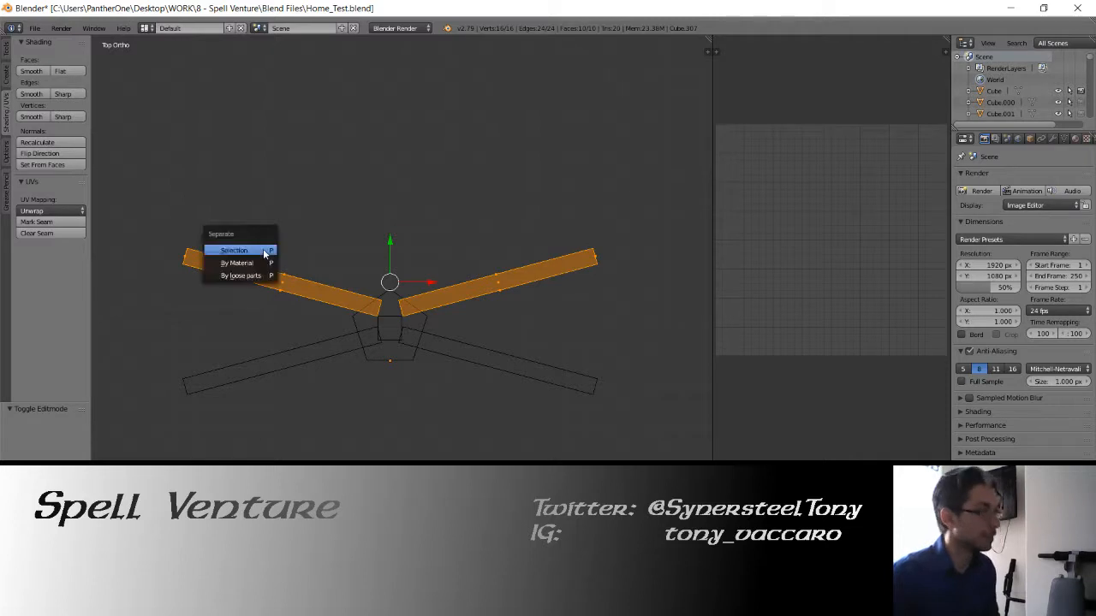
pyautogui.click(253, 272)
pyautogui.press('Tab')
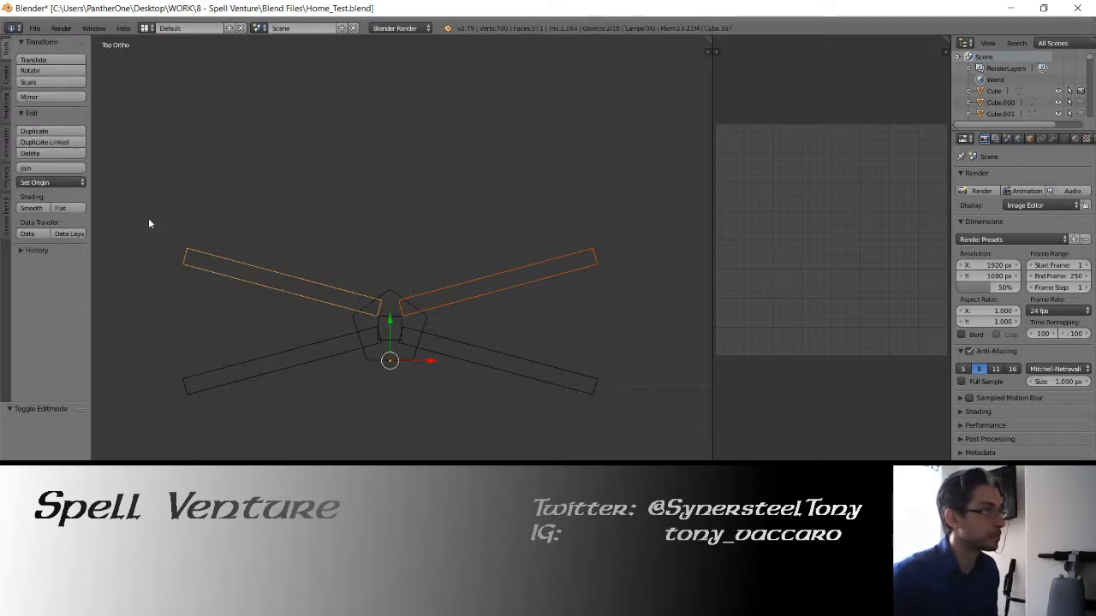
pyautogui.click(47, 182)
pyautogui.click(52, 208)
# Rotate the upper-left arm 30° clockwise in top view and move it 0.3 along X toward the rod
pyautogui.keyDown('shift'); pyautogui.moveTo(348, 274); pyautogui.dragTo(428, 342, button='middle'); pyautogui.keyUp('shift')
pyautogui.rightClick(368, 350)
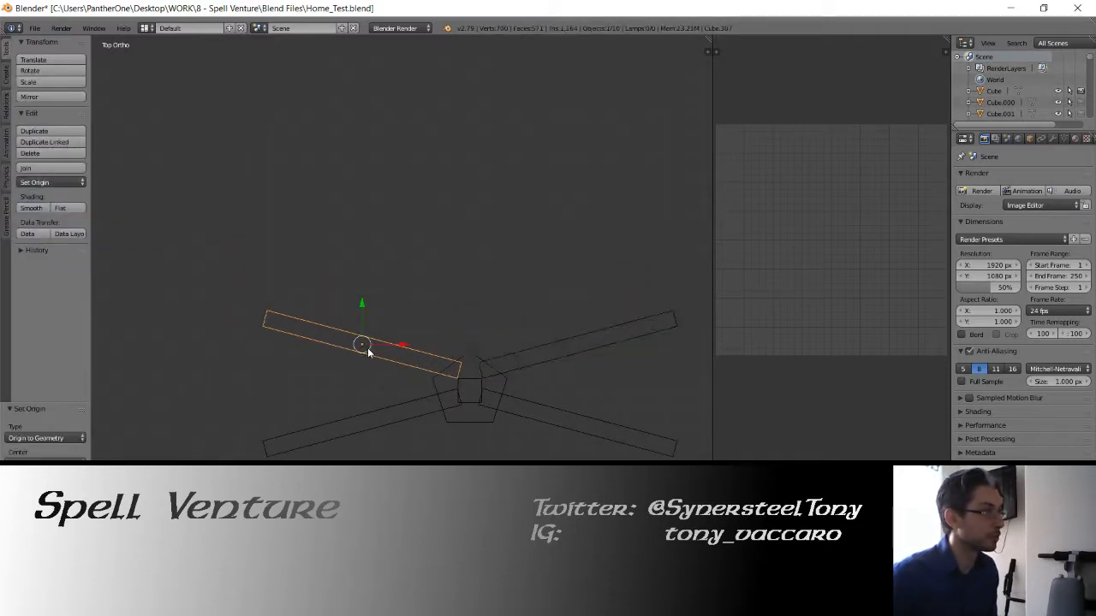
pyautogui.press('r')
pyautogui.click(403, 281)
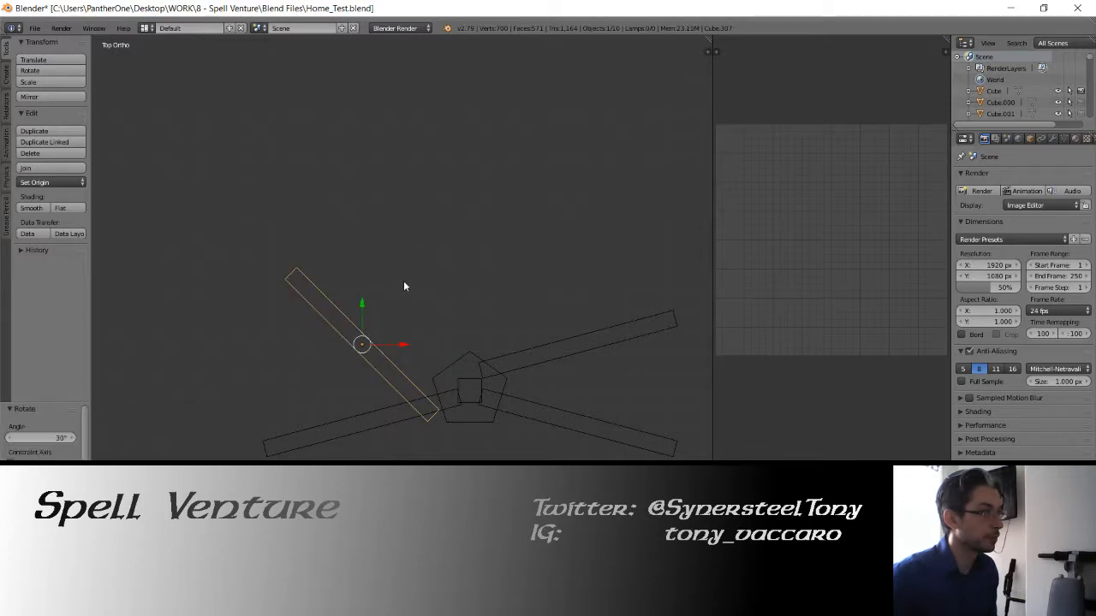
pyautogui.moveTo(400, 344); pyautogui.dragTo(460, 345)
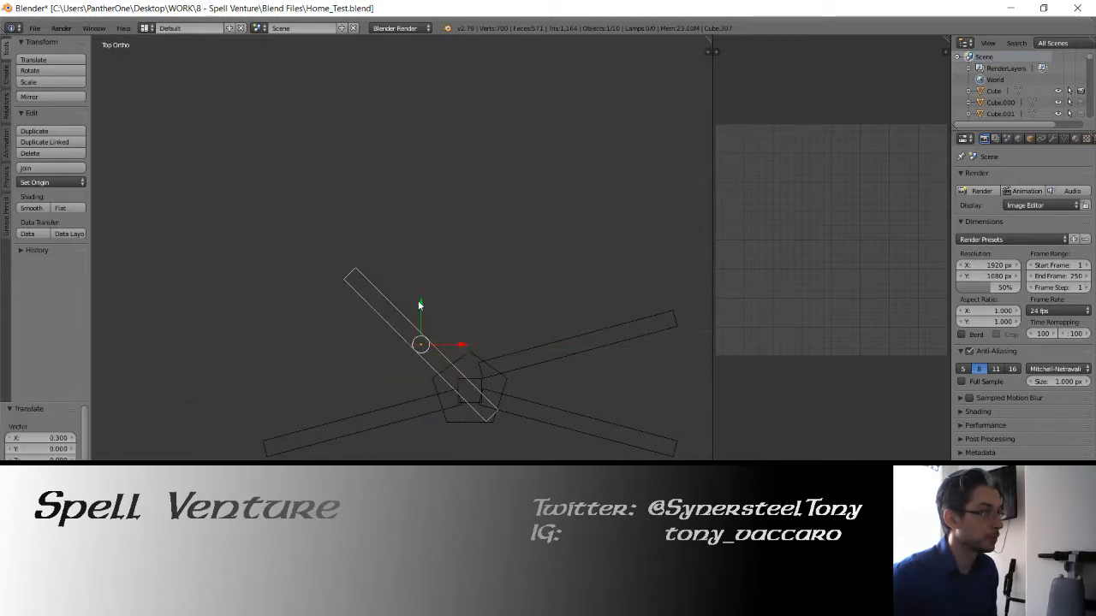
# Rotate the upper-left arm slightly further clockwise, and shift it up along Y and -0.1 along X so its inner end meets the rod
pyautogui.press('r')
pyautogui.click(413, 247)
pyautogui.moveTo(419, 298); pyautogui.dragTo(420, 274)
pyautogui.moveTo(464, 326); pyautogui.dragTo(446, 323)
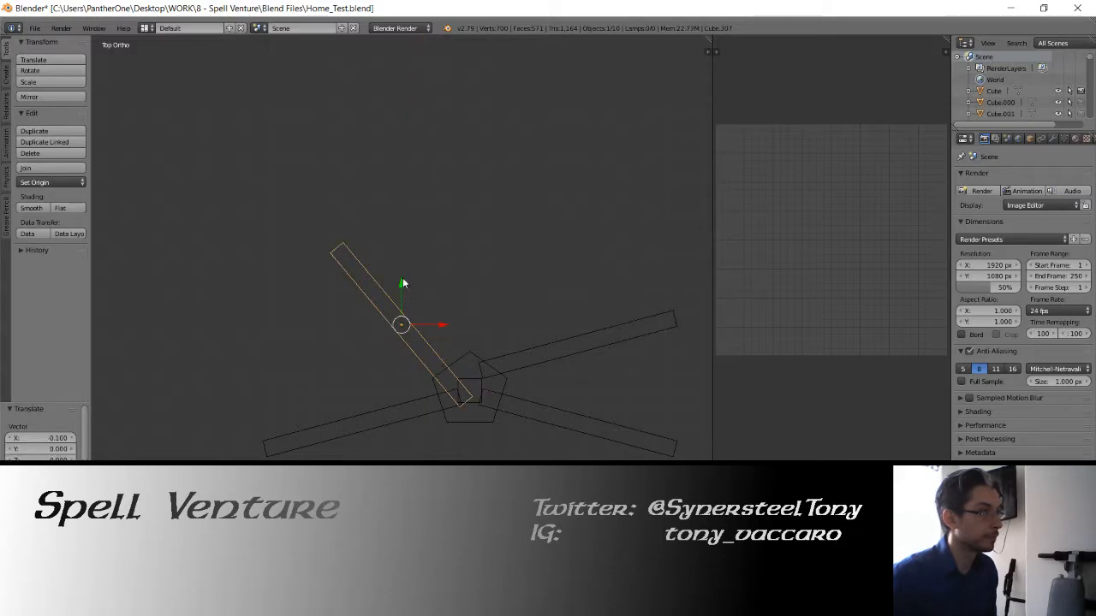
pyautogui.moveTo(403, 283); pyautogui.dragTo(402, 265)
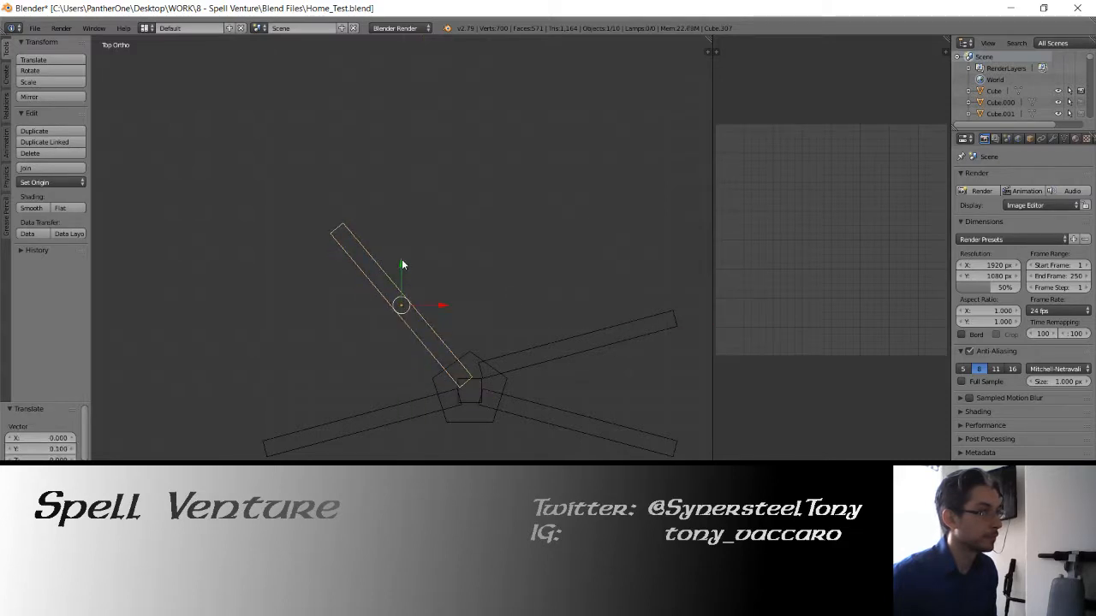
# Replace the upper-right arm: delete it, duplicate the rotated upper-left arm, mirror the copy along X and make its normals consistent
pyautogui.rightClick(562, 360)
pyautogui.press('Delete')
pyautogui.rightClick(403, 306)
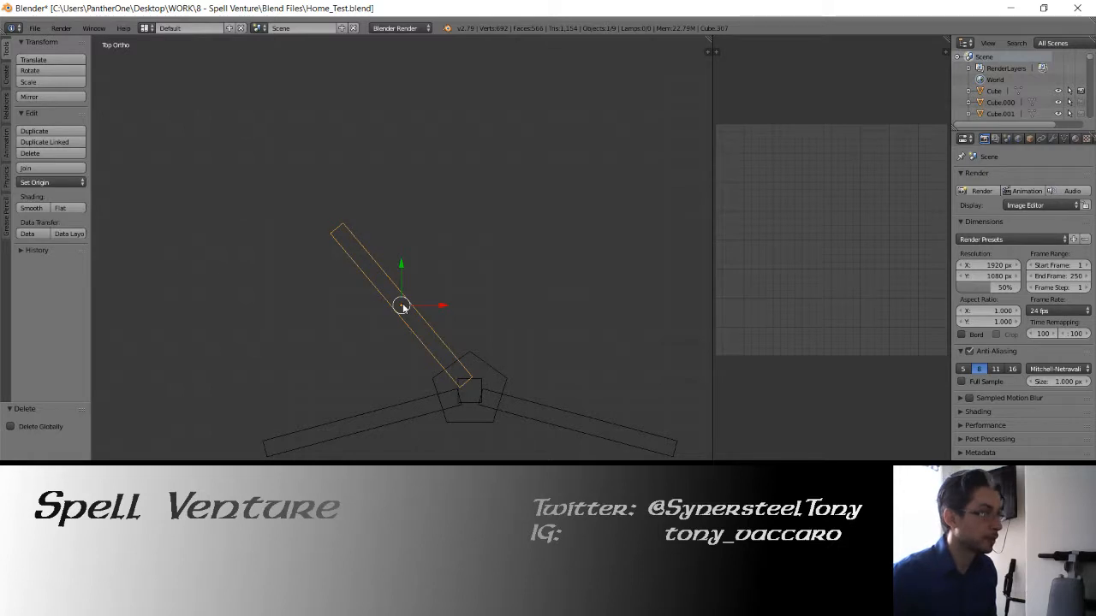
pyautogui.press('Tab')
pyautogui.press('a')
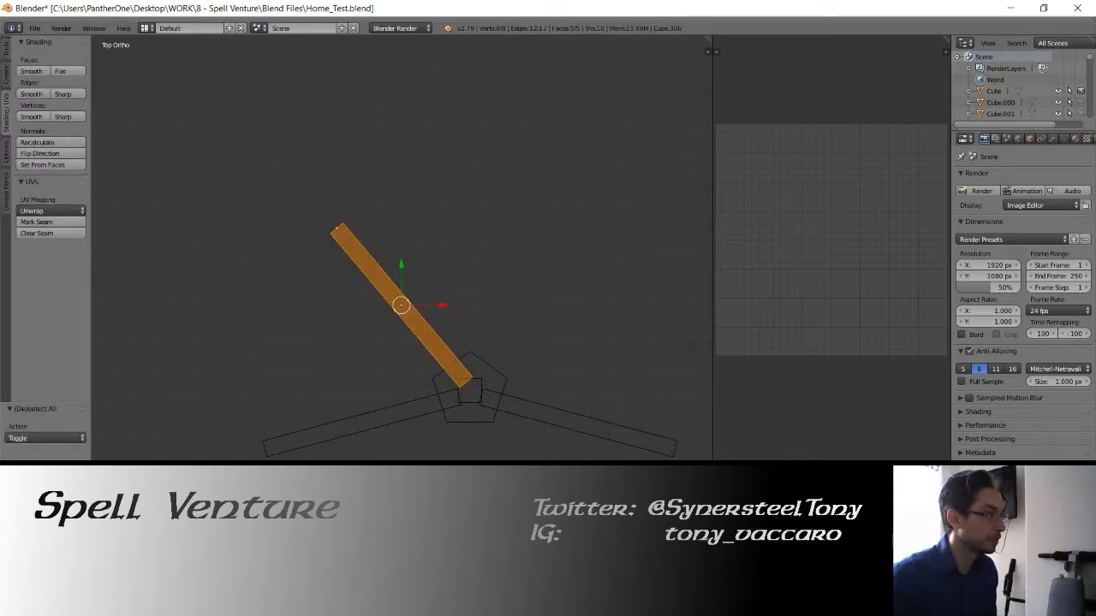
pyautogui.click(109, 529)
pyautogui.moveTo(128, 469)
pyautogui.click(226, 484)
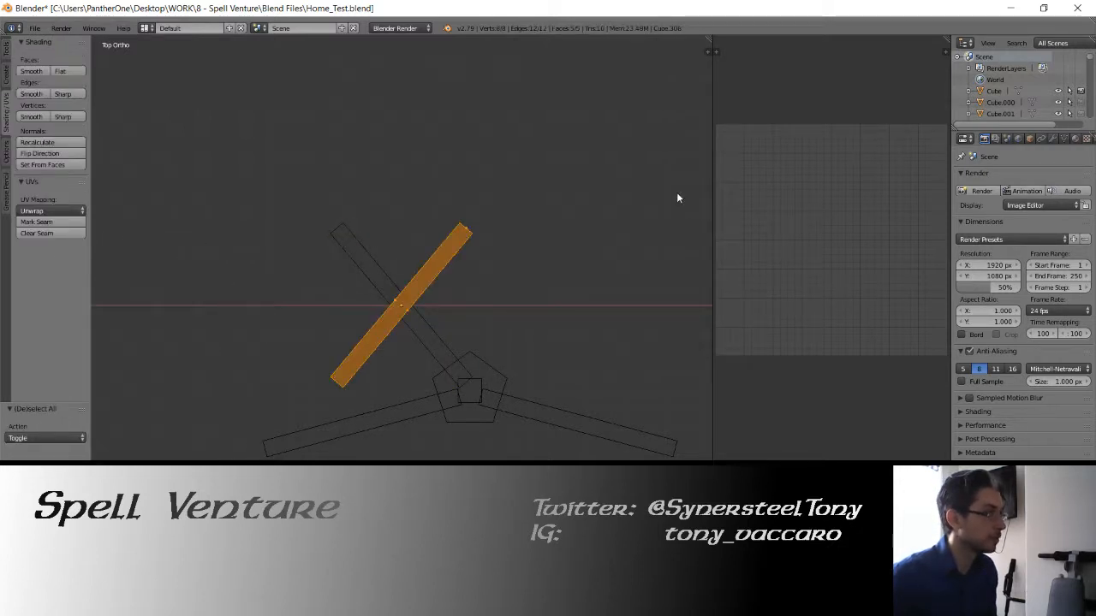
pyautogui.click(444, 246)
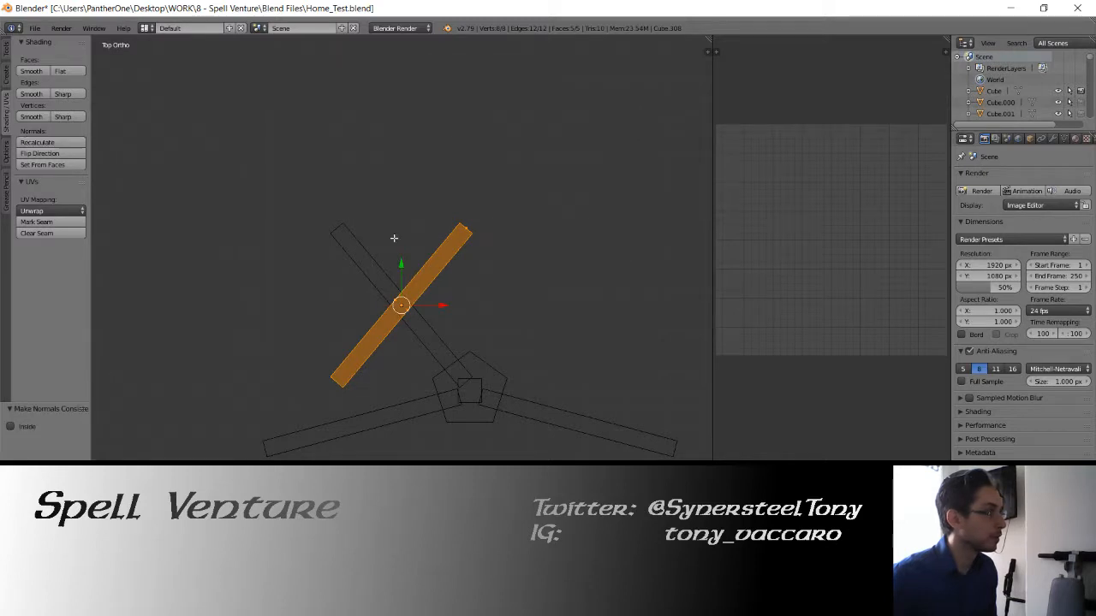
# Move the mirrored arm 0.7 along X to the rod's other side, deselect everything and show the model in solid shading
pyautogui.press('Tab')
pyautogui.press('g')
pyautogui.press('x')
pyautogui.click(581, 316)
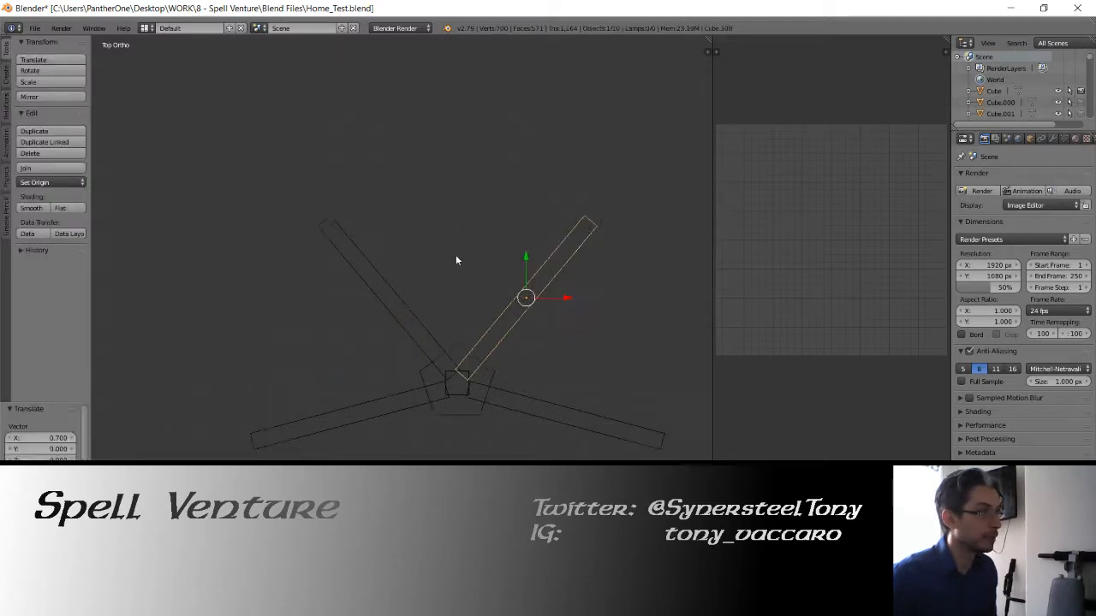
pyautogui.keyDown('shift'); pyautogui.moveTo(455, 257); pyautogui.dragTo(356, 315, button='middle'); pyautogui.keyUp('shift')
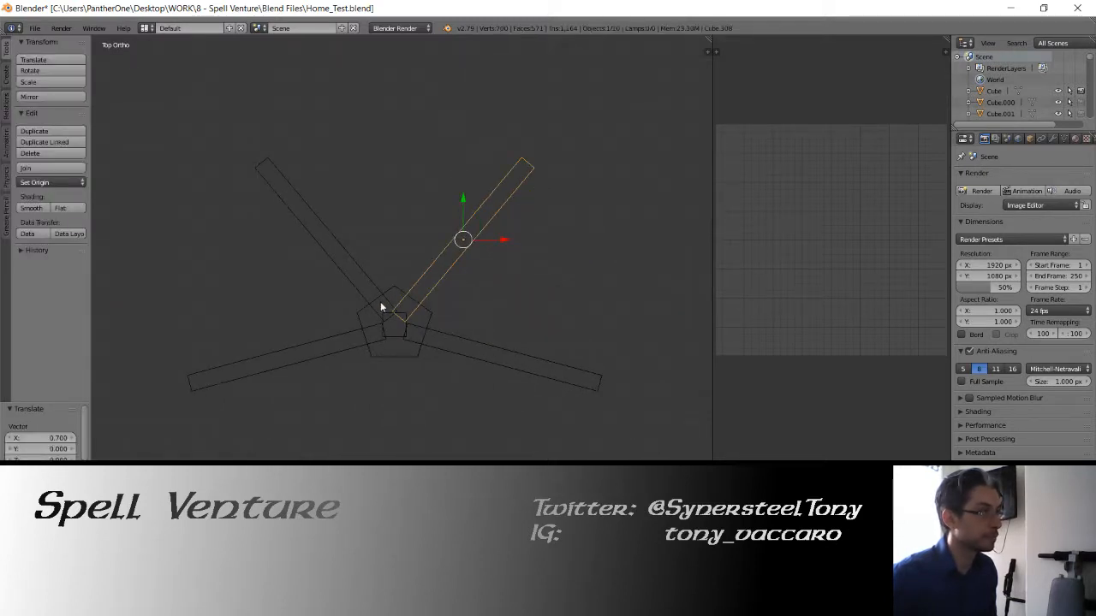
pyautogui.press('a')
pyautogui.press('z')
pyautogui.moveTo(365, 338); pyautogui.dragTo(383, 256, button='middle')
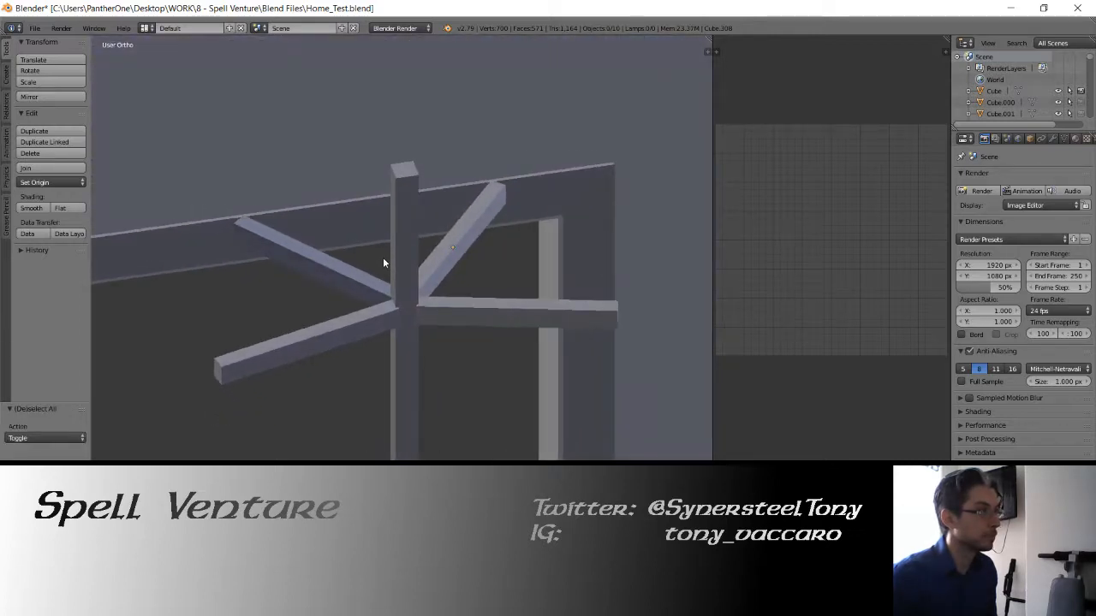
pyautogui.press('KP_7')
pyautogui.press('z')
pyautogui.rightClick(395, 283)
pyautogui.press('Tab')
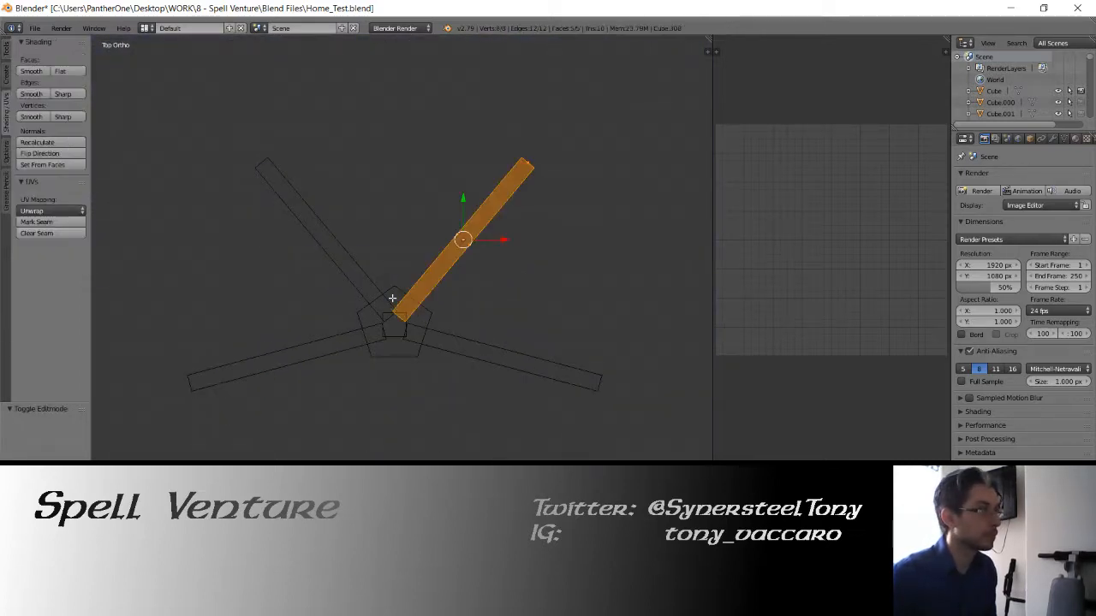
pyautogui.press('z')
pyautogui.moveTo(347, 303); pyautogui.dragTo(362, 270, button='middle')
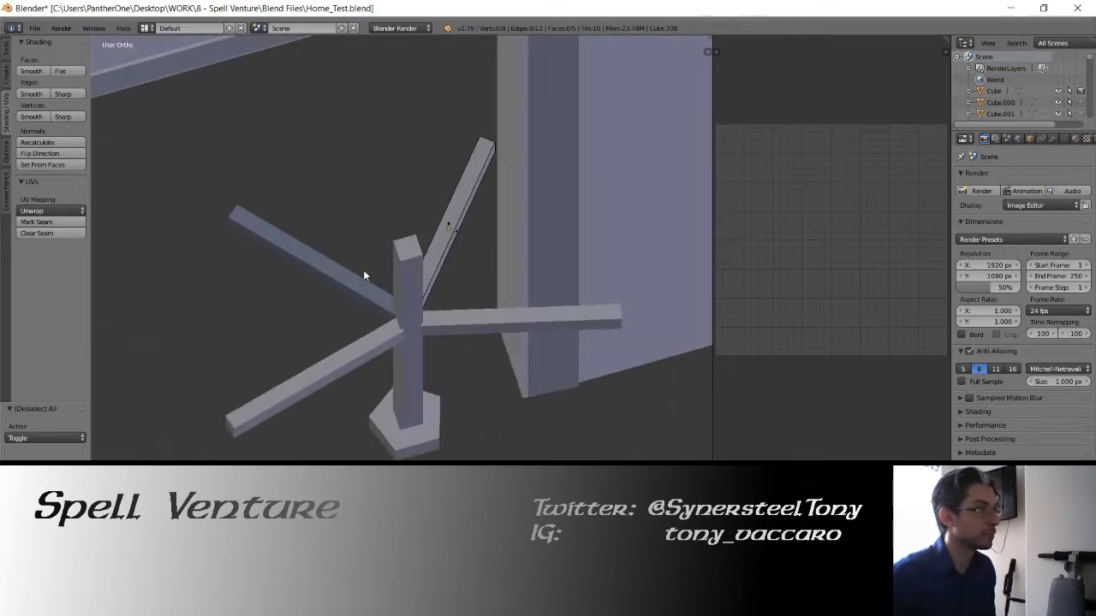
pyautogui.press('Tab')
# Make the normals of the dark-shaded upper-left arm consistent, and undo the change
pyautogui.rightClick(362, 281)
pyautogui.moveTo(350, 336); pyautogui.dragTo(403, 329, button='middle')
pyautogui.press('Tab')
pyautogui.press('a')
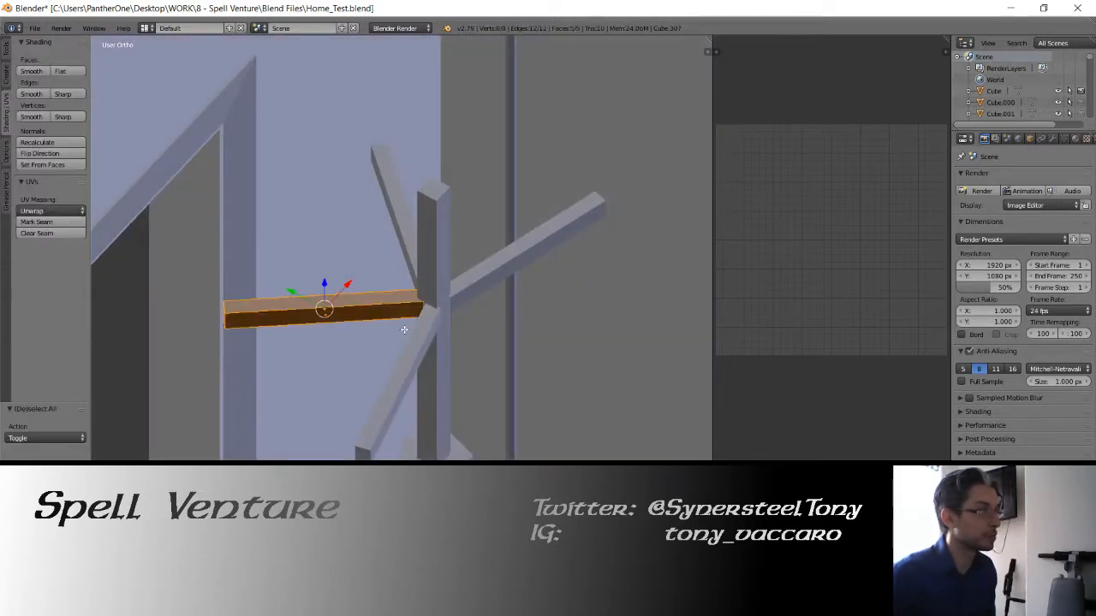
pyautogui.moveTo(293, 308); pyautogui.dragTo(337, 309, button='middle')
pyautogui.click(39, 143)
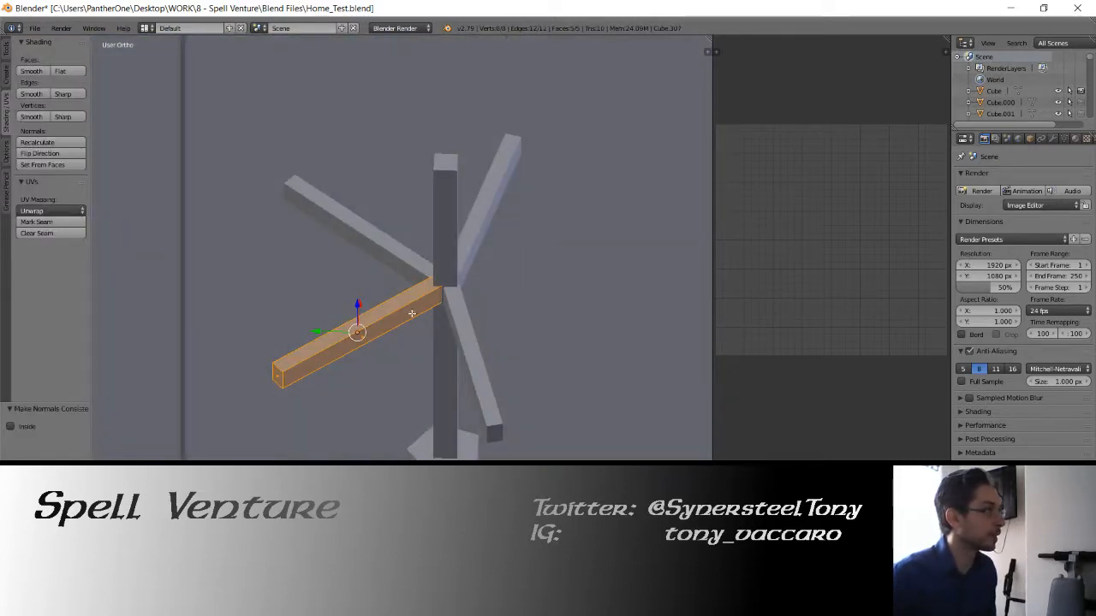
pyautogui.press('Tab')
pyautogui.moveTo(485, 325)
pyautogui.mouseDown(button='middle')
pyautogui.moveTo(404, 360)
pyautogui.moveTo(377, 355)
pyautogui.moveTo(383, 328)
pyautogui.moveTo(409, 339)
pyautogui.mouseUp(button='middle')
pyautogui.hotkey('ctrl', 'z')
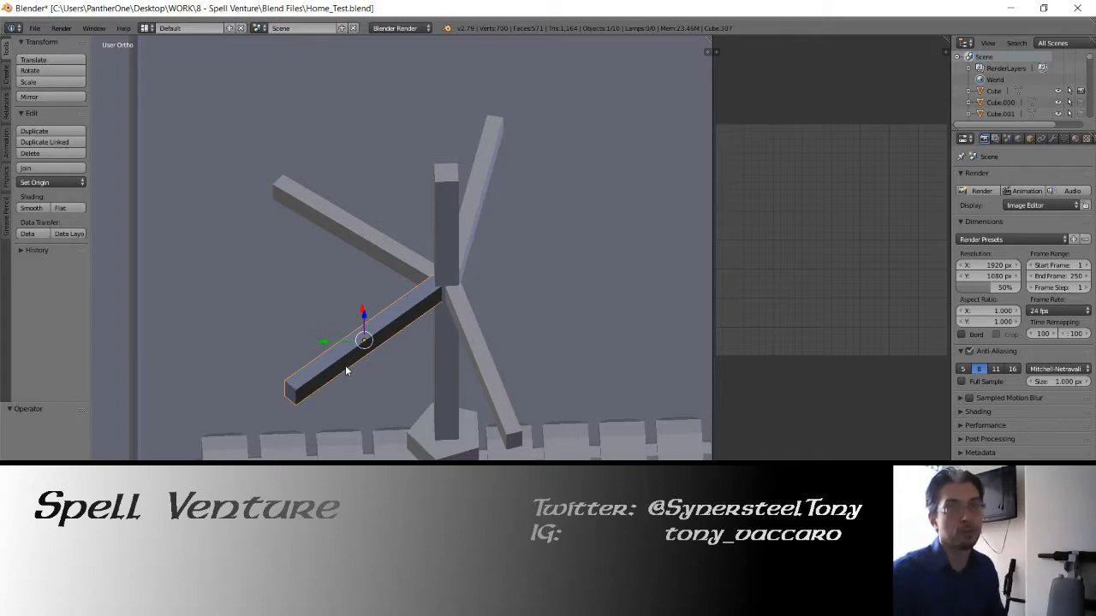
# Scale the dark-shaded arm up to 4.94 to inspect its faces from several angles, and undo the enlargement
pyautogui.moveTo(345, 365); pyautogui.dragTo(425, 298, button='middle')
pyautogui.scroll(5, 426, 298)
pyautogui.moveTo(411, 336); pyautogui.dragTo(286, 313, button='middle')
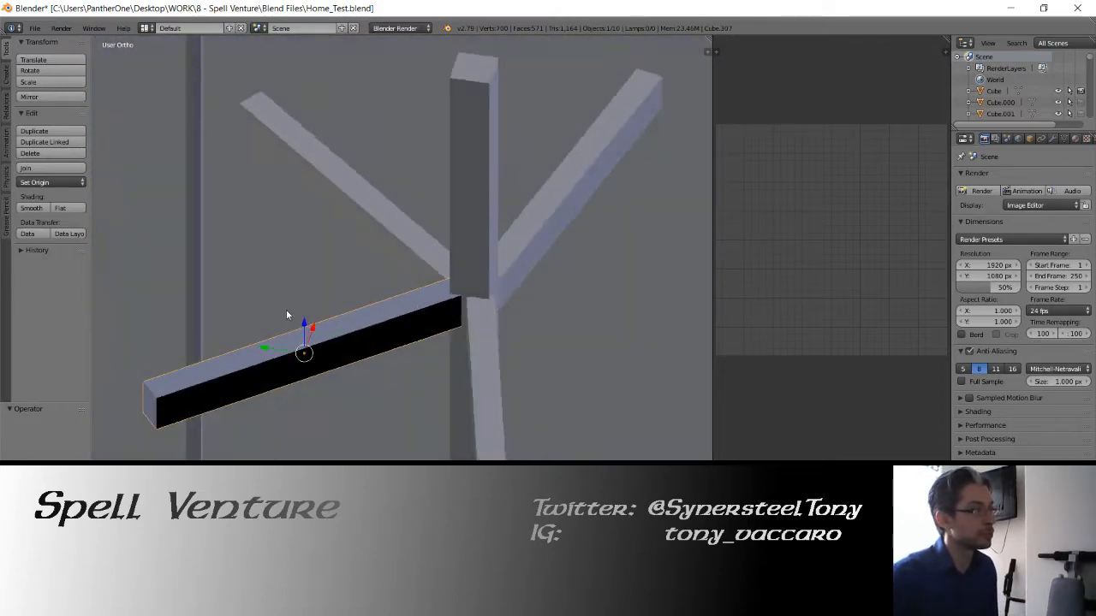
pyautogui.press('s')
pyautogui.click(224, 151)
pyautogui.moveTo(228, 151); pyautogui.dragTo(292, 243, button='middle')
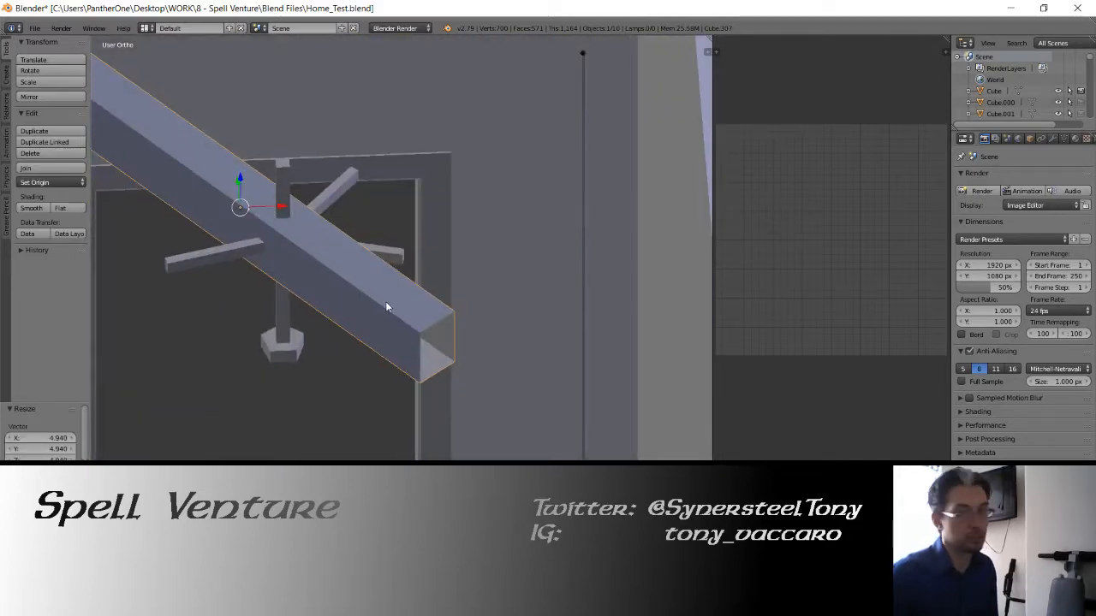
pyautogui.moveTo(379, 301)
pyautogui.mouseDown(button='middle')
pyautogui.moveTo(350, 291)
pyautogui.moveTo(374, 293)
pyautogui.mouseUp(button='middle')
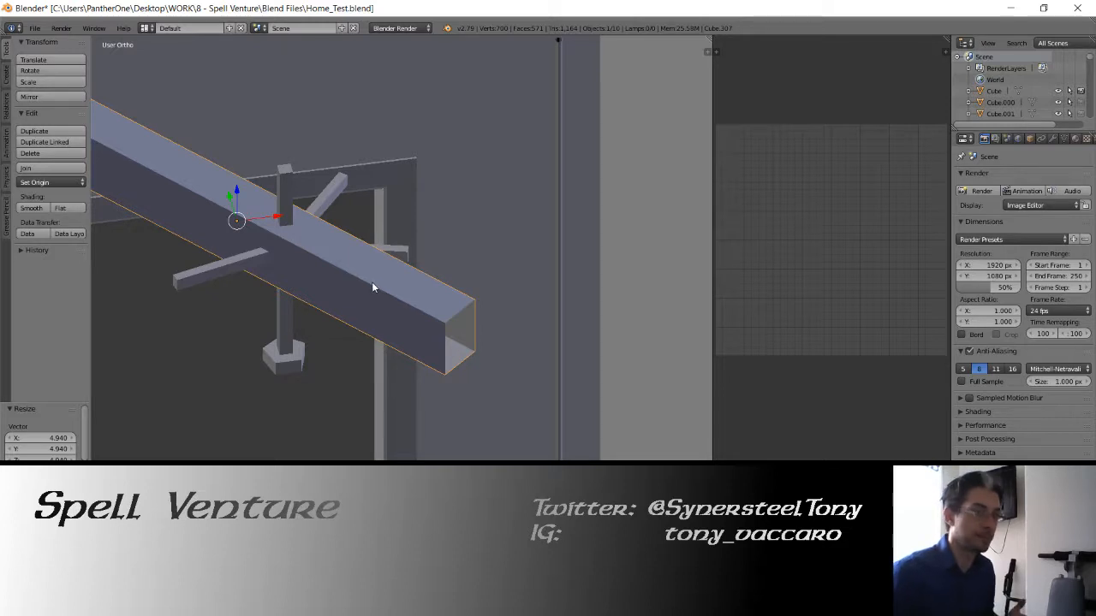
pyautogui.moveTo(372, 281)
pyautogui.mouseDown(button='middle')
pyautogui.moveTo(368, 266)
pyautogui.moveTo(389, 270)
pyautogui.mouseUp(button='middle')
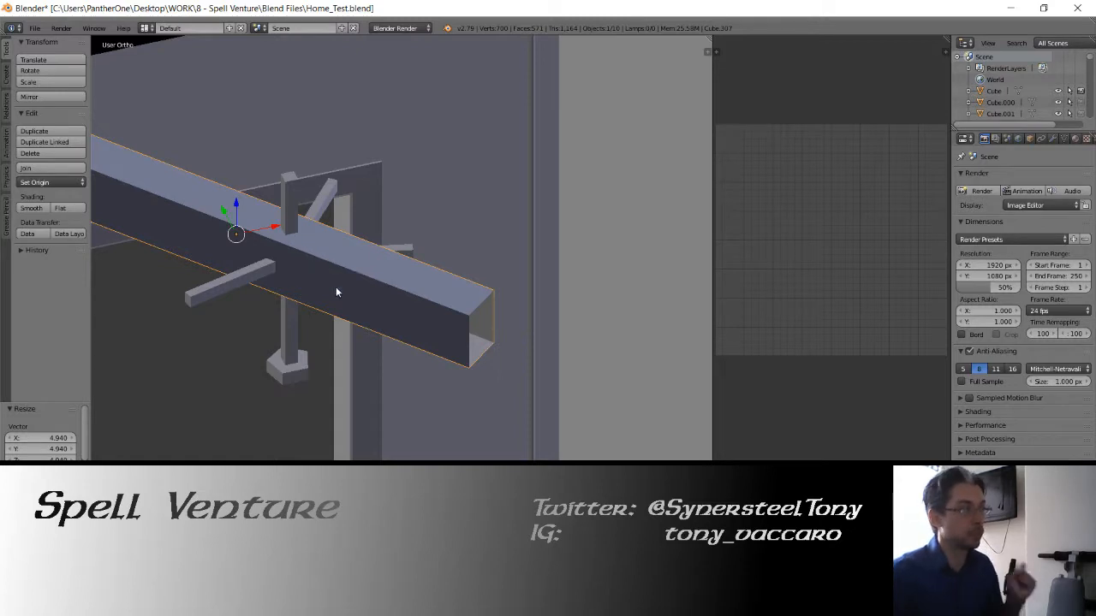
pyautogui.moveTo(336, 285); pyautogui.dragTo(421, 324, button='middle')
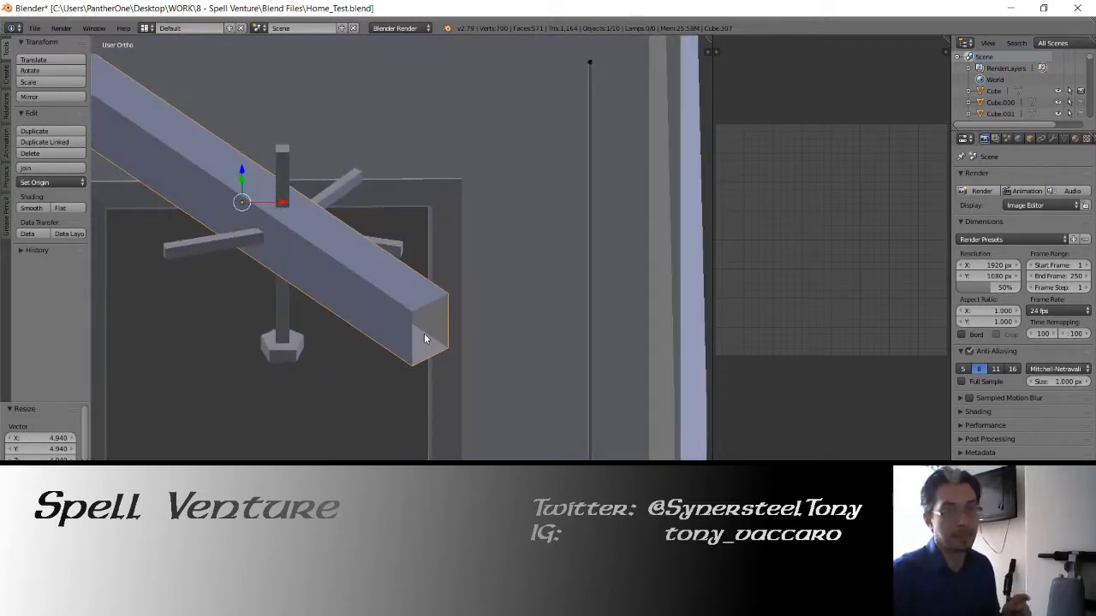
pyautogui.moveTo(424, 338); pyautogui.dragTo(357, 283, button='middle')
pyautogui.hotkey('ctrl', 'z')
pyautogui.hotkey('ctrl', 'z')
pyautogui.moveTo(301, 241); pyautogui.dragTo(303, 280, button='middle')
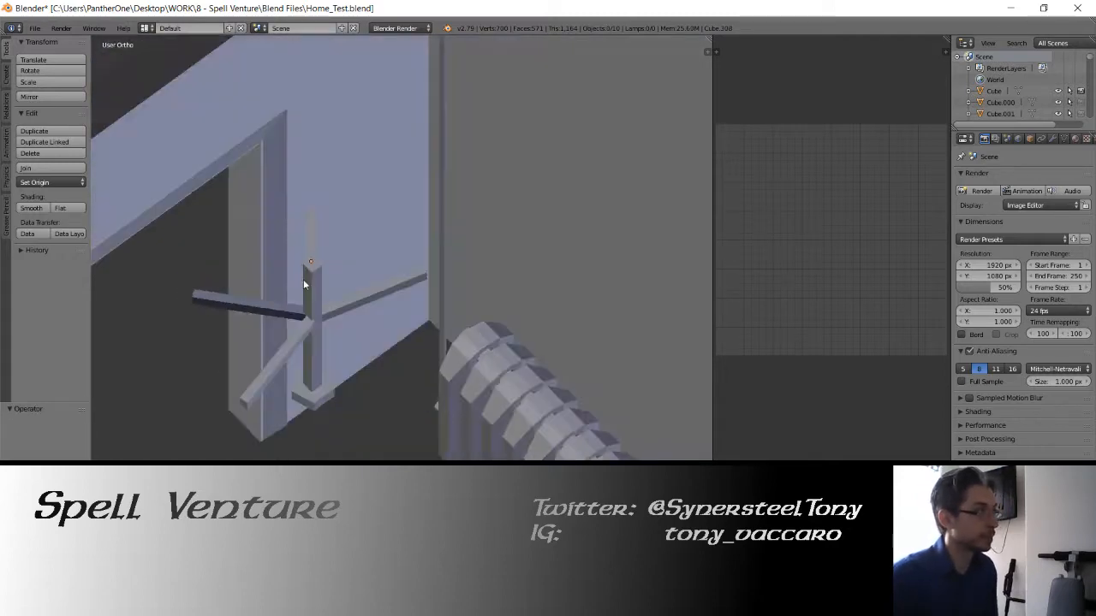
# Make the normals of the dark-shaded upper-left arm consistent across all its faces
pyautogui.rightClick(265, 310)
pyautogui.press('KP_Decimal')
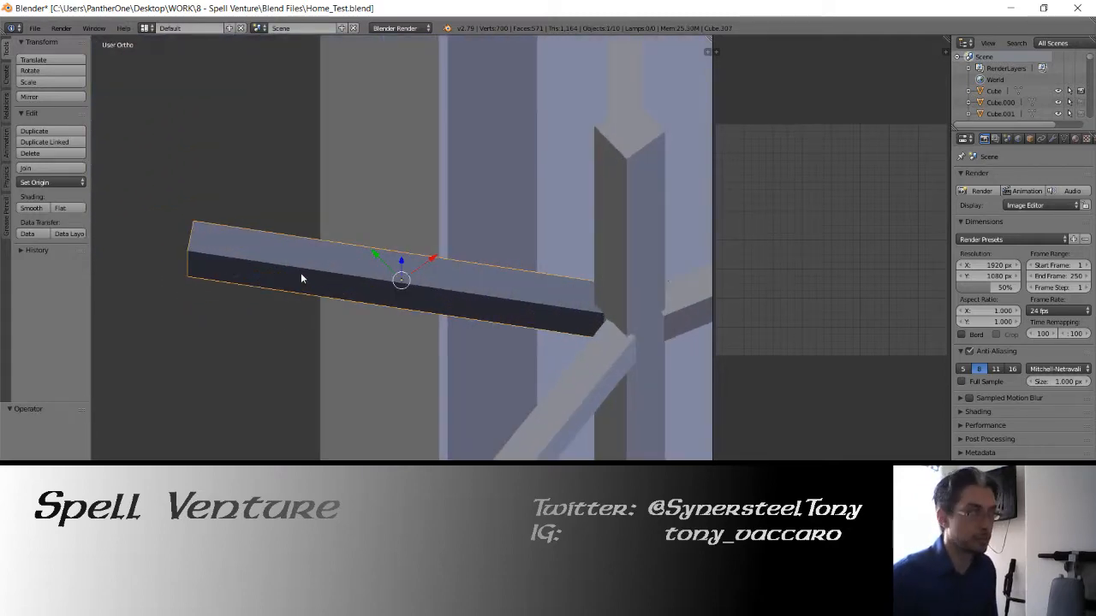
pyautogui.scroll(-6, 313, 263)
pyautogui.moveTo(335, 245); pyautogui.dragTo(311, 242, button='middle')
pyautogui.press('Tab')
pyautogui.press('a')
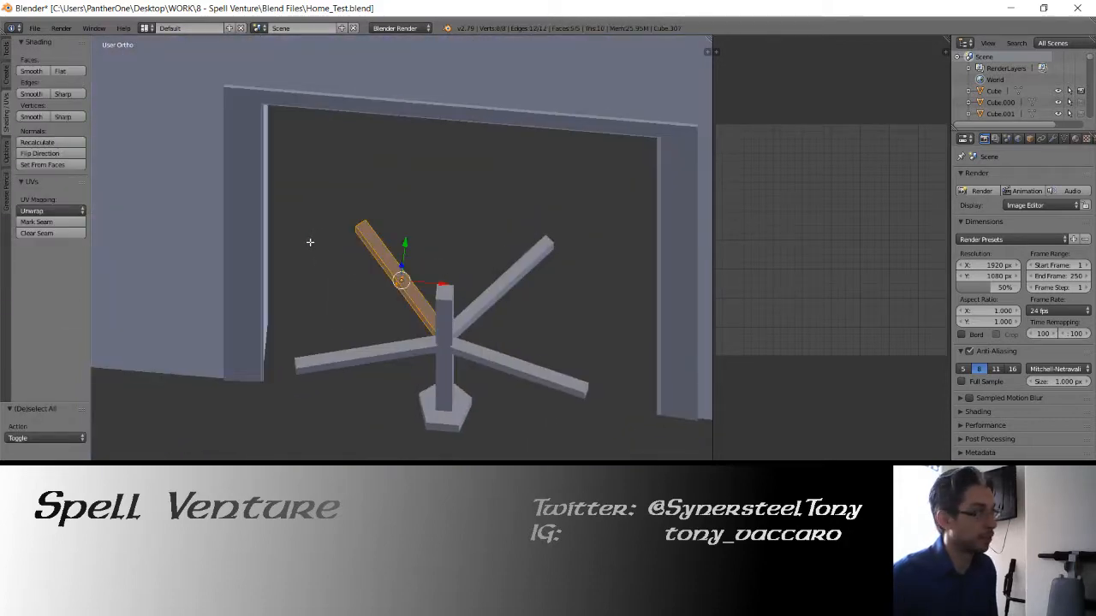
pyautogui.click(87, 209)
pyautogui.click(51, 151)
pyautogui.press('Tab')
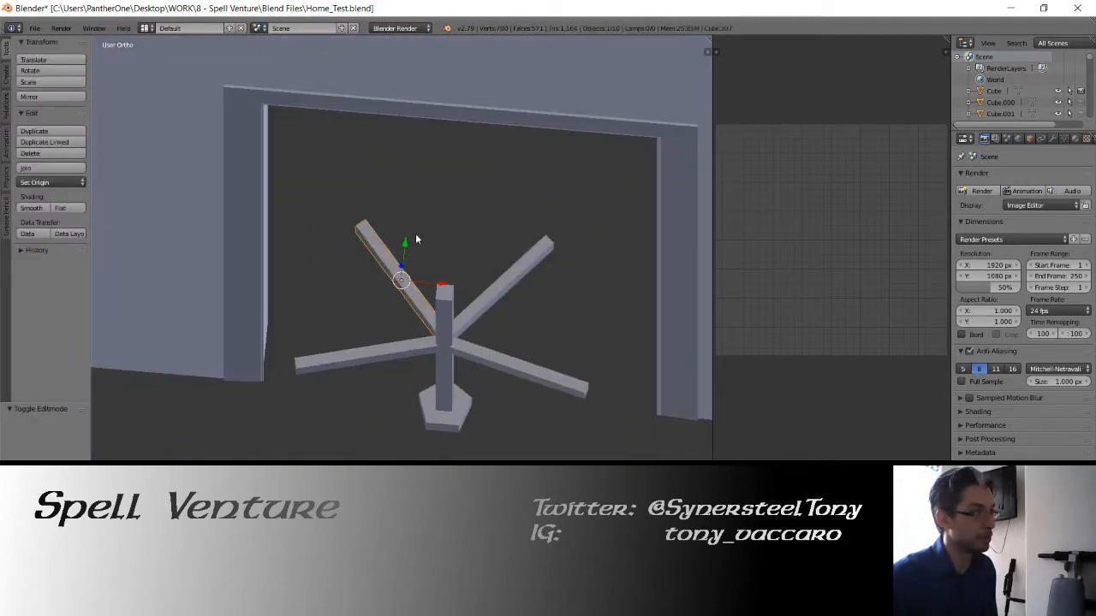
# Examine the upper-left arm's faces from several sides in solid and wireframe shading
pyautogui.moveTo(415, 233); pyautogui.dragTo(360, 285, button='middle')
pyautogui.press('Tab')
pyautogui.press('Tab')
pyautogui.press('z')
pyautogui.moveTo(357, 281); pyautogui.dragTo(386, 292, button='middle')
pyautogui.press('z')
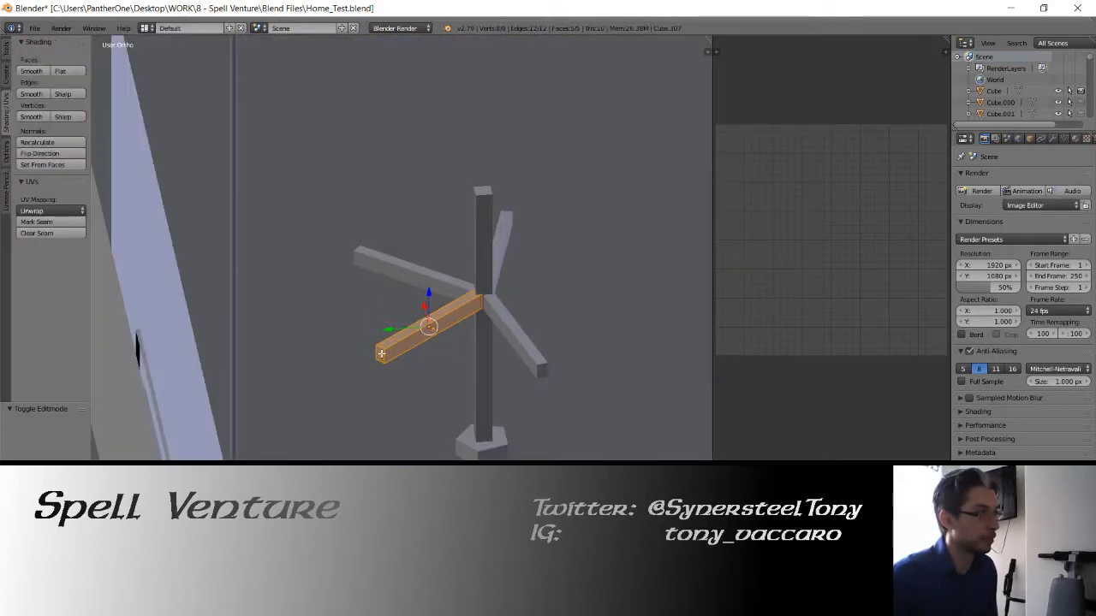
pyautogui.press('a')
pyautogui.press('KP_5')
pyautogui.press('Tab')
# Duplicate the upper-left arm in place in top view, clear the copy's rotation, and rotate it 90° about Y and 90° about Z
pyautogui.press('KP_7')
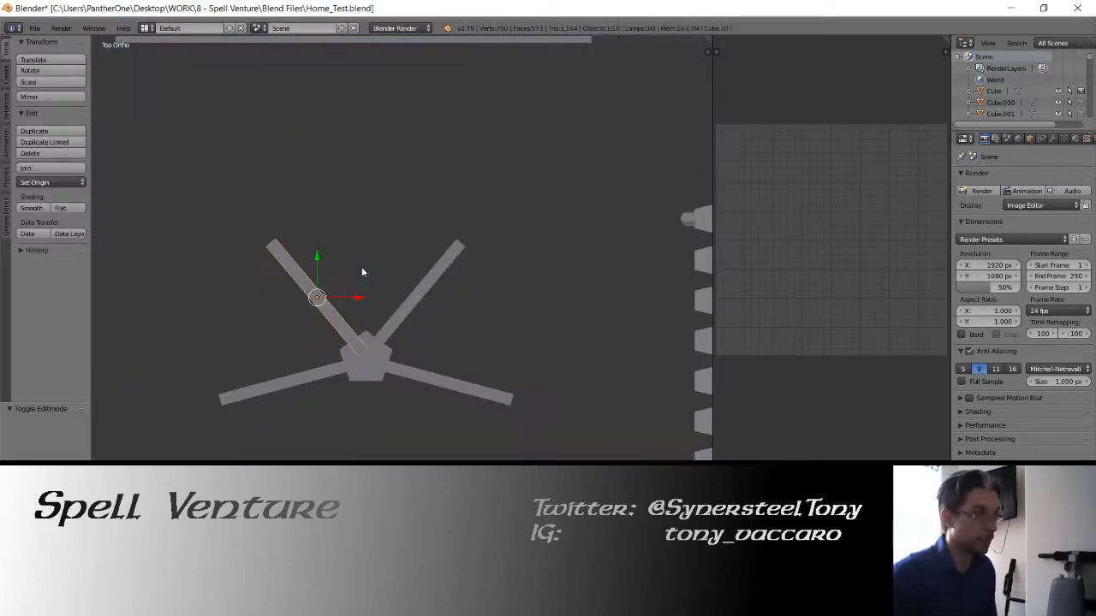
pyautogui.scroll(2, 354, 257)
pyautogui.keyDown('shift'); pyautogui.moveTo(352, 252); pyautogui.dragTo(323, 208, button='middle'); pyautogui.keyUp('shift')
pyautogui.press('z')
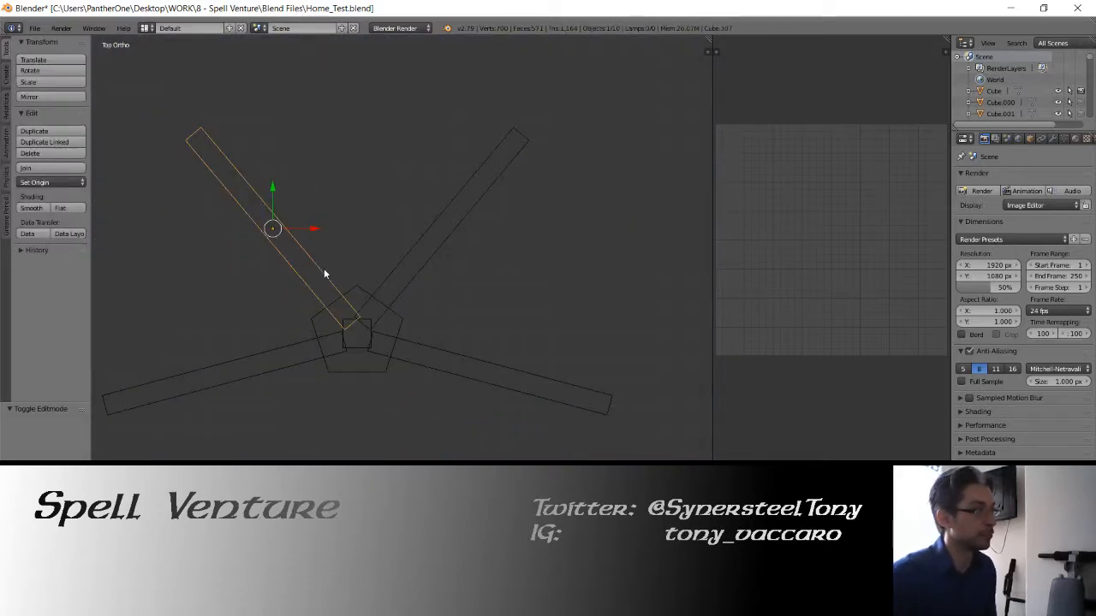
pyautogui.keyDown('shift'); pyautogui.moveTo(324, 268); pyautogui.dragTo(372, 282, button='middle'); pyautogui.keyUp('shift')
pyautogui.moveTo(320, 206); pyautogui.dragTo(318, 196)
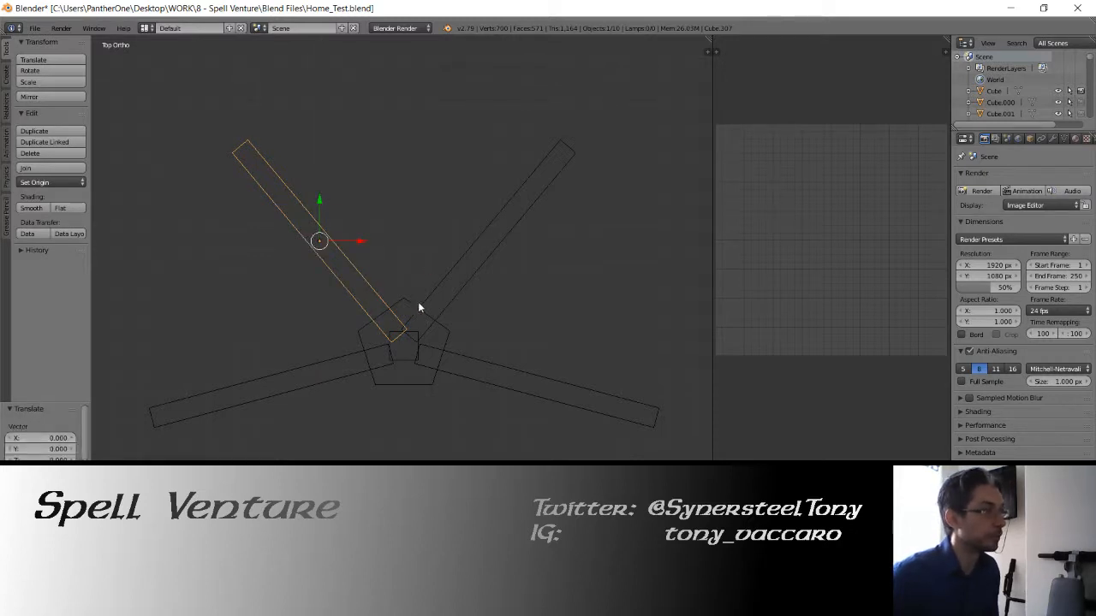
pyautogui.keyDown('shift'); pyautogui.moveTo(419, 308); pyautogui.dragTo(386, 275, button='middle'); pyautogui.keyUp('shift')
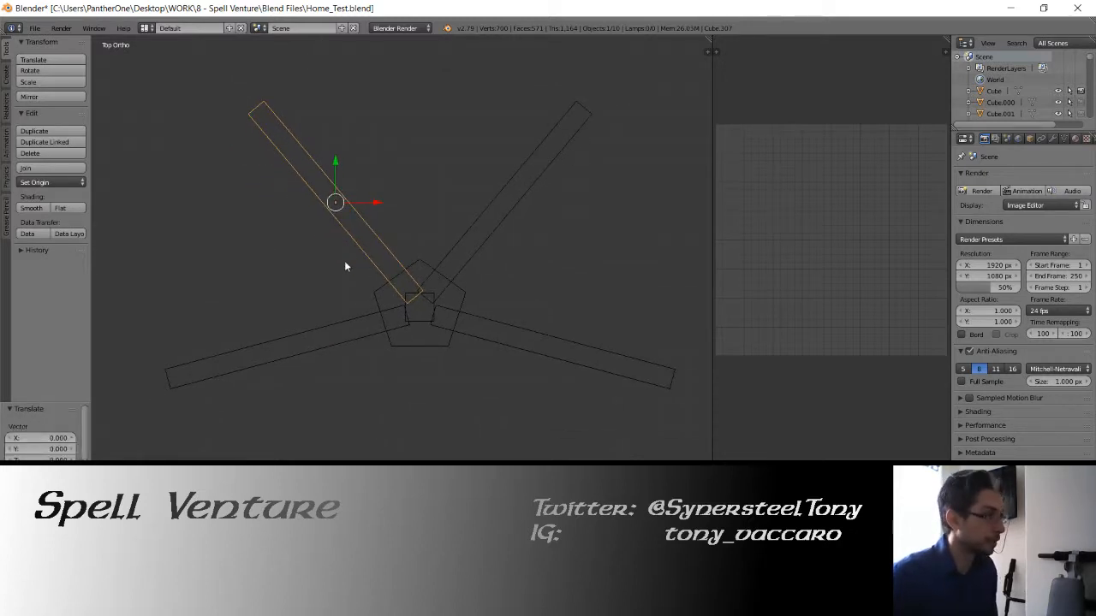
pyautogui.hotkey('alt', 'r')
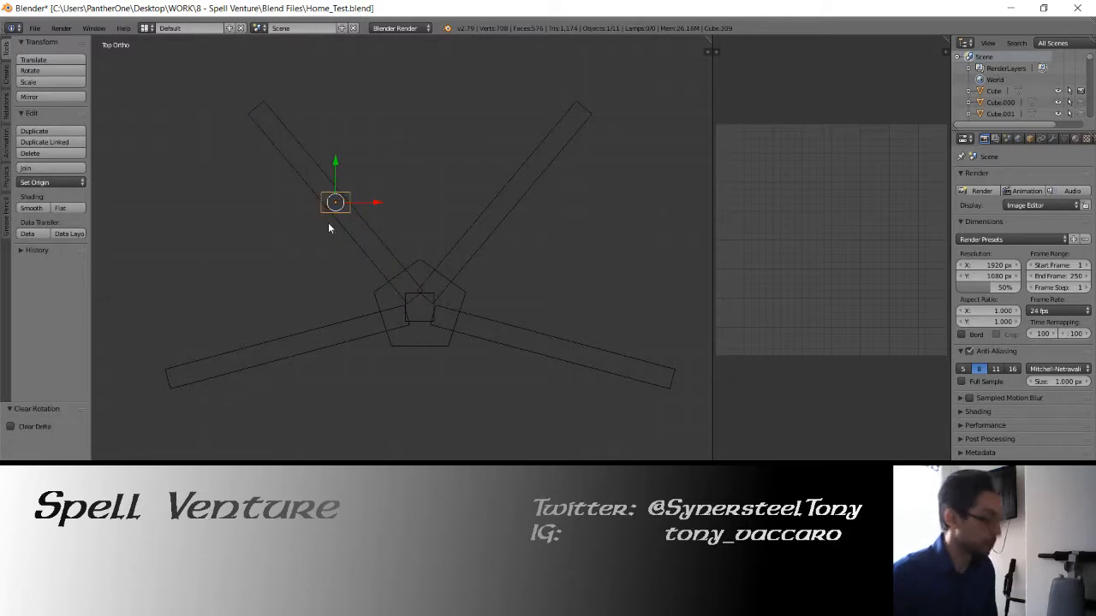
pyautogui.write('ry90')
pyautogui.press('Return')
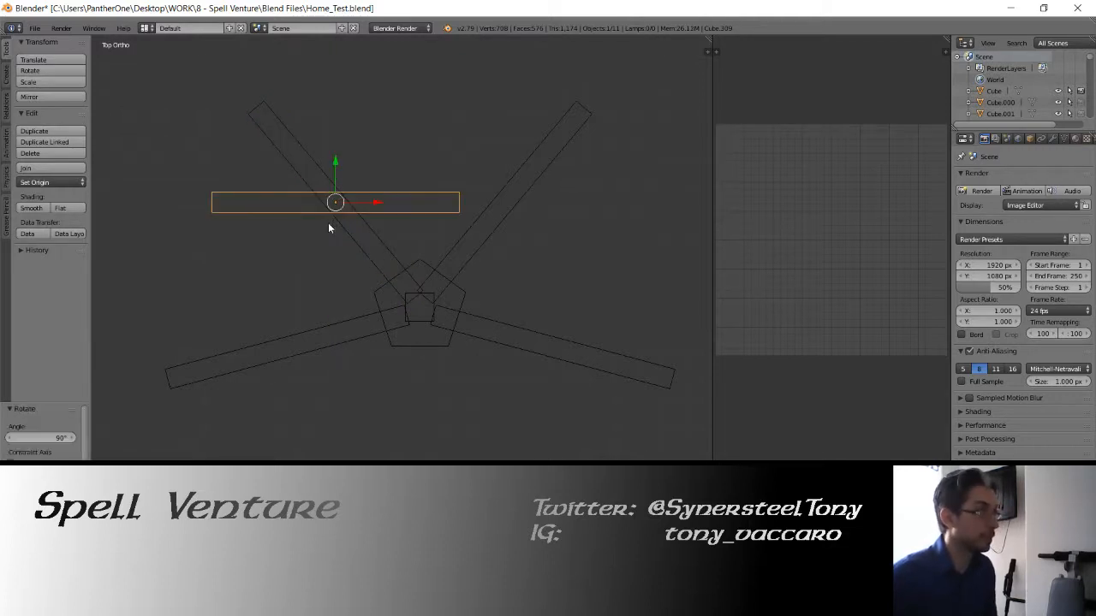
pyautogui.write('rz90')
pyautogui.press('Return')
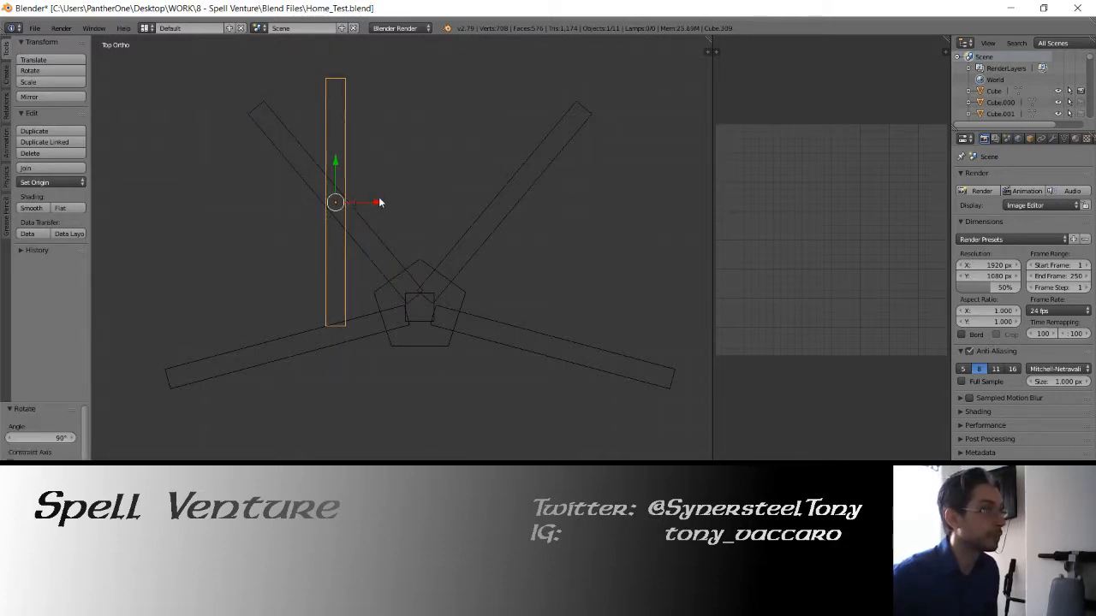
# Move the new arm 0.4 along X and -1 along Y so it extends from the rod's open front side
pyautogui.press('g')
pyautogui.press('x')
pyautogui.press('Return')
pyautogui.write('gy')
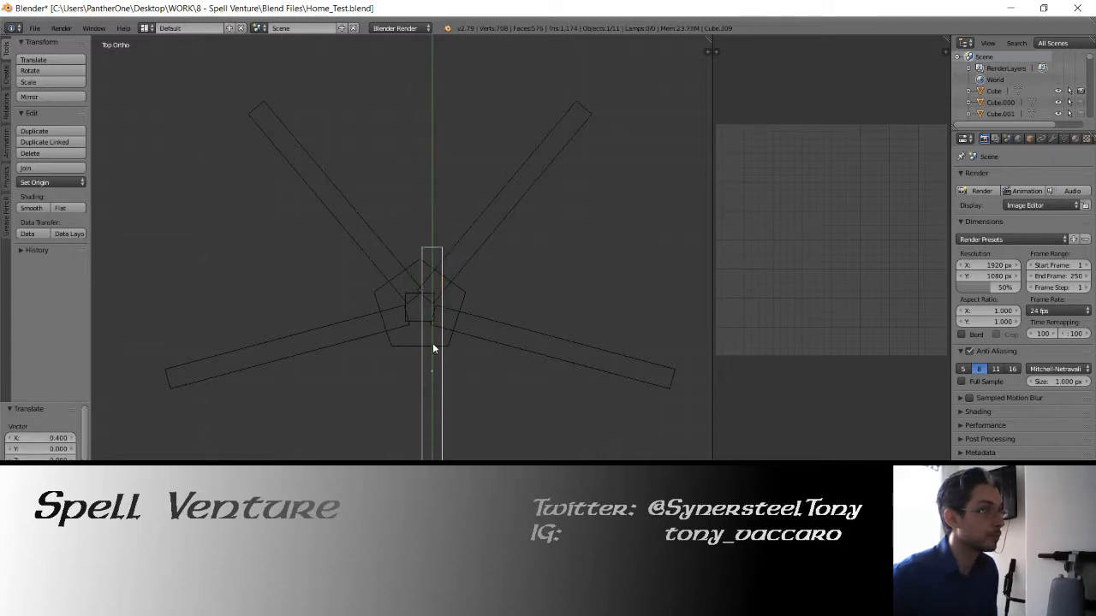
pyautogui.write('-1')
pyautogui.press('Return')
# Shift the new arm -0.051 along X to centre it on the rod, deselect everything and show solid shading
pyautogui.keyDown('shift'); pyautogui.moveTo(418, 366); pyautogui.dragTo(447, 345, button='middle'); pyautogui.keyUp('shift')
pyautogui.press('g')
pyautogui.press('x')
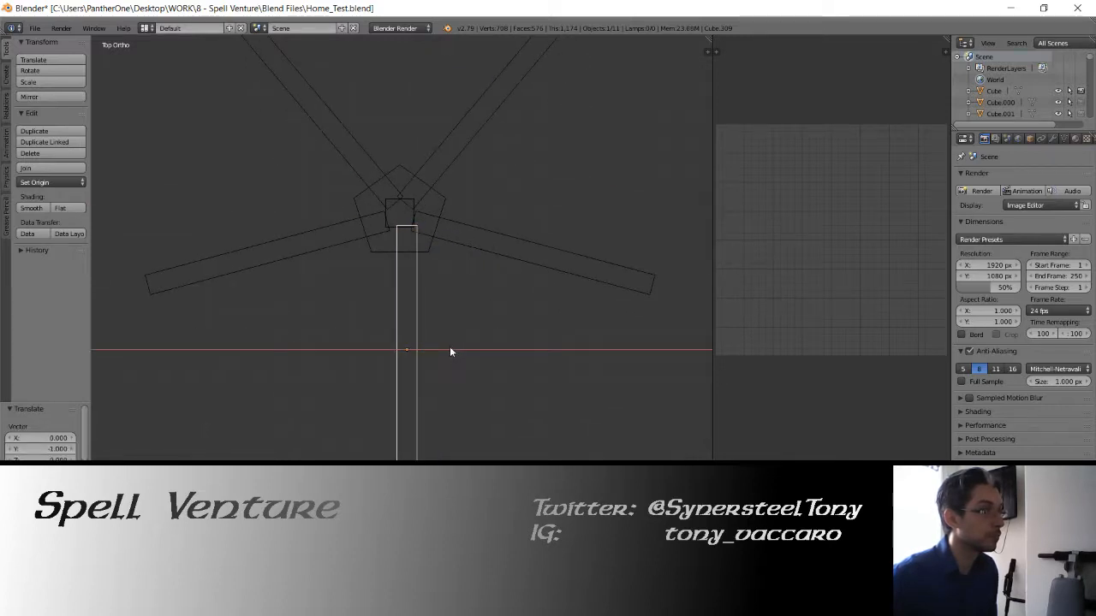
pyautogui.click(447, 348)
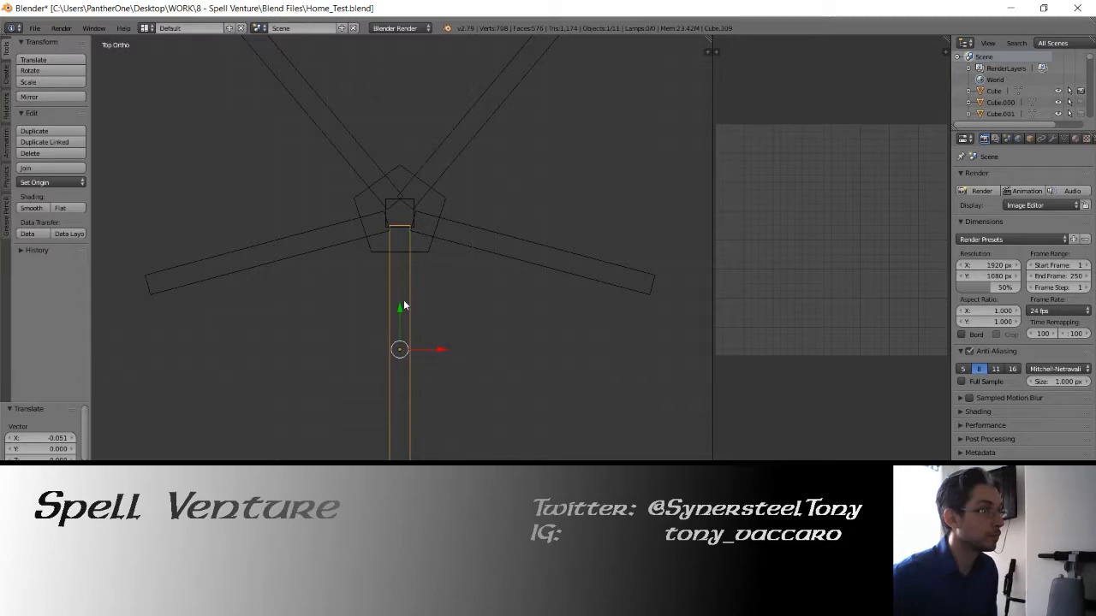
pyautogui.moveTo(403, 306); pyautogui.dragTo(403, 339)
pyautogui.moveTo(403, 339)
pyautogui.mouseDown(button='middle')
pyautogui.moveTo(305, 244)
pyautogui.moveTo(354, 237)
pyautogui.moveTo(298, 264)
pyautogui.moveTo(333, 311)
pyautogui.mouseUp(button='middle')
pyautogui.press('a')
pyautogui.press('z')
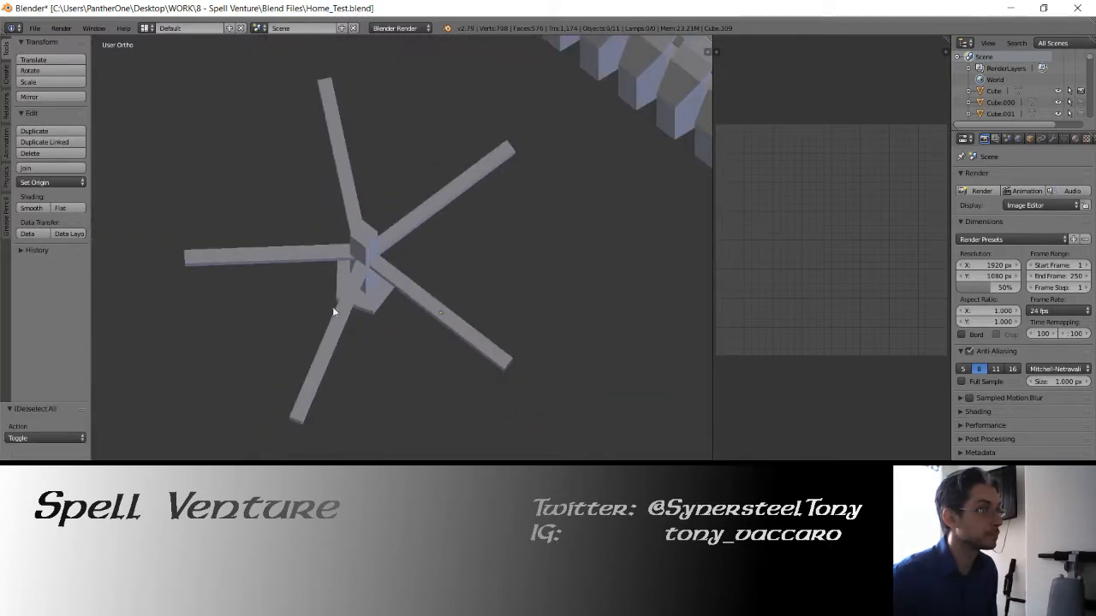
# Join the five arms into one object and set its origin to its geometry
pyautogui.press('a')
pyautogui.keyDown('shift'); pyautogui.rightClick(357, 192); pyautogui.keyUp('shift')
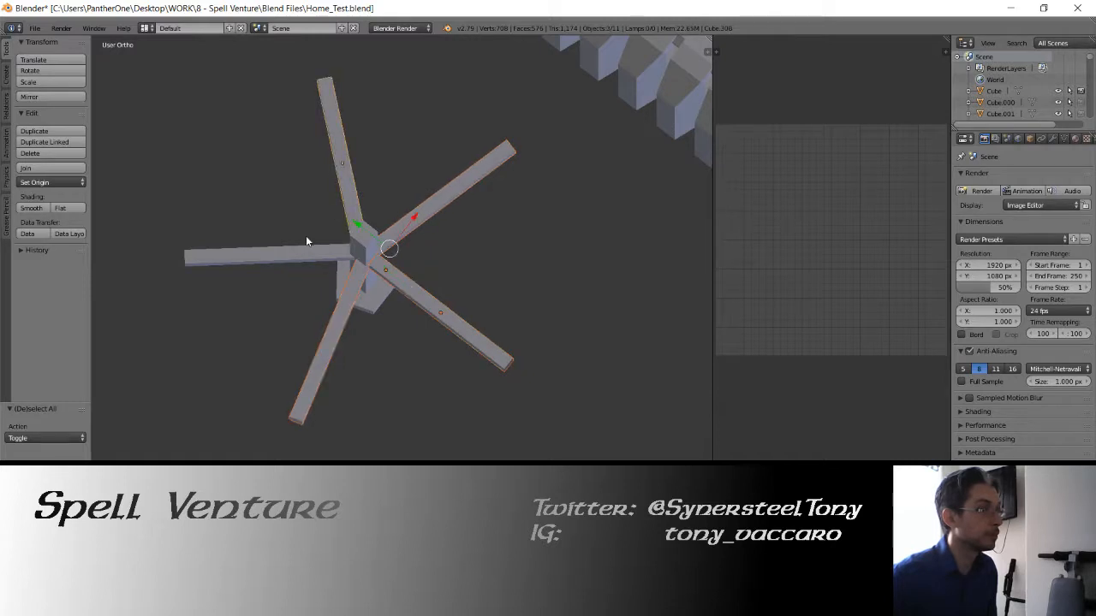
pyautogui.keyDown('shift'); pyautogui.rightClick(269, 252); pyautogui.keyUp('shift')
pyautogui.hotkey('ctrl', 'j')
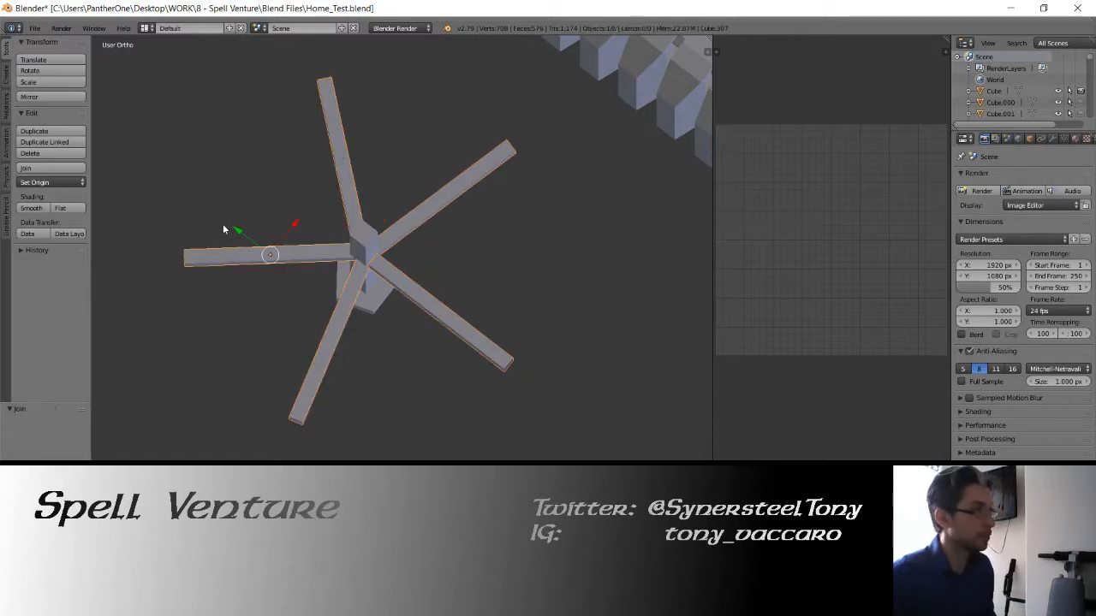
pyautogui.click(52, 183)
pyautogui.click(52, 208)
pyautogui.moveTo(257, 257)
pyautogui.mouseDown(button='middle')
pyautogui.moveTo(299, 284)
pyautogui.moveTo(289, 260)
pyautogui.mouseUp(button='middle')
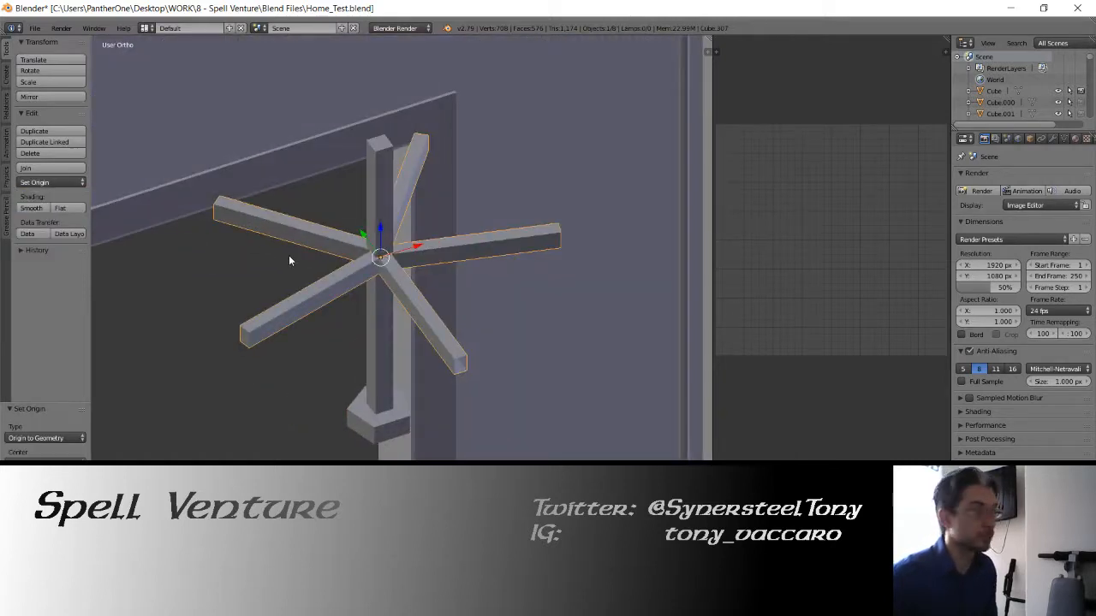
# Lower the joined arms along Z in front view until they are level with the pentagonal base of the rod
pyautogui.press('KP_1')
pyautogui.press('z')
pyautogui.keyDown('shift'); pyautogui.moveTo(359, 303); pyautogui.dragTo(418, 129, button='middle'); pyautogui.keyUp('shift')
pyautogui.moveTo(419, 129); pyautogui.dragTo(424, 322)
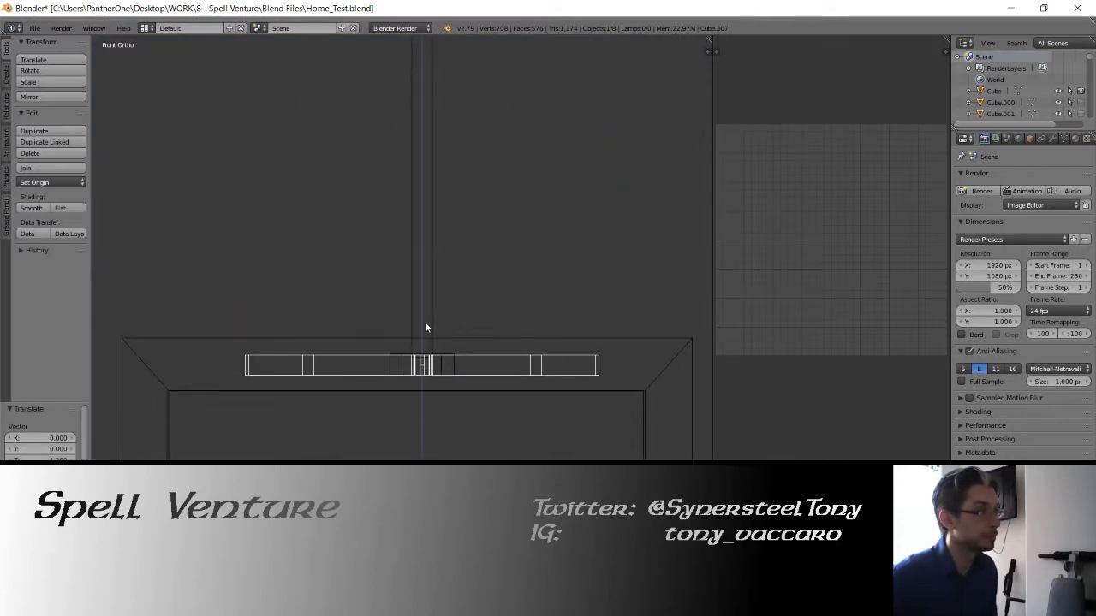
# Thin the joined arms by scaling them to 0.709 along Z, return to solid shading and save the file
pyautogui.press('s')
pyautogui.press('z')
pyautogui.click(293, 244)
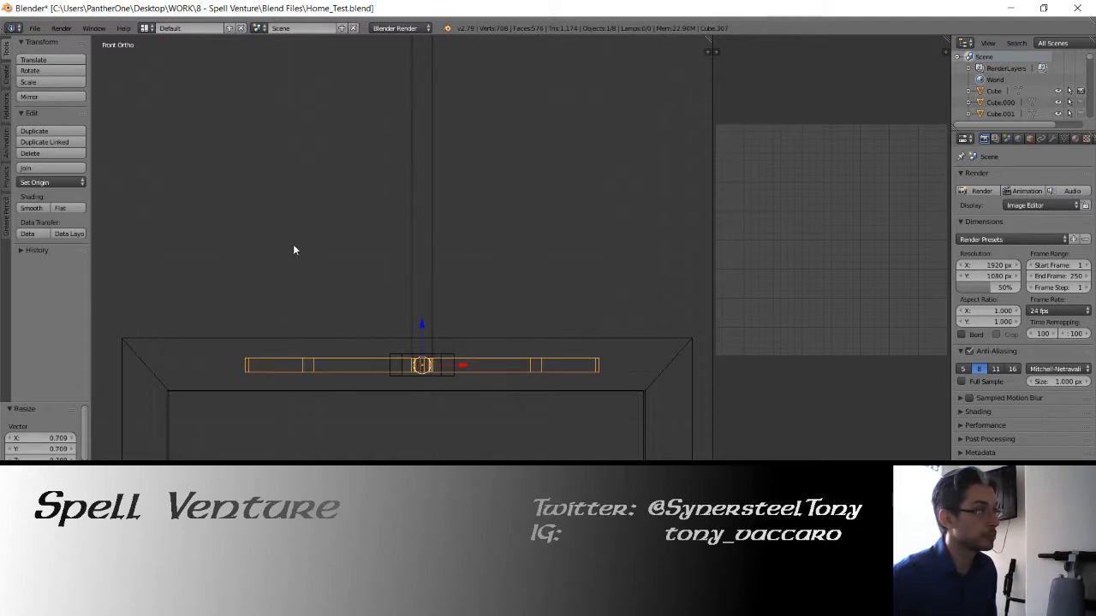
pyautogui.press('z')
pyautogui.moveTo(293, 244)
pyautogui.mouseDown(button='middle')
pyautogui.moveTo(373, 328)
pyautogui.moveTo(358, 267)
pyautogui.moveTo(314, 293)
pyautogui.mouseUp(button='middle')
pyautogui.hotkey('ctrl', 's')
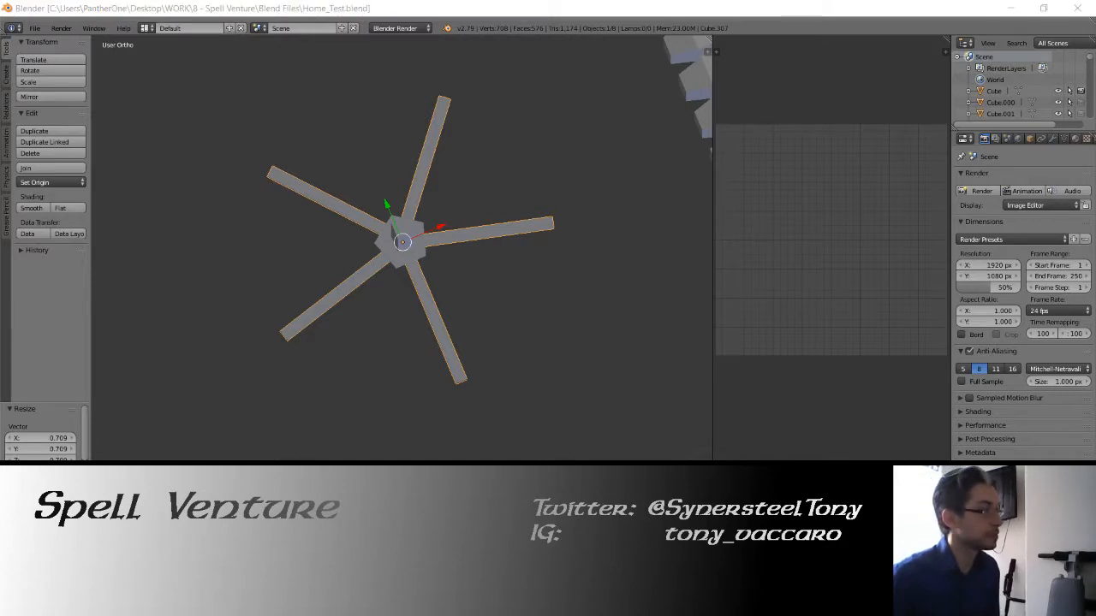
# Check the chandelier reference photo in the browser, return to Blender and deselect the joined arms
pyautogui.hotkey('alt', 'Tab')
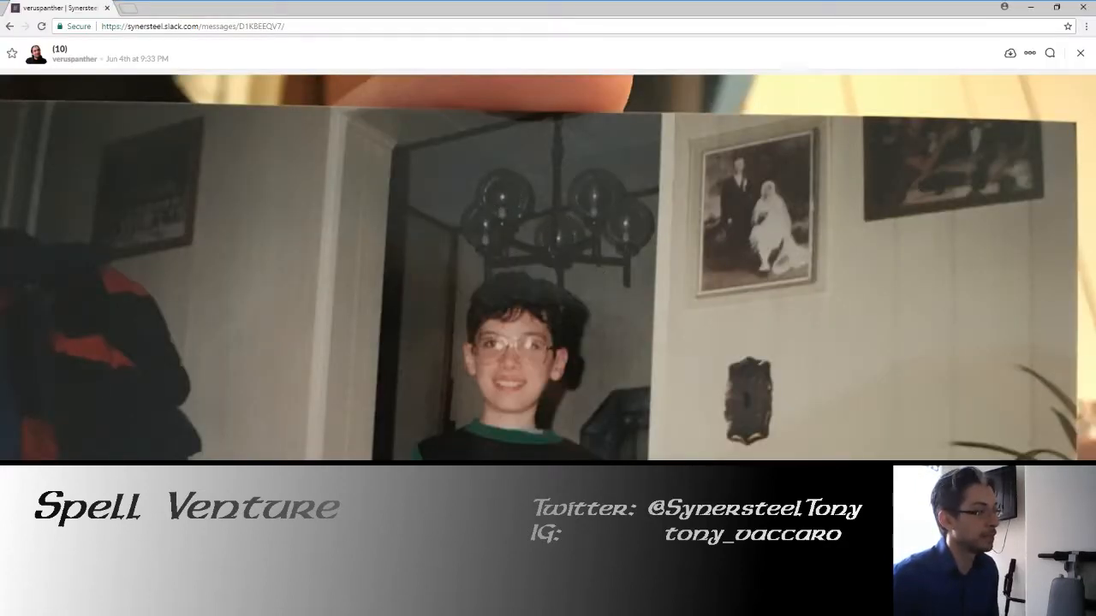
pyautogui.hotkey('alt', 'Tab')
pyautogui.moveTo(352, 327); pyautogui.dragTo(384, 289, button='middle')
pyautogui.press('a')
pyautogui.scroll(-5, 384, 289)
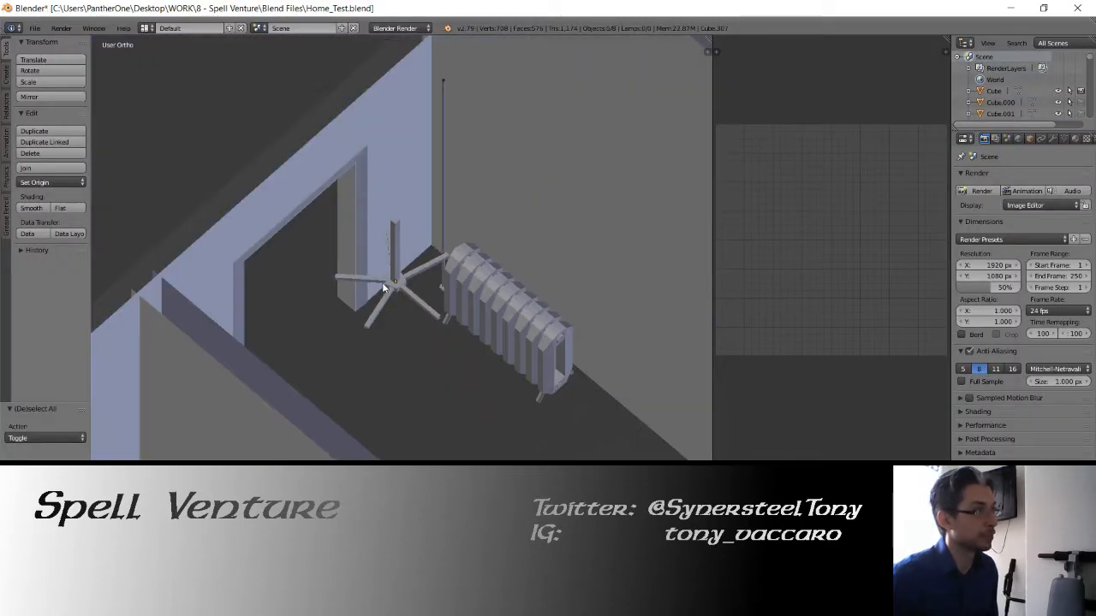
pyautogui.hotkey('shift', 'a')
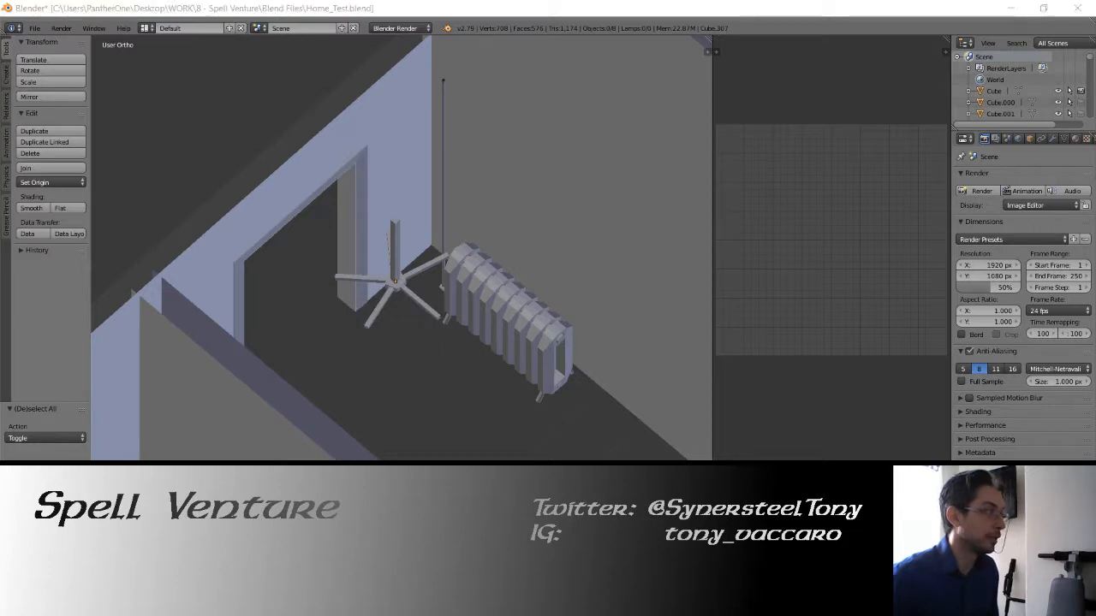
# Recheck the reference photo, then duplicate the pentagonal base of the rod in place and scale the copy to 0.7
pyautogui.hotkey('alt', 'Tab')
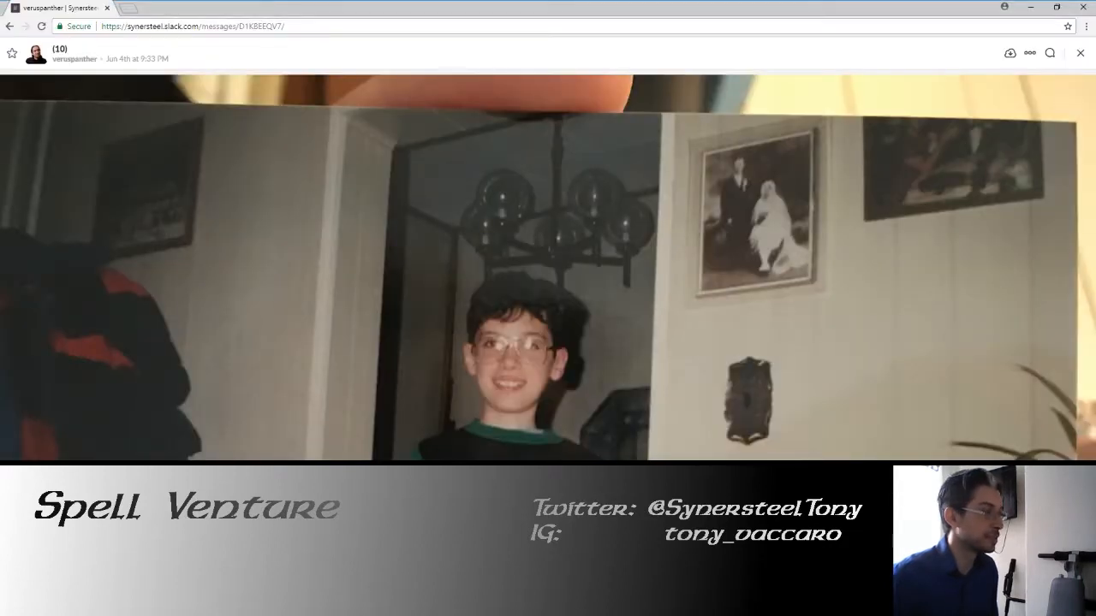
pyautogui.hotkey('alt', 'Tab')
pyautogui.rightClick(391, 288)
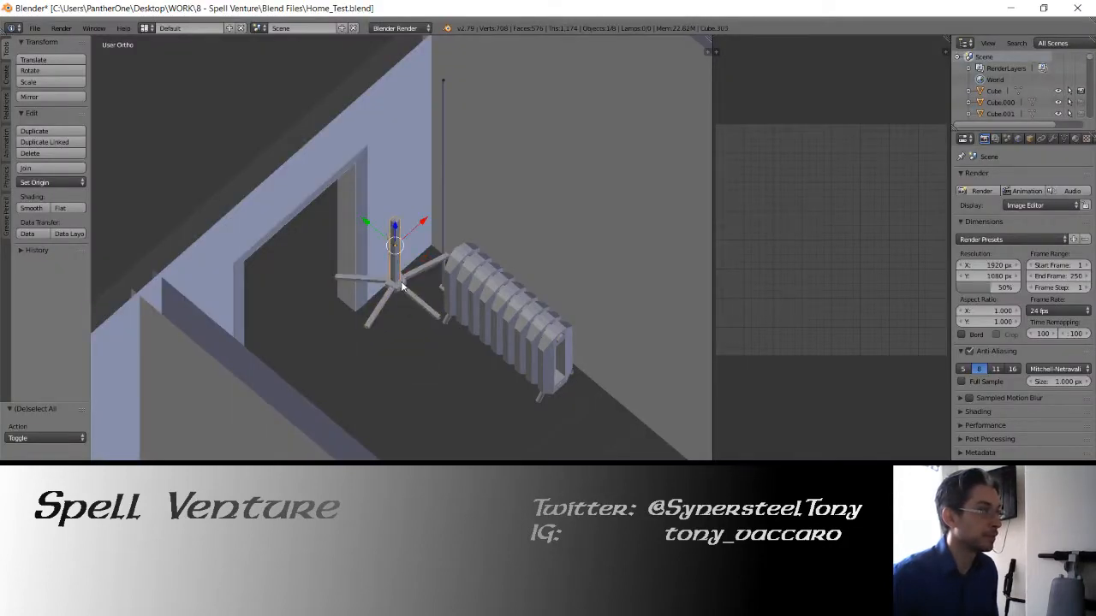
pyautogui.scroll(1, 394, 295)
pyautogui.hotkey('shift', 'd')
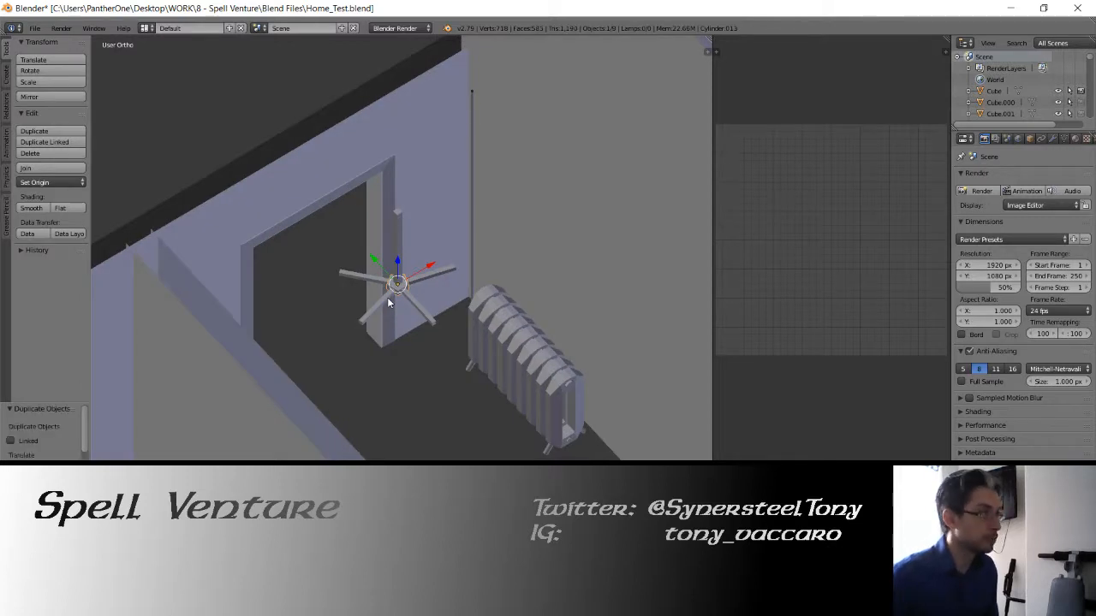
pyautogui.click(330, 255)
pyautogui.press('z')
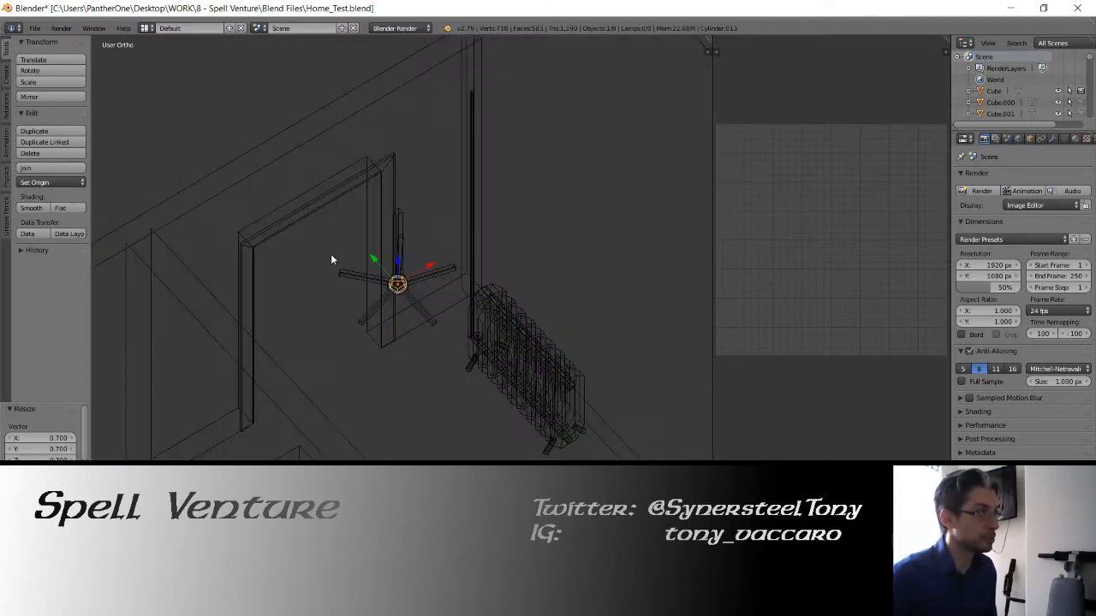
pyautogui.press('z')
# Move the small pentagon -1.1 along Y in top view so it sits at the end of the front arm
pyautogui.press('KP_7')
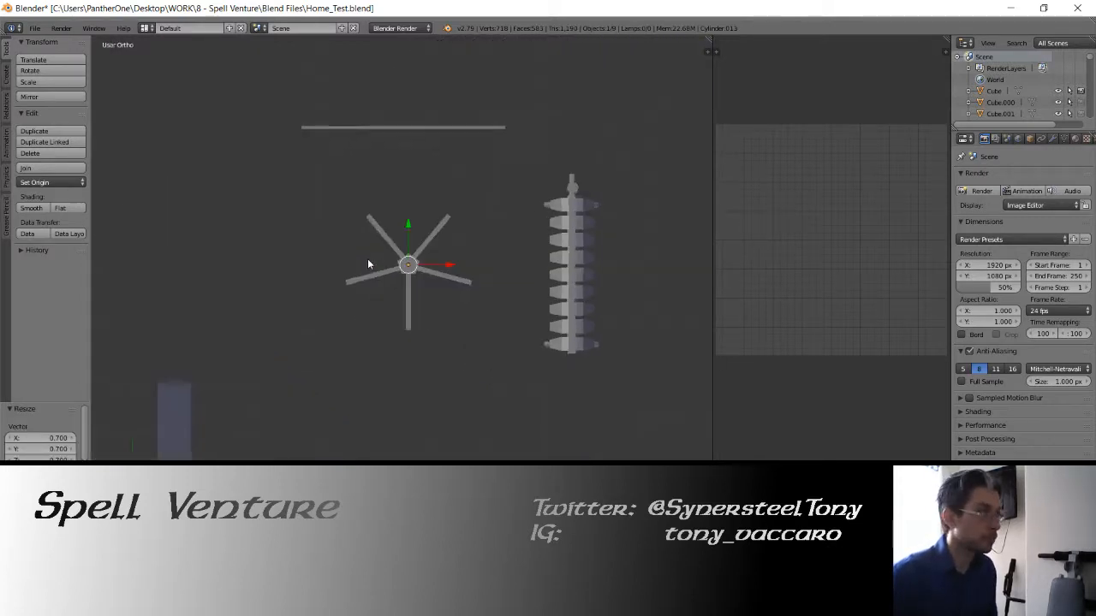
pyautogui.press('KP_Decimal')
pyautogui.press('z')
pyautogui.scroll(-11, 367, 258)
pyautogui.press('g')
pyautogui.press('y')
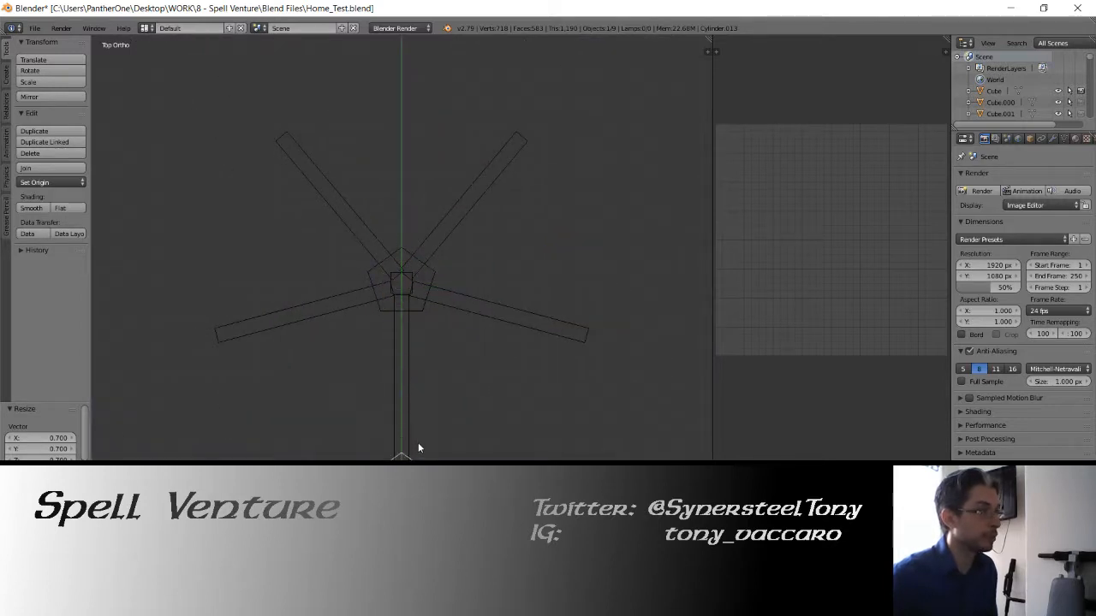
pyautogui.click(417, 436)
pyautogui.press('KP_Decimal')
pyautogui.press('z')
pyautogui.moveTo(391, 371)
pyautogui.mouseDown(button='middle')
pyautogui.moveTo(453, 318)
pyautogui.moveTo(408, 317)
pyautogui.mouseUp(button='middle')
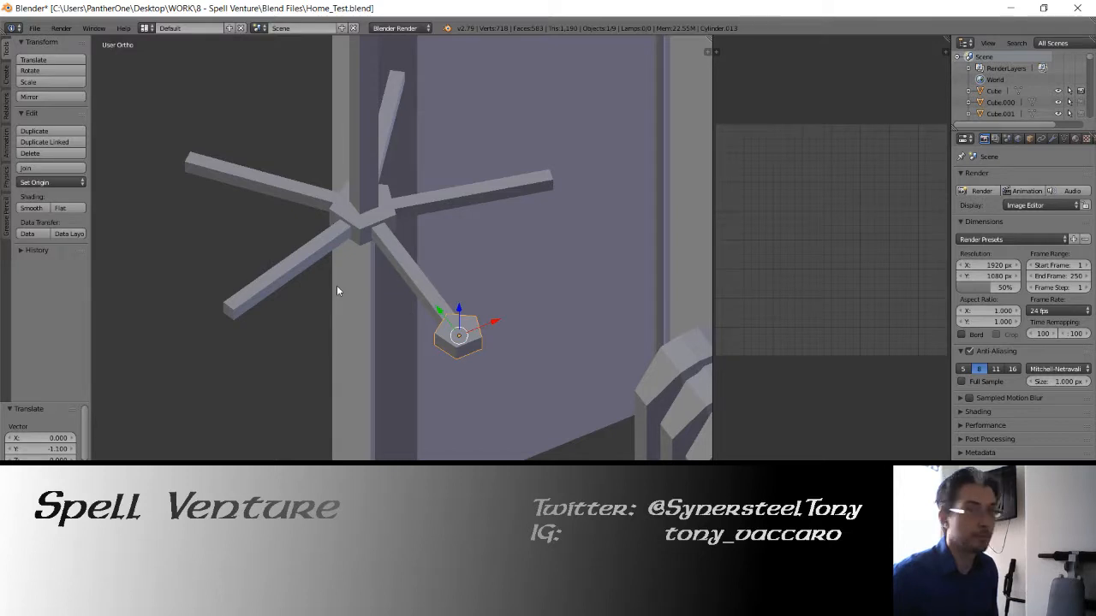
# Try resizing the small pentagon around the end of the front arm
pyautogui.press('KP_1')
pyautogui.press('z')
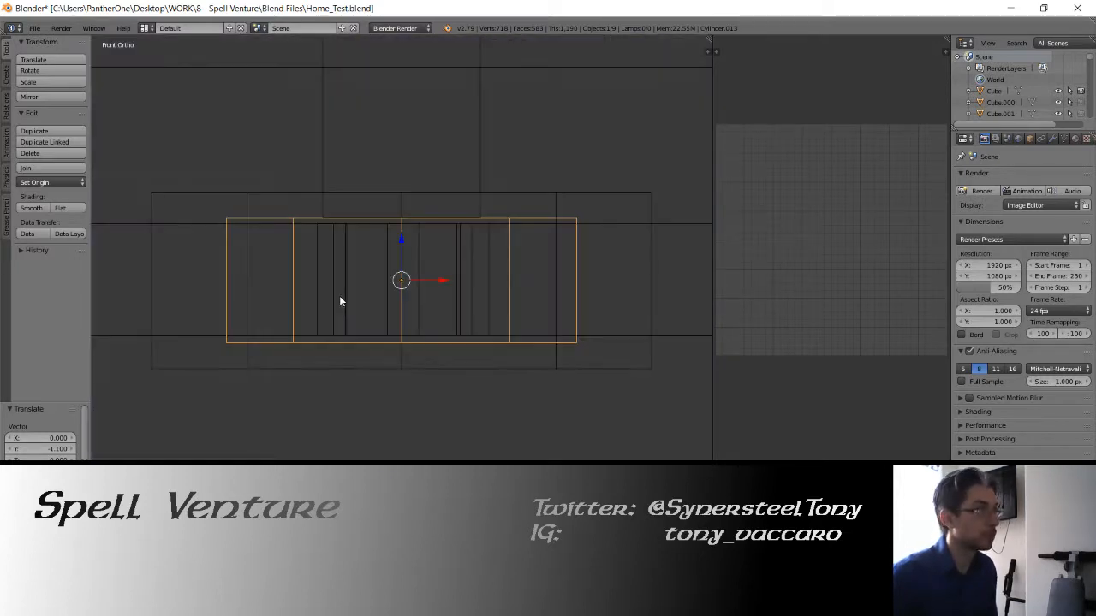
pyautogui.scroll(-3, 347, 299)
pyautogui.moveTo(342, 289); pyautogui.dragTo(291, 237, button='middle')
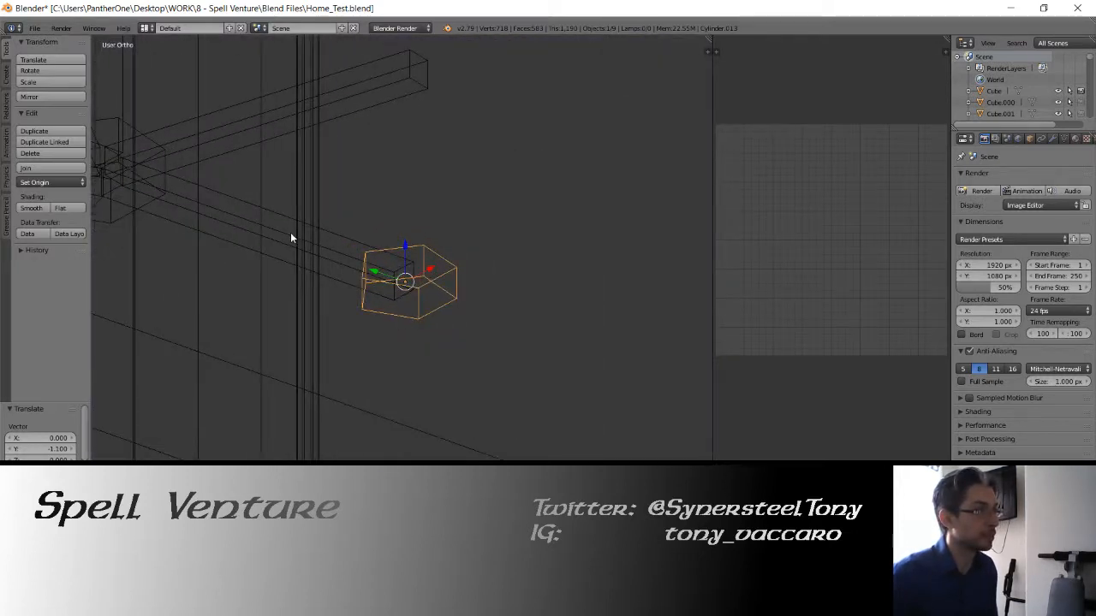
pyautogui.press('s')
pyautogui.press('z')
pyautogui.click(301, 239)
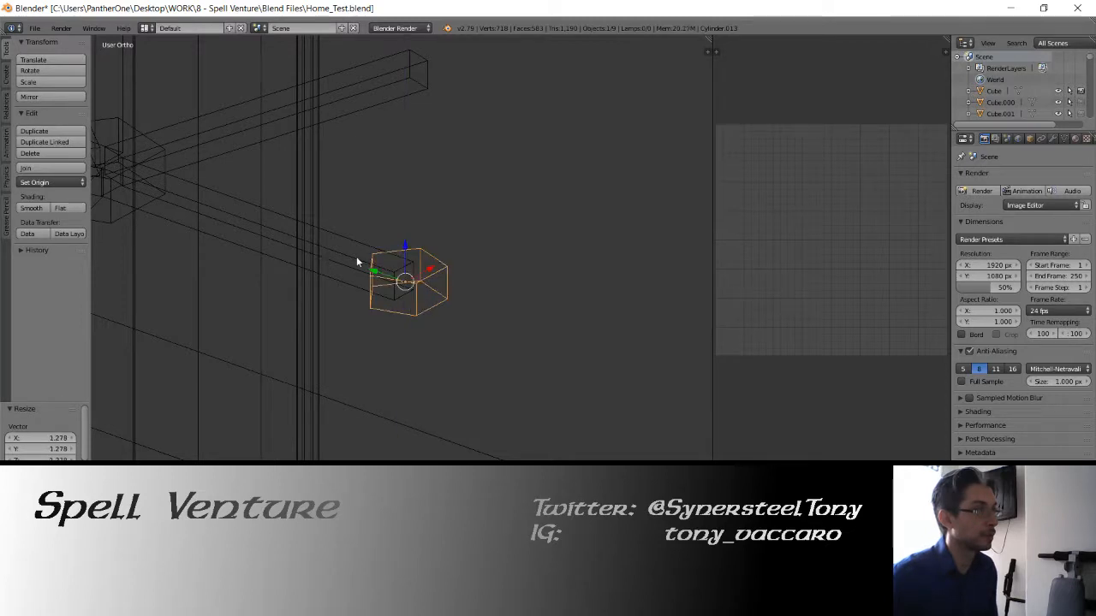
pyautogui.press('z')
pyautogui.press('Tab')
pyautogui.moveTo(293, 233); pyautogui.dragTo(245, 245, button='middle')
pyautogui.press('Tab')
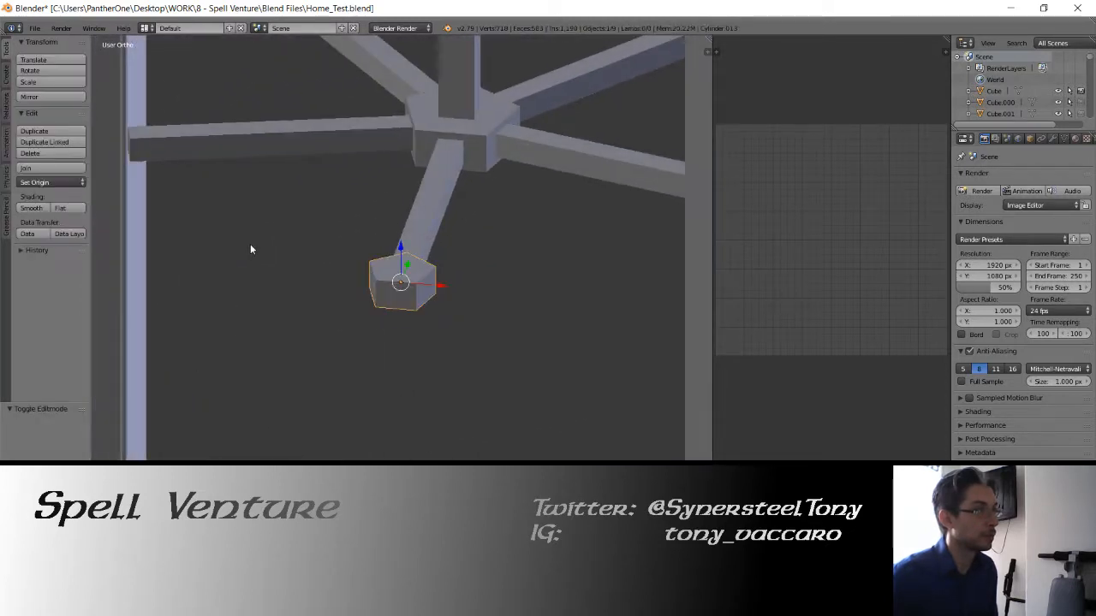
# Flatten the small pentagon slightly along Z to match the arm's thickness and save the file over Home_Test.blend
pyautogui.press('s')
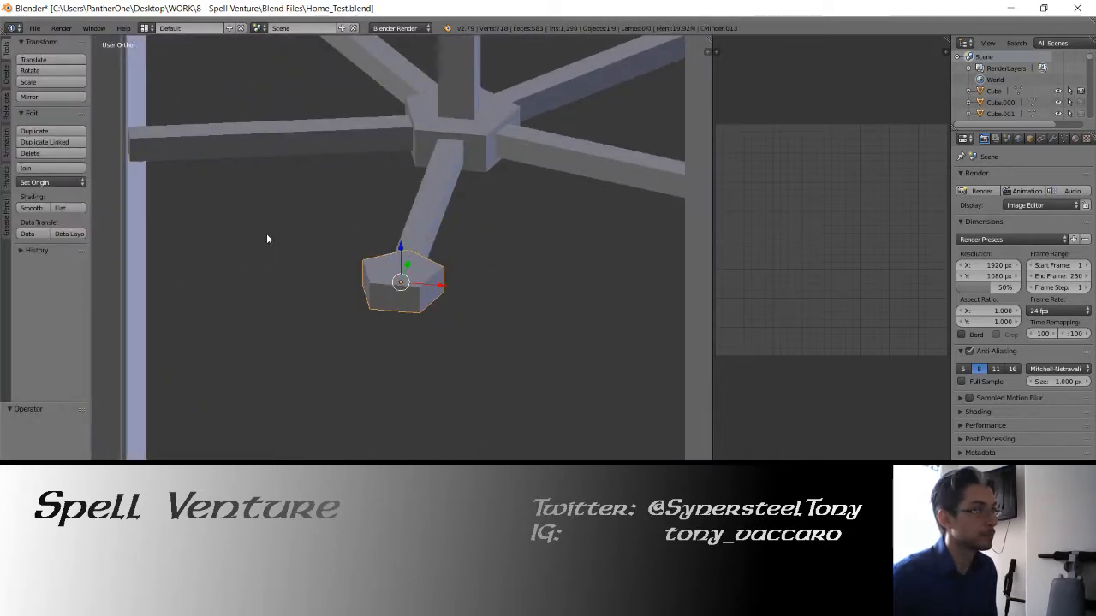
pyautogui.press('z')
pyautogui.click(286, 240)
pyautogui.moveTo(285, 239)
pyautogui.mouseDown(button='middle')
pyautogui.moveTo(381, 225)
pyautogui.moveTo(410, 256)
pyautogui.moveTo(346, 237)
pyautogui.moveTo(274, 237)
pyautogui.mouseUp(button='middle')
pyautogui.press('s')
pyautogui.press('z')
pyautogui.click(362, 239)
pyautogui.press('Tab')
pyautogui.press('Tab')
pyautogui.hotkey('ctrl', 's')
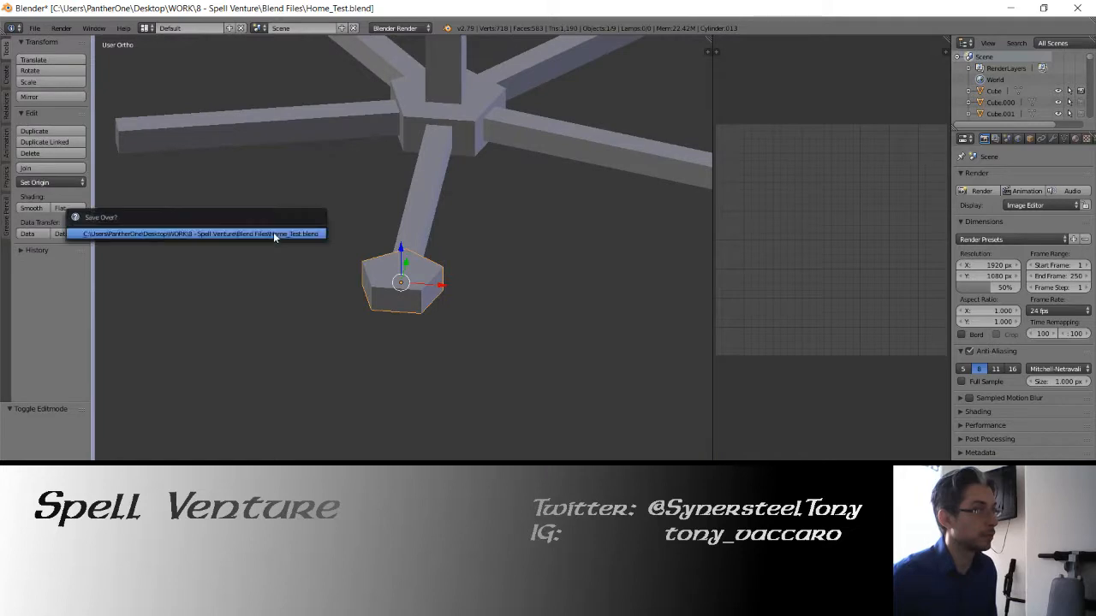
pyautogui.click(274, 235)
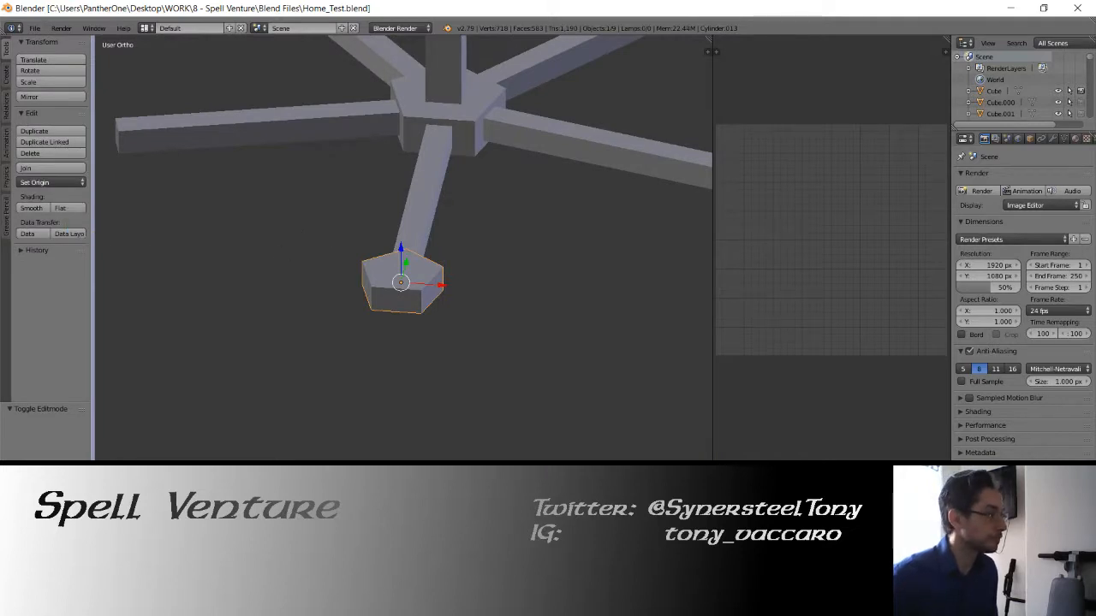
pyautogui.hotkey('alt', 'Tab')
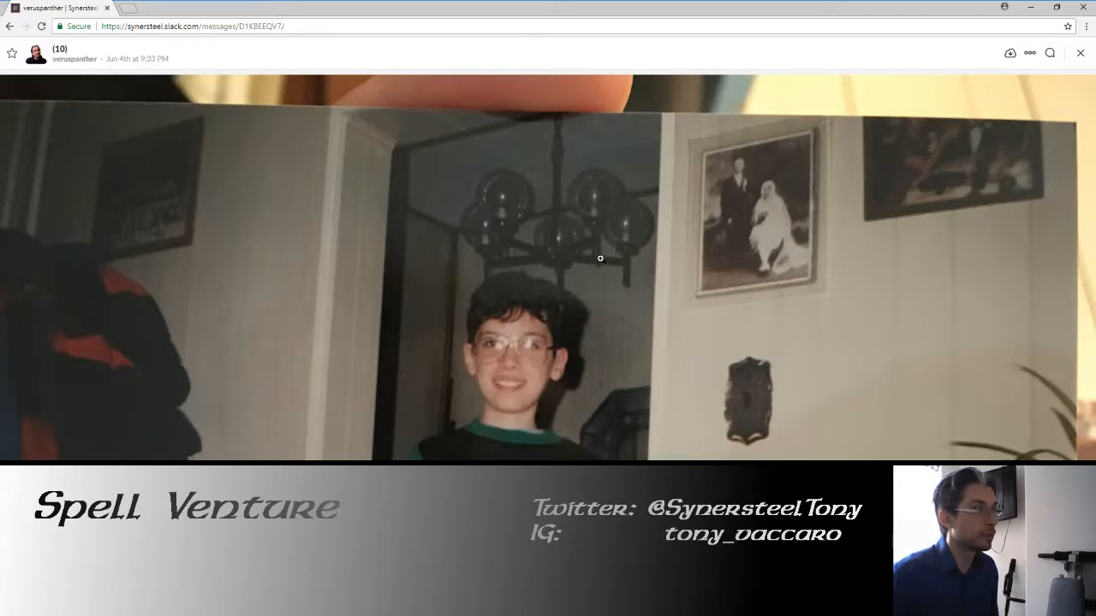
pyautogui.hotkey('alt', 'Tab')
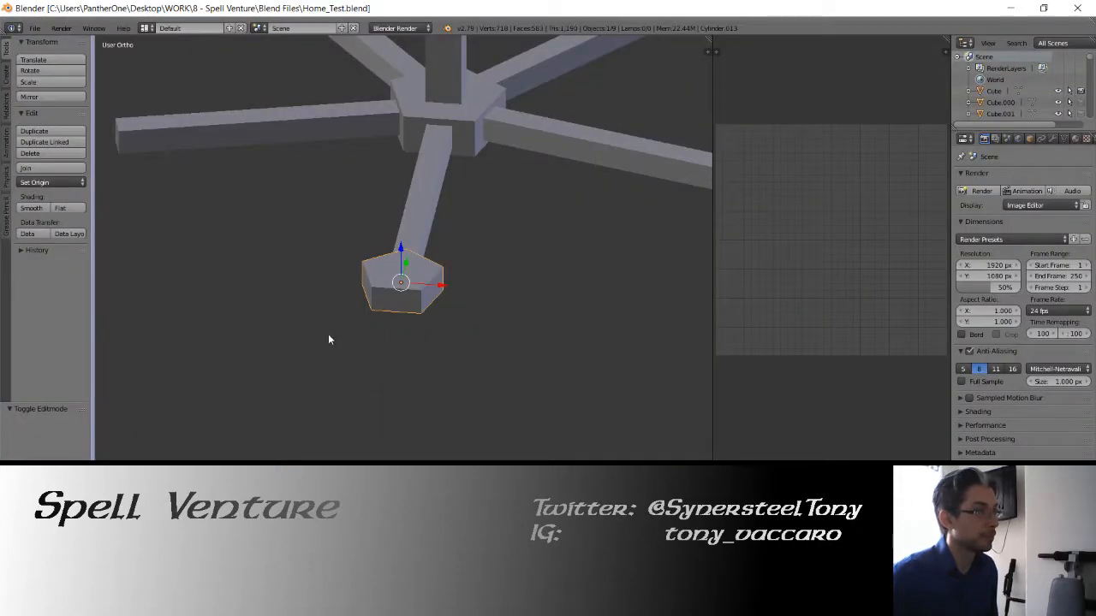
pyautogui.moveTo(329, 338); pyautogui.dragTo(382, 318, button='middle')
pyautogui.moveTo(407, 241); pyautogui.dragTo(410, 209)
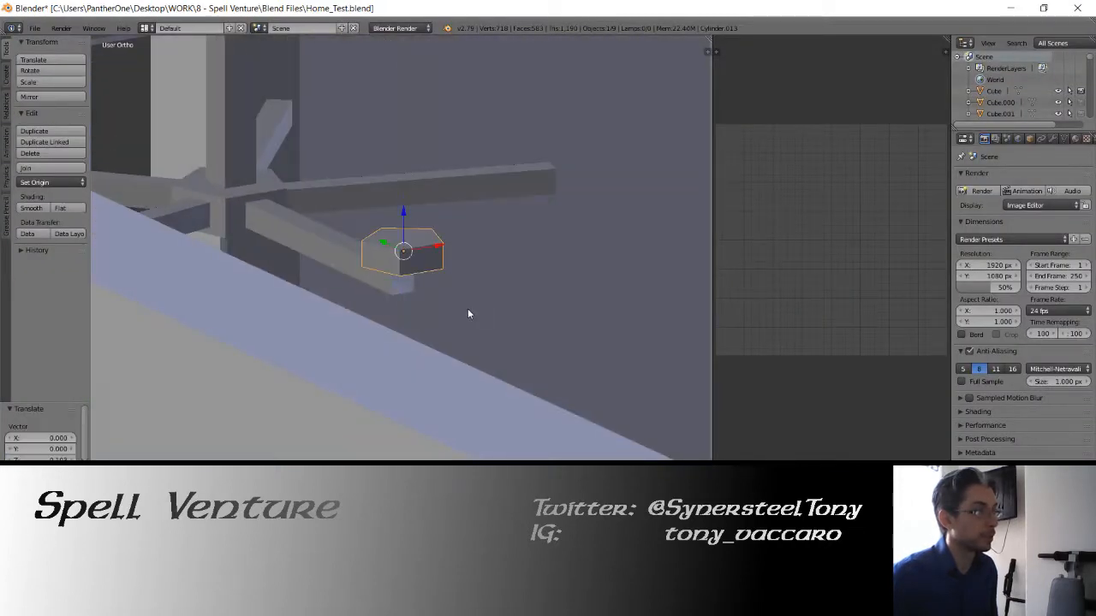
pyautogui.moveTo(467, 309); pyautogui.dragTo(454, 309, button='middle')
pyautogui.press('KP_1')
pyautogui.hotkey('ctrl', 'z')
# Raise the small pentagon straight up along Z in wireframe front view until it clears the arm, then restore solid shading
pyautogui.press('z')
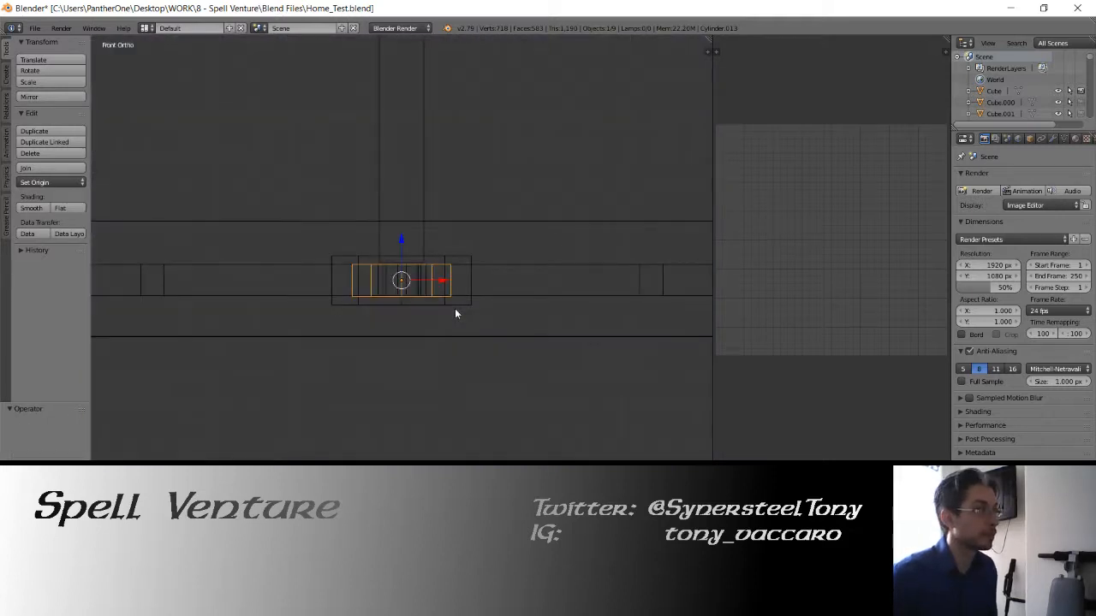
pyautogui.moveTo(403, 234); pyautogui.dragTo(411, 166)
pyautogui.press('z')
pyautogui.moveTo(345, 174); pyautogui.dragTo(342, 235, button='middle')
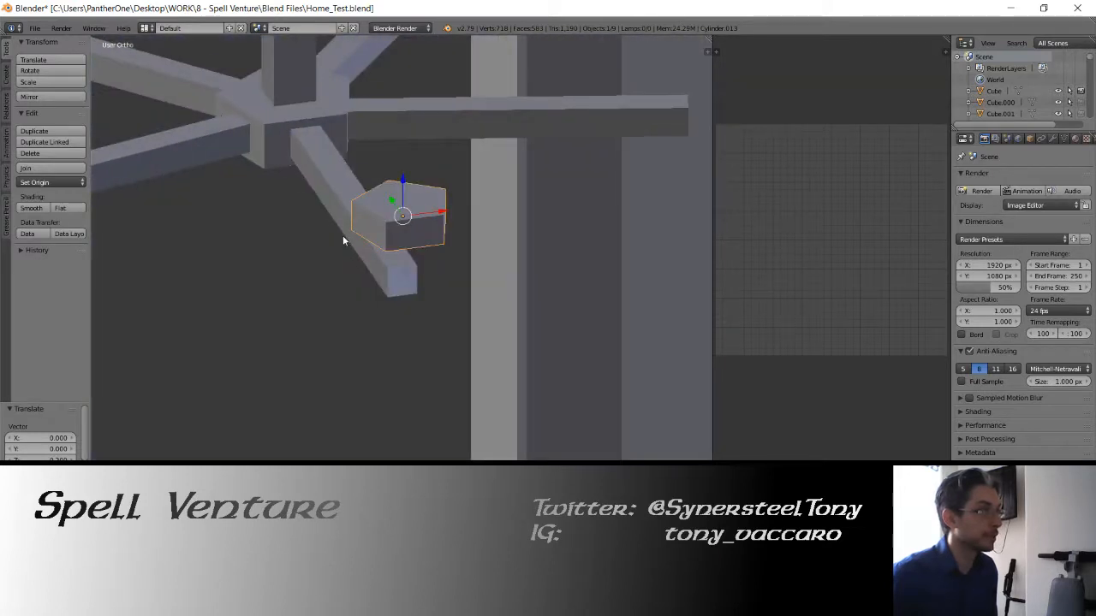
pyautogui.hotkey('shift', 'a')
pyautogui.rightClick(339, 216)
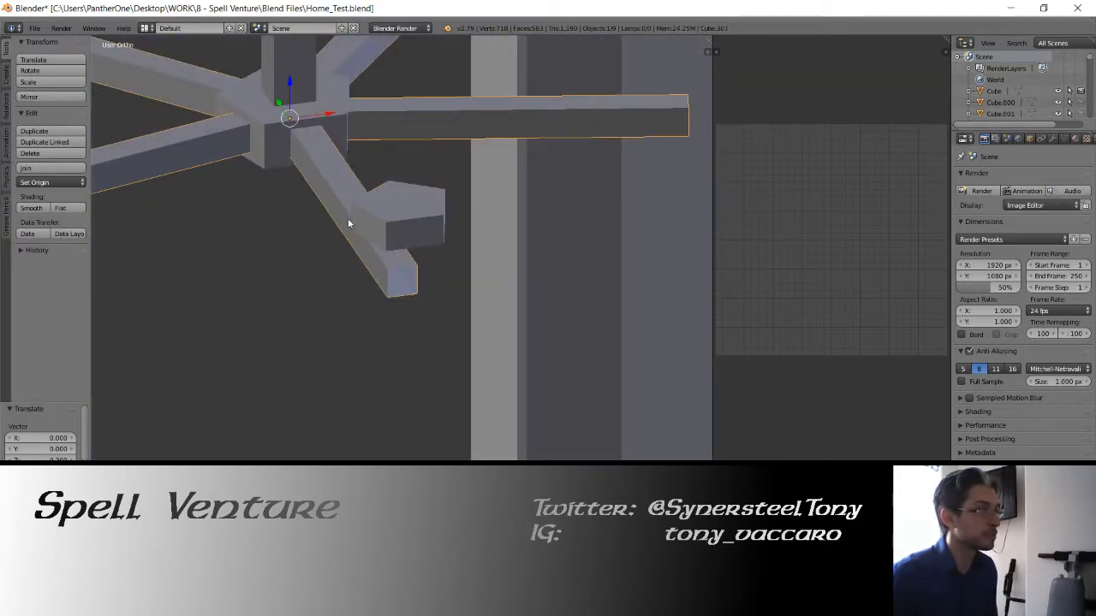
pyautogui.press('Tab')
pyautogui.press('KP_7')
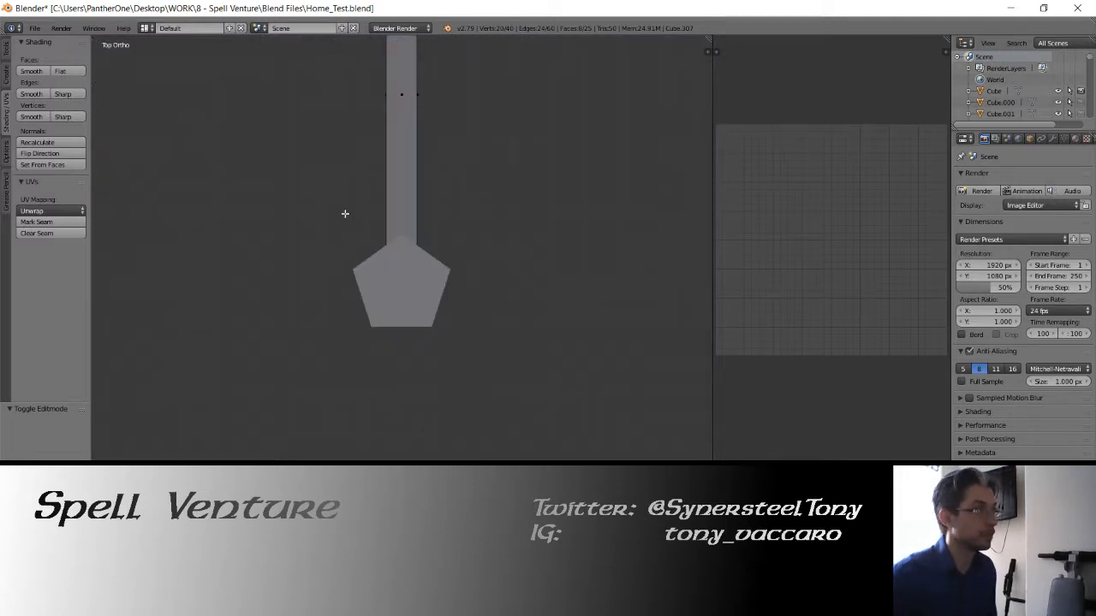
pyautogui.press('z')
pyautogui.keyDown('shift'); pyautogui.moveTo(352, 198); pyautogui.dragTo(347, 255, button='middle'); pyautogui.keyUp('shift')
pyautogui.press('Tab')
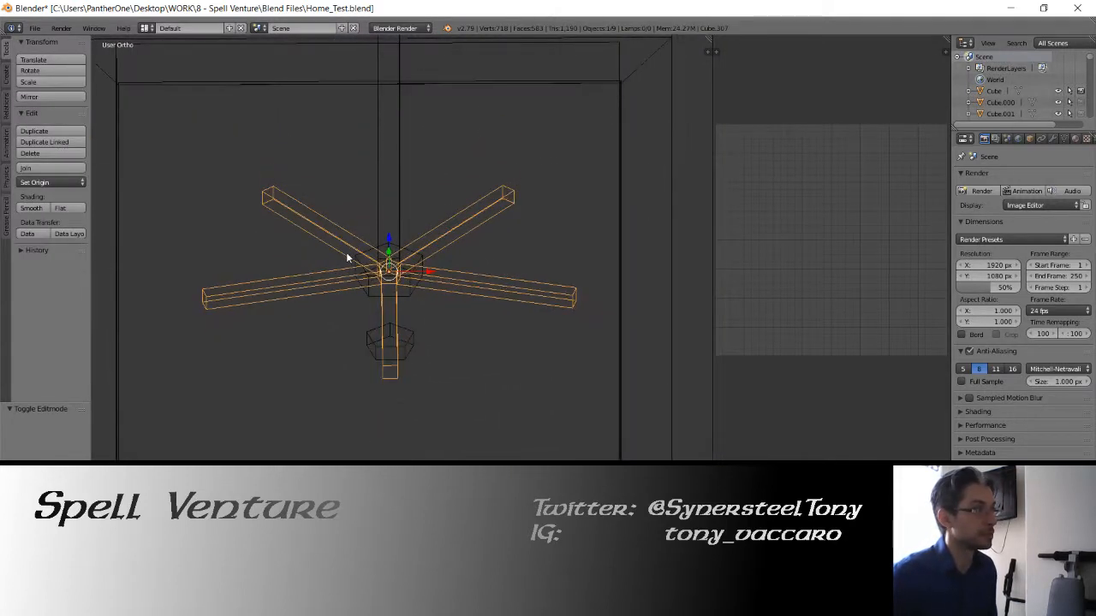
pyautogui.press('Tab')
pyautogui.press('a')
pyautogui.press('a')
pyautogui.press('Tab')
# Duplicate the central rod in place and set the copy's origin to its geometry
pyautogui.rightClick(387, 194)
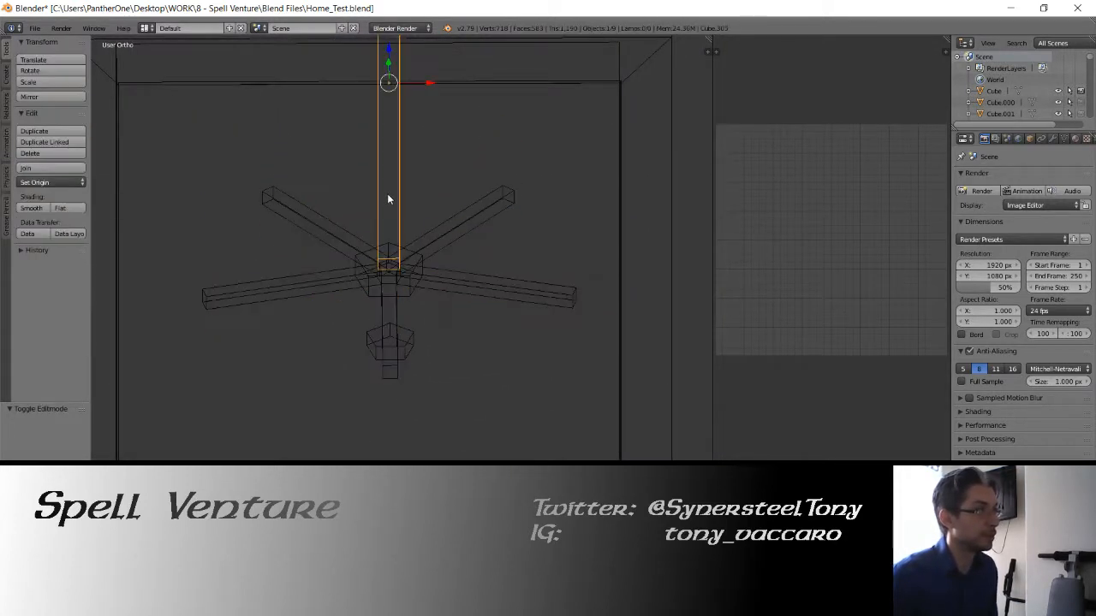
pyautogui.press('Tab')
pyautogui.press('Tab')
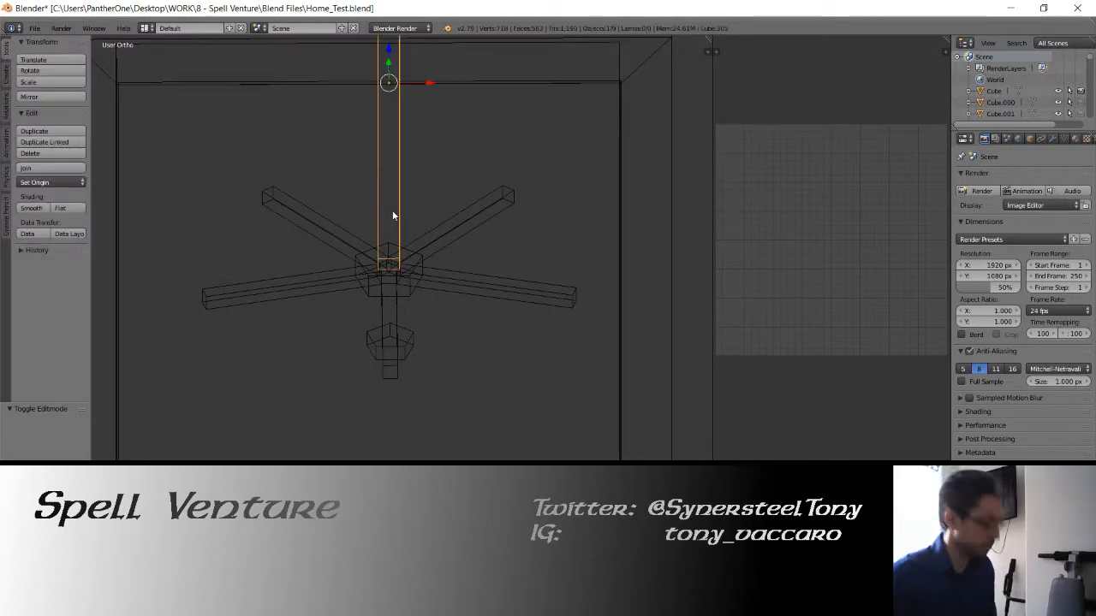
pyautogui.hotkey('shift', 'd')
pyautogui.click(63, 182)
pyautogui.click(68, 207)
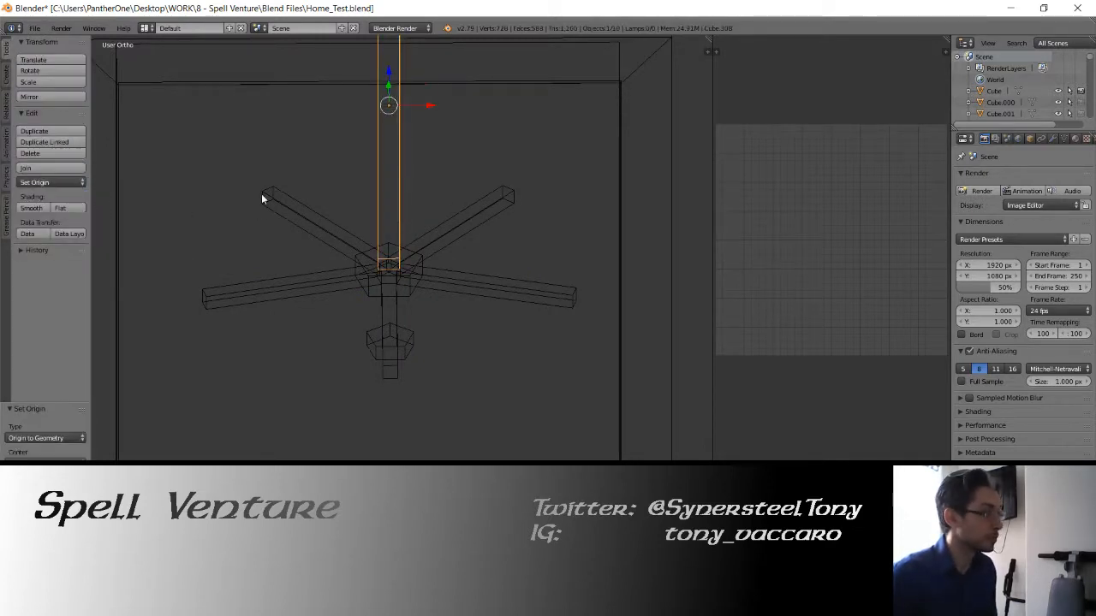
# Clear the rod copy's rotation while keeping it at the central rod, and show it in front view
pyautogui.hotkey('alt', 'g')
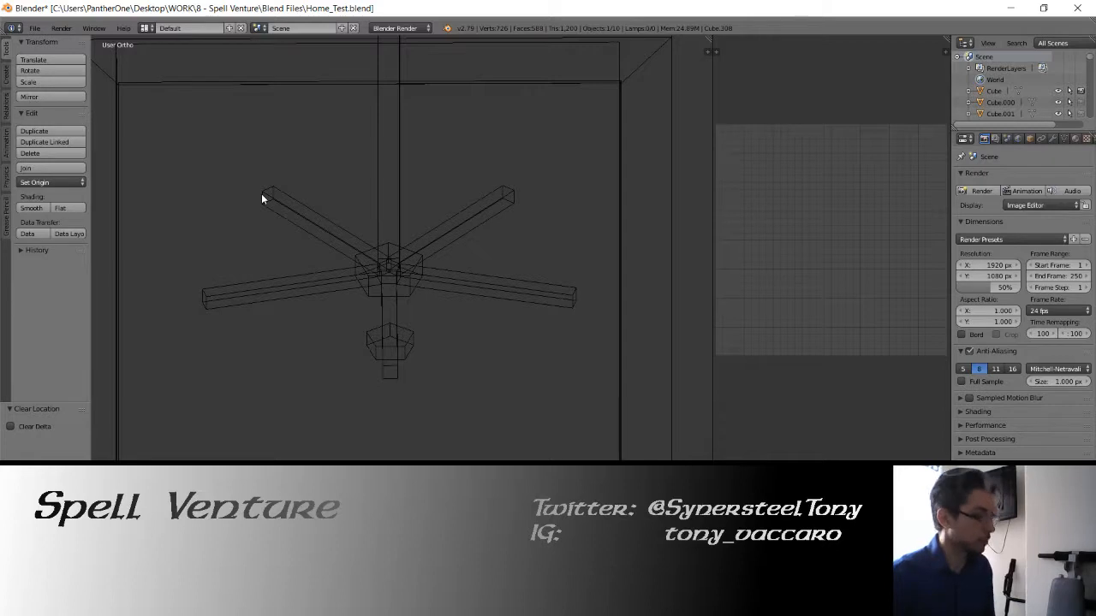
pyautogui.hotkey('alt', 'r')
pyautogui.press('KP_1')
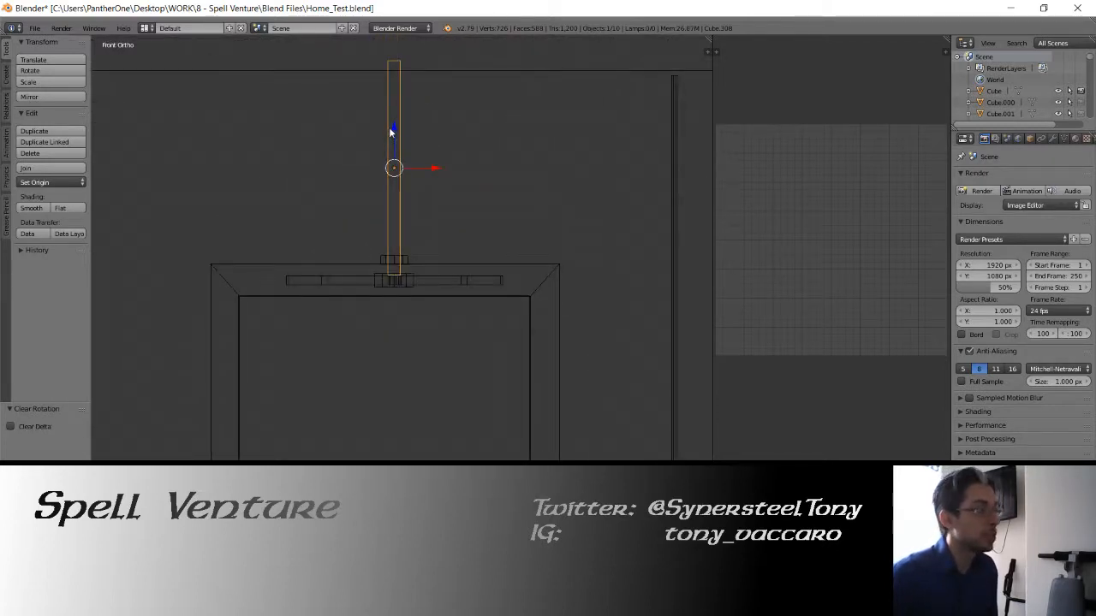
# Scale the rod copy to 0.5 overall and shorten it by a further 0.48 along Z
pyautogui.write('s.5')
pyautogui.press('Return')
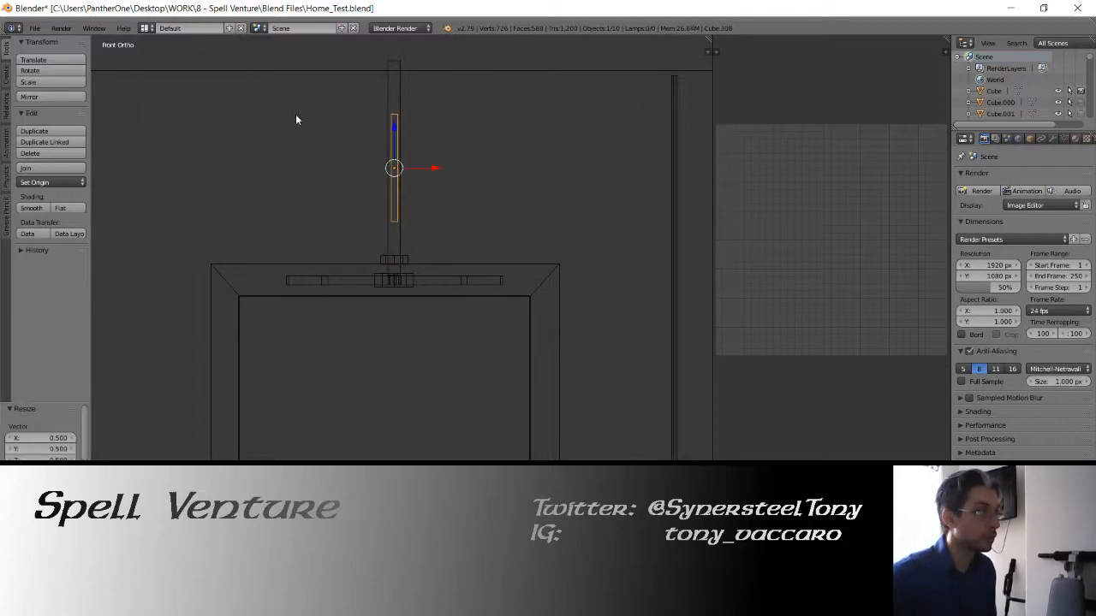
pyautogui.press('s')
pyautogui.press('z')
pyautogui.click(354, 127)
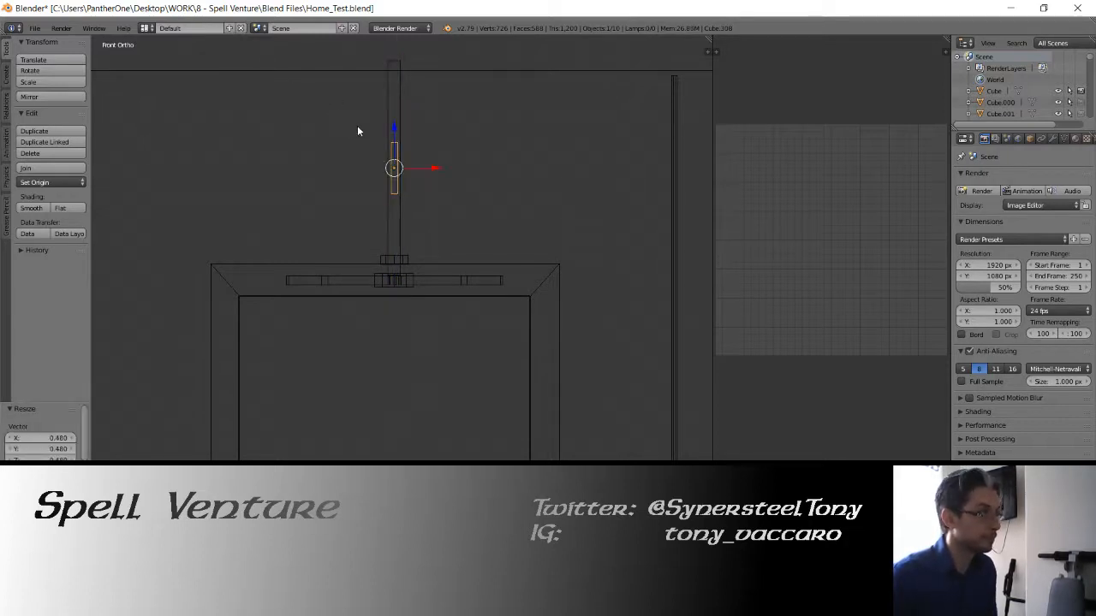
# Move the short rod -1.1 along Y in top view to the small pentagon's centre and scale it to 1.4
pyautogui.press('KP_7')
pyautogui.moveTo(395, 227); pyautogui.dragTo(410, 342)
pyautogui.press('KP_Decimal')
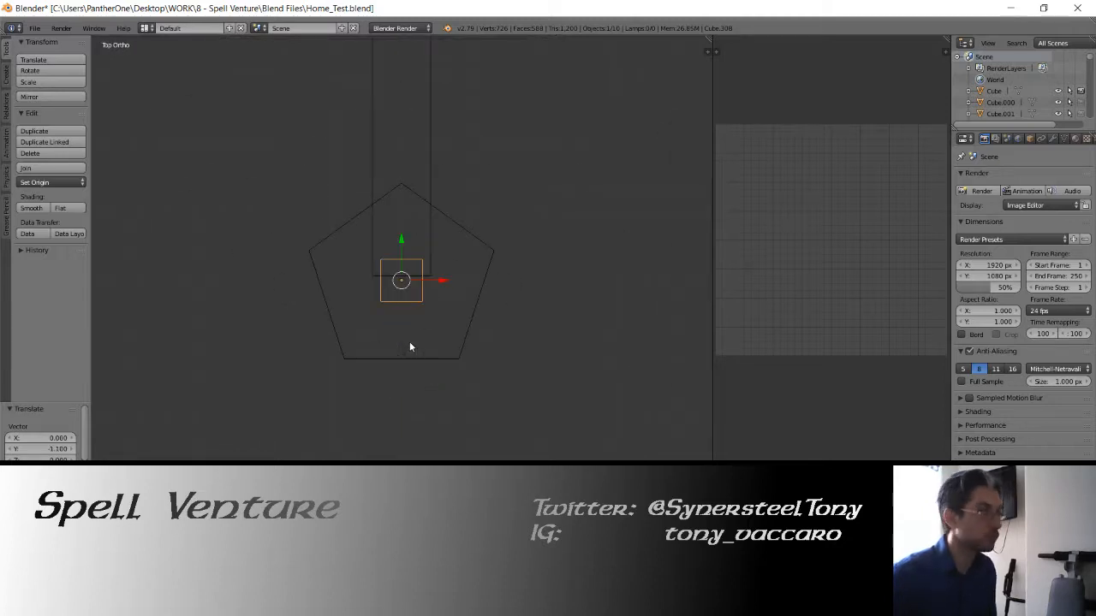
pyautogui.press('s')
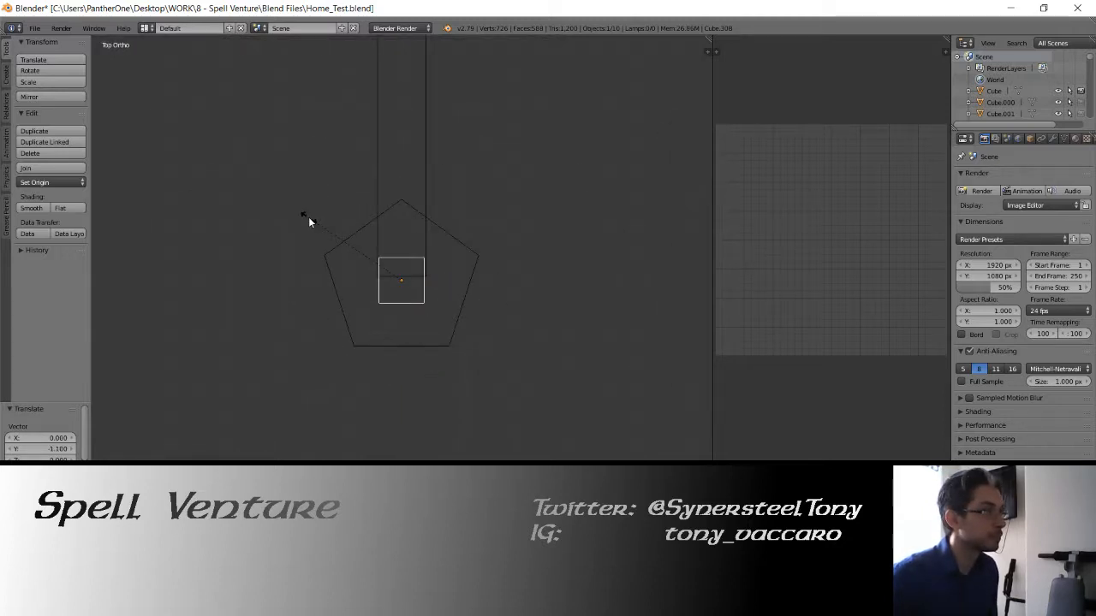
pyautogui.click(301, 215)
pyautogui.moveTo(332, 319); pyautogui.dragTo(418, 266, button='middle')
pyautogui.scroll(-4, 407, 265)
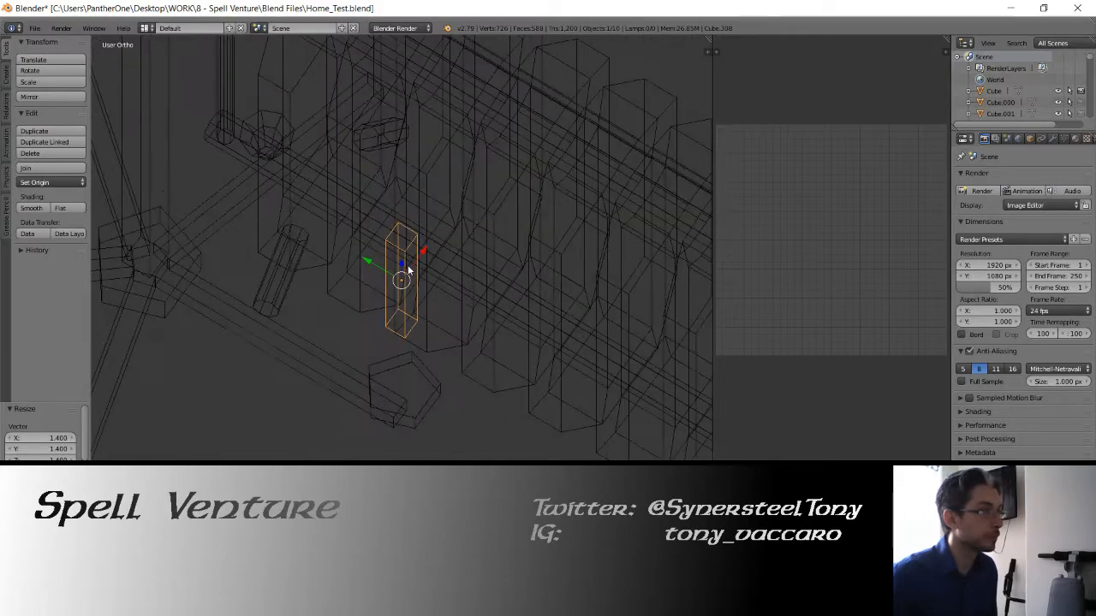
# Lower the short rod in front view to pass through the front arm's end below the pentagon, and adjust its length along Z
pyautogui.press('KP_1')
pyautogui.scroll(-3, 418, 270)
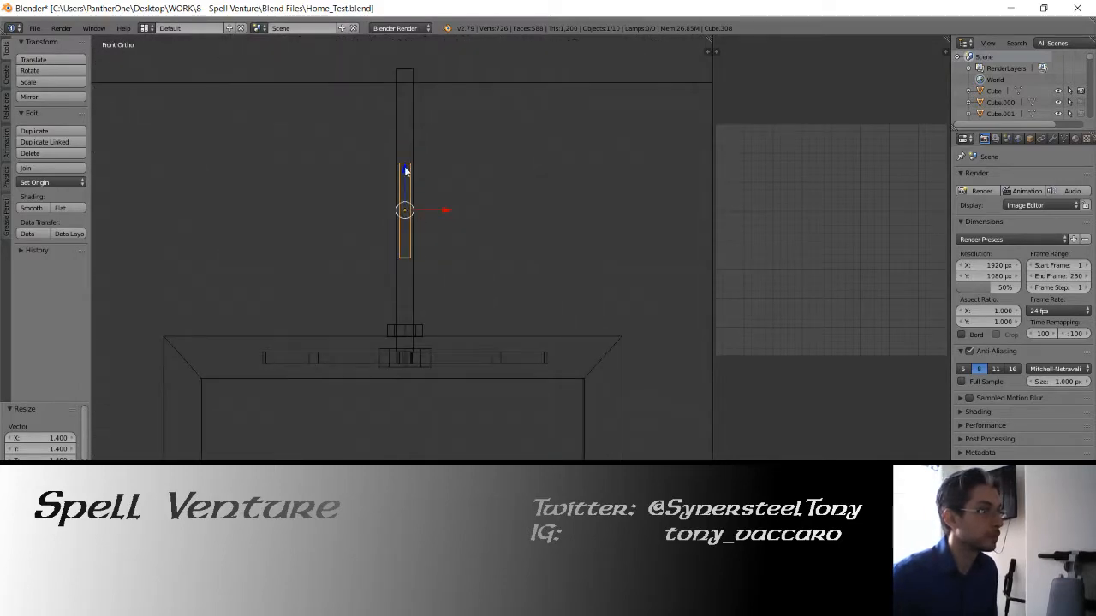
pyautogui.moveTo(408, 167); pyautogui.dragTo(407, 314)
pyautogui.press('s')
pyautogui.press('z')
pyautogui.click(345, 294)
# Join the short rod with the small pentagon and delete the rod's two end faces in edit mode
pyautogui.press('z')
pyautogui.moveTo(371, 319)
pyautogui.keyDown('shift'); pyautogui.mouseDown(button='middle')
pyautogui.moveTo(419, 204)
pyautogui.moveTo(442, 252)
pyautogui.moveTo(472, 232)
pyautogui.moveTo(399, 235)
pyautogui.moveTo(354, 303)
pyautogui.moveTo(419, 297)
pyautogui.moveTo(347, 272)
pyautogui.moveTo(435, 343)
pyautogui.moveTo(416, 355)
pyautogui.moveTo(399, 330)
pyautogui.moveTo(380, 335)
pyautogui.moveTo(397, 366)
pyautogui.mouseUp(button='middle'); pyautogui.keyUp('shift')
pyautogui.keyDown('shift'); pyautogui.rightClick(420, 297); pyautogui.keyUp('shift')
pyautogui.press('Tab')
pyautogui.press('z')
pyautogui.press('x')
pyautogui.click(396, 343)
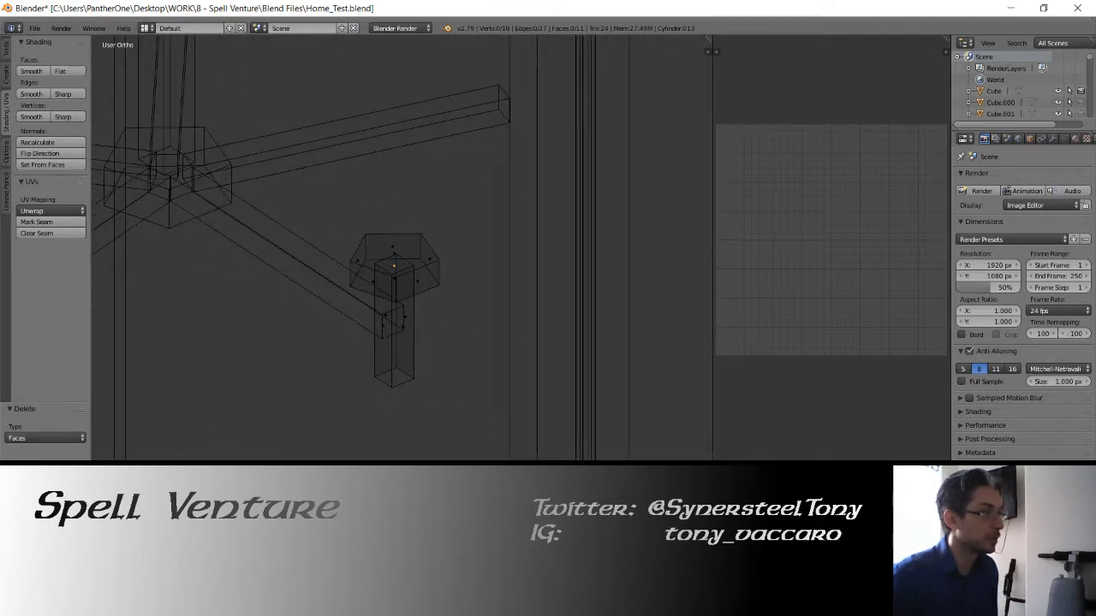
# Select the four vertices around the short rod's open lower end and fill them with a face
pyautogui.press('c')
pyautogui.moveTo(369, 368)
pyautogui.mouseDown()
pyautogui.moveTo(403, 381)
pyautogui.moveTo(430, 372)
pyautogui.mouseUp()
pyautogui.rightClick(434, 369)
pyautogui.press('f')
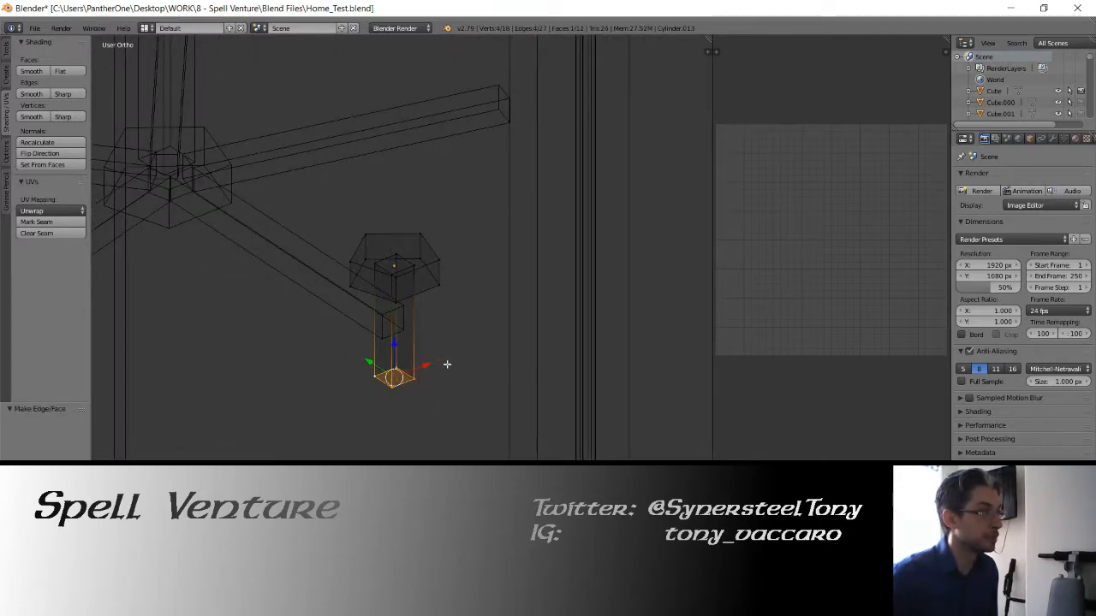
# Mark one vertical edge of the lamp holder's stem as a seam
pyautogui.moveTo(410, 378)
pyautogui.mouseDown(button='middle')
pyautogui.moveTo(381, 375)
pyautogui.moveTo(497, 379)
pyautogui.mouseUp(button='middle')
pyautogui.rightClick(414, 379)
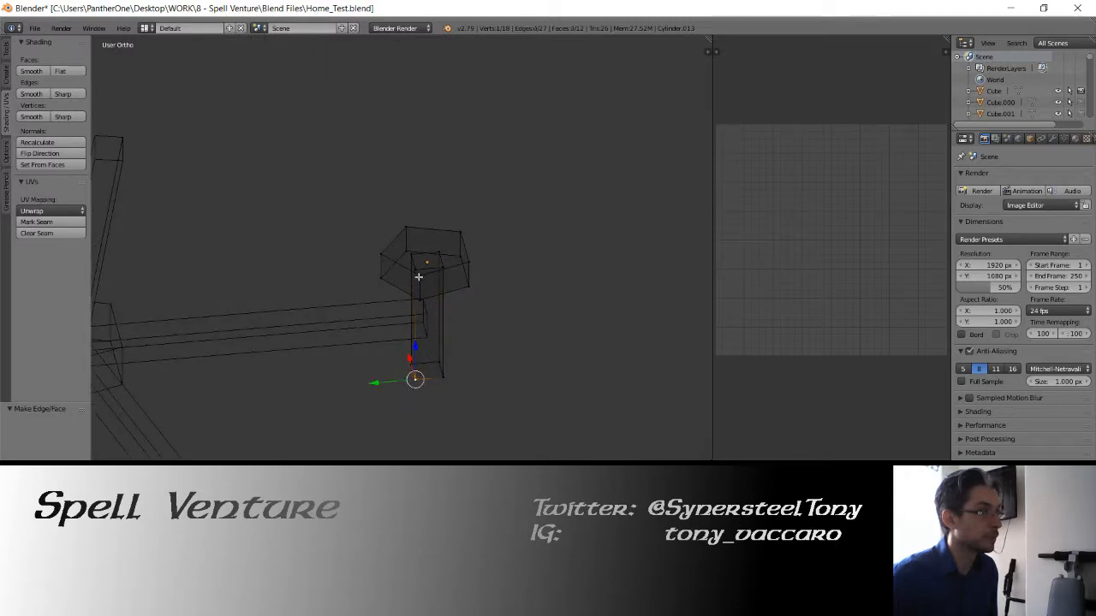
pyautogui.keyDown('shift'); pyautogui.rightClick(414, 269); pyautogui.keyUp('shift')
pyautogui.click(51, 222)
pyautogui.press('a')
# Mark the four edges around the stem's lower end face as a seam
pyautogui.moveTo(411, 377); pyautogui.dragTo(376, 373, button='middle')
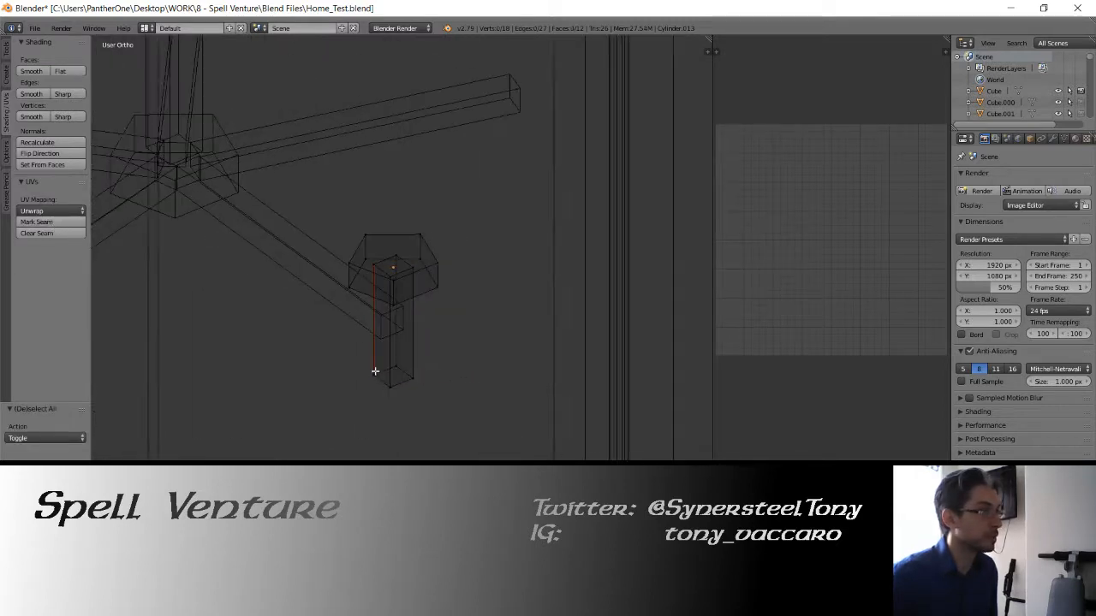
pyautogui.moveTo(380, 376); pyautogui.dragTo(398, 375)
pyautogui.rightClick(398, 375)
pyautogui.click(73, 224)
pyautogui.press('a')
# Mark one slanted side edge of the pentagonal lamp holder as a seam
pyautogui.rightClick(366, 256)
pyautogui.keyDown('shift'); pyautogui.rightClick(365, 234); pyautogui.keyUp('shift')
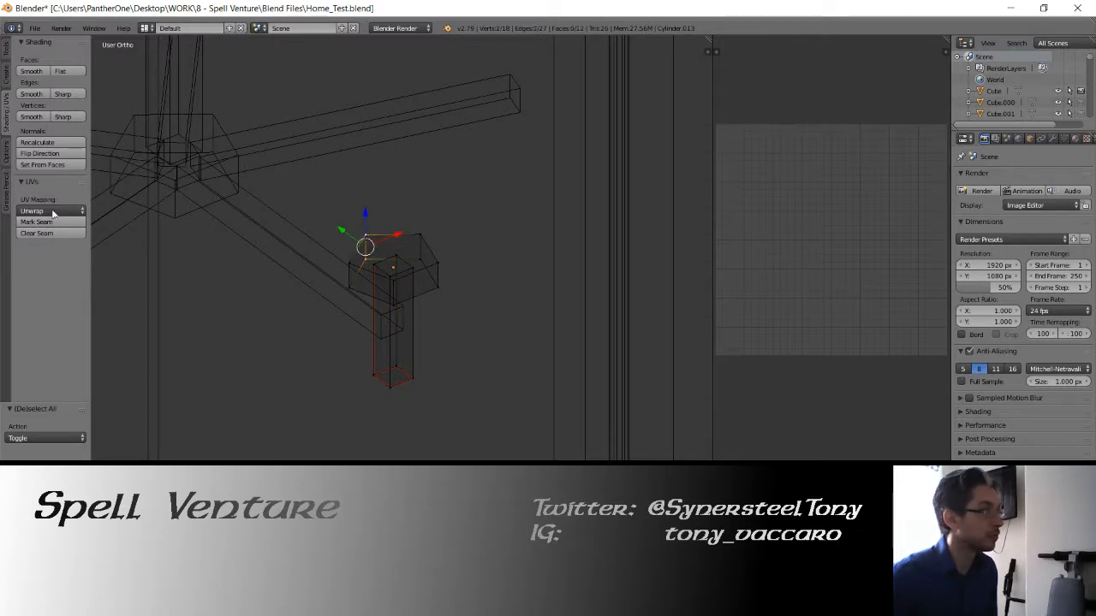
pyautogui.click(47, 222)
# Select the edge loop around the pentagon's top face and mark it as a seam
pyautogui.moveTo(416, 275); pyautogui.dragTo(374, 248, button='middle')
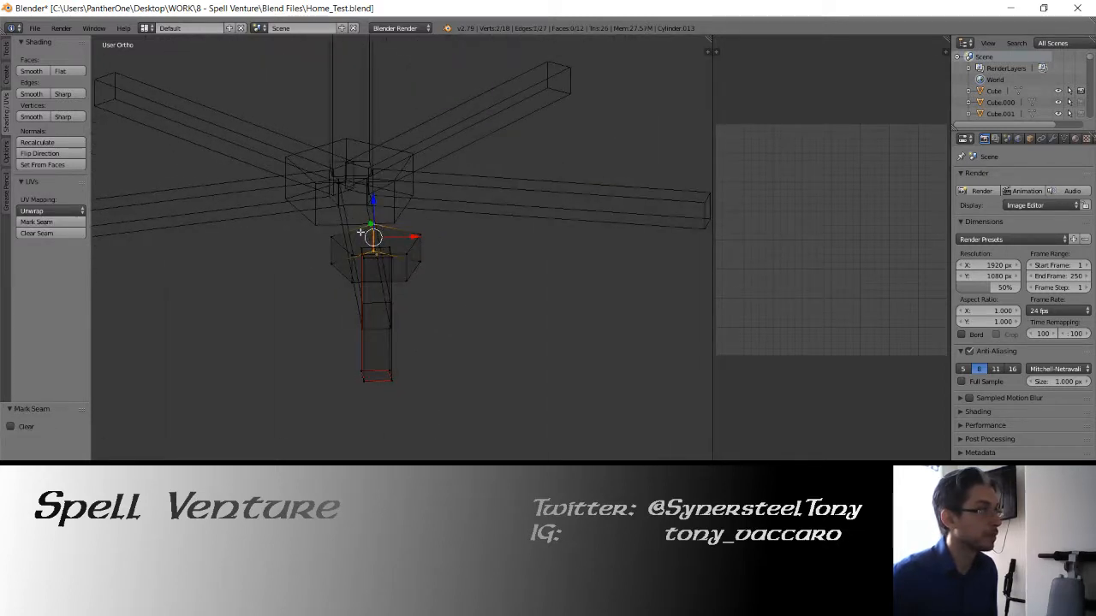
pyautogui.keyDown('ctrl'); pyautogui.rightClick(351, 246); pyautogui.keyUp('ctrl')
pyautogui.keyDown('ctrl'); pyautogui.rightClick(358, 254); pyautogui.keyUp('ctrl')
pyautogui.hotkey('ctrl', 'z')
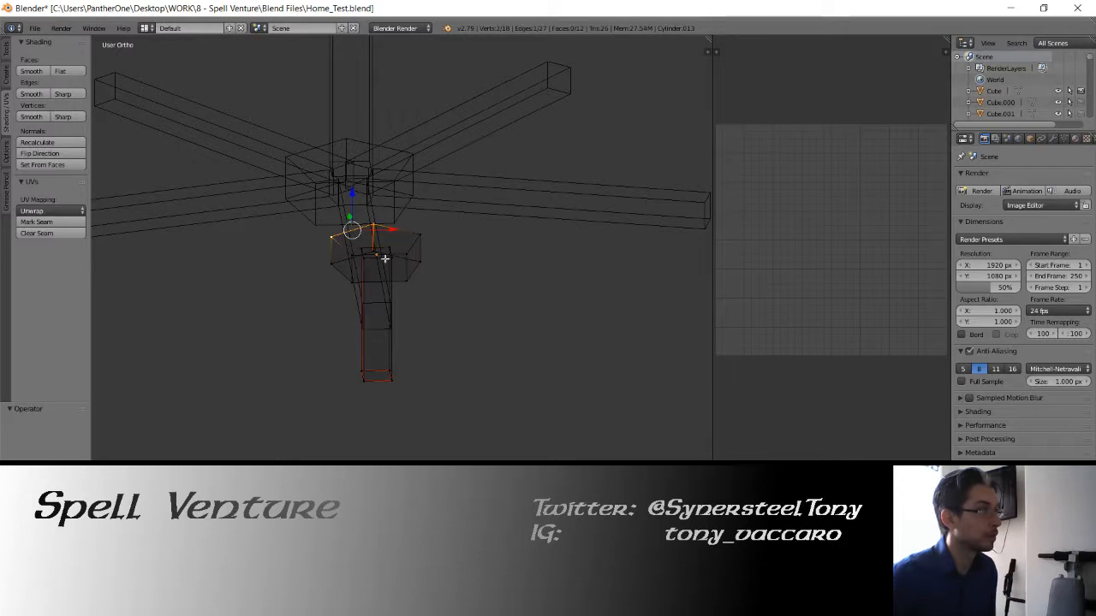
pyautogui.keyDown('ctrl'); pyautogui.rightClick(356, 257); pyautogui.keyUp('ctrl')
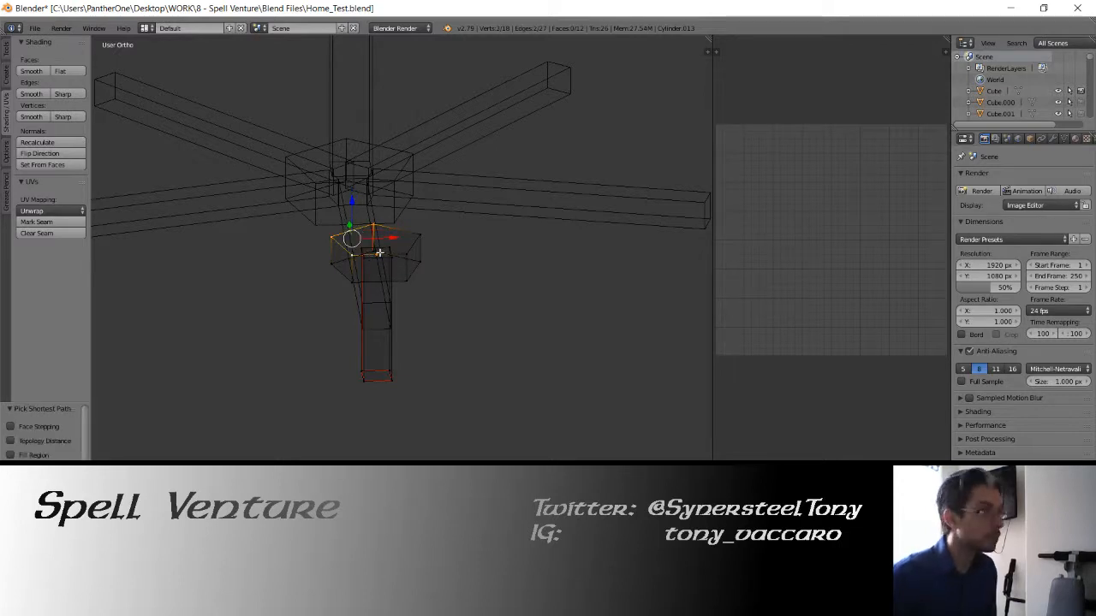
pyautogui.keyDown('ctrl'); pyautogui.rightClick(416, 238); pyautogui.keyUp('ctrl')
pyautogui.click(36, 221)
pyautogui.press('a')
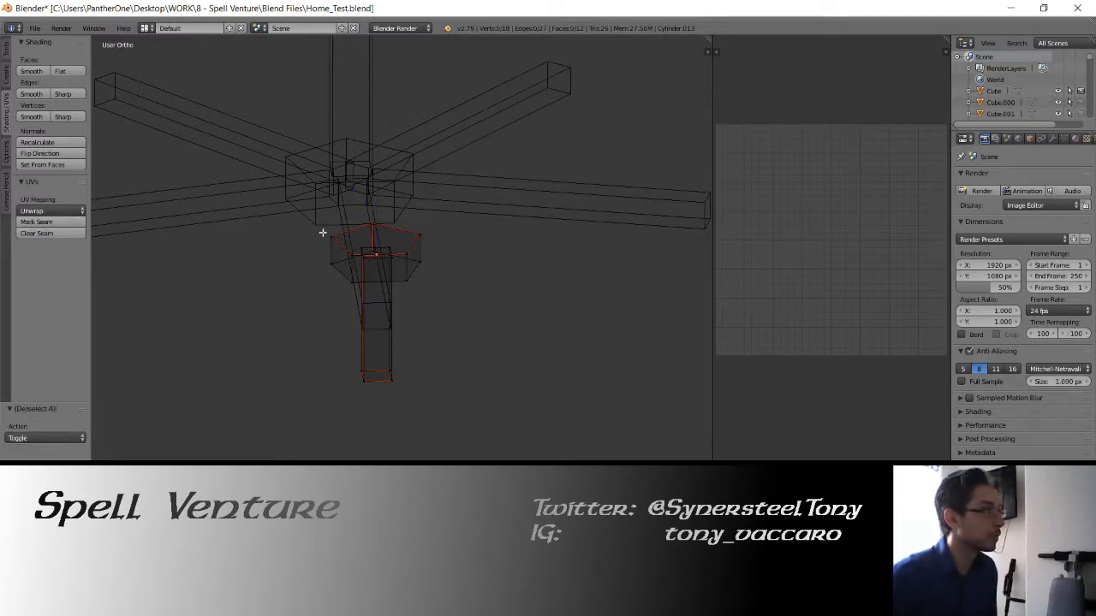
# Unwrap the entire lamp holder mesh and return to object mode
pyautogui.press('a')
pyautogui.press('a')
pyautogui.press('a')
pyautogui.press('u')
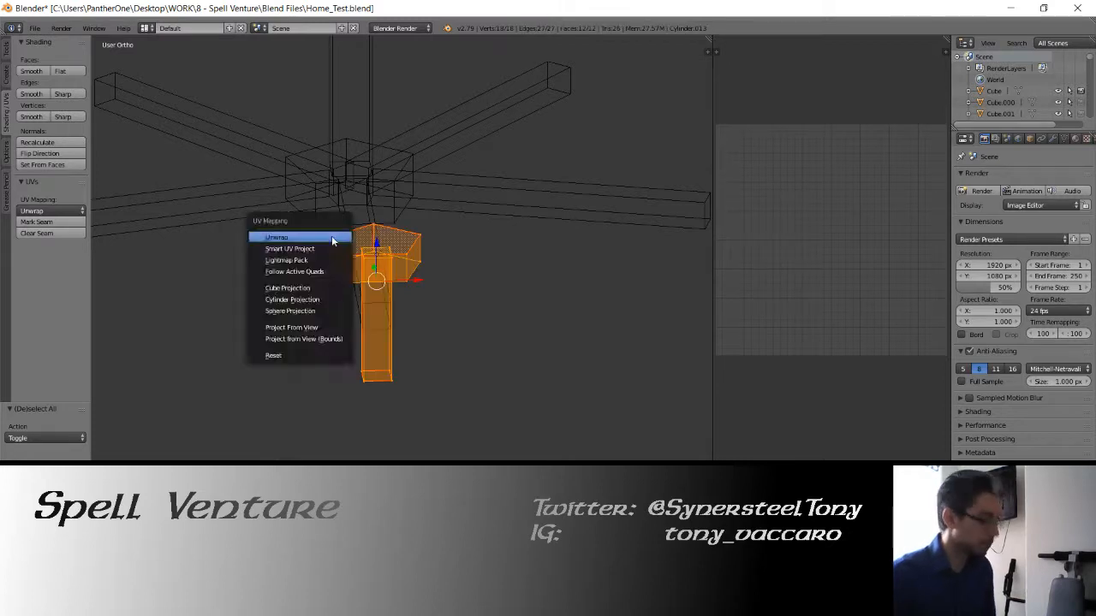
pyautogui.click(332, 239)
pyautogui.press('Tab')
pyautogui.moveTo(357, 267); pyautogui.dragTo(358, 258, button='middle')
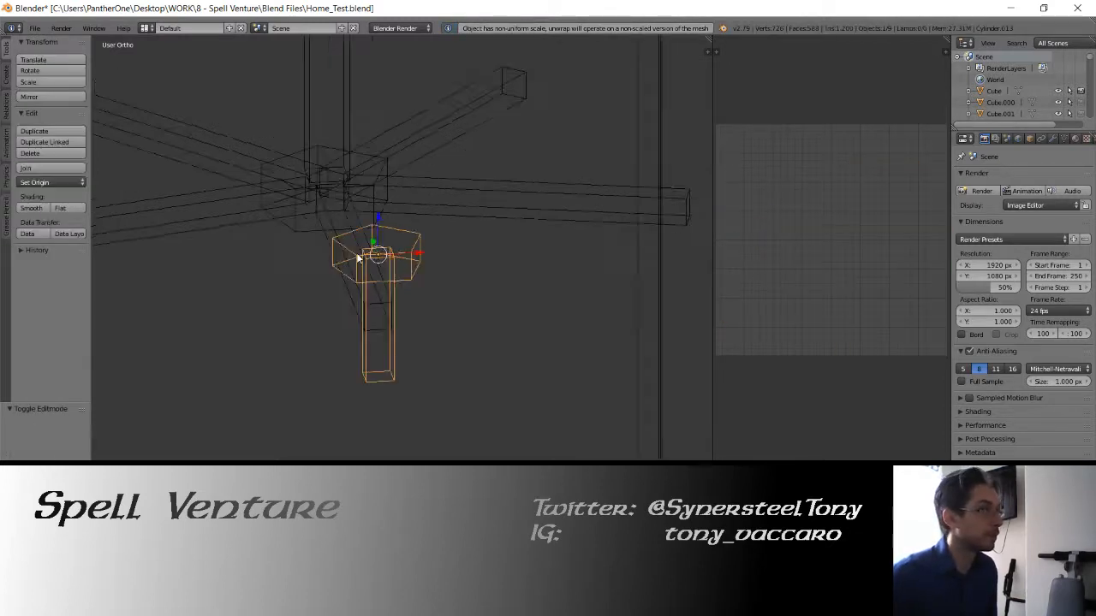
# Select the edge loop around the pentagon's bottom face in edit mode and mark it as a seam
pyautogui.press('Tab')
pyautogui.scroll(4, 351, 248)
pyautogui.rightClick(339, 244)
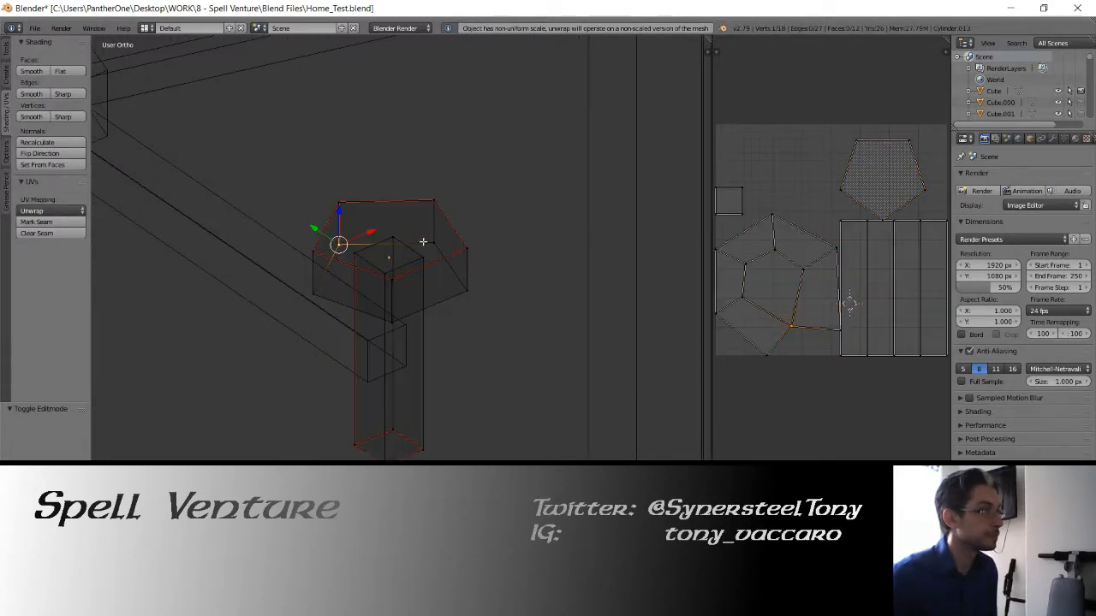
pyautogui.keyDown('ctrl'); pyautogui.rightClick(464, 286); pyautogui.keyUp('ctrl')
pyautogui.keyDown('ctrl'); pyautogui.rightClick(389, 321); pyautogui.keyUp('ctrl')
pyautogui.keyDown('ctrl'); pyautogui.rightClick(311, 295); pyautogui.keyUp('ctrl')
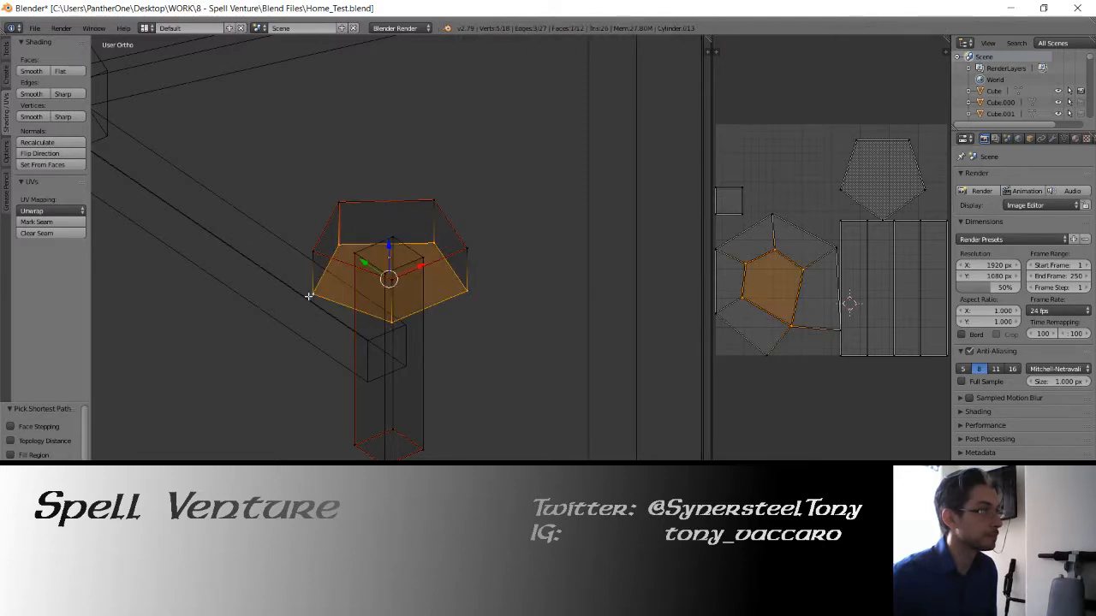
pyautogui.click(64, 230)
pyautogui.press('a')
# Apply rotation and scale to the lamp holder and unwrap its mesh again
pyautogui.press('Tab')
pyautogui.hotkey('ctrl', 'a')
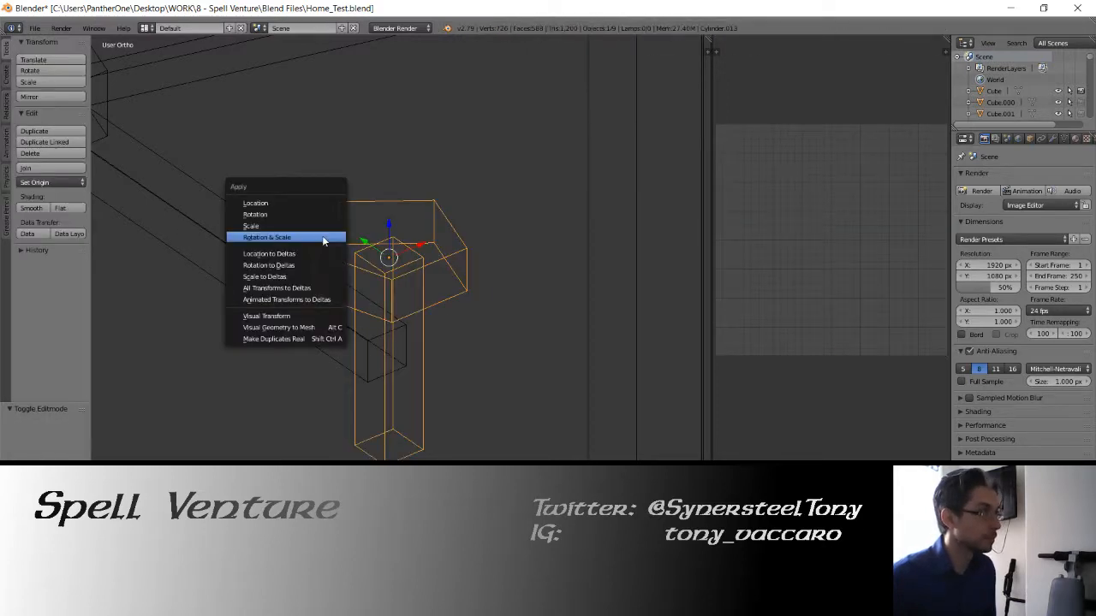
pyautogui.click(323, 238)
pyautogui.press('Tab')
pyautogui.press('u')
pyautogui.click(323, 236)
pyautogui.press('Tab')
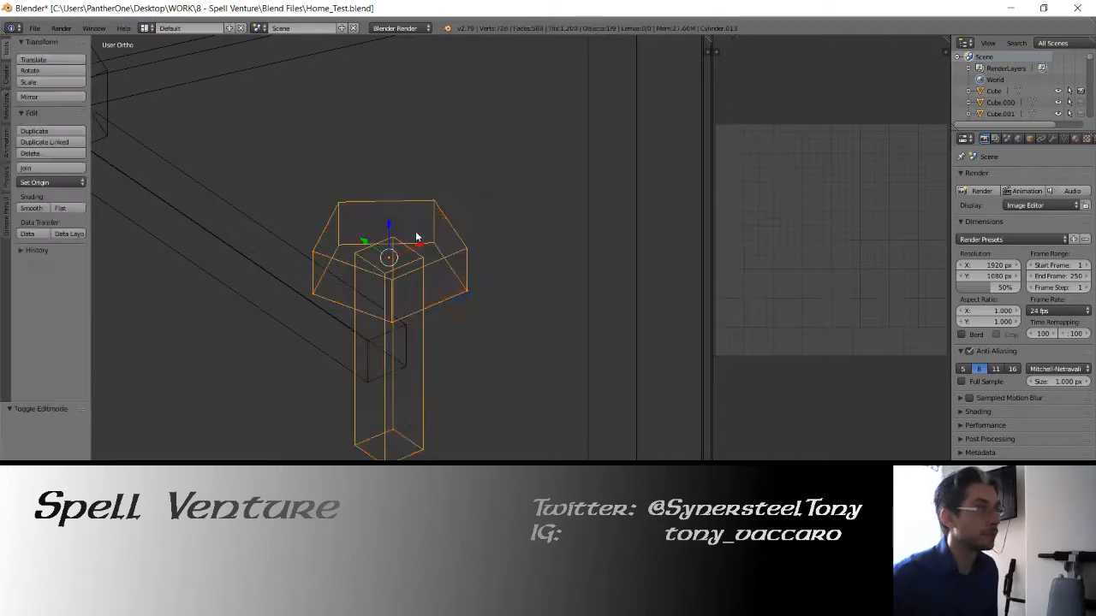
# Select the five-arm object in solid view and apply its rotation and scale
pyautogui.scroll(-2, 415, 237)
pyautogui.press('z')
pyautogui.moveTo(414, 248)
pyautogui.mouseDown(button='middle')
pyautogui.moveTo(406, 275)
pyautogui.moveTo(423, 268)
pyautogui.mouseUp(button='middle')
pyautogui.rightClick(296, 241)
pyautogui.keyDown('shift'); pyautogui.moveTo(295, 241); pyautogui.dragTo(534, 357, button='middle'); pyautogui.keyUp('shift')
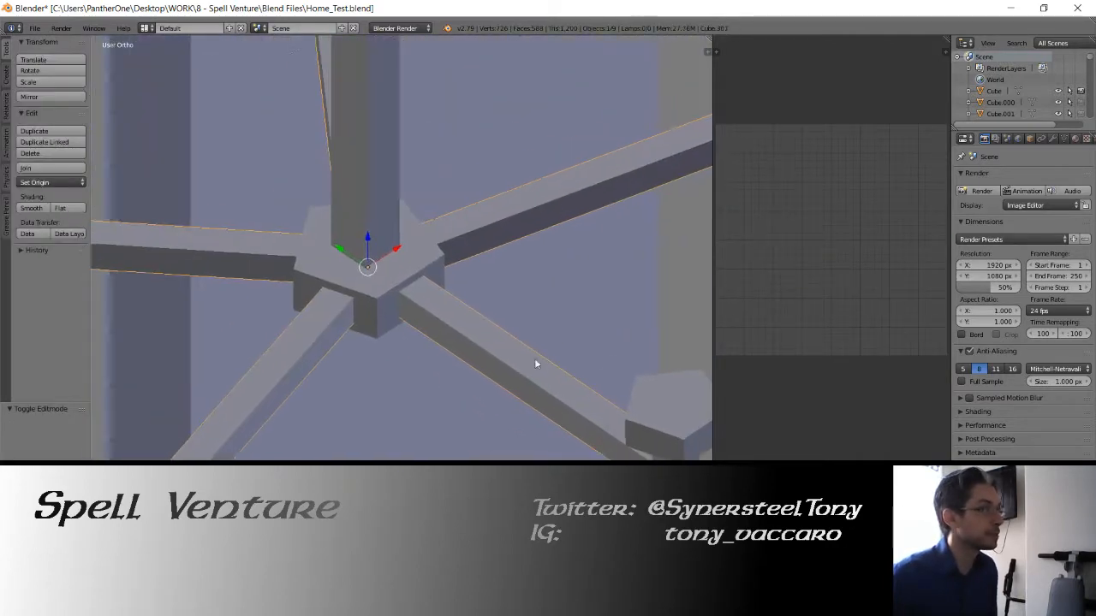
pyautogui.scroll(-4, 440, 306)
pyautogui.hotkey('ctrl', 'a')
pyautogui.click(437, 304)
# Delete the outer end faces of all five chandelier arms in edit mode, then return to object mode in solid view
pyautogui.press('Tab')
pyautogui.moveTo(444, 317); pyautogui.dragTo(385, 199, button='middle')
pyautogui.keyDown('shift'); pyautogui.moveTo(468, 347); pyautogui.dragTo(440, 284, button='middle'); pyautogui.keyUp('shift')
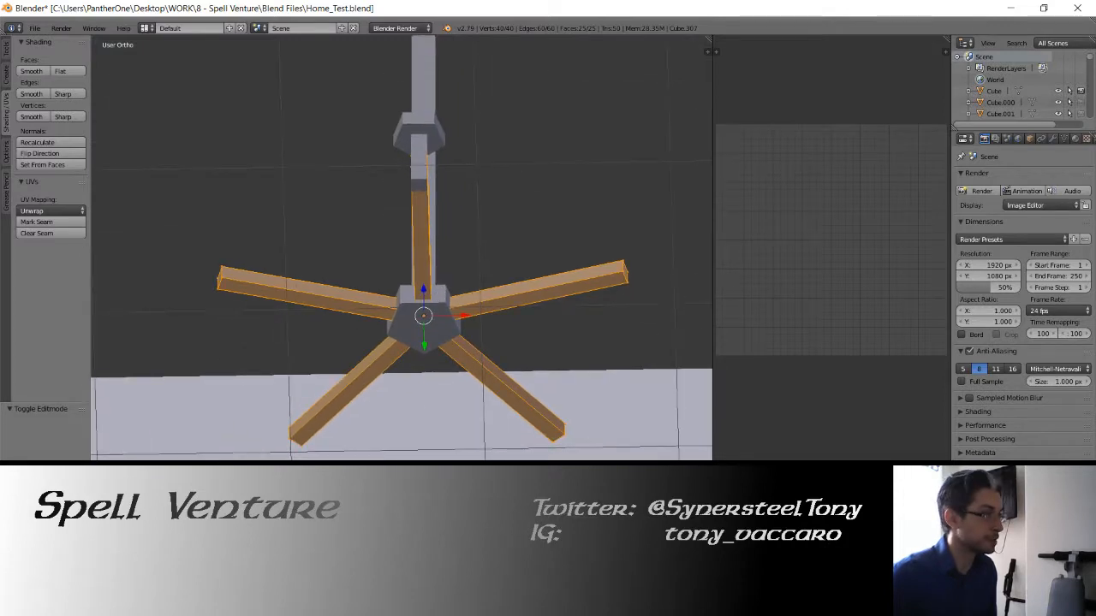
pyautogui.press('z')
pyautogui.rightClick(219, 277)
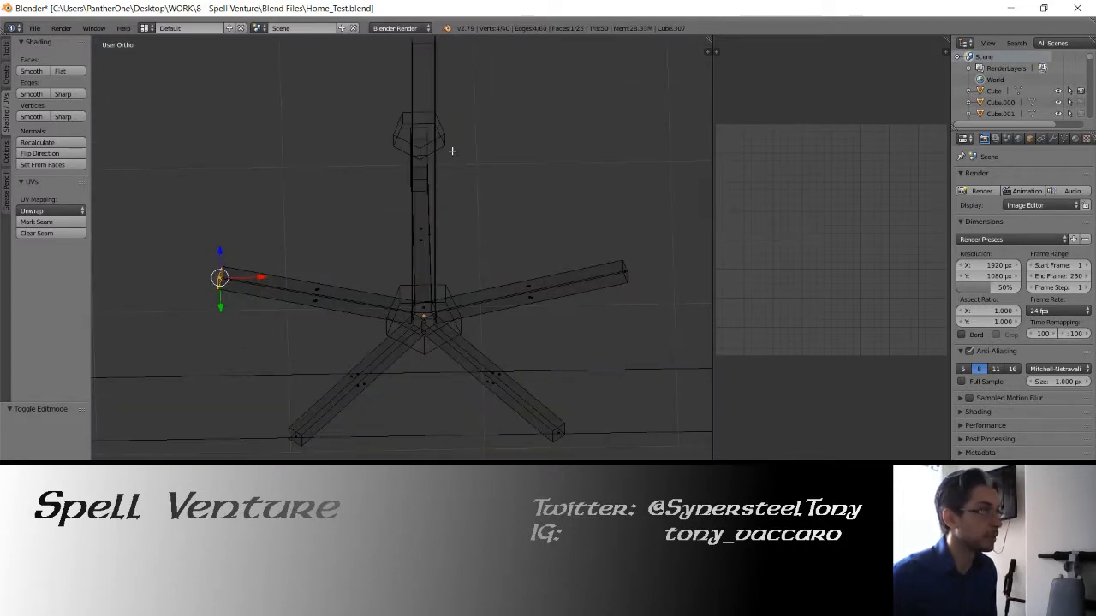
pyautogui.moveTo(424, 175); pyautogui.dragTo(710, 376, button='middle')
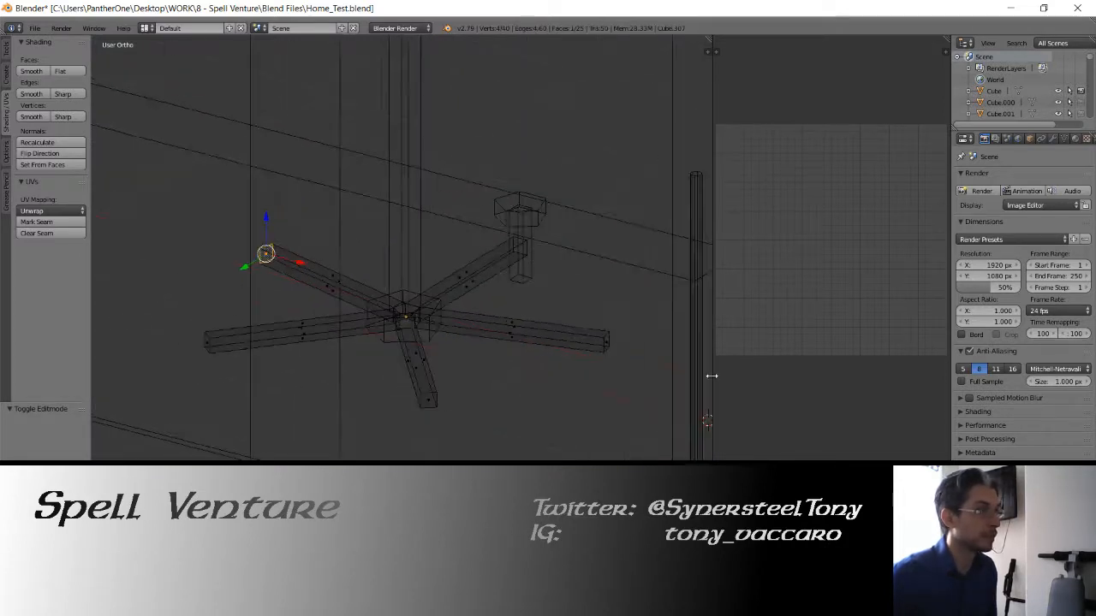
pyautogui.keyDown('shift'); pyautogui.rightClick(606, 341); pyautogui.keyUp('shift')
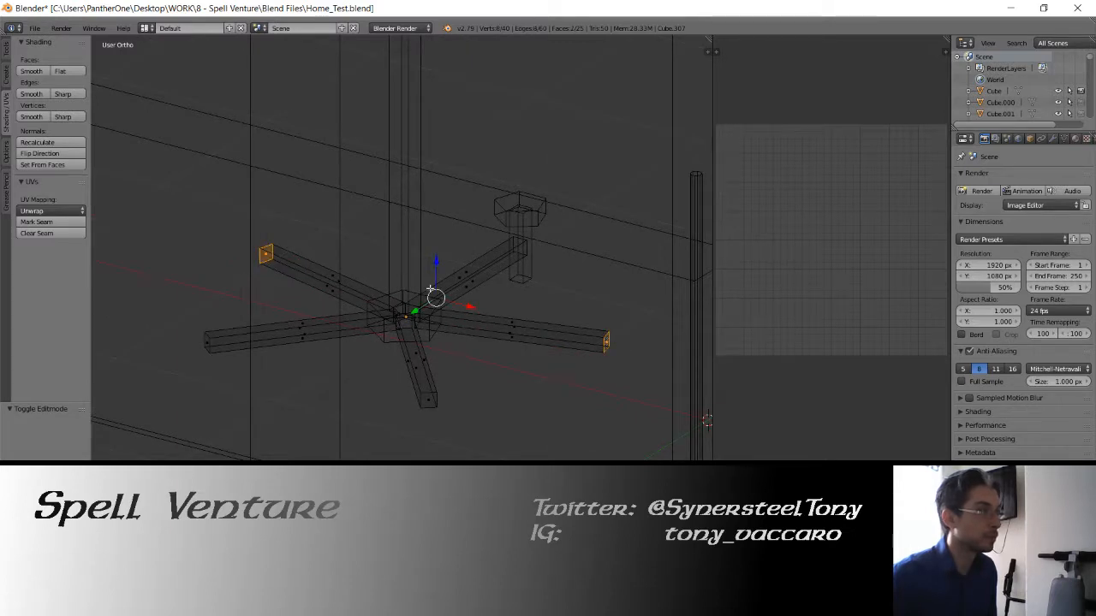
pyautogui.moveTo(431, 291); pyautogui.dragTo(409, 319, button='middle')
pyautogui.keyDown('shift'); pyautogui.rightClick(409, 318); pyautogui.keyUp('shift')
pyautogui.press('x')
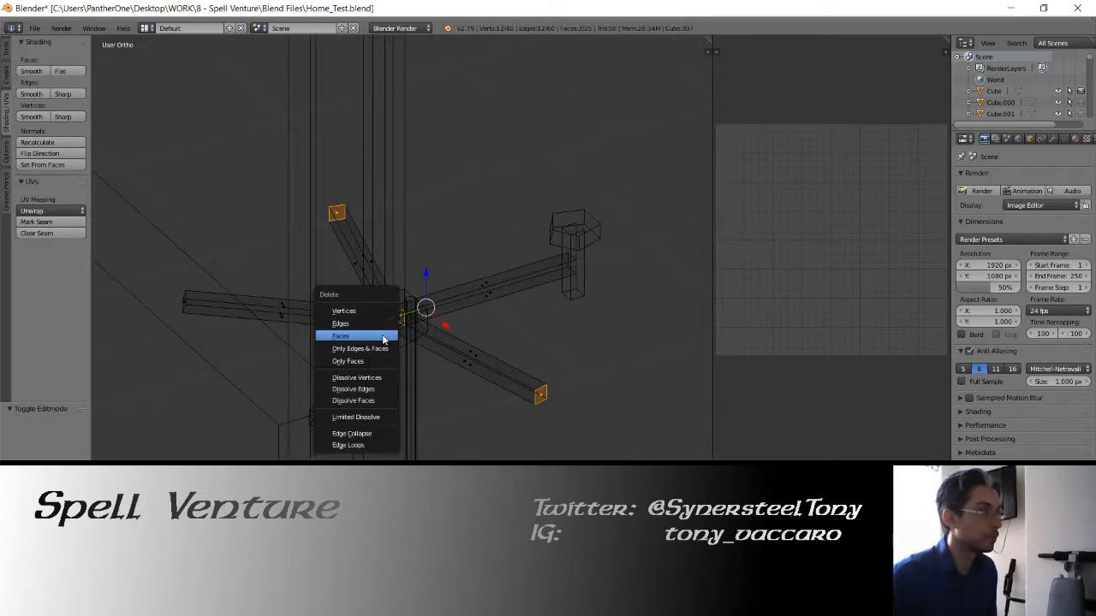
pyautogui.click(382, 336)
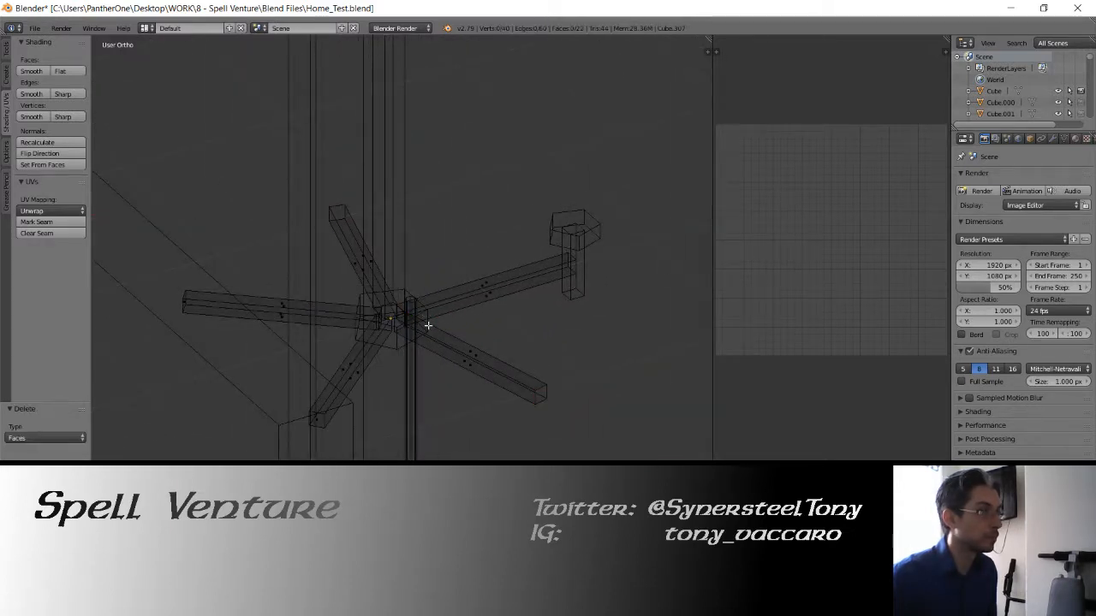
pyautogui.press('x')
pyautogui.click(181, 303)
pyautogui.moveTo(335, 284); pyautogui.dragTo(406, 232, button='middle')
pyautogui.press('Tab')
pyautogui.press('z')
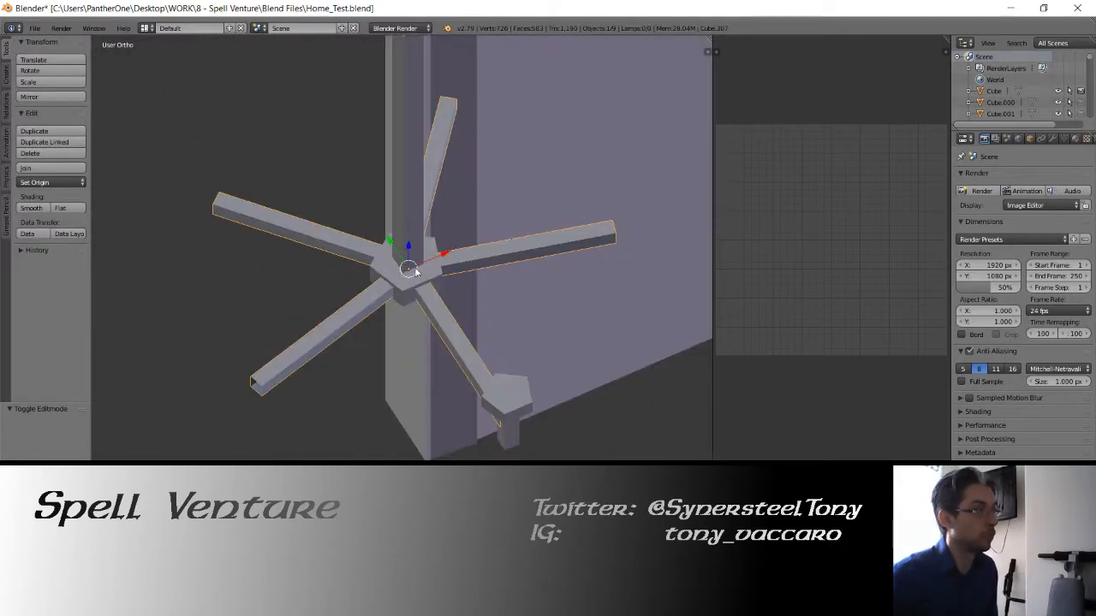
# Select one lengthwise edge on each of the five arms in edit mode and mark these edges as seams
pyautogui.moveTo(407, 276)
pyautogui.mouseDown(button='middle')
pyautogui.moveTo(446, 275)
pyautogui.moveTo(414, 287)
pyautogui.mouseUp(button='middle')
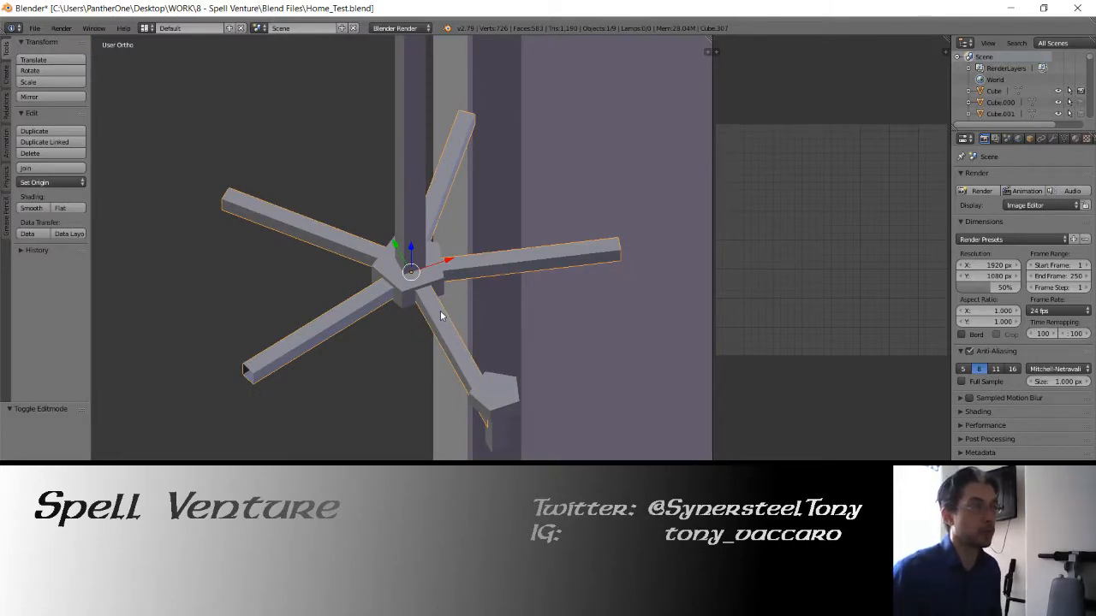
pyautogui.moveTo(388, 309); pyautogui.dragTo(386, 368, button='middle')
pyautogui.press('Tab')
pyautogui.press('z')
pyautogui.press('z')
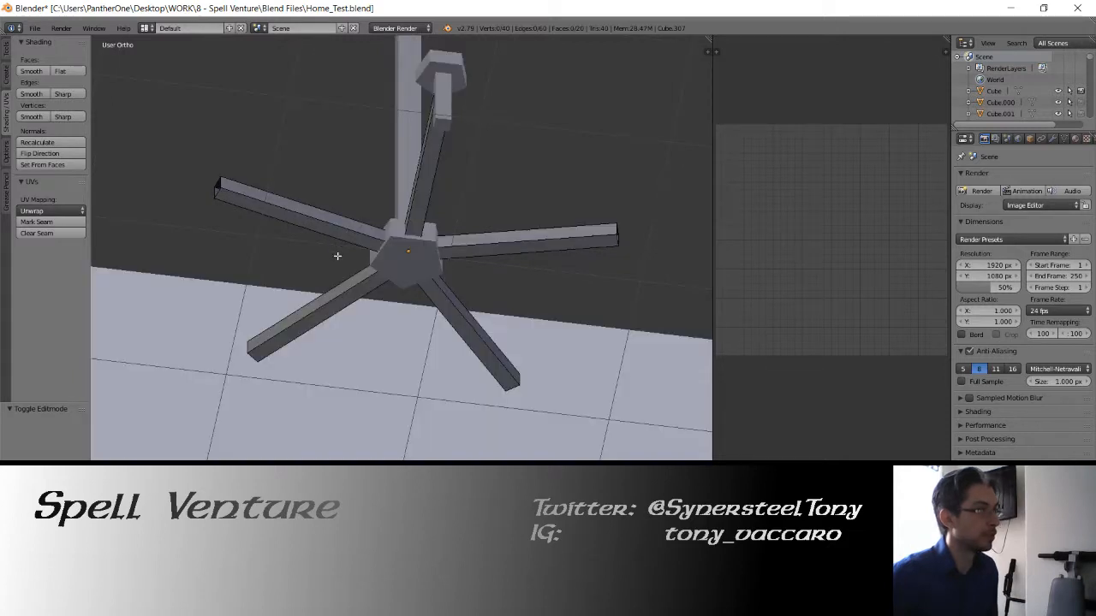
pyautogui.moveTo(337, 251); pyautogui.dragTo(354, 396, button='middle')
pyautogui.rightClick(350, 316)
pyautogui.keyDown('shift'); pyautogui.rightClick(350, 246); pyautogui.keyUp('shift')
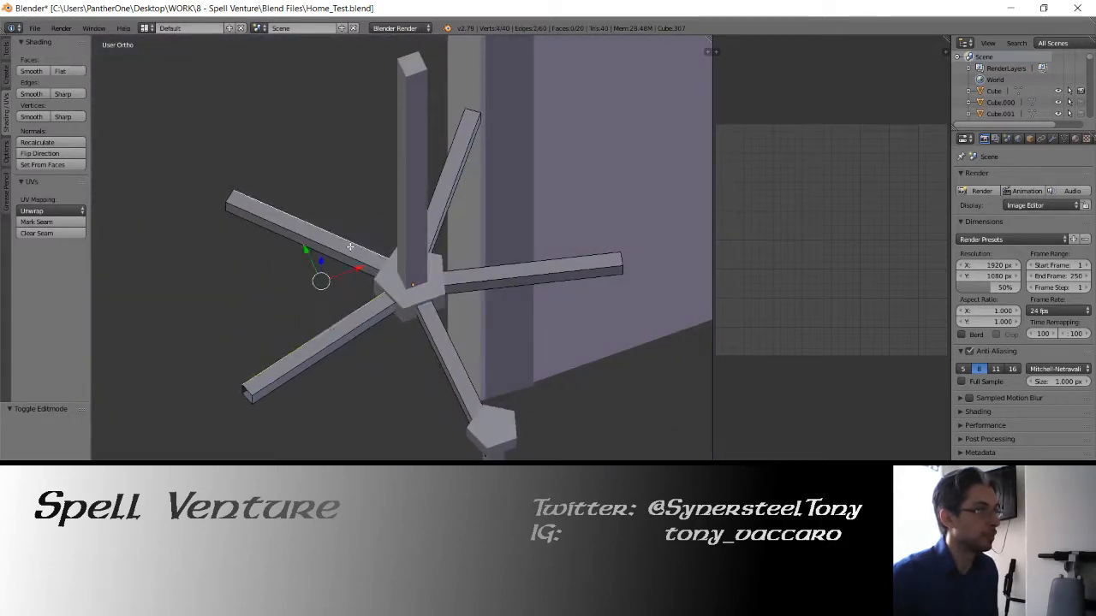
pyautogui.keyDown('shift'); pyautogui.rightClick(440, 213); pyautogui.keyUp('shift')
pyautogui.keyDown('shift'); pyautogui.rightClick(505, 272); pyautogui.keyUp('shift')
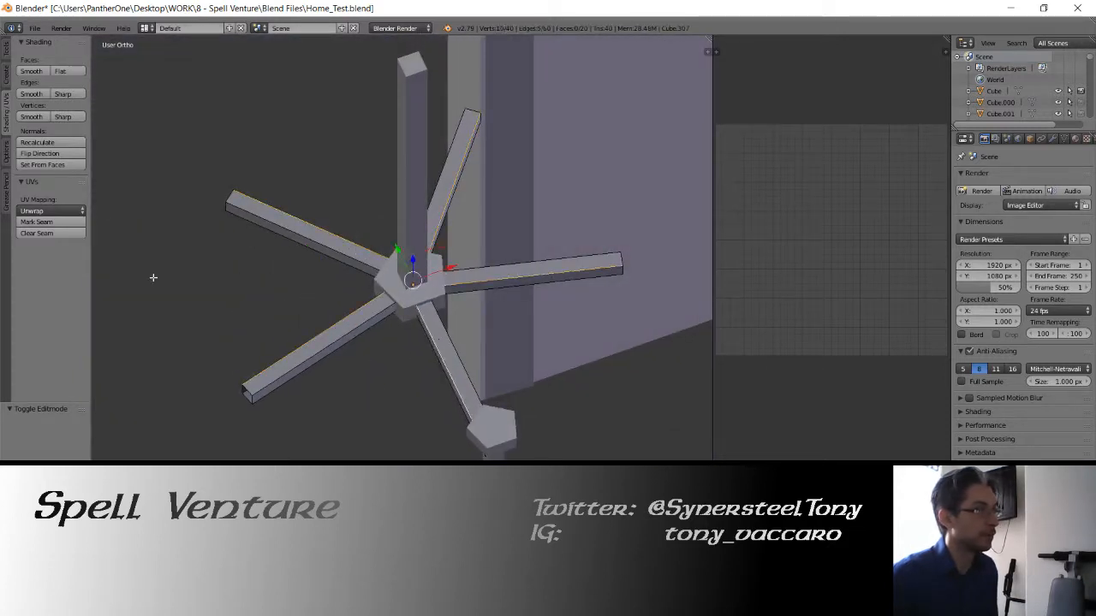
pyautogui.click(51, 222)
pyautogui.press('Tab')
pyautogui.press('Tab')
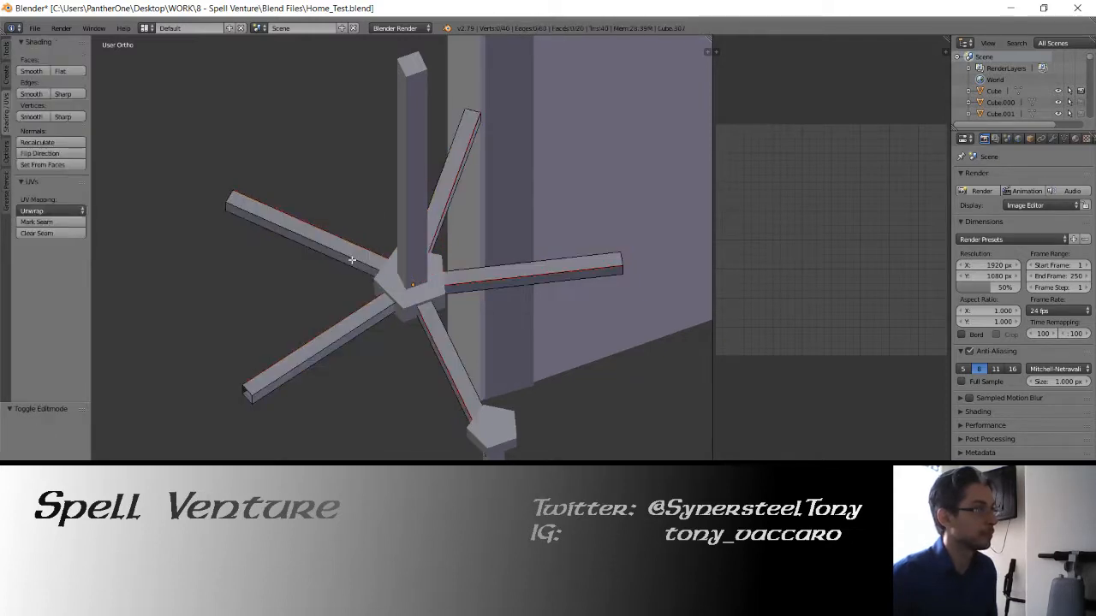
# Unwrap all faces of the five arms and leave edit mode
pyautogui.press('a')
pyautogui.press('u')
pyautogui.click(353, 261)
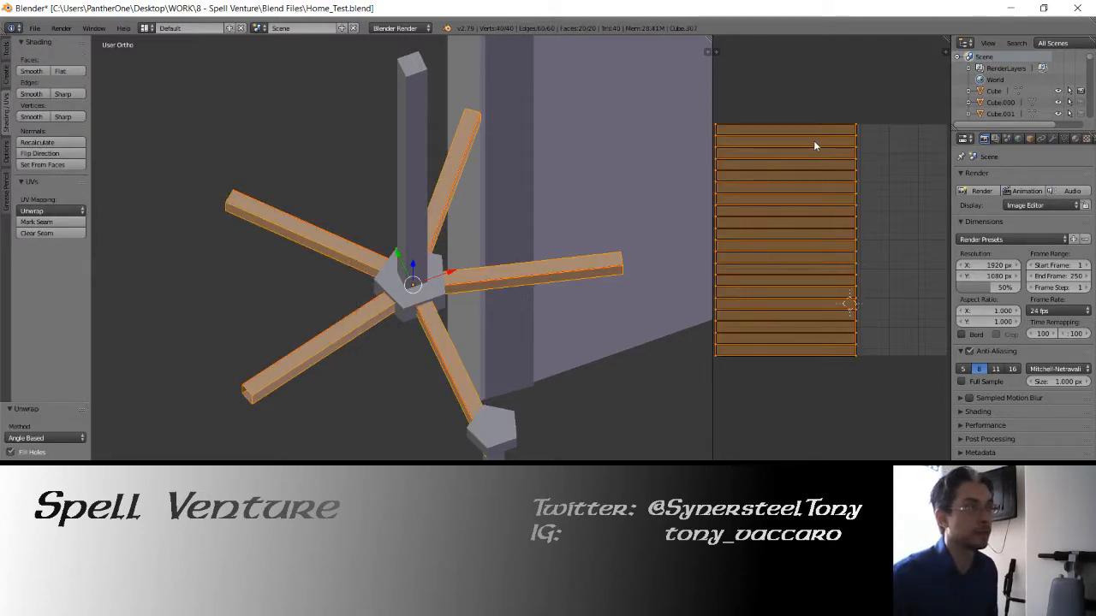
pyautogui.press('Tab')
# Delete the top end face of the chandelier's central rod in edit mode
pyautogui.moveTo(484, 333); pyautogui.dragTo(468, 248, button='middle')
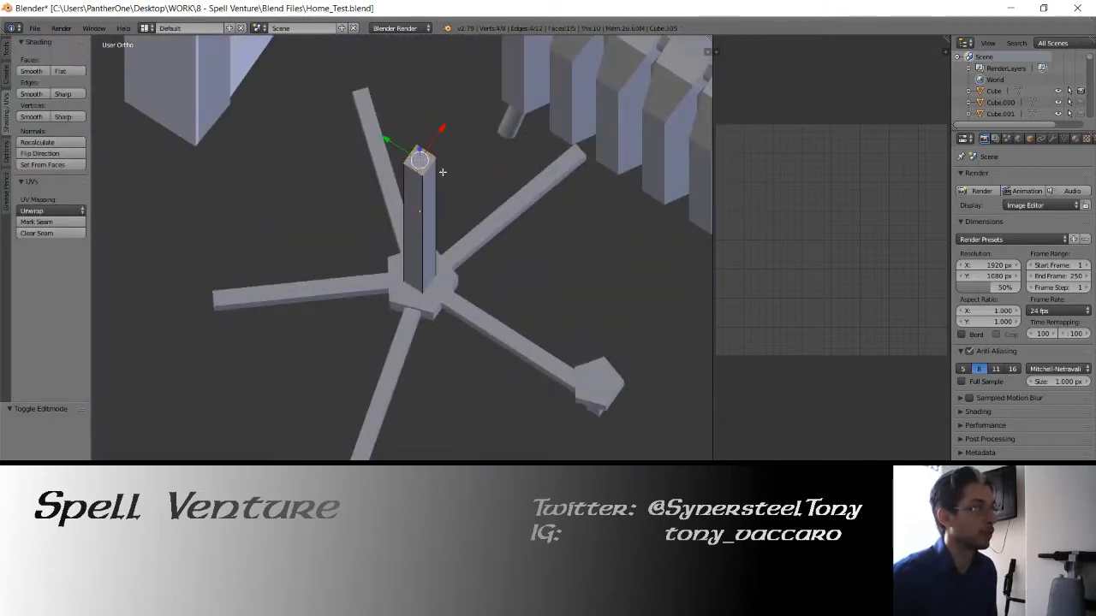
pyautogui.press('z')
pyautogui.press('z')
pyautogui.press('x')
pyautogui.click(424, 214)
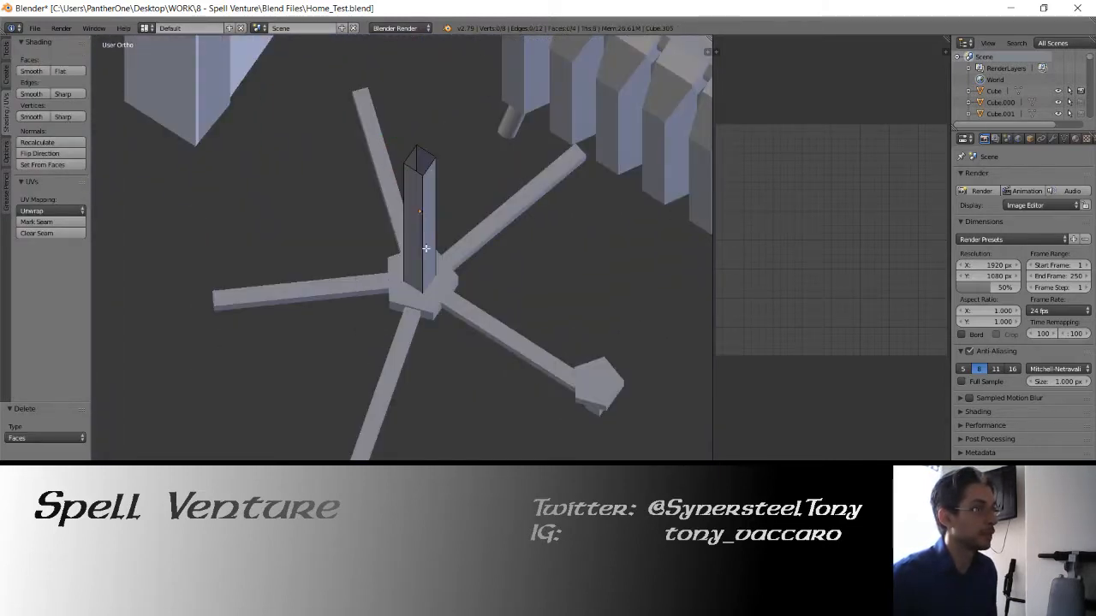
# Mark one vertical edge of the central rod as a seam and leave edit mode
pyautogui.press('z')
pyautogui.moveTo(425, 248)
pyautogui.mouseDown(button='middle')
pyautogui.moveTo(428, 291)
pyautogui.moveTo(408, 291)
pyautogui.mouseUp(button='middle')
pyautogui.press('z')
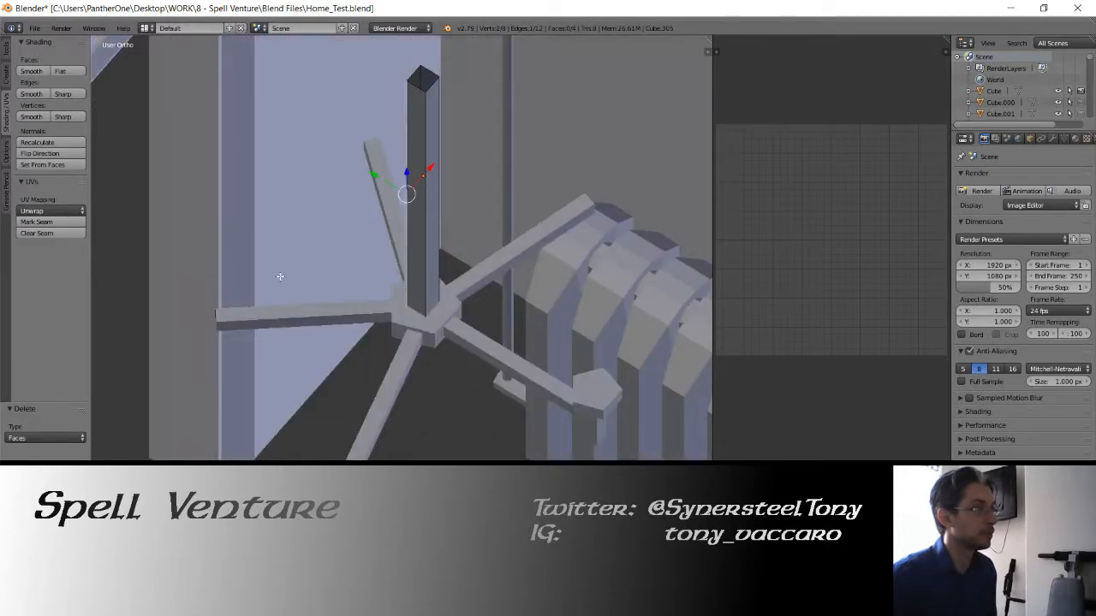
pyautogui.click(51, 221)
pyautogui.press('Tab')
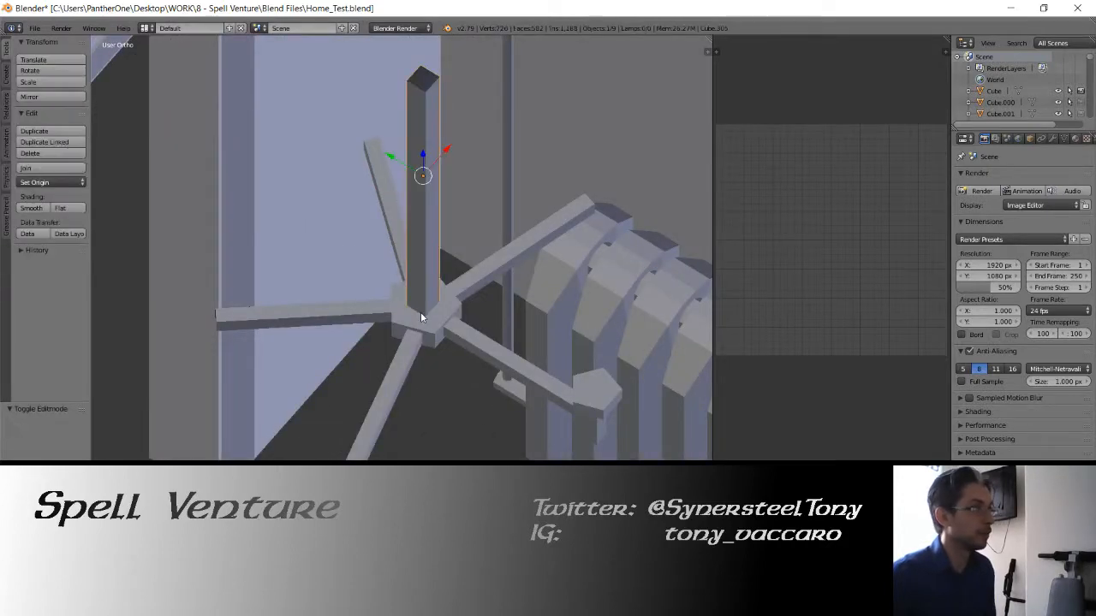
# Join the central rod, pentagonal hub and five arms, and set the combined object's origin to its geometry
pyautogui.rightClick(420, 312)
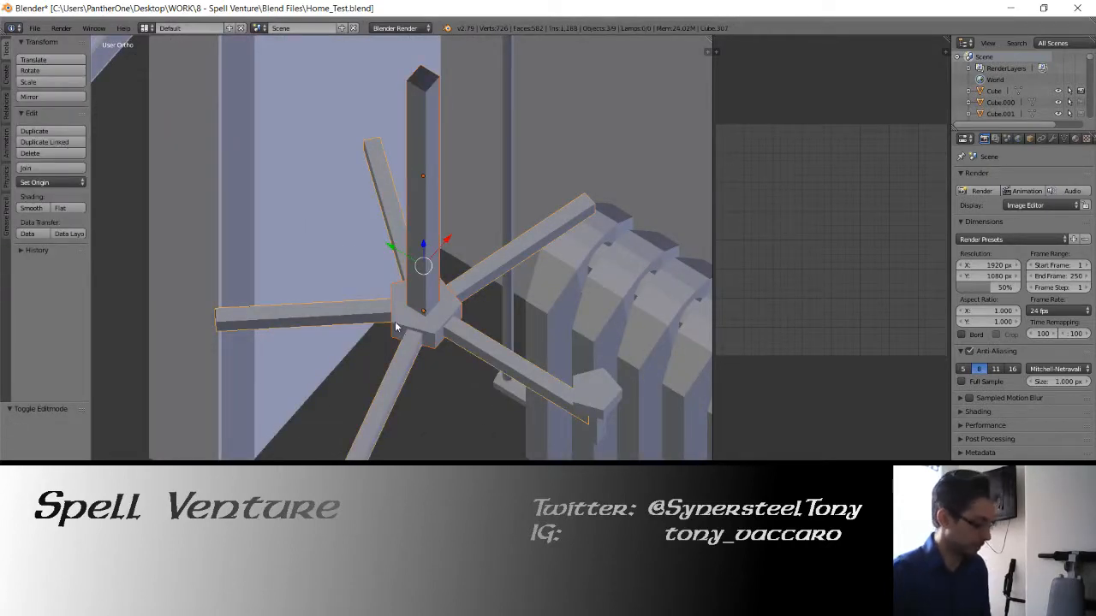
pyautogui.hotkey('ctrl', 'j')
pyautogui.click(48, 183)
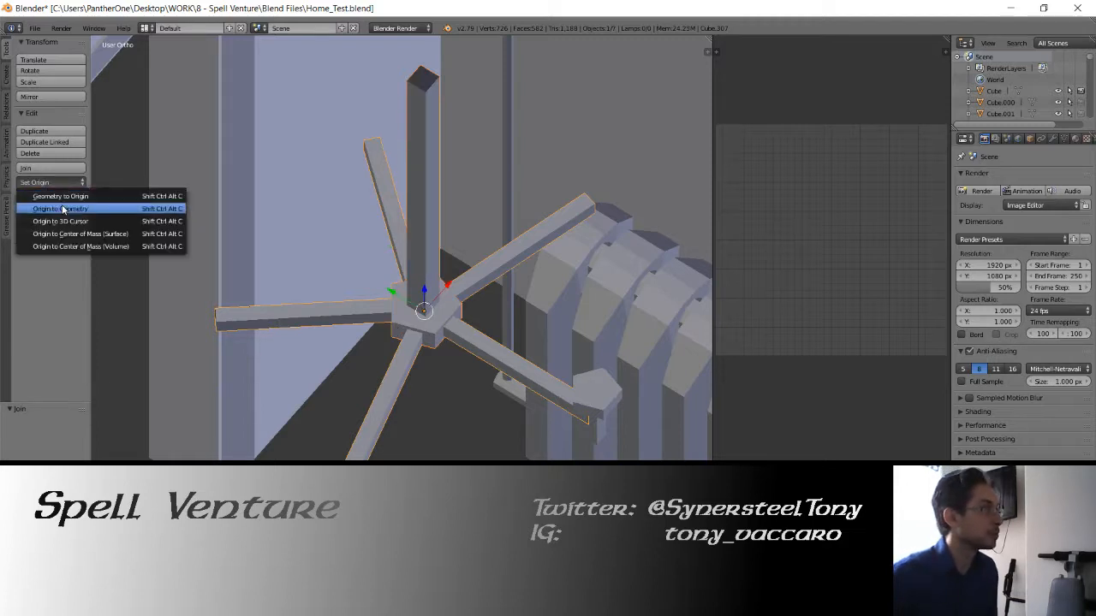
pyautogui.click(60, 208)
# Apply rotation and scale to the joined chandelier frame and unwrap the selected arm faces in edit mode
pyautogui.moveTo(398, 306); pyautogui.dragTo(381, 294, button='middle')
pyautogui.hotkey('ctrl', 'a')
pyautogui.click(381, 296)
pyautogui.press('Tab')
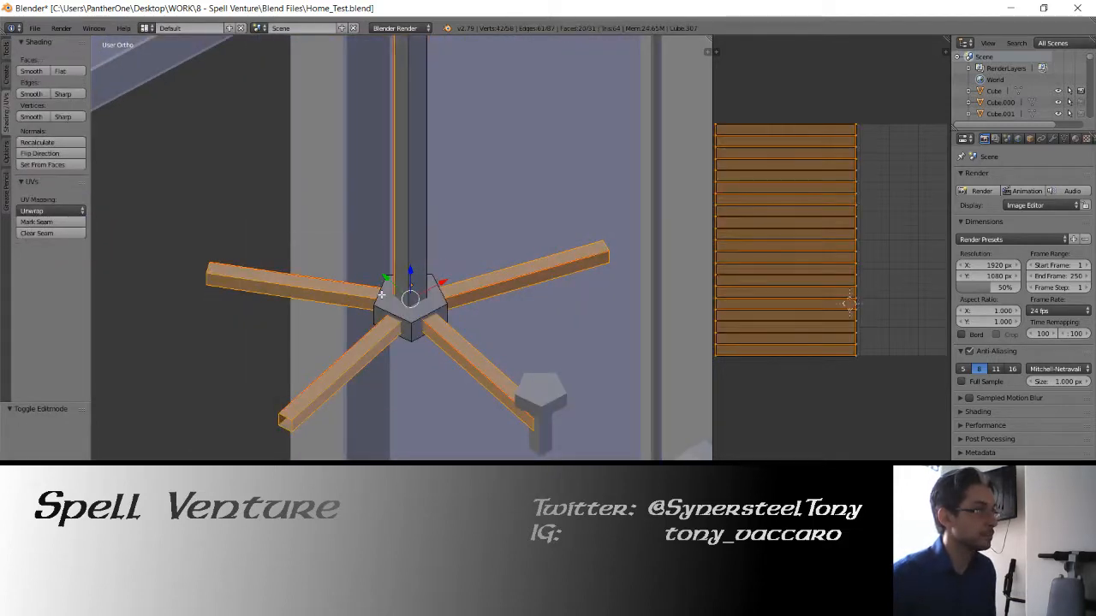
pyautogui.press('u')
pyautogui.click(381, 293)
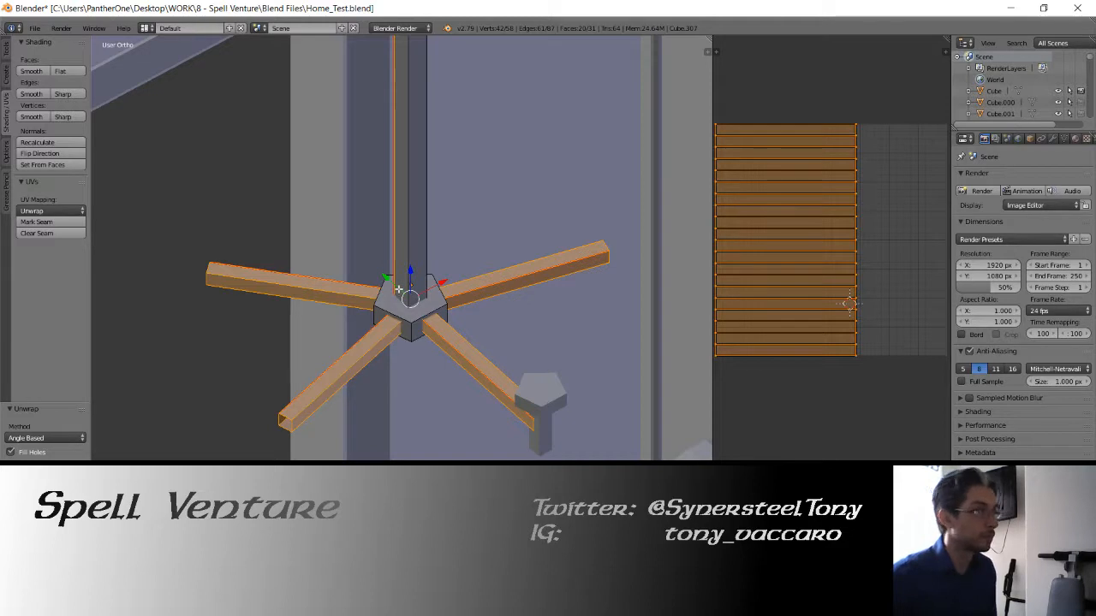
# Select the whole chandelier frame and unwrap all of its faces together
pyautogui.press('a')
pyautogui.press('u')
pyautogui.click(403, 288)
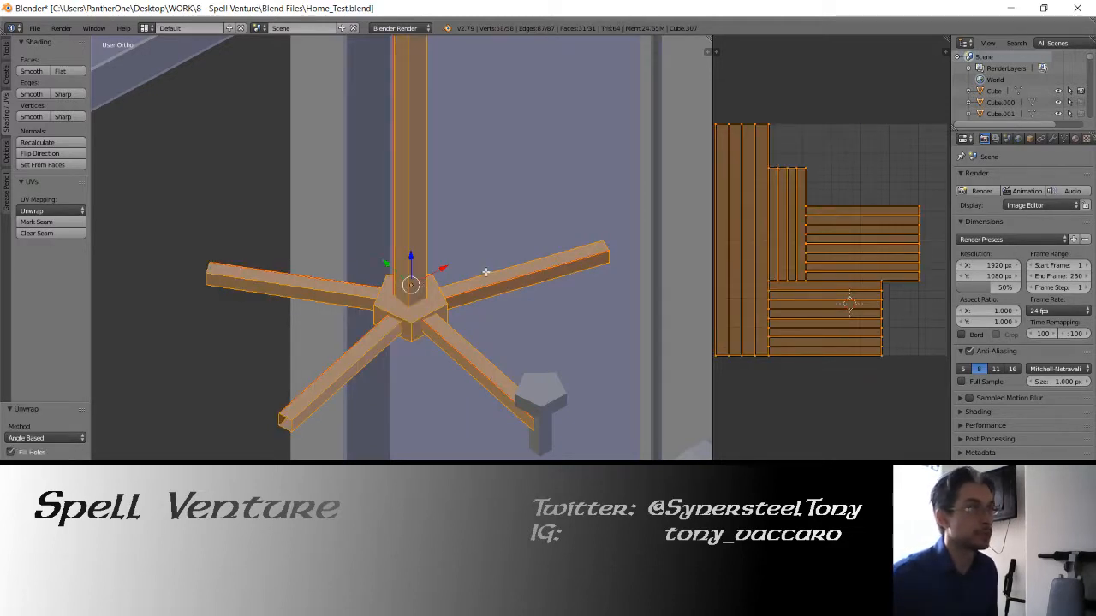
pyautogui.scroll(-3, 486, 272)
pyautogui.scroll(-3, 907, 279)
pyautogui.scroll(3, 908, 279)
pyautogui.scroll(1, 404, 323)
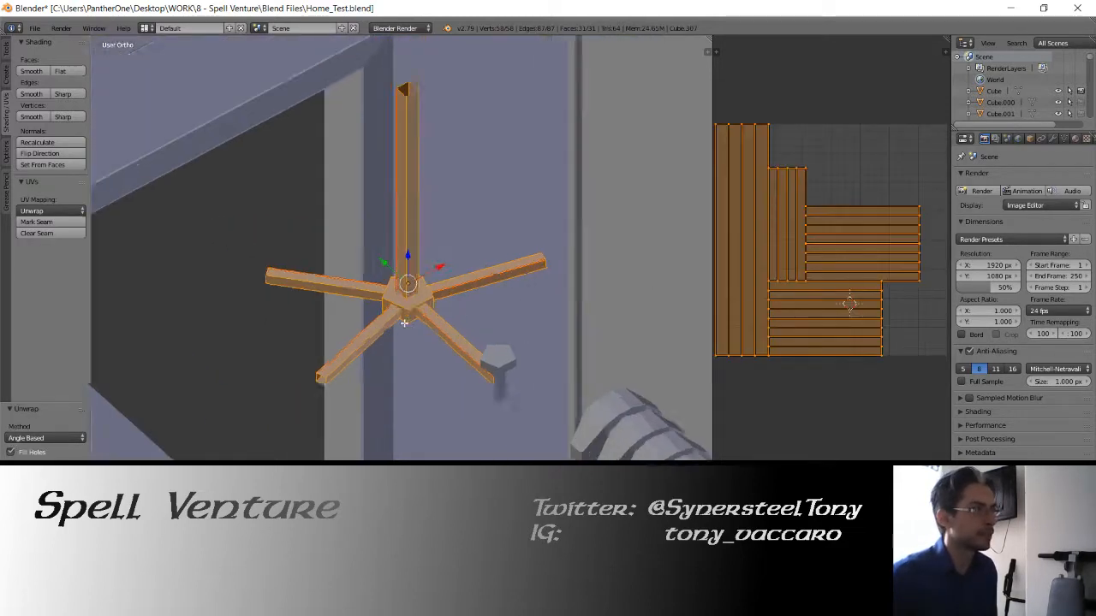
# Mark the top and bottom outline edges of the pentagonal hub as seams
pyautogui.scroll(3, 404, 323)
pyautogui.moveTo(409, 321); pyautogui.dragTo(456, 298, button='middle')
pyautogui.press('a')
pyautogui.rightClick(438, 231)
pyautogui.click(72, 222)
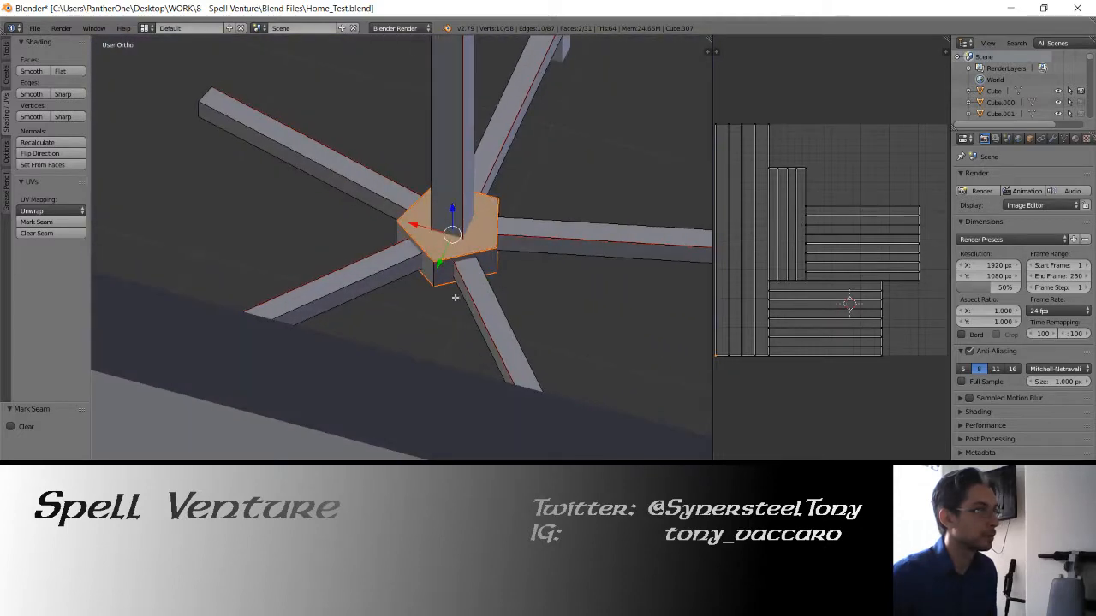
# Mark one vertical edge of the pentagonal hub as a seam, unwrap the whole frame, and leave edit mode
pyautogui.rightClick(438, 275)
pyautogui.press('a')
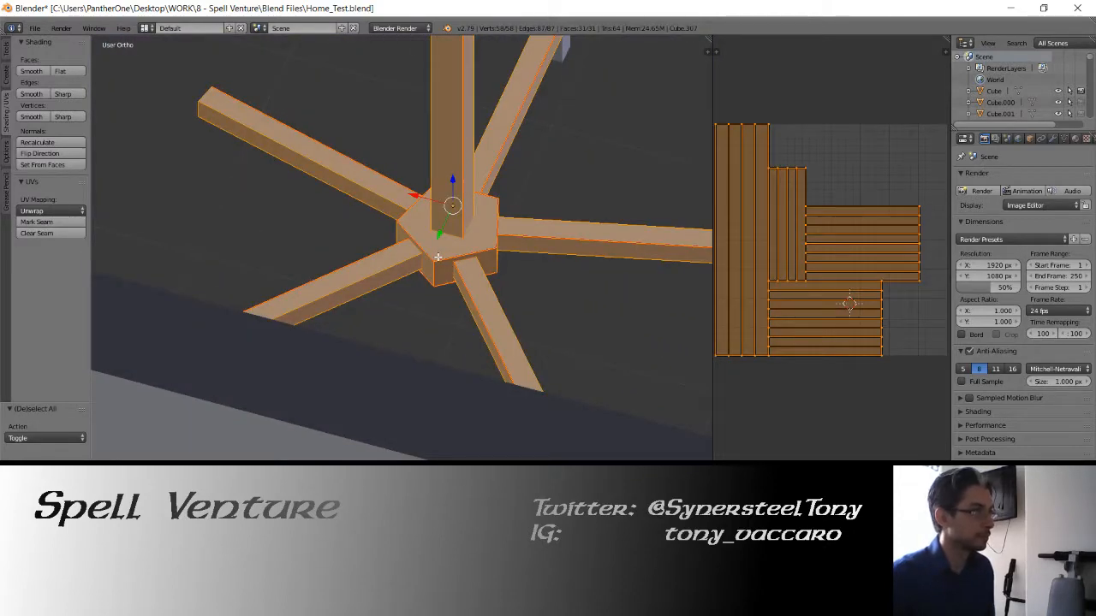
pyautogui.rightClick(433, 257)
pyautogui.rightClick(394, 227)
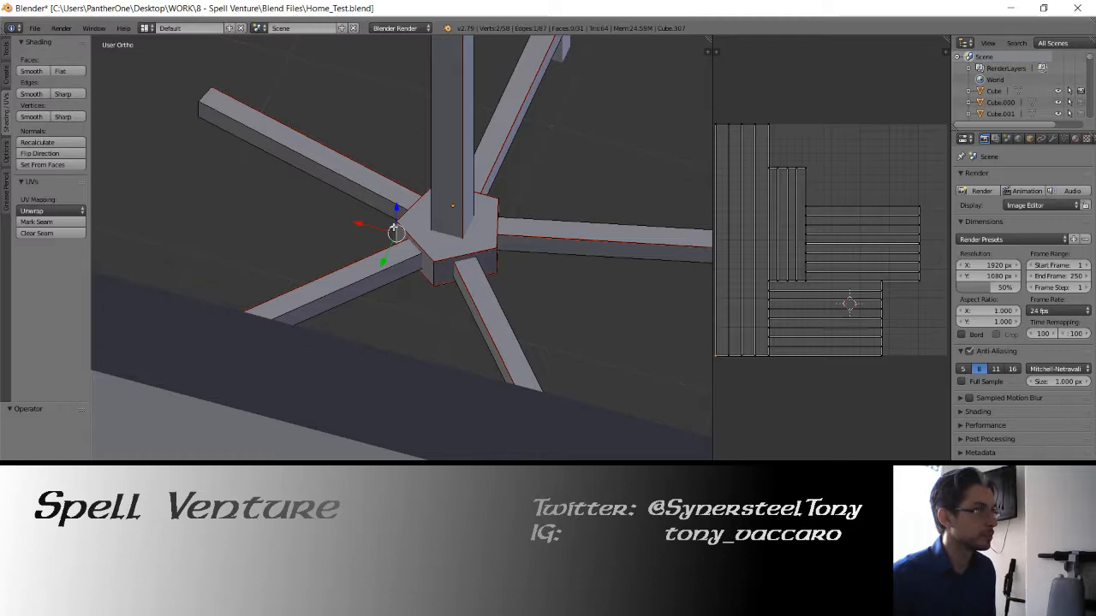
pyautogui.click(77, 234)
pyautogui.press('a')
pyautogui.press('u')
pyautogui.click(511, 257)
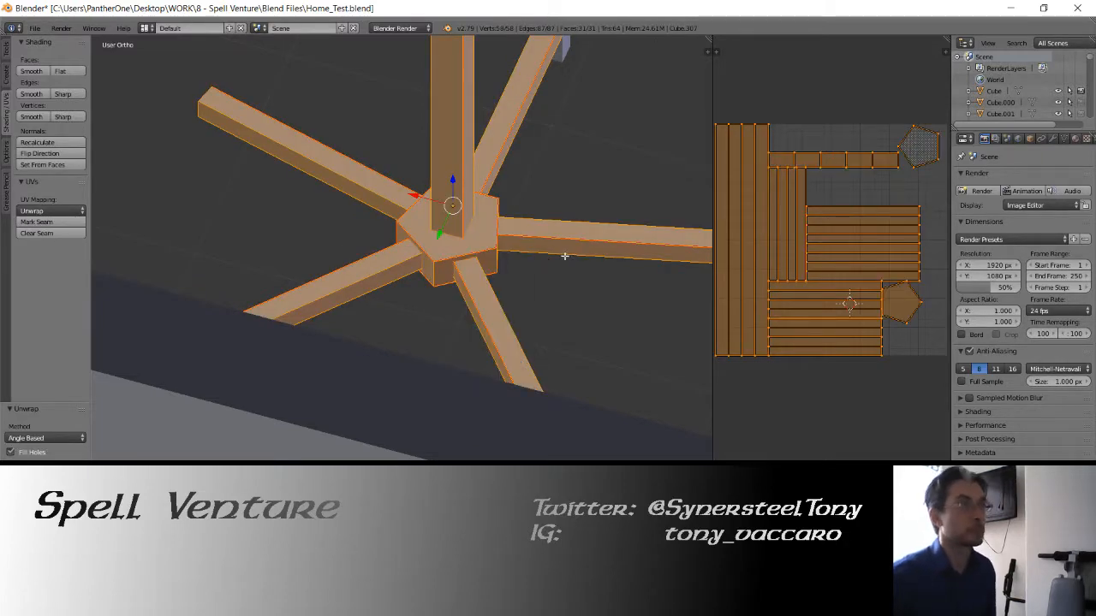
pyautogui.moveTo(565, 256); pyautogui.dragTo(448, 275, button='middle')
pyautogui.scroll(-5, 376, 236)
pyautogui.press('Tab')
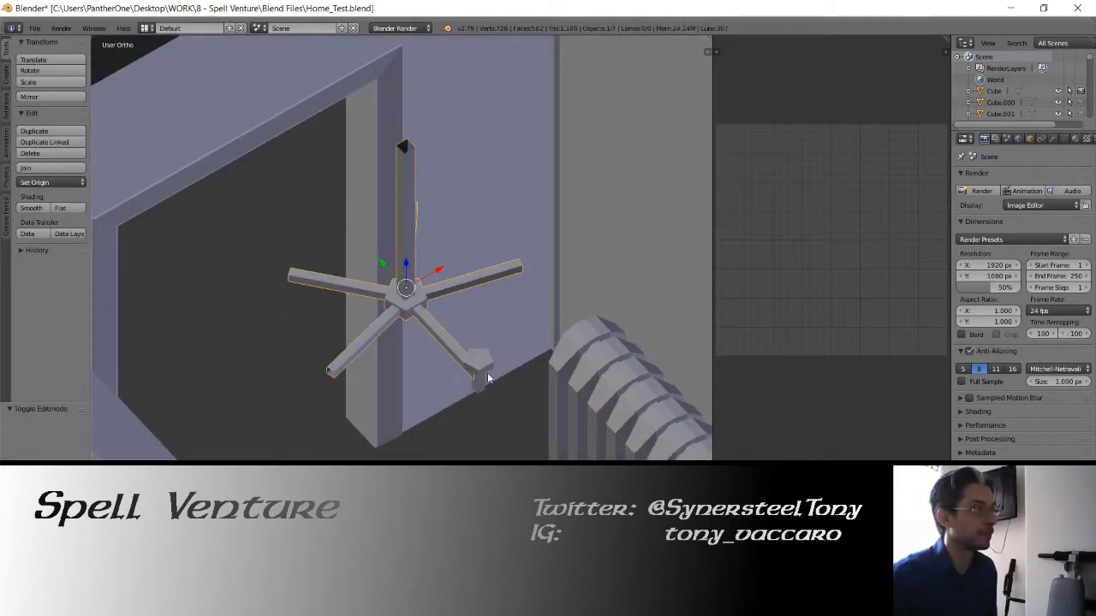
# Select the lamp holder at the end of the arm and save the file over Home_Test.blend
pyautogui.rightClick(487, 373)
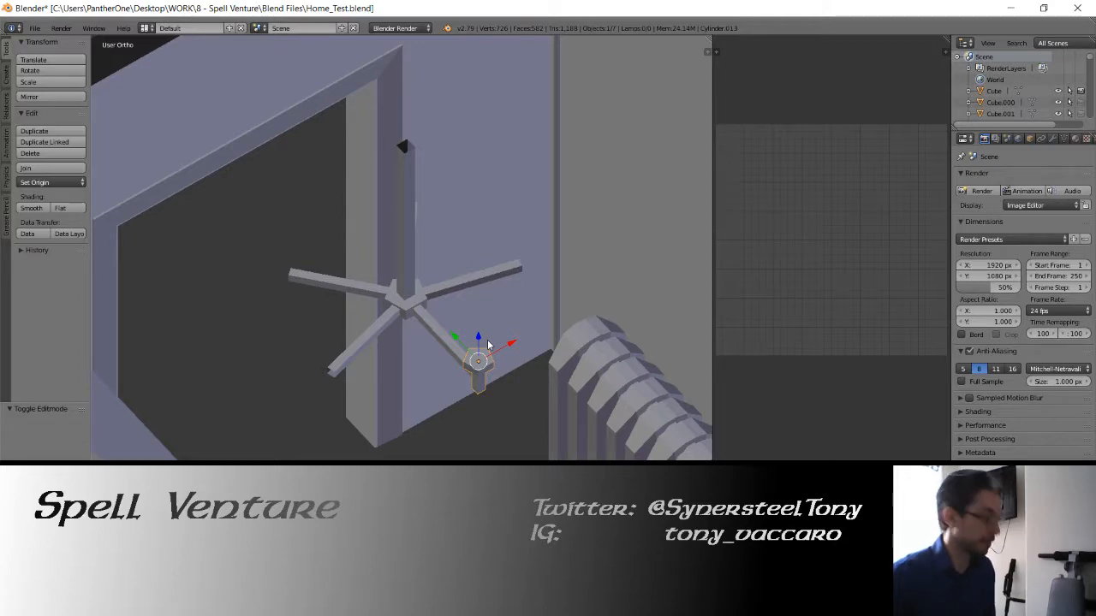
pyautogui.hotkey('ctrl', 's')
pyautogui.click(487, 340)
# Deselect everything in a front orthographic wireframe view and add an ico sphere to the scene
pyautogui.moveTo(487, 340); pyautogui.dragTo(432, 277, button='middle')
pyautogui.press('z')
pyautogui.press('z')
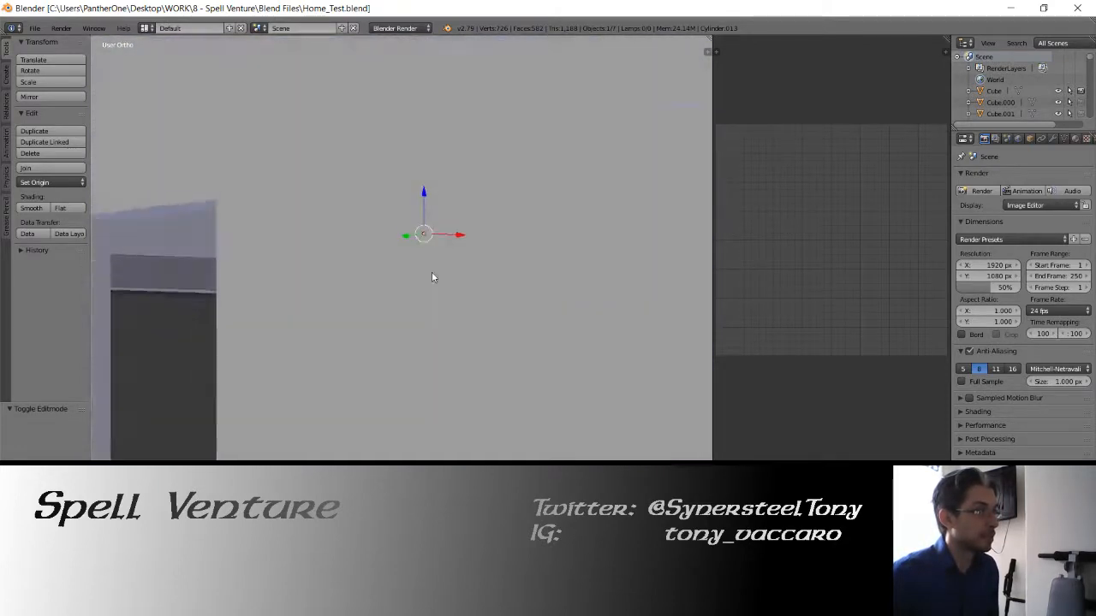
pyautogui.press('KP_5')
pyautogui.press('KP_Decimal')
pyautogui.press('KP_1')
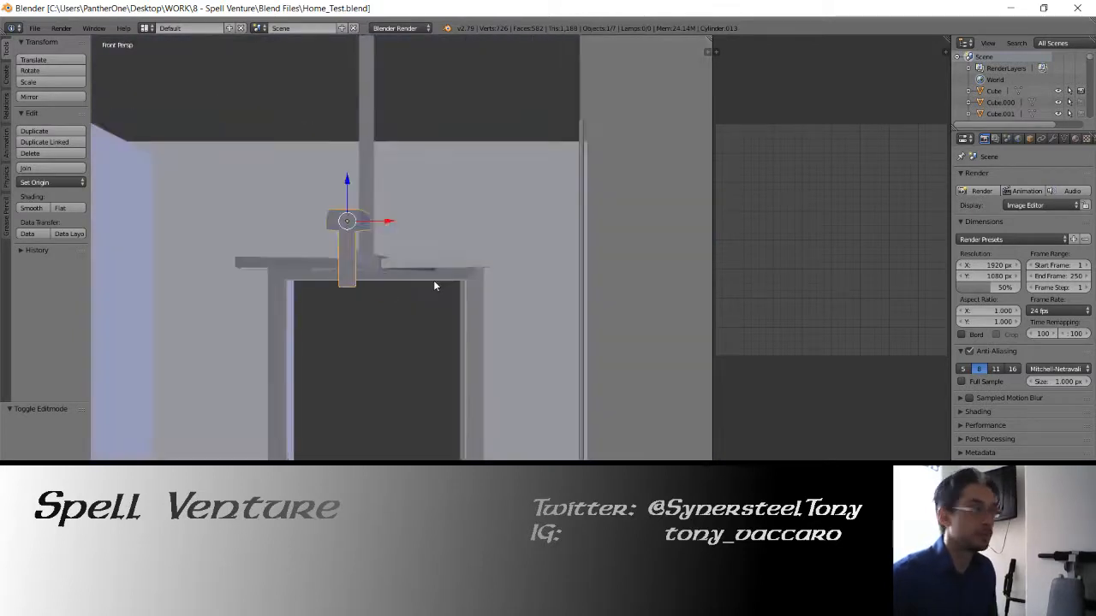
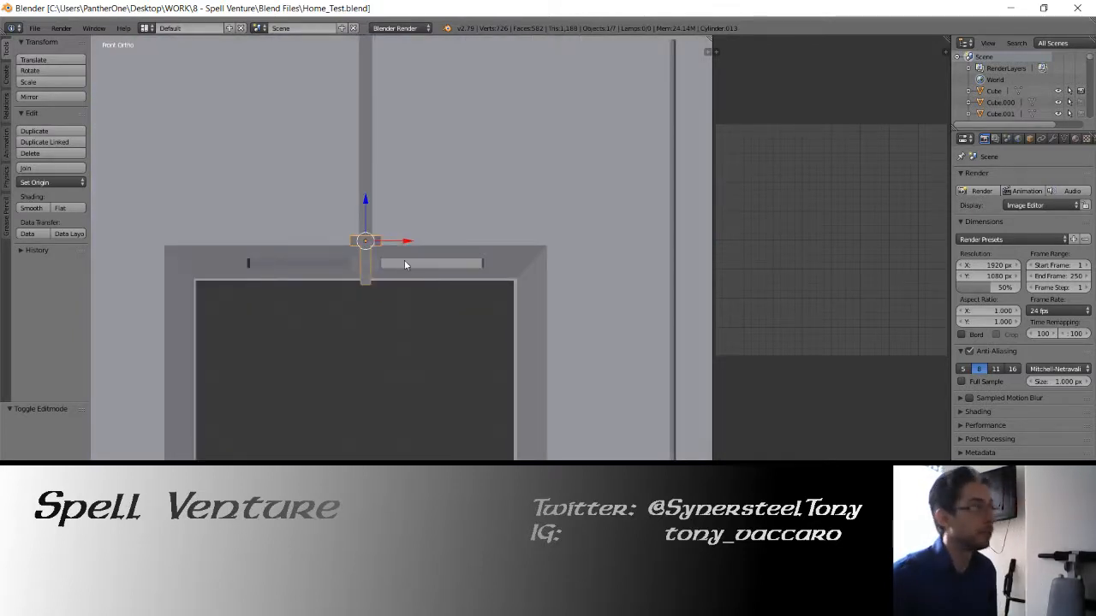
pyautogui.press('z')
pyautogui.keyDown('shift'); pyautogui.moveTo(347, 234); pyautogui.dragTo(389, 311, button='middle'); pyautogui.keyUp('shift')
pyautogui.press('a')
pyautogui.hotkey('shift', 'a')
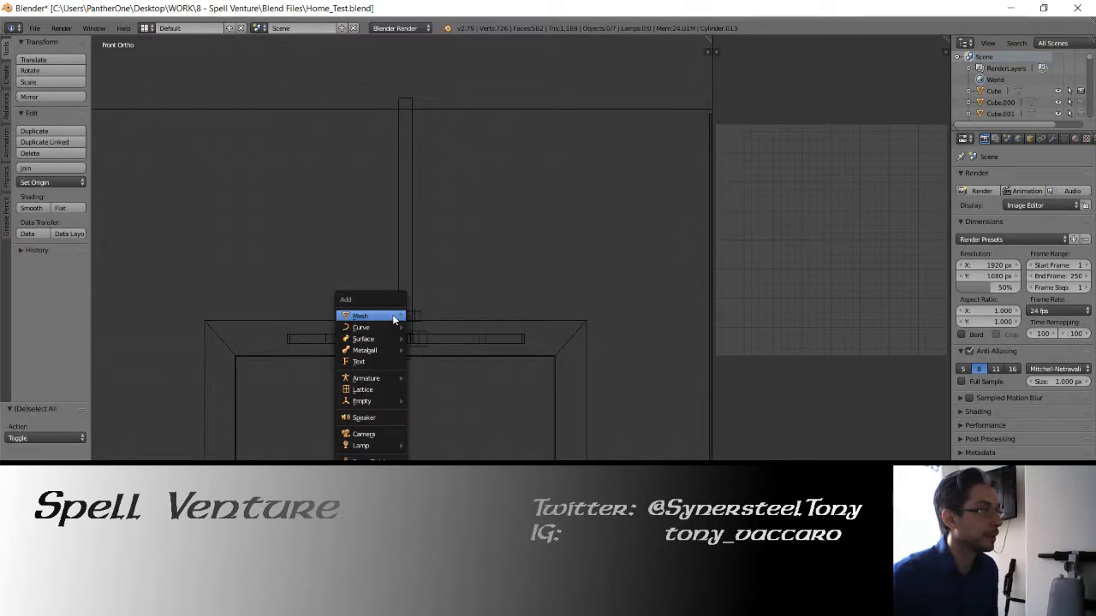
pyautogui.moveTo(389, 316)
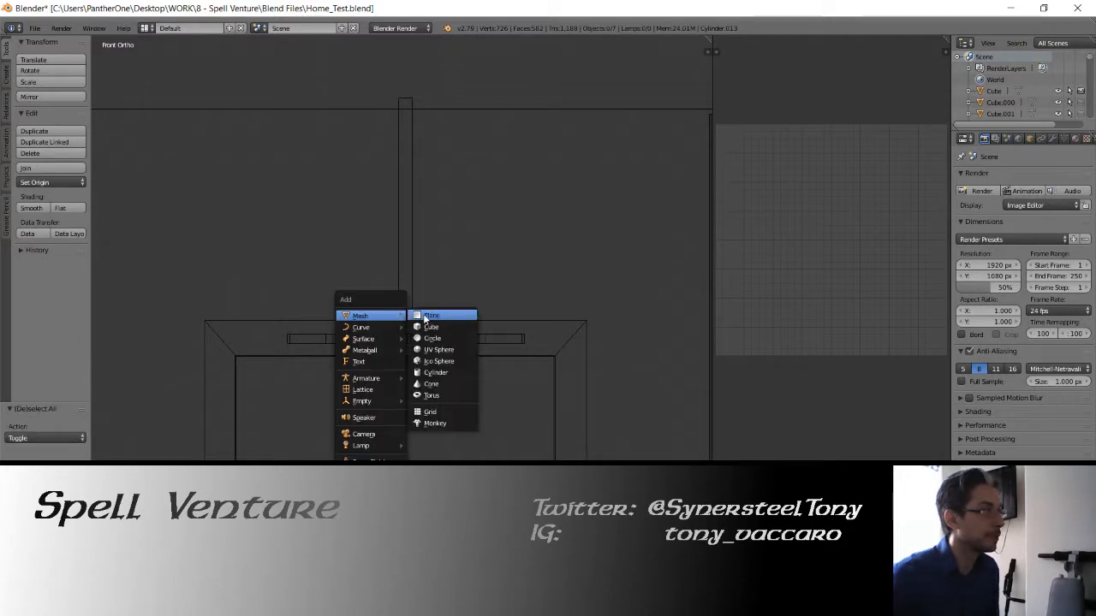
pyautogui.click(436, 361)
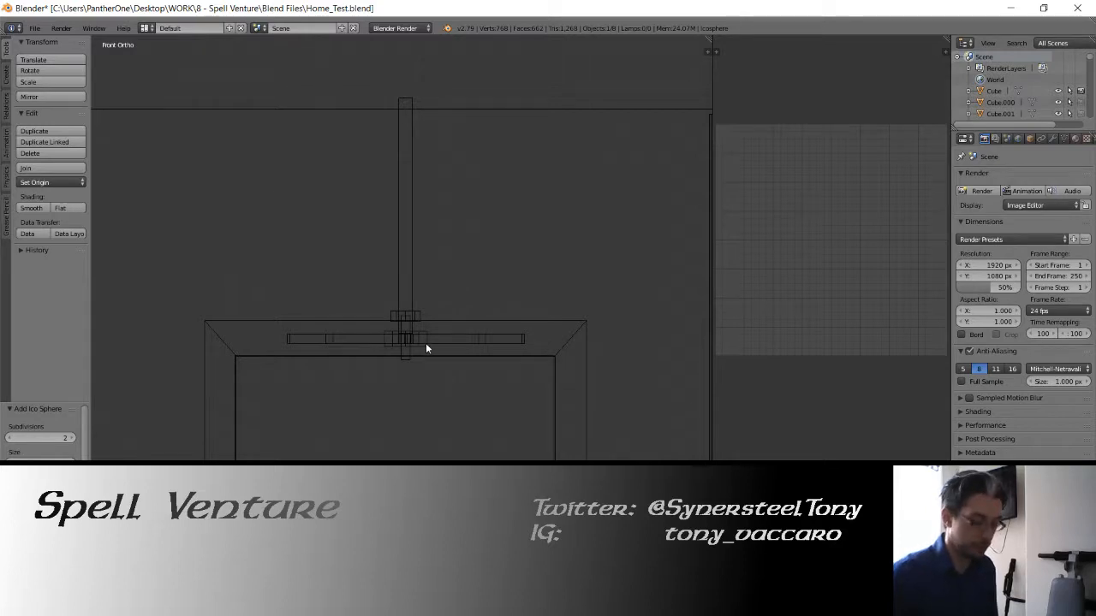
# Move the ico sphere from the world origin to the chandelier's position in top view, using snapped increments
pyautogui.press('KP_7')
pyautogui.scroll(-5, 425, 343)
pyautogui.keyDown('shift'); pyautogui.moveTo(438, 352); pyautogui.dragTo(422, 273, button='middle'); pyautogui.keyUp('shift')
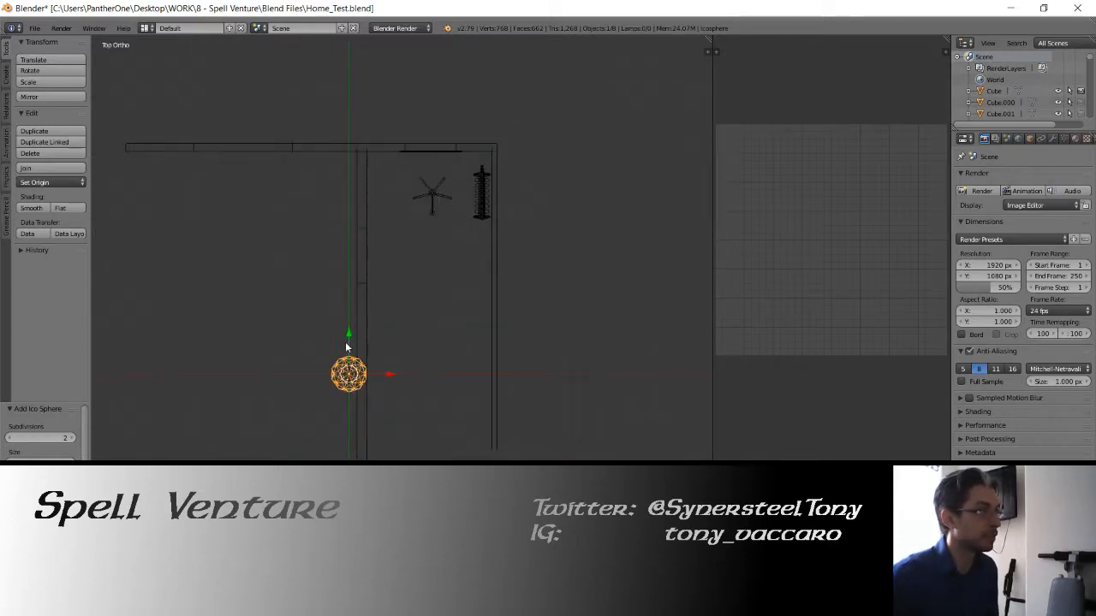
pyautogui.keyDown('ctrl'); pyautogui.moveTo(348, 339); pyautogui.dragTo(357, 159); pyautogui.keyUp('ctrl')
pyautogui.keyDown('ctrl'); pyautogui.moveTo(389, 197); pyautogui.dragTo(481, 194); pyautogui.keyUp('ctrl')
pyautogui.press('Tab')
pyautogui.press('Tab')
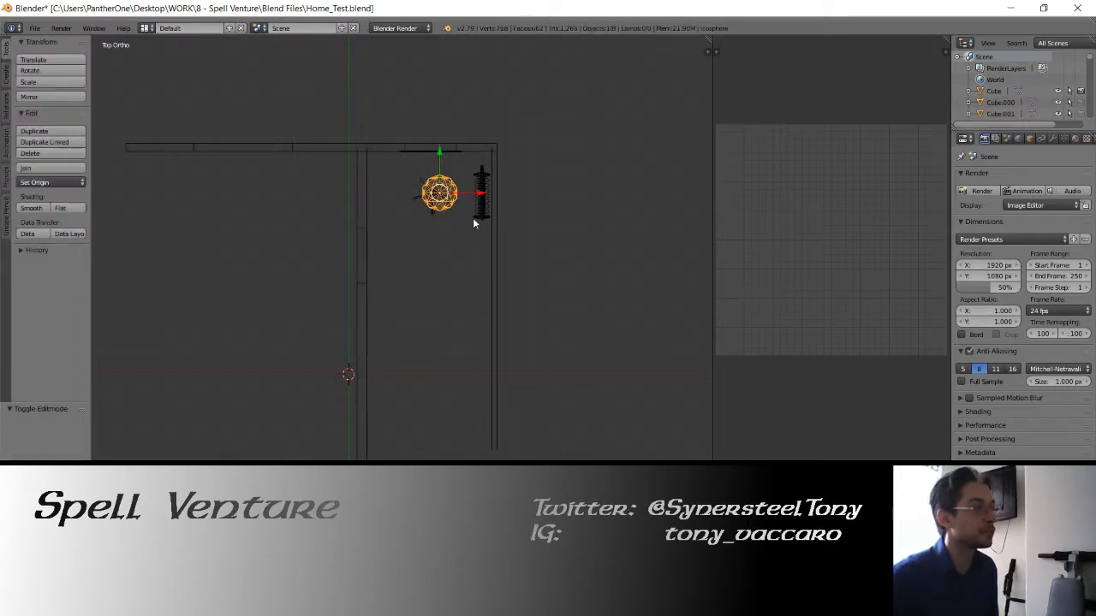
# Align the ico sphere with the lamp holder in top view and scale it by 0.2
pyautogui.press('KP_Decimal')
pyautogui.scroll(-3, 428, 225)
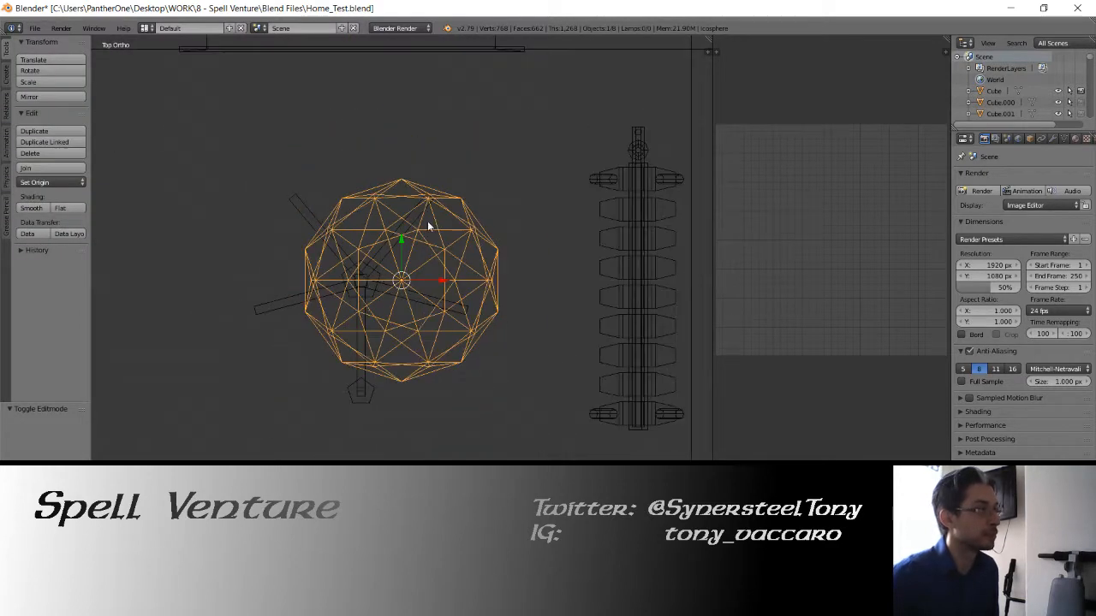
pyautogui.click(419, 349)
pyautogui.keyDown('ctrl'); pyautogui.moveTo(446, 393); pyautogui.dragTo(403, 394); pyautogui.keyUp('ctrl')
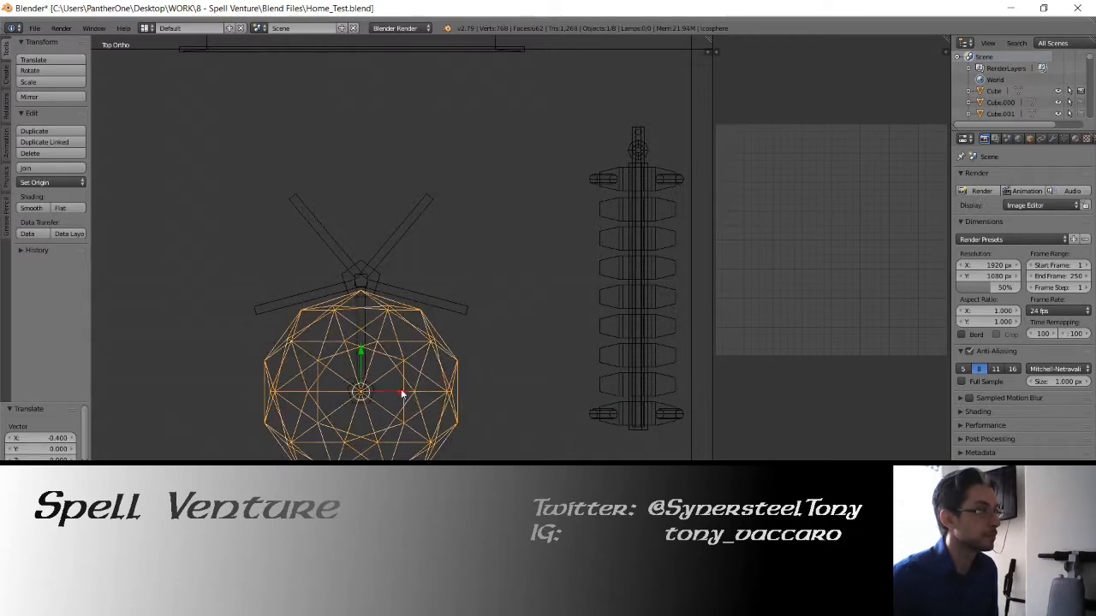
pyautogui.press('KP_Decimal')
pyautogui.write('s.2')
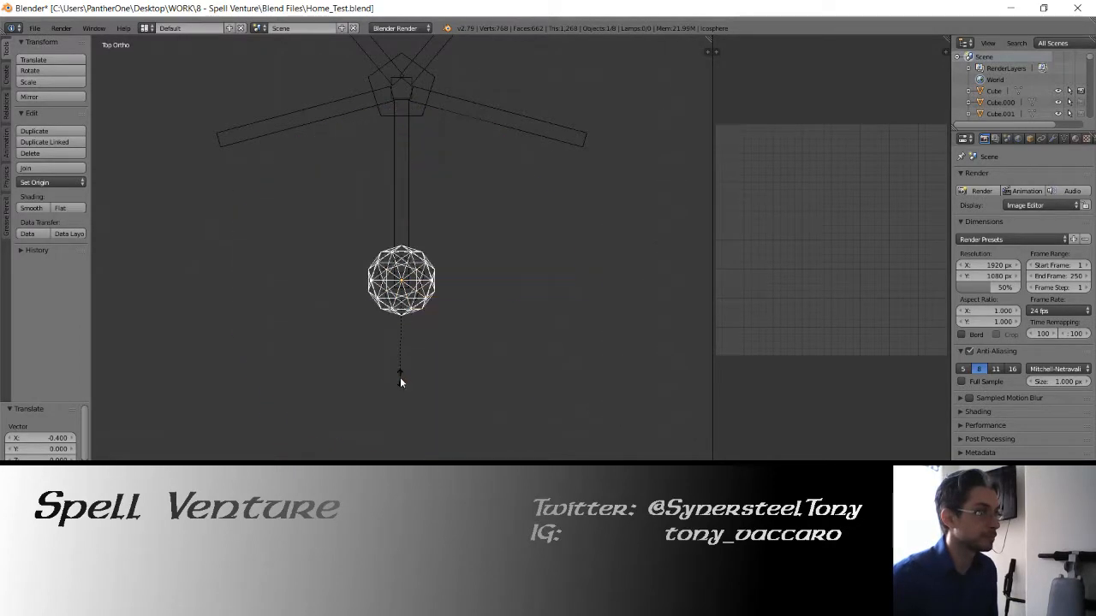
pyautogui.press('Return')
# Raise the ico sphere to the chandelier's height and lower it towards the lamp holder in front view
pyautogui.press('z')
pyautogui.moveTo(400, 383)
pyautogui.mouseDown(button='middle')
pyautogui.moveTo(299, 245)
pyautogui.moveTo(371, 398)
pyautogui.moveTo(367, 379)
pyautogui.moveTo(495, 454)
pyautogui.mouseUp(button='middle')
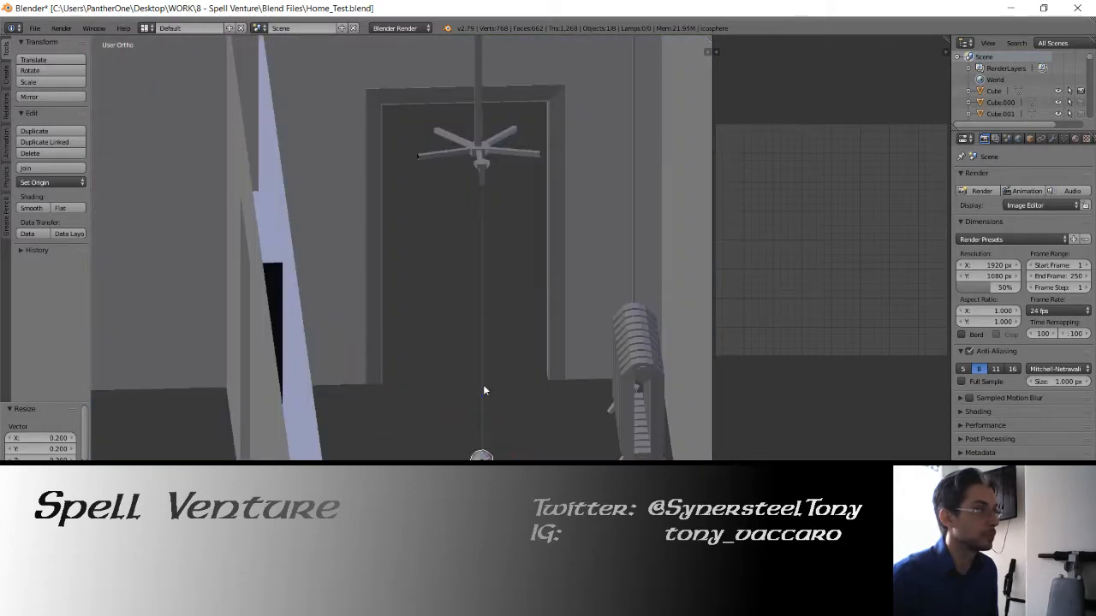
pyautogui.press('KP_1')
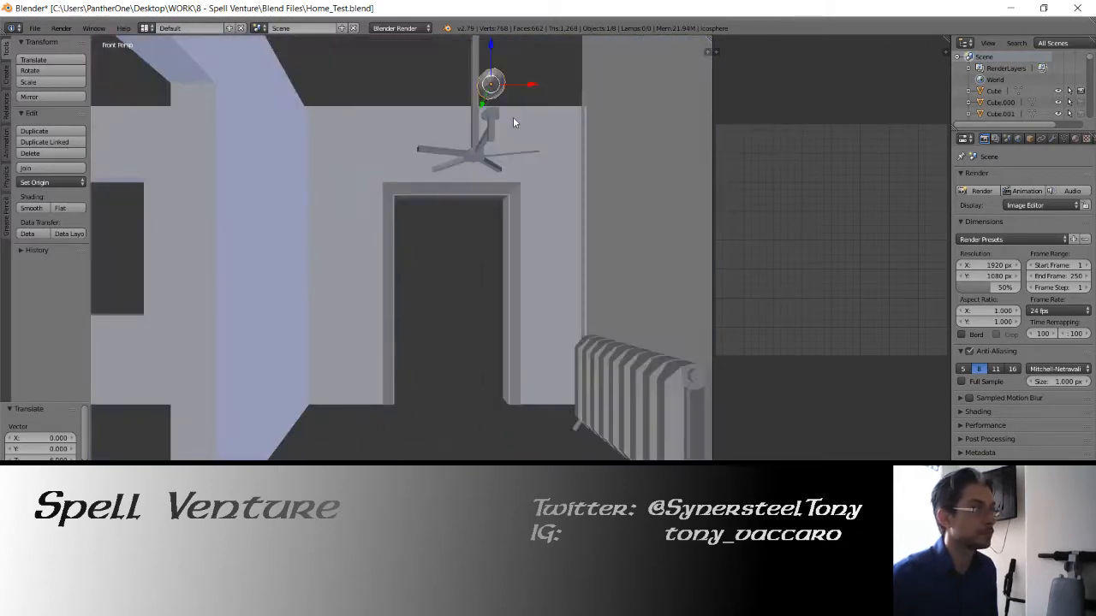
pyautogui.press('KP_Decimal')
pyautogui.press('z')
pyautogui.scroll(-4, 519, 219)
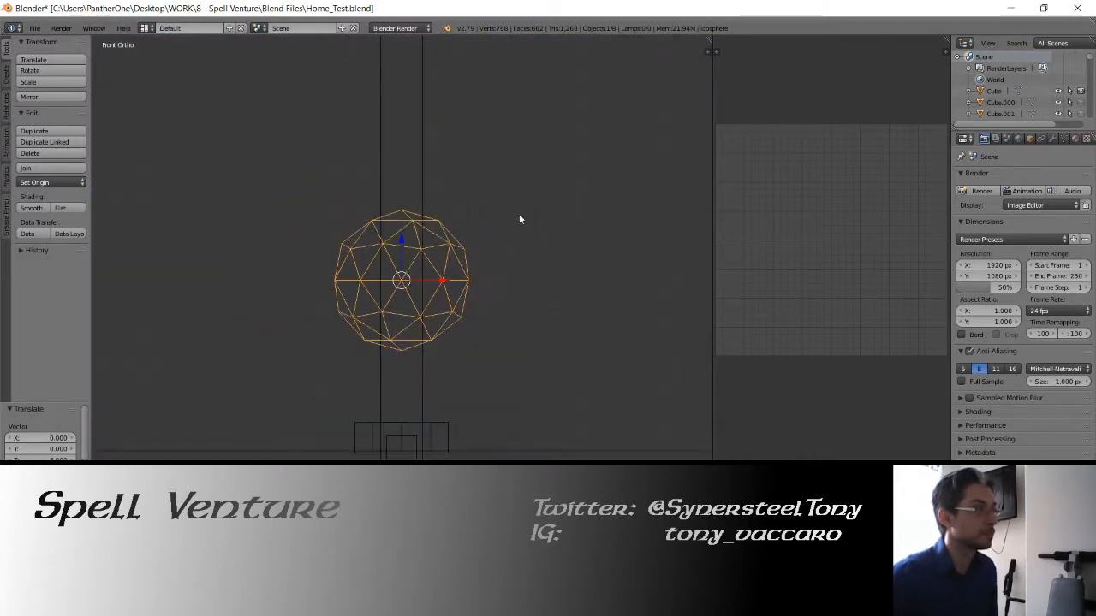
pyautogui.moveTo(403, 240)
pyautogui.mouseDown()
pyautogui.moveTo(412, 325)
pyautogui.moveTo(398, 248)
pyautogui.moveTo(410, 282)
pyautogui.mouseUp()
# Scale the ico sphere by 2.2, then adjust its size freehand to rest on the lamp holder
pyautogui.write('s2.2')
pyautogui.press('Return')
pyautogui.press('s')
pyautogui.click(360, 262)
pyautogui.press('z')
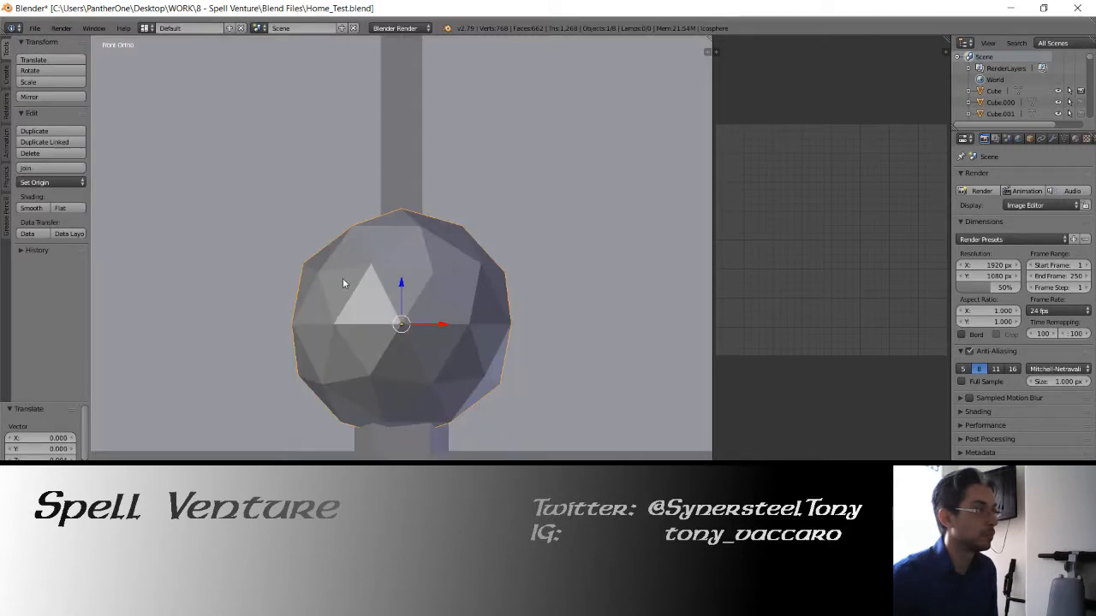
# Scale the ico sphere by about 0.873 and lower it into the lamp holder's cup
pyautogui.moveTo(342, 278)
pyautogui.mouseDown(button='middle')
pyautogui.moveTo(370, 300)
pyautogui.moveTo(380, 292)
pyautogui.moveTo(343, 233)
pyautogui.mouseUp(button='middle')
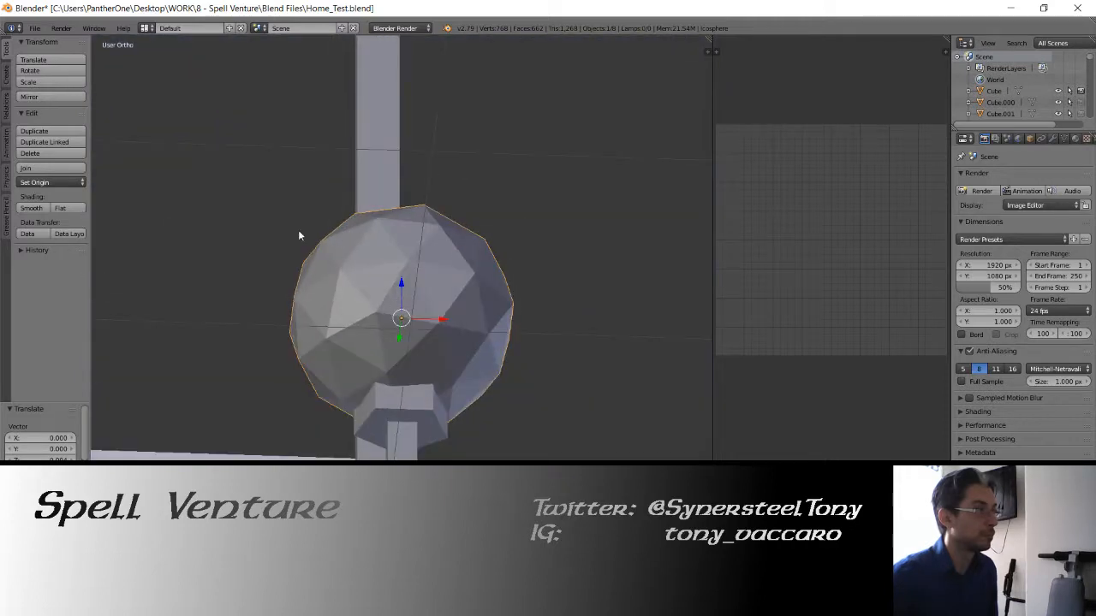
pyautogui.press('s')
pyautogui.click(330, 248)
pyautogui.moveTo(402, 284); pyautogui.dragTo(408, 293)
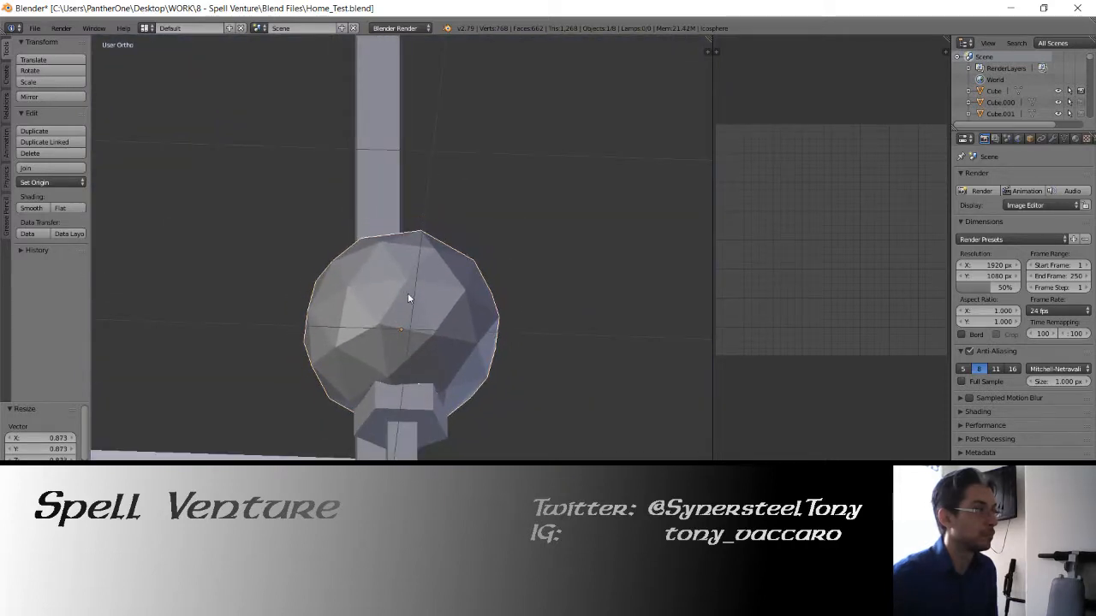
pyautogui.moveTo(407, 292); pyautogui.dragTo(372, 325, button='middle')
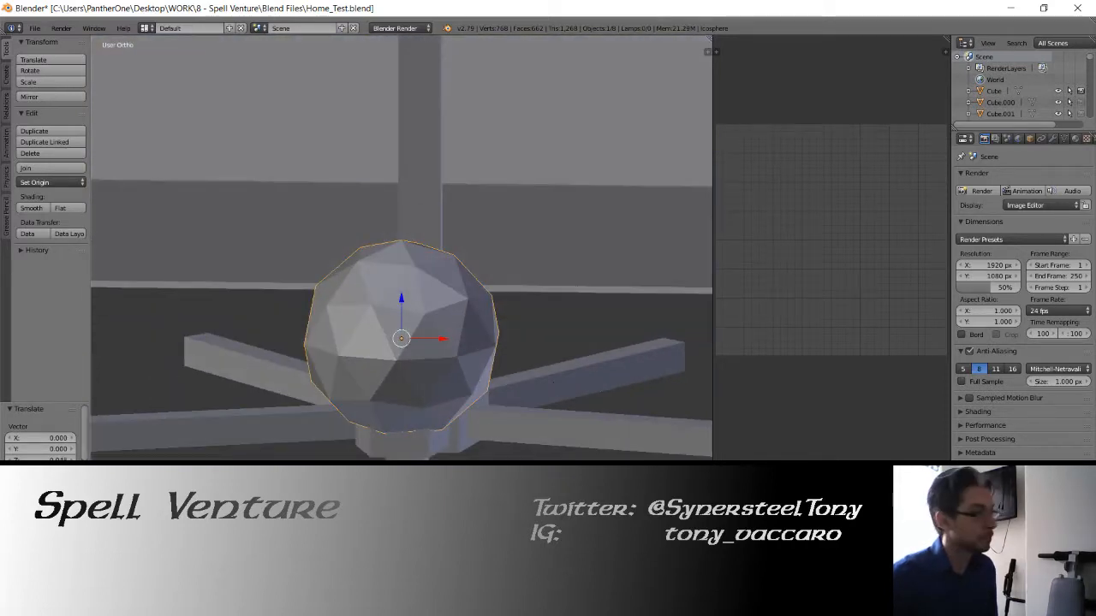
# Compare the sphere with the glass globes in the browser's reference photo, then return to Blender and inspect the chandelier
pyautogui.hotkey('alt', 'Tab')
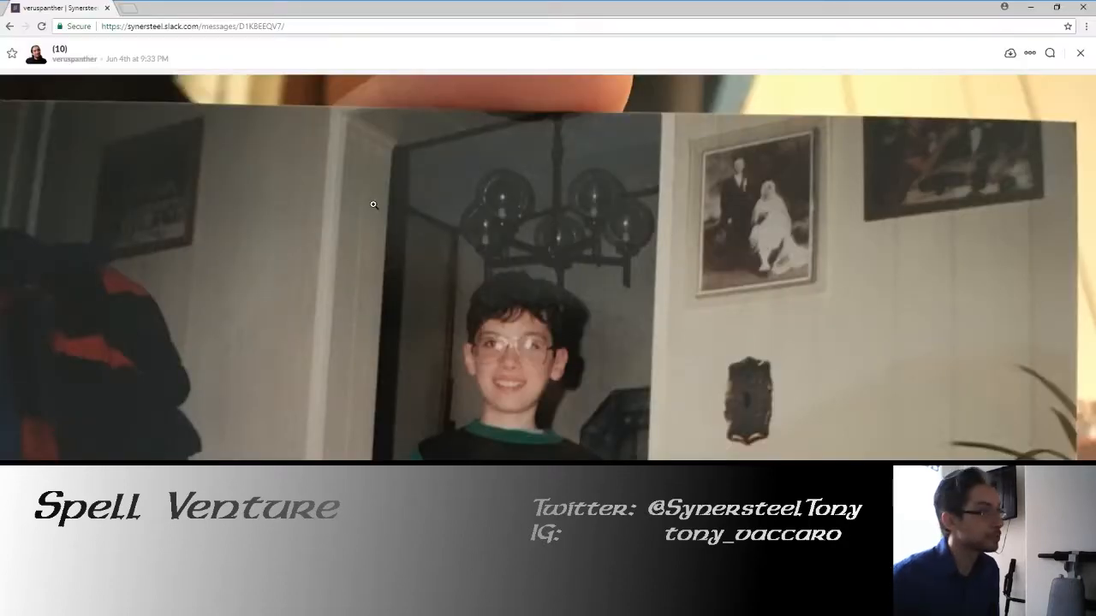
pyautogui.click(1030, 9)
pyautogui.moveTo(393, 215)
pyautogui.mouseDown(button='middle')
pyautogui.moveTo(411, 224)
pyautogui.moveTo(400, 233)
pyautogui.moveTo(387, 193)
pyautogui.moveTo(393, 209)
pyautogui.moveTo(364, 223)
pyautogui.moveTo(373, 198)
pyautogui.moveTo(342, 238)
pyautogui.moveTo(355, 220)
pyautogui.moveTo(371, 275)
pyautogui.moveTo(343, 280)
pyautogui.mouseUp(button='middle')
pyautogui.press('KP_1')
pyautogui.press('z')
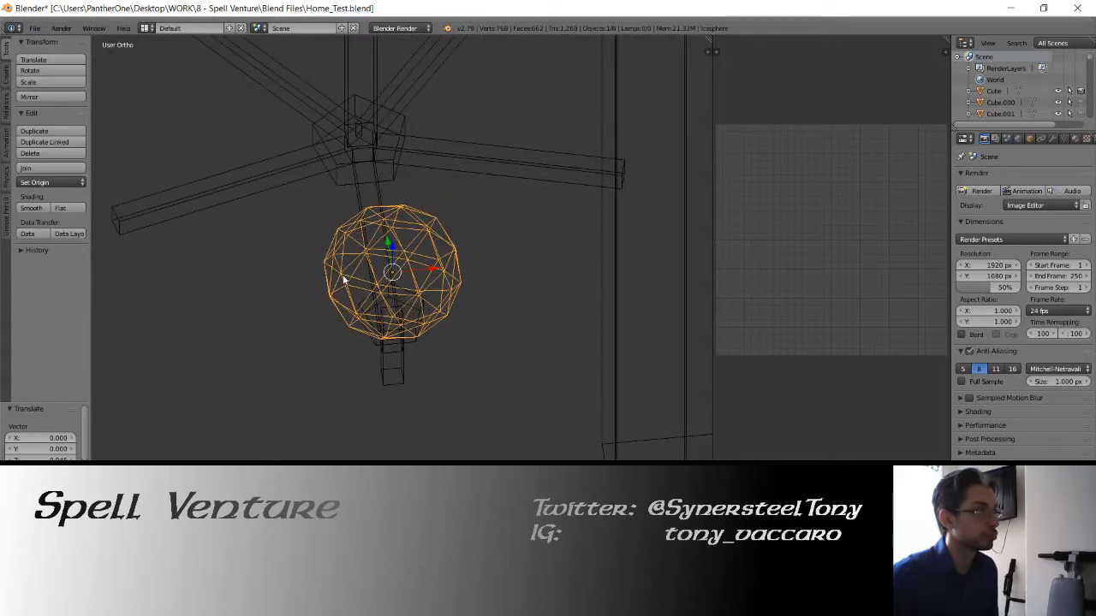
pyautogui.press('z')
pyautogui.scroll(-10, 342, 274)
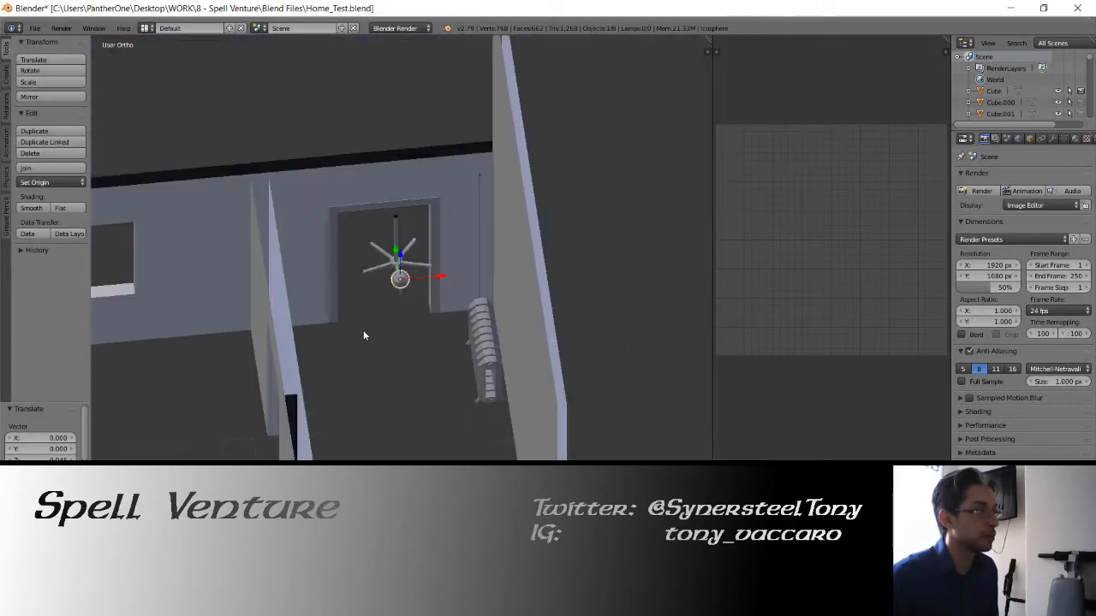
# Try adding a UV sphere at the world origin as an alternative lamp globe, then undo it
pyautogui.hotkey('shift', 'a')
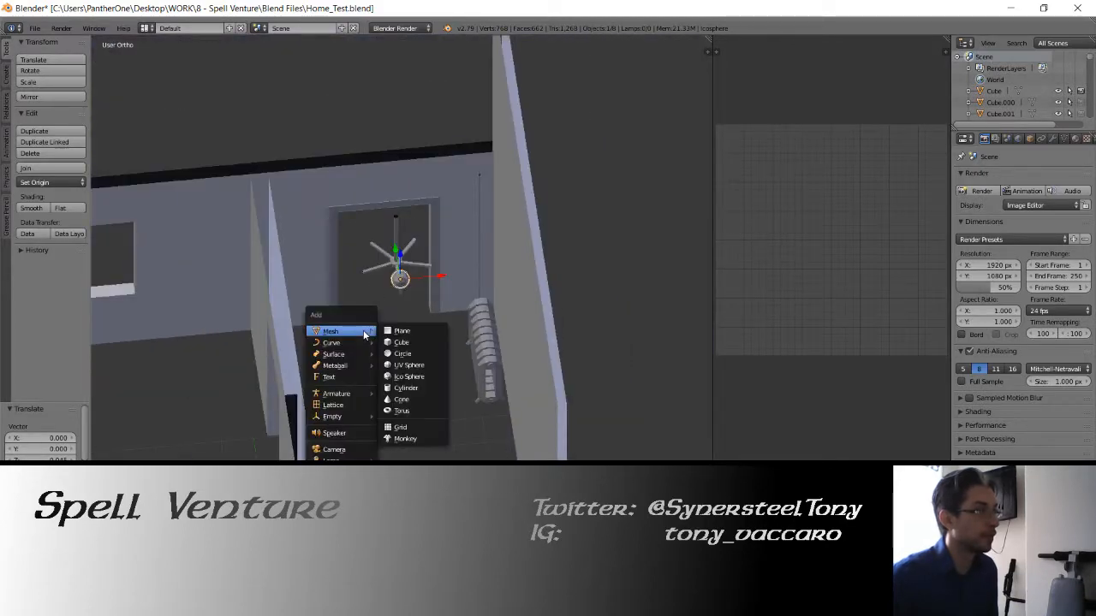
pyautogui.click(407, 365)
pyautogui.moveTo(378, 379); pyautogui.dragTo(408, 135, button='middle')
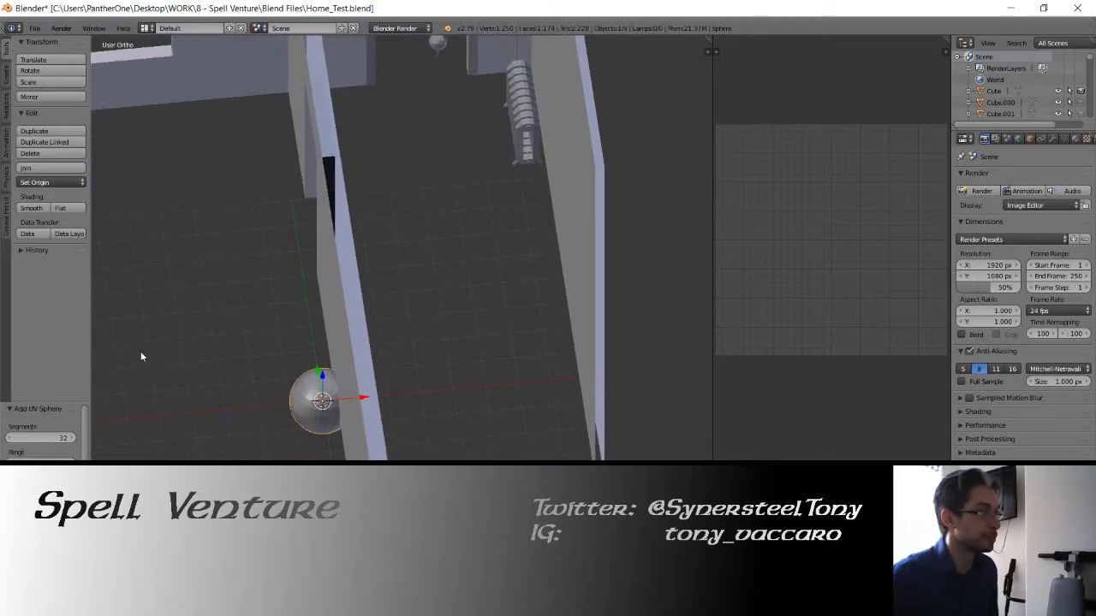
pyautogui.press('Tab')
pyautogui.press('Tab')
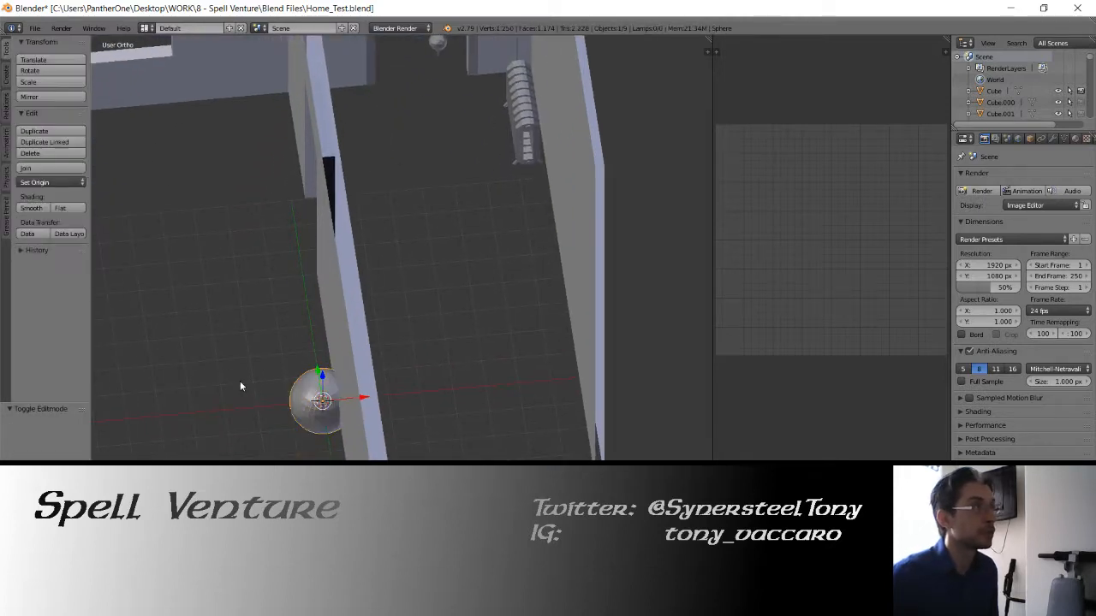
pyautogui.hotkey('ctrl', 'z')
pyautogui.hotkey('ctrl', 'z')
# Add a UV sphere at the world origin with 10 segments and a reduced ring count
pyautogui.keyDown('shift'); pyautogui.moveTo(290, 152); pyautogui.dragTo(293, 245, button='middle'); pyautogui.keyUp('shift')
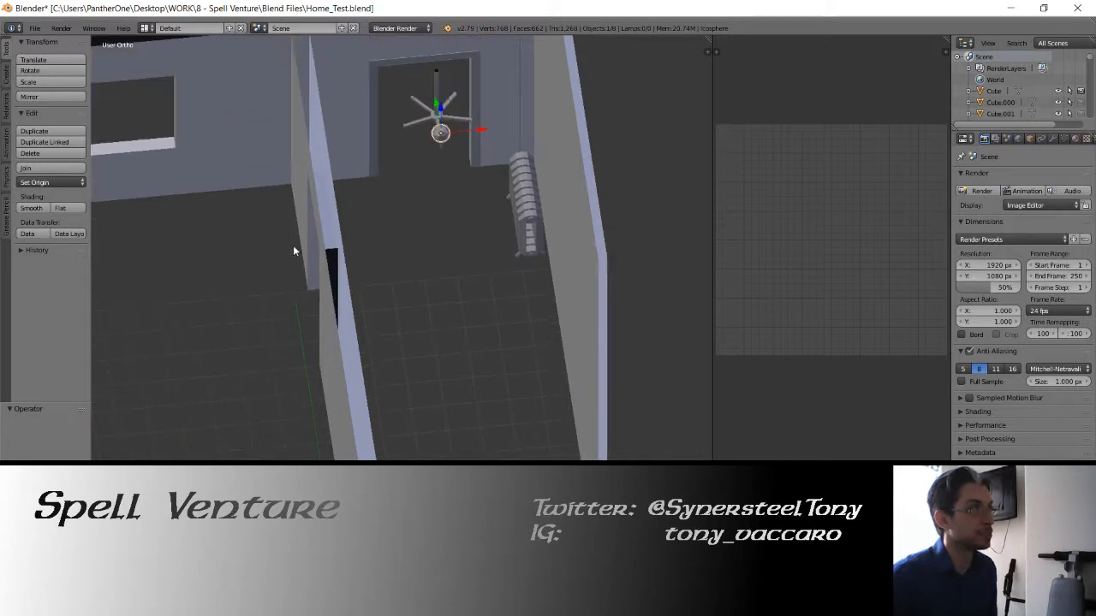
pyautogui.press('Tab')
pyautogui.press('Tab')
pyautogui.press('a')
pyautogui.keyDown('shift'); pyautogui.moveTo(285, 327); pyautogui.dragTo(297, 229, button='middle'); pyautogui.keyUp('shift')
pyautogui.hotkey('shift', 'a')
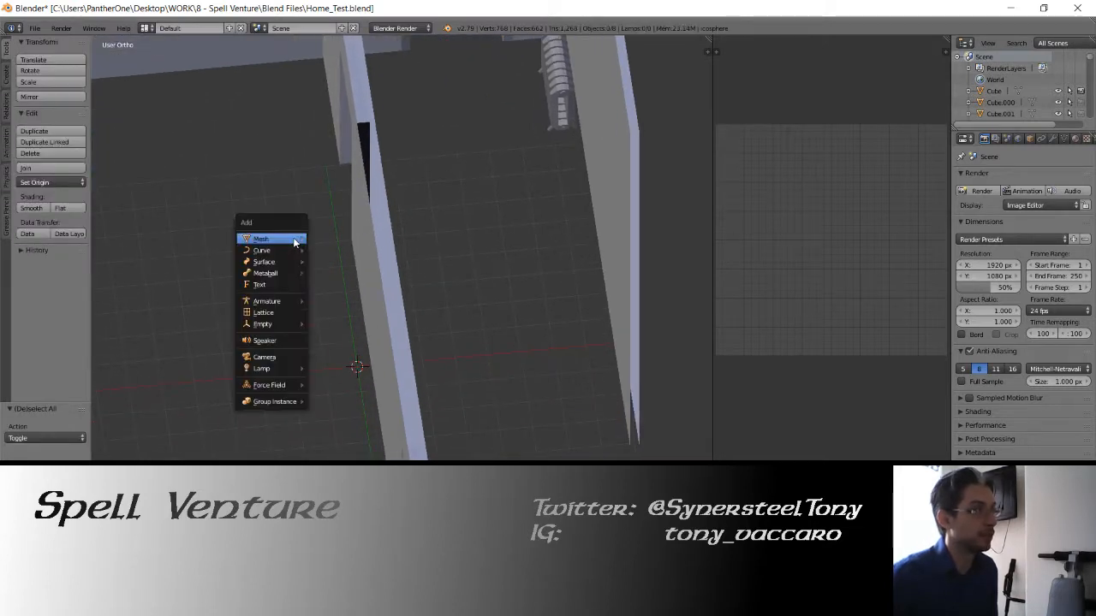
pyautogui.moveTo(265, 238)
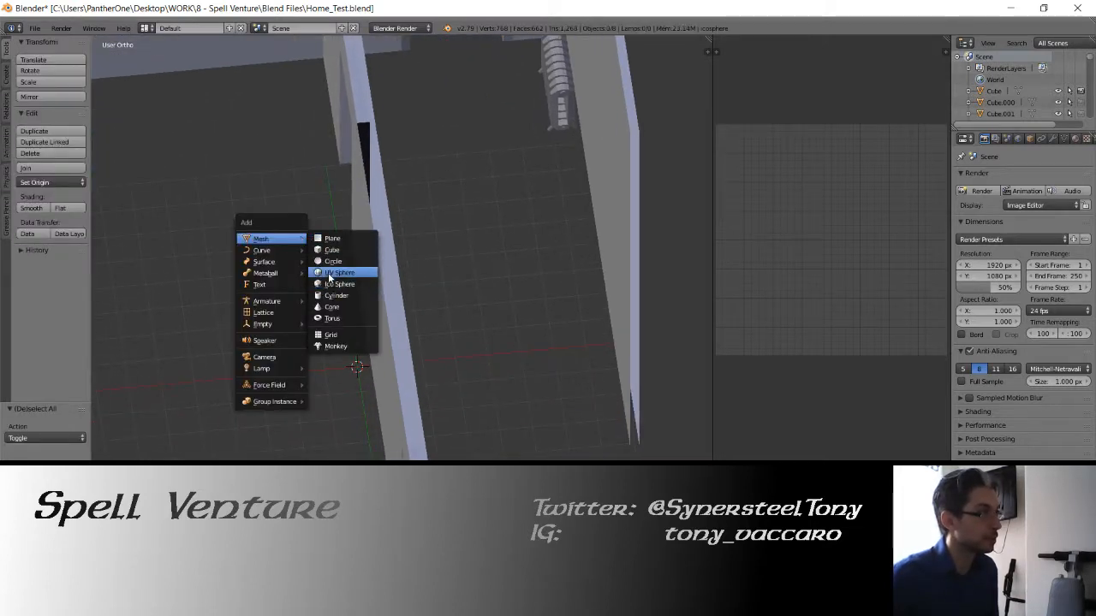
pyautogui.click(331, 272)
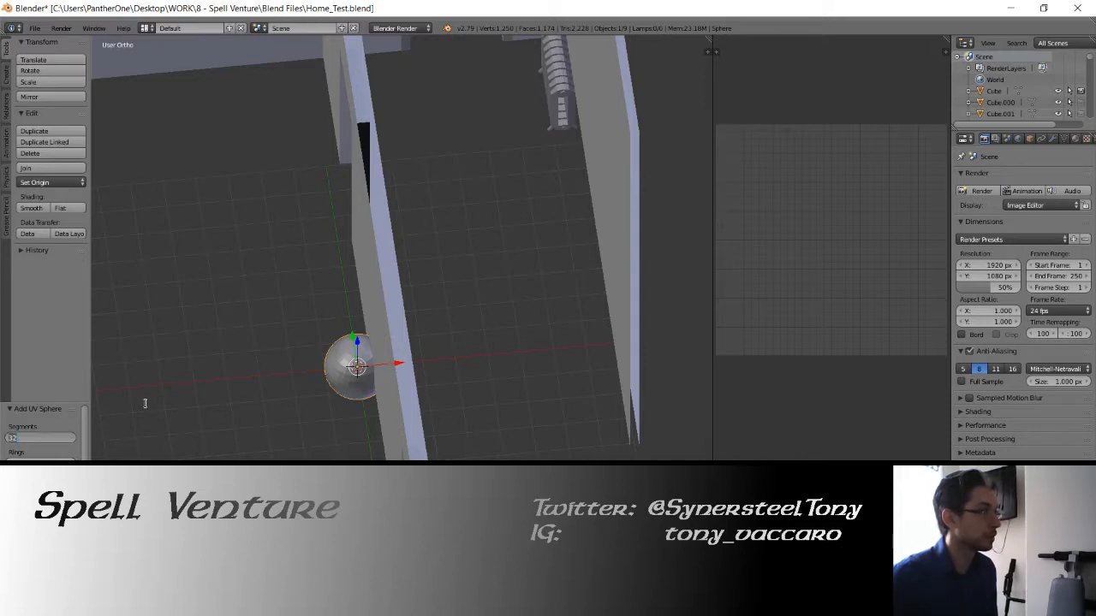
pyautogui.press('Return')
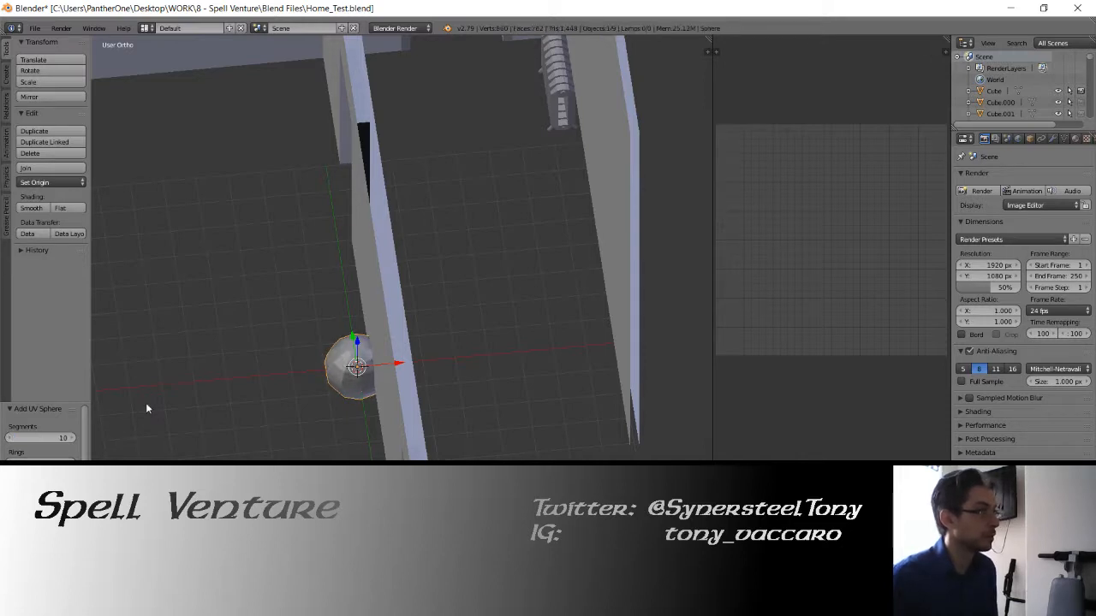
# Move the UV sphere 4 units along X and 9 along Y, and centre it over the ico sphere in wireframe top view
pyautogui.press('Tab')
pyautogui.press('Tab')
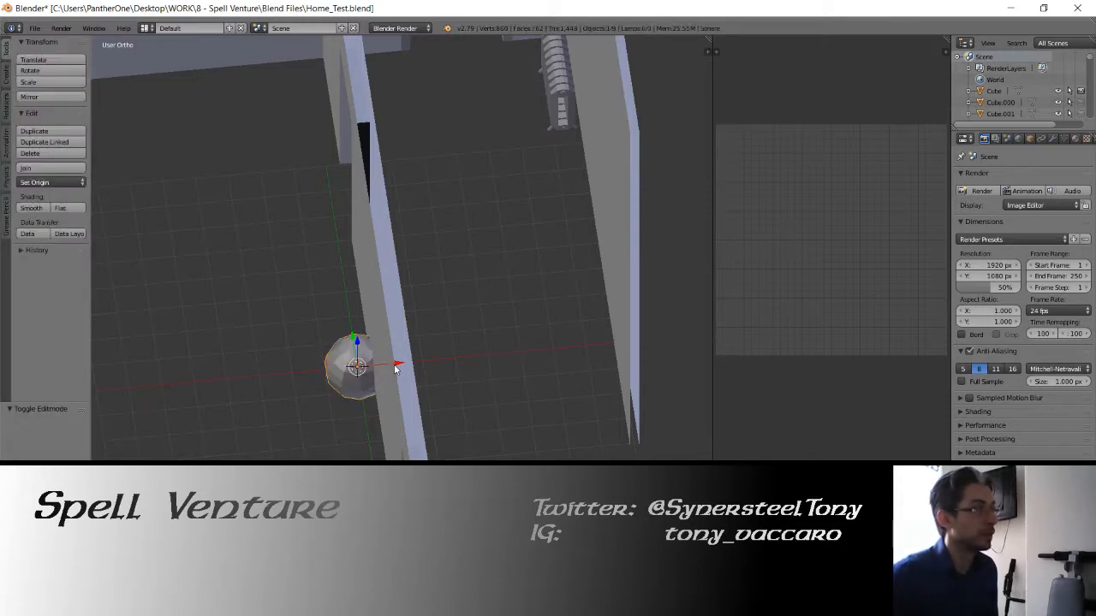
pyautogui.moveTo(397, 365); pyautogui.dragTo(540, 362)
pyautogui.press('KP_7')
pyautogui.press('z')
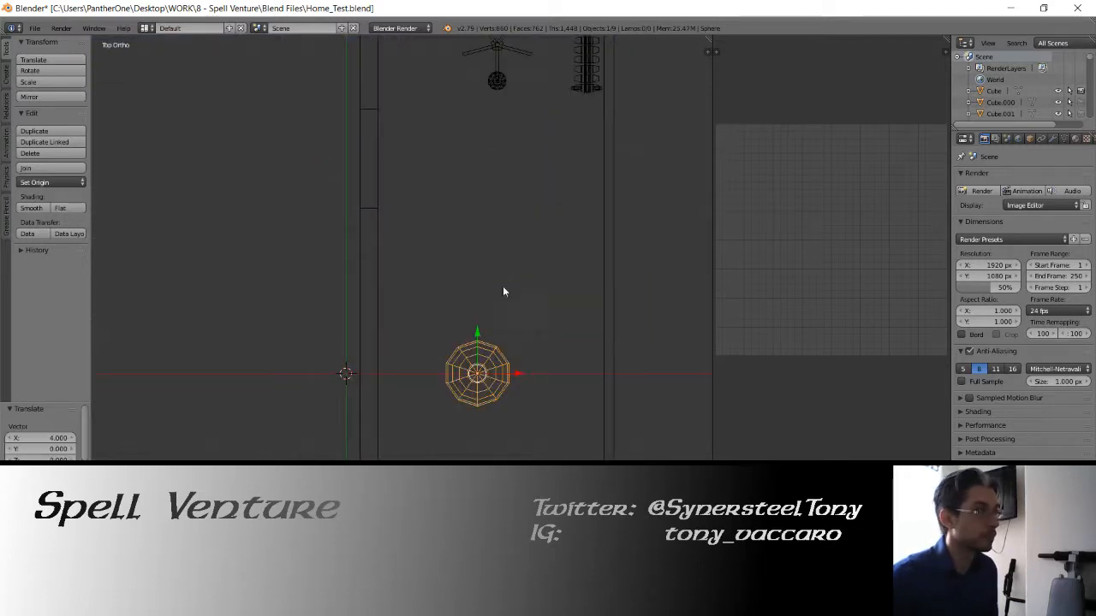
pyautogui.keyDown('shift'); pyautogui.moveTo(502, 286); pyautogui.dragTo(442, 374, button='middle'); pyautogui.keyUp('shift')
pyautogui.moveTo(427, 404); pyautogui.dragTo(455, 113)
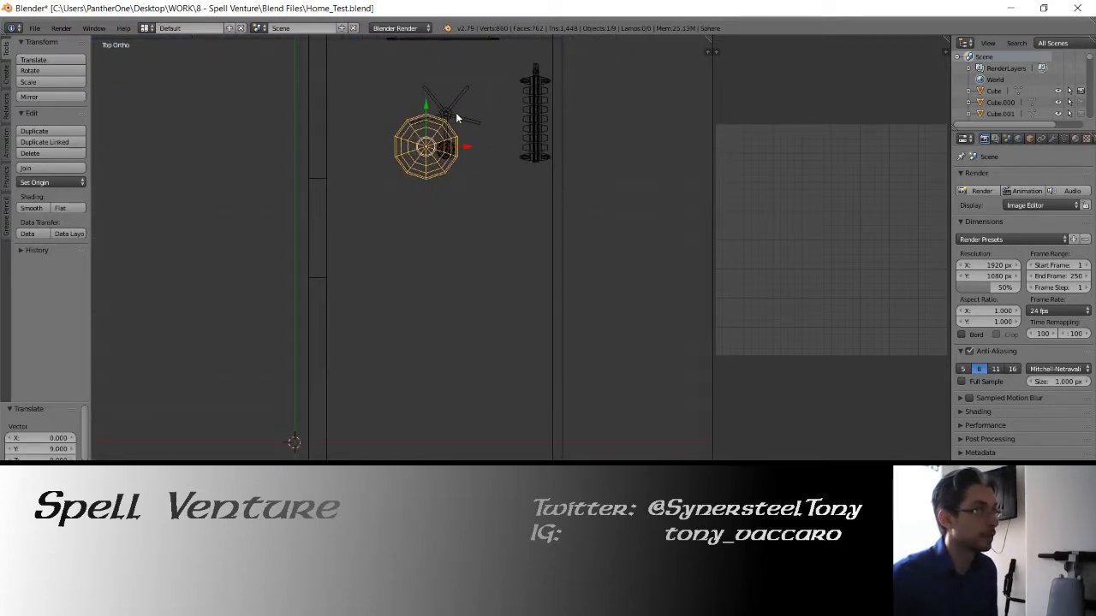
pyautogui.press('KP_Decimal')
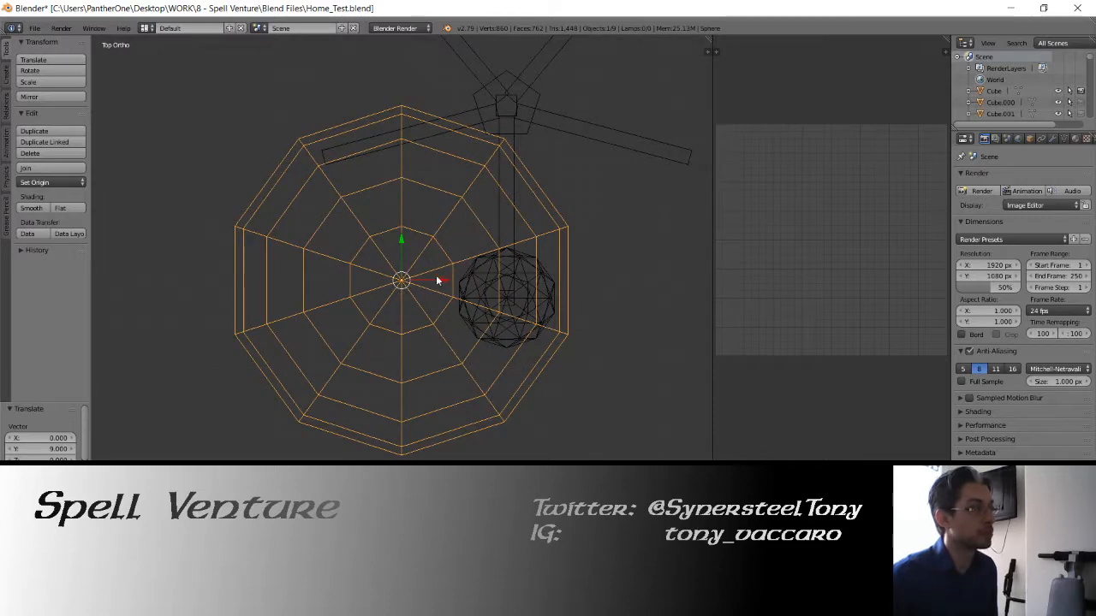
pyautogui.moveTo(442, 276); pyautogui.dragTo(552, 272)
pyautogui.moveTo(507, 234); pyautogui.dragTo(512, 249)
# Scale the UV sphere by 0.5, halve its Z scale, scale it by 0.5 and 1.1, and double its Z scale
pyautogui.write('s.5')
pyautogui.press('Return')
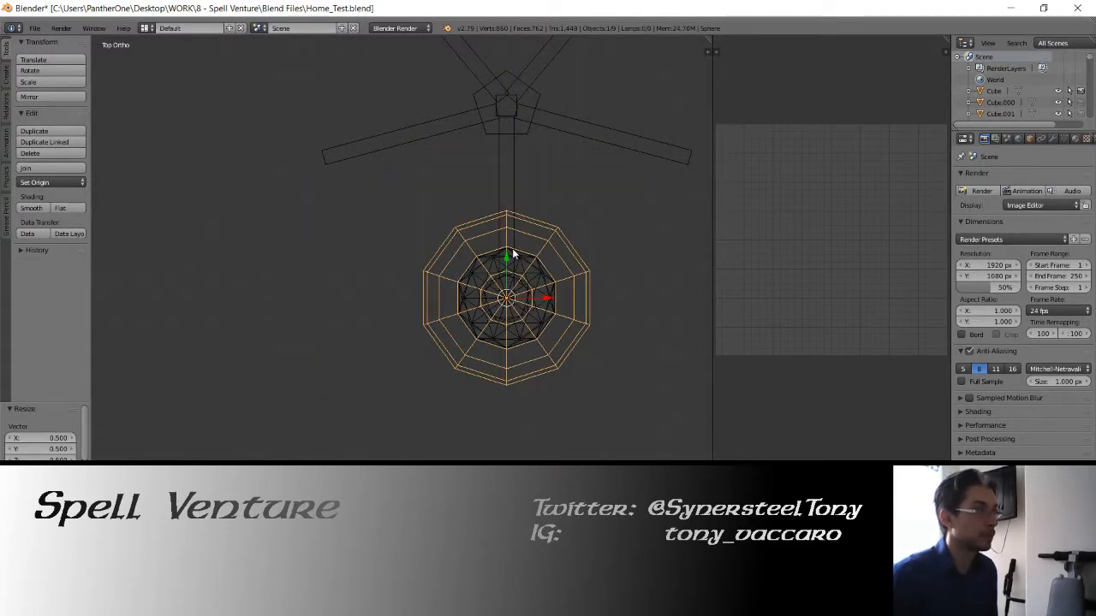
pyautogui.write('z.5')
pyautogui.press('Return')
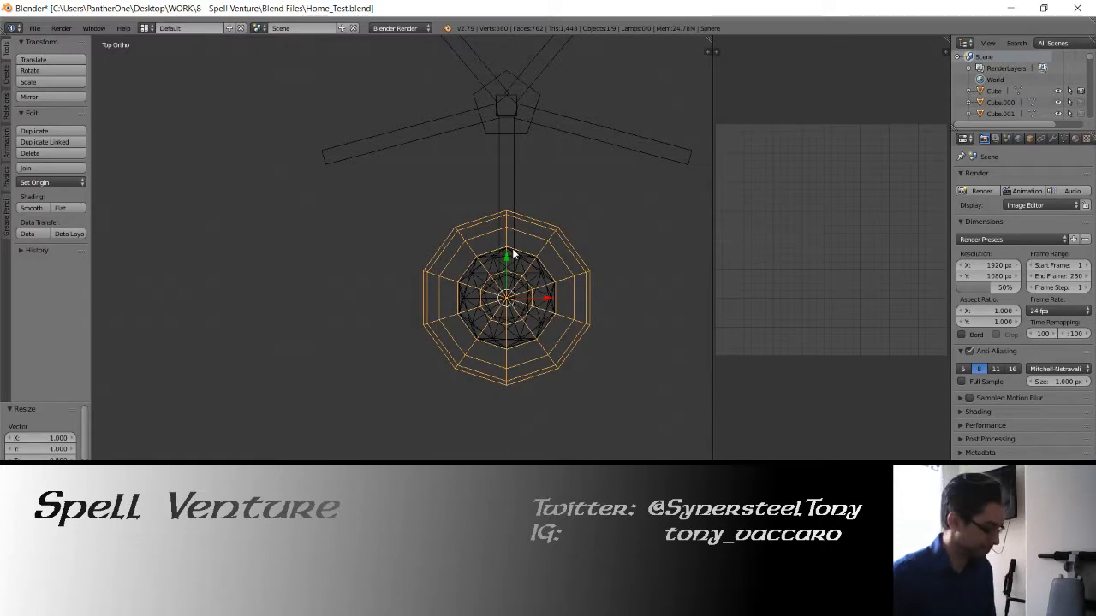
pyautogui.write('s.5')
pyautogui.press('Return')
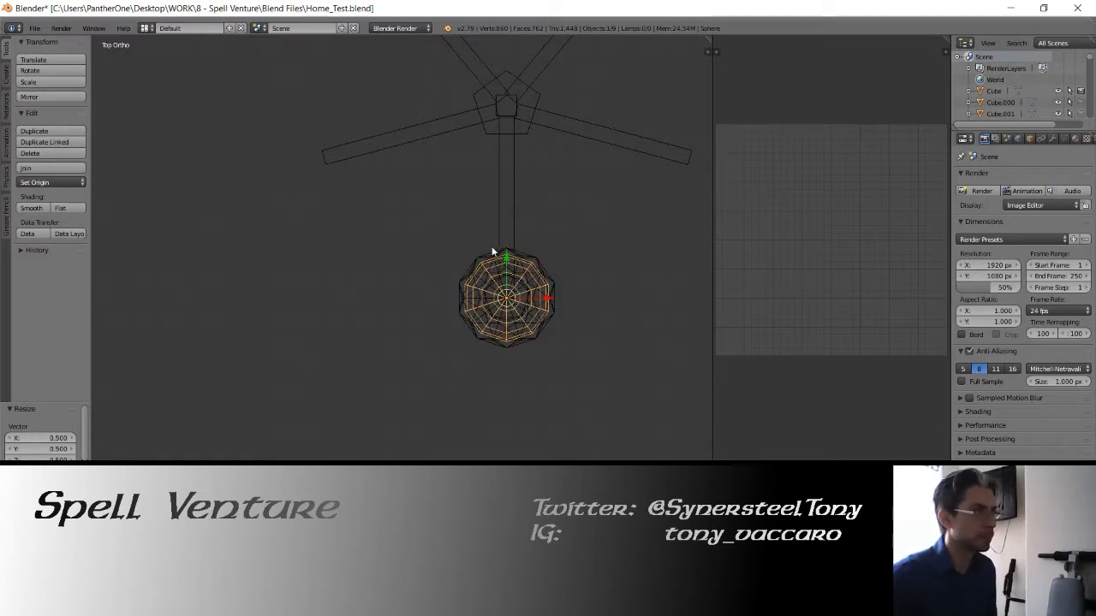
pyautogui.write('s1.1')
pyautogui.press('Return')
pyautogui.press('KP_1')
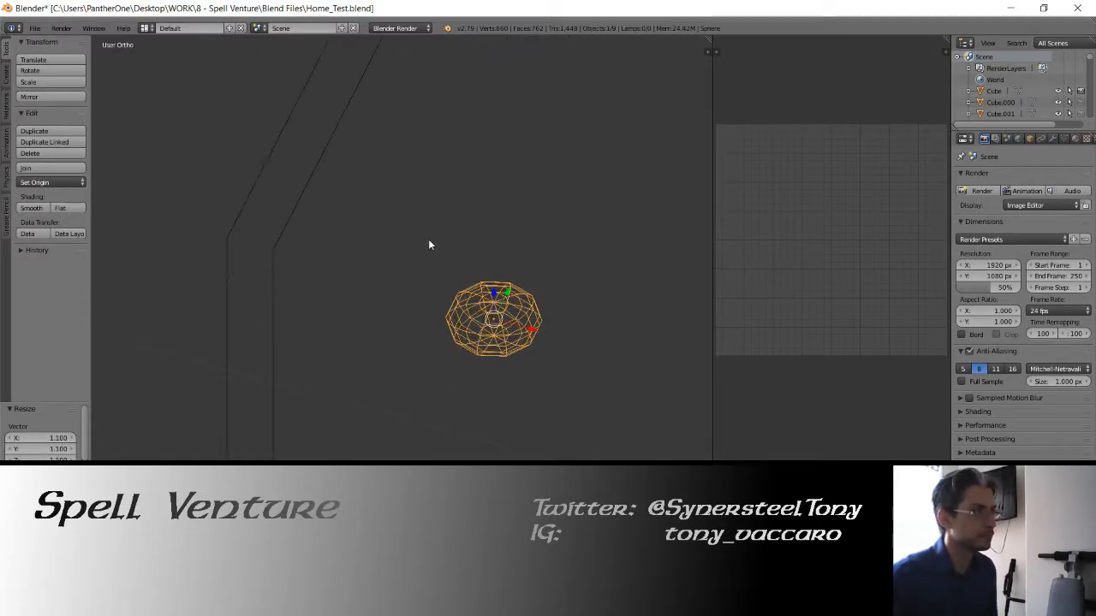
pyautogui.write('sz2')
pyautogui.press('Return')
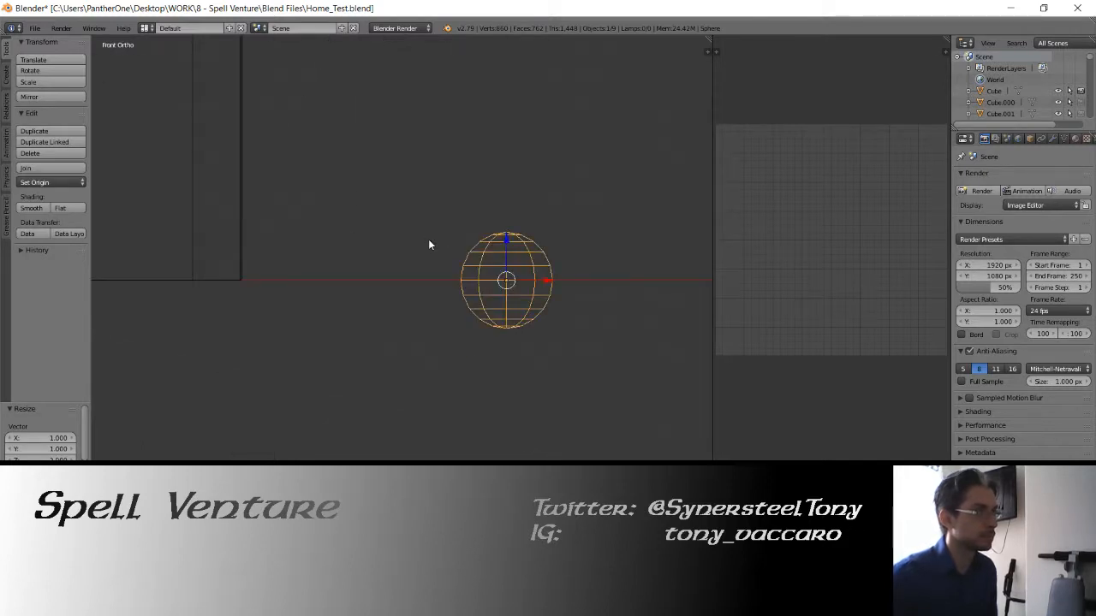
# Raise the UV sphere along Z onto the lamp holder in front view, adjusting its Z scale and height to seat it
pyautogui.scroll(-4, 449, 239)
pyautogui.keyDown('shift'); pyautogui.moveTo(450, 171); pyautogui.dragTo(397, 373, button='middle'); pyautogui.keyUp('shift')
pyautogui.moveTo(398, 435); pyautogui.dragTo(433, 84)
pyautogui.keyDown('shift'); pyautogui.moveTo(430, 116); pyautogui.dragTo(442, 360, button='middle'); pyautogui.keyUp('shift')
pyautogui.moveTo(406, 343); pyautogui.dragTo(416, 200)
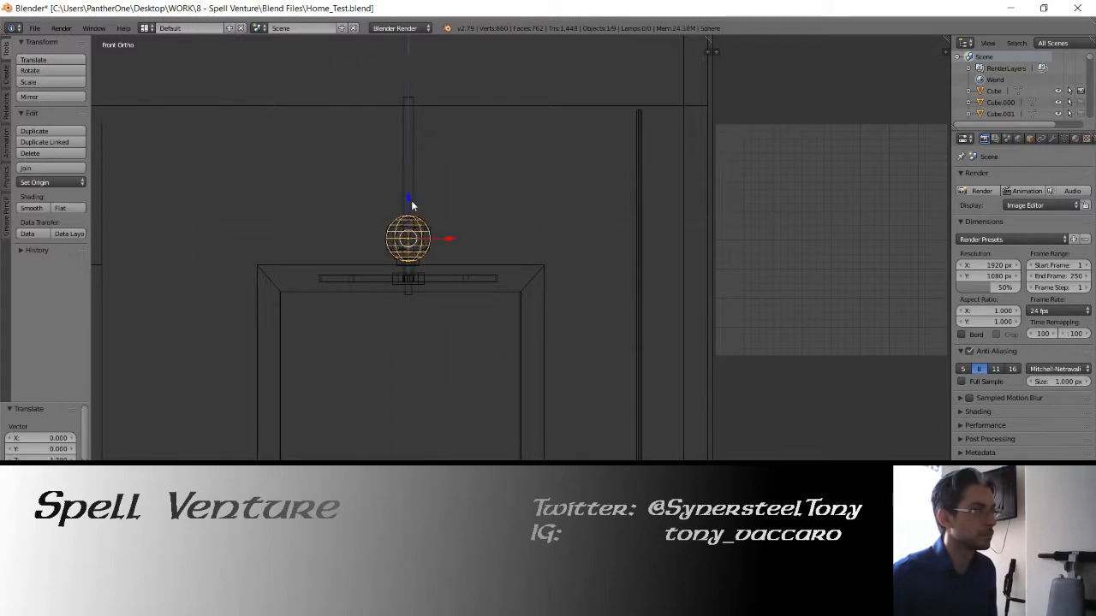
pyautogui.scroll(4, 367, 202)
pyautogui.keyDown('shift'); pyautogui.moveTo(367, 203); pyautogui.dragTo(353, 275, button='middle'); pyautogui.keyUp('shift')
pyautogui.press('s')
pyautogui.press('z')
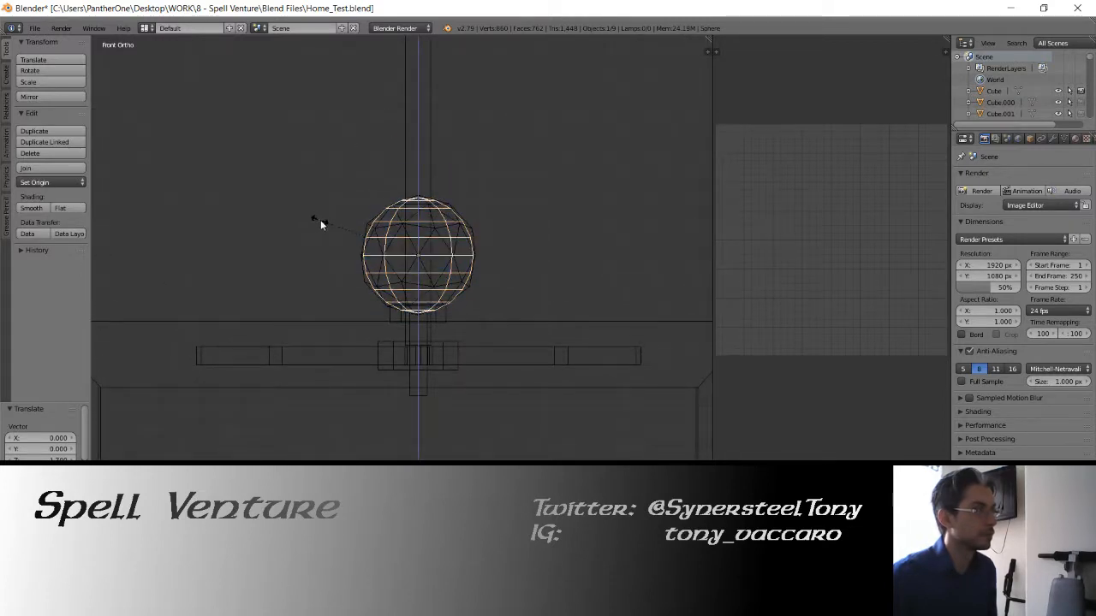
pyautogui.keyDown('ctrl'); pyautogui.click(333, 221); pyautogui.keyUp('ctrl')
pyautogui.keyDown('shift'); pyautogui.moveTo(404, 244); pyautogui.dragTo(398, 275, button='middle'); pyautogui.keyUp('shift')
pyautogui.scroll(2, 396, 273)
pyautogui.moveTo(414, 239); pyautogui.dragTo(422, 260)
pyautogui.moveTo(422, 260); pyautogui.dragTo(496, 296, button='middle')
# Delete the old ico sphere from the lamp holder
pyautogui.press('z')
pyautogui.rightClick(418, 222)
pyautogui.press('x')
pyautogui.click(432, 240)
# Delete the vertex at the UV sphere's bottom pole to open its underside above the lamp holder
pyautogui.press('KP_5')
pyautogui.rightClick(383, 272)
pyautogui.press('Tab')
pyautogui.press('Tab')
pyautogui.press('Tab')
pyautogui.press('z')
pyautogui.press('a')
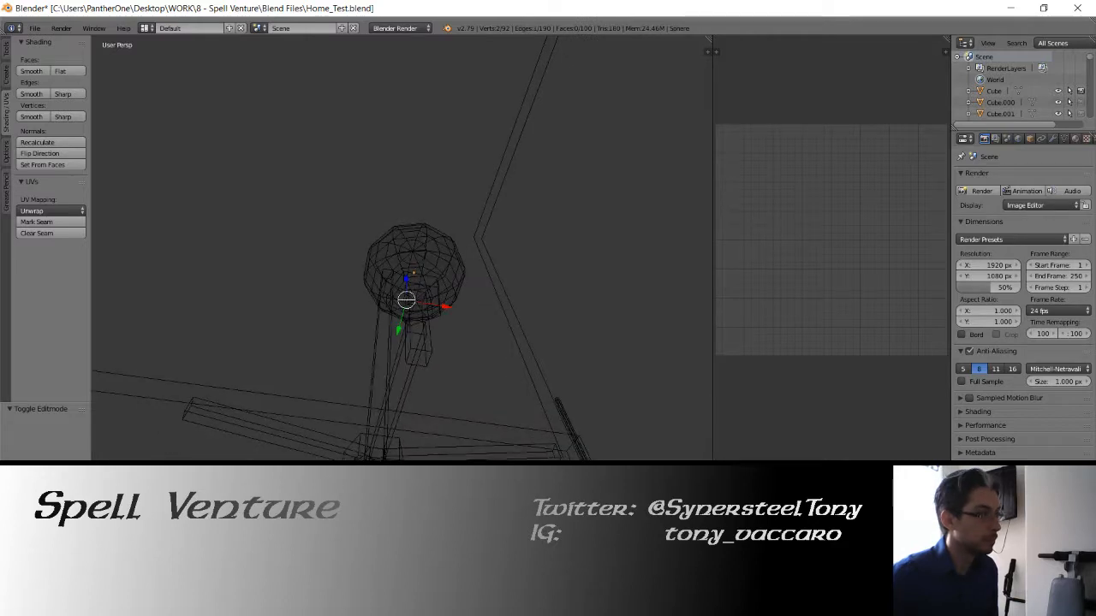
pyautogui.moveTo(382, 319); pyautogui.dragTo(370, 378, button='middle')
pyautogui.press('x')
pyautogui.click(365, 354)
pyautogui.press('z')
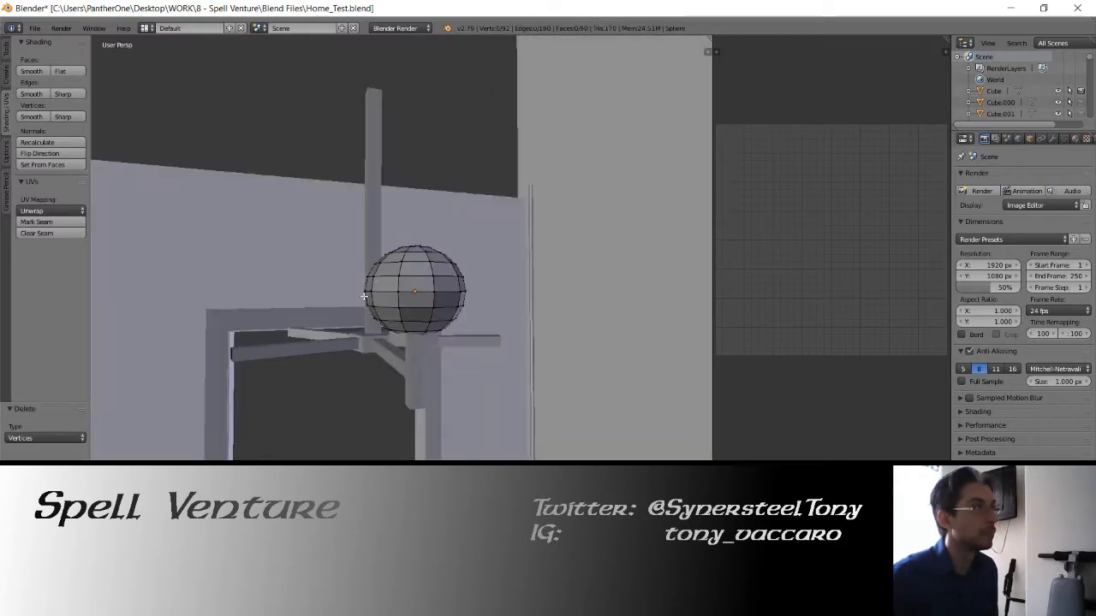
pyautogui.press('Tab')
# Enlarge the sphere by about 1.069 and about 1.162, raising it along Z to sit on top of the lamp holder
pyautogui.moveTo(382, 248)
pyautogui.mouseDown(button='middle')
pyautogui.moveTo(347, 294)
pyautogui.moveTo(299, 231)
pyautogui.moveTo(308, 208)
pyautogui.moveTo(365, 232)
pyautogui.moveTo(380, 279)
pyautogui.moveTo(420, 272)
pyautogui.moveTo(436, 245)
pyautogui.mouseUp(button='middle')
pyautogui.scroll(4, 439, 268)
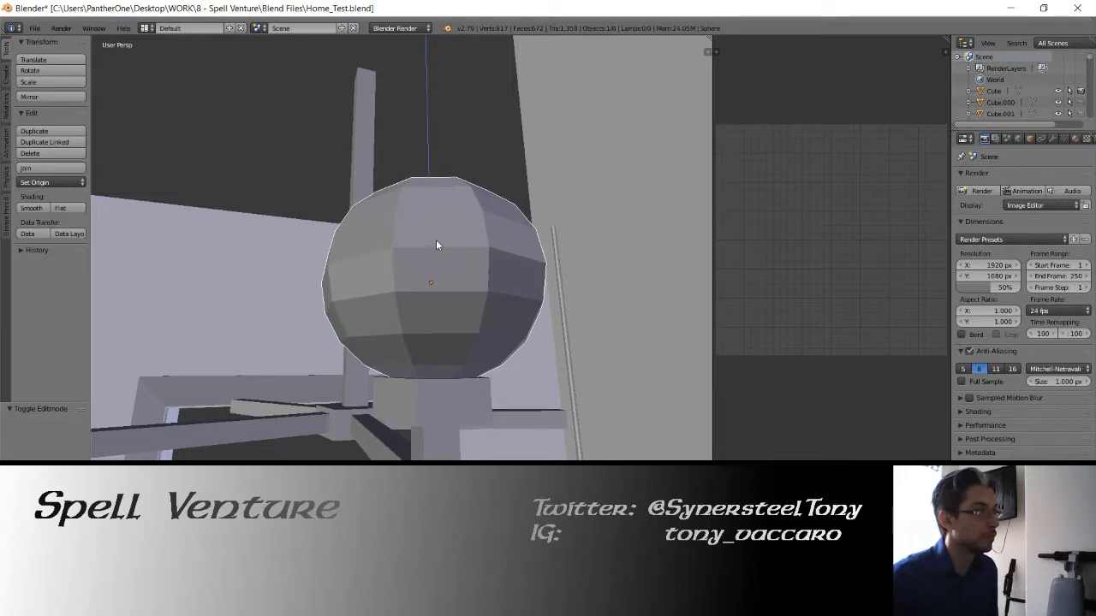
pyautogui.click(435, 245)
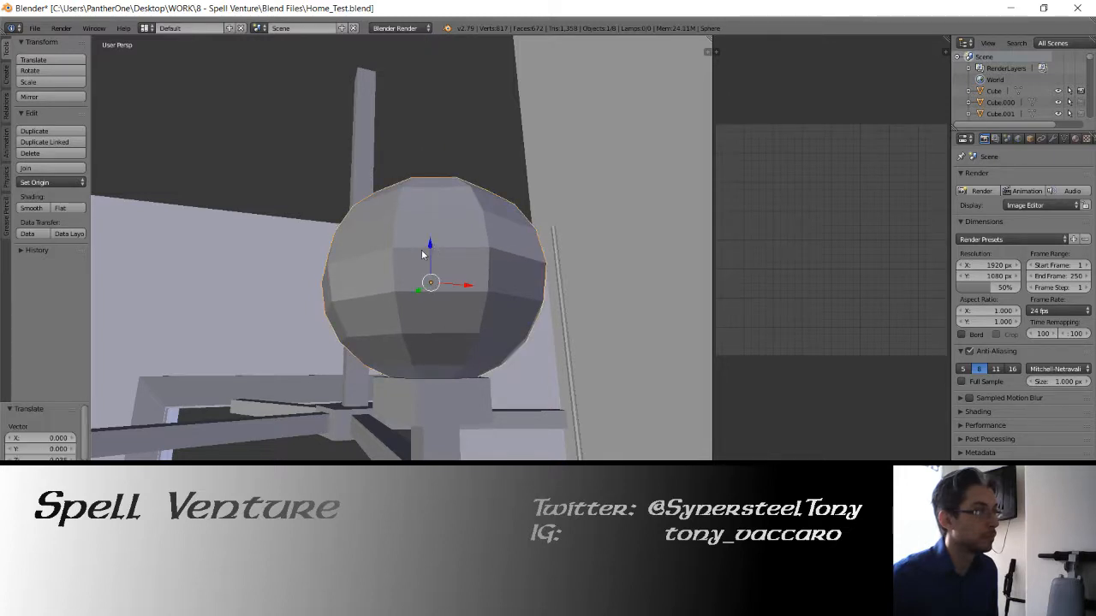
pyautogui.press('s')
pyautogui.click(340, 220)
pyautogui.press('g')
pyautogui.press('z')
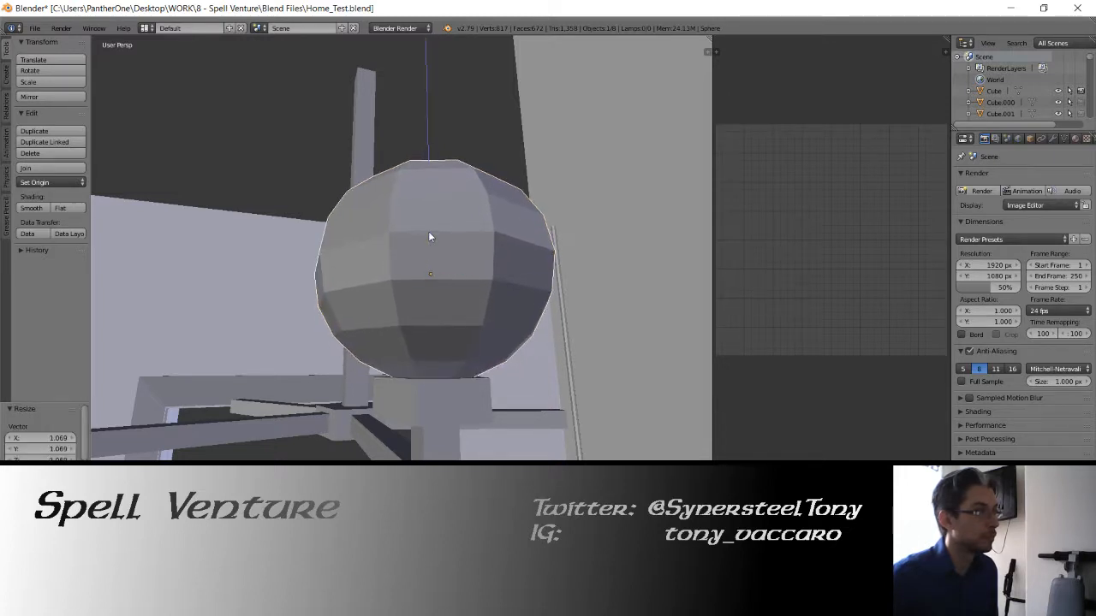
pyautogui.rightClick(429, 232)
pyautogui.press('s')
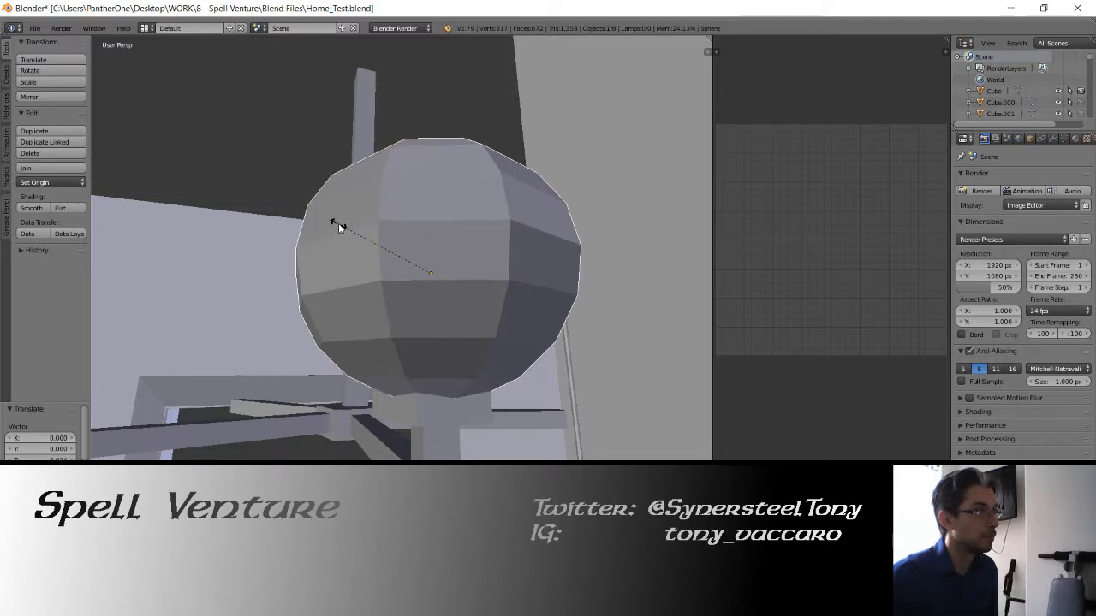
pyautogui.click(338, 224)
pyautogui.press('g')
pyautogui.press('z')
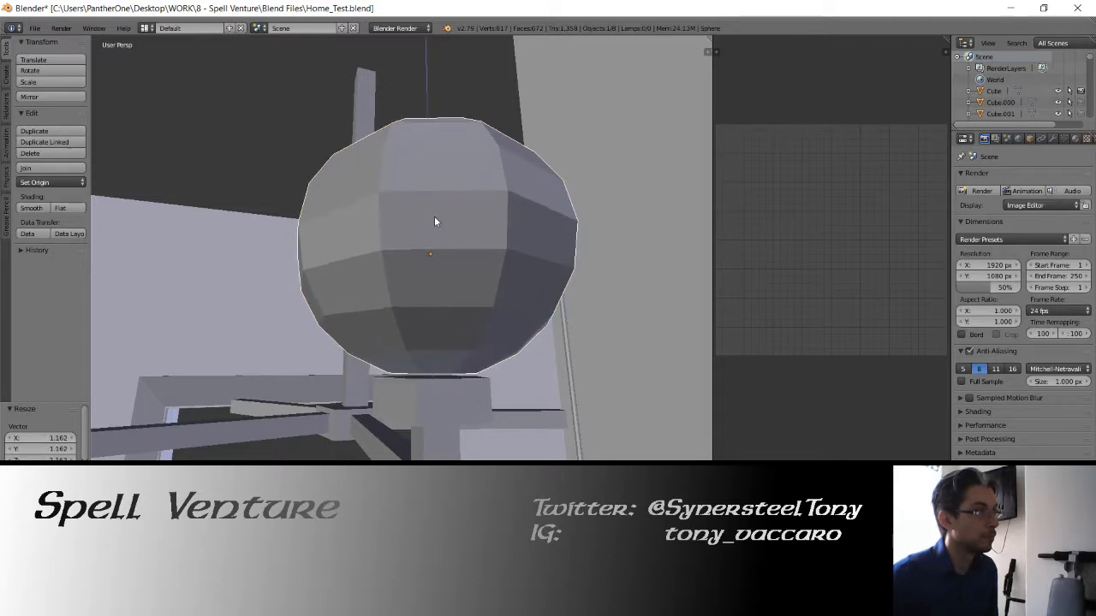
pyautogui.click(435, 224)
# Save over Home_Test.blend, compare the globe's size with the reference photo in the browser, and return to Blender
pyautogui.moveTo(435, 224); pyautogui.dragTo(411, 288, button='middle')
pyautogui.scroll(-5, 400, 322)
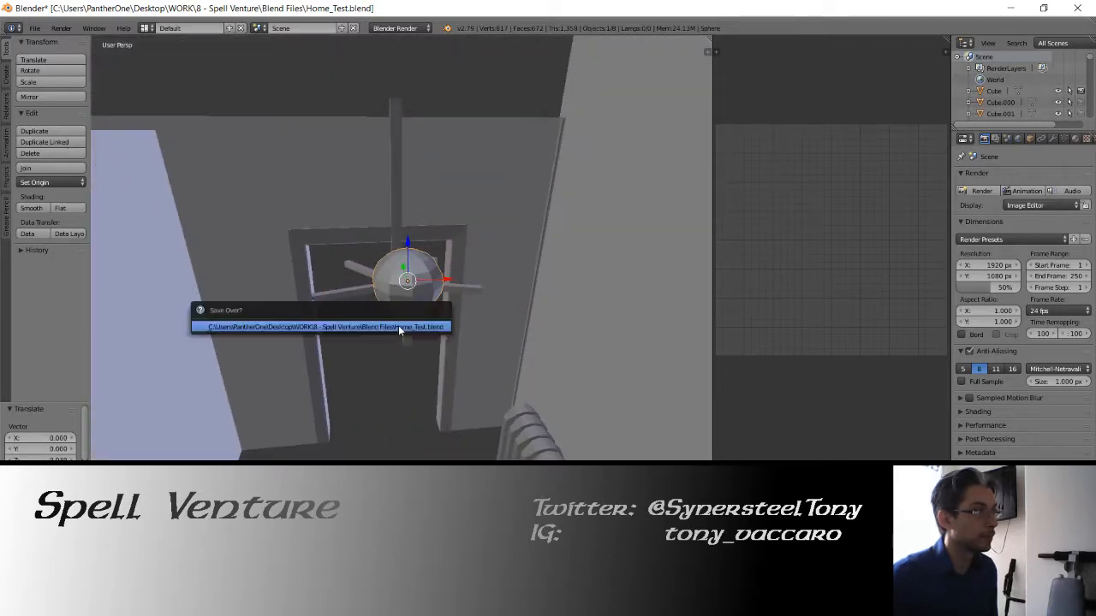
pyautogui.moveTo(398, 325); pyautogui.dragTo(245, 410, button='middle')
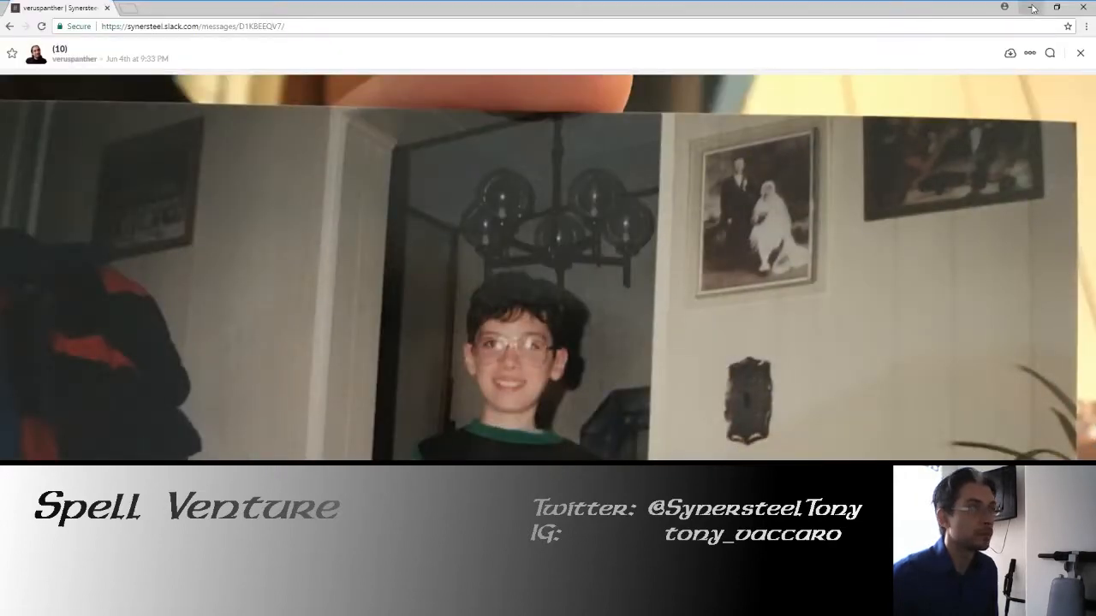
pyautogui.click(1033, 8)
# Scale the sphere down by about 0.888 and lower it along Z onto the lamp holder's cup
pyautogui.moveTo(385, 244); pyautogui.dragTo(291, 241, button='middle')
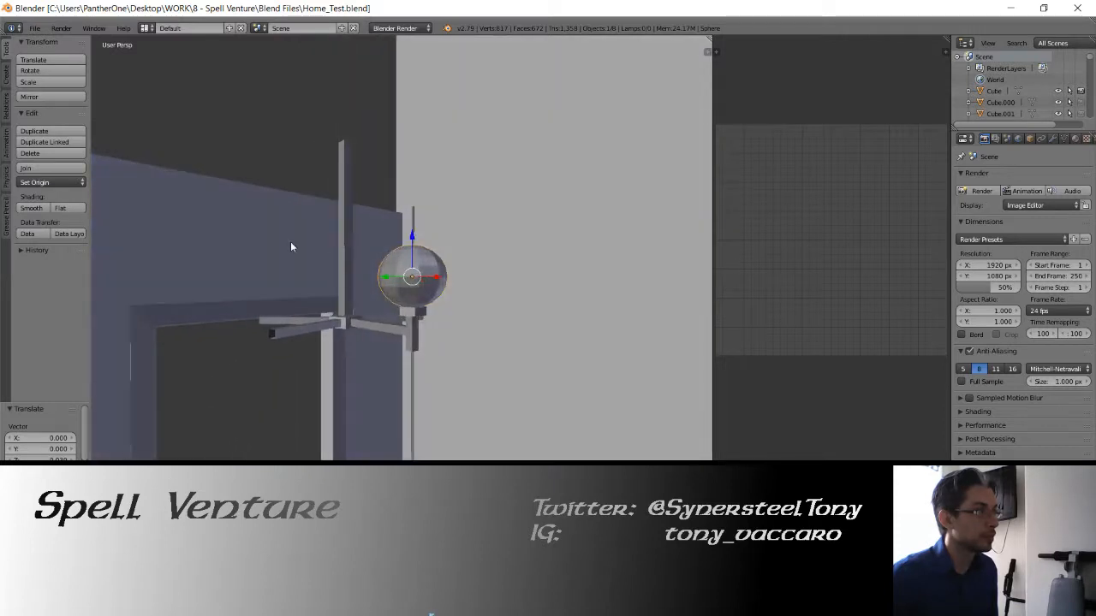
pyautogui.press('s')
pyautogui.click(305, 245)
pyautogui.press('KP_Decimal')
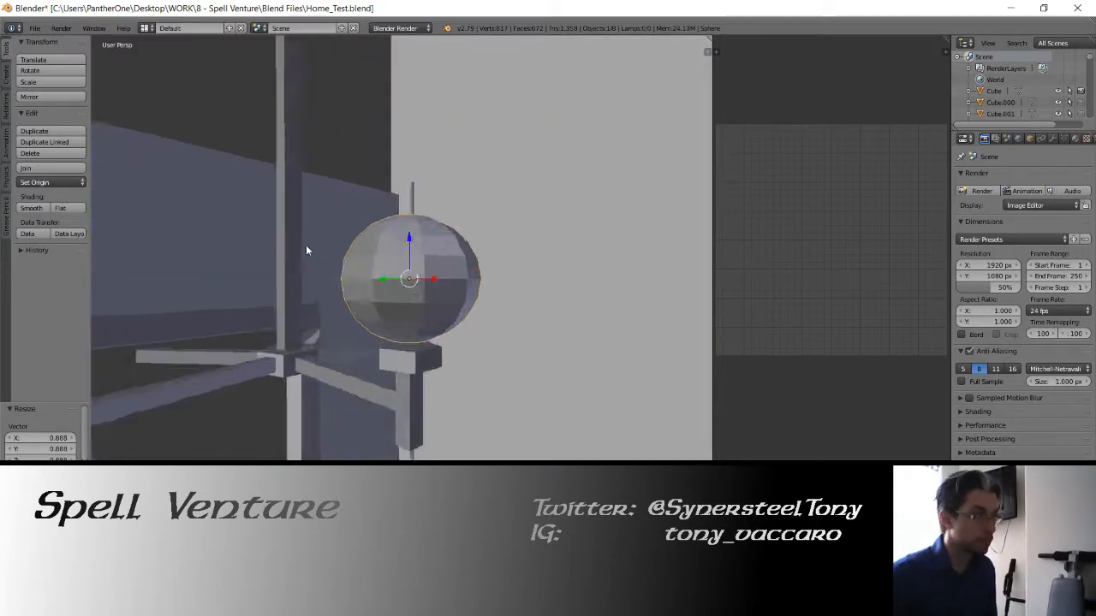
pyautogui.scroll(-3, 342, 242)
pyautogui.scroll(2, 393, 226)
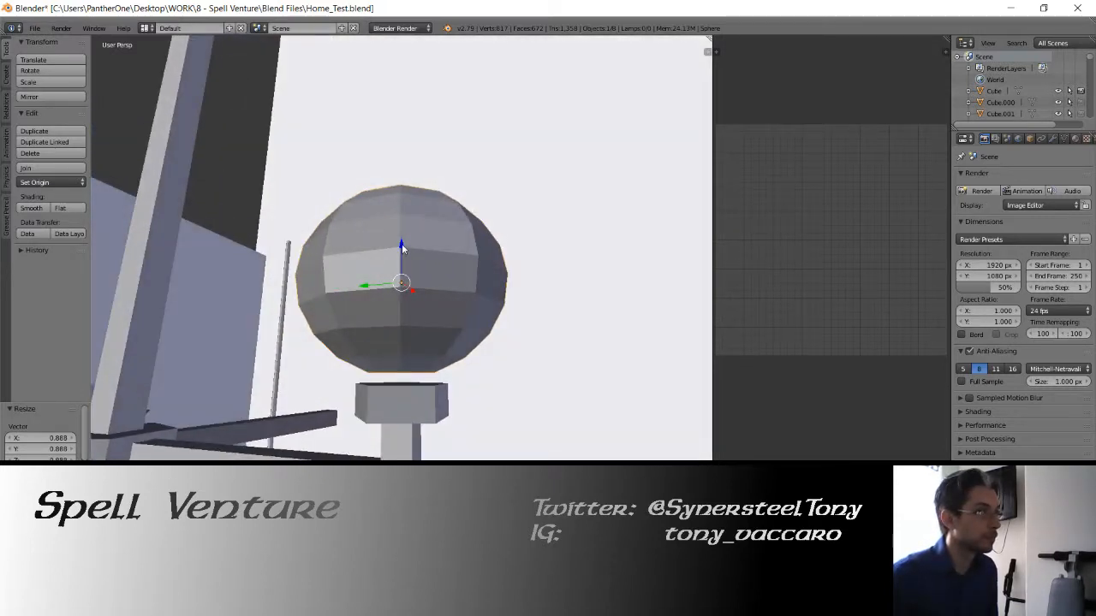
pyautogui.press('g')
pyautogui.press('z')
pyautogui.click(449, 337)
# Apply smooth shading to the lamp globe
pyautogui.moveTo(448, 337); pyautogui.dragTo(343, 358, button='middle')
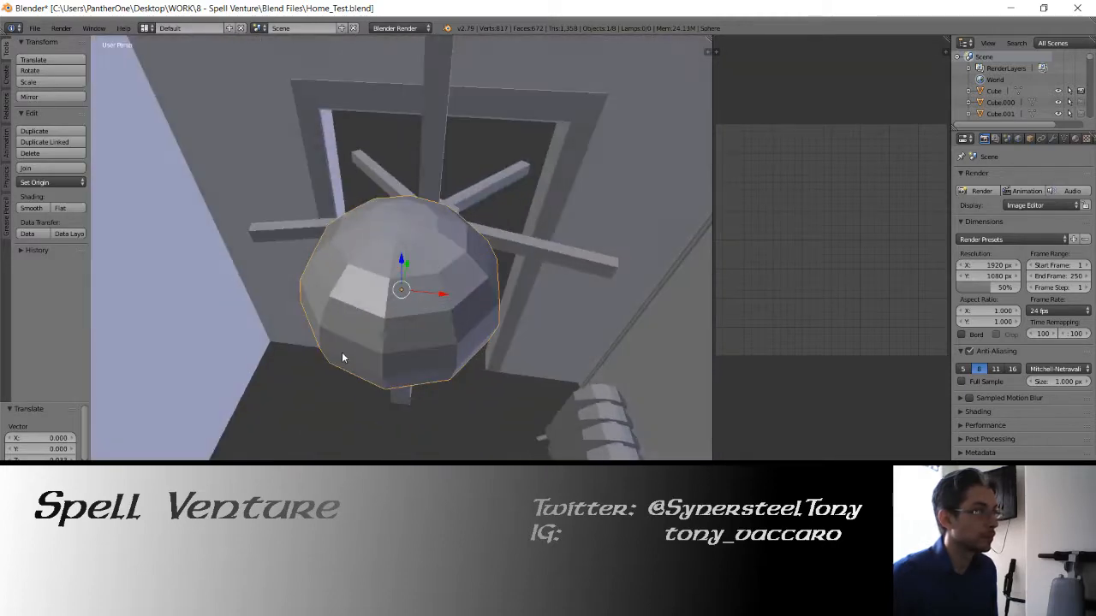
pyautogui.click(31, 208)
pyautogui.moveTo(445, 274)
pyautogui.mouseDown(button='middle')
pyautogui.moveTo(517, 235)
pyautogui.moveTo(463, 206)
pyautogui.moveTo(516, 215)
pyautogui.moveTo(377, 306)
pyautogui.mouseUp(button='middle')
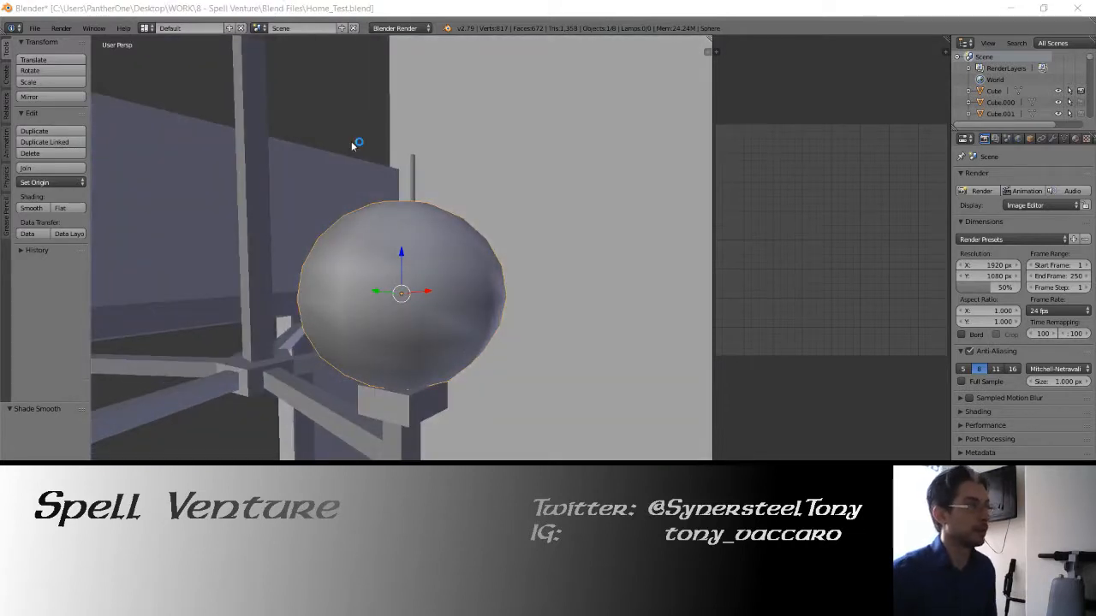
# Duplicate the lamp holder in wireframe view and move the copy up along Z above the globe
pyautogui.moveTo(410, 228)
pyautogui.mouseDown(button='middle')
pyautogui.moveTo(428, 252)
pyautogui.moveTo(377, 238)
pyautogui.moveTo(411, 247)
pyautogui.moveTo(372, 261)
pyautogui.moveTo(385, 259)
pyautogui.moveTo(360, 288)
pyautogui.moveTo(342, 282)
pyautogui.moveTo(415, 349)
pyautogui.mouseUp(button='middle')
pyautogui.scroll(-4, 372, 261)
pyautogui.press('z')
pyautogui.press('a')
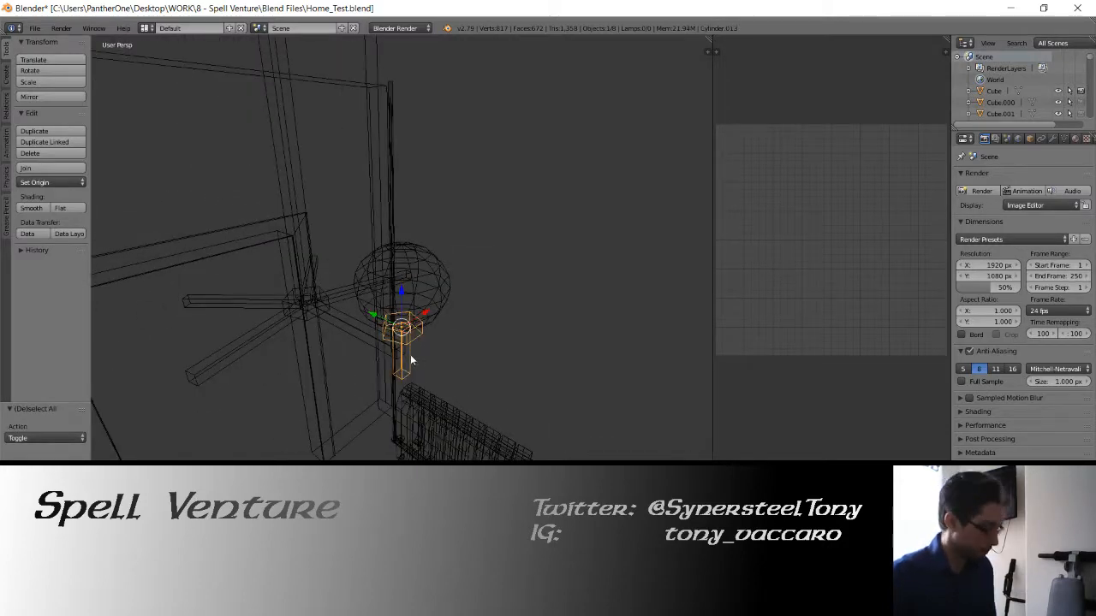
pyautogui.hotkey('shift', 'd')
pyautogui.press('z')
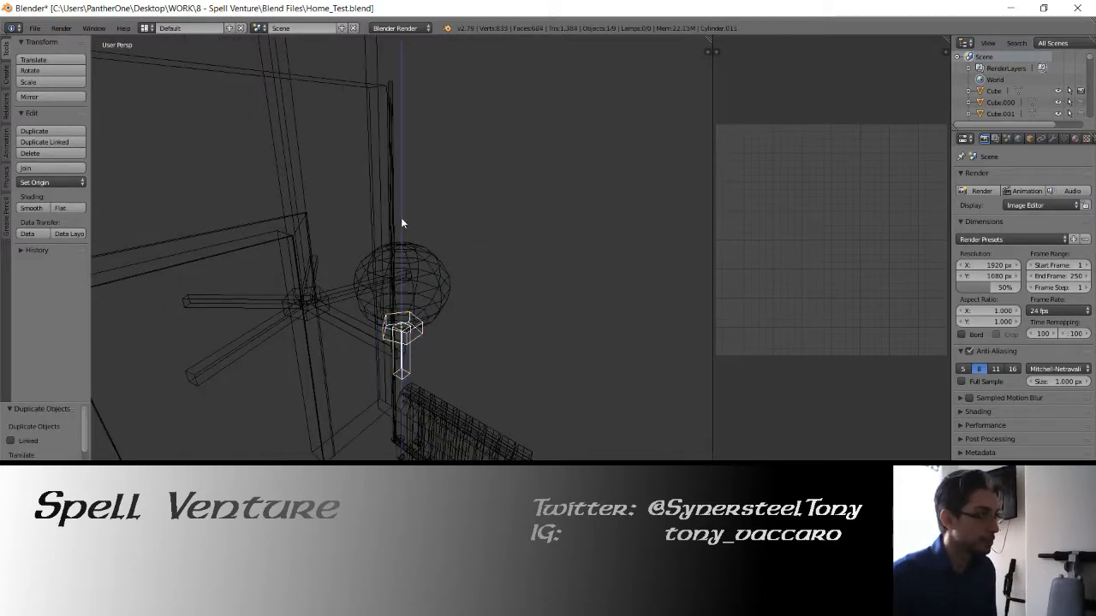
pyautogui.click(404, 194)
# Delete the pentagonal cup from the duplicated lamp holder's mesh, keeping only its square stem
pyautogui.press('Tab')
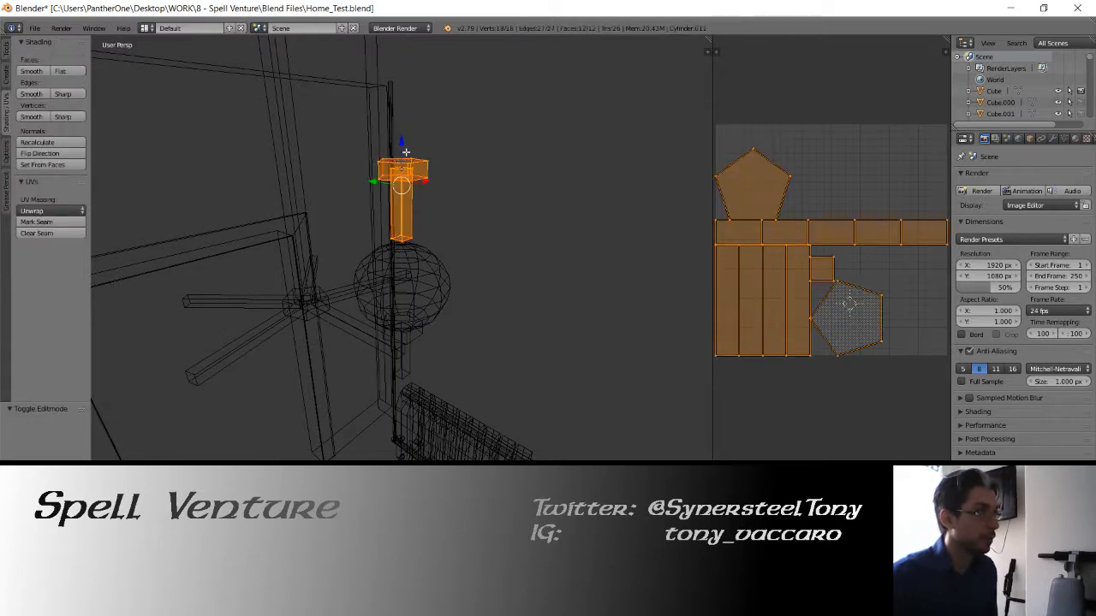
pyautogui.moveTo(406, 152); pyautogui.dragTo(351, 248, button='middle')
pyautogui.scroll(4, 342, 251)
pyautogui.rightClick(343, 254)
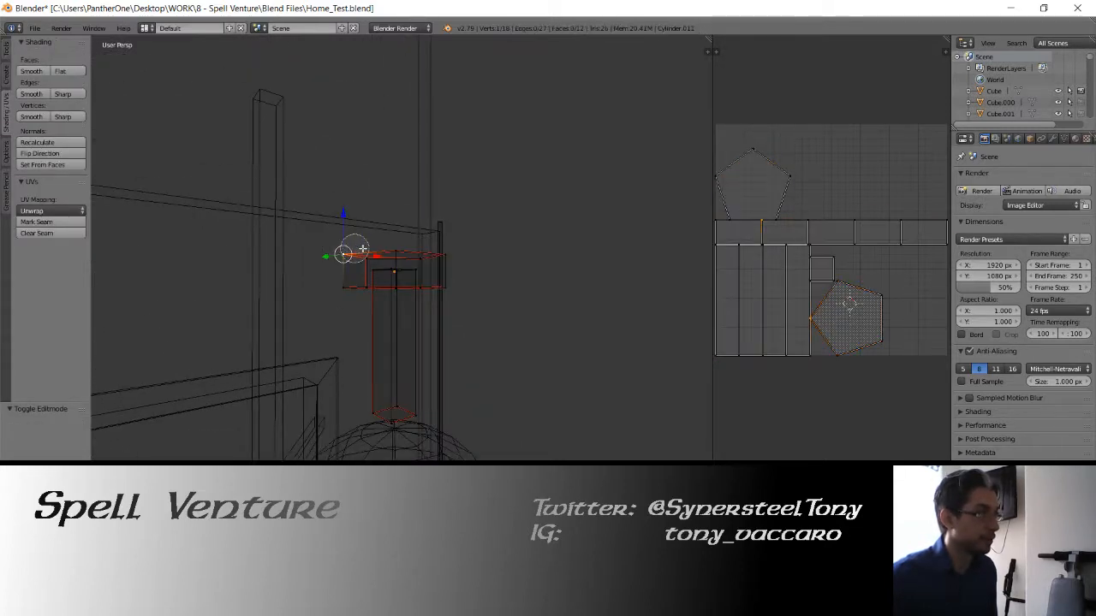
pyautogui.moveTo(363, 249)
pyautogui.mouseDown()
pyautogui.moveTo(426, 249)
pyautogui.moveTo(458, 279)
pyautogui.moveTo(404, 294)
pyautogui.mouseUp()
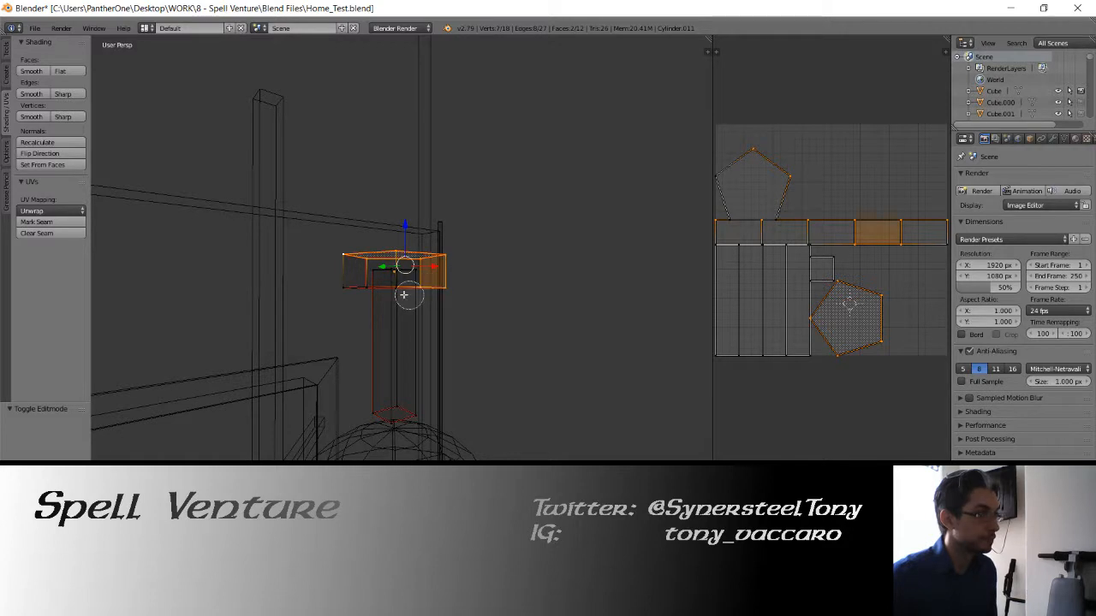
pyautogui.rightClick(403, 294)
pyautogui.press('x')
pyautogui.click(326, 288)
pyautogui.moveTo(386, 286); pyautogui.dragTo(392, 249, button='middle')
pyautogui.press('Tab')
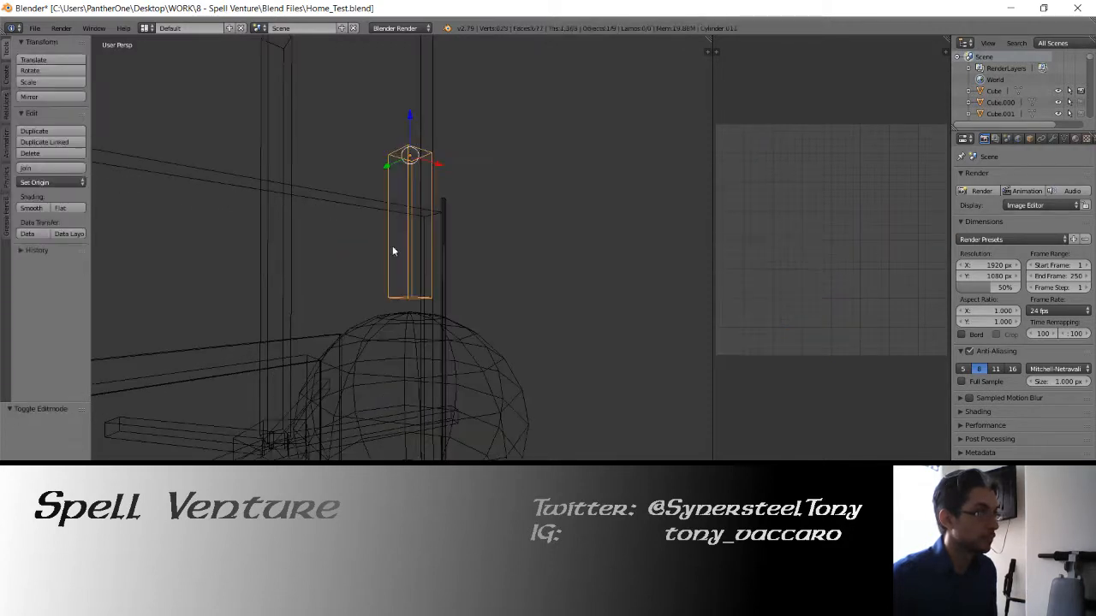
# Lower the copied stem along Z into the globe, scale it by about 0.718, and seat it in the holder's cup
pyautogui.moveTo(410, 113); pyautogui.dragTo(411, 360)
pyautogui.keyDown('shift'); pyautogui.moveTo(413, 352); pyautogui.dragTo(387, 245, button='middle'); pyautogui.keyUp('shift')
pyautogui.press('s')
pyautogui.click(293, 234)
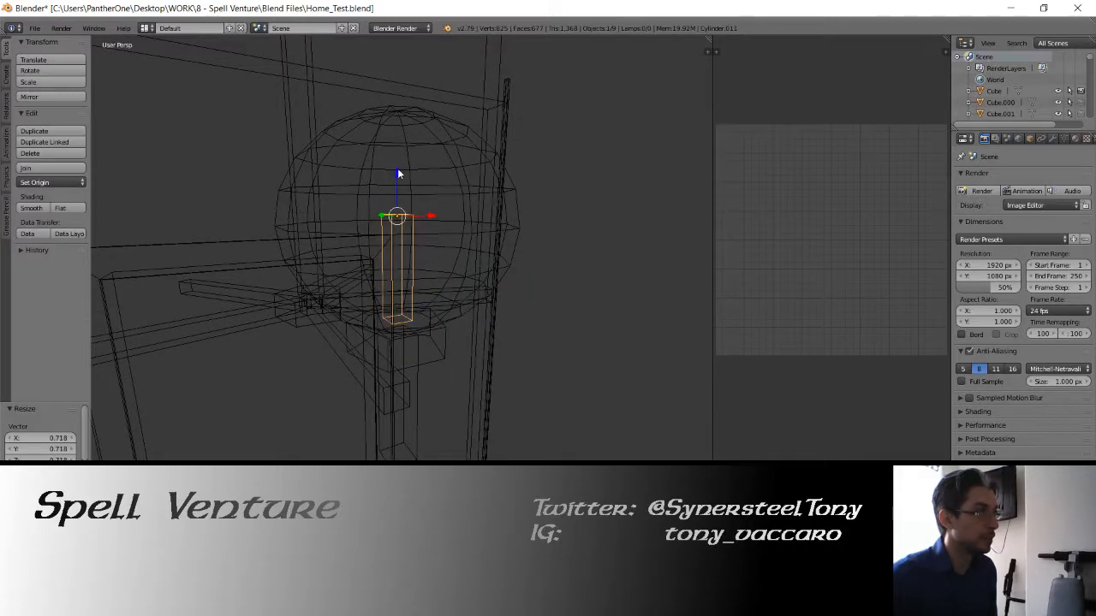
pyautogui.moveTo(398, 170); pyautogui.dragTo(395, 198)
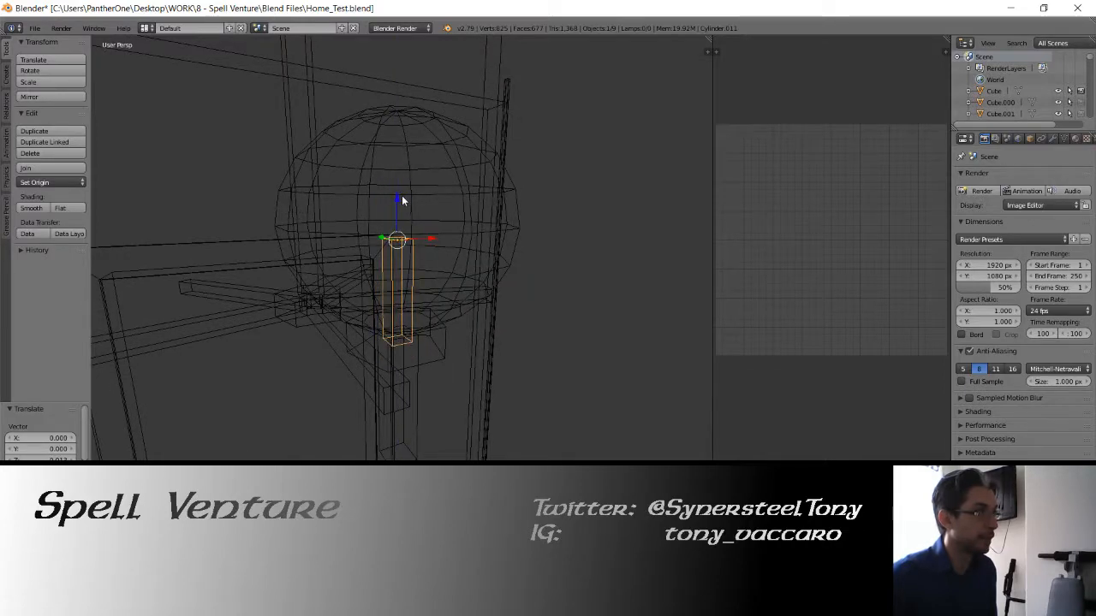
pyautogui.moveTo(402, 196)
pyautogui.mouseDown(button='middle')
pyautogui.moveTo(315, 245)
pyautogui.moveTo(344, 247)
pyautogui.moveTo(360, 295)
pyautogui.moveTo(311, 278)
pyautogui.moveTo(305, 240)
pyautogui.moveTo(347, 250)
pyautogui.moveTo(392, 227)
pyautogui.mouseUp(button='middle')
pyautogui.press('z')
pyautogui.press('z')
# Select the globe, return to solid shading, and save over Home_Test.blend
pyautogui.rightClick(392, 226)
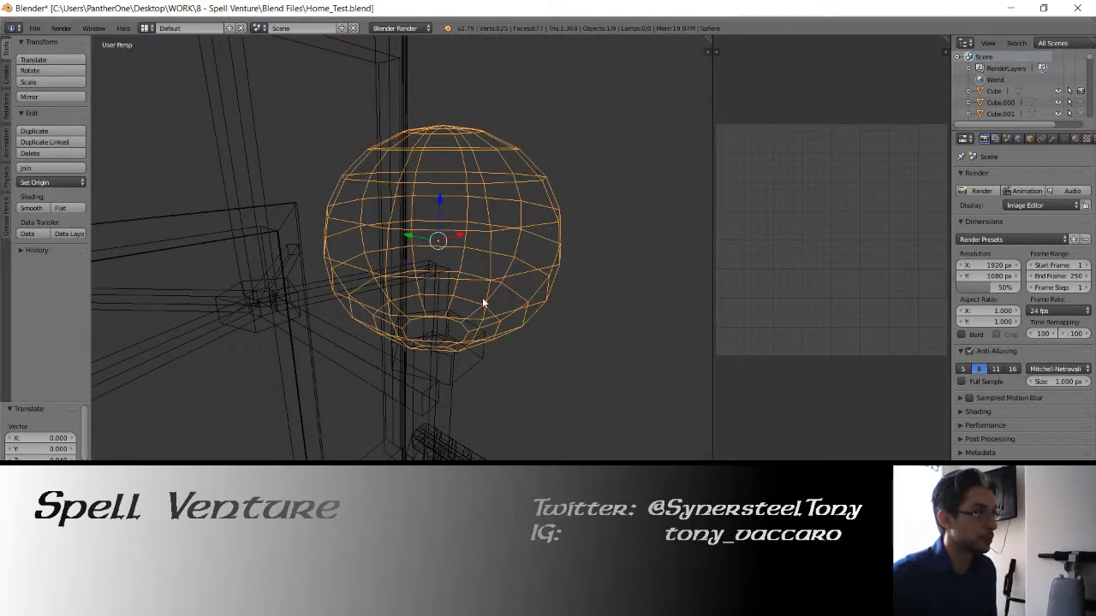
pyautogui.press('z')
pyautogui.scroll(-3, 485, 294)
pyautogui.moveTo(484, 293)
pyautogui.mouseDown(button='middle')
pyautogui.moveTo(431, 318)
pyautogui.moveTo(345, 324)
pyautogui.moveTo(406, 337)
pyautogui.mouseUp(button='middle')
pyautogui.hotkey('ctrl', 's')
pyautogui.click(345, 323)
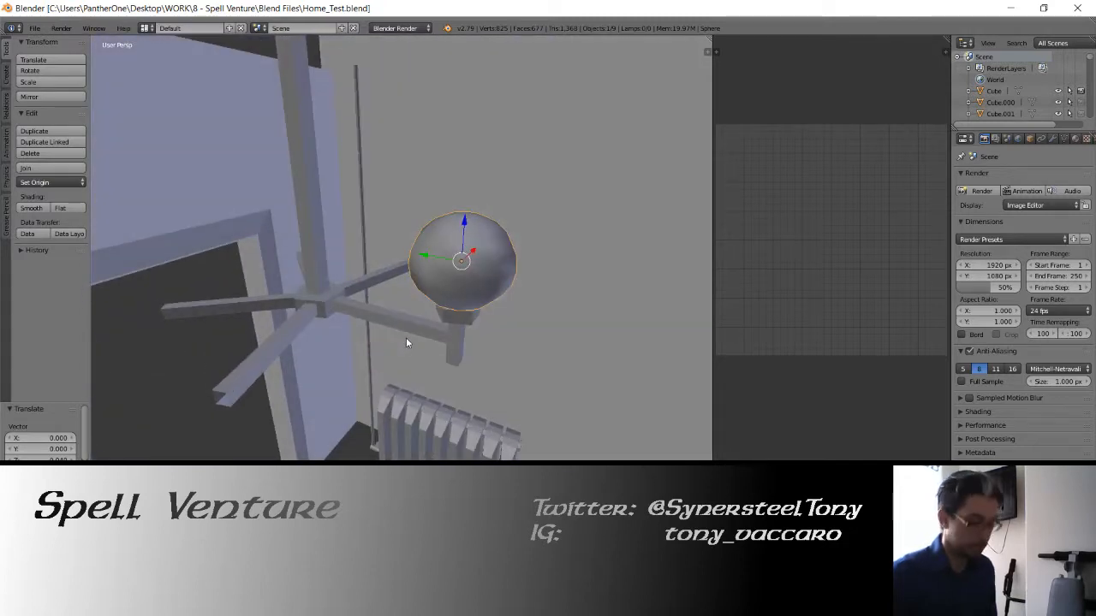
# Join the inner stem and the lamp holder into one object in wireframe view
pyautogui.press('z')
pyautogui.rightClick(460, 305)
pyautogui.keyDown('shift'); pyautogui.rightClick(459, 286); pyautogui.keyUp('shift')
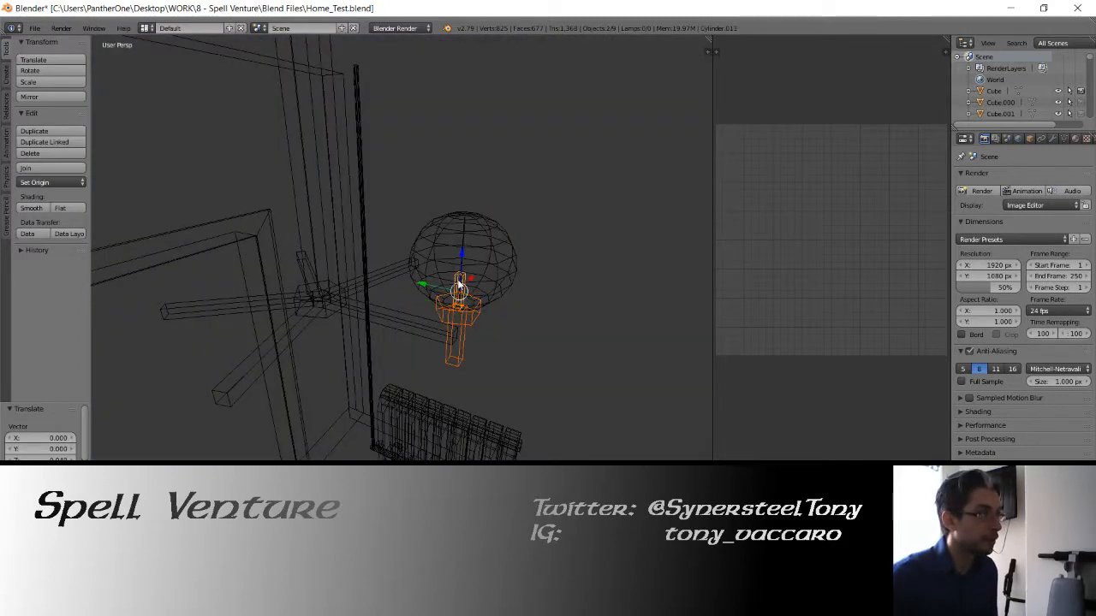
pyautogui.hotkey('ctrl', 'j')
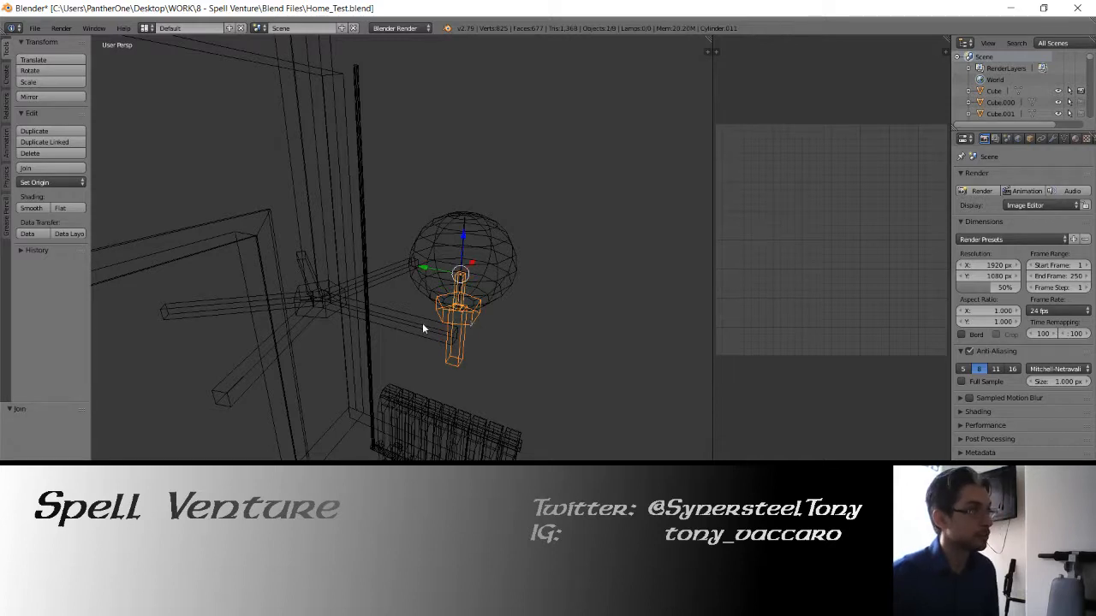
# Duplicate the joined lamp holder in top orthographic view and move the copy 1.1 along Y onto the chandelier's hub
pyautogui.press('KP_7')
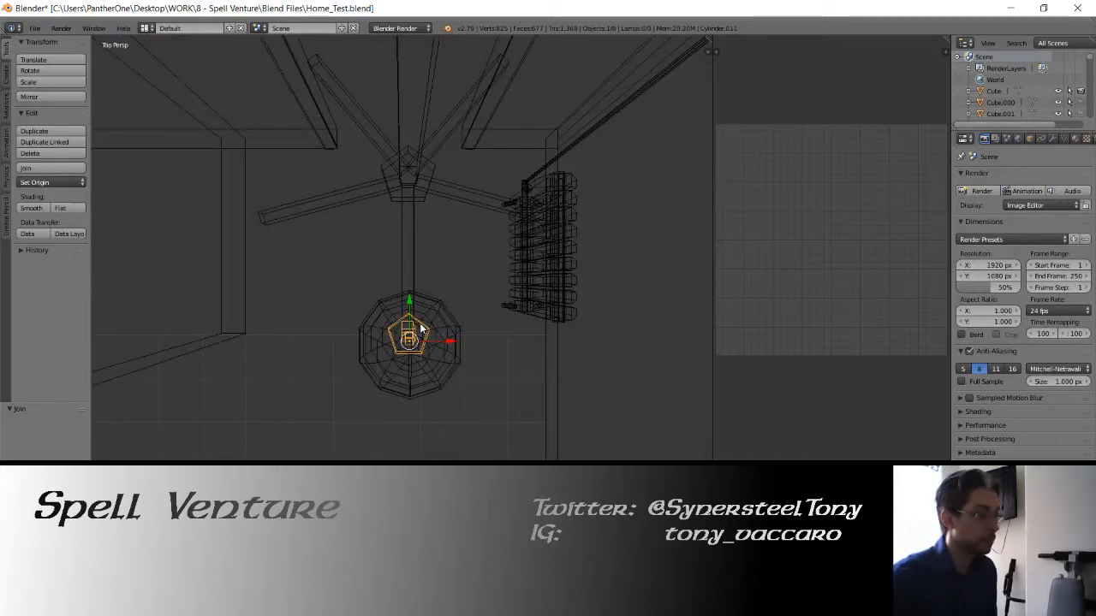
pyautogui.press('KP_5')
pyautogui.keyDown('shift'); pyautogui.moveTo(420, 324); pyautogui.dragTo(442, 335, button='middle'); pyautogui.keyUp('shift')
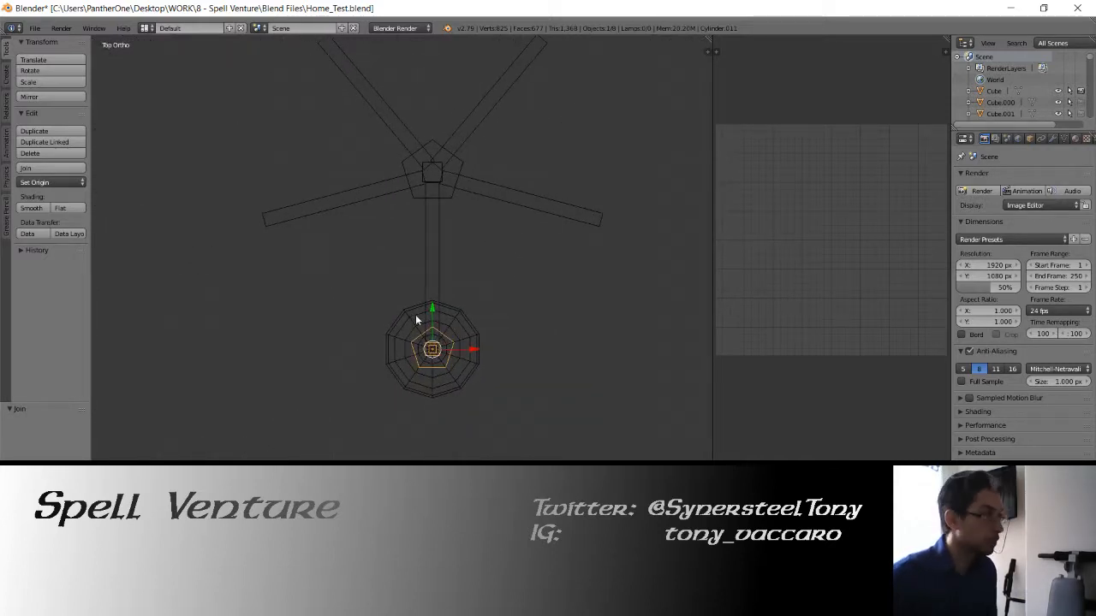
pyautogui.hotkey('shift', 'd')
pyautogui.rightClick(415, 314)
pyautogui.moveTo(434, 315); pyautogui.dragTo(441, 135)
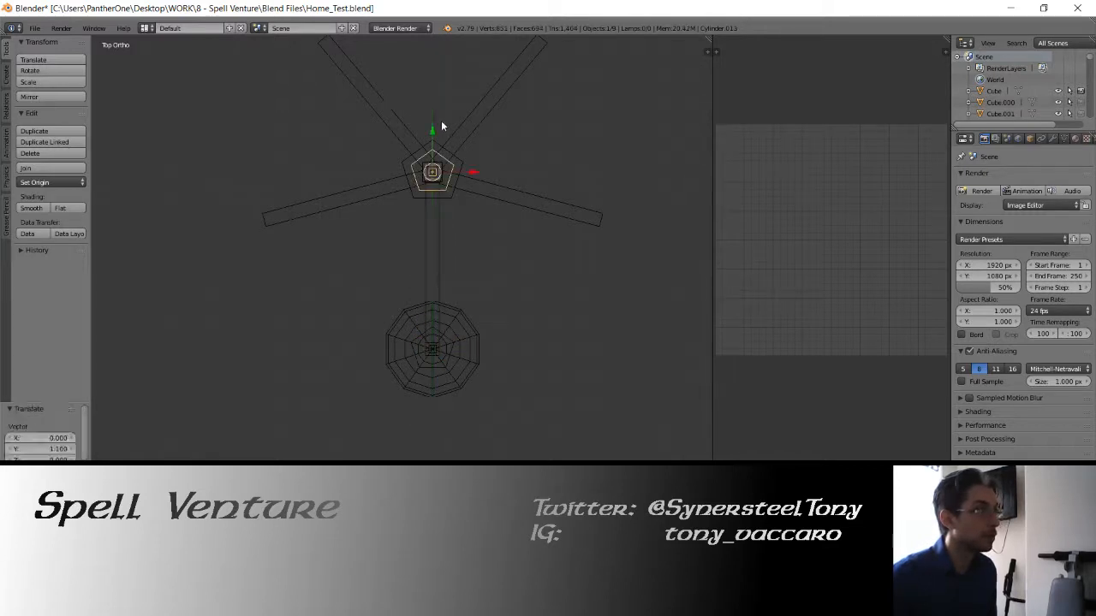
# Rotate the copied holder by -75° and move it along X and Y onto the end of the lower-right arm
pyautogui.keyDown('shift'); pyautogui.moveTo(441, 135); pyautogui.dragTo(444, 264, button='middle'); pyautogui.keyUp('shift')
pyautogui.press('r')
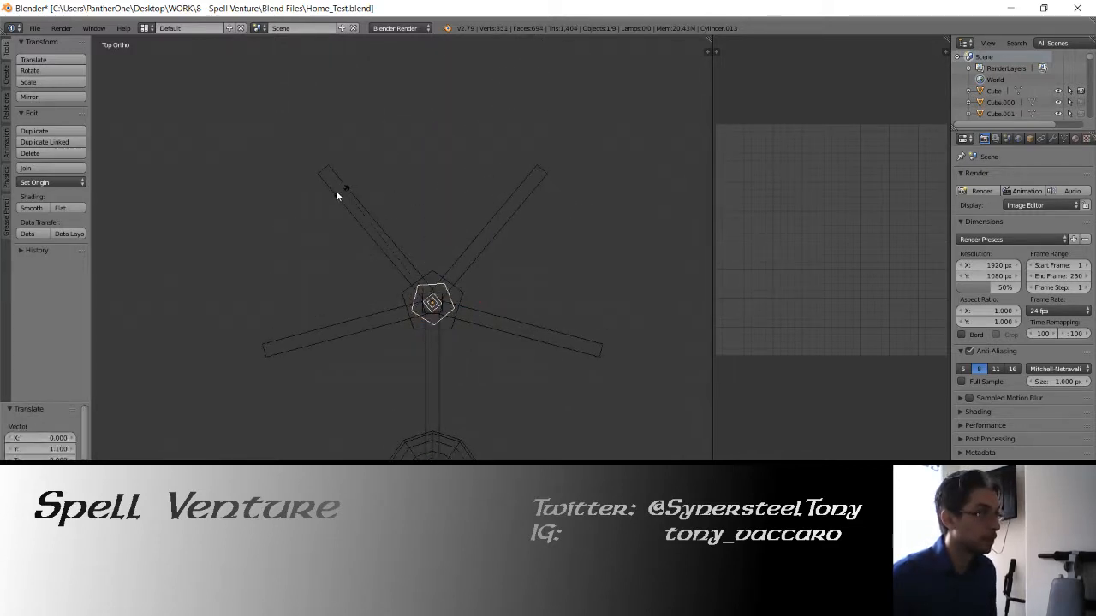
pyautogui.click(232, 242)
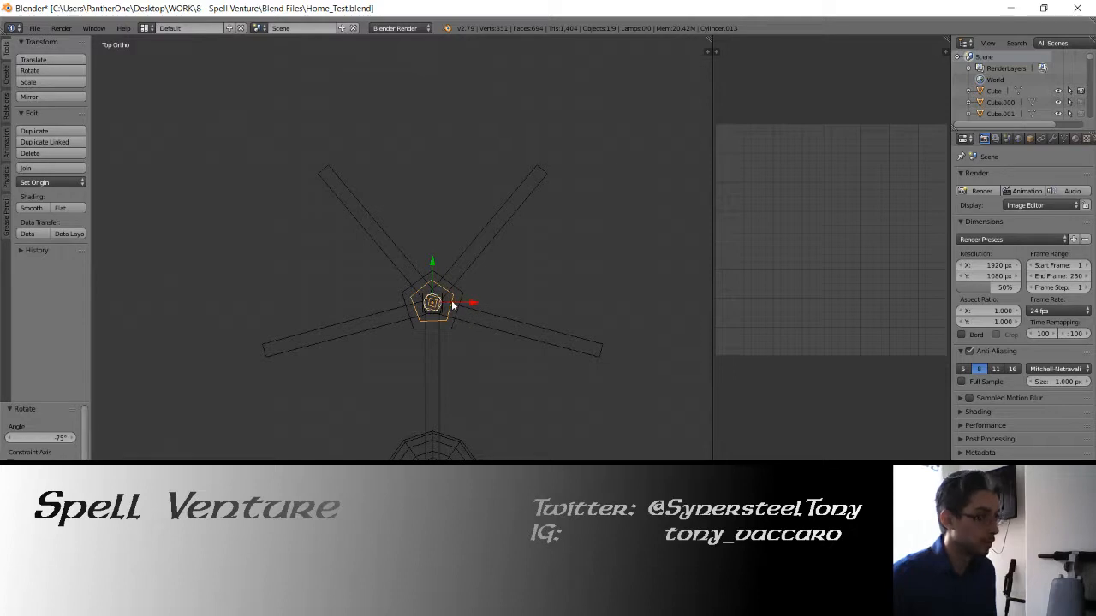
pyautogui.moveTo(451, 301); pyautogui.dragTo(561, 301)
pyautogui.moveTo(634, 302); pyautogui.dragTo(603, 315)
pyautogui.moveTo(630, 350); pyautogui.dragTo(650, 348)
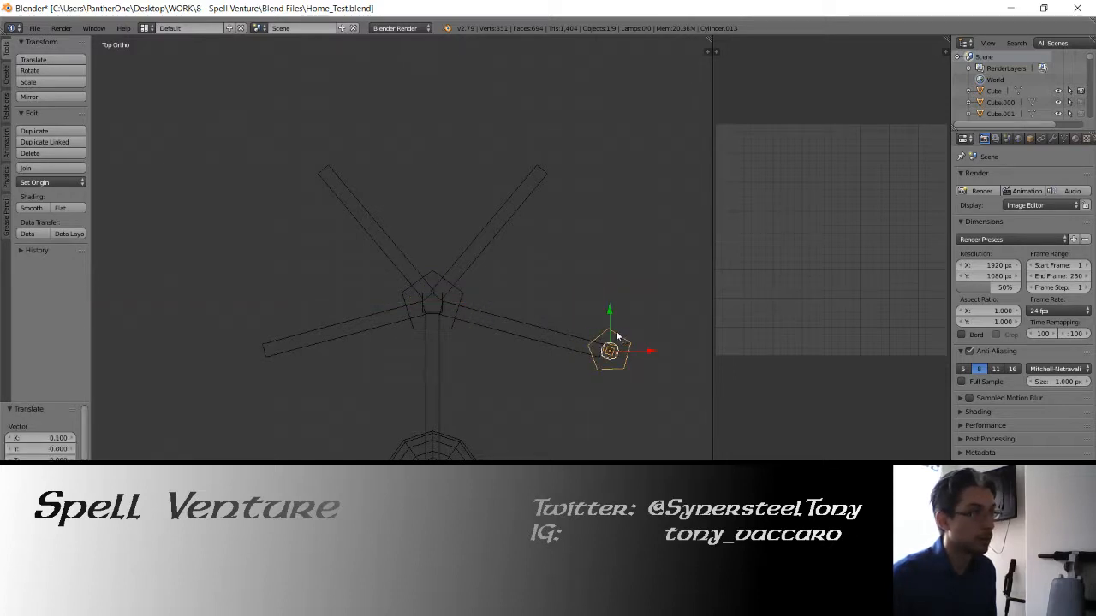
# Duplicate the lower-right arm's holder, clear the copy's rotation, and move it along X to the lower-left arm
pyautogui.hotkey('shift', 'd')
pyautogui.rightClick(648, 352)
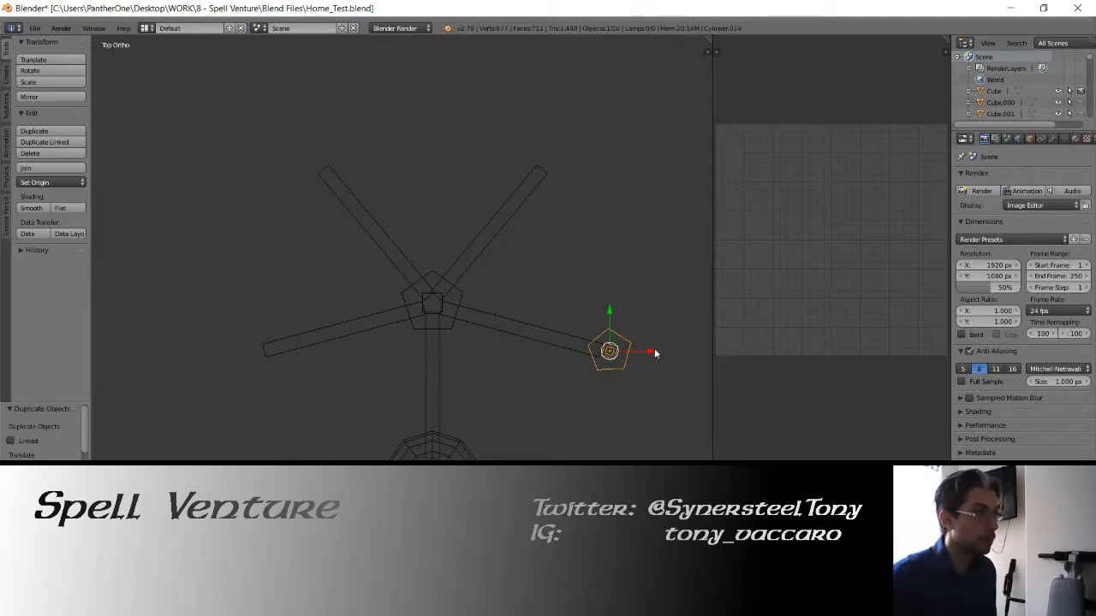
pyautogui.hotkey('alt', 'r')
pyautogui.moveTo(655, 353); pyautogui.dragTo(645, 353)
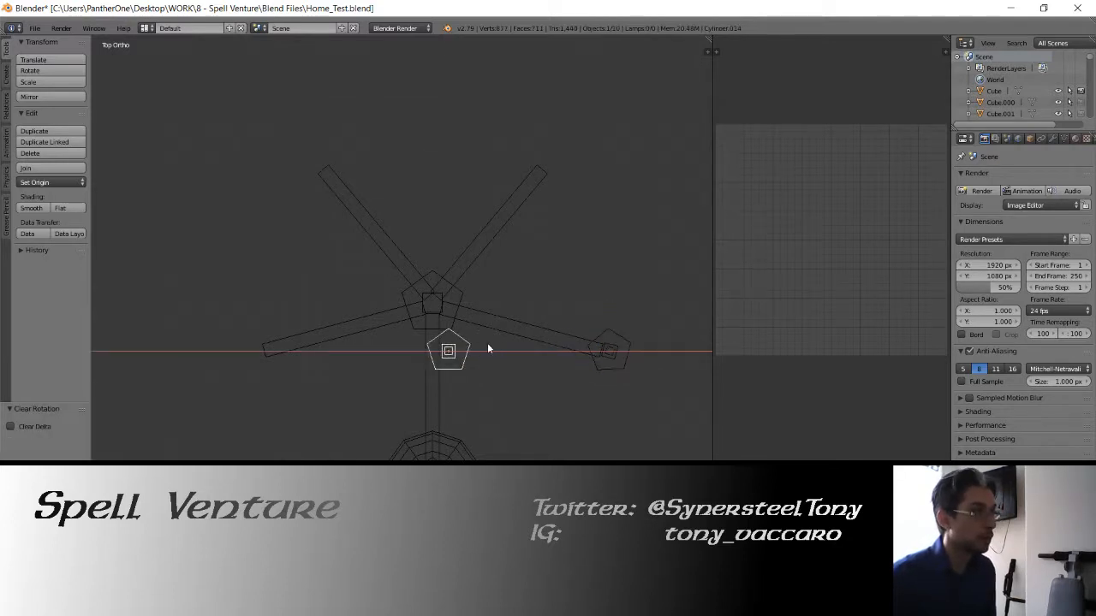
pyautogui.moveTo(487, 343); pyautogui.dragTo(303, 353)
# Rotate the lower-left holder by 70°, shift it -0.1 along X to the arm's end, and rotate it another 5°
pyautogui.click(299, 278)
pyautogui.click(385, 302)
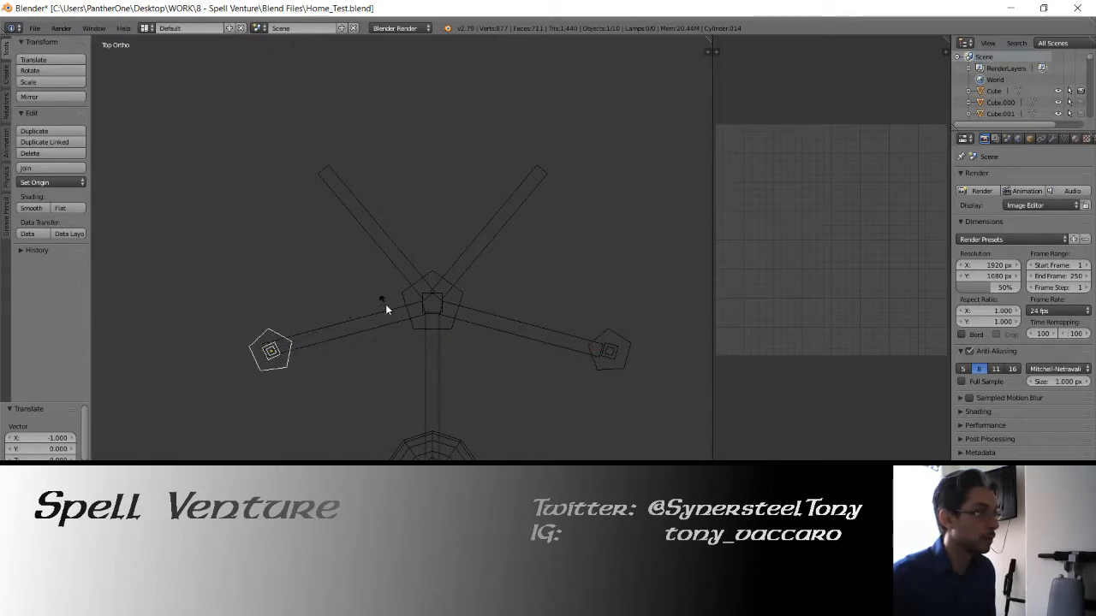
pyautogui.click(394, 313)
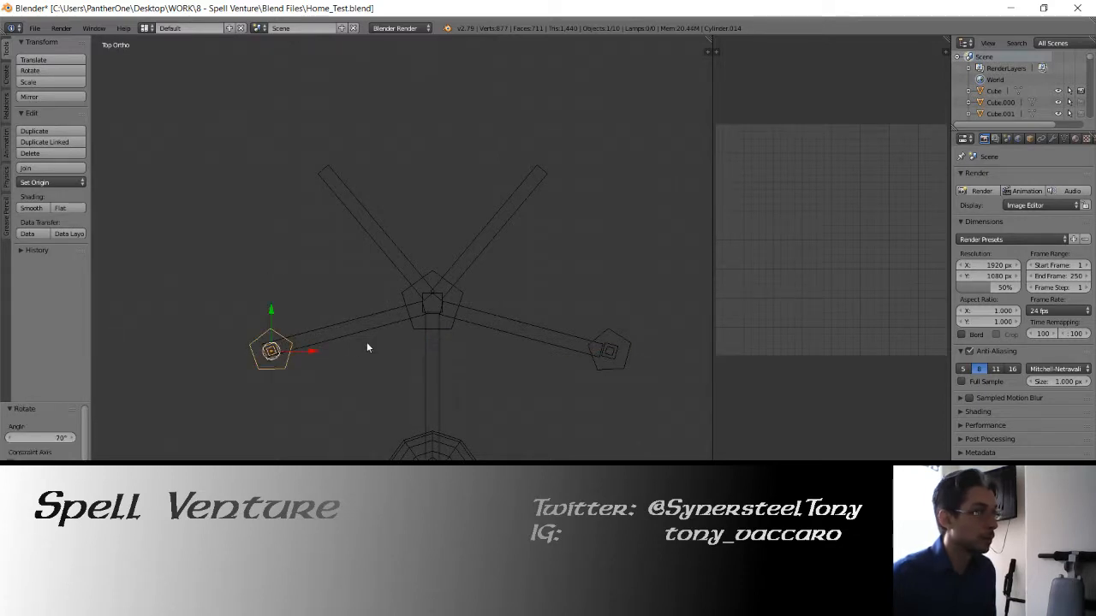
pyautogui.moveTo(311, 350); pyautogui.dragTo(297, 351)
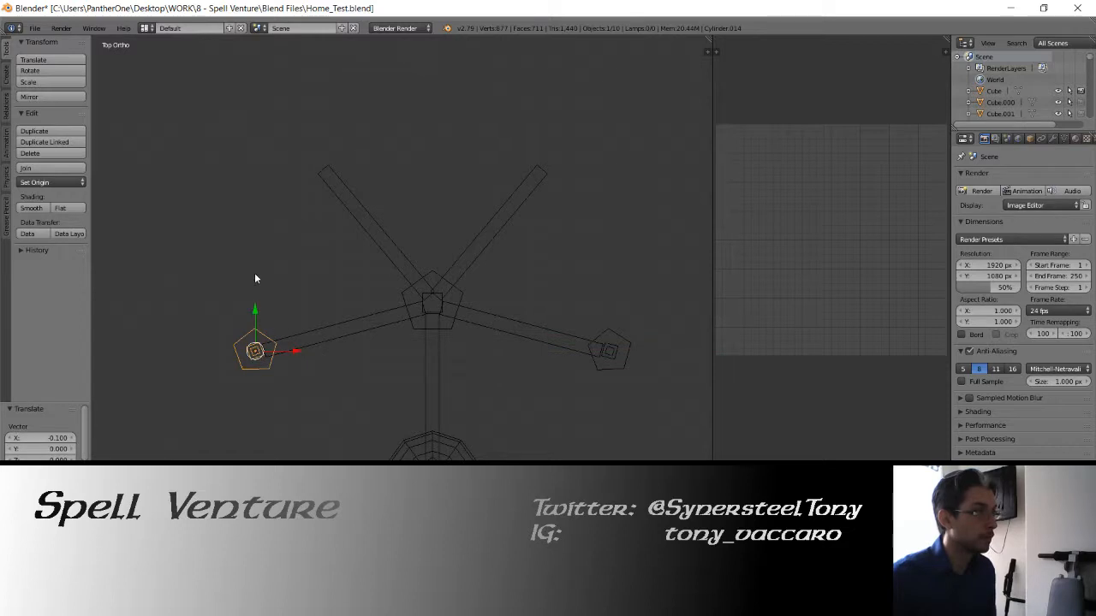
pyautogui.press('r')
pyautogui.click(262, 279)
# Select both lower side-arm holders and shift them together about -0.013 along Y
pyautogui.keyDown('shift'); pyautogui.moveTo(318, 337); pyautogui.dragTo(326, 308, button='middle'); pyautogui.keyUp('shift')
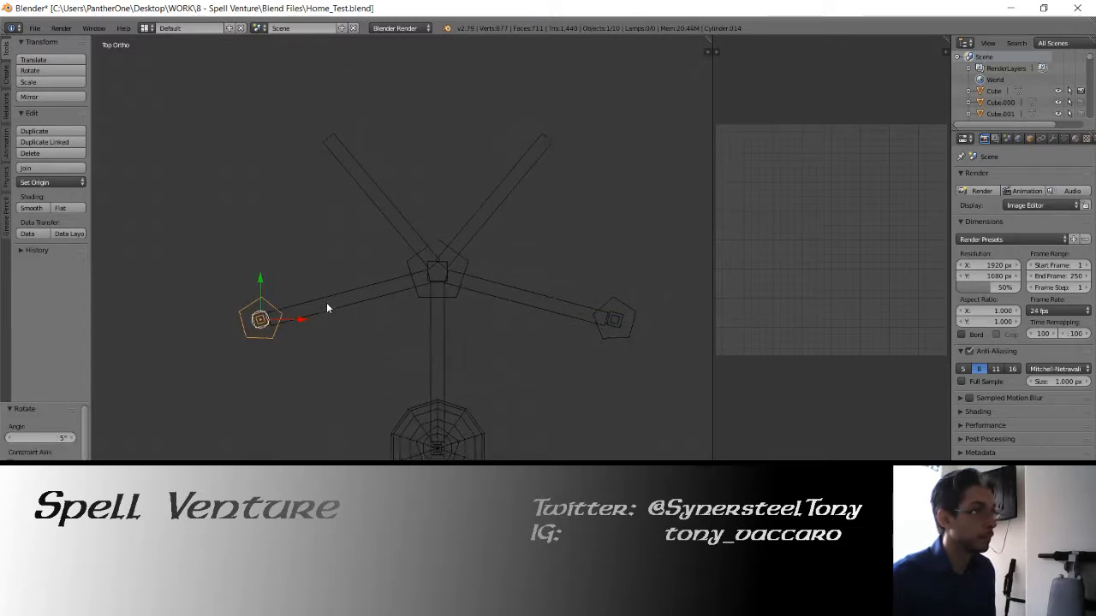
pyautogui.keyDown('shift'); pyautogui.rightClick(604, 320); pyautogui.keyUp('shift')
pyautogui.moveTo(436, 278); pyautogui.dragTo(439, 299)
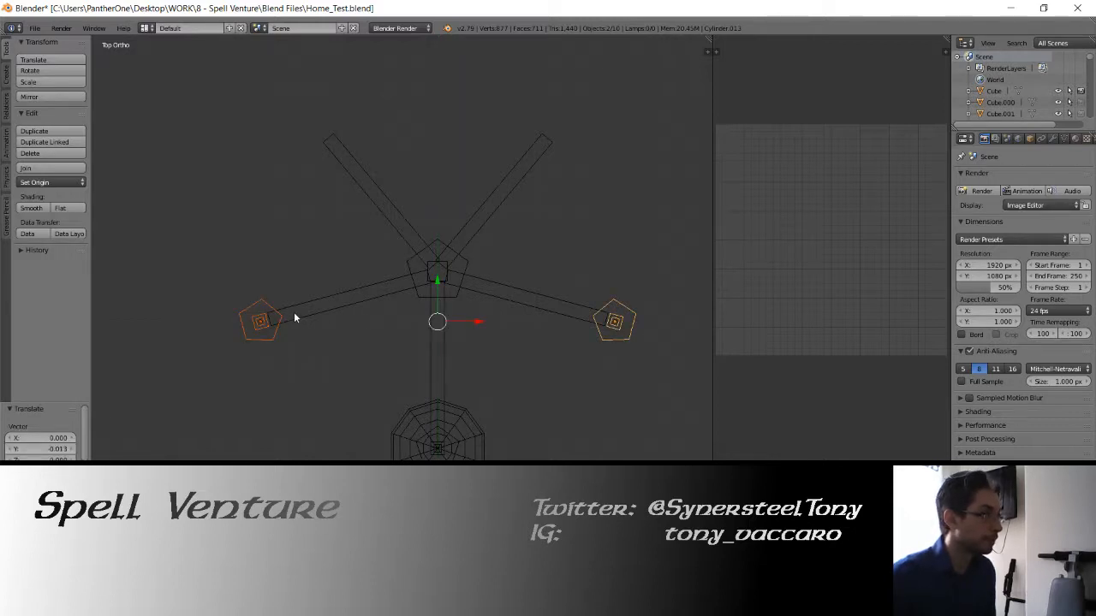
# Duplicate the lower-left holder, clear the copy's rotation, and move it 0.3 along X and 1.2 along Y to the upper-left arm
pyautogui.rightClick(255, 322)
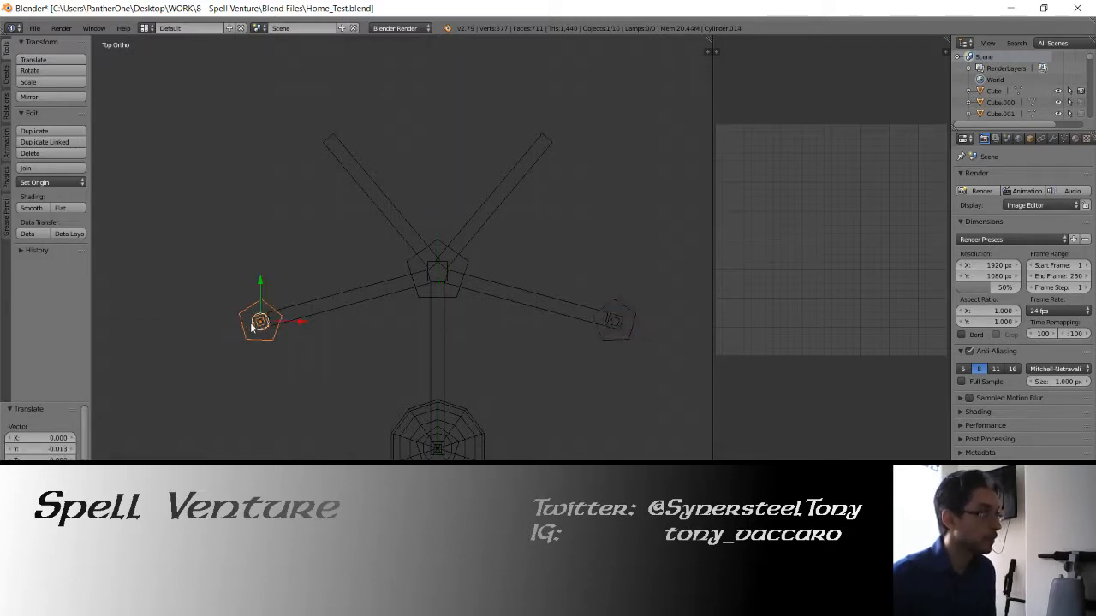
pyautogui.hotkey('shift', 'd')
pyautogui.rightClick(252, 327)
pyautogui.hotkey('alt', 'r')
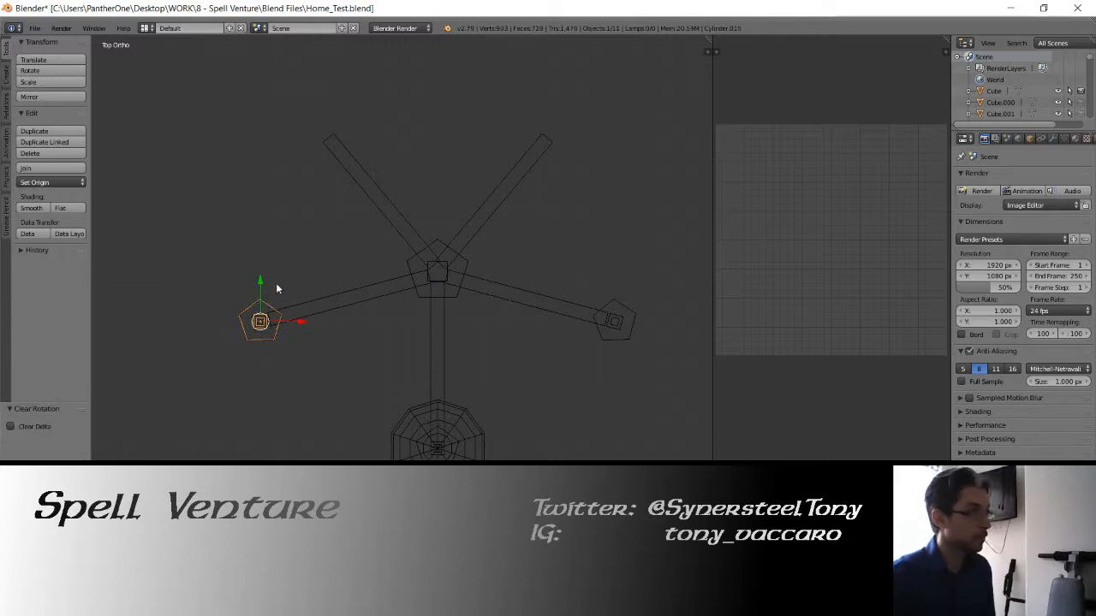
pyautogui.moveTo(296, 328); pyautogui.dragTo(349, 324)
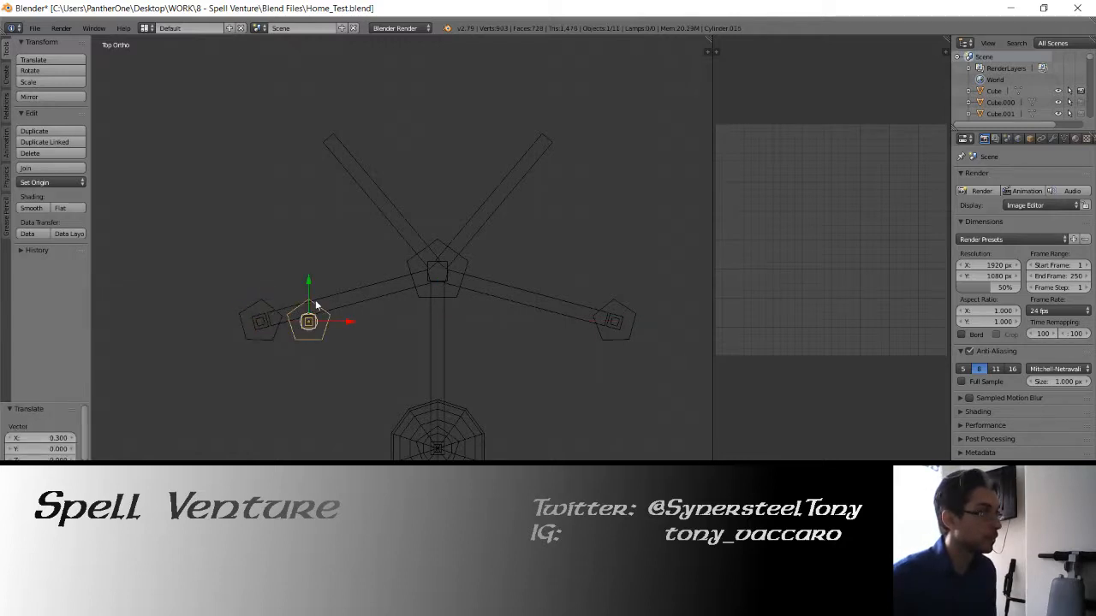
pyautogui.moveTo(307, 273); pyautogui.dragTo(332, 94)
# Rotate the upper-left holder by 140° and adjust its X and Y position to fit the arm's end
pyautogui.scroll(5, 334, 164)
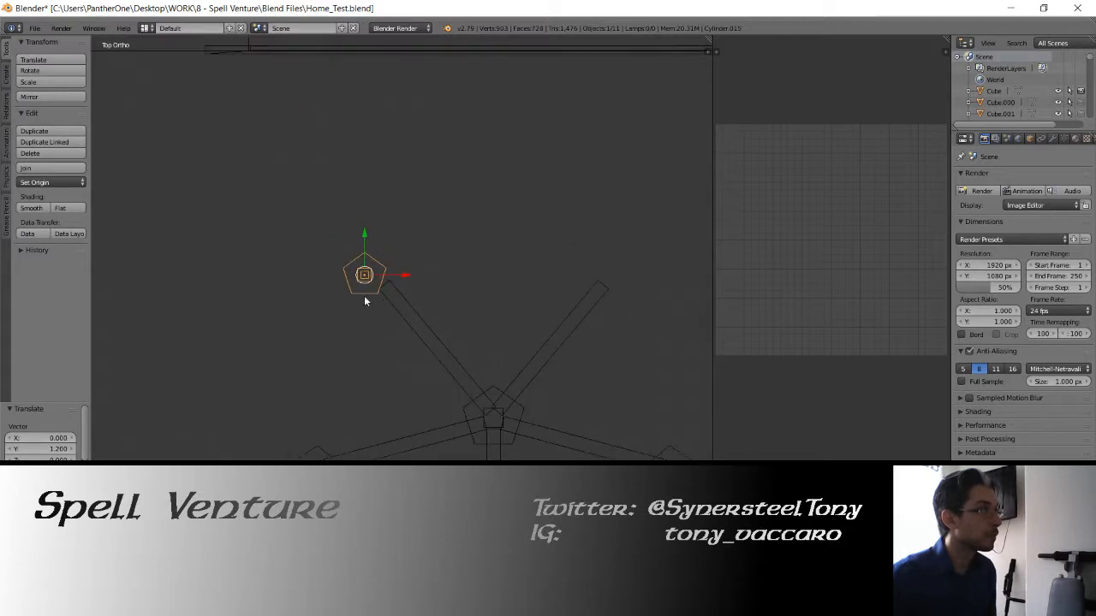
pyautogui.moveTo(355, 269); pyautogui.dragTo(380, 269)
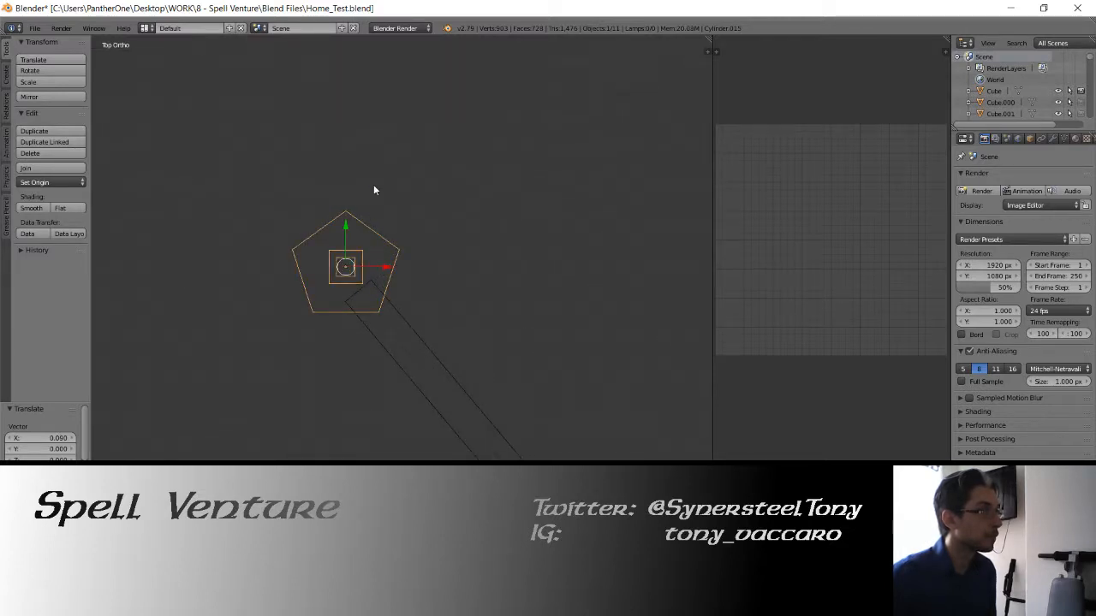
pyautogui.press('r')
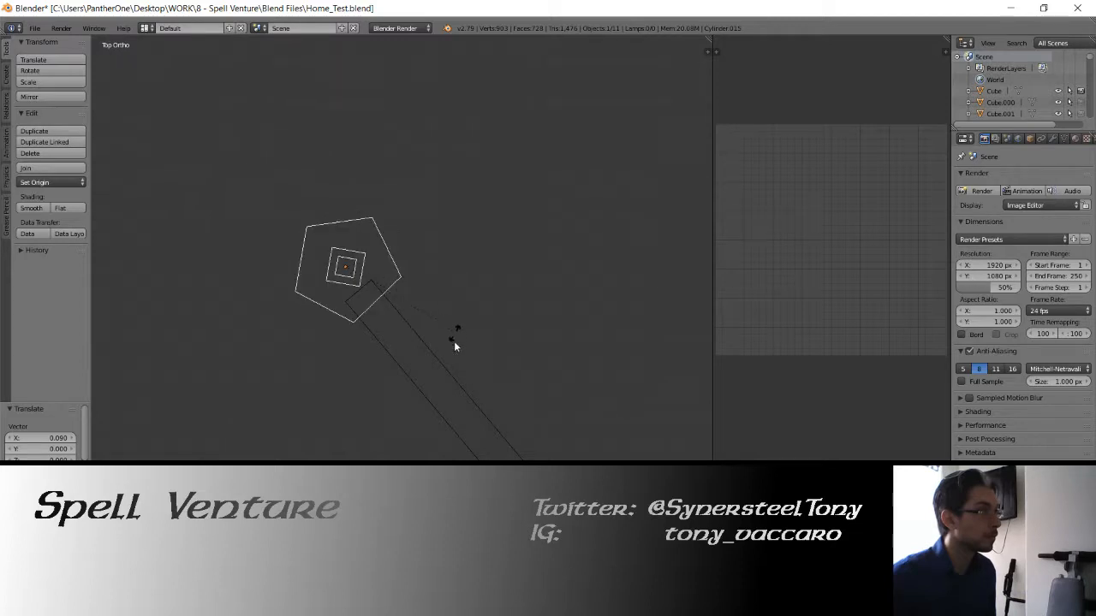
pyautogui.click(408, 432)
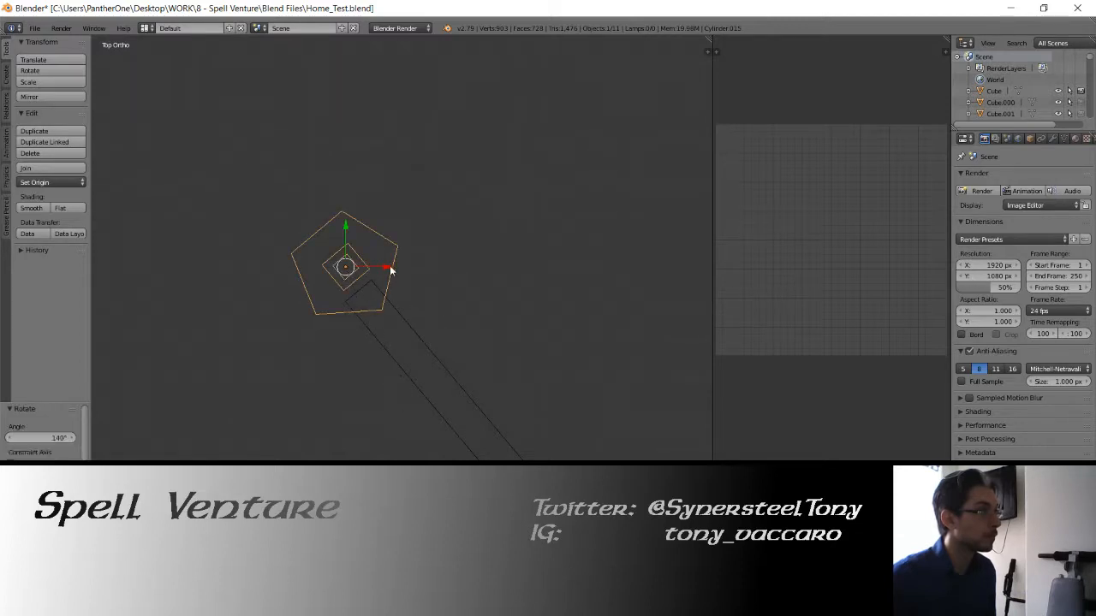
pyautogui.moveTo(391, 267); pyautogui.dragTo(385, 271)
pyautogui.moveTo(340, 231); pyautogui.dragTo(431, 286)
pyautogui.scroll(-3, 431, 287)
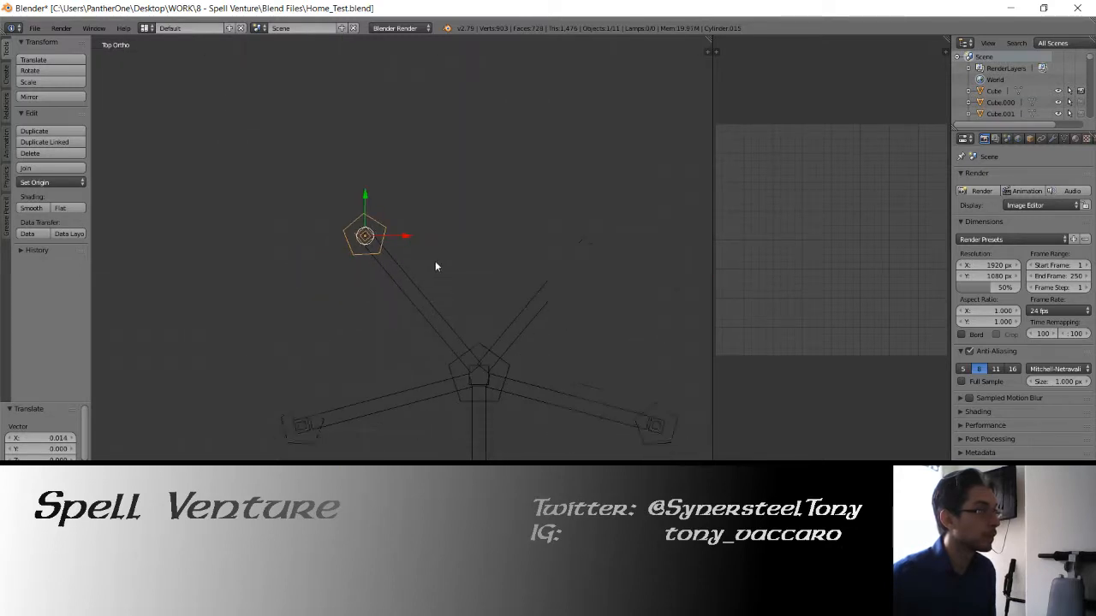
# Duplicate the upper-left holder and move the copy 1.4 along X to the upper-right arm
pyautogui.hotkey('shift', 'd')
pyautogui.press('x')
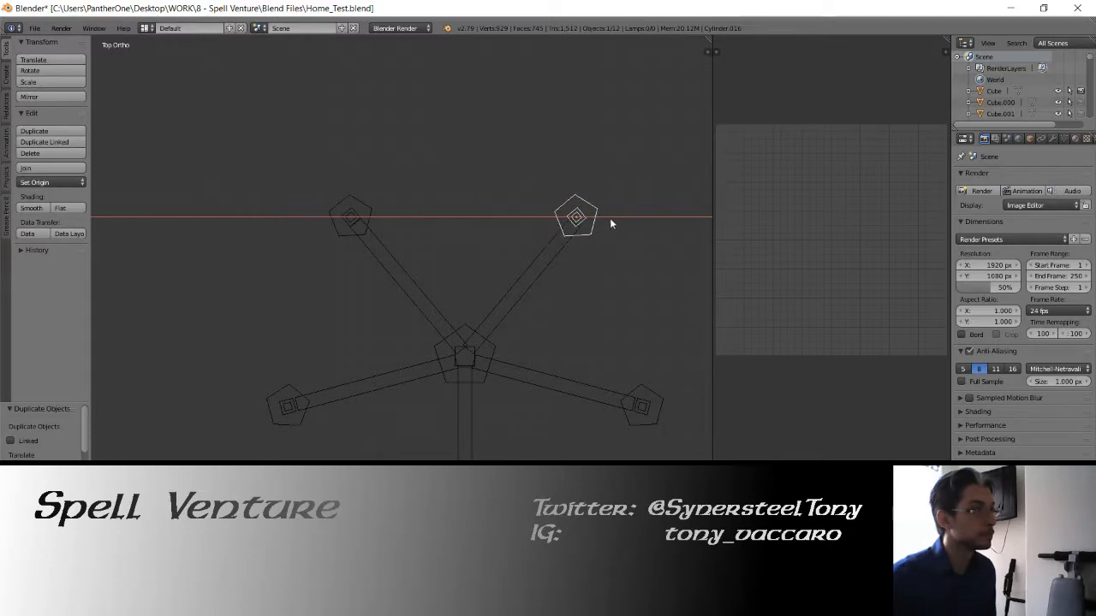
pyautogui.click(615, 221)
# Rotate the upper-right holder by 80° and shift it about 0.017 along X onto the arm's end
pyautogui.press('KP_Decimal')
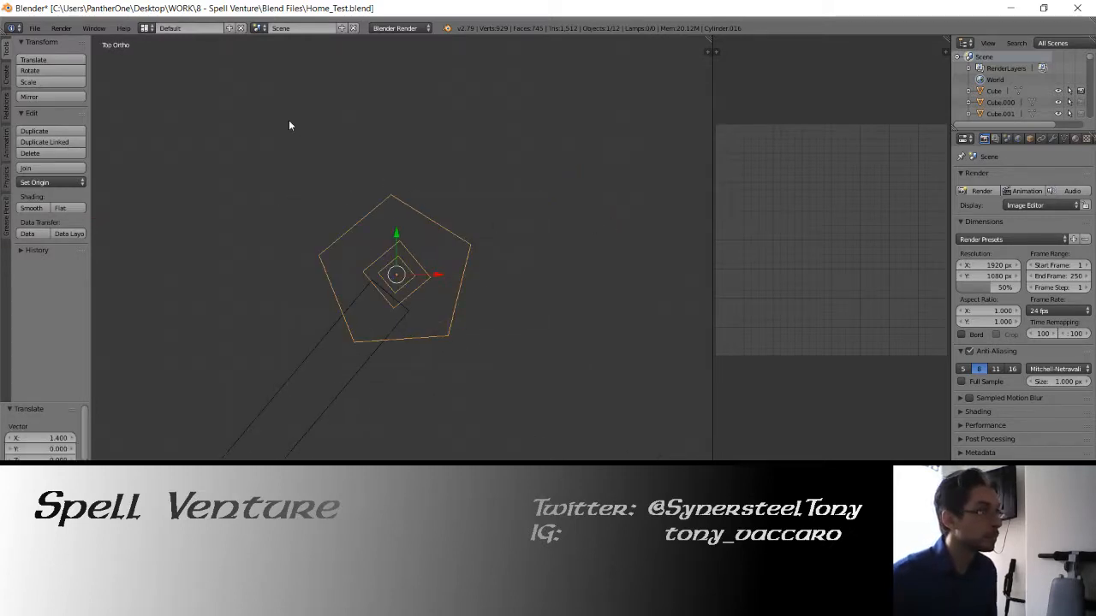
pyautogui.press('r')
pyautogui.press('Return')
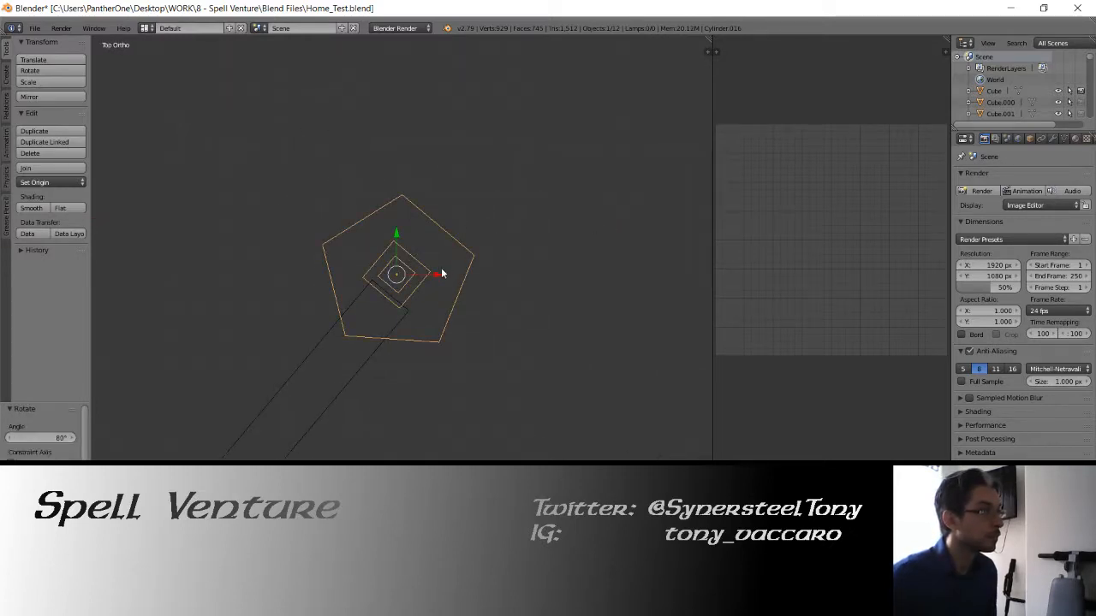
pyautogui.press('g')
pyautogui.press('x')
pyautogui.press('Return')
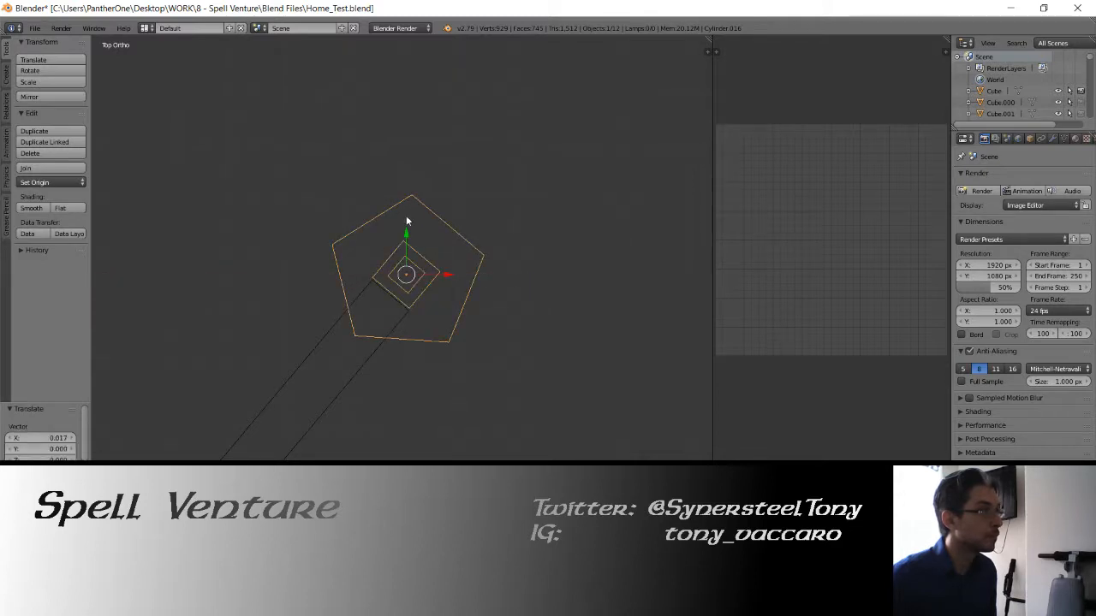
# Nudge the upper-right lamp holder about -0.003 along Y to line it up with its arm's end
pyautogui.press('g')
pyautogui.press('y')
pyautogui.press('Return')
pyautogui.scroll(-3, 373, 281)
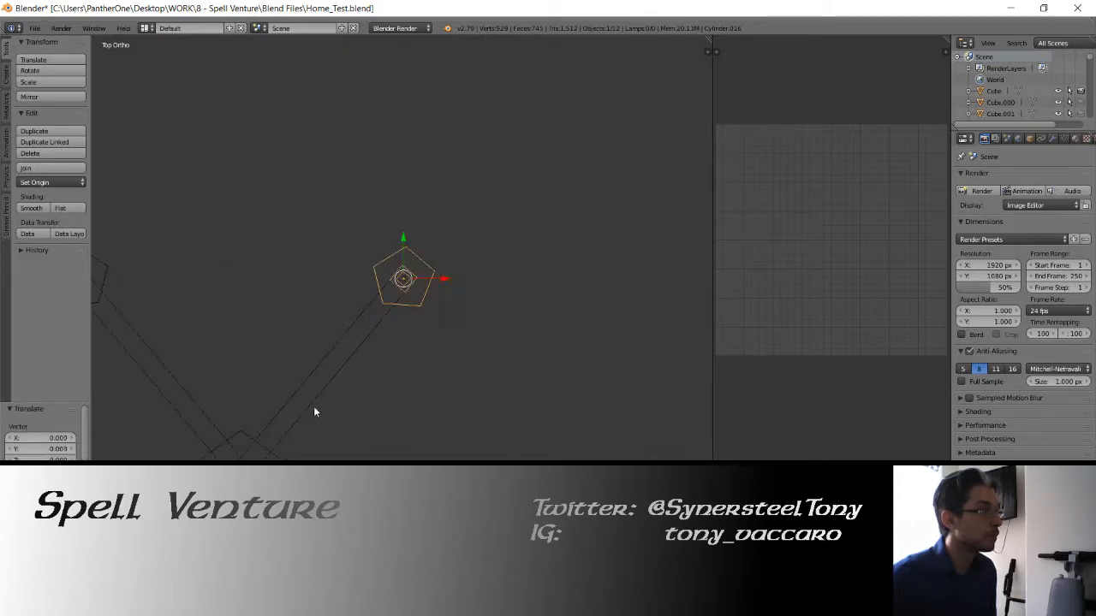
pyautogui.keyDown('shift'); pyautogui.moveTo(313, 405); pyautogui.dragTo(401, 239, button='middle'); pyautogui.keyUp('shift')
# Align the lower-right lamp holder with its arm's end by shifting it about -0.012 along X and 0.004 along Y
pyautogui.rightClick(582, 391)
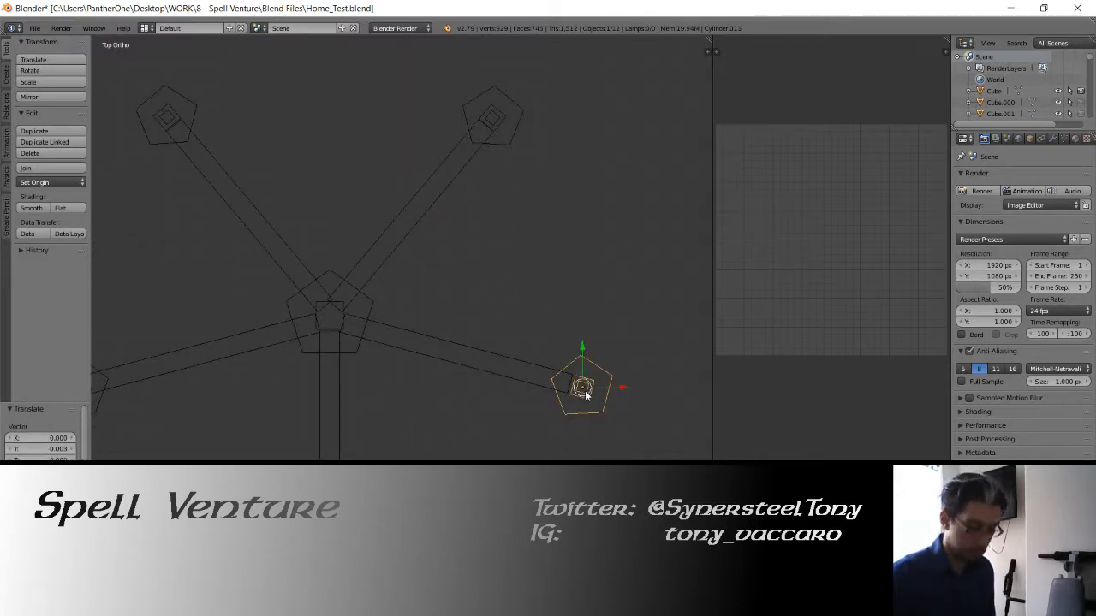
pyautogui.press('KP_Decimal')
pyautogui.scroll(3, 421, 291)
pyautogui.press('g')
pyautogui.press('x')
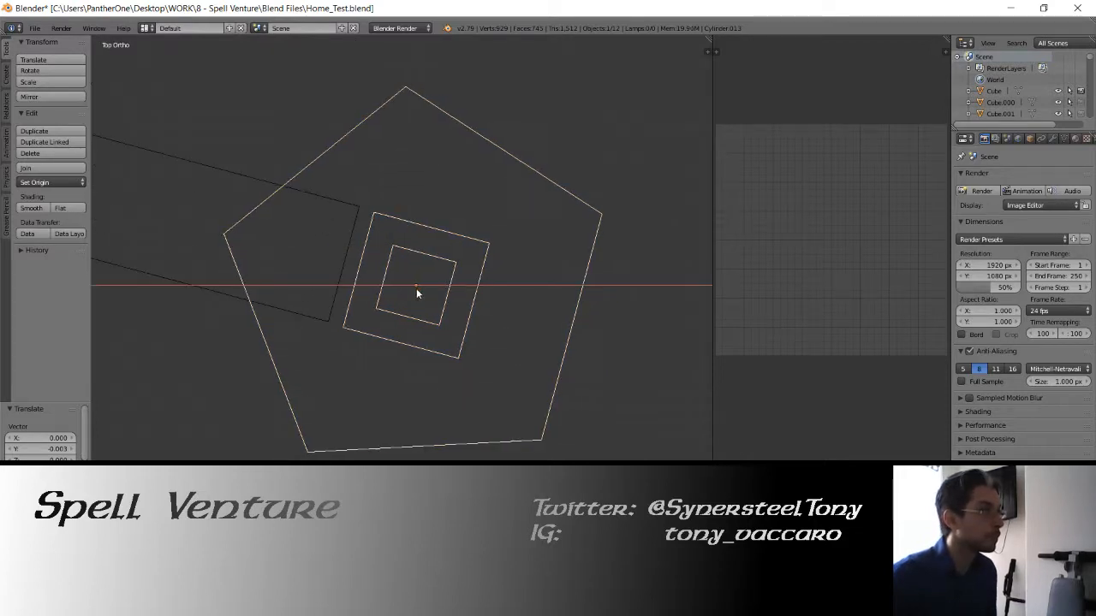
pyautogui.press('Return')
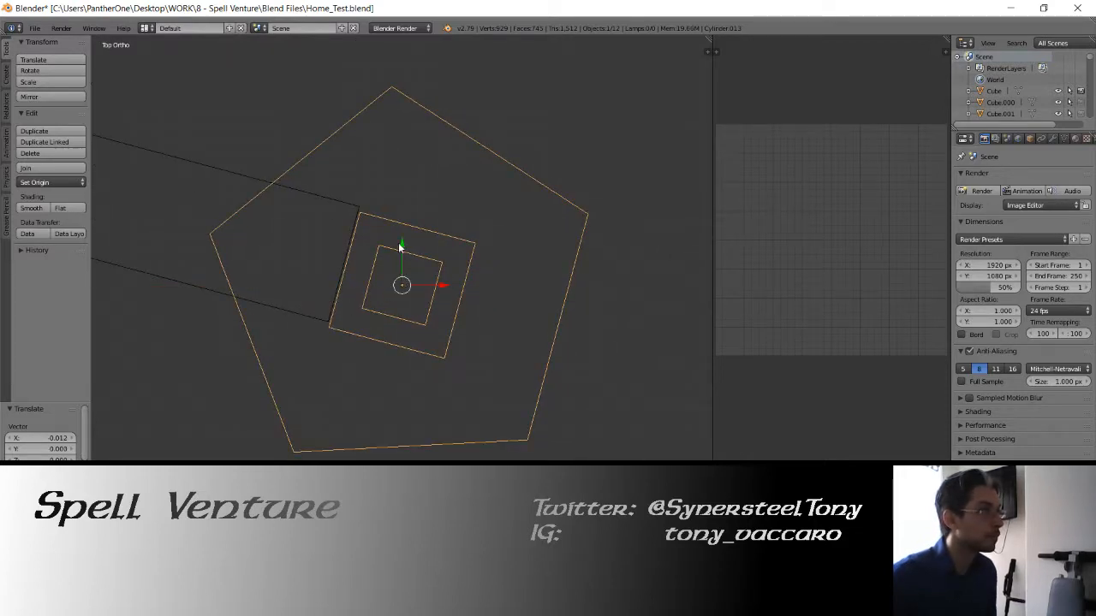
pyautogui.press('g')
pyautogui.press('y')
pyautogui.press('Return')
pyautogui.scroll(-4, 350, 245)
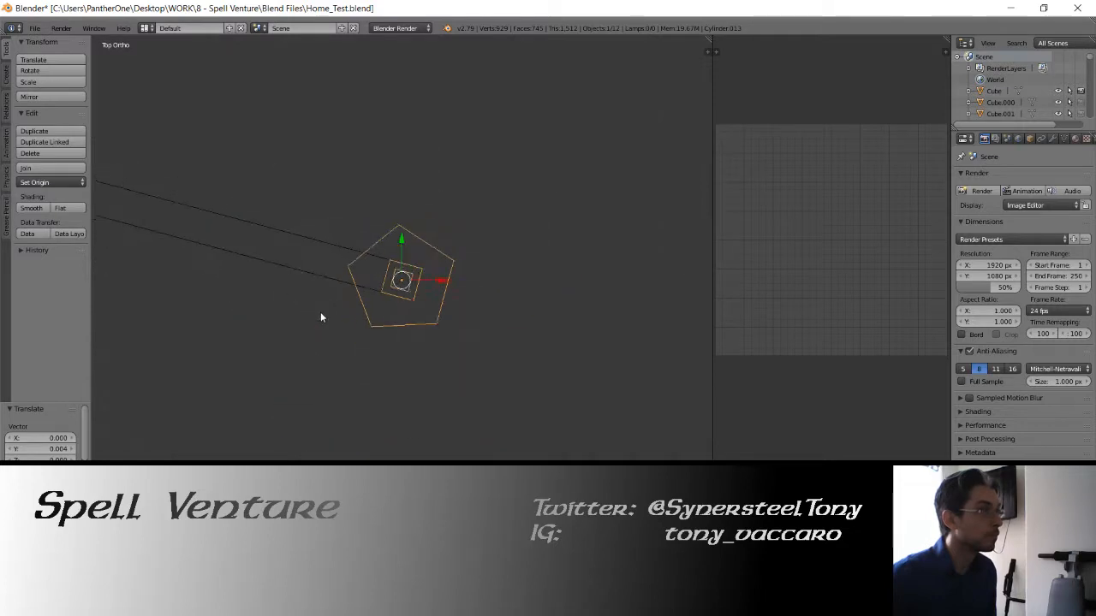
# Fit the lower-left lamp holder against its arm's end, shifting it about 0.015 along X and 0.004 along Y
pyautogui.scroll(-3, 320, 312)
pyautogui.keyDown('shift'); pyautogui.moveTo(320, 312); pyautogui.dragTo(394, 284, button='middle'); pyautogui.keyUp('shift')
pyautogui.scroll(3, 394, 284)
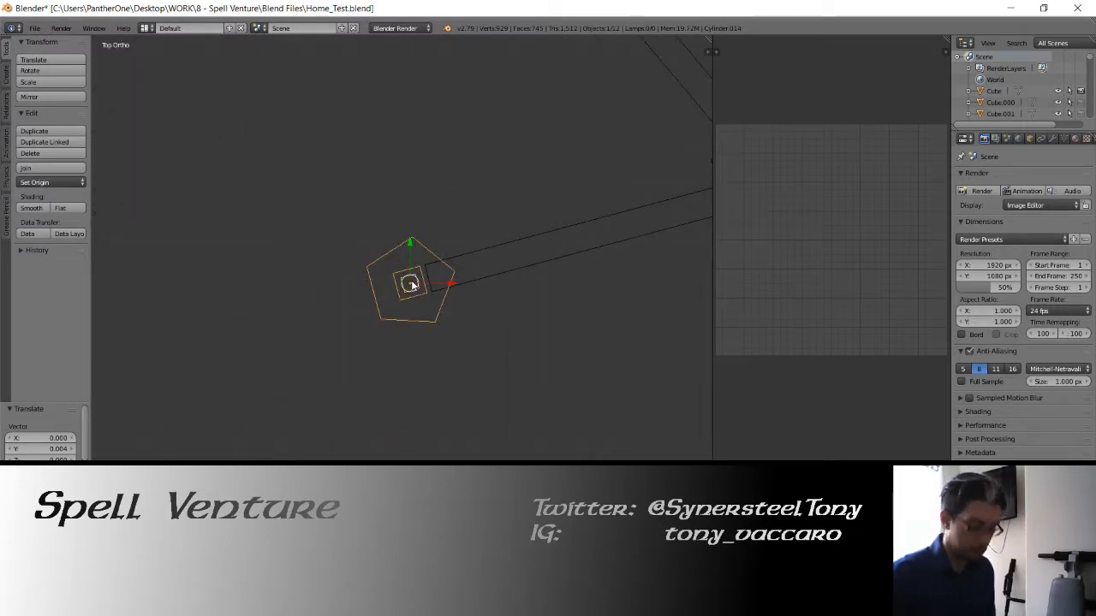
pyautogui.scroll(6, 411, 285)
pyautogui.moveTo(420, 289); pyautogui.dragTo(582, 292)
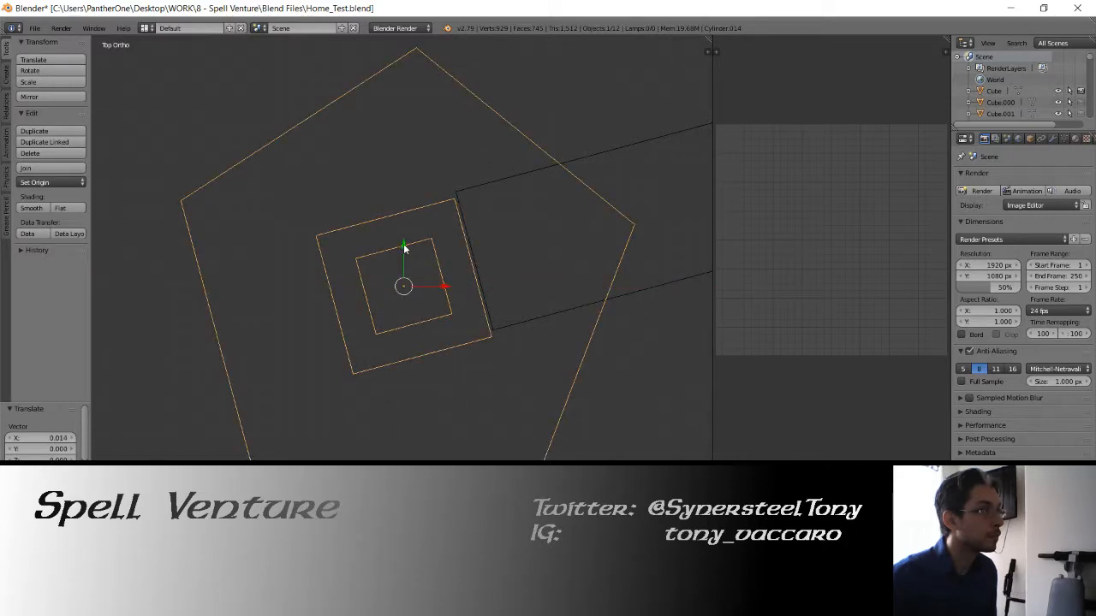
pyautogui.moveTo(405, 247); pyautogui.dragTo(419, 179)
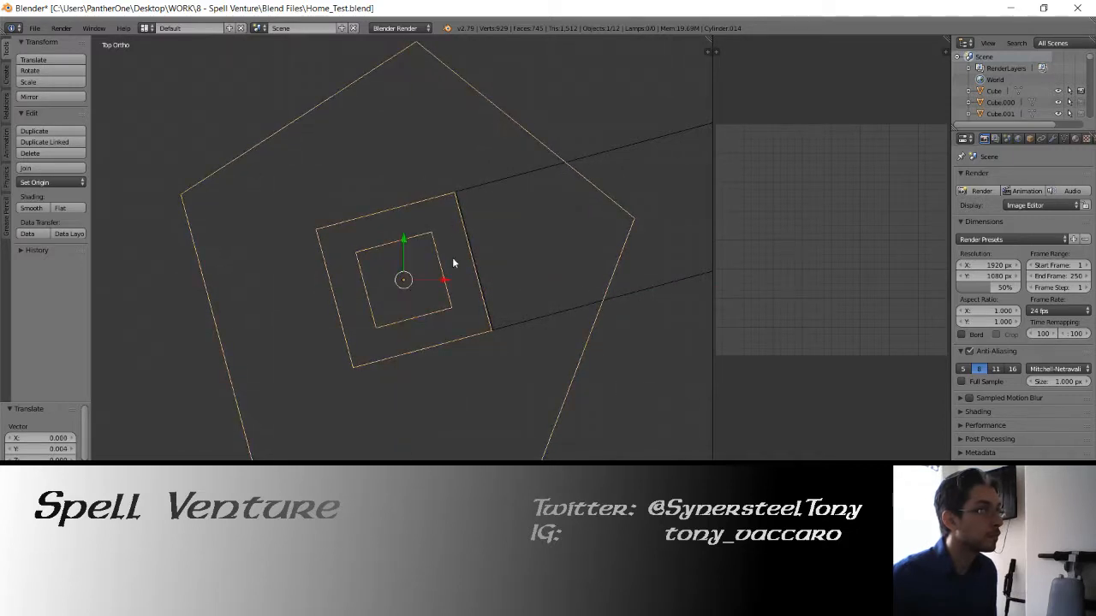
pyautogui.moveTo(446, 281); pyautogui.dragTo(458, 288)
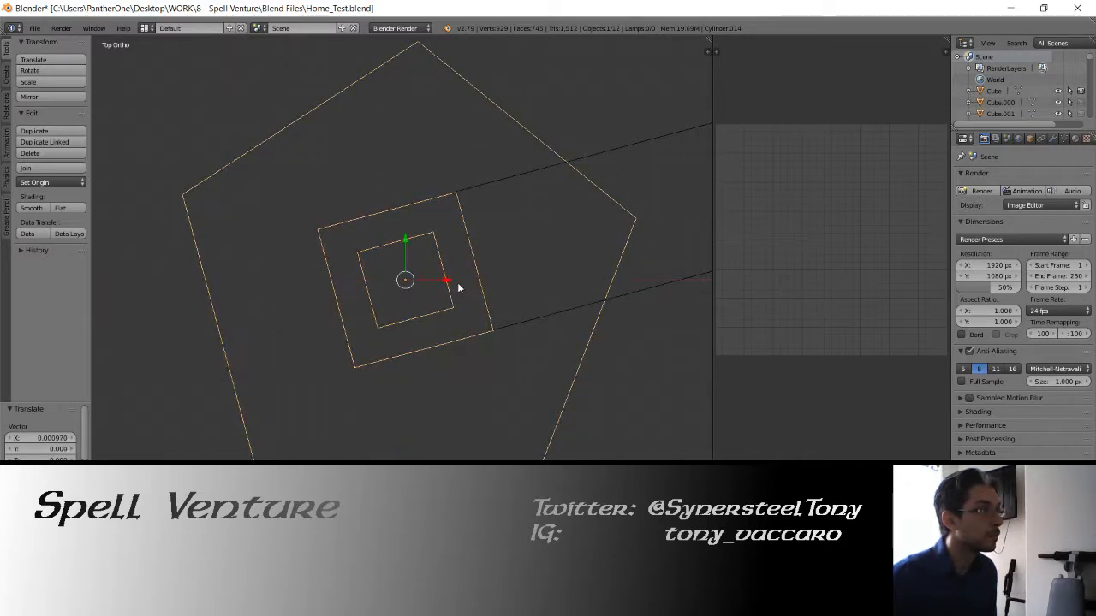
# Select all five lamp holders and join them into one object
pyautogui.scroll(-6, 457, 288)
pyautogui.moveTo(274, 347); pyautogui.dragTo(338, 310, button='middle')
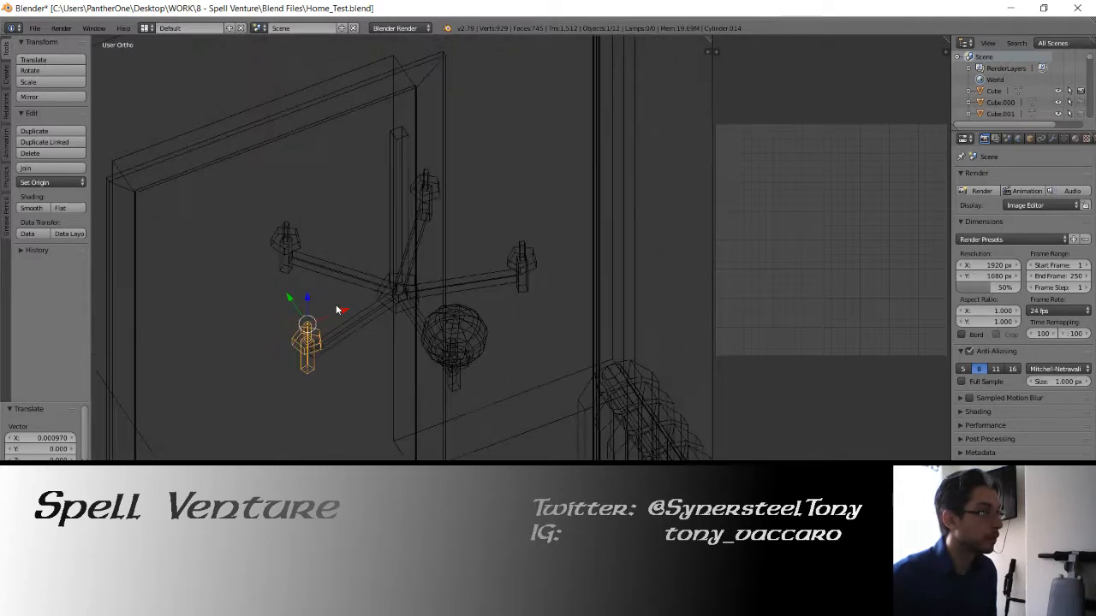
pyautogui.keyDown('shift'); pyautogui.click(285, 250); pyautogui.keyUp('shift')
pyautogui.keyDown('shift'); pyautogui.click(430, 193); pyautogui.keyUp('shift')
pyautogui.keyDown('shift'); pyautogui.click(520, 253); pyautogui.keyUp('shift')
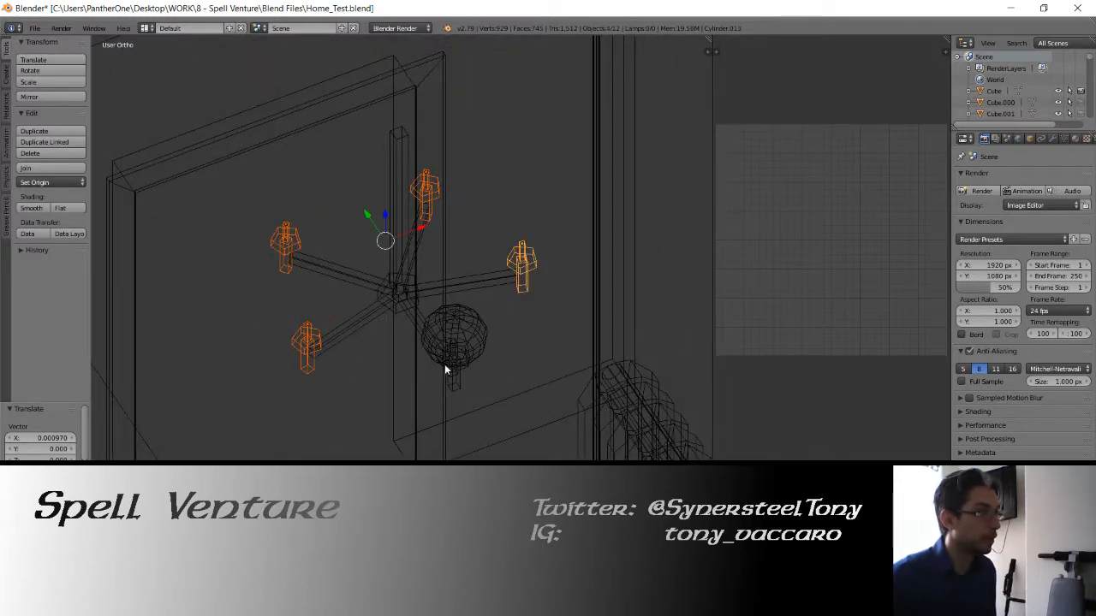
pyautogui.keyDown('shift'); pyautogui.click(452, 375); pyautogui.keyUp('shift')
pyautogui.hotkey('ctrl', 'j')
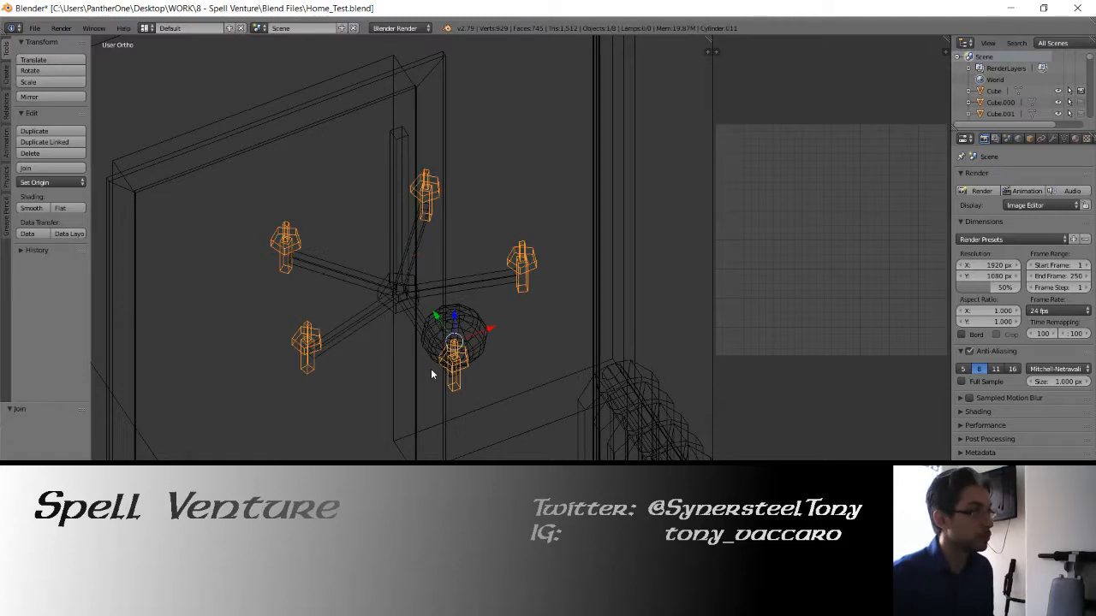
pyautogui.click(42, 168)
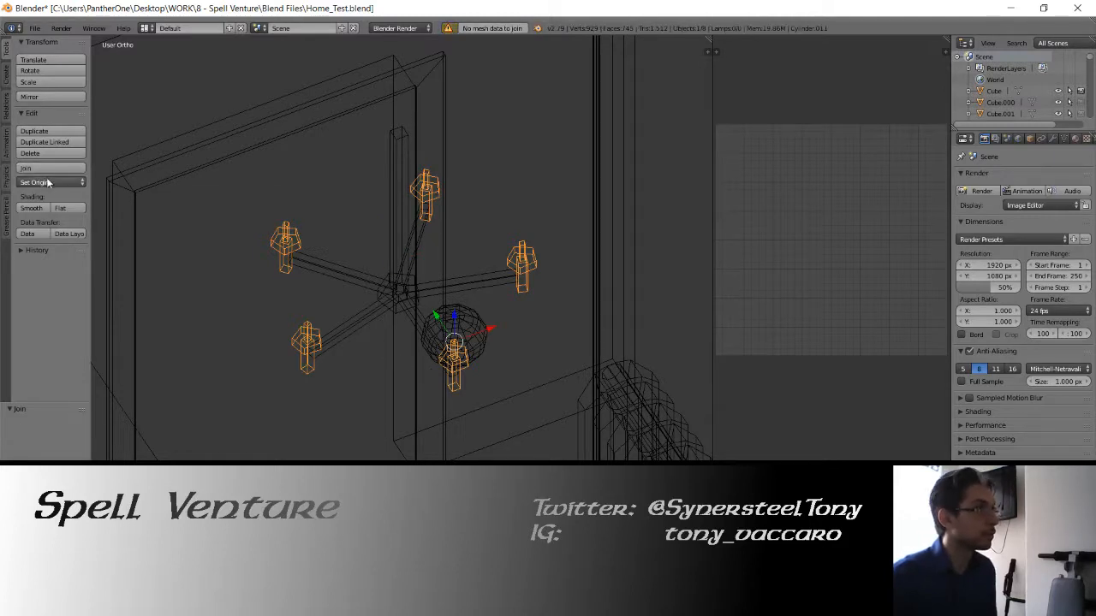
# Set the joined holders' origin to their geometry and apply the object's transform
pyautogui.click(44, 183)
pyautogui.click(60, 209)
pyautogui.press('Tab')
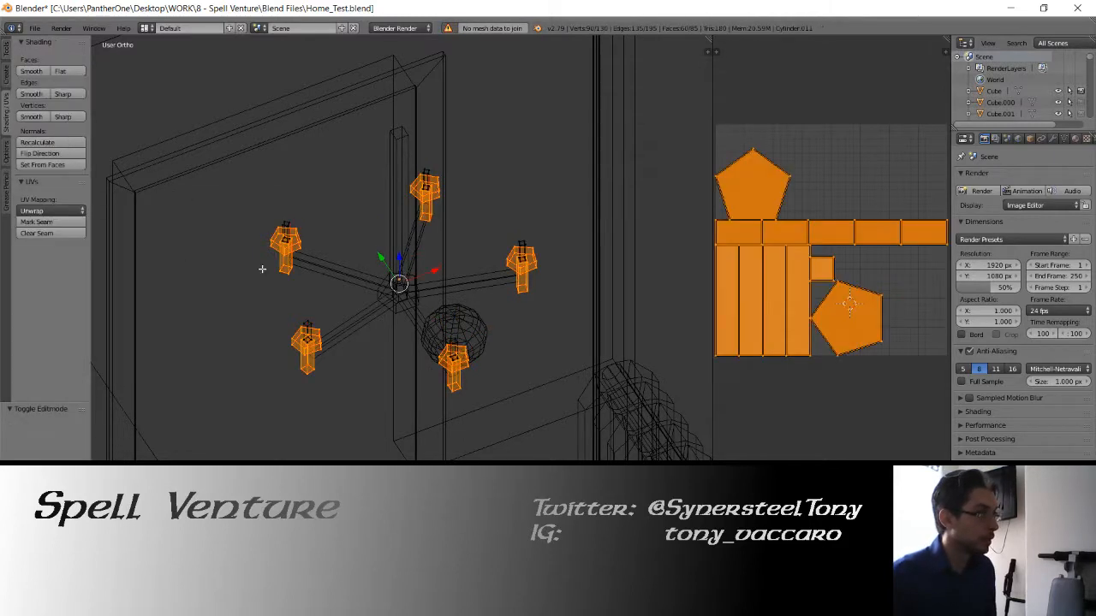
pyautogui.press('Tab')
pyautogui.hotkey('ctrl', 'a')
pyautogui.click(262, 268)
# Unwrap the UVs of the joined lamp holders' mesh
pyautogui.press('Tab')
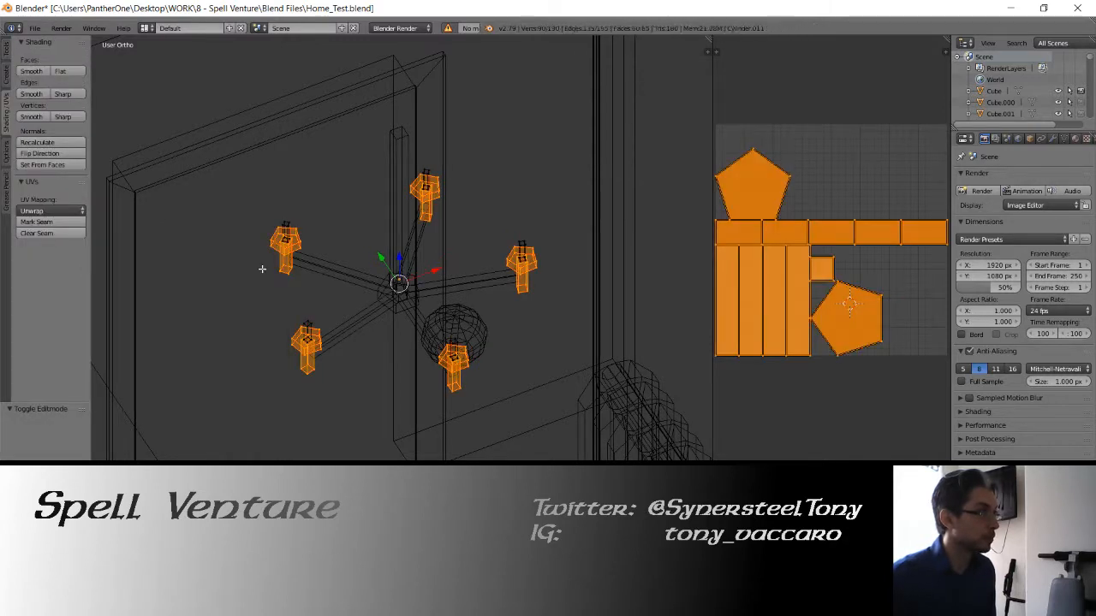
pyautogui.press('u')
pyautogui.click(261, 269)
pyautogui.press('Tab')
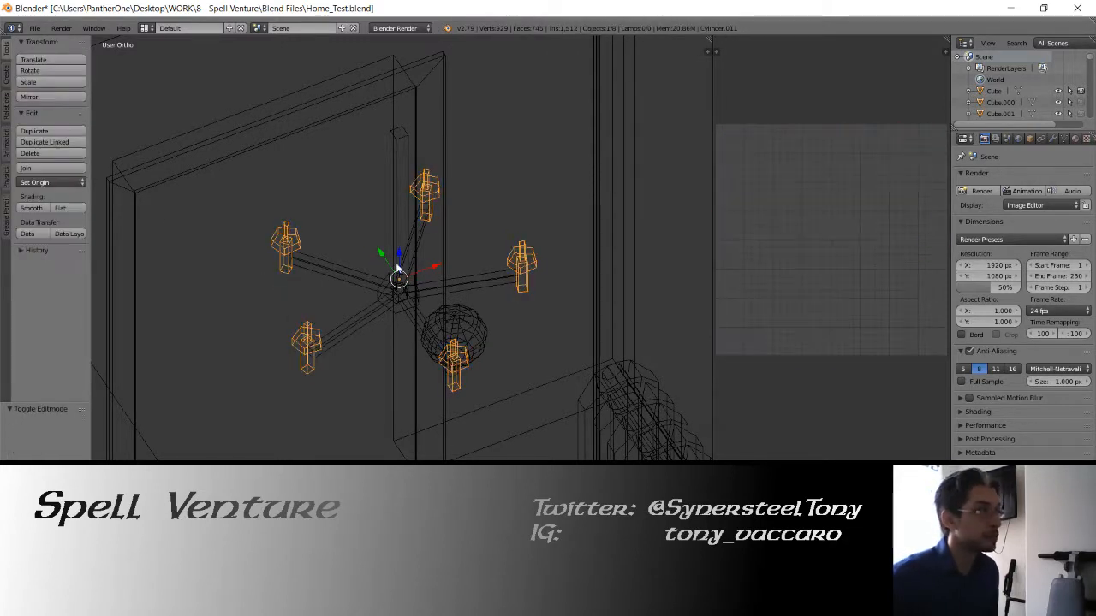
# Join the lamp holders with the chandelier frame and reset the combined object's origin and transform
pyautogui.keyDown('shift'); pyautogui.rightClick(398, 298); pyautogui.keyUp('shift')
pyautogui.hotkey('ctrl', 'j')
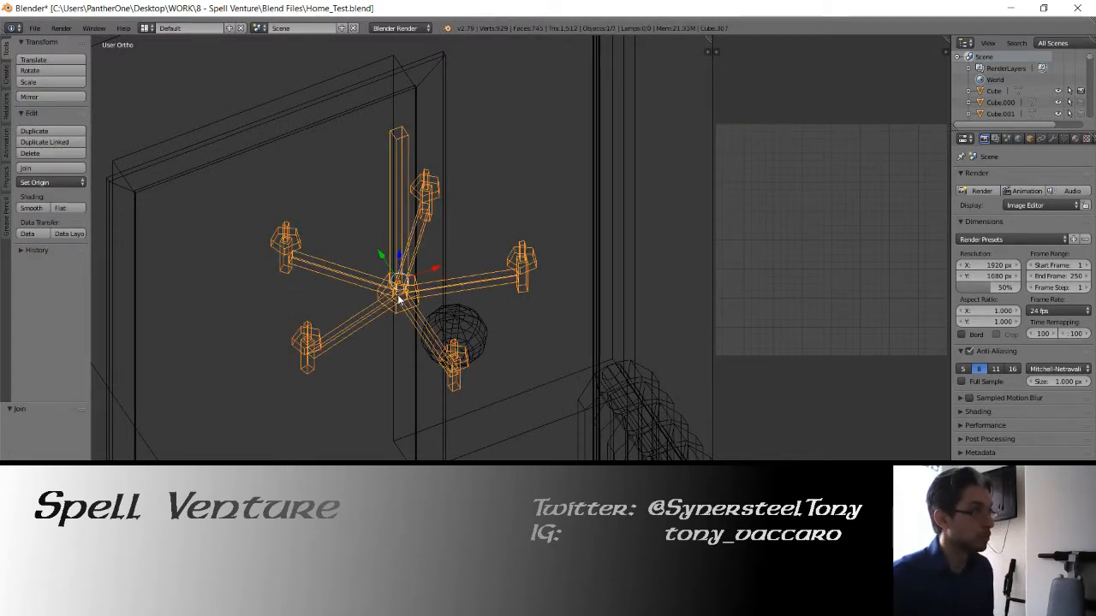
pyautogui.click(34, 182)
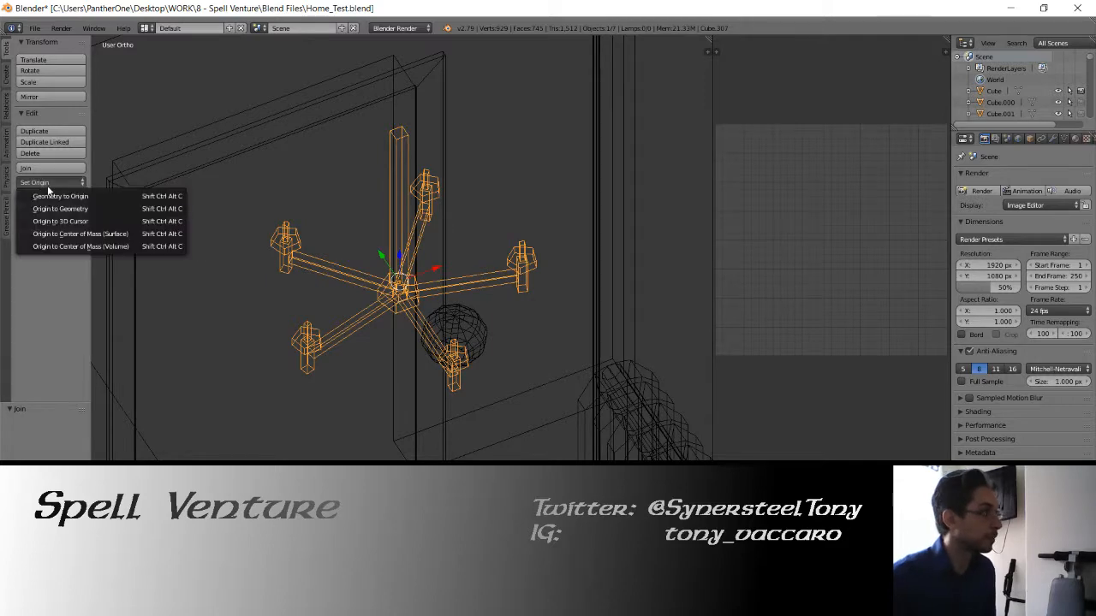
pyautogui.hotkey('ctrl', 'a')
pyautogui.click(277, 240)
pyautogui.press('a')
pyautogui.press('a')
pyautogui.press('a')
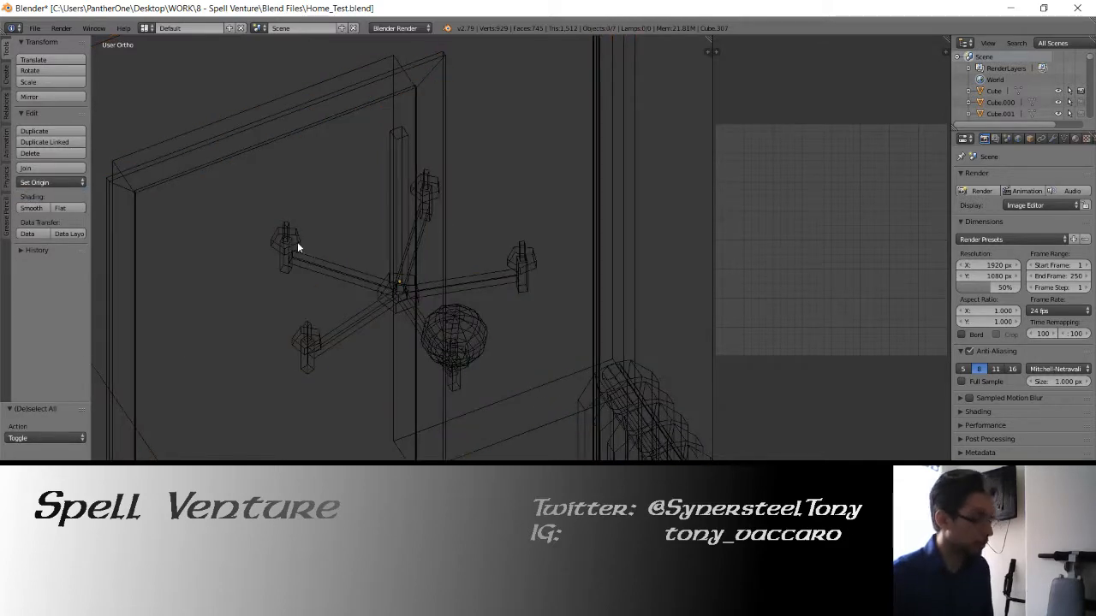
pyautogui.press('a')
pyautogui.press('a')
pyautogui.rightClick(367, 278)
pyautogui.press('a')
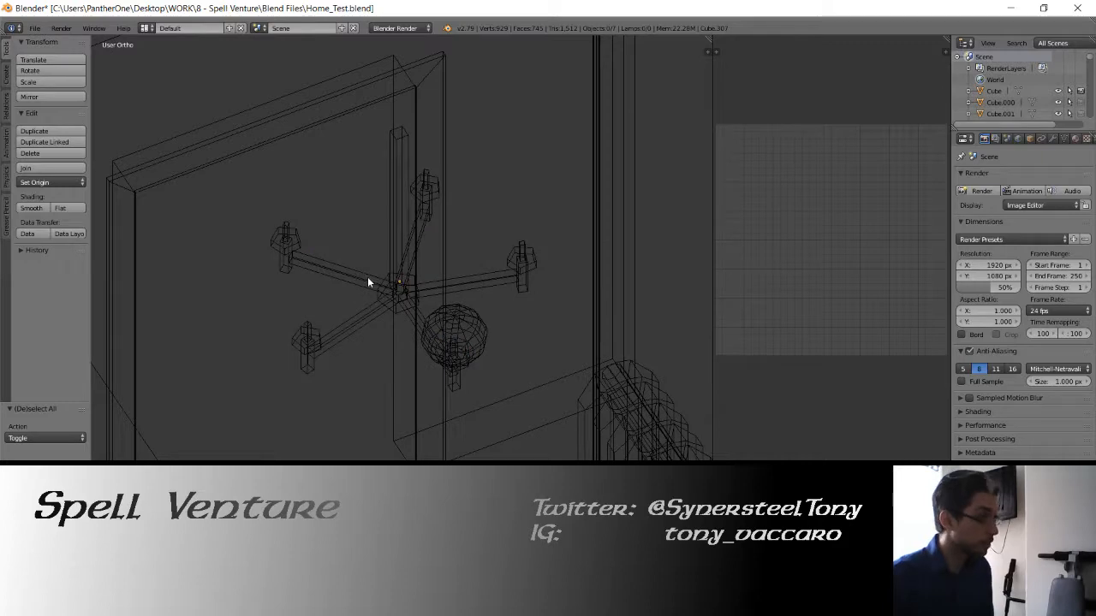
# Unwrap the UVs of the whole joined chandelier mesh and return to object mode
pyautogui.rightClick(367, 276)
pyautogui.press('Tab')
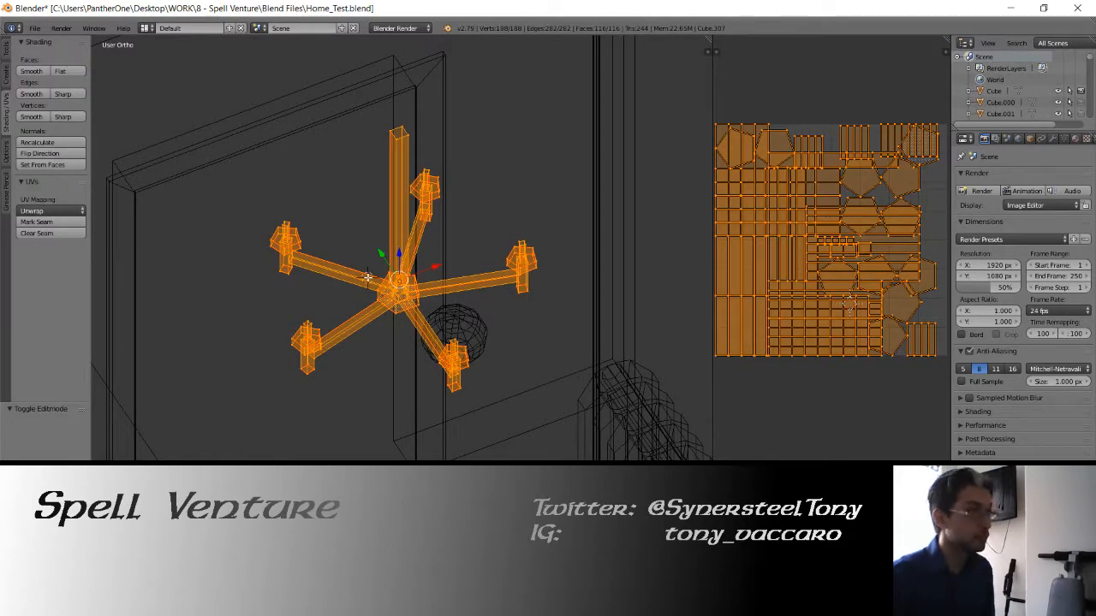
pyautogui.press('u')
pyautogui.click(367, 276)
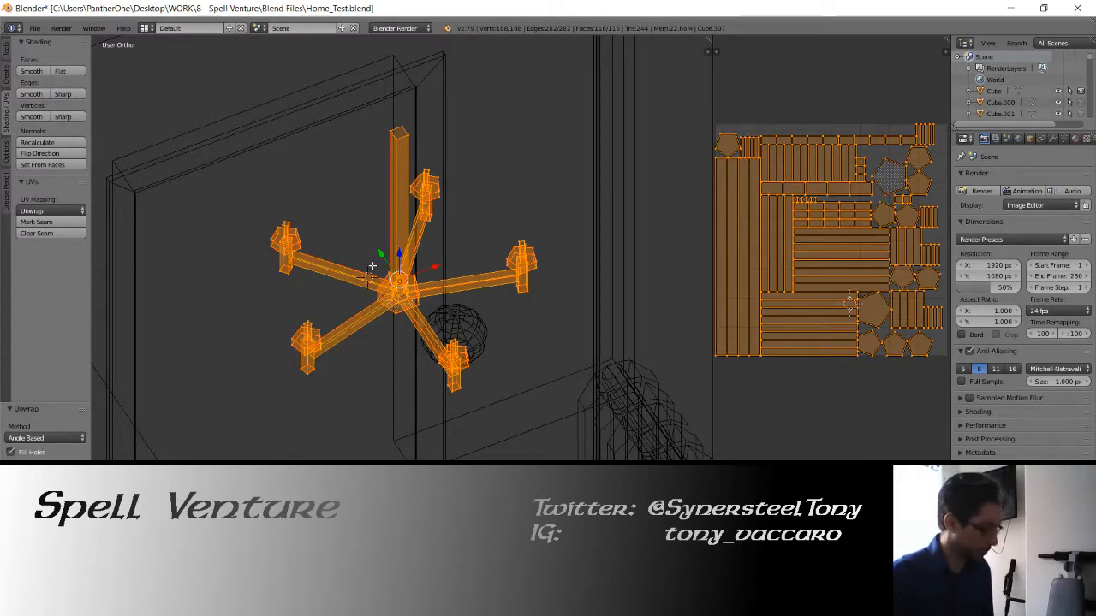
pyautogui.scroll(-4, 371, 266)
pyautogui.scroll(5, 372, 265)
pyautogui.moveTo(372, 266); pyautogui.dragTo(477, 322, button='middle')
pyautogui.press('Tab')
# Try placing a duplicate globe at the lower-right arm, moving it 1.1 along X and upward along Y, and delete the copy
pyautogui.rightClick(477, 322)
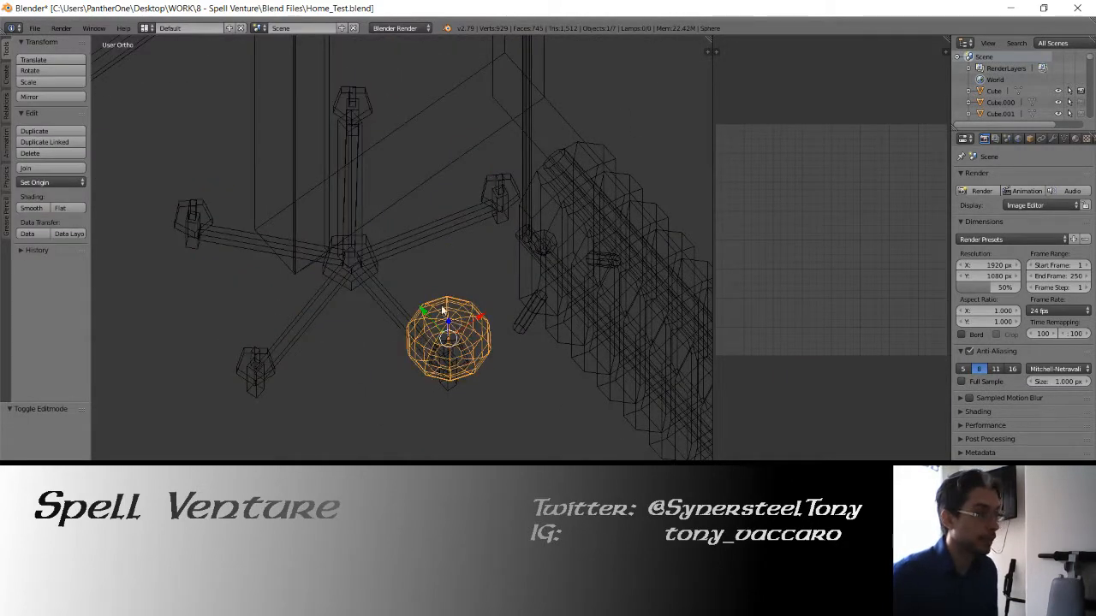
pyautogui.press('KP_7')
pyautogui.hotkey('shift', 'd')
pyautogui.rightClick(412, 351)
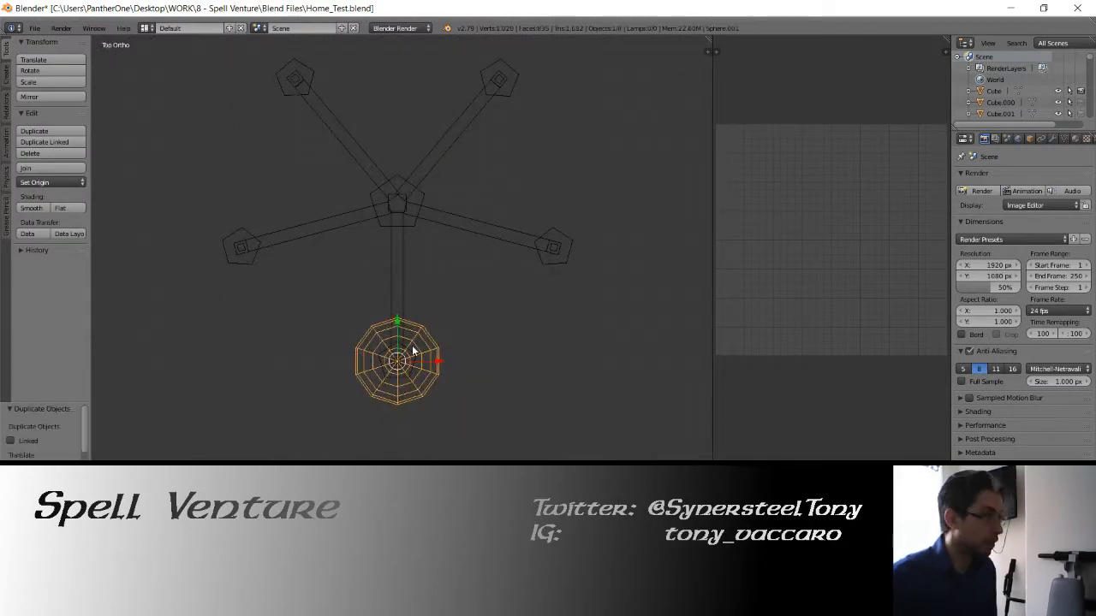
pyautogui.press('g')
pyautogui.press('x')
pyautogui.click(599, 359)
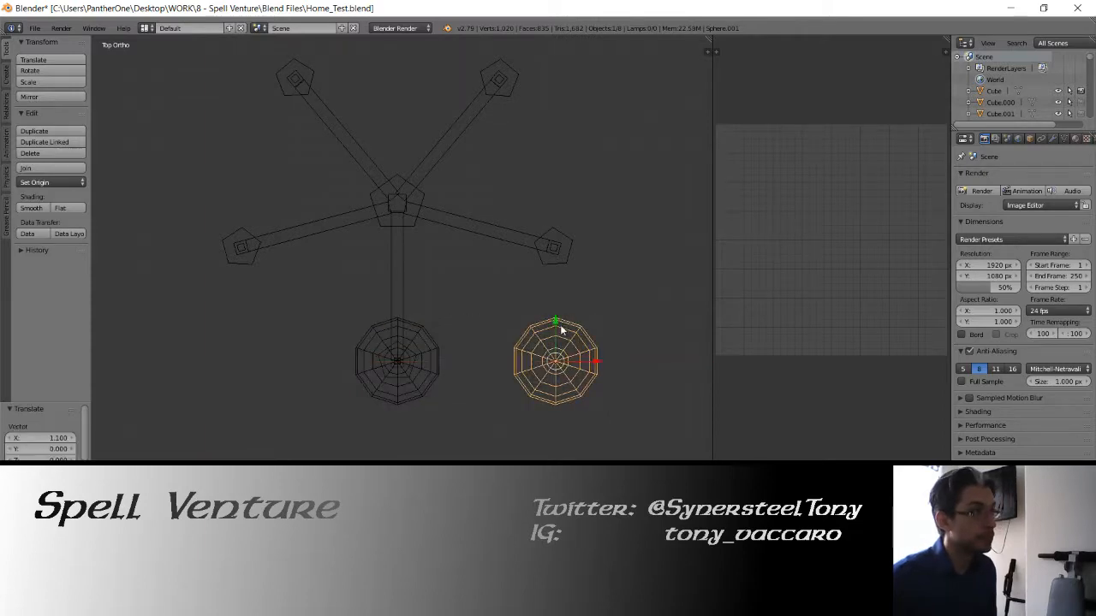
pyautogui.press('g')
pyautogui.press('y')
pyautogui.click(558, 212)
pyautogui.press('x')
pyautogui.click(546, 218)
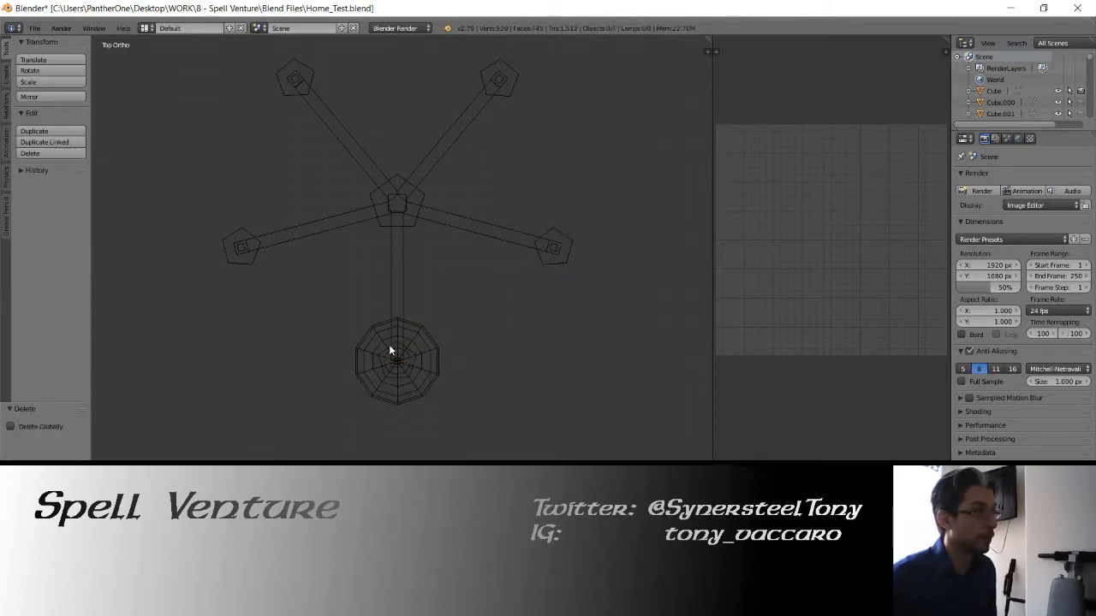
# Select the original globe on the front arm and open its mesh for editing
pyautogui.rightClick(388, 344)
pyautogui.moveTo(388, 344); pyautogui.dragTo(518, 341, button='middle')
pyautogui.moveTo(449, 291); pyautogui.dragTo(426, 218, button='middle')
pyautogui.press('Tab')
pyautogui.scroll(-4, 350, 326)
pyautogui.press('KP_7')
pyautogui.scroll(-2, 312, 354)
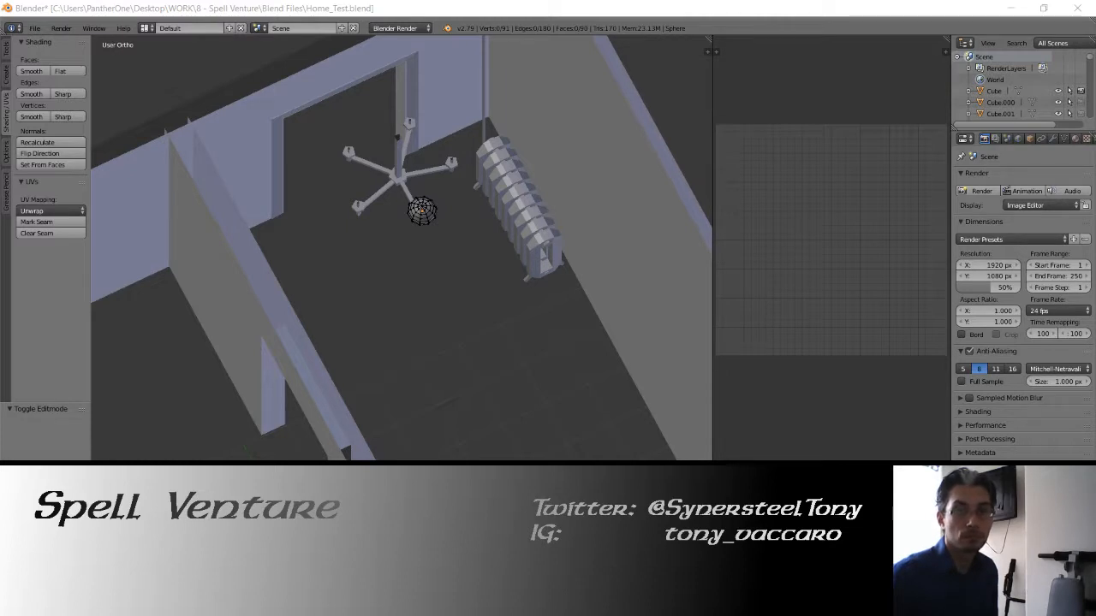
# Examine the chandelier in the browser's reference photo and the room in Unity's Scene view, and return to Blender
pyautogui.click(1014, 7)
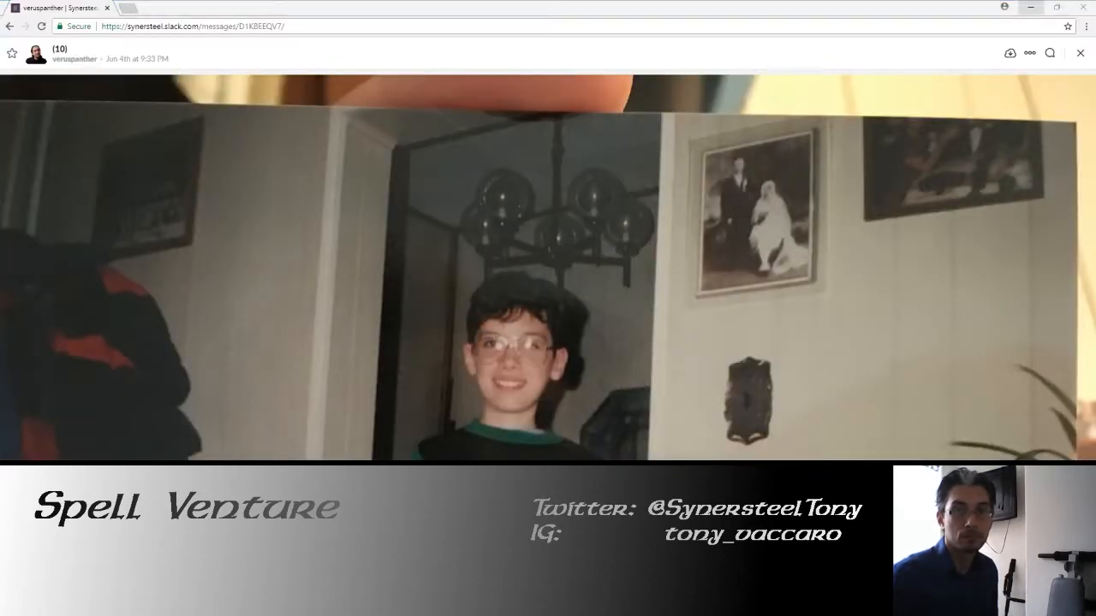
pyautogui.click(1030, 7)
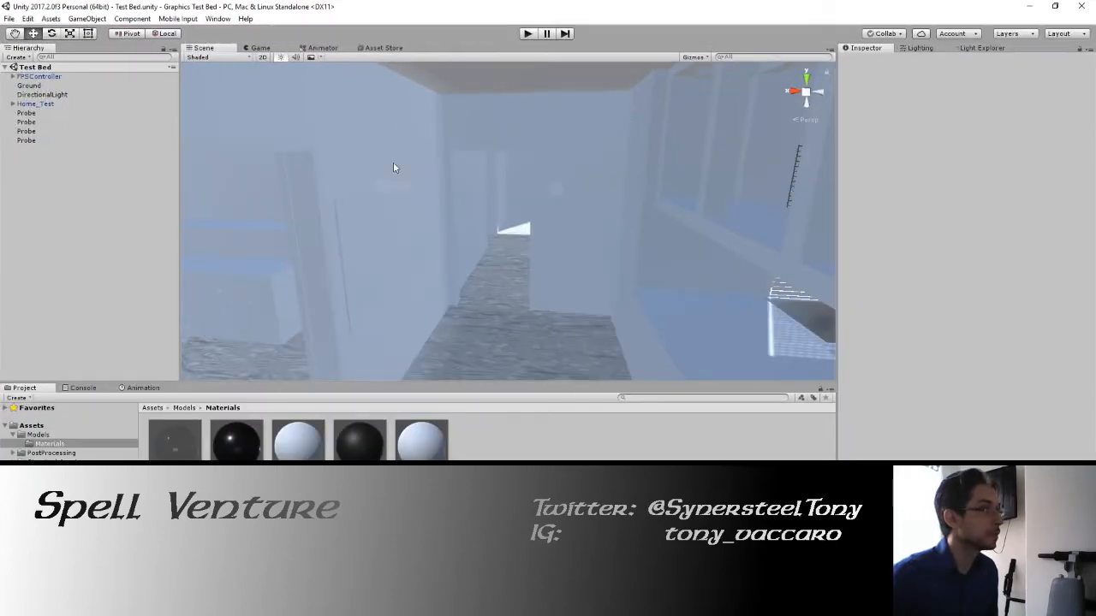
pyautogui.moveTo(435, 162); pyautogui.dragTo(368, 282, button='right')
pyautogui.press('w')
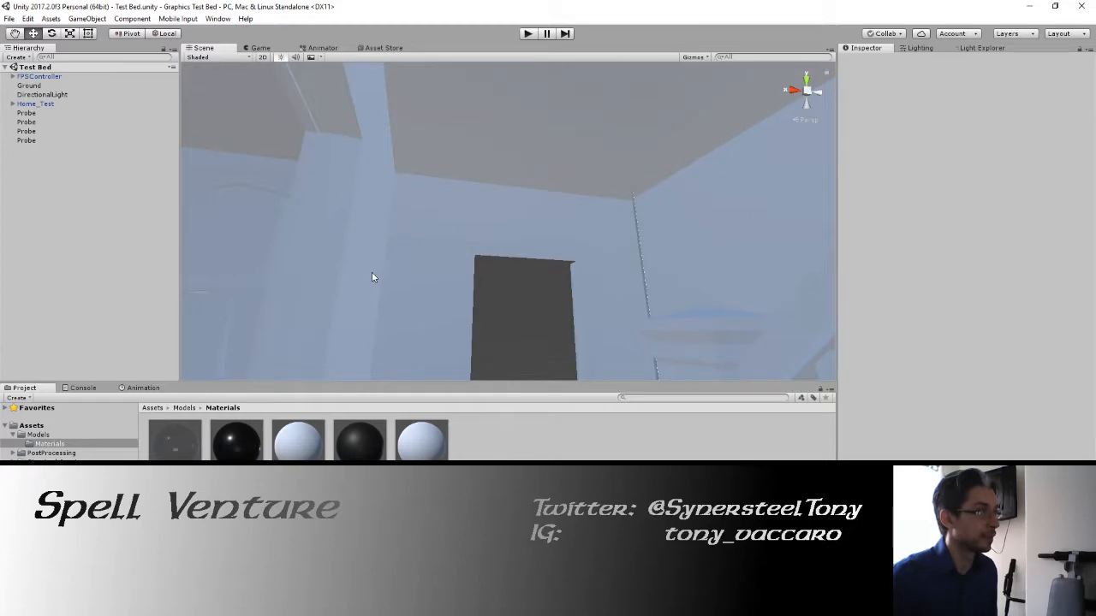
pyautogui.hotkey('alt', 'Tab')
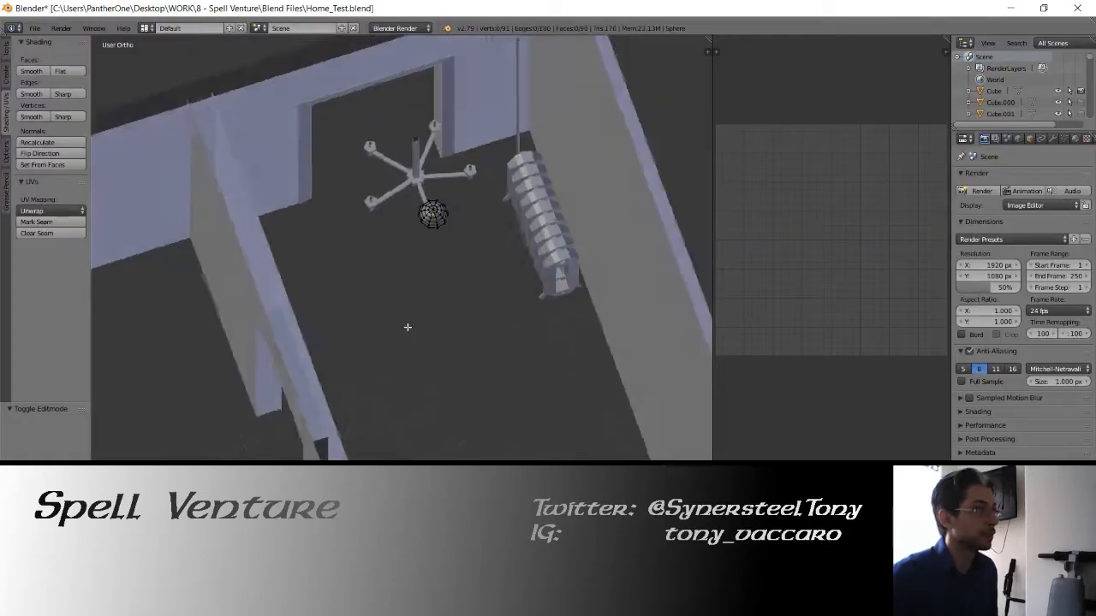
# Try adding an icosphere with 3 subdivisions as an alternative globe shape, and delete it again
pyautogui.moveTo(406, 326); pyautogui.dragTo(433, 318, button='middle')
pyautogui.hotkey('shift', 'a')
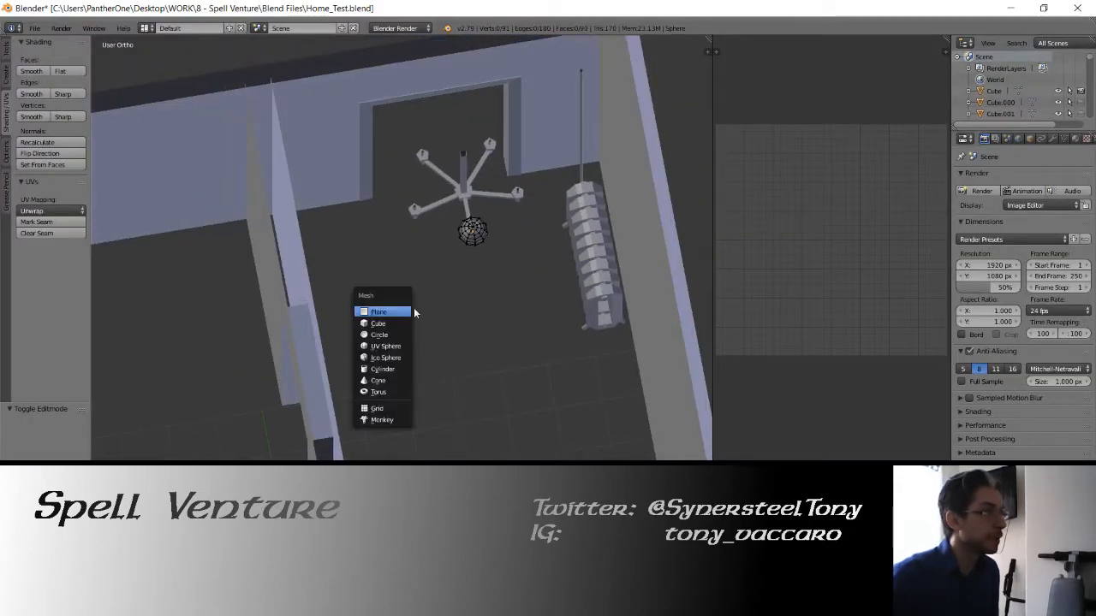
pyautogui.click(386, 358)
pyautogui.scroll(-3, 385, 357)
pyautogui.moveTo(431, 362); pyautogui.dragTo(478, 306, button='middle')
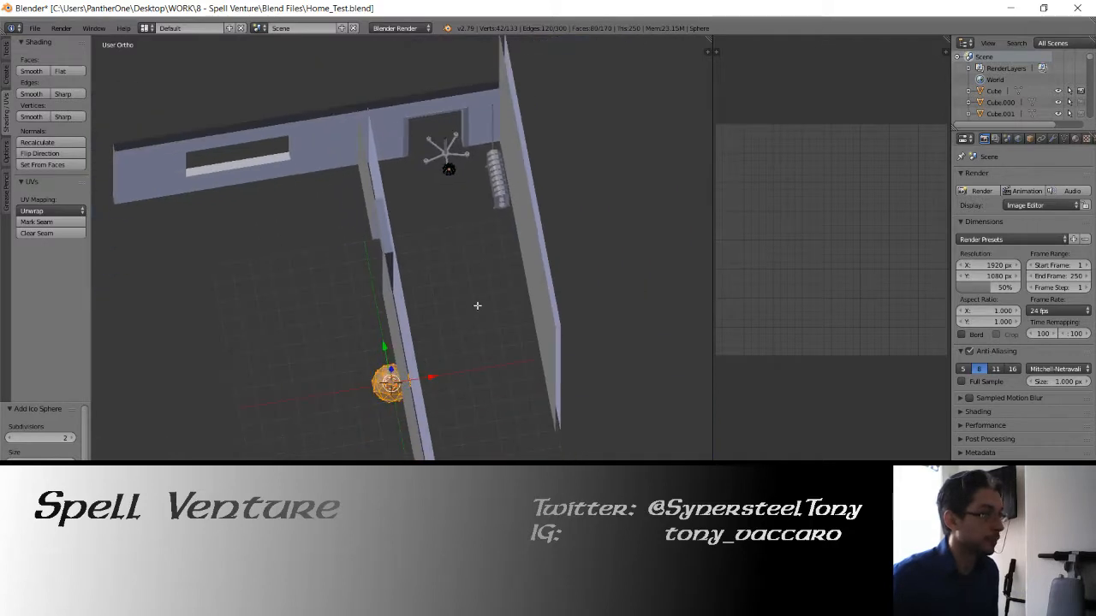
pyautogui.click(55, 437)
pyautogui.write('3')
pyautogui.press('Return')
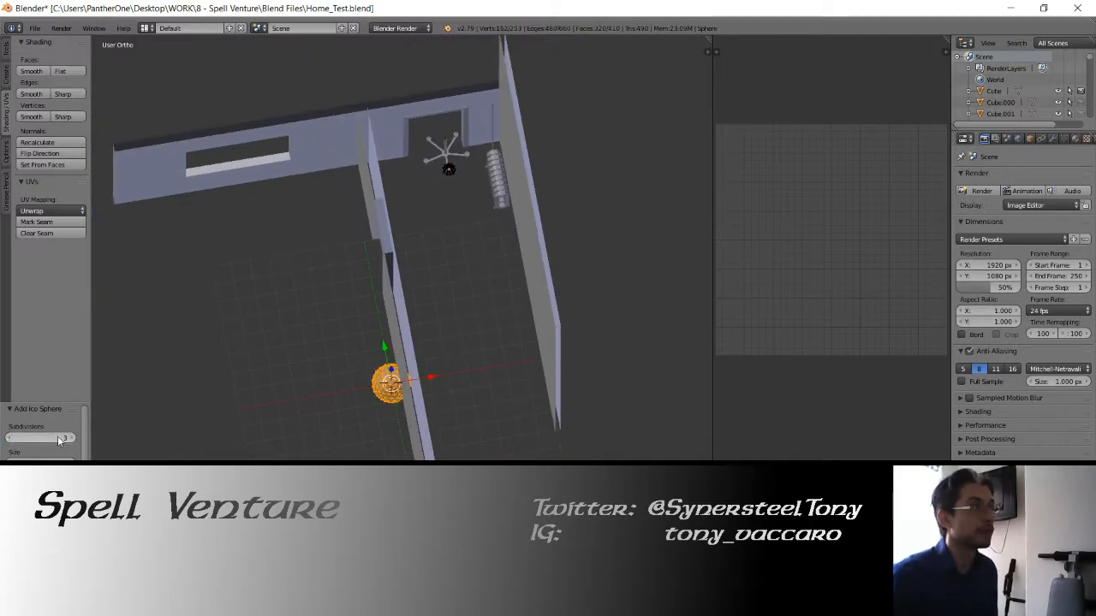
pyautogui.press('Delete')
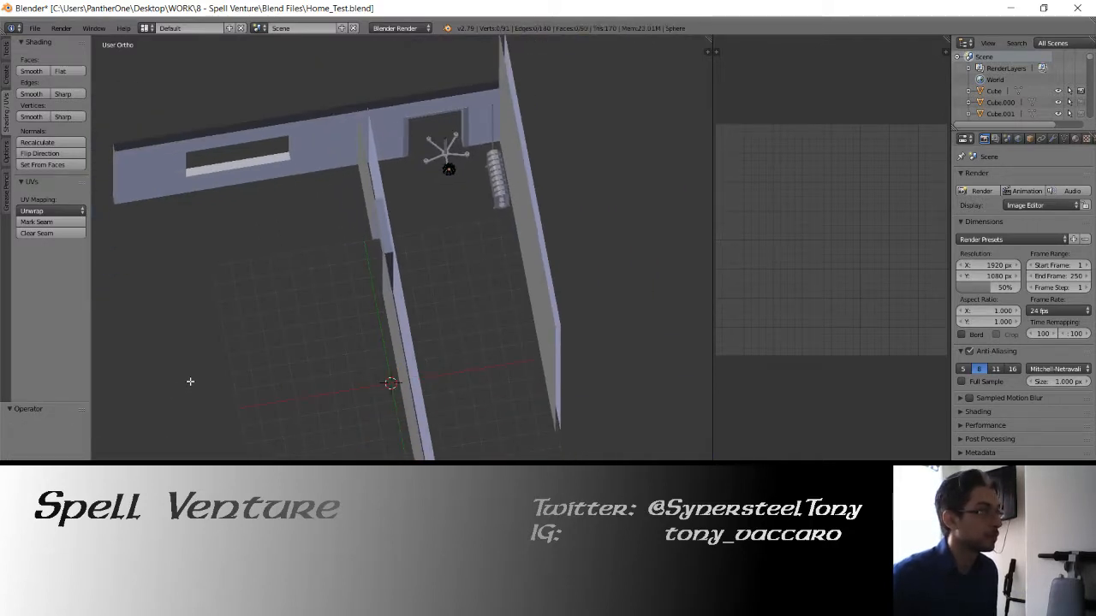
# Leave the globe's mesh editing, try another icosphere with 3 subdivisions, inspect its mesh density beside the chandelier, and delete it
pyautogui.press('Tab')
pyautogui.hotkey('shift', 'a')
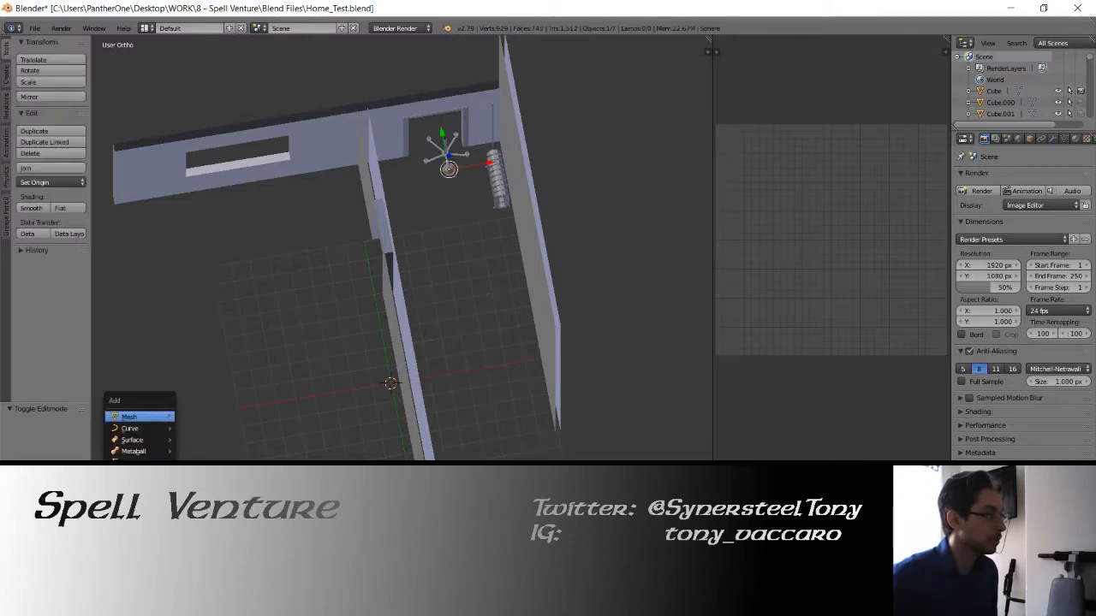
pyautogui.moveTo(128, 416)
pyautogui.click(210, 460)
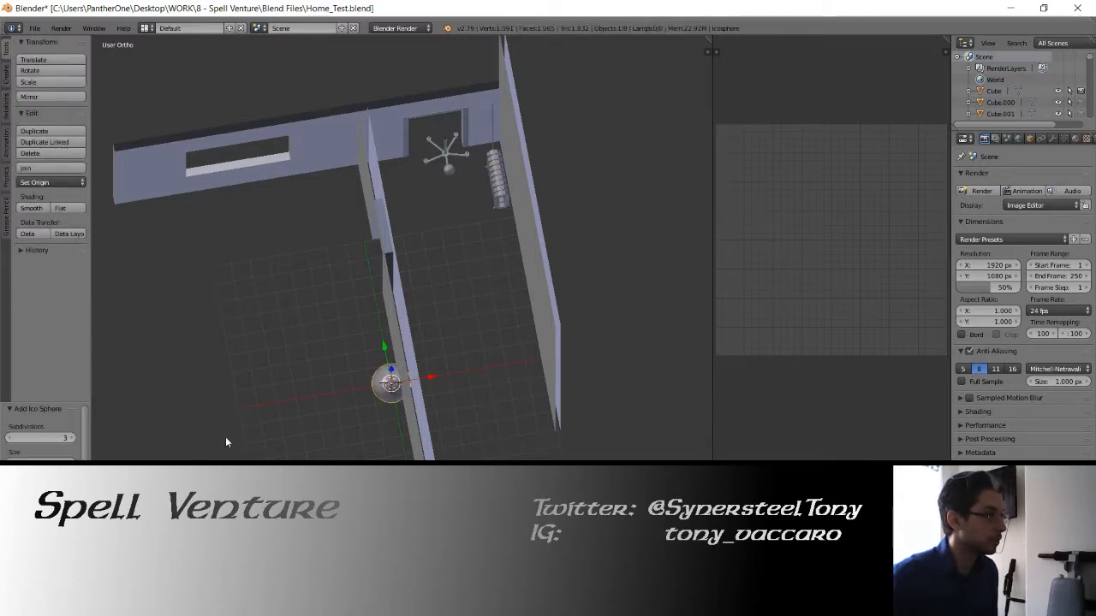
pyautogui.press('Tab')
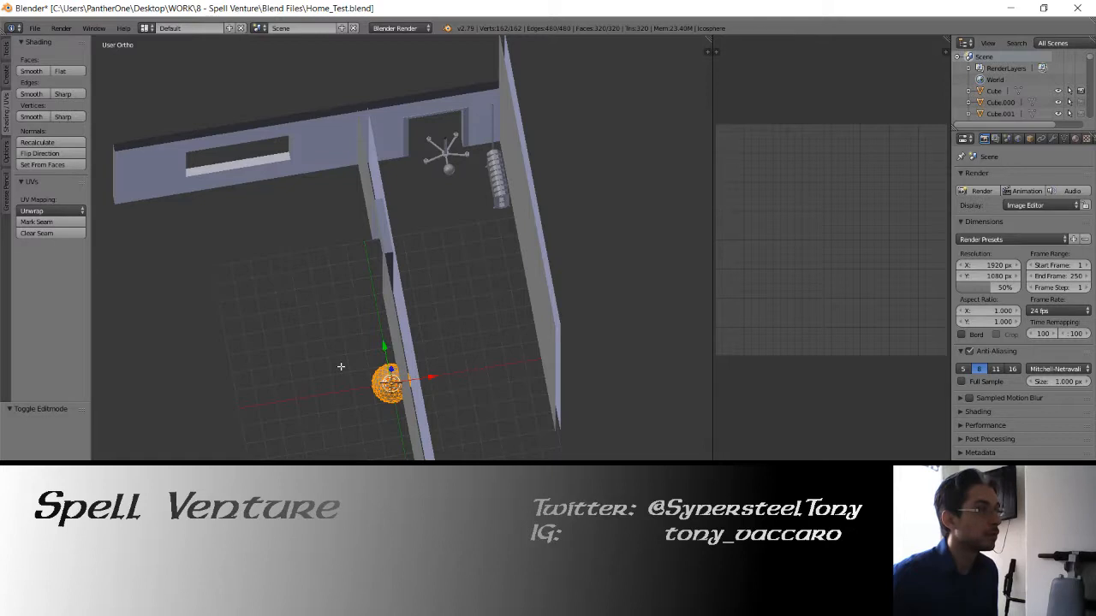
pyautogui.press('Tab')
pyautogui.keyDown('shift'); pyautogui.moveTo(341, 366); pyautogui.dragTo(370, 210, button='middle'); pyautogui.keyUp('shift')
pyautogui.press('KP_Decimal')
pyautogui.scroll(-3, 380, 301)
pyautogui.press('Tab')
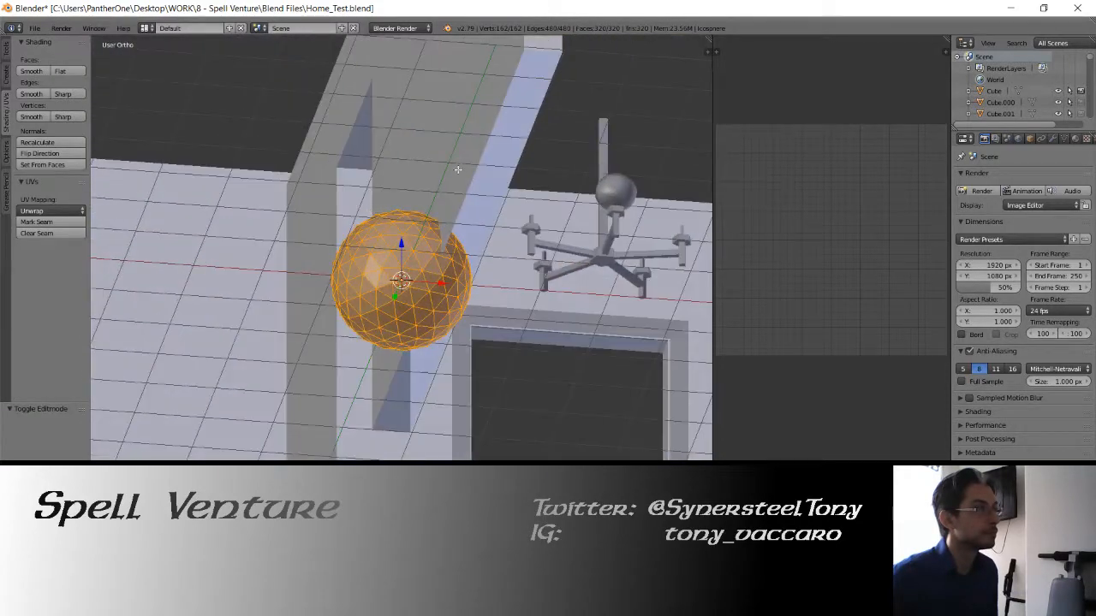
pyautogui.press('Tab')
pyautogui.press('x')
pyautogui.click(385, 226)
# Add an icosphere at the 3D cursor with 2 subdivisions and check its mesh in Edit Mode
pyautogui.hotkey('shift', 'a')
pyautogui.moveTo(384, 226)
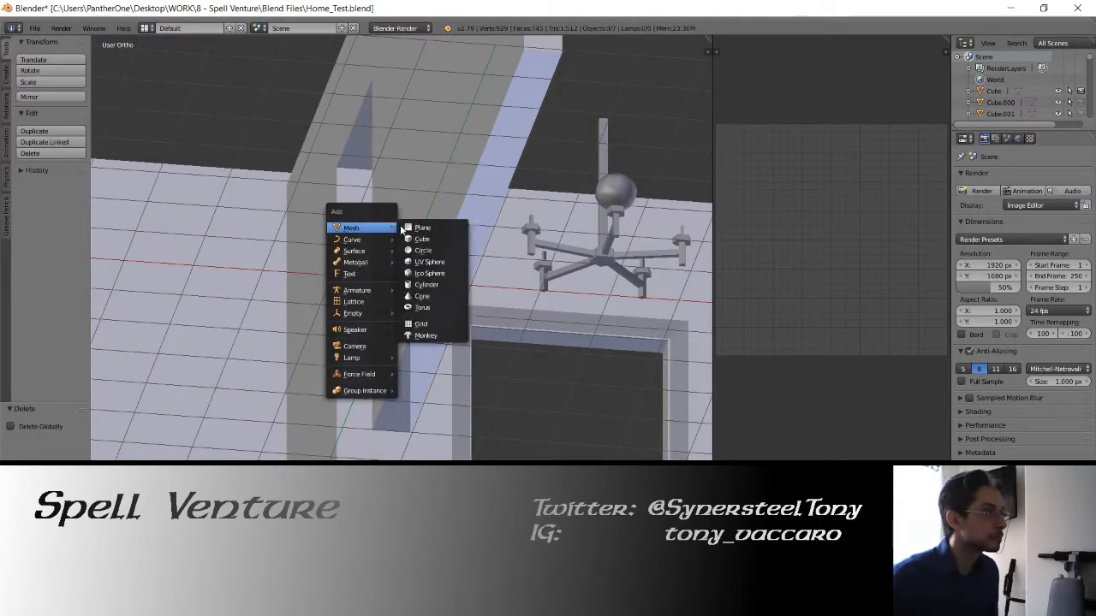
pyautogui.click(428, 273)
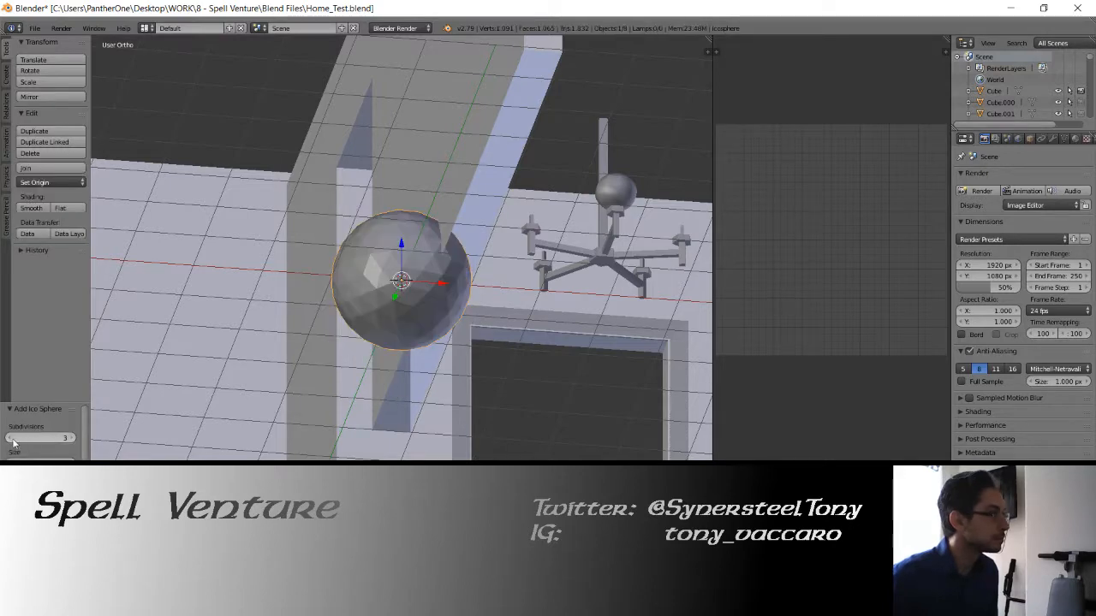
pyautogui.click(11, 439)
pyautogui.press('Tab')
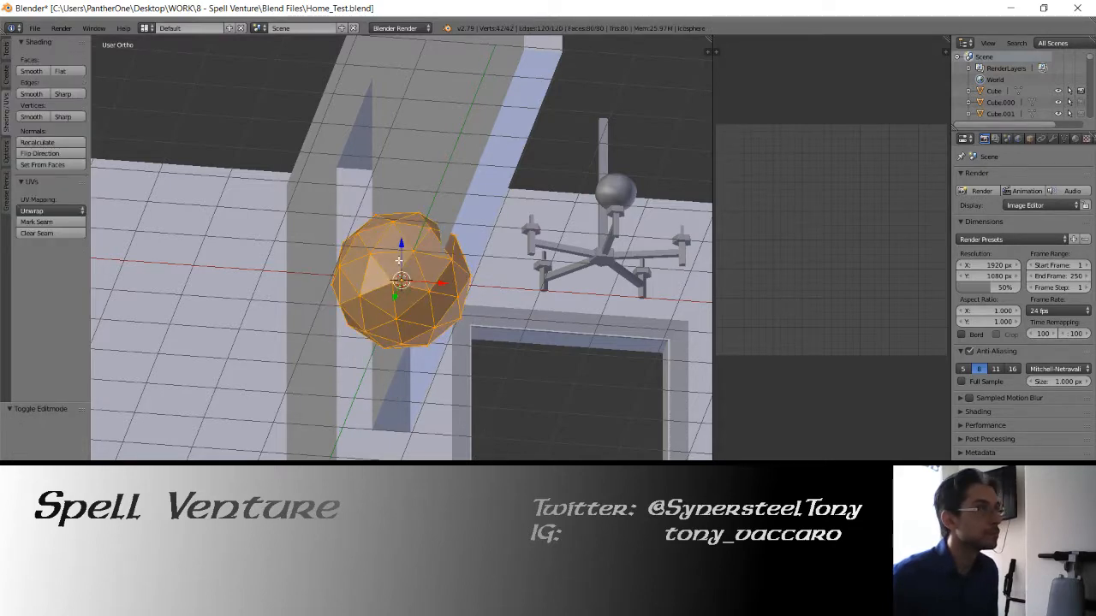
pyautogui.press('Tab')
# In wireframe top view, move the icosphere along X and then 9 units along Y to the chandelier's front arm
pyautogui.press('KP_1')
pyautogui.press('KP_7')
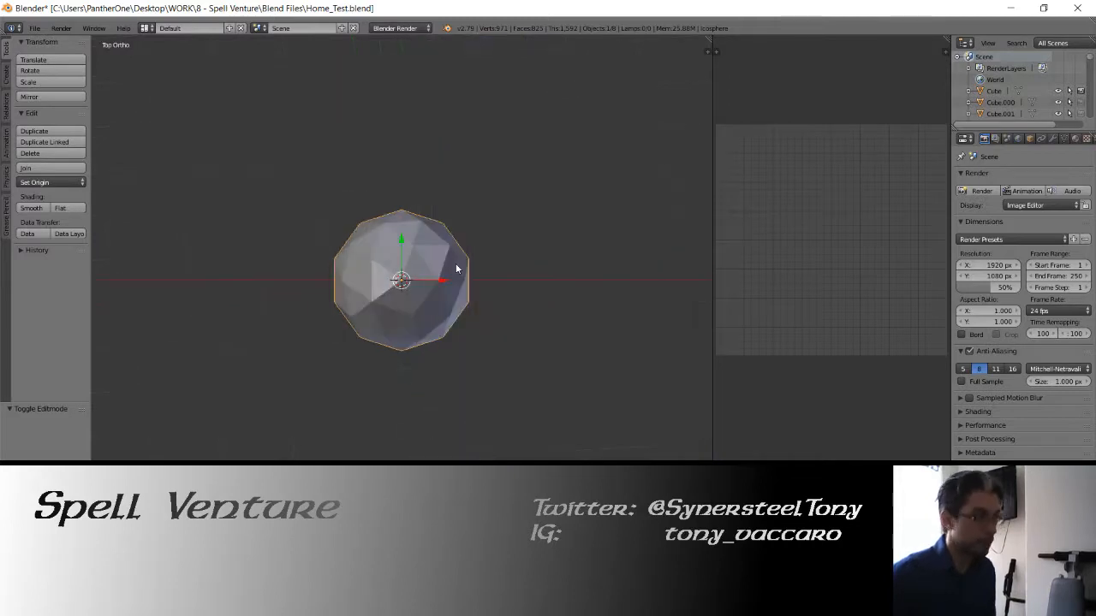
pyautogui.press('z')
pyautogui.scroll(-3, 450, 272)
pyautogui.keyDown('shift'); pyautogui.moveTo(449, 272); pyautogui.dragTo(342, 431, button='middle'); pyautogui.keyUp('shift')
pyautogui.press('g')
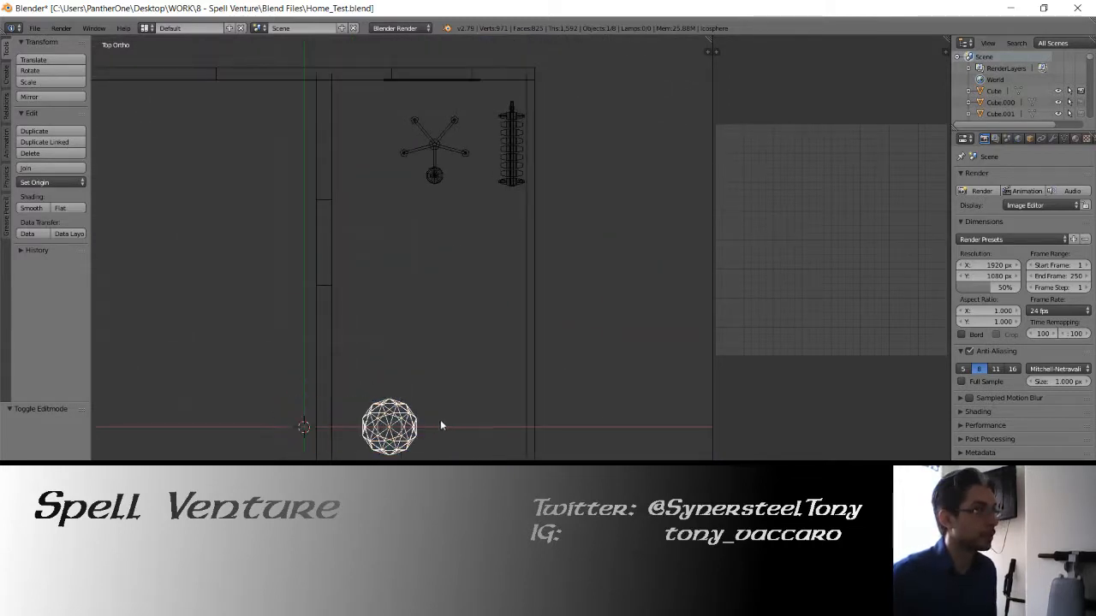
pyautogui.click(470, 419)
pyautogui.press('g')
pyautogui.click(458, 147)
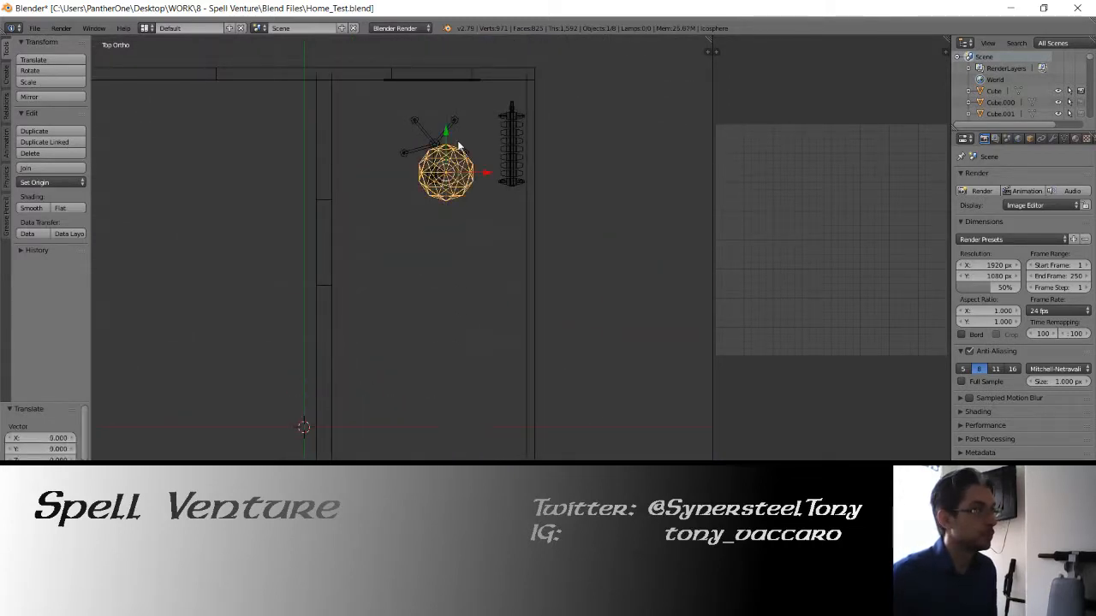
# Centre the icosphere on the existing globe in top view, moving it -0.1 along Y and -0.4 along X
pyautogui.press('KP_Decimal')
pyautogui.scroll(3, 348, 257)
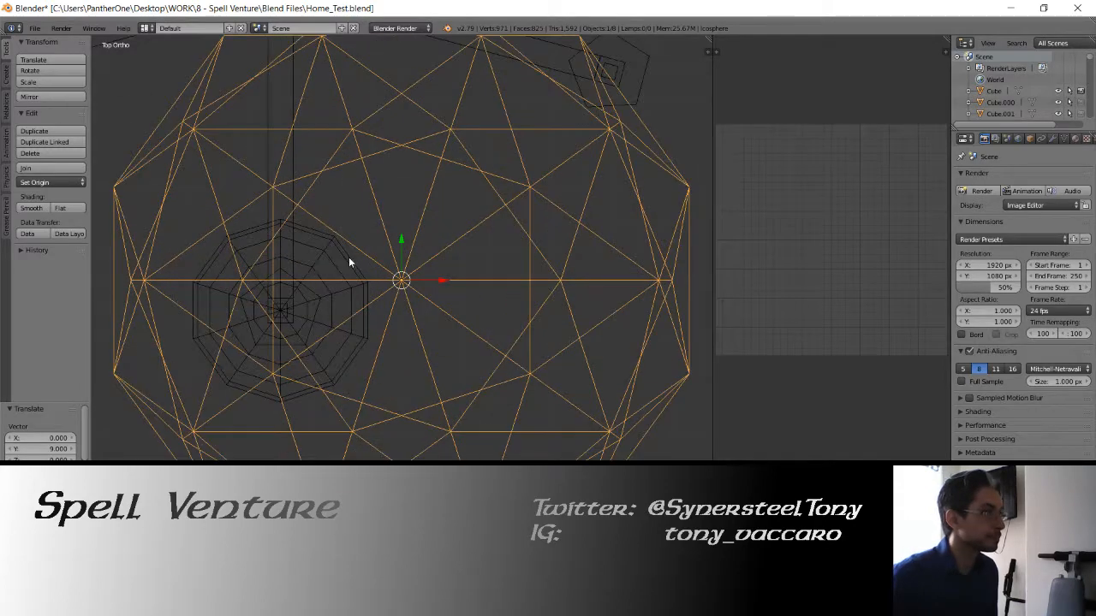
pyautogui.keyDown('shift'); pyautogui.moveTo(348, 257); pyautogui.dragTo(449, 231, button='middle'); pyautogui.keyUp('shift')
pyautogui.press('g')
pyautogui.click(527, 289)
pyautogui.press('g')
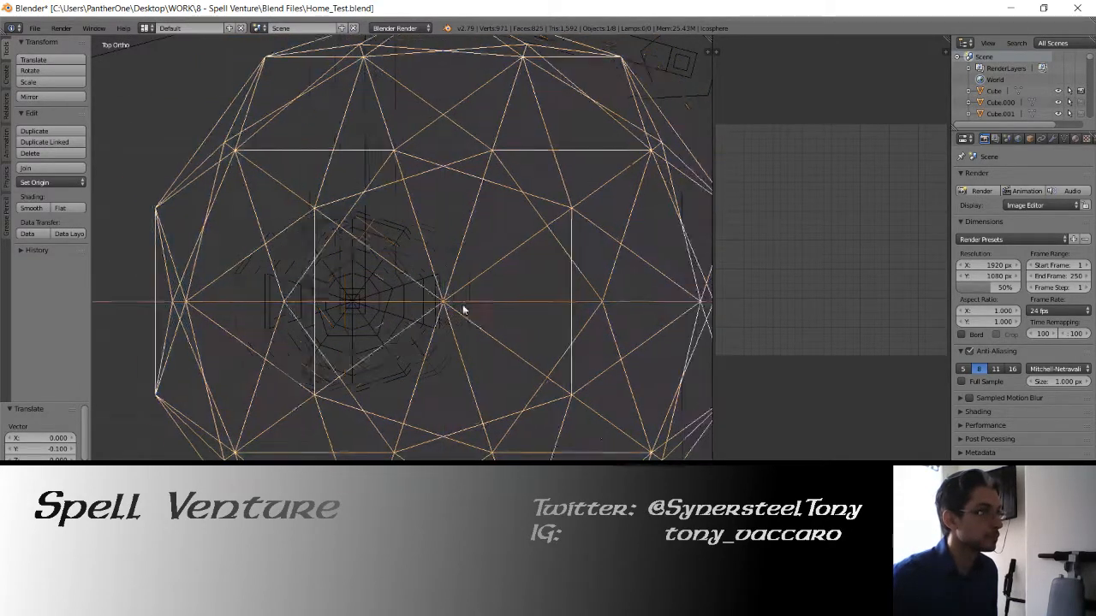
pyautogui.click(399, 306)
# Scale the icosphere by 0.25, then by about 1.213 to match the existing globe's outline
pyautogui.write('g')
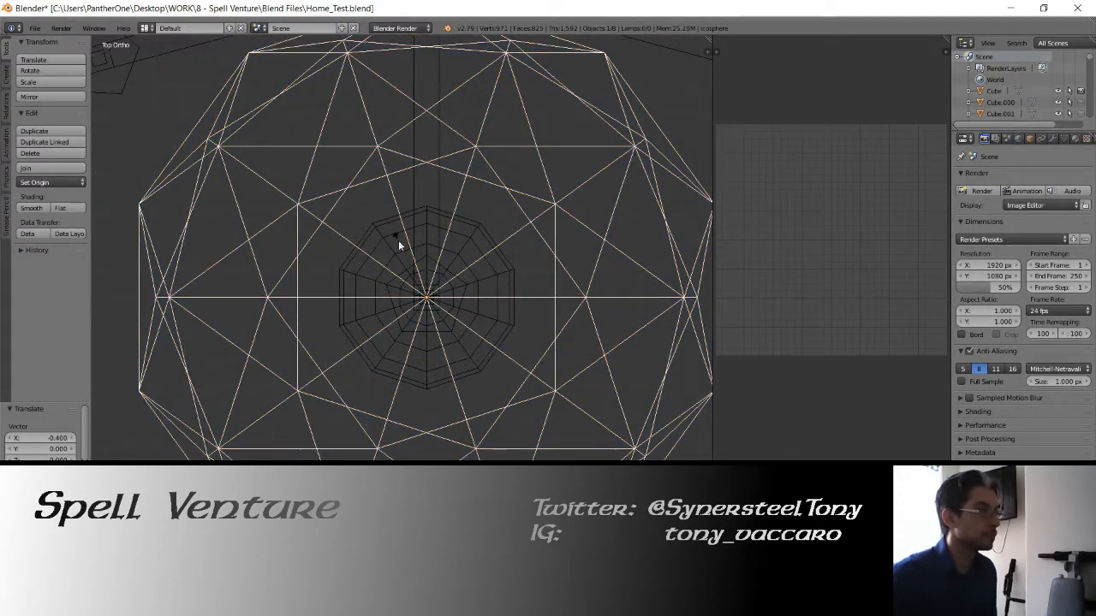
pyautogui.write('s.25')
pyautogui.press('Return')
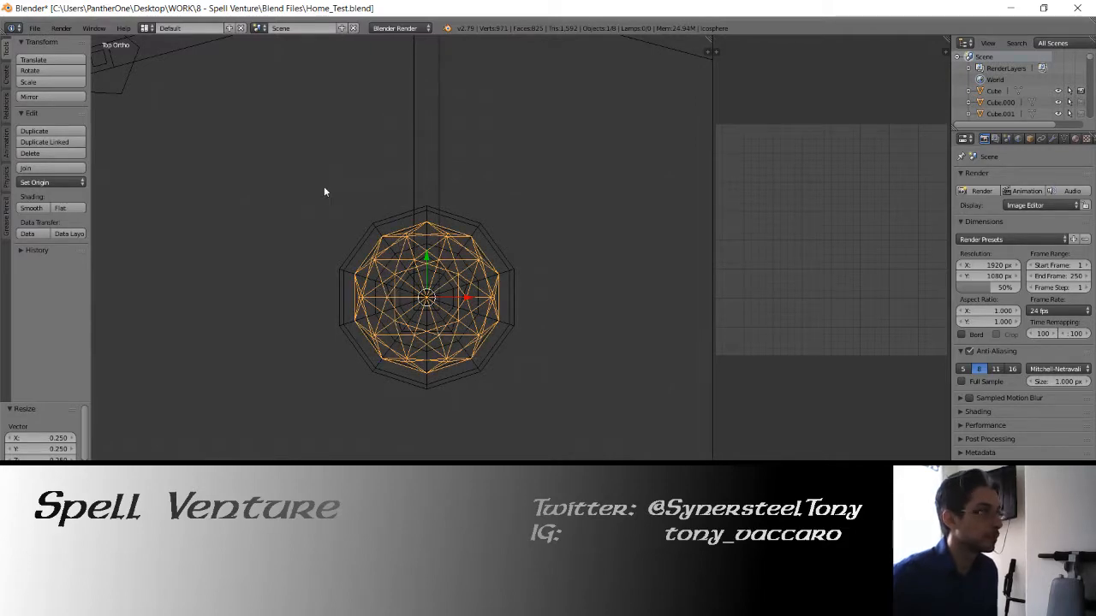
pyautogui.press('s')
pyautogui.click(295, 170)
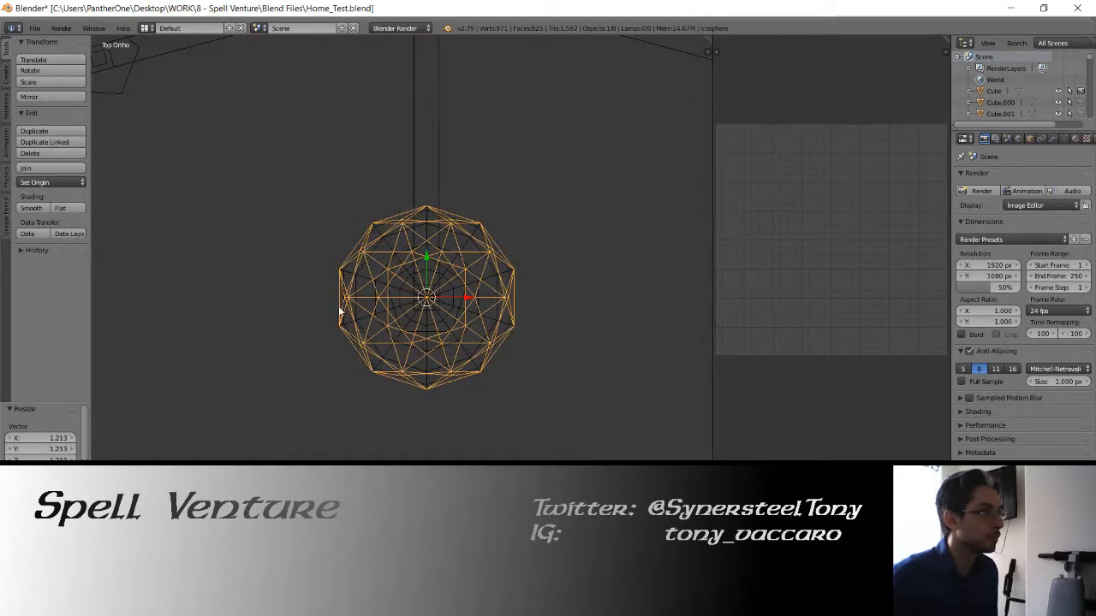
# In front view, raise the icosphere along Z to the height of the existing globe
pyautogui.moveTo(294, 170); pyautogui.dragTo(386, 399, button='middle')
pyautogui.press('KP_1')
pyautogui.scroll(-2, 360, 242)
pyautogui.scroll(-2, 386, 408)
pyautogui.keyDown('shift'); pyautogui.moveTo(420, 264); pyautogui.dragTo(412, 431, button='middle'); pyautogui.keyUp('shift')
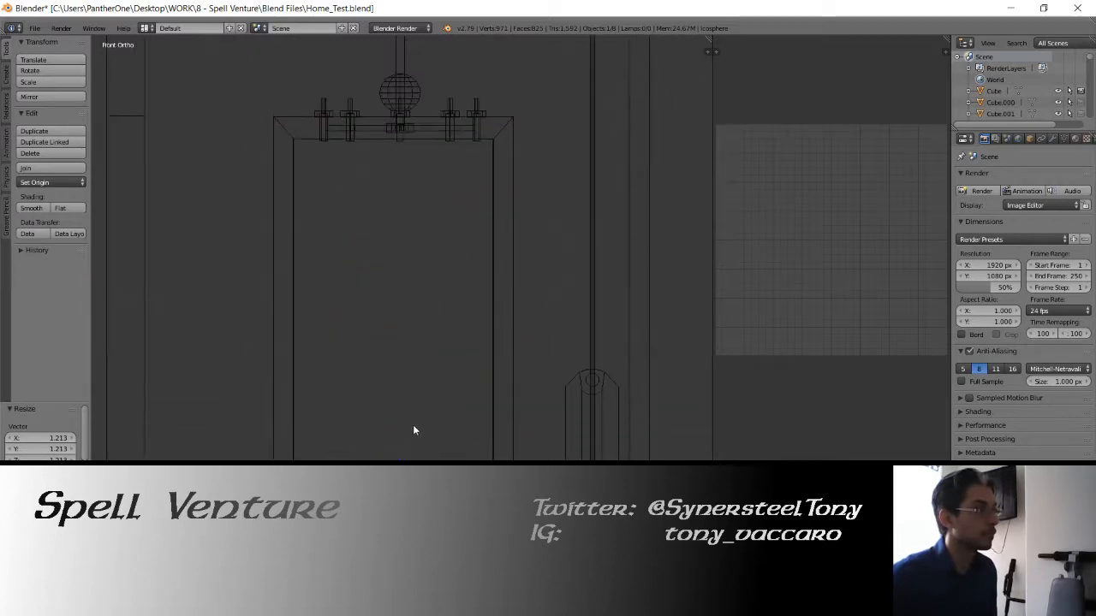
pyautogui.press('g')
pyautogui.press('z')
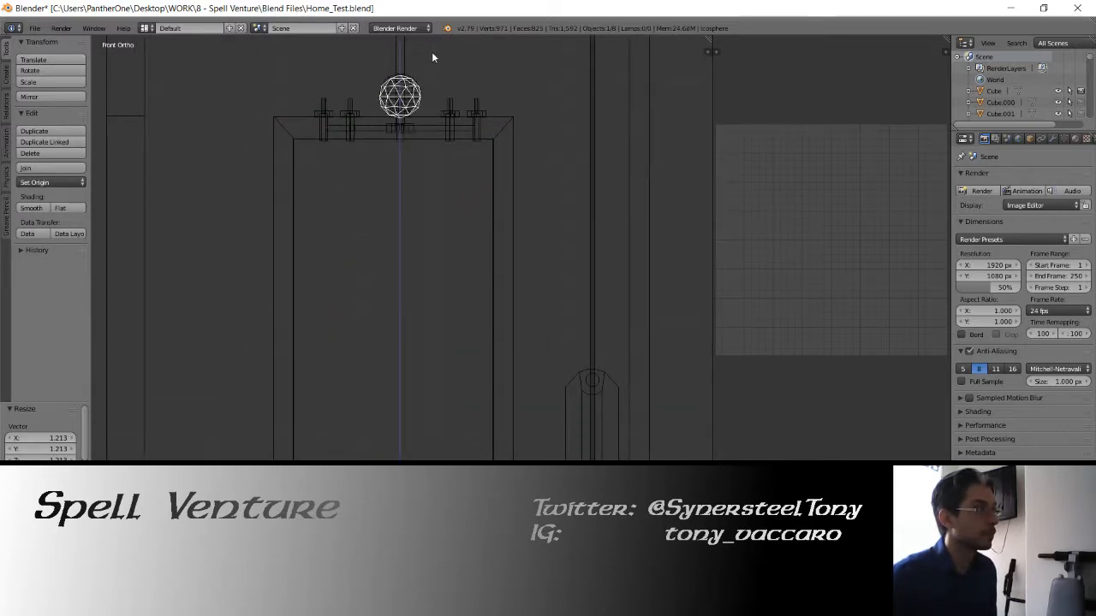
pyautogui.click(432, 55)
# Raise the icosphere slightly along Z and scale it by about 0.937
pyautogui.press('KP_Decimal')
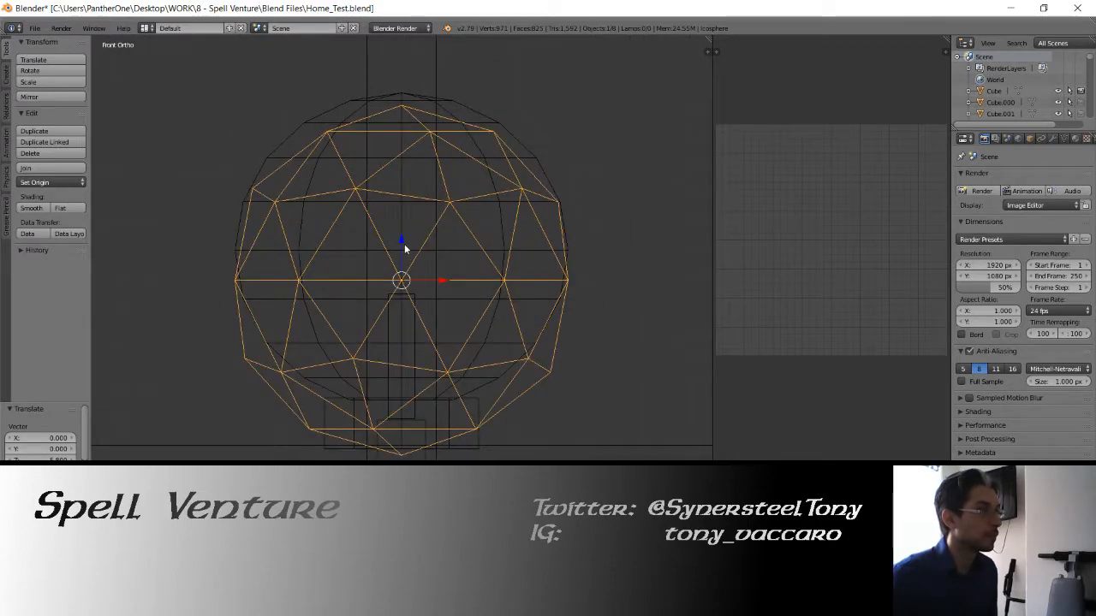
pyautogui.press('g')
pyautogui.press('z')
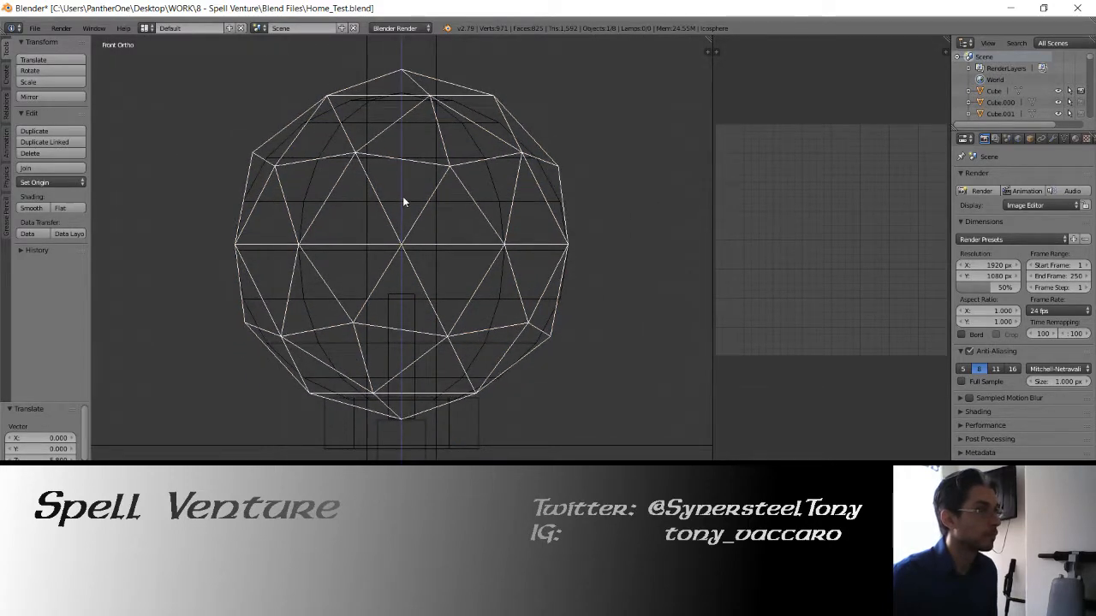
pyautogui.click(403, 202)
pyautogui.press('r')
pyautogui.click(252, 142)
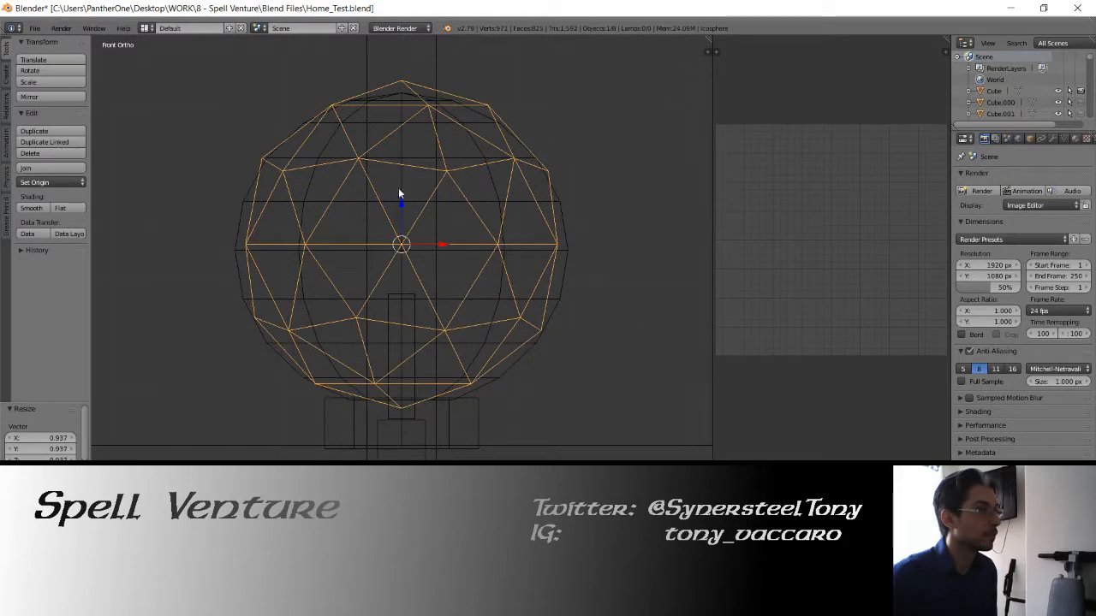
# Lower the icosphere onto the lamp holder and shift it about 0.015 along X, checking its fit from the side
pyautogui.moveTo(402, 198); pyautogui.dragTo(408, 213)
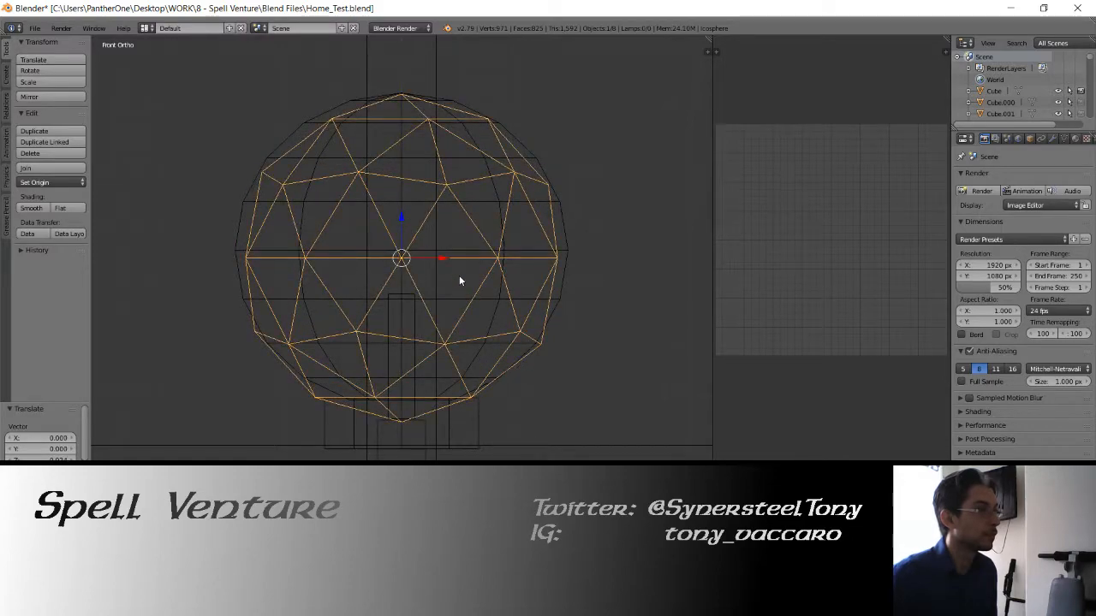
pyautogui.moveTo(444, 260); pyautogui.dragTo(451, 263)
pyautogui.moveTo(391, 248); pyautogui.dragTo(525, 253, button='middle')
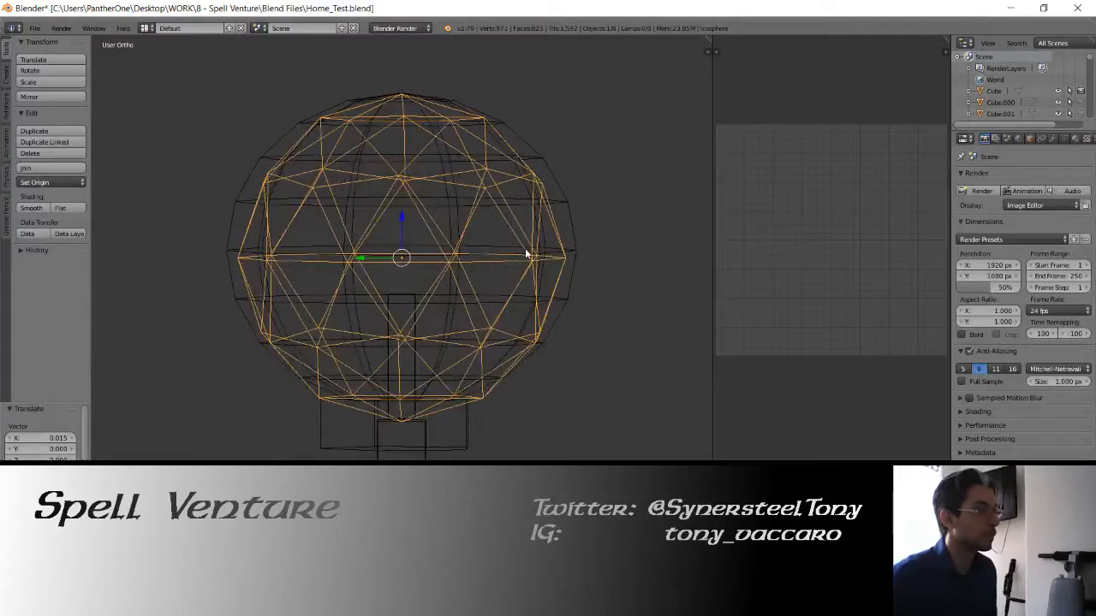
# Delete the bottommost vertex of the icosphere so its underside is open
pyautogui.press('KP_3')
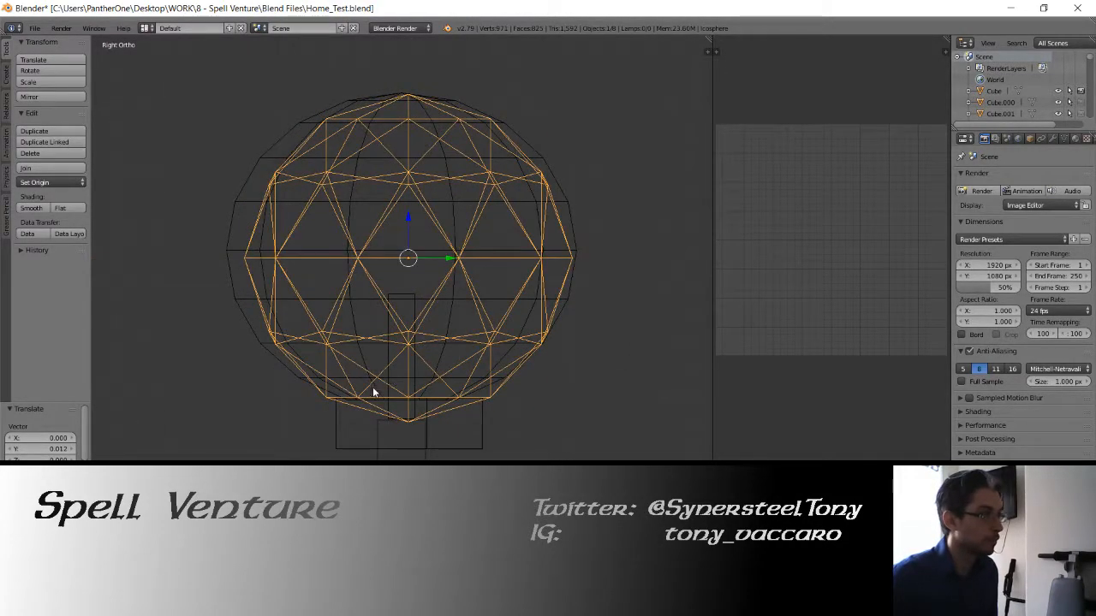
pyautogui.press('Tab')
pyautogui.rightClick(408, 421)
pyautogui.press('x')
pyautogui.click(411, 421)
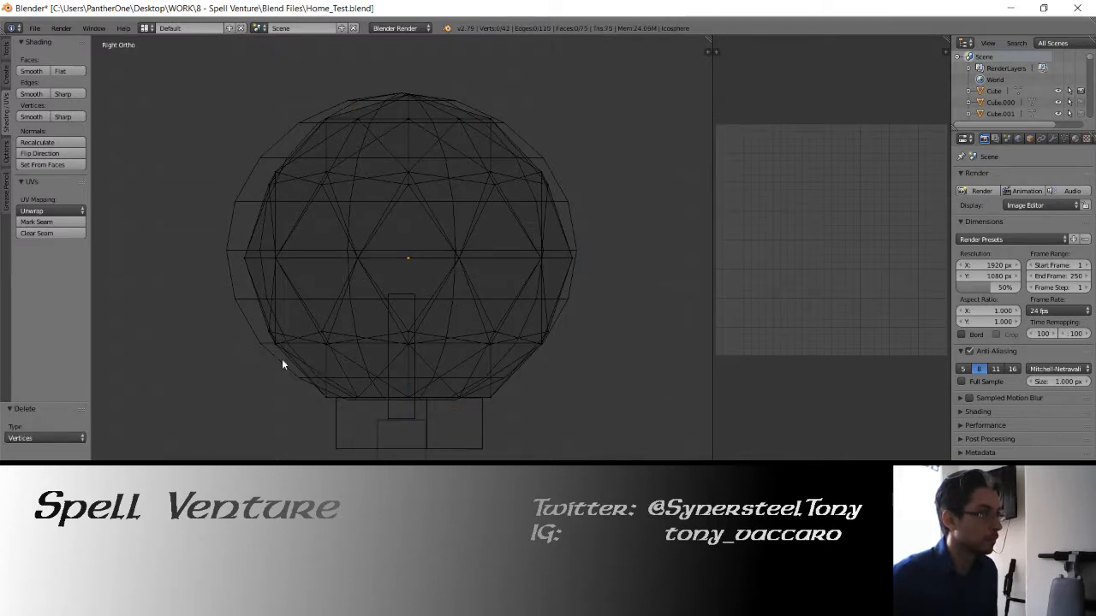
# Move the original sphere surrounding the icosphere to layer 1
pyautogui.press('Tab')
pyautogui.rightClick(264, 344)
pyautogui.press('m')
pyautogui.press('2')
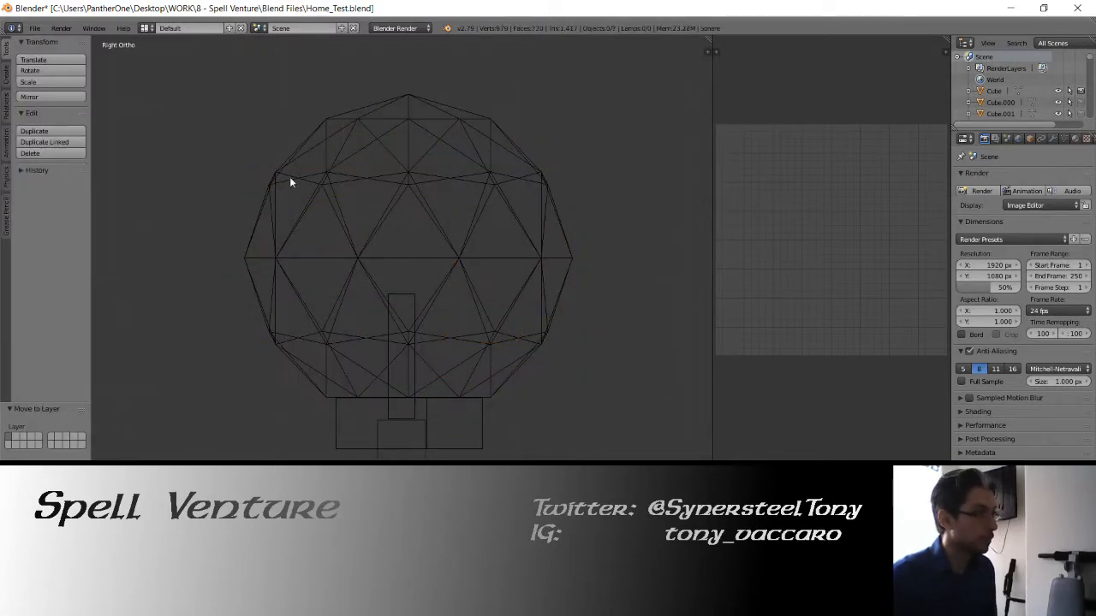
# Rotate the icosphere -18.6° around the Z axis to line it up with its holder
pyautogui.rightClick(309, 293)
pyautogui.press('z')
pyautogui.moveTo(274, 308); pyautogui.dragTo(354, 235, button='middle')
pyautogui.press('KP_5')
pyautogui.press('r')
pyautogui.press('z')
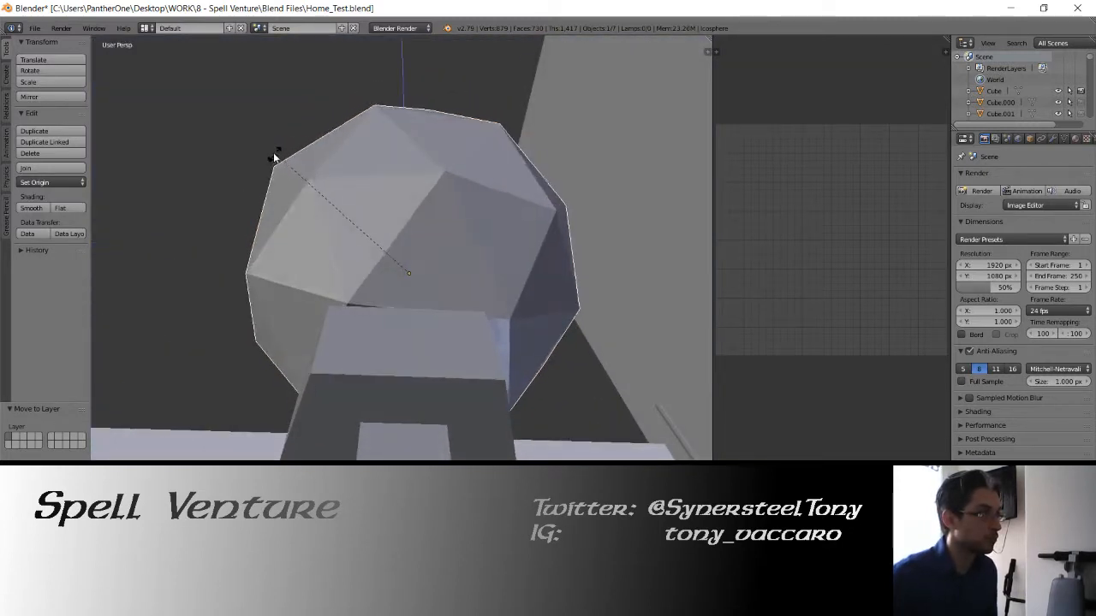
pyautogui.click(248, 157)
# Shift the icosphere slightly along X and scale it to 0.95
pyautogui.press('g')
pyautogui.press('x')
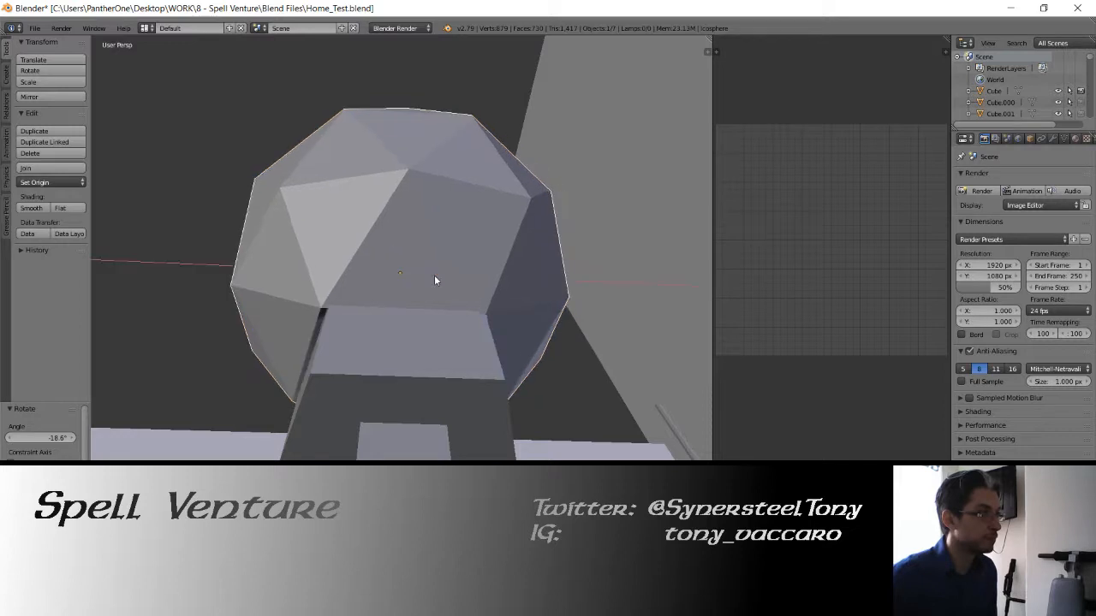
pyautogui.click(436, 275)
pyautogui.press('s')
pyautogui.click(266, 202)
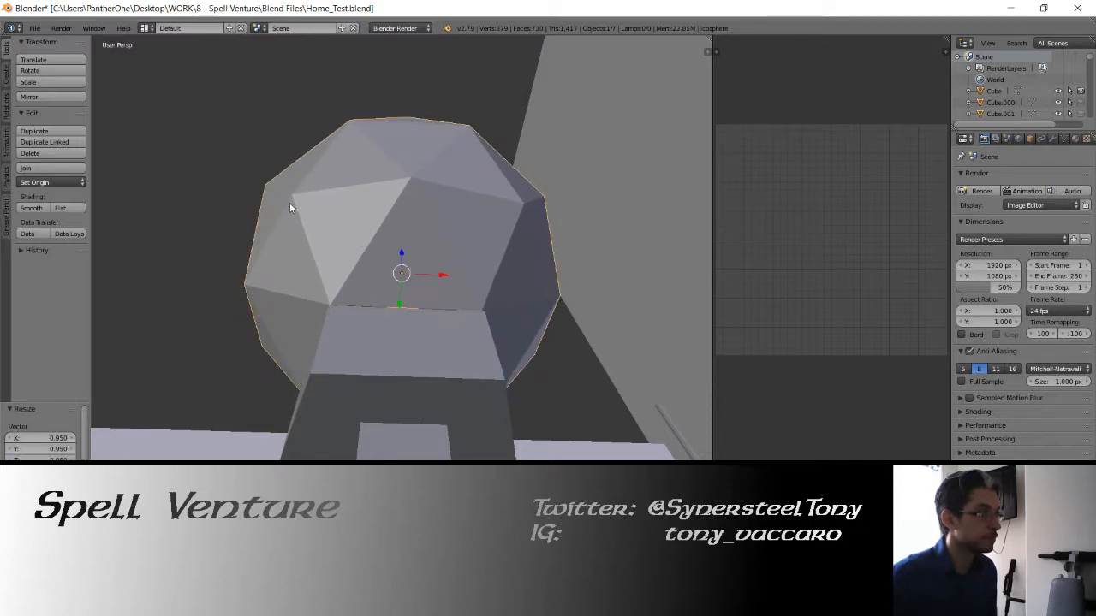
# Adjust the icosphere's height on the holder and move it about -0.011 along Y
pyautogui.moveTo(289, 203); pyautogui.dragTo(408, 263, button='middle')
pyautogui.moveTo(402, 220); pyautogui.dragTo(405, 229)
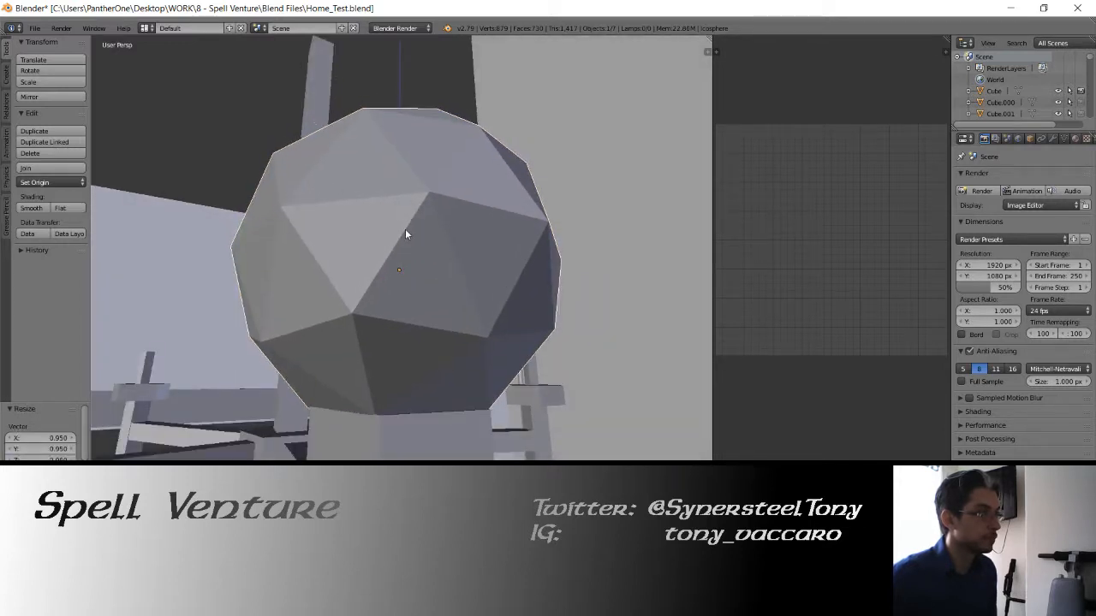
pyautogui.moveTo(405, 229); pyautogui.dragTo(382, 216, button='middle')
pyautogui.press('g')
pyautogui.press('y')
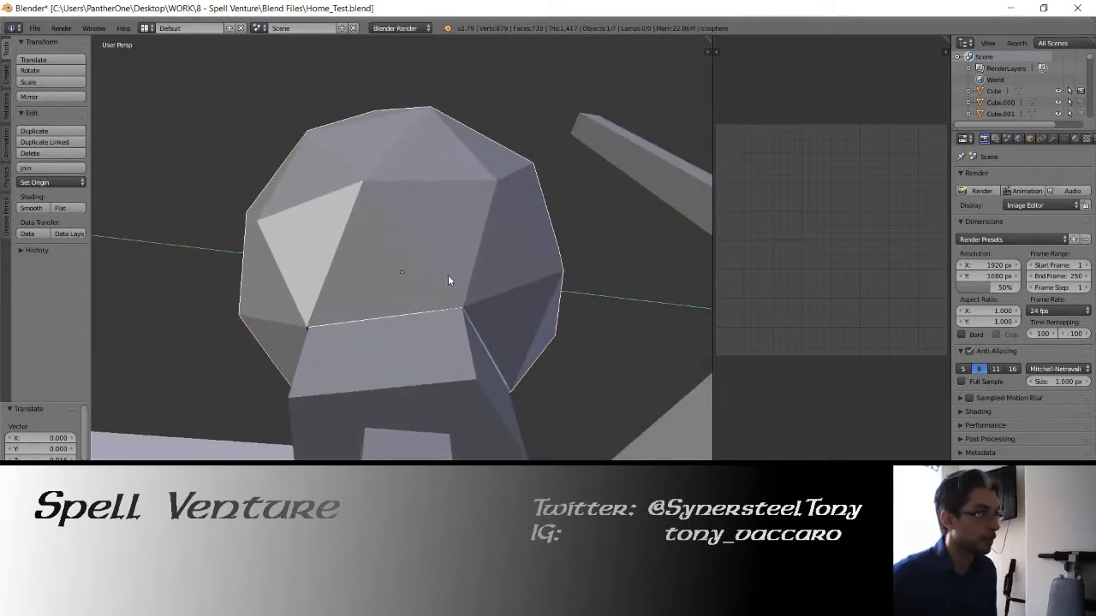
pyautogui.click(448, 275)
# Fine-tune the icosphere's scale and its height so its open base fits the holder
pyautogui.moveTo(448, 275); pyautogui.dragTo(541, 259, button='middle')
pyautogui.press('s')
pyautogui.click(280, 213)
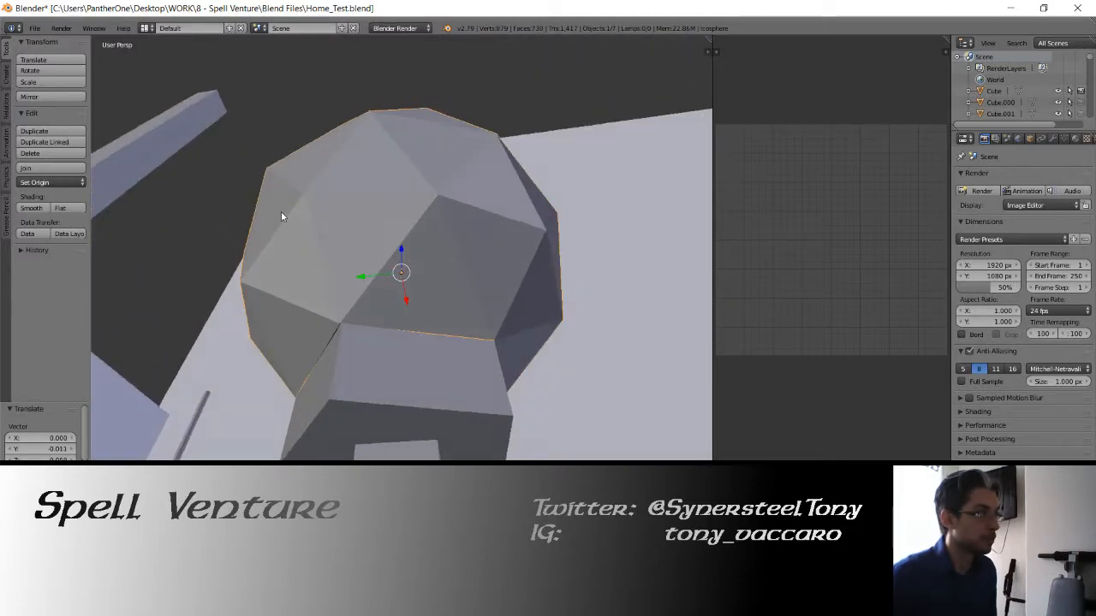
pyautogui.moveTo(482, 240)
pyautogui.mouseDown(button='middle')
pyautogui.moveTo(333, 246)
pyautogui.moveTo(384, 254)
pyautogui.moveTo(325, 245)
pyautogui.moveTo(412, 263)
pyautogui.moveTo(482, 260)
pyautogui.moveTo(407, 274)
pyautogui.mouseUp(button='middle')
pyautogui.click(405, 251)
# Apply smooth shading to the icosphere
pyautogui.scroll(-5, 482, 259)
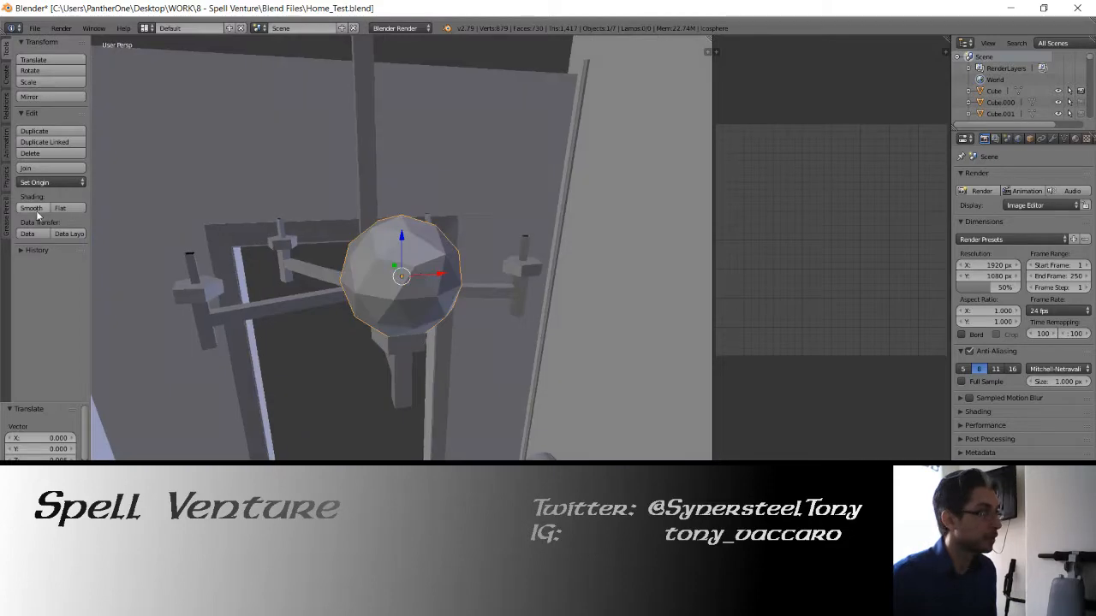
pyautogui.click(34, 208)
pyautogui.moveTo(243, 208)
pyautogui.mouseDown(button='middle')
pyautogui.moveTo(362, 169)
pyautogui.moveTo(330, 183)
pyautogui.moveTo(301, 228)
pyautogui.moveTo(365, 241)
pyautogui.mouseUp(button='middle')
pyautogui.press('z')
pyautogui.press('z')
# Delete the old sphere stored on layer 1
pyautogui.press('1')
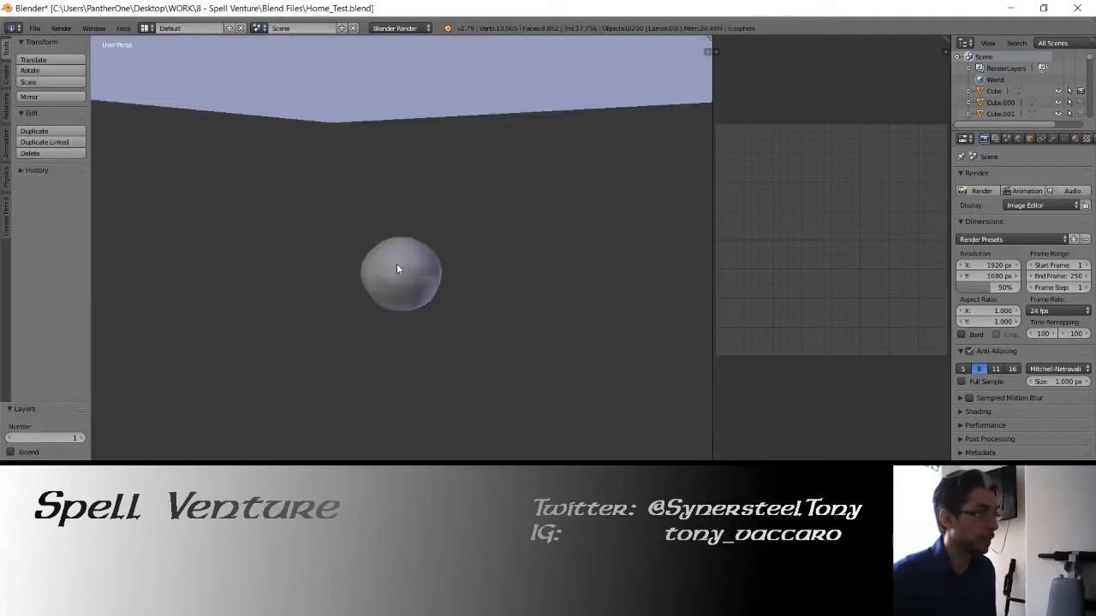
pyautogui.rightClick(397, 263)
pyautogui.press('x')
pyautogui.click(396, 263)
# Return to layer 2 and apply the icosphere's transformation
pyautogui.press('2')
pyautogui.rightClick(380, 262)
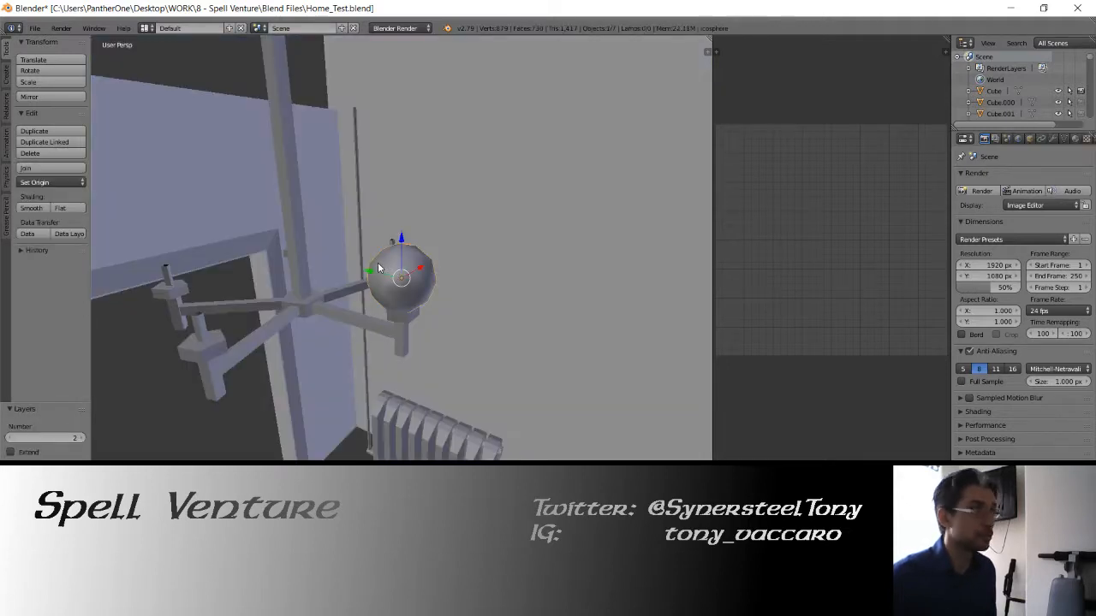
pyautogui.hotkey('ctrl', 'a')
pyautogui.click(377, 264)
# Mark a UV seam along a line of edges running from the icosphere's open base up to its top
pyautogui.moveTo(267, 195); pyautogui.dragTo(392, 194, button='middle')
pyautogui.press('Tab')
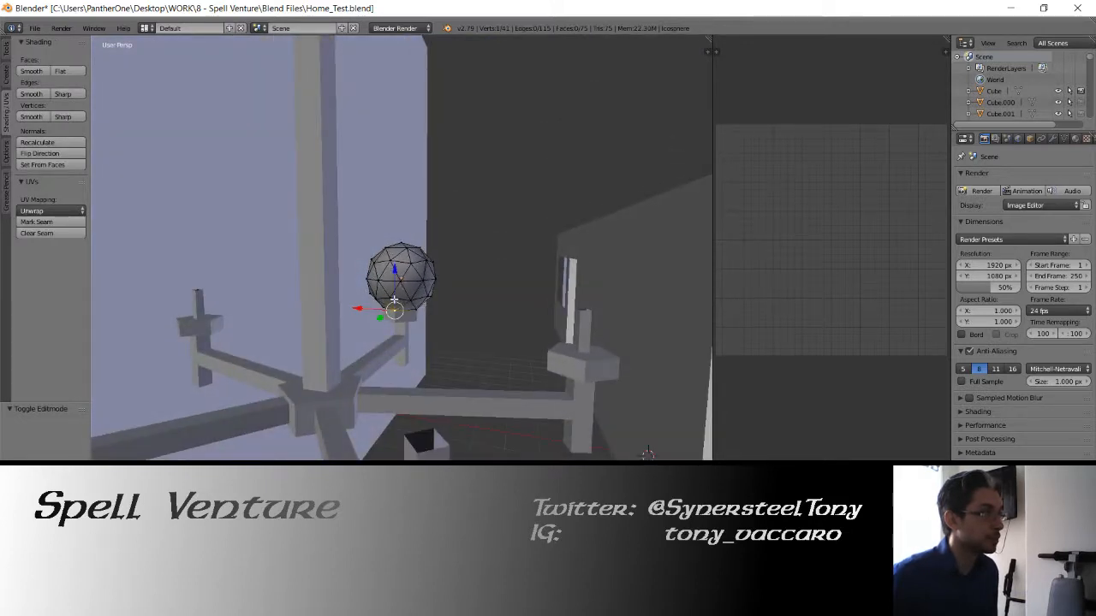
pyautogui.keyDown('shift'); pyautogui.rightClick(394, 297); pyautogui.keyUp('shift')
pyautogui.keyDown('shift'); pyautogui.rightClick(403, 278); pyautogui.keyUp('shift')
pyautogui.keyDown('shift'); pyautogui.rightClick(399, 262); pyautogui.keyUp('shift')
pyautogui.keyDown('shift'); pyautogui.rightClick(403, 248); pyautogui.keyUp('shift')
pyautogui.moveTo(408, 206); pyautogui.dragTo(377, 272, button='middle')
pyautogui.keyDown('shift'); pyautogui.rightClick(378, 272); pyautogui.keyUp('shift')
pyautogui.click(36, 221)
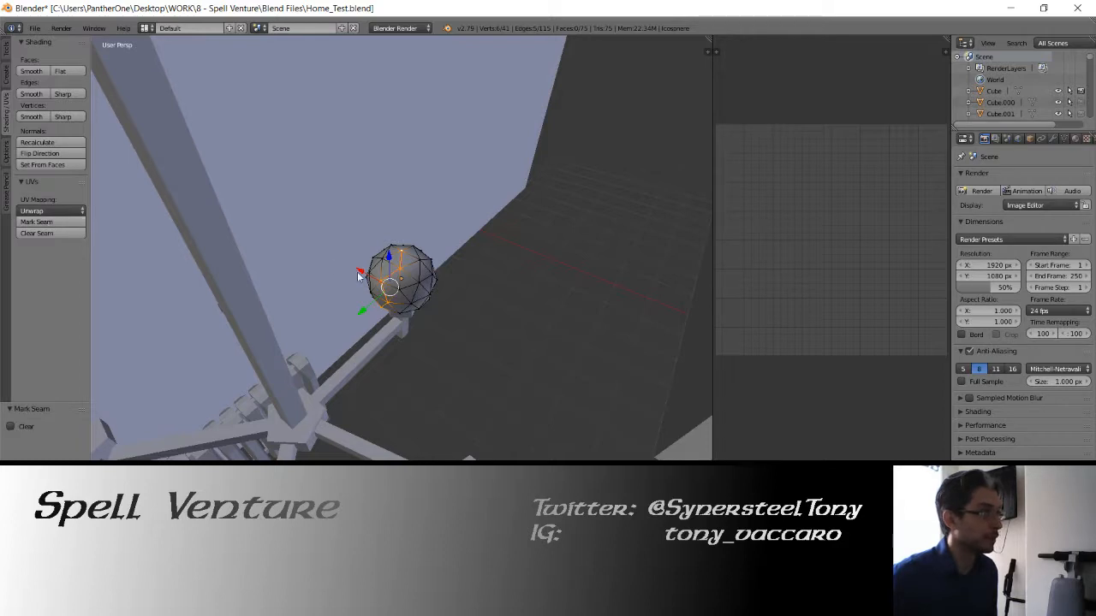
# Apply the icosphere's transformation again and unwrap its whole mesh along the marked seam
pyautogui.press('Tab')
pyautogui.hotkey('ctrl', 'a')
pyautogui.click(360, 270)
pyautogui.press('Tab')
pyautogui.press('a')
pyautogui.press('u')
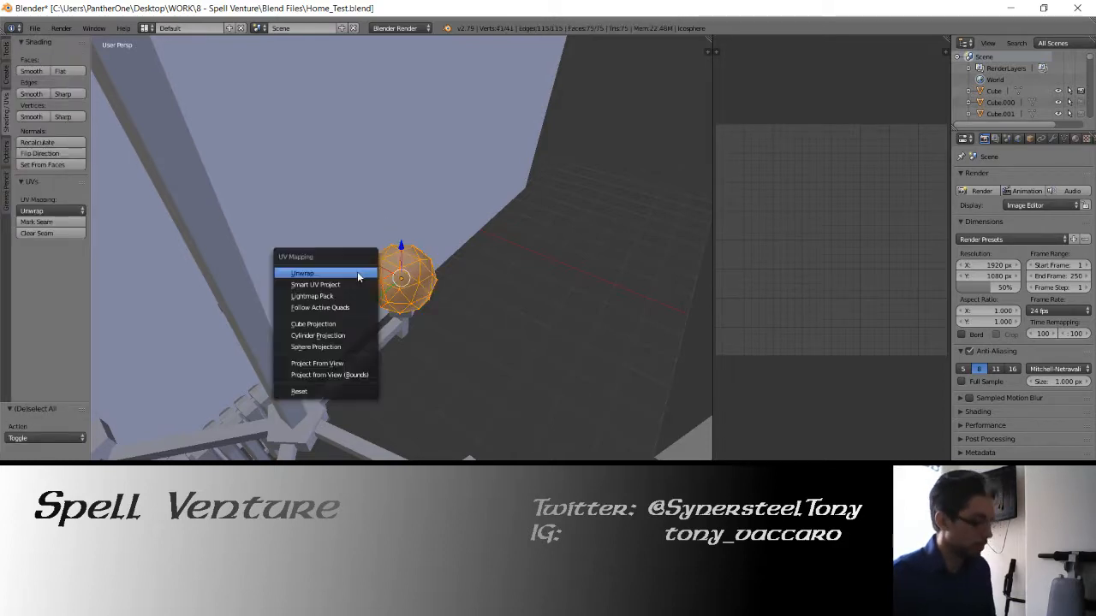
pyautogui.click(357, 274)
# Duplicate the globe in top view and move the copy 0.8 along Y
pyautogui.moveTo(423, 279)
pyautogui.mouseDown(button='middle')
pyautogui.moveTo(334, 283)
pyautogui.moveTo(364, 293)
pyautogui.moveTo(394, 349)
pyautogui.mouseUp(button='middle')
pyautogui.press('Tab')
pyautogui.press('KP_7')
pyautogui.press('KP_5')
pyautogui.press('z')
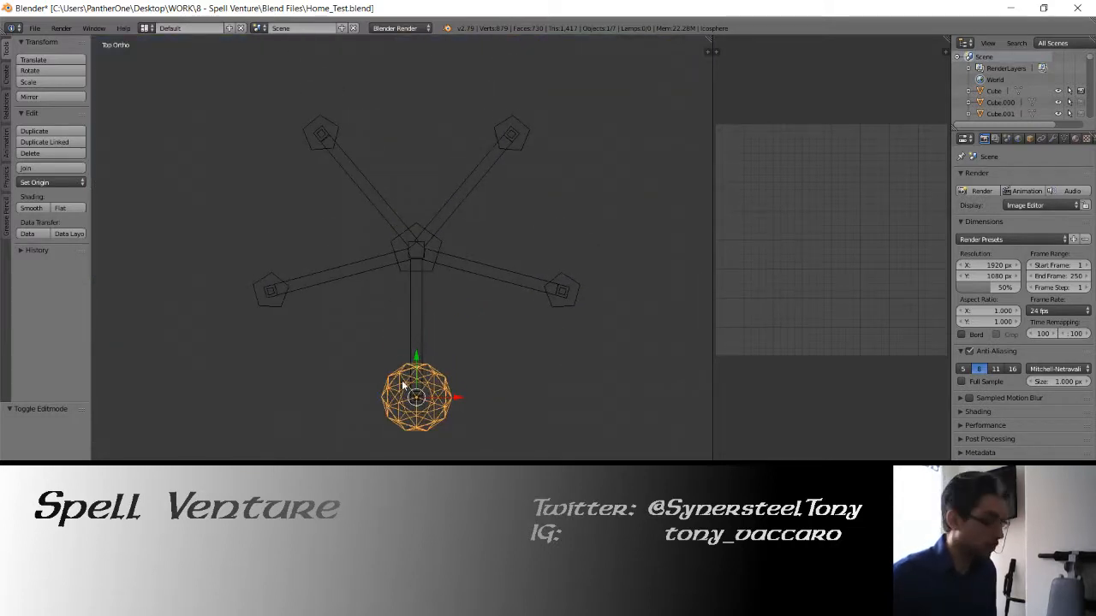
pyautogui.hotkey('shift', 'd')
pyautogui.press('y')
pyautogui.click(454, 292)
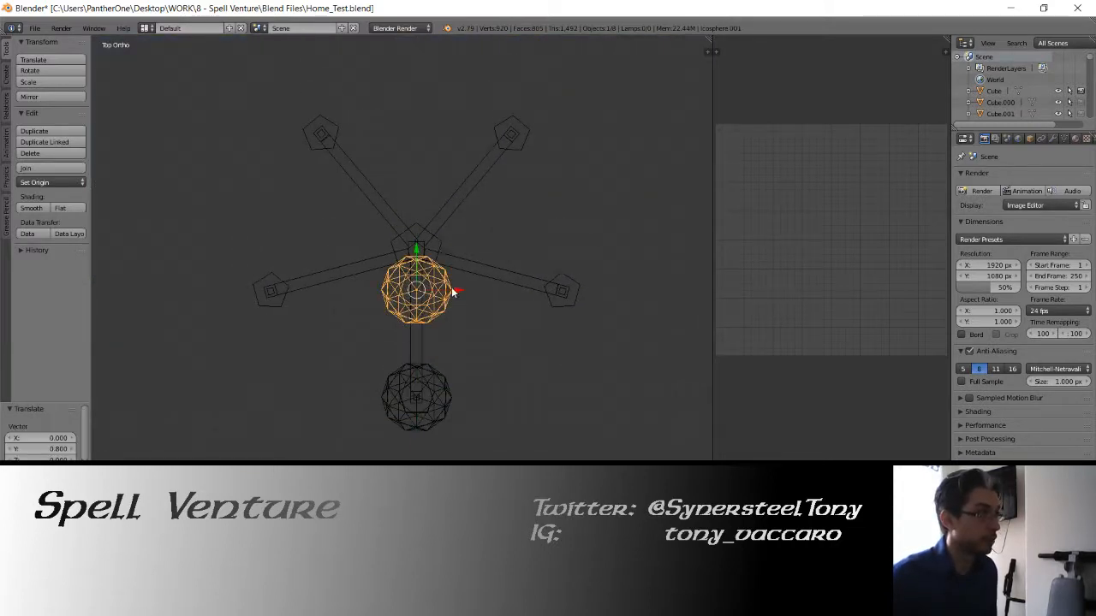
# Place the copy over the lower right arm's holder and duplicate it -2.2 along X to the lower left arm
pyautogui.moveTo(454, 293); pyautogui.dragTo(314, 295)
pyautogui.hotkey('shift', 'd')
pyautogui.click(605, 290)
# Move the lower left arm's globe -0.013 along Y and rotate it -1.9° around Z
pyautogui.moveTo(344, 275); pyautogui.dragTo(338, 206, button='middle')
pyautogui.press('KP_Decimal')
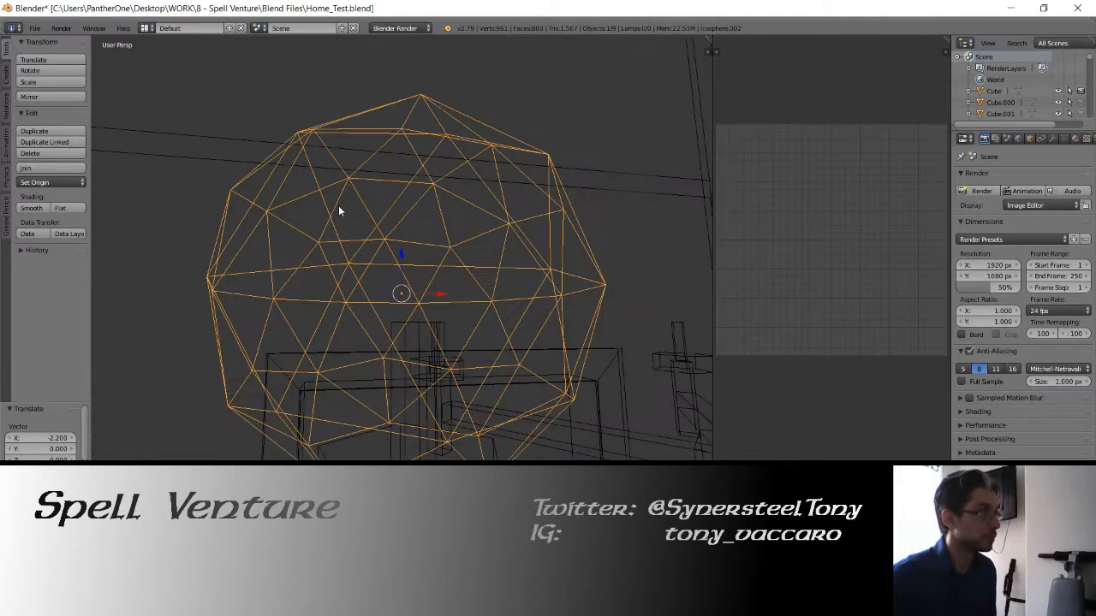
pyautogui.press('z')
pyautogui.moveTo(245, 276)
pyautogui.mouseDown(button='middle')
pyautogui.moveTo(282, 235)
pyautogui.moveTo(314, 233)
pyautogui.moveTo(364, 286)
pyautogui.mouseUp(button='middle')
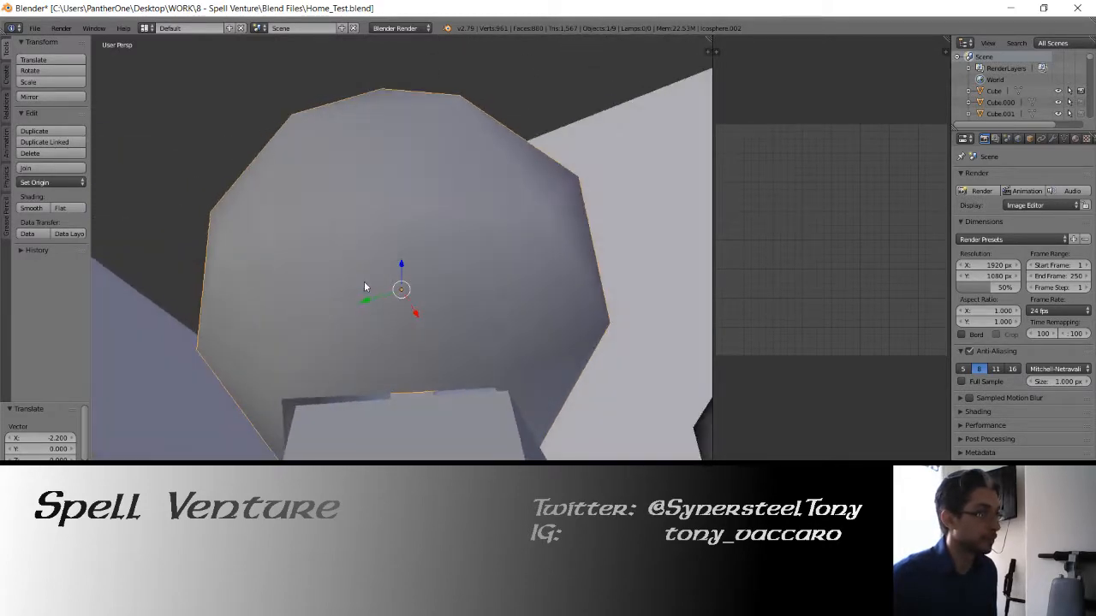
pyautogui.moveTo(365, 301); pyautogui.dragTo(373, 298)
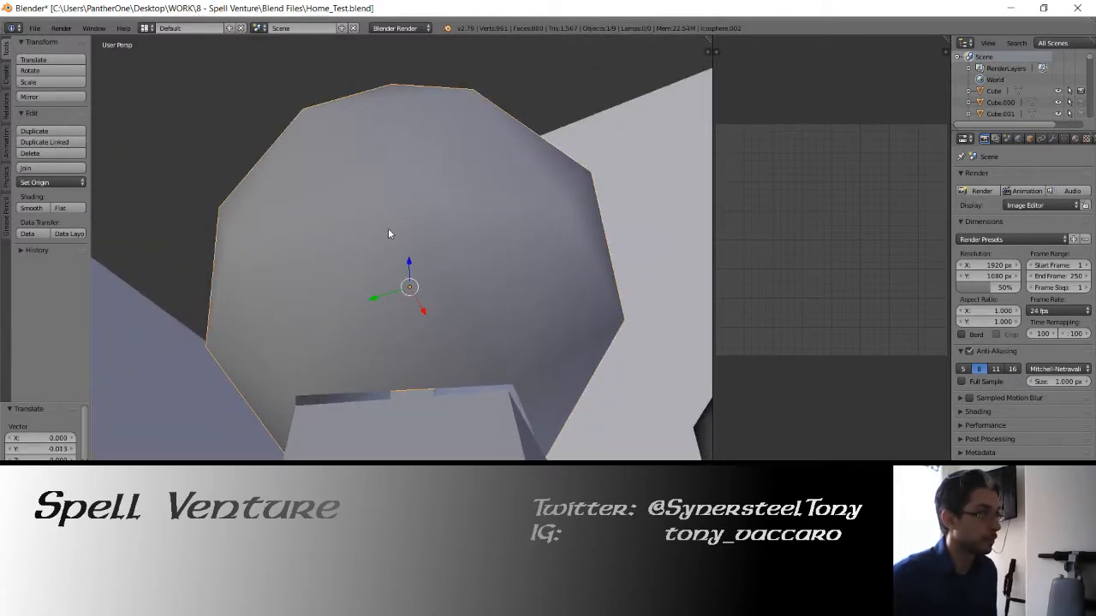
pyautogui.press('r')
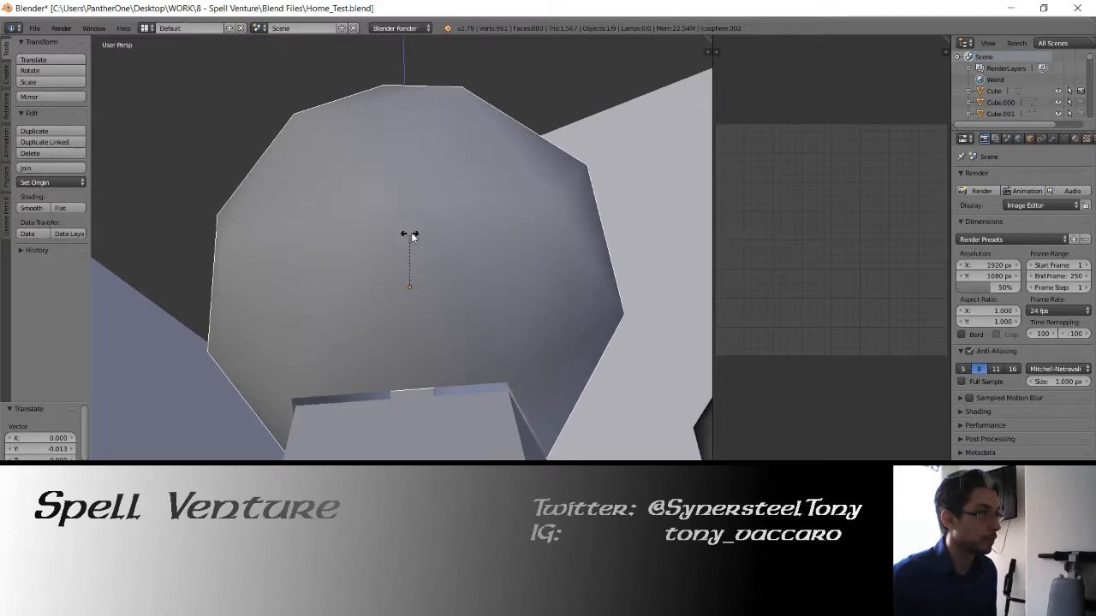
pyautogui.click(422, 233)
# Centre the lower left globe on its holder, nudging it about 0.011 along X, 0.004 along Y, and slightly in height
pyautogui.moveTo(419, 233); pyautogui.dragTo(304, 282, button='middle')
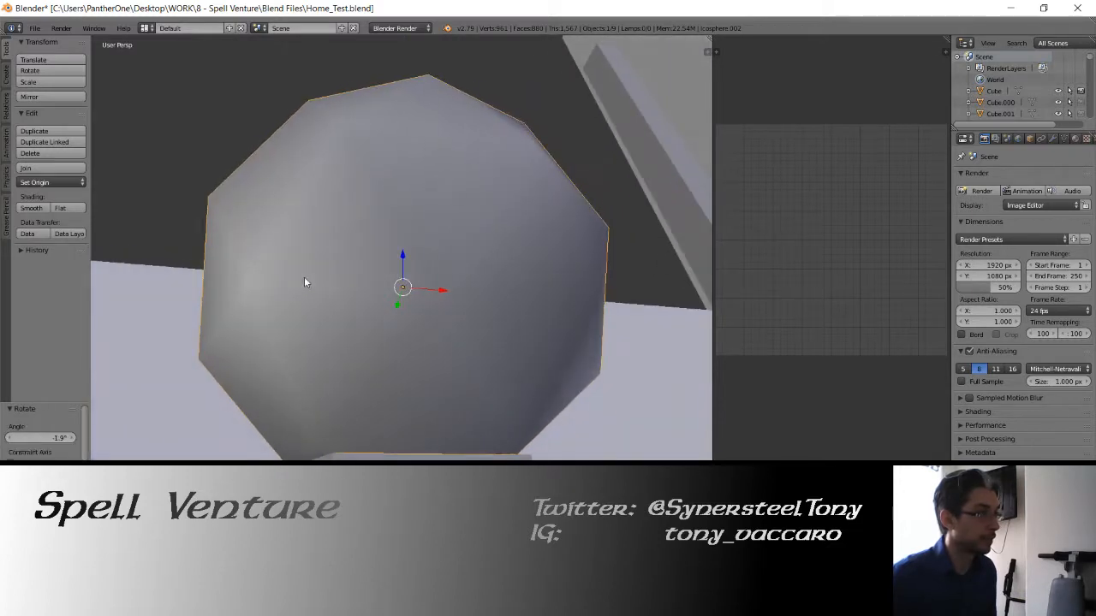
pyautogui.moveTo(441, 289); pyautogui.dragTo(450, 290)
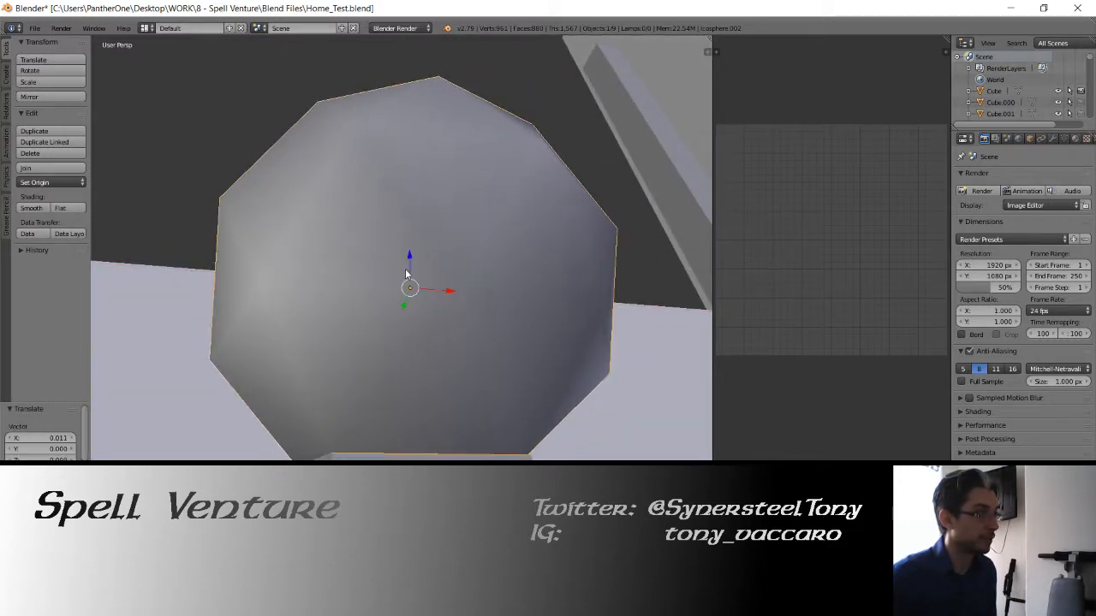
pyautogui.moveTo(409, 256); pyautogui.dragTo(408, 253)
pyautogui.moveTo(409, 253); pyautogui.dragTo(436, 306, button='middle')
pyautogui.moveTo(445, 290); pyautogui.dragTo(447, 290)
pyautogui.moveTo(445, 291); pyautogui.dragTo(335, 299, button='middle')
pyautogui.moveTo(336, 299); pyautogui.dragTo(314, 306)
pyautogui.moveTo(314, 306); pyautogui.dragTo(442, 338, button='middle')
# Rotate the lower right arm's globe around Z to match its holder and move it -0.010 along Y
pyautogui.rightClick(375, 363)
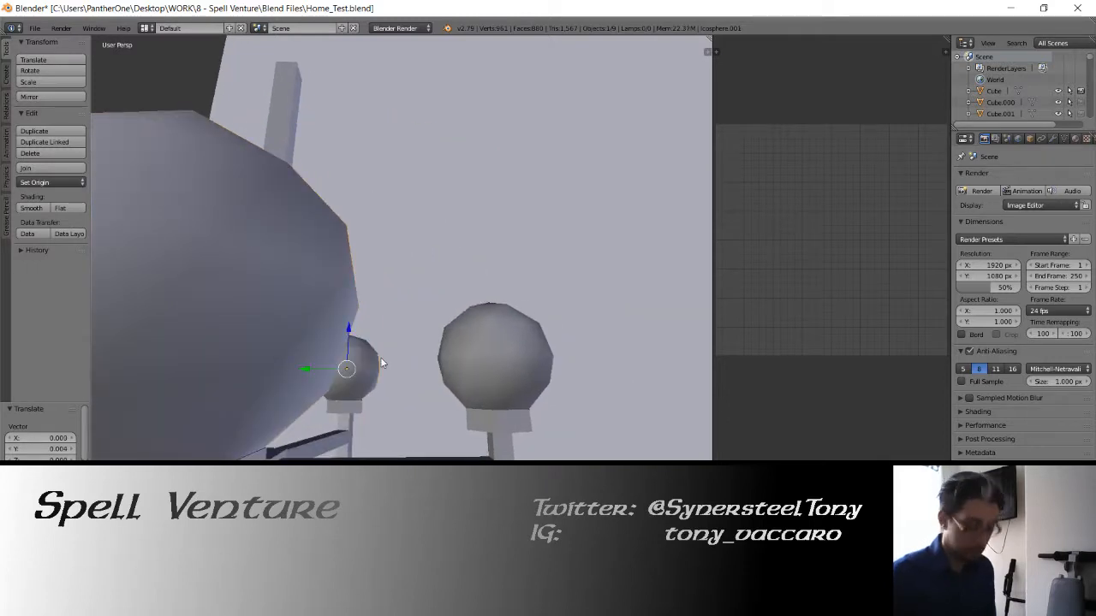
pyautogui.press('KP_Decimal')
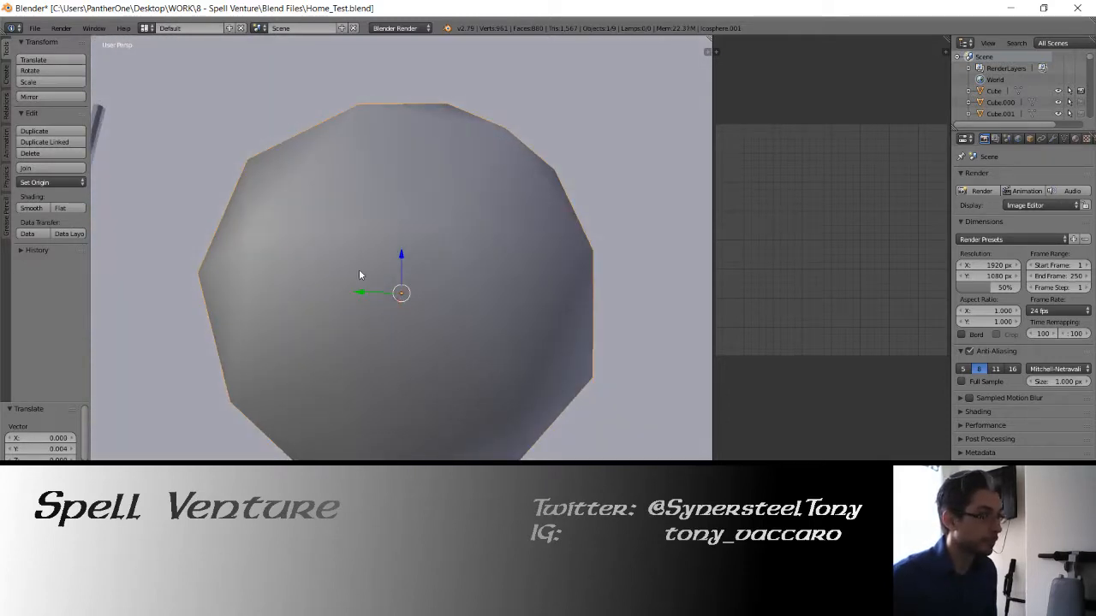
pyautogui.press('r')
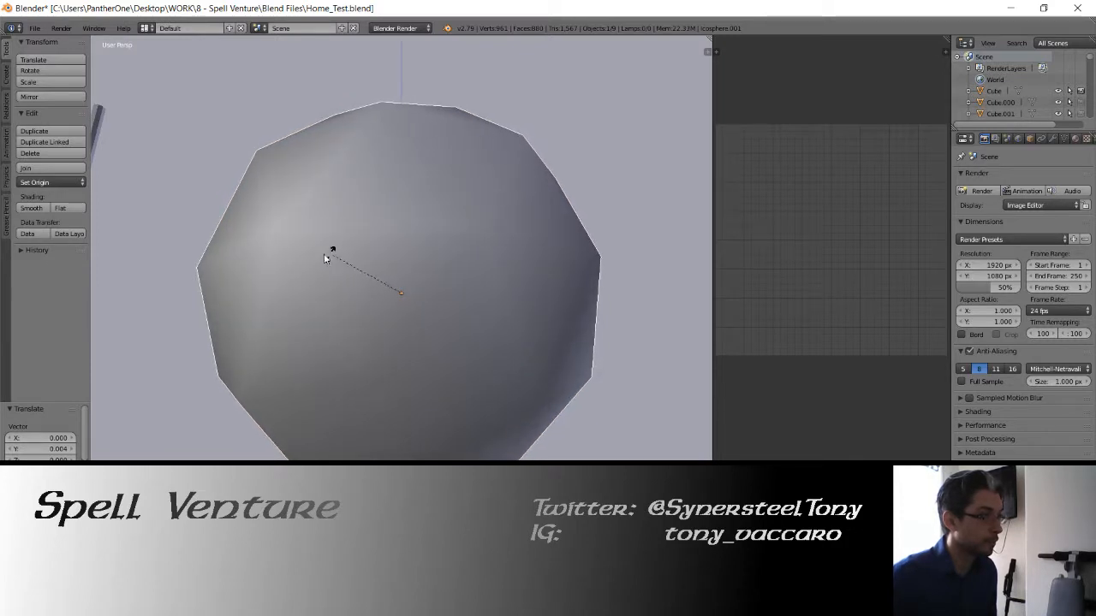
pyautogui.click(301, 343)
pyautogui.click(425, 292)
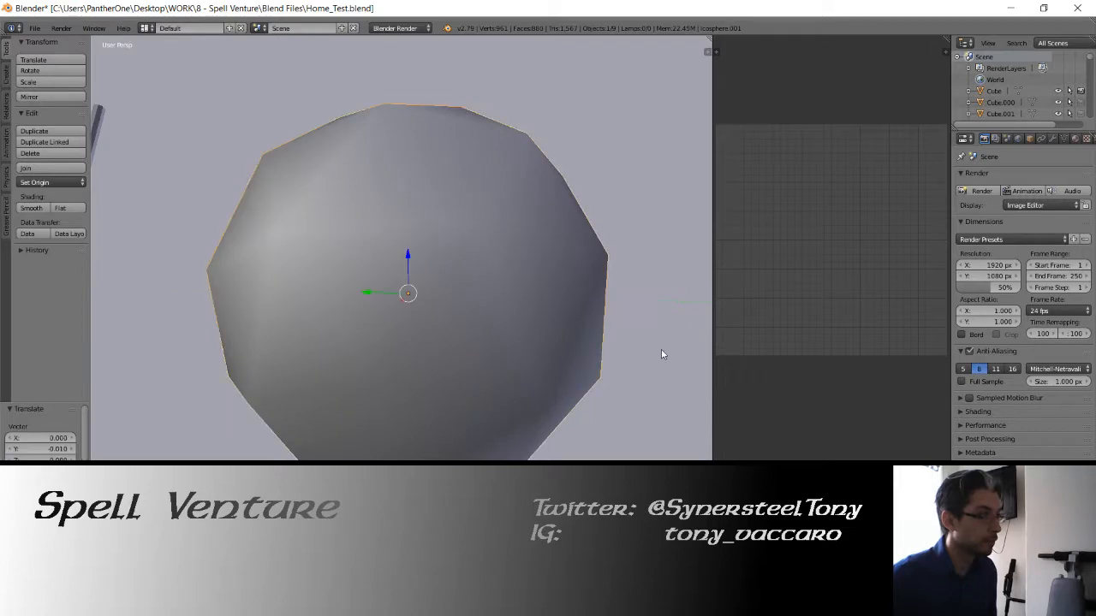
# Move the lower right arm's globe -0.015 along X to centre it on its holder
pyautogui.moveTo(661, 349); pyautogui.dragTo(454, 309, button='middle')
pyautogui.moveTo(440, 295); pyautogui.dragTo(432, 296)
pyautogui.moveTo(431, 297); pyautogui.dragTo(472, 377, button='middle')
# Save the scene over the existing Home_Test.blend file
pyautogui.scroll(-3, 372, 360)
pyautogui.press('KP_1')
pyautogui.press('z')
pyautogui.press('KP_7')
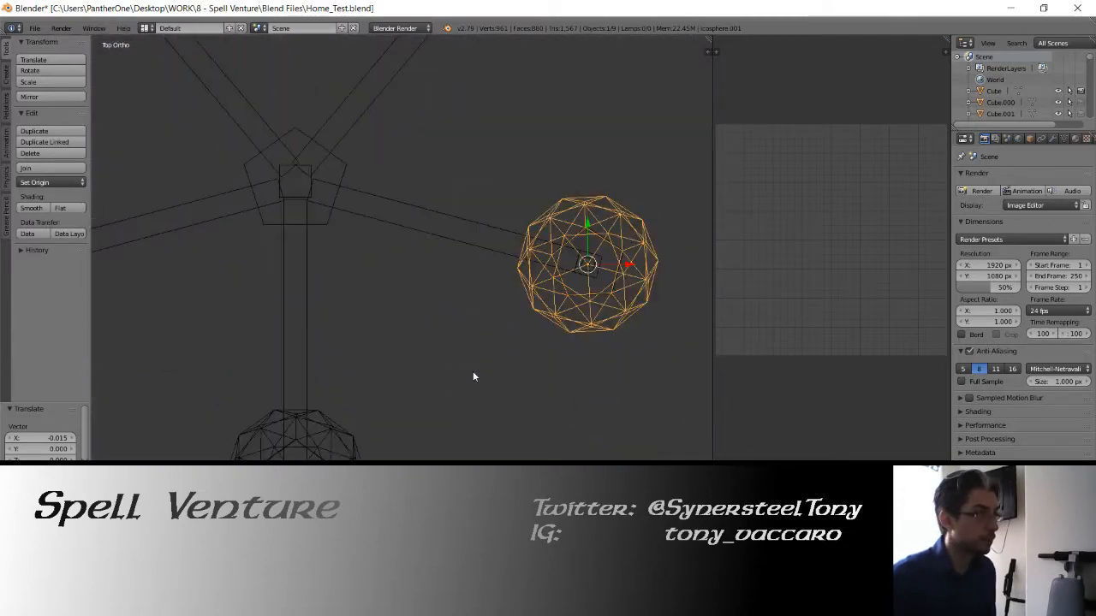
pyautogui.press('KP_5')
pyautogui.keyDown('shift'); pyautogui.moveTo(359, 281); pyautogui.dragTo(389, 293, button='middle'); pyautogui.keyUp('shift')
pyautogui.hotkey('ctrl', 's')
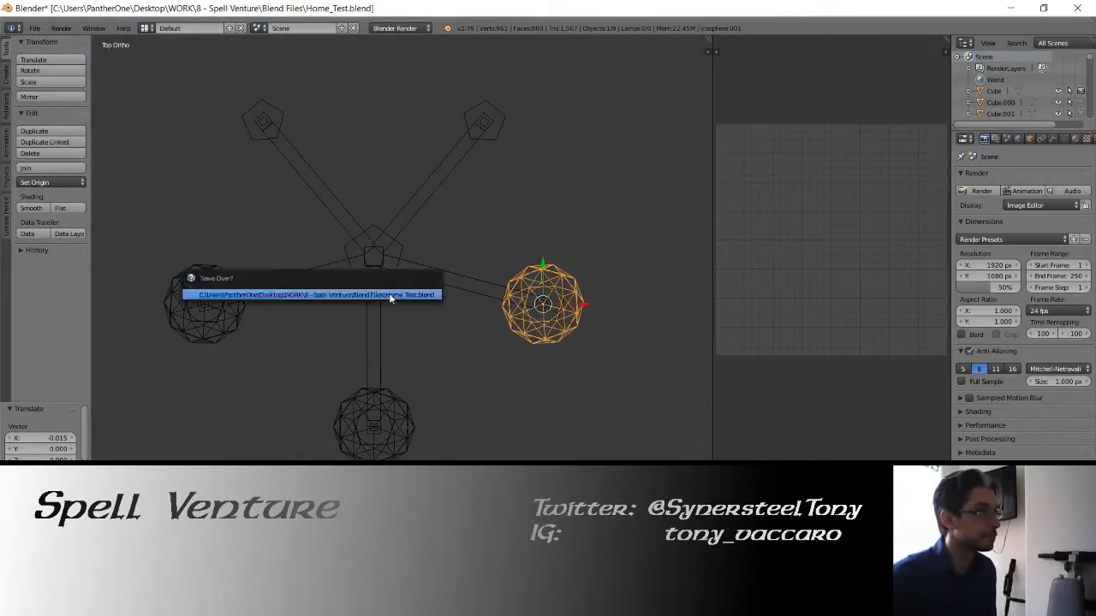
pyautogui.click(388, 293)
# Duplicate the lower right globe and move the copy 1.2 along Y and -0.4 along X to the upper right arm
pyautogui.keyDown('shift'); pyautogui.moveTo(455, 268); pyautogui.dragTo(425, 368, button='middle'); pyautogui.keyUp('shift')
pyautogui.hotkey('shift', 'd')
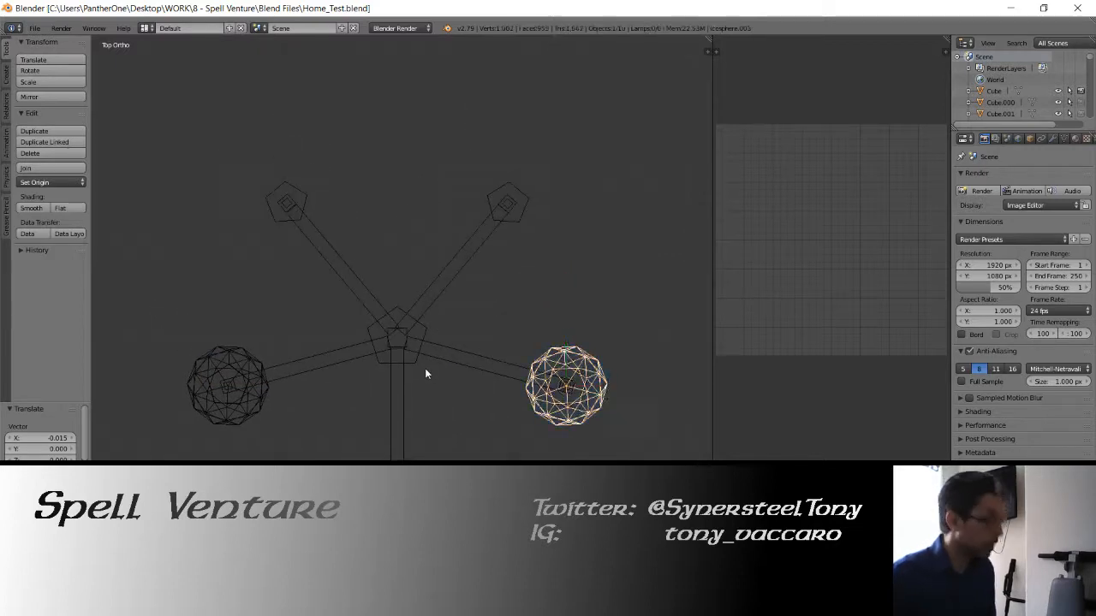
pyautogui.rightClick(424, 368)
pyautogui.write('gy1.2')
pyautogui.press('Return')
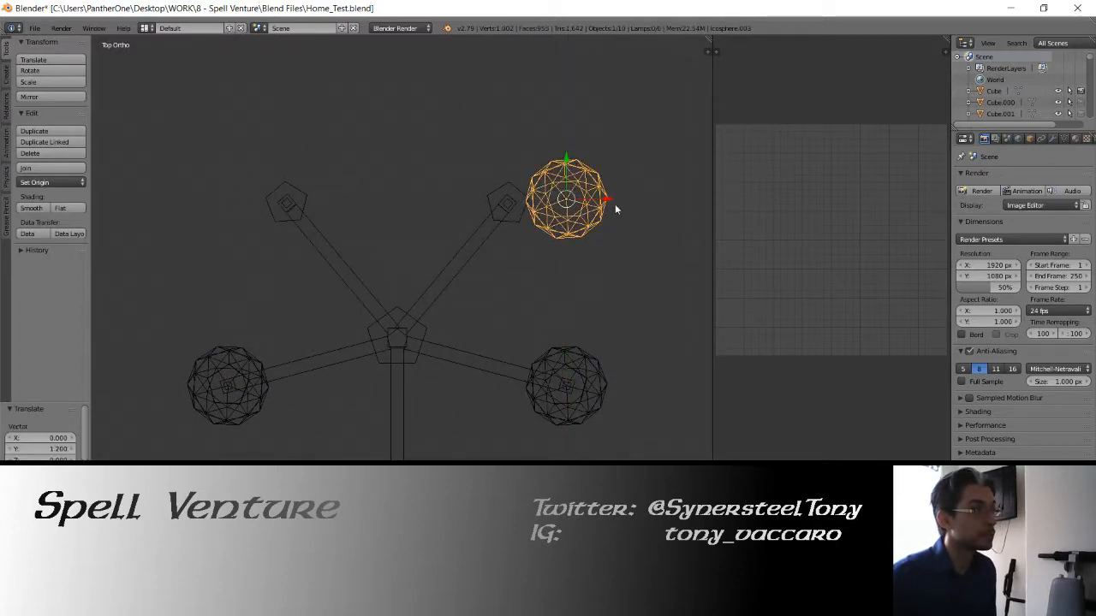
pyautogui.write('gx-0.4')
pyautogui.press('Return')
# Position the upper right globe over its holder and rotate it to line up with the pentagonal base
pyautogui.press('KP_Decimal')
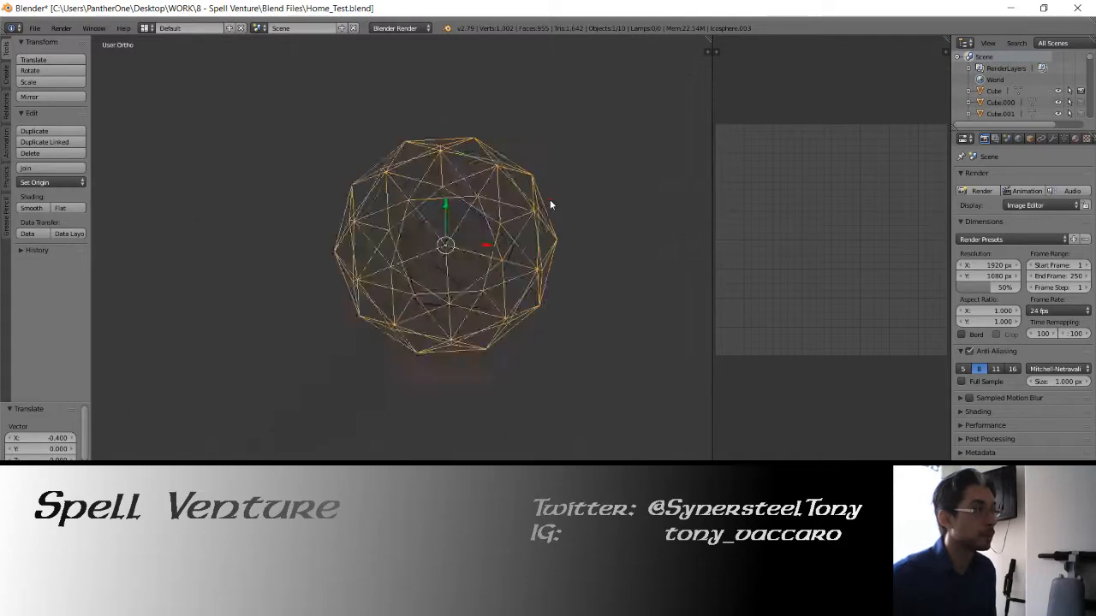
pyautogui.scroll(3, 412, 253)
pyautogui.moveTo(401, 234); pyautogui.dragTo(411, 279)
pyautogui.moveTo(443, 321); pyautogui.dragTo(376, 149)
pyautogui.press('r')
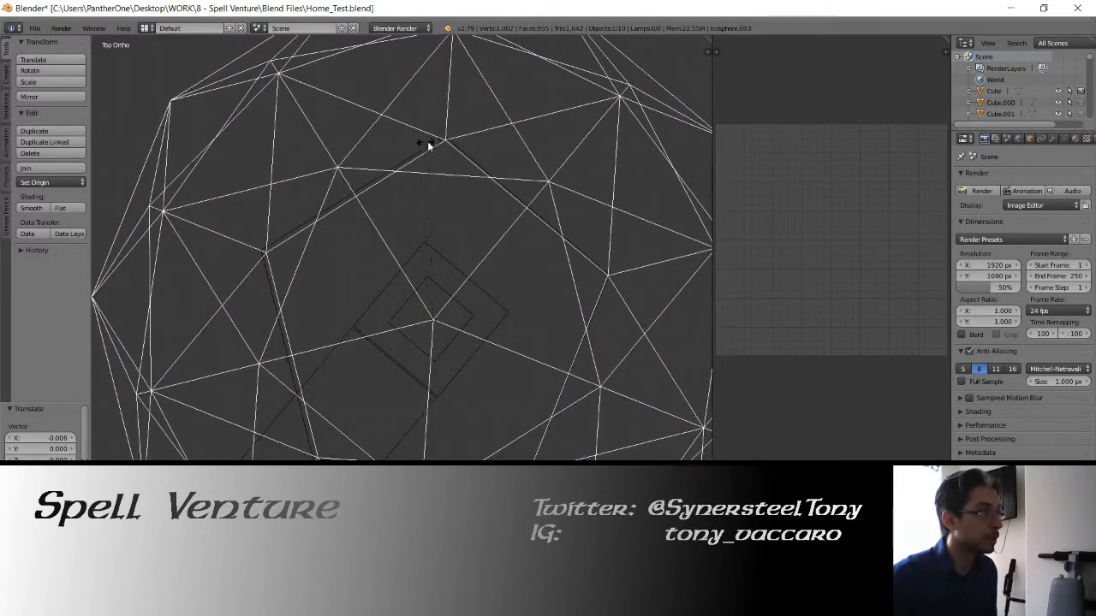
pyautogui.click(428, 146)
# Nudge the upper right globe along X and Y to match its edges to the pentagonal holder
pyautogui.moveTo(431, 278); pyautogui.dragTo(426, 241)
pyautogui.moveTo(471, 319); pyautogui.dragTo(438, 318)
pyautogui.moveTo(429, 272); pyautogui.dragTo(478, 317)
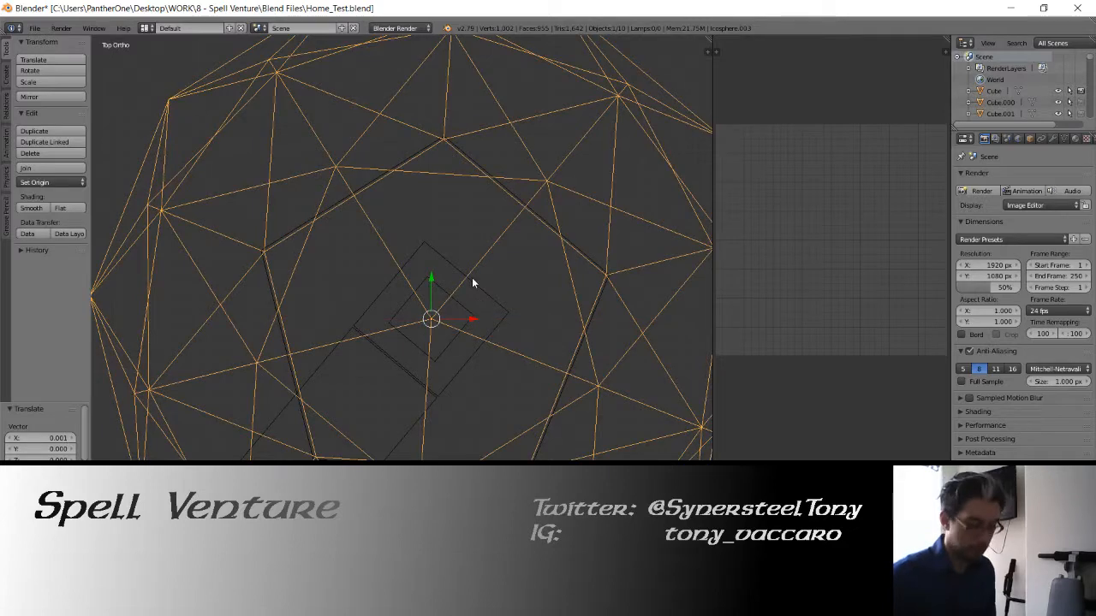
# Duplicate the upper right globe and move the copy -1.4 along X to the upper left arm
pyautogui.scroll(-4, 472, 283)
pyautogui.press('z')
pyautogui.moveTo(465, 339)
pyautogui.mouseDown(button='middle')
pyautogui.moveTo(340, 198)
pyautogui.moveTo(243, 151)
pyautogui.moveTo(121, 157)
pyautogui.moveTo(689, 171)
pyautogui.moveTo(483, 287)
pyautogui.mouseUp(button='middle')
pyautogui.press('KP_7')
pyautogui.press('z')
pyautogui.scroll(-5, 441, 282)
pyautogui.hotkey('shift', 'd')
pyautogui.press('x')
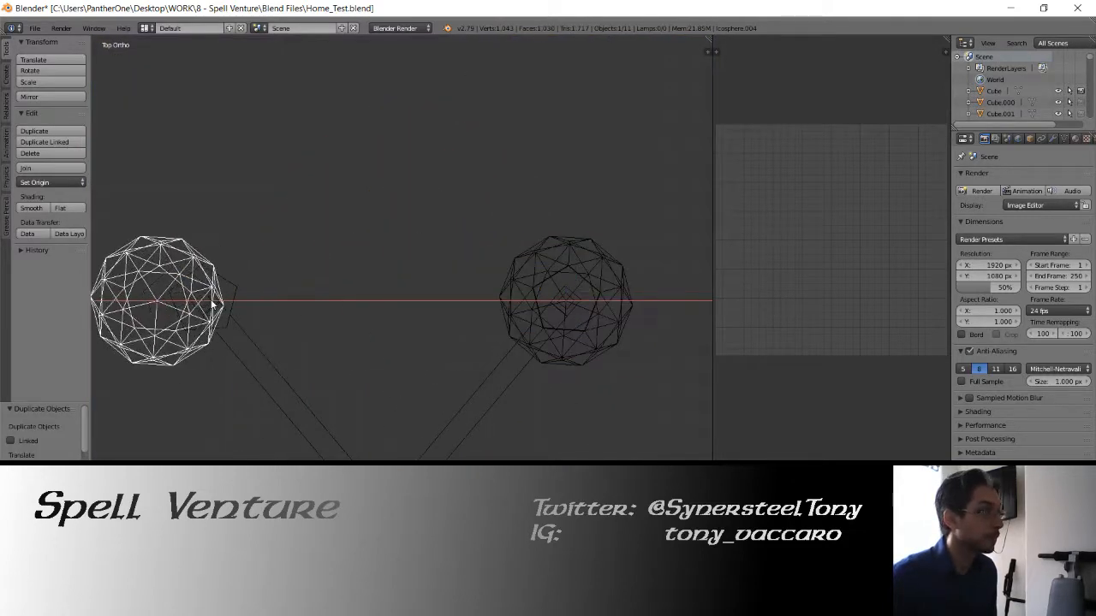
pyautogui.click(265, 301)
pyautogui.press('KP_Decimal')
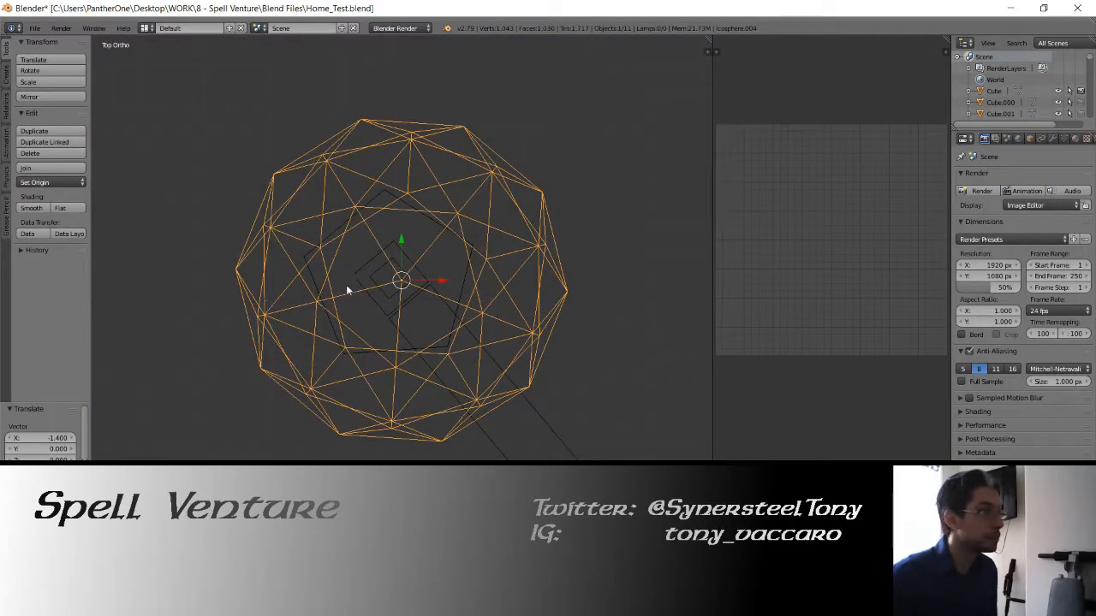
# Nudge the upper left globe along X and Y until its centre sits over the middle of its holder
pyautogui.scroll(4, 345, 286)
pyautogui.press('g')
pyautogui.press('x')
pyautogui.click(347, 257)
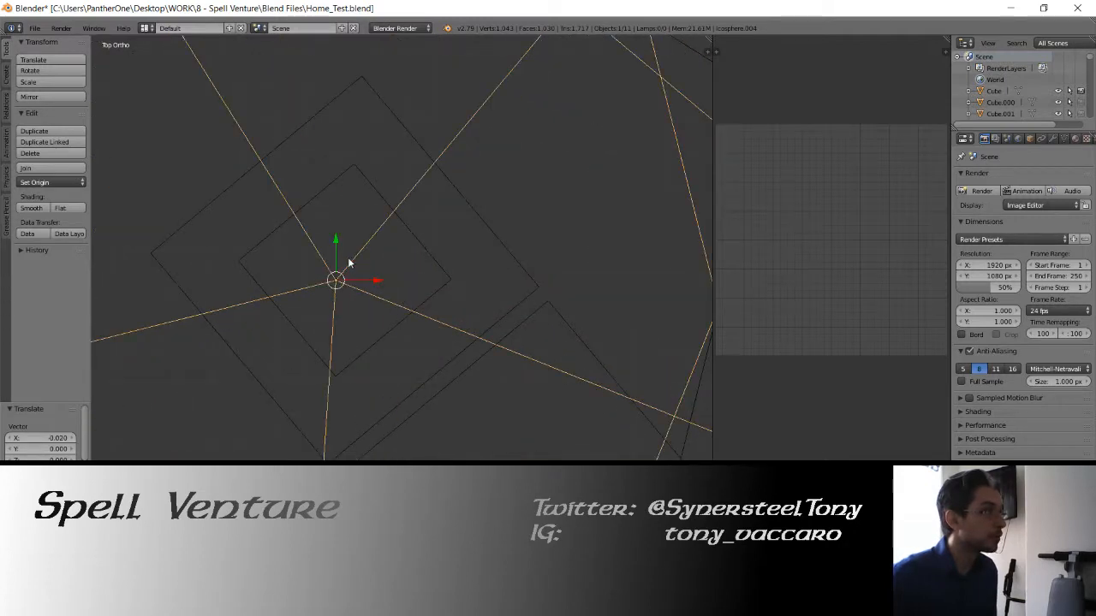
pyautogui.press('g')
pyautogui.press('y')
pyautogui.click(343, 229)
pyautogui.press('g')
pyautogui.press('x')
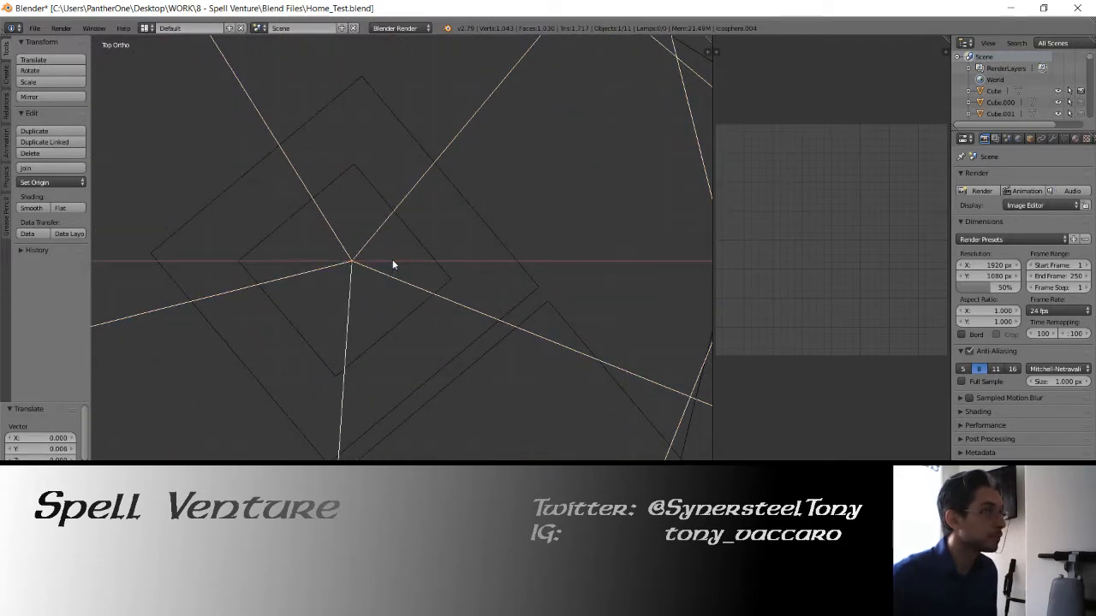
pyautogui.click(350, 231)
pyautogui.press('g')
pyautogui.press('y')
pyautogui.click(320, 263)
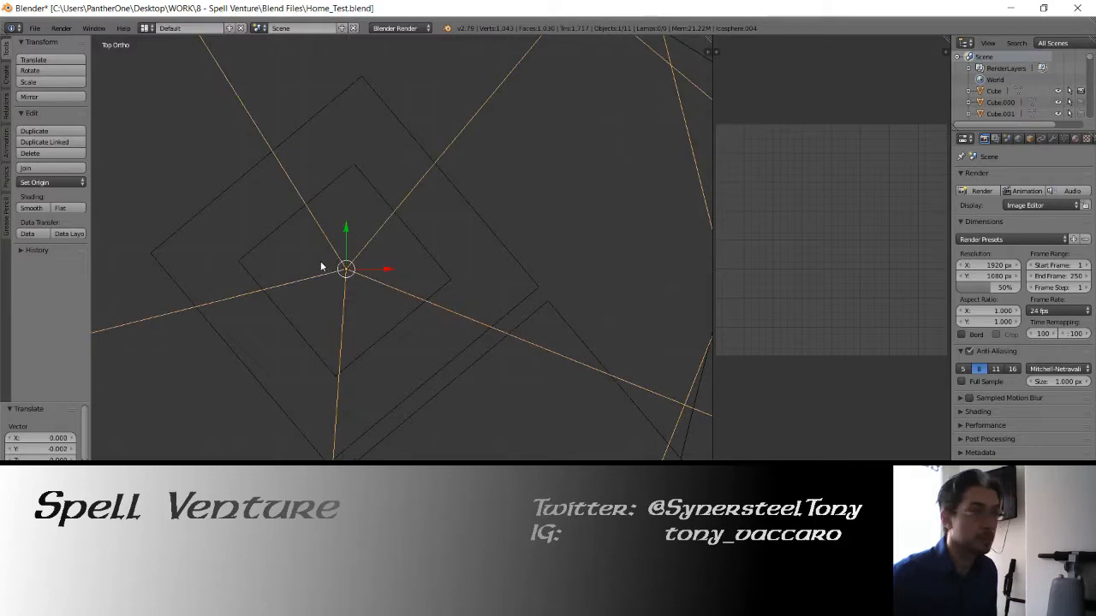
# Rotate the upper left globe by about -7.56° to line its edges up with the pentagonal holder
pyautogui.scroll(-4, 335, 282)
pyautogui.scroll(6, 335, 285)
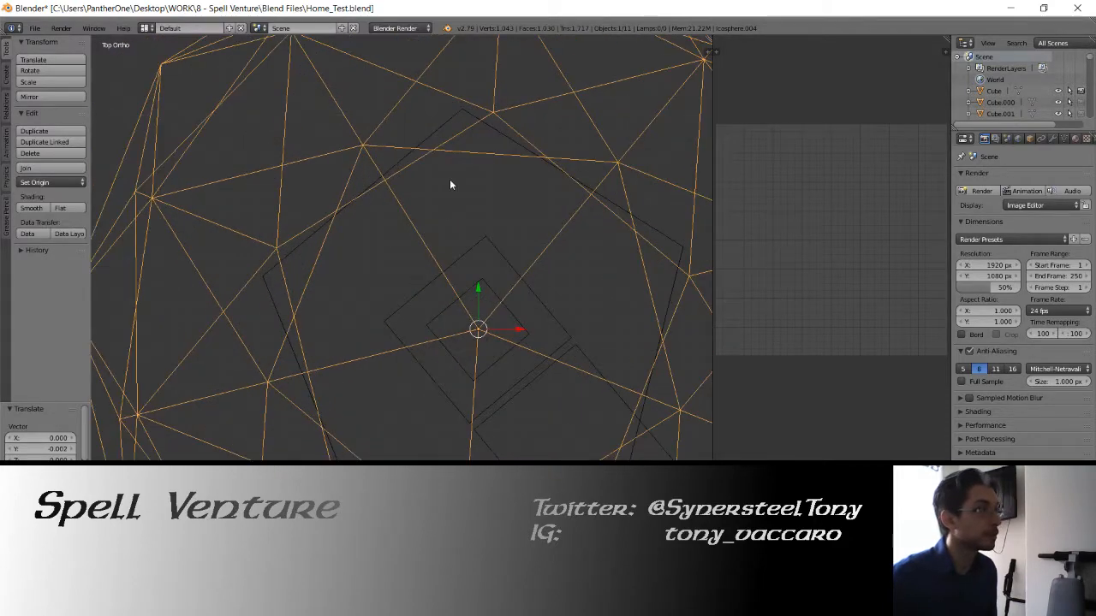
pyautogui.press('r')
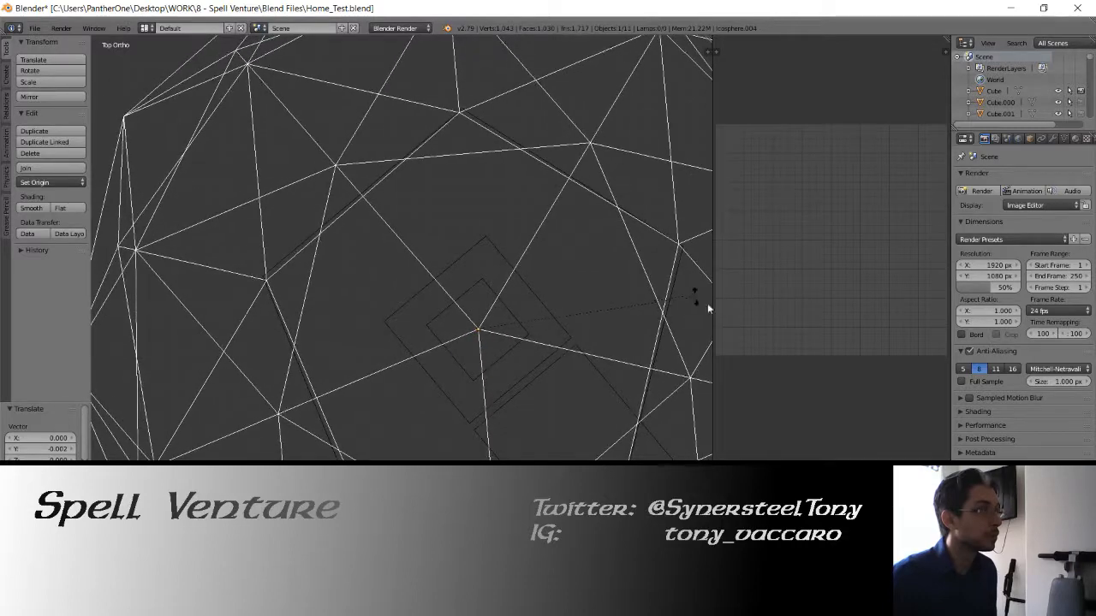
pyautogui.click(604, 409)
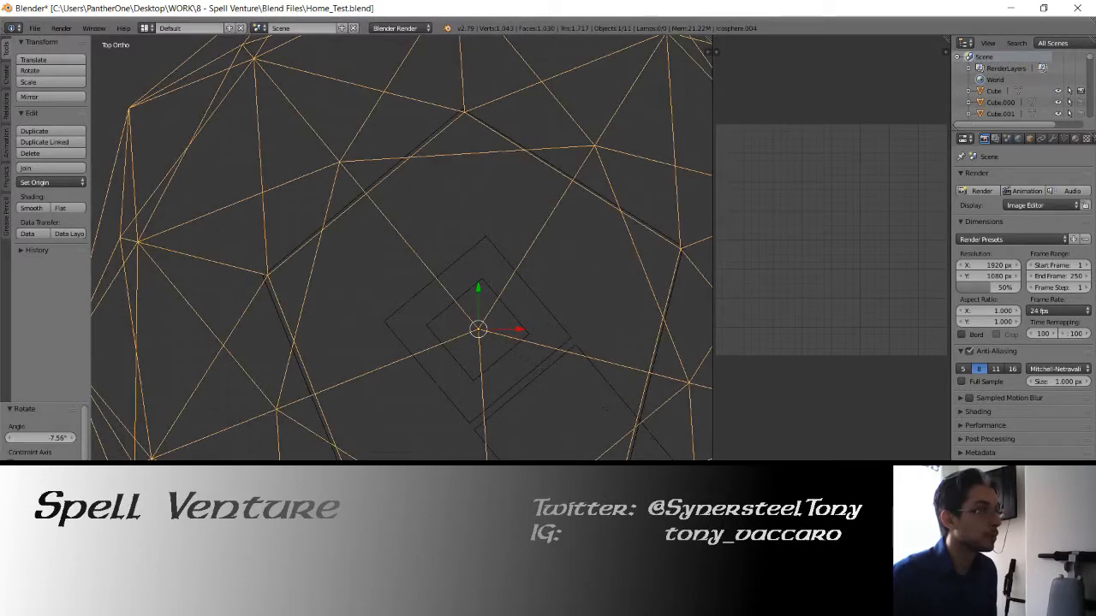
pyautogui.press('KP_Decimal')
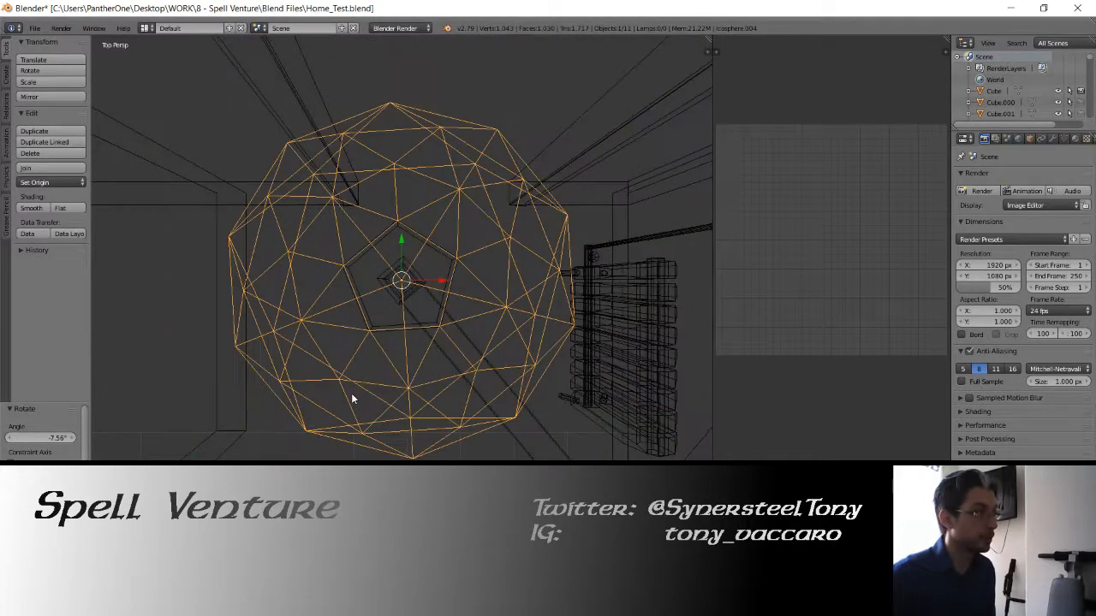
# Join the five globes into one object and set its origin to its geometry
pyautogui.press('z')
pyautogui.moveTo(271, 418)
pyautogui.mouseDown(button='middle')
pyautogui.moveTo(340, 208)
pyautogui.moveTo(436, 232)
pyautogui.moveTo(673, 254)
pyautogui.moveTo(354, 344)
pyautogui.moveTo(626, 364)
pyautogui.moveTo(356, 259)
pyautogui.mouseUp(button='middle')
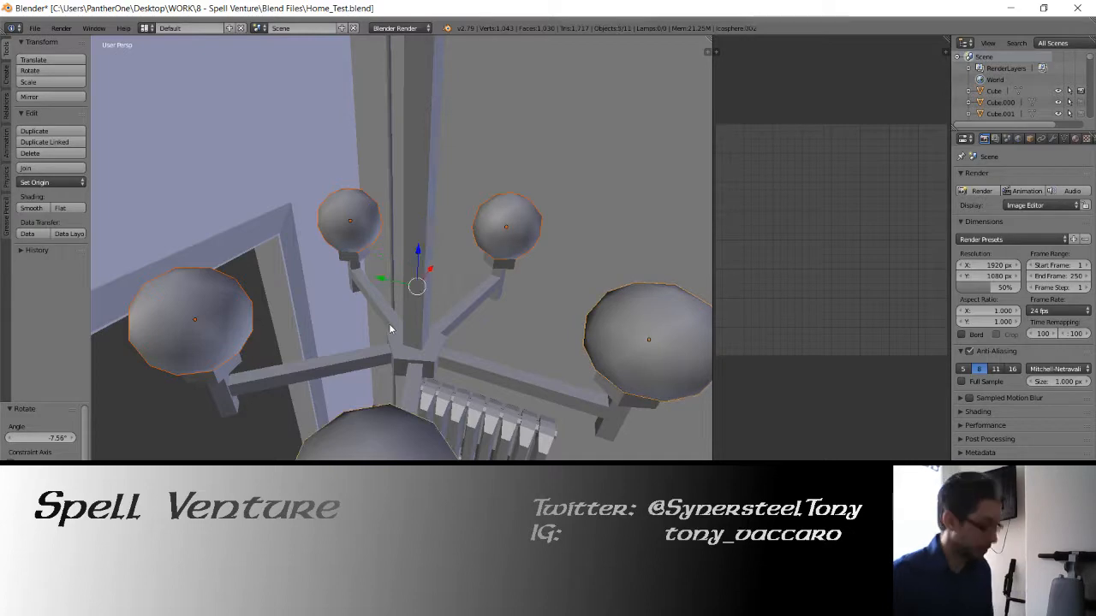
pyautogui.hotkey('ctrl', 'j')
pyautogui.click(73, 182)
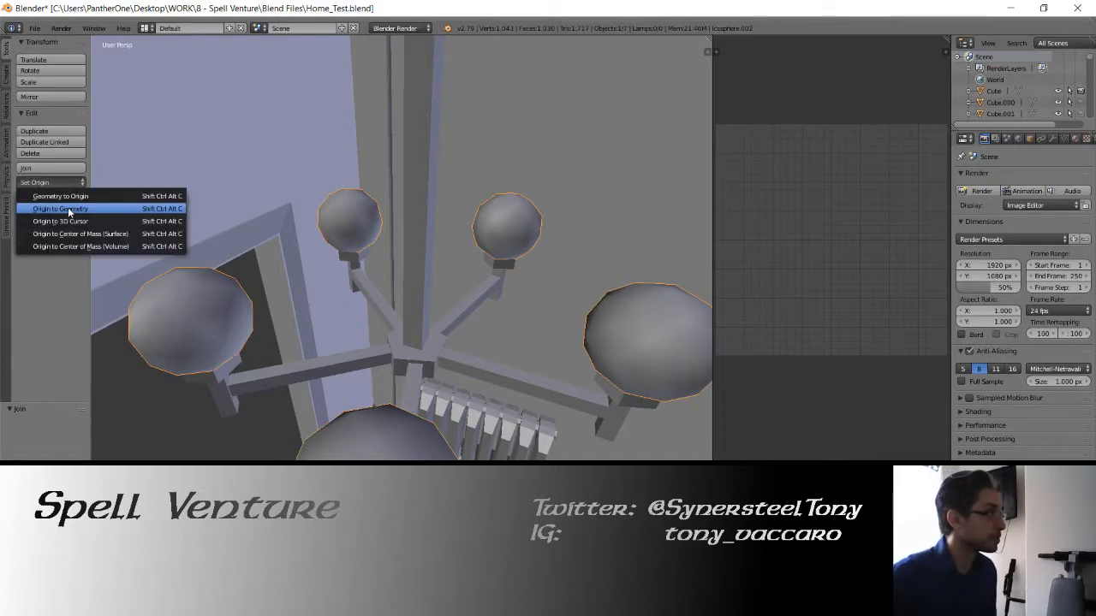
pyautogui.click(70, 208)
pyautogui.moveTo(354, 262); pyautogui.dragTo(328, 310, button='middle')
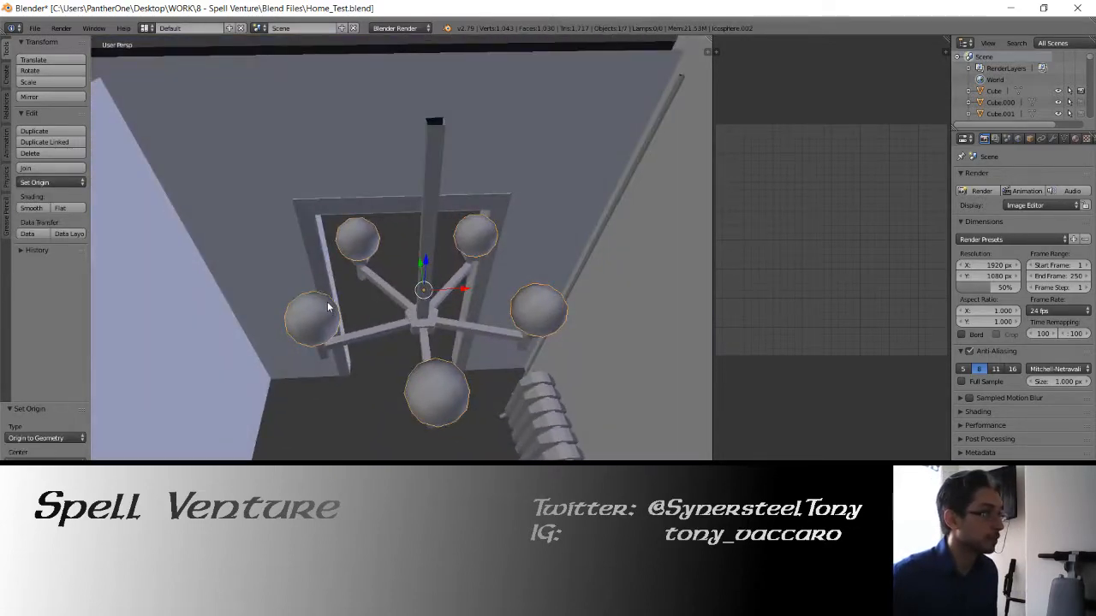
# Check the lamp frame and the joined globes as separate objects, and inspect the globes' mesh and UV layout
pyautogui.rightClick(422, 241)
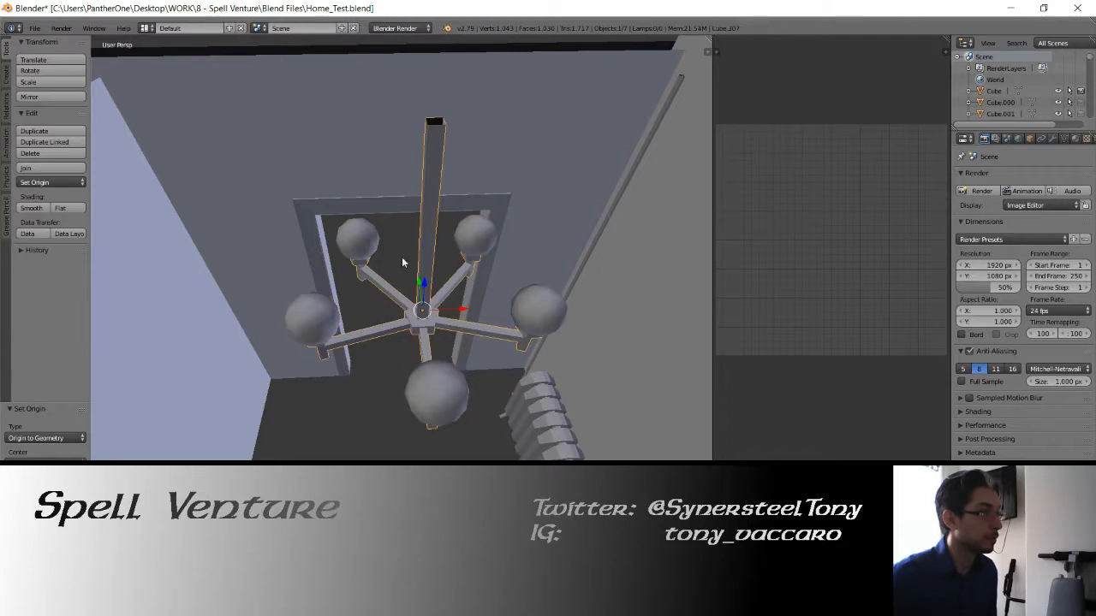
pyautogui.keyDown('shift'); pyautogui.rightClick(323, 318); pyautogui.keyUp('shift')
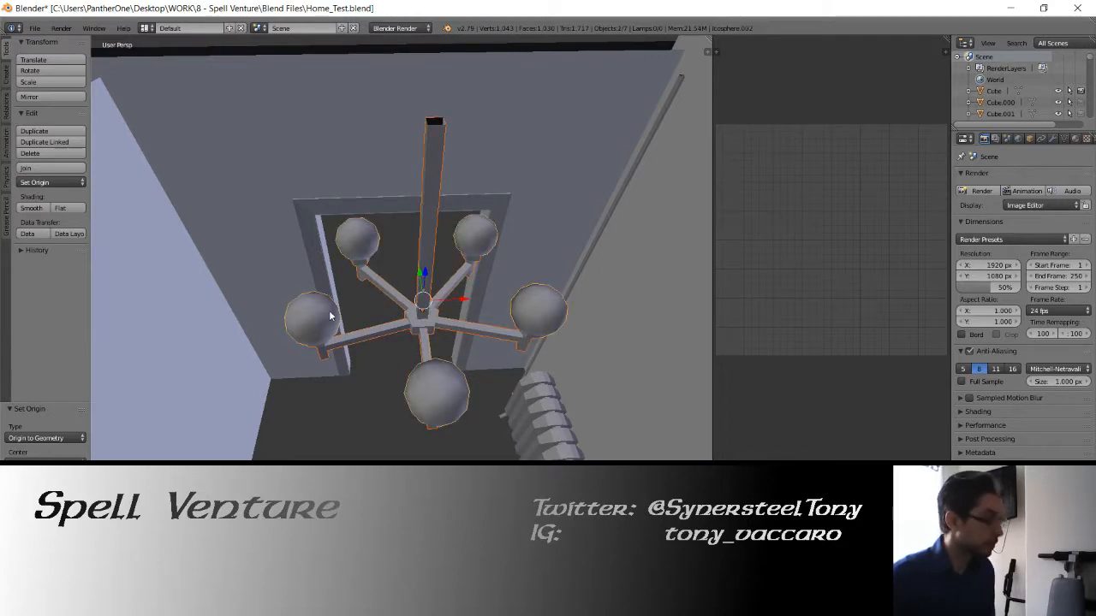
pyautogui.press('a')
pyautogui.rightClick(334, 310)
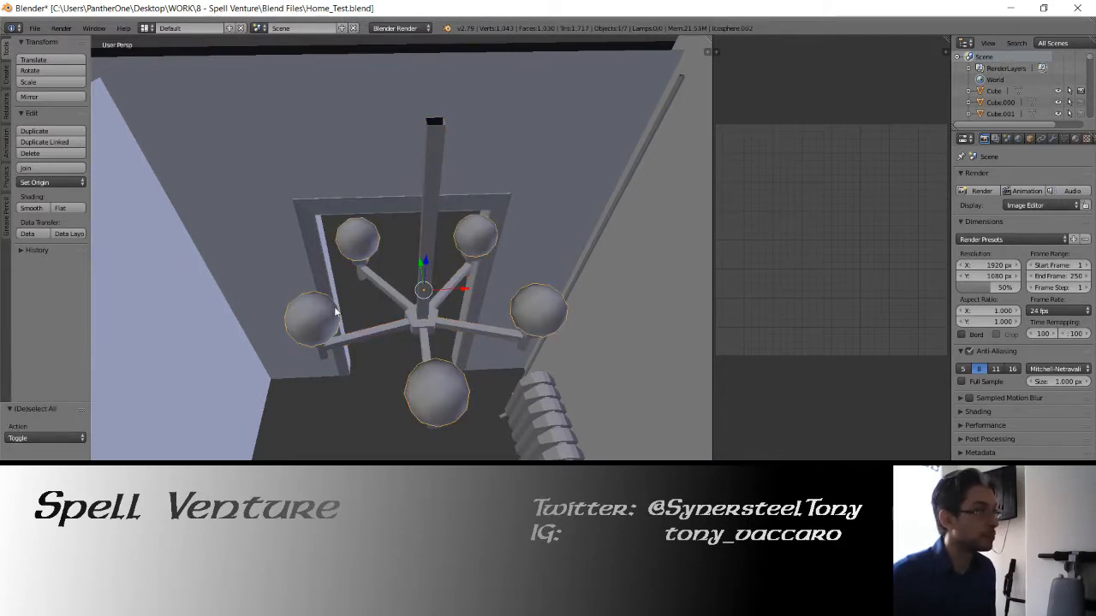
pyautogui.rightClick(398, 310)
pyautogui.press('Tab')
pyautogui.press('Tab')
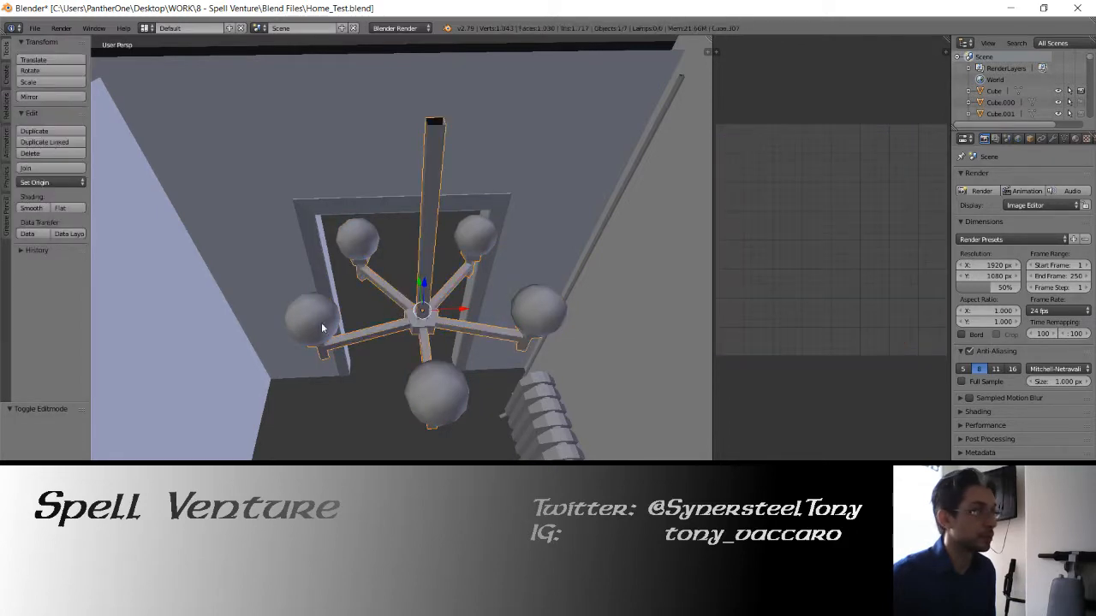
pyautogui.rightClick(319, 322)
pyautogui.press('Tab')
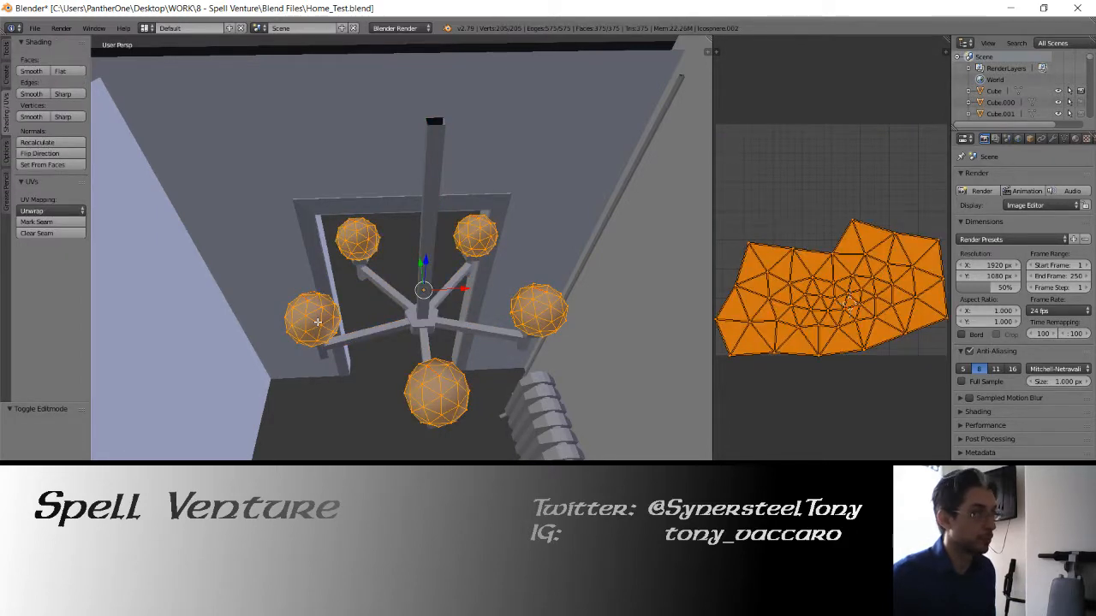
pyautogui.press('Tab')
# Save the scene over the existing Home_Test.blend file
pyautogui.moveTo(400, 294); pyautogui.dragTo(416, 296, button='middle')
pyautogui.hotkey('ctrl', 's')
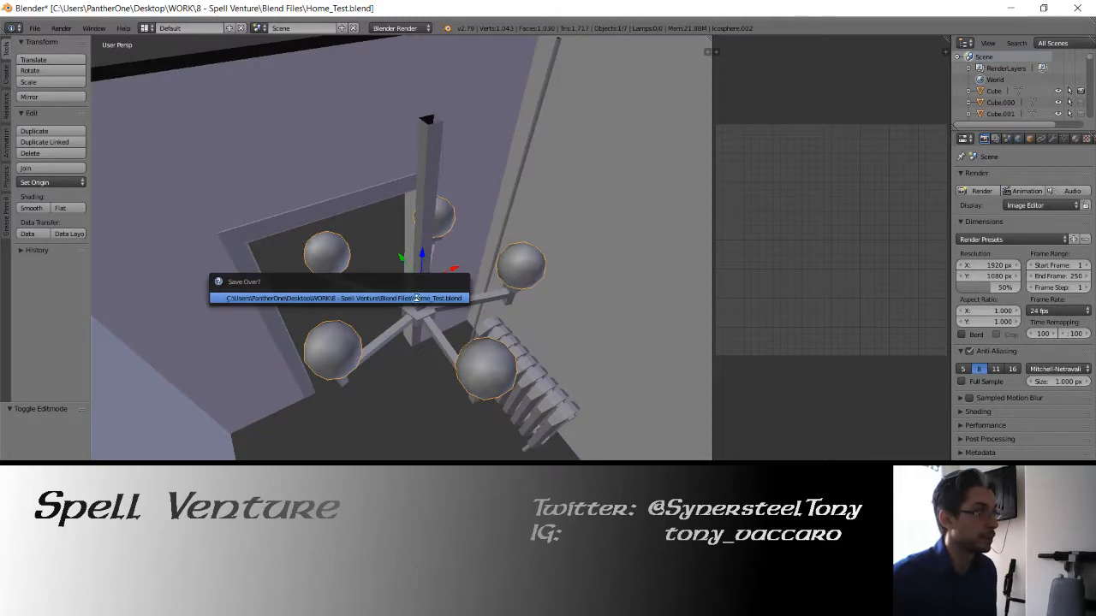
pyautogui.click(416, 296)
# Move all objects on the current layer to layer 1, display that layer, and deselect everything
pyautogui.scroll(-6, 416, 300)
pyautogui.moveTo(378, 347); pyautogui.dragTo(394, 309, button='middle')
pyautogui.scroll(-6, 387, 330)
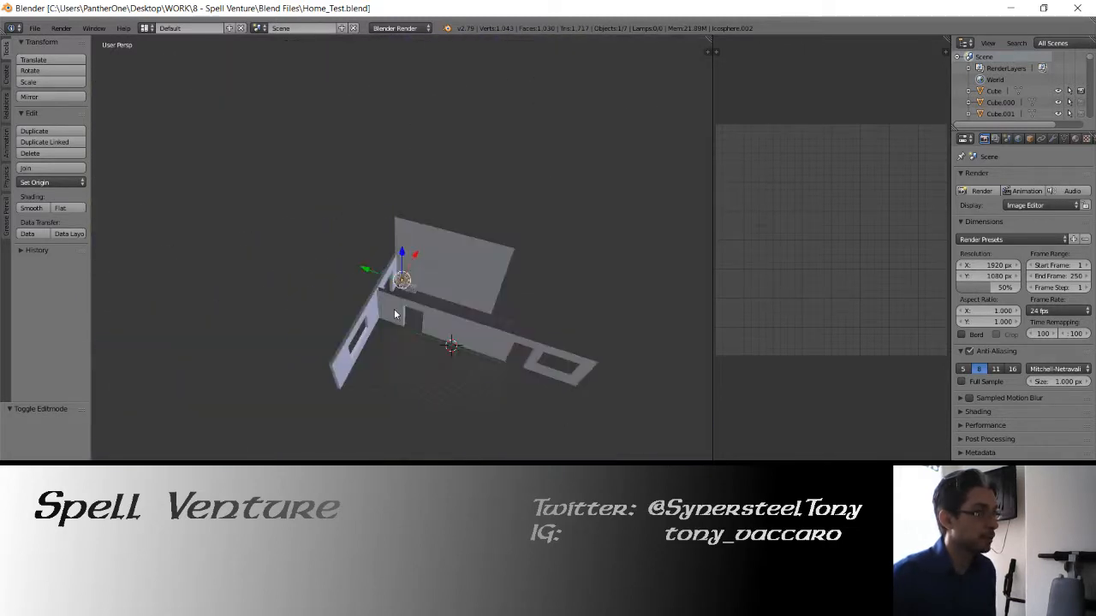
pyautogui.press('a')
pyautogui.press('m')
pyautogui.press('1')
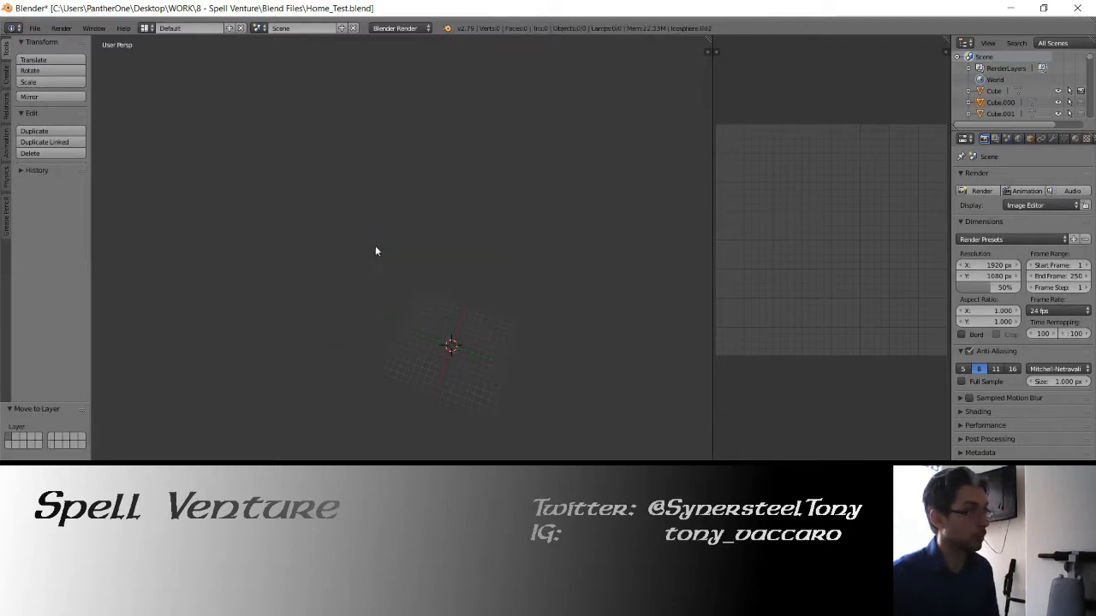
pyautogui.press('1')
pyautogui.moveTo(377, 252); pyautogui.dragTo(426, 270, button='middle')
pyautogui.scroll(8, 442, 281)
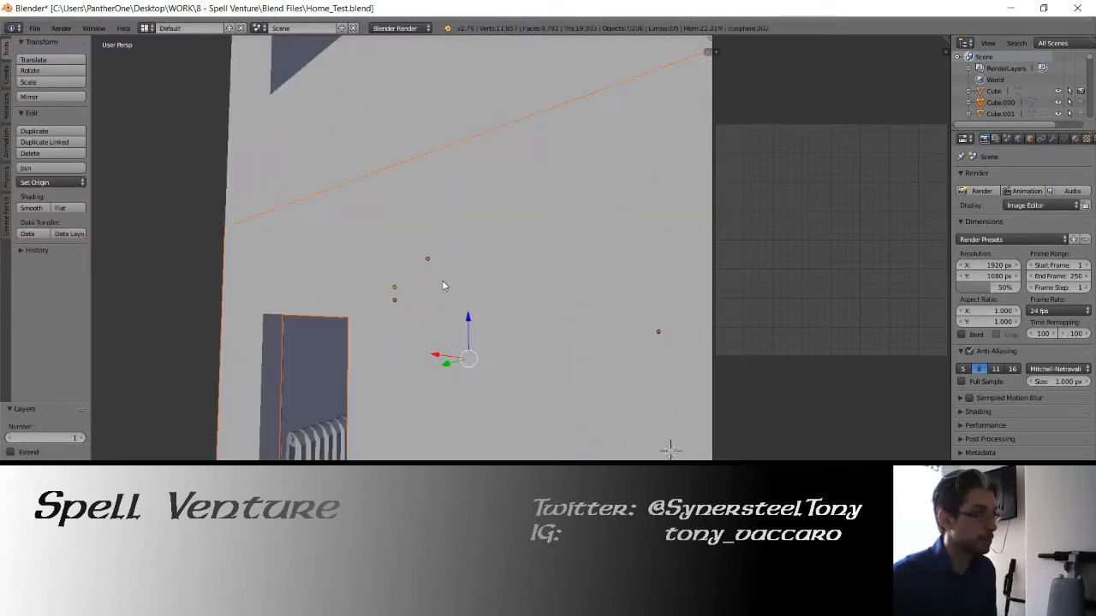
pyautogui.press('a')
# Look over the hallway with the staircase, radiator and ceiling lamp, and save over Home_Test.blend again
pyautogui.moveTo(454, 310); pyautogui.dragTo(519, 249, button='middle')
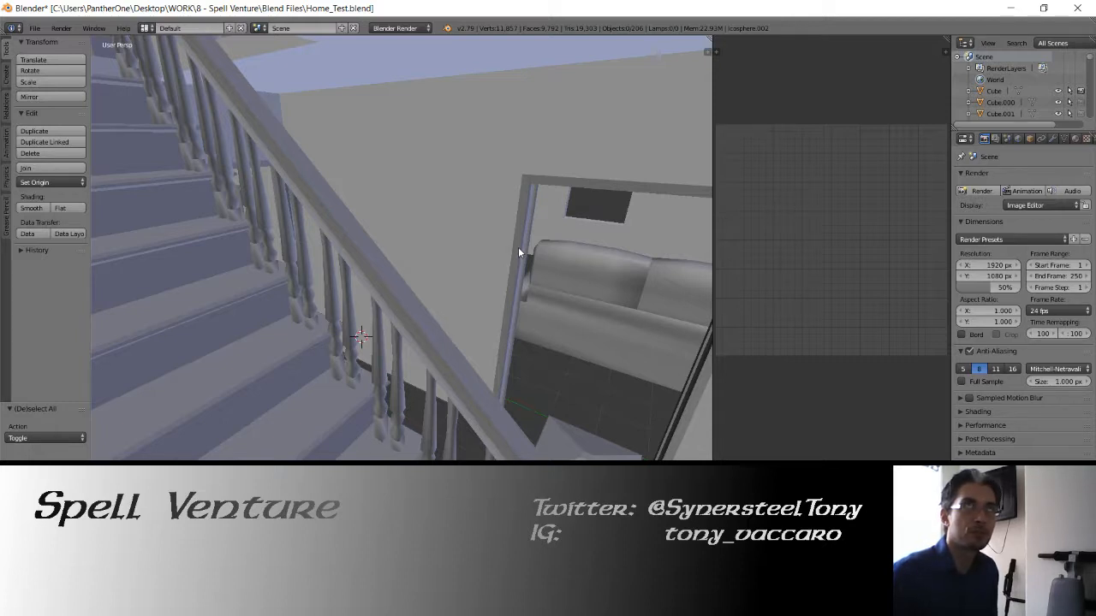
pyautogui.moveTo(518, 248); pyautogui.dragTo(467, 289, button='middle')
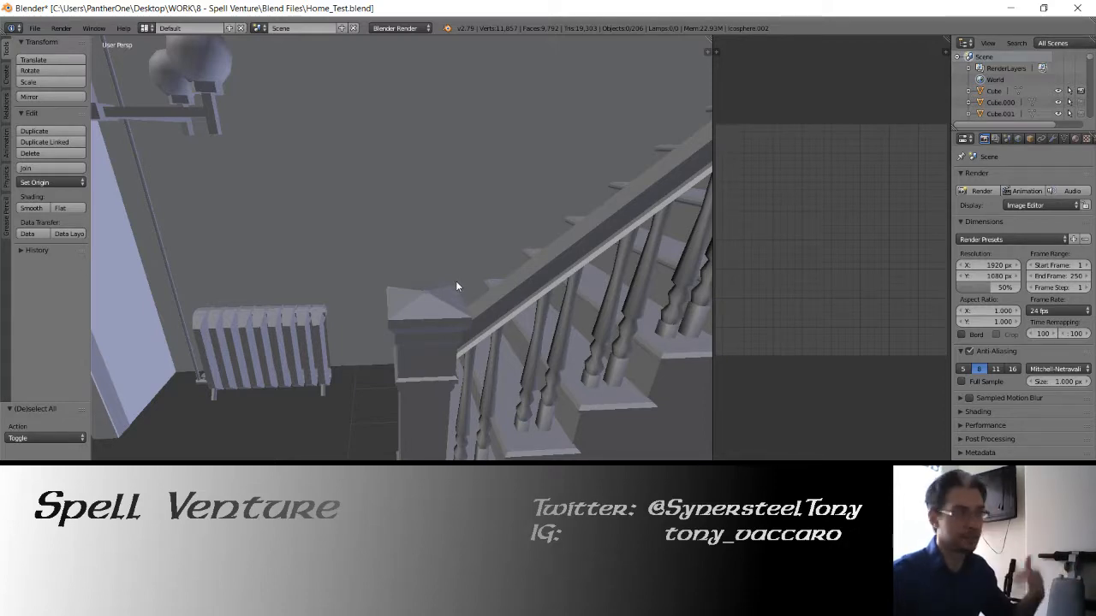
pyautogui.moveTo(465, 280); pyautogui.dragTo(427, 310, button='middle')
pyautogui.hotkey('ctrl', 's')
pyautogui.click(361, 277)
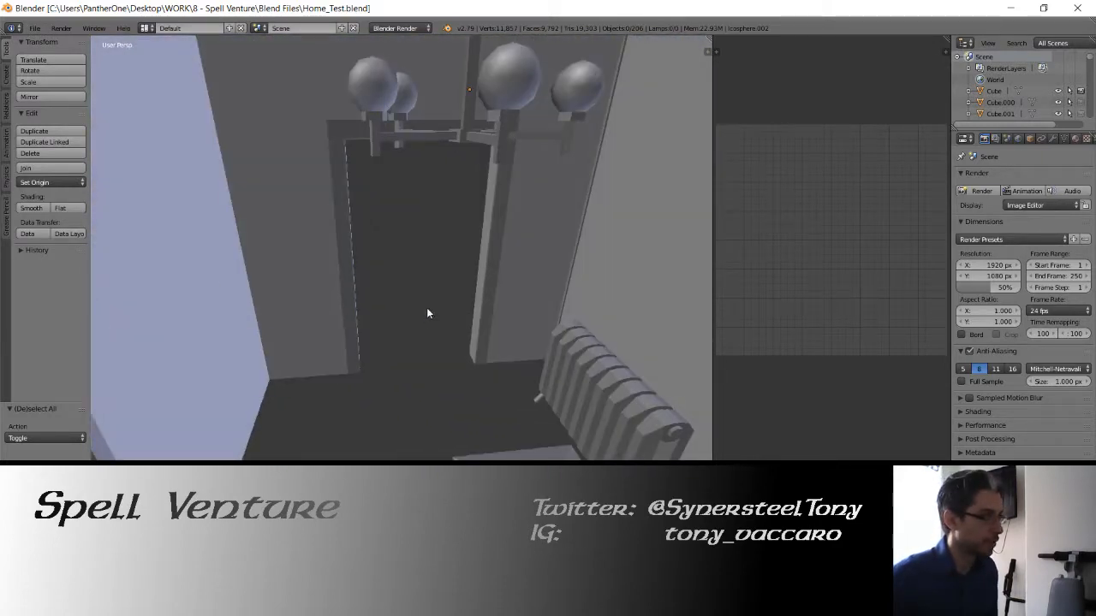
# Switch to Slack in the browser and examine the hallway reference photos (10) and (7)
pyautogui.hotkey('alt', 'Tab')
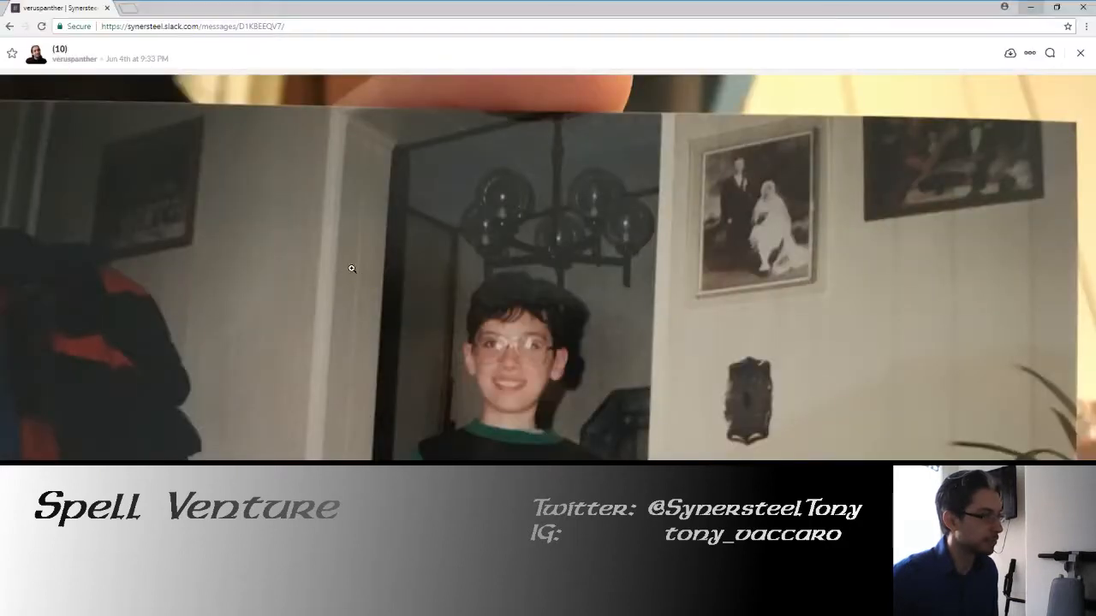
pyautogui.scroll(1, 386, 281)
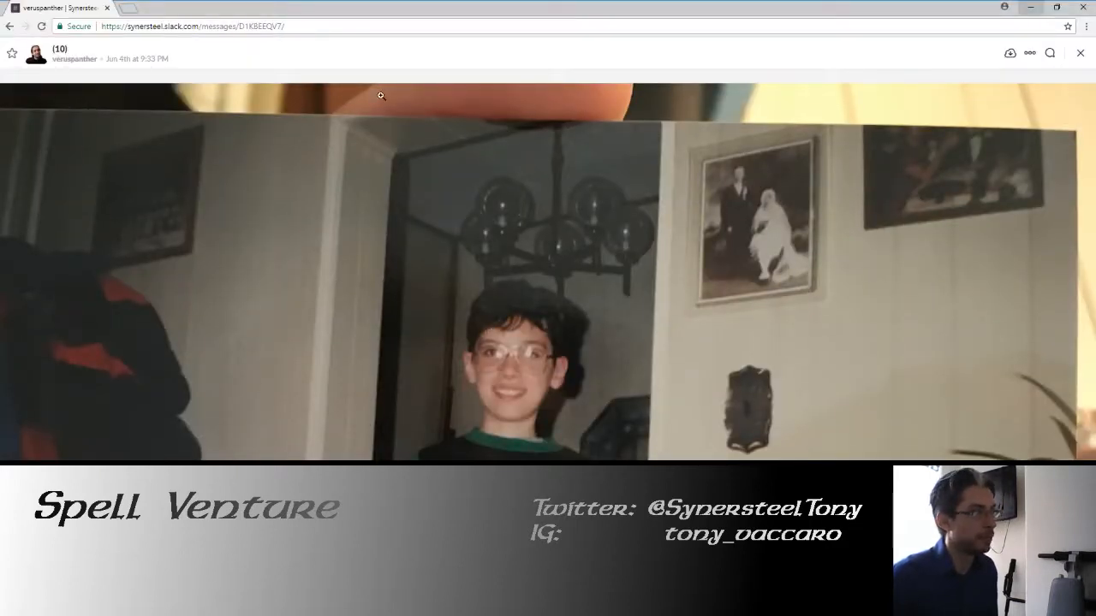
pyautogui.press('Escape')
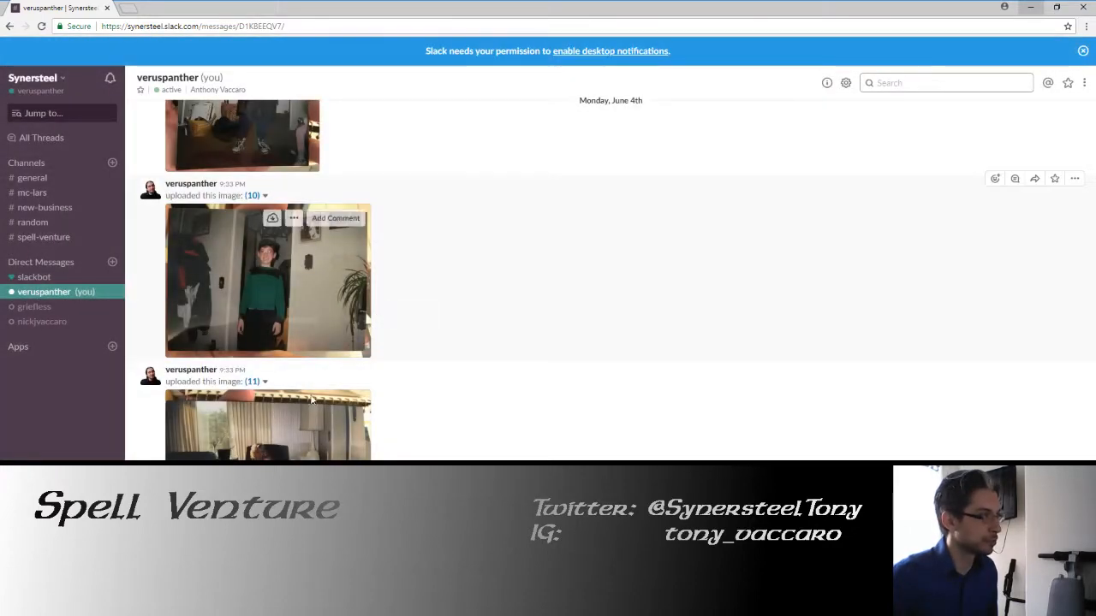
pyautogui.scroll(8, 312, 400)
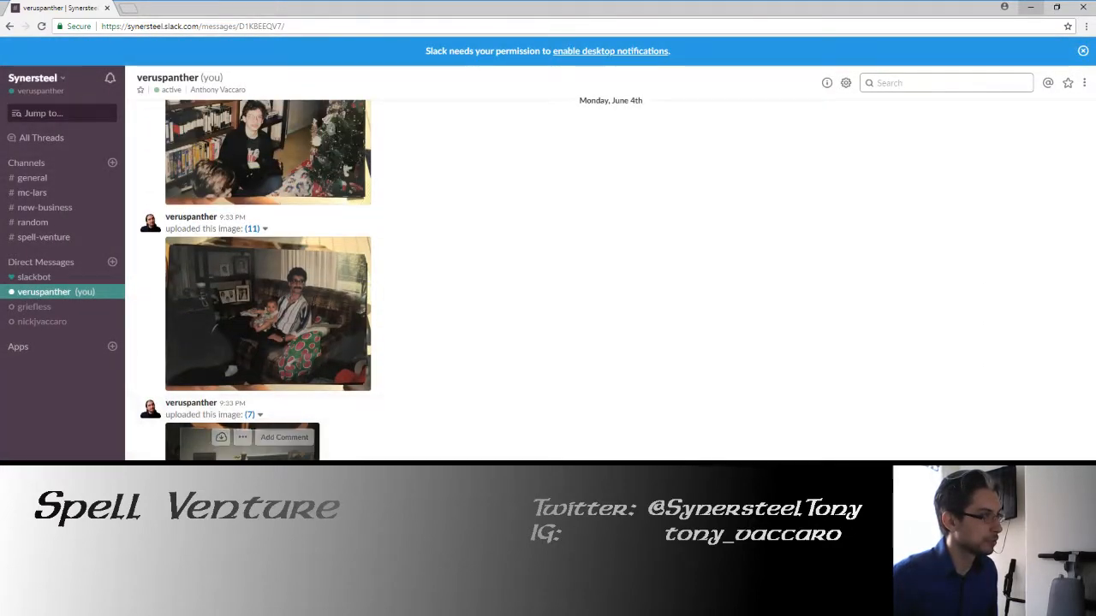
pyautogui.click(257, 451)
pyautogui.scroll(6, 560, 255)
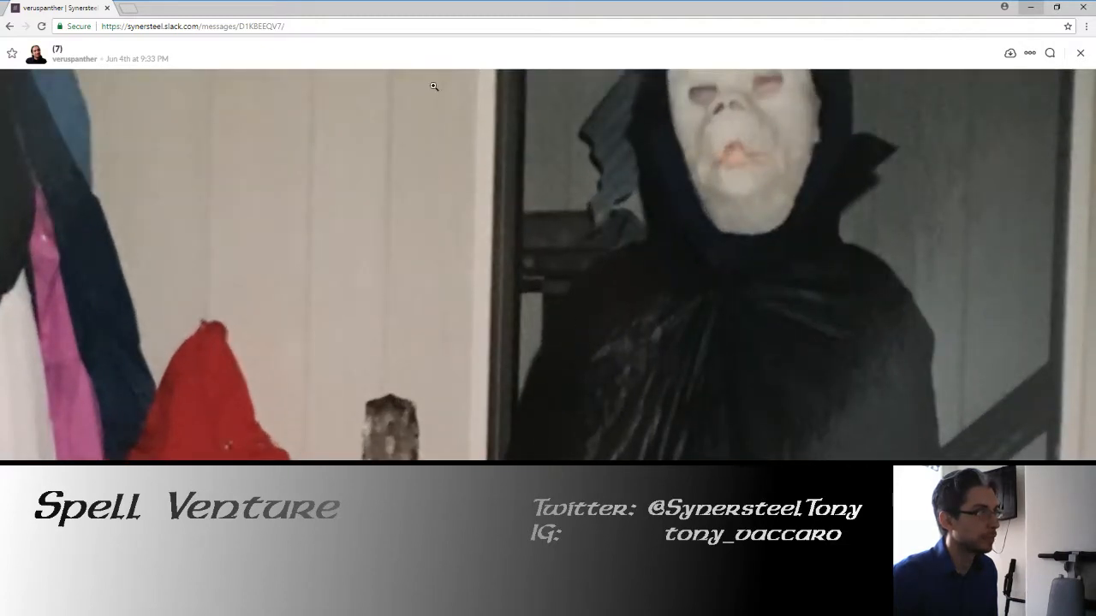
pyautogui.scroll(-6, 433, 85)
pyautogui.click(354, 323)
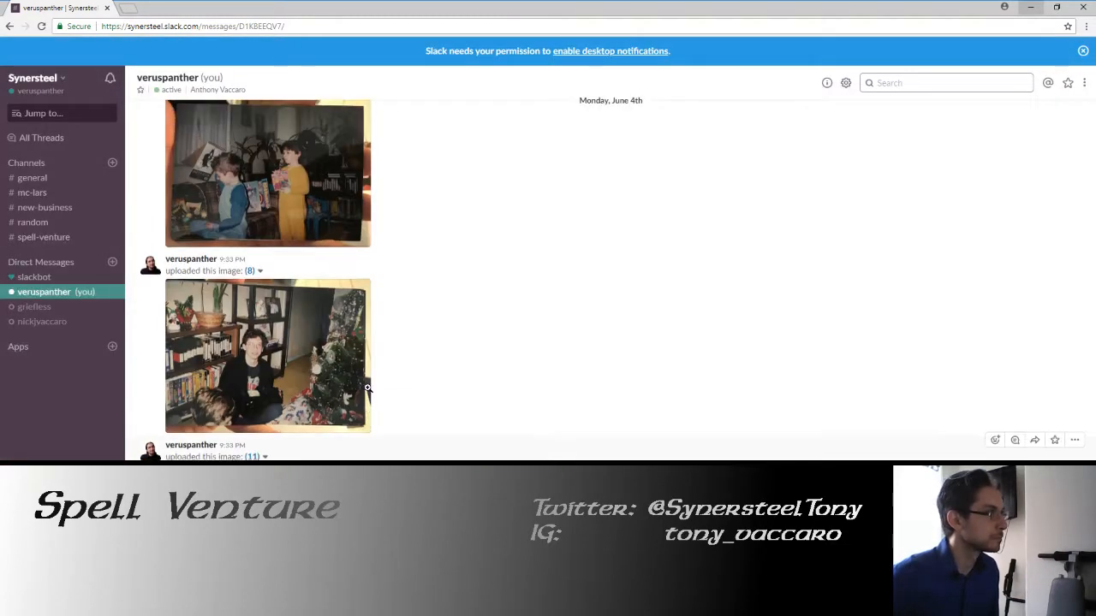
# Browse back through the older reference photos to May 29th and open Slack for iOS Upload (2)
pyautogui.scroll(-10, 445, 379)
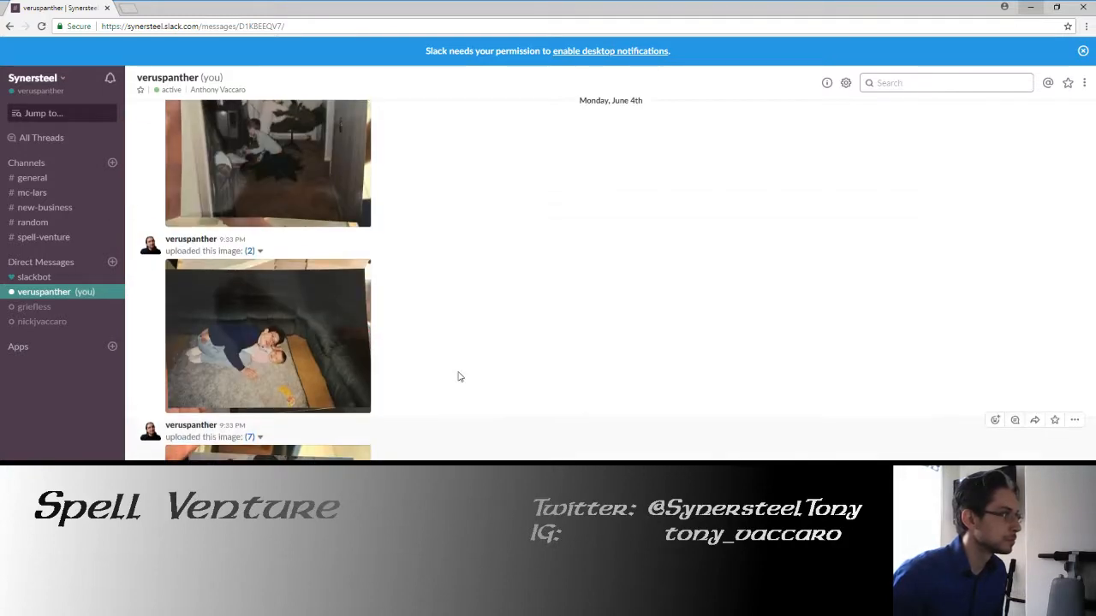
pyautogui.scroll(10, 458, 377)
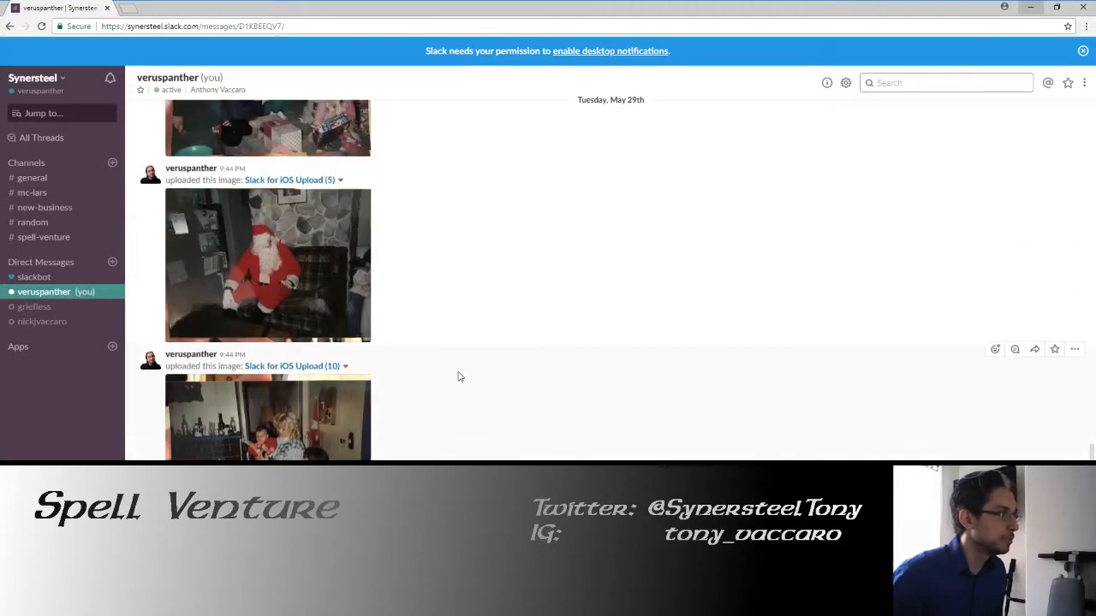
pyautogui.scroll(10, 458, 376)
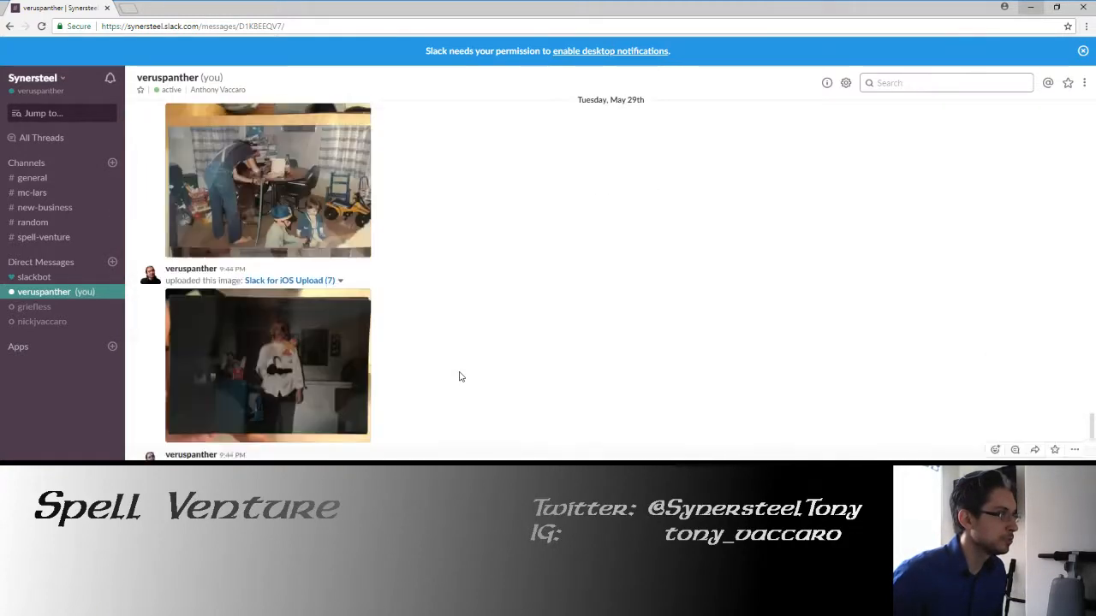
pyautogui.scroll(10, 459, 377)
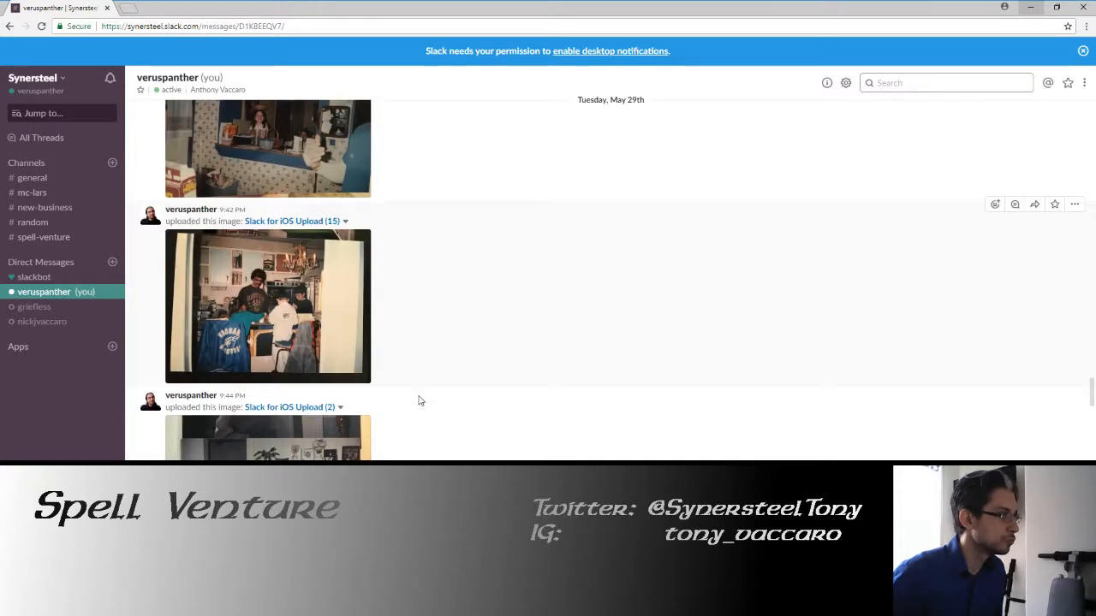
pyautogui.click(265, 449)
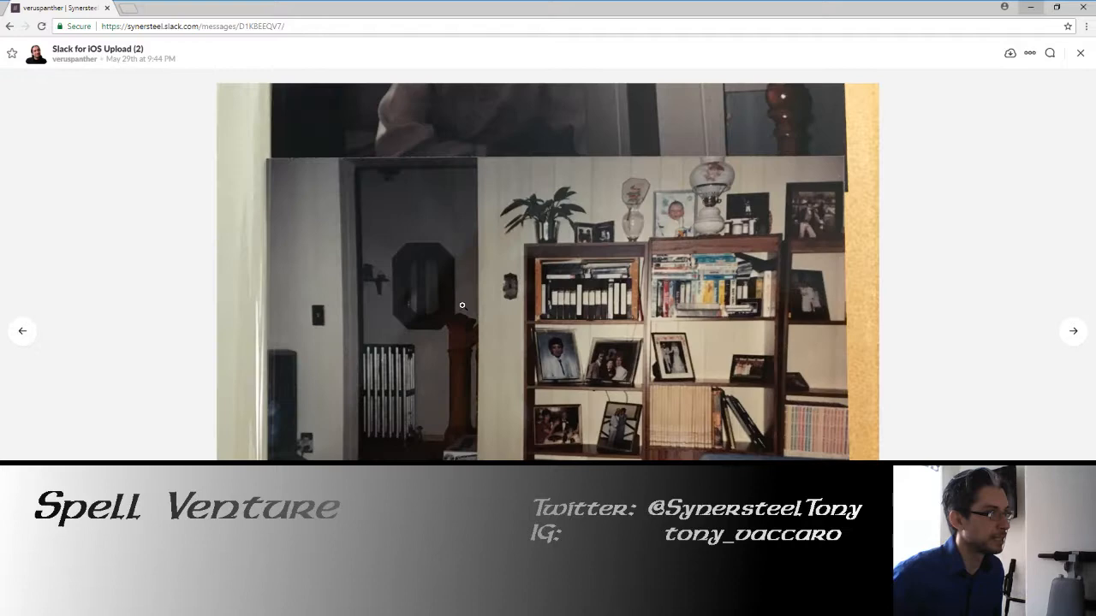
# Examine the wall shelf beside the octagonal mirror up close in the reference photo and switch back to Blender
pyautogui.click(355, 285)
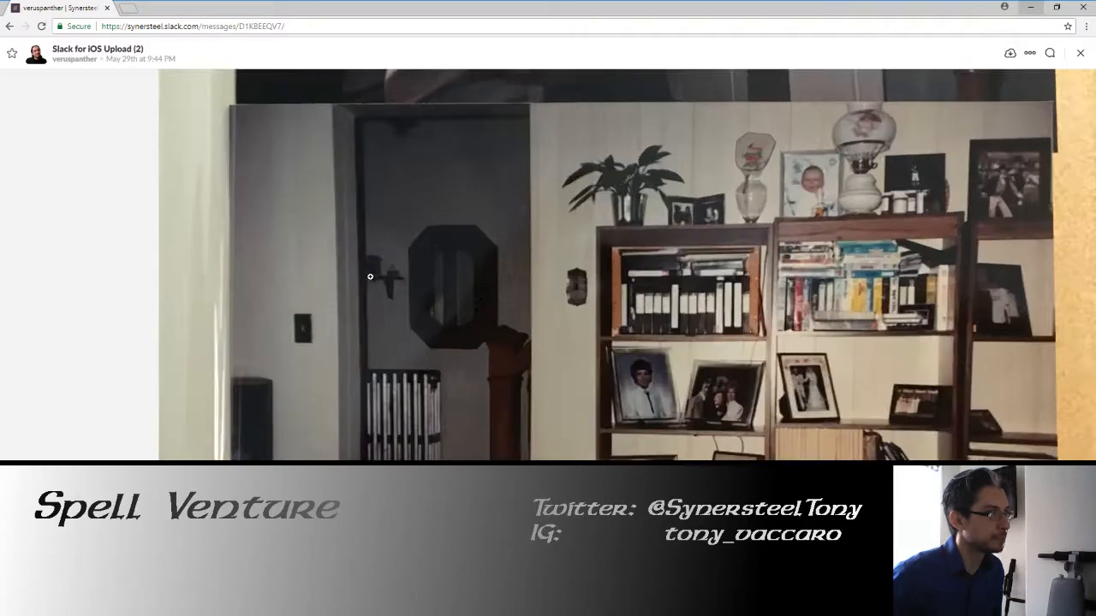
pyautogui.moveTo(447, 5); pyautogui.dragTo(1095, 7)
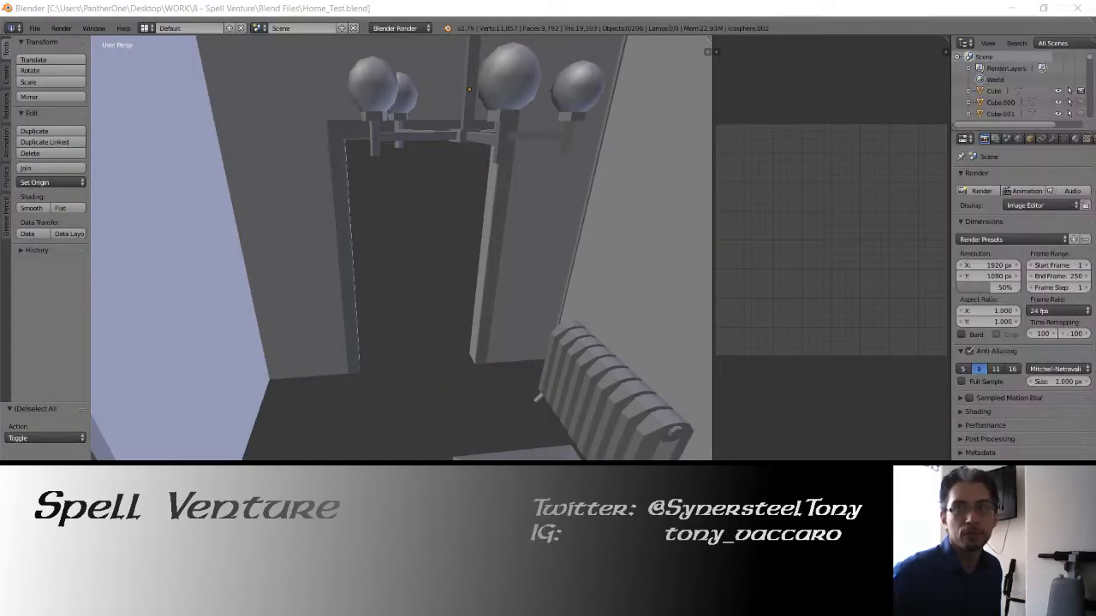
pyautogui.click(464, 5)
# Add a cube to the house scene, centre the view on it, and display the scene in wireframe
pyautogui.moveTo(411, 285); pyautogui.dragTo(391, 313, button='middle')
pyautogui.scroll(-6, 497, 314)
pyautogui.hotkey('shift', 'a')
pyautogui.moveTo(398, 315)
pyautogui.click(429, 323)
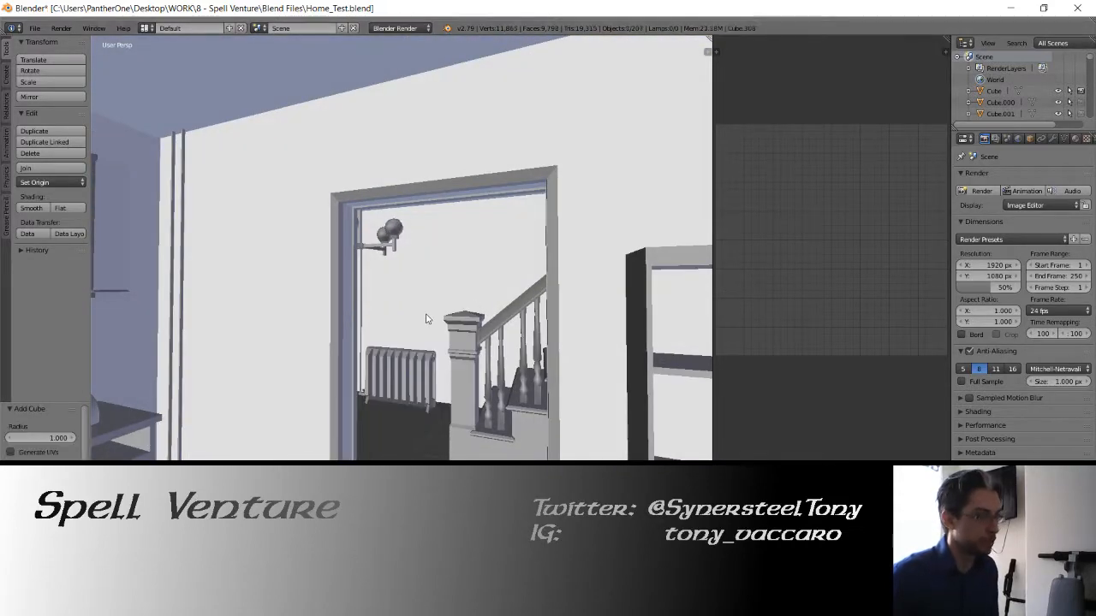
pyautogui.press('KP_Decimal')
pyautogui.press('z')
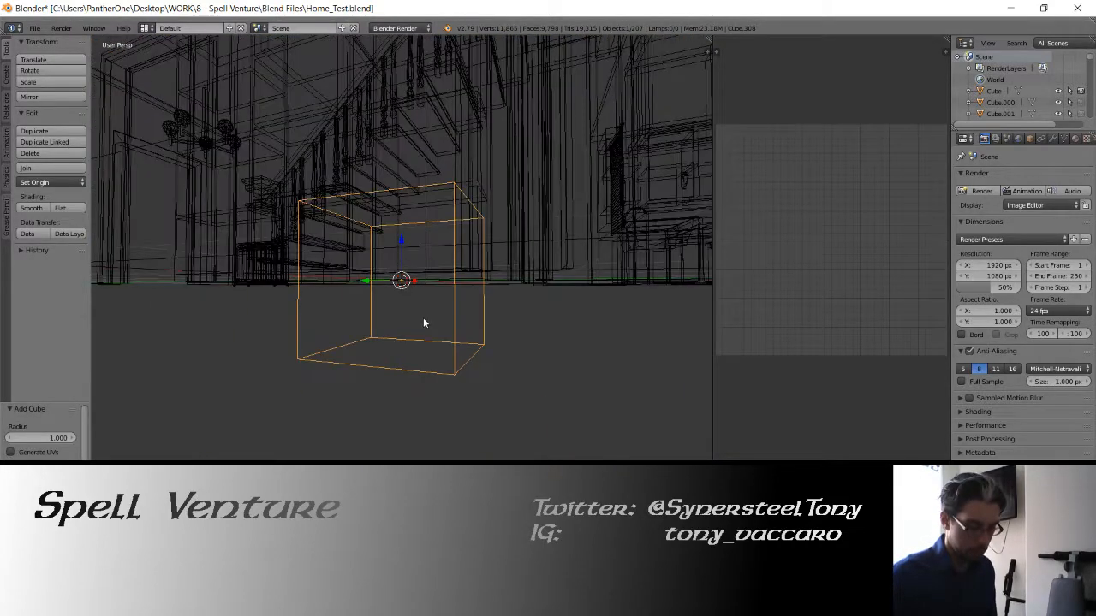
# Scale the cube uniformly by 0.1 and stretch it along X by 5 and again by 2
pyautogui.press('KP_1')
pyautogui.write('s')
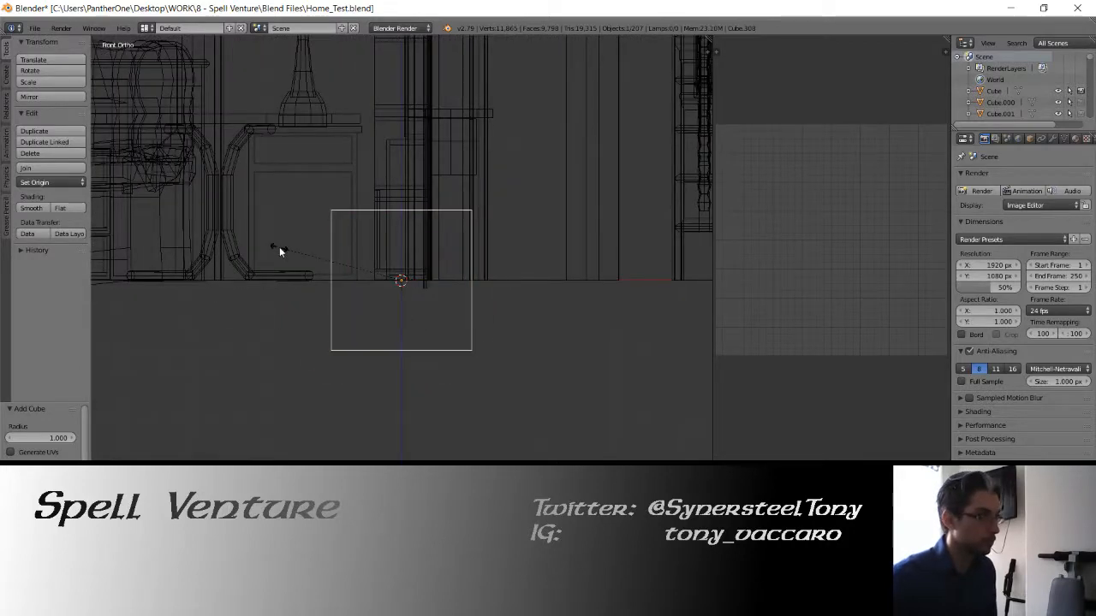
pyautogui.write('.1')
pyautogui.press('Return')
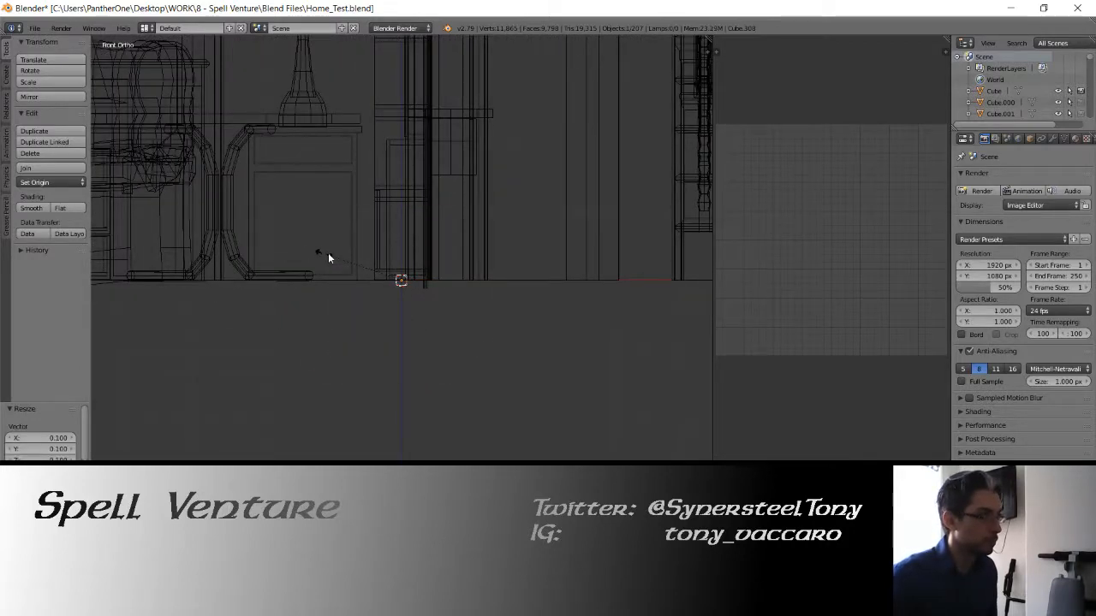
pyautogui.press('s')
pyautogui.press('x')
pyautogui.press('x')
pyautogui.press('2')
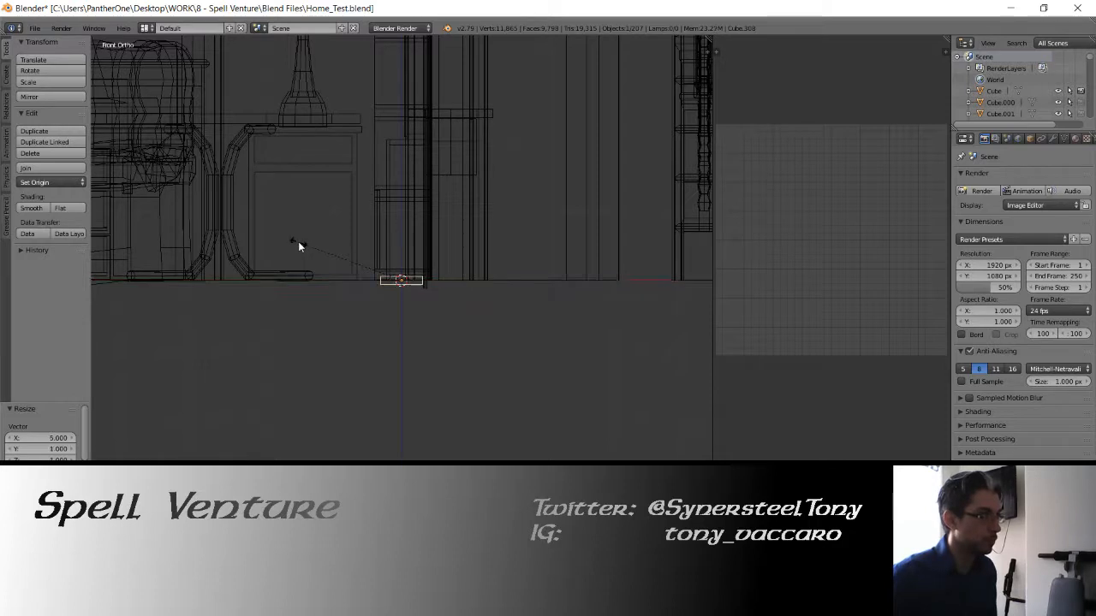
pyautogui.press('Return')
# Stretch the slab along Y by 10, by 2 and by 1.3, working in the top view
pyautogui.press('KP_7')
pyautogui.press('s')
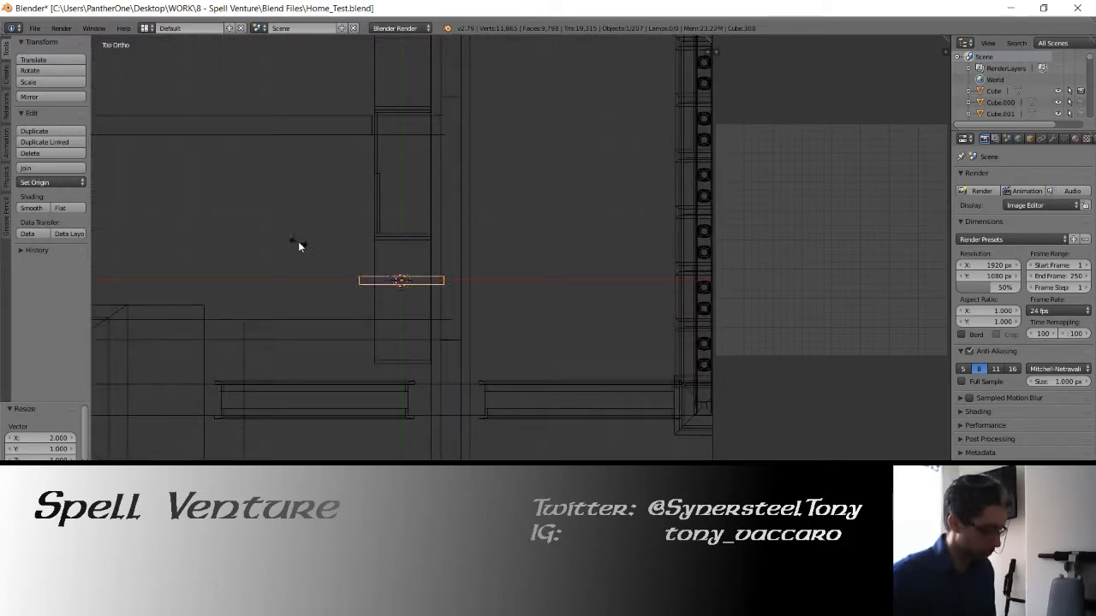
pyautogui.press('y')
pyautogui.press('1')
pyautogui.press('0')
pyautogui.press('Return')
pyautogui.press('s')
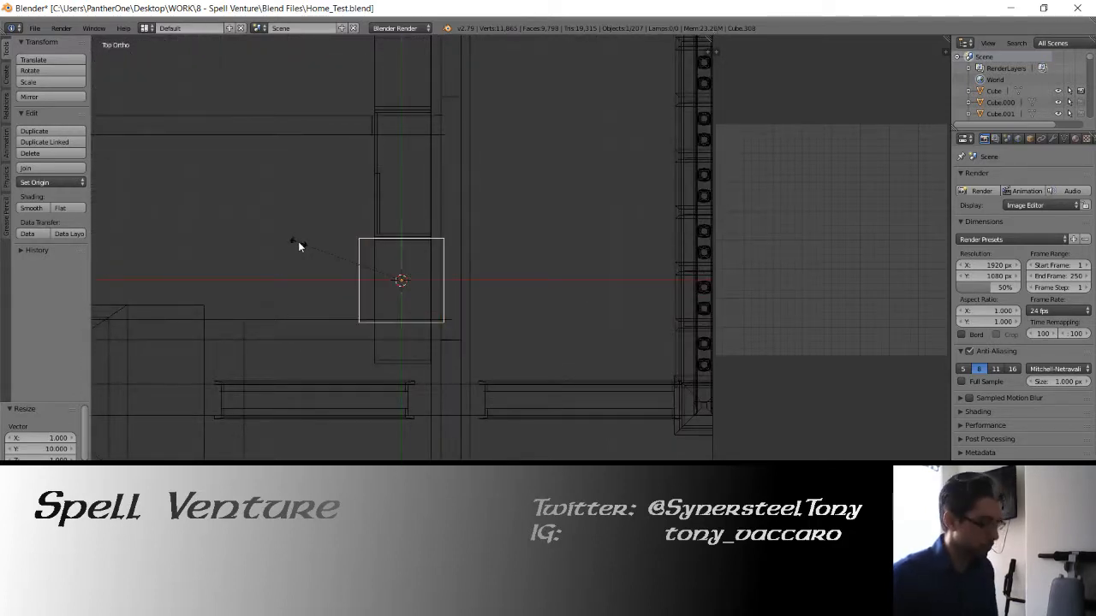
pyautogui.press('y')
pyautogui.press('2')
pyautogui.press('Return')
pyautogui.press('s')
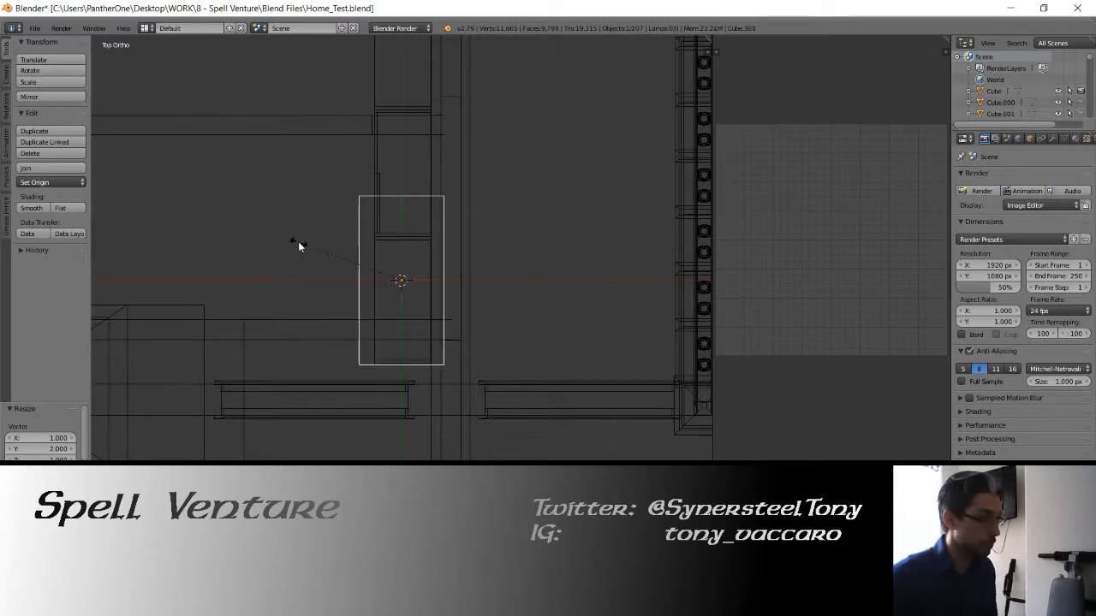
pyautogui.press('y')
pyautogui.click(267, 236)
pyautogui.scroll(-7, 386, 212)
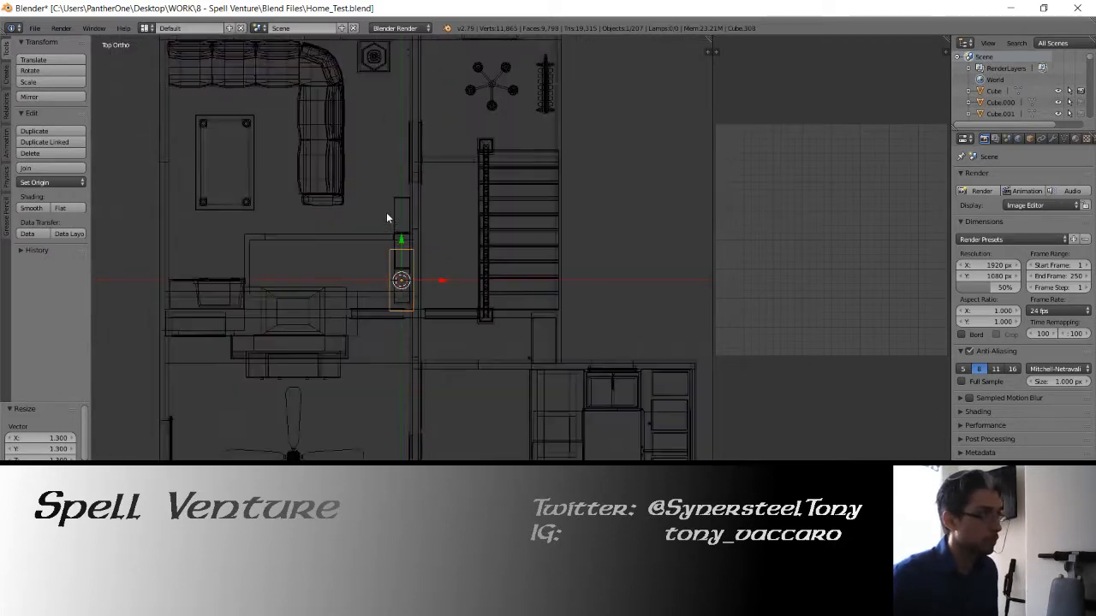
# Move the slab 10 units along Y and 8 units along X, onto the hallway radiator's wall
pyautogui.keyDown('shift'); pyautogui.moveTo(386, 212); pyautogui.dragTo(322, 332, button='middle'); pyautogui.keyUp('shift')
pyautogui.press('g')
pyautogui.press('y')
pyautogui.press('1')
pyautogui.press('0')
pyautogui.press('Return')
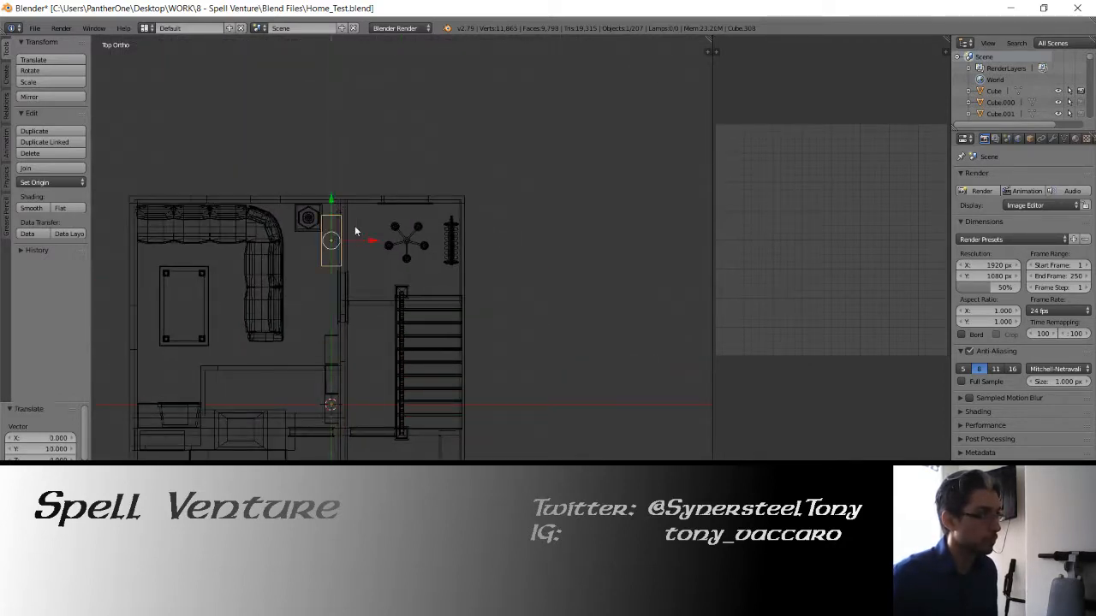
pyautogui.press('g')
pyautogui.press('x')
pyautogui.press('8')
pyautogui.press('Return')
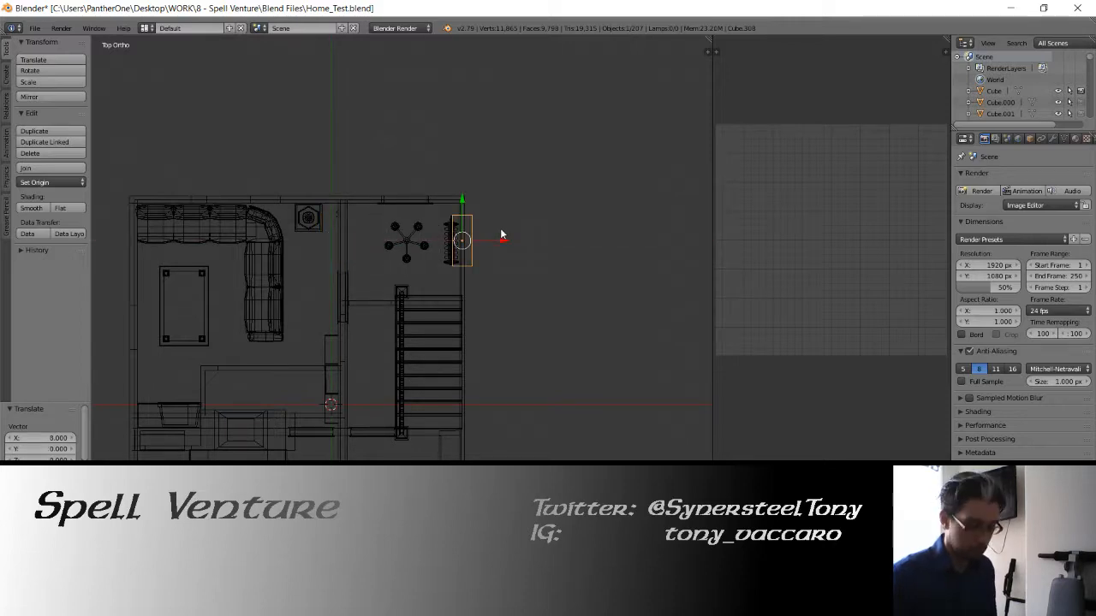
# Shift the slab by -0.2 along X and 0.8 along Y, toward the hallway corner beyond the radiator
pyautogui.press('KP_3')
pyautogui.press('ctrl+KP_3')
pyautogui.press('KP_7')
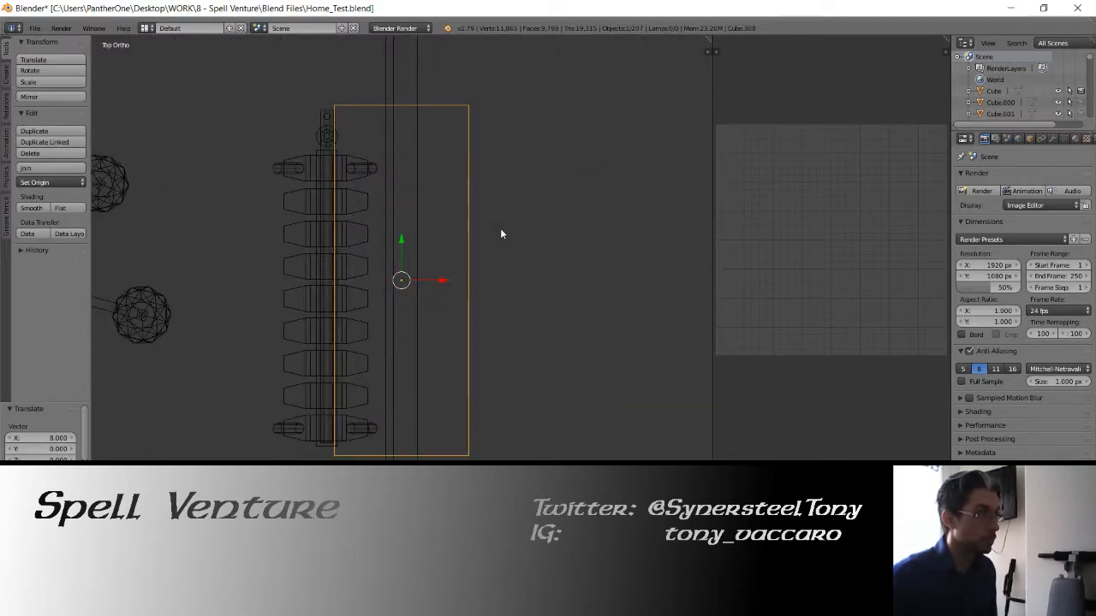
pyautogui.scroll(3, 448, 272)
pyautogui.scroll(-3, 440, 268)
pyautogui.press('g')
pyautogui.press('x')
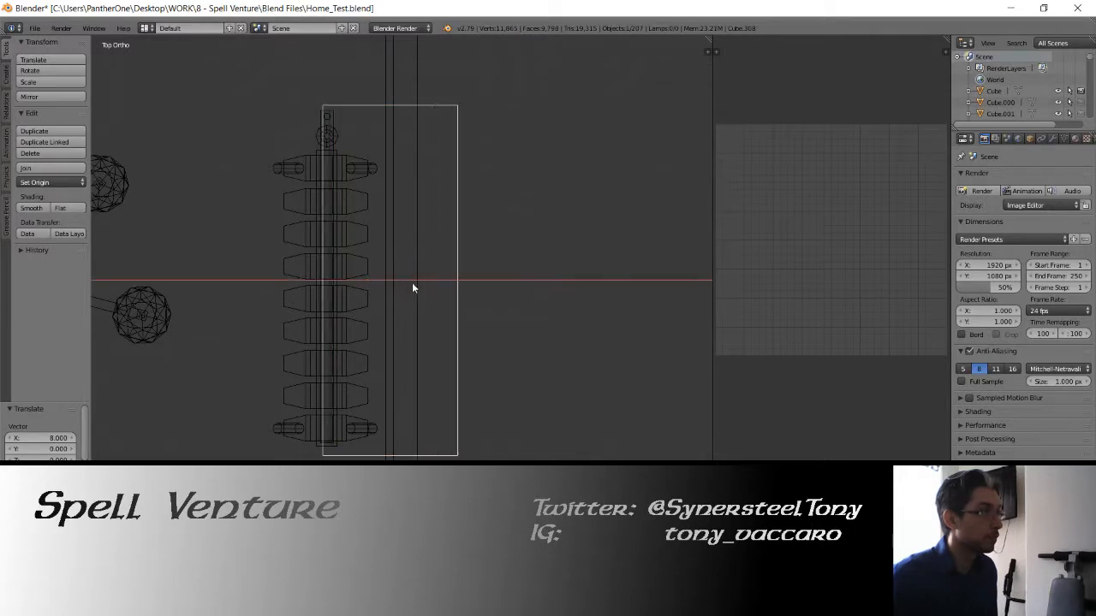
pyautogui.moveTo(381, 293); pyautogui.dragTo(417, 289)
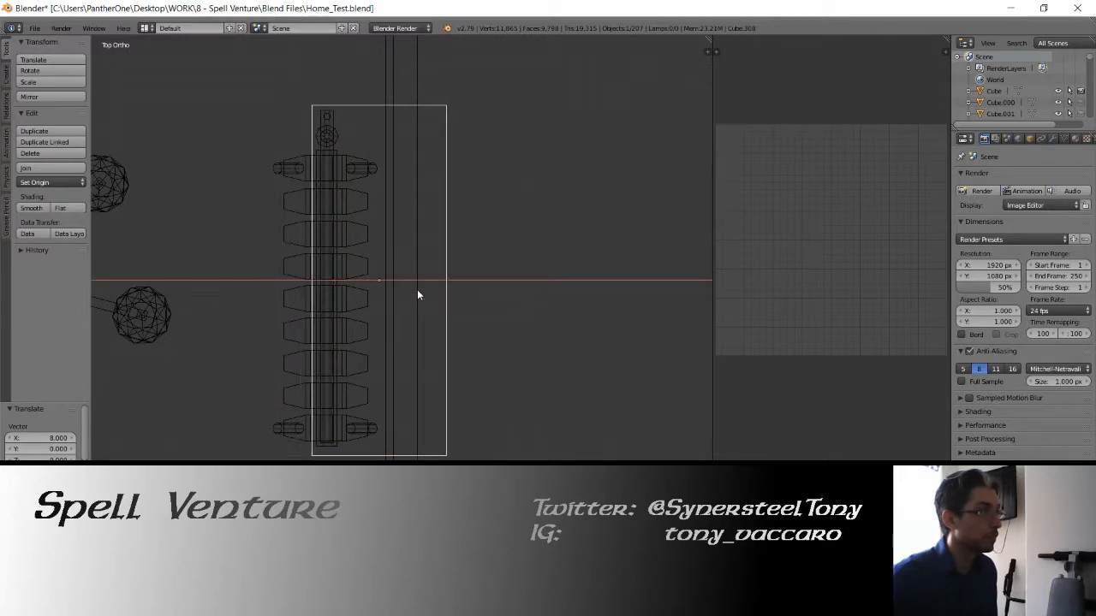
pyautogui.click(417, 289)
pyautogui.keyDown('shift'); pyautogui.moveTo(349, 271); pyautogui.dragTo(419, 276, button='middle'); pyautogui.keyUp('shift')
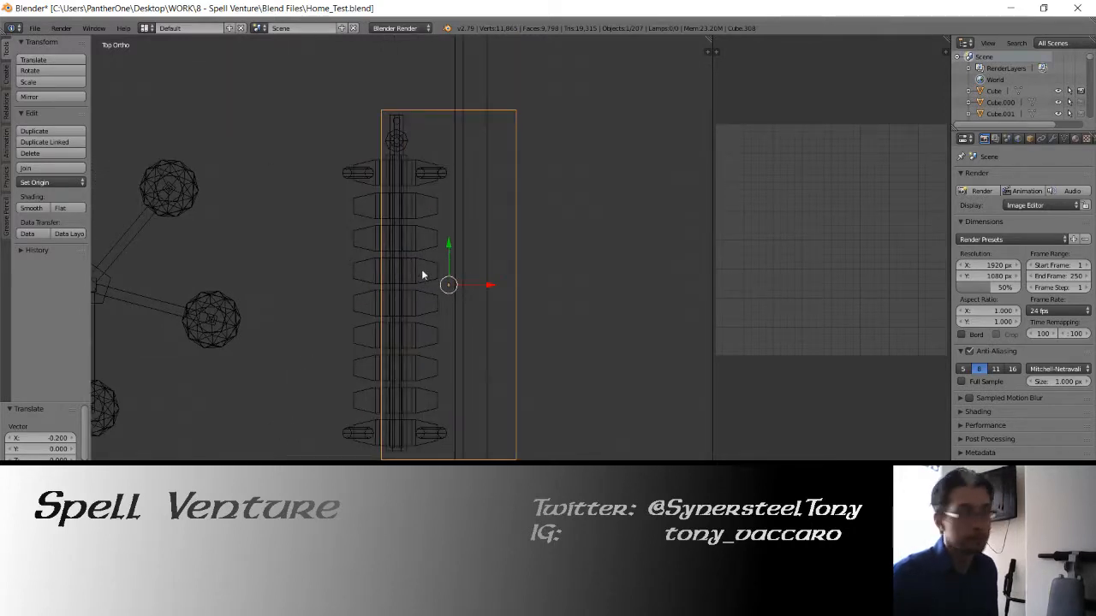
pyautogui.moveTo(451, 231); pyautogui.dragTo(448, 163)
pyautogui.keyDown('shift'); pyautogui.moveTo(447, 162); pyautogui.dragTo(456, 315, button='middle'); pyautogui.keyUp('shift')
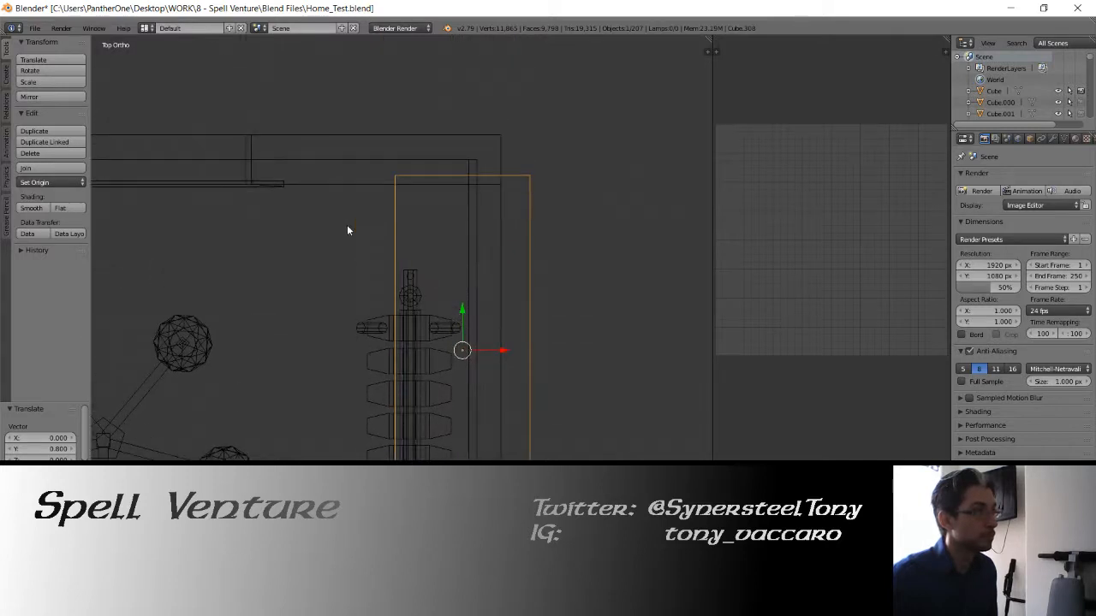
# Scale the slab uniformly by 0.7 and move it -0.219 along X toward the room
pyautogui.press('s')
pyautogui.click(396, 256)
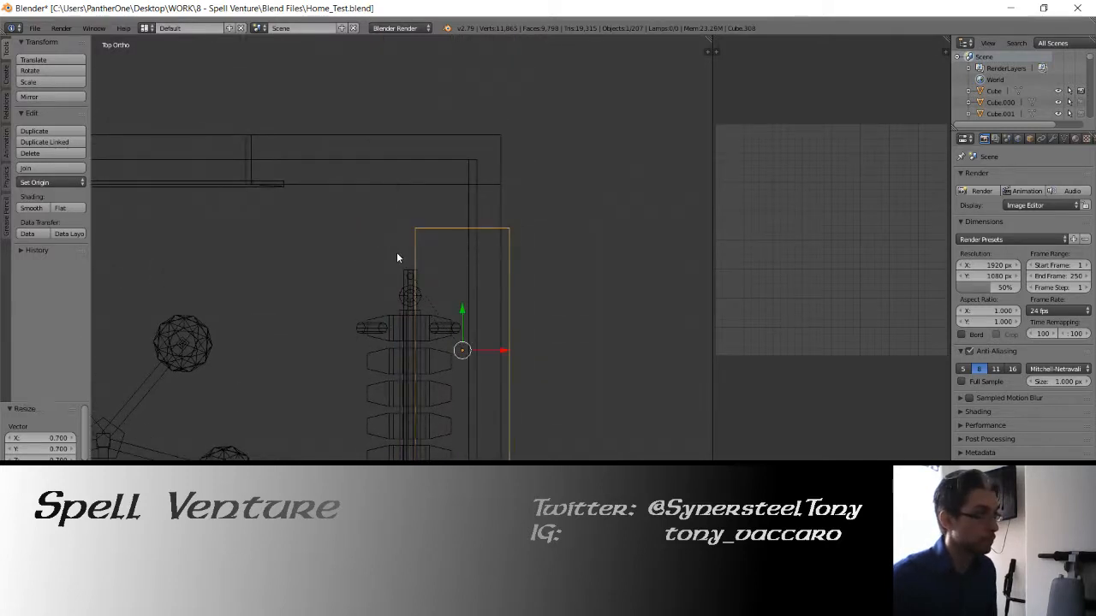
pyautogui.moveTo(502, 348); pyautogui.dragTo(481, 362)
pyautogui.moveTo(481, 362); pyautogui.dragTo(448, 277, button='middle')
# Raise the slab along Z from the floor to shelf height, below the ceiling lamp's arms
pyautogui.press('KP_3')
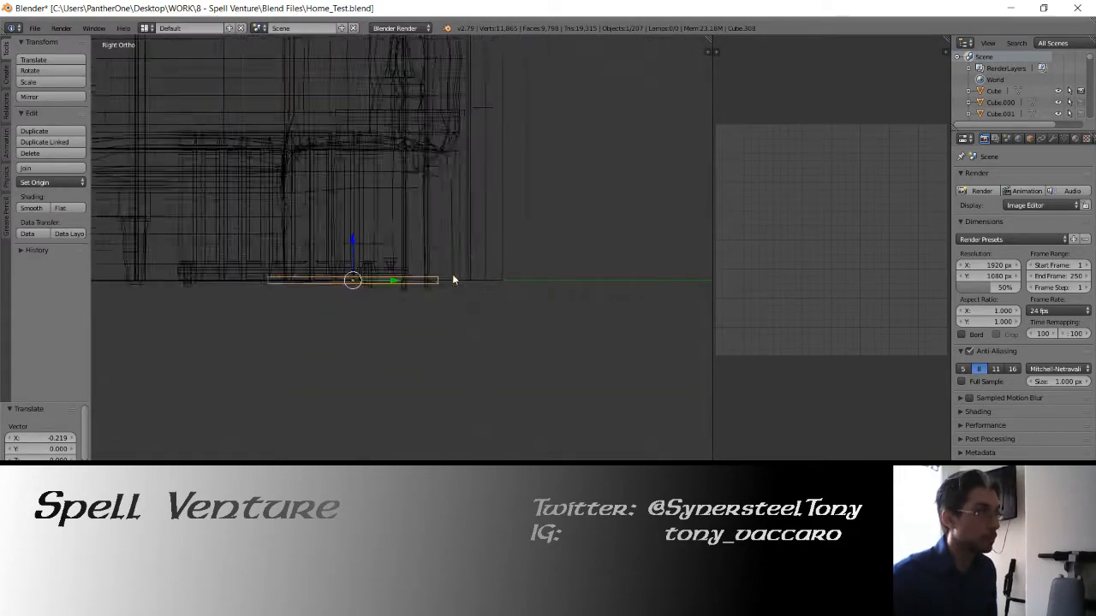
pyautogui.moveTo(410, 436); pyautogui.dragTo(416, 205)
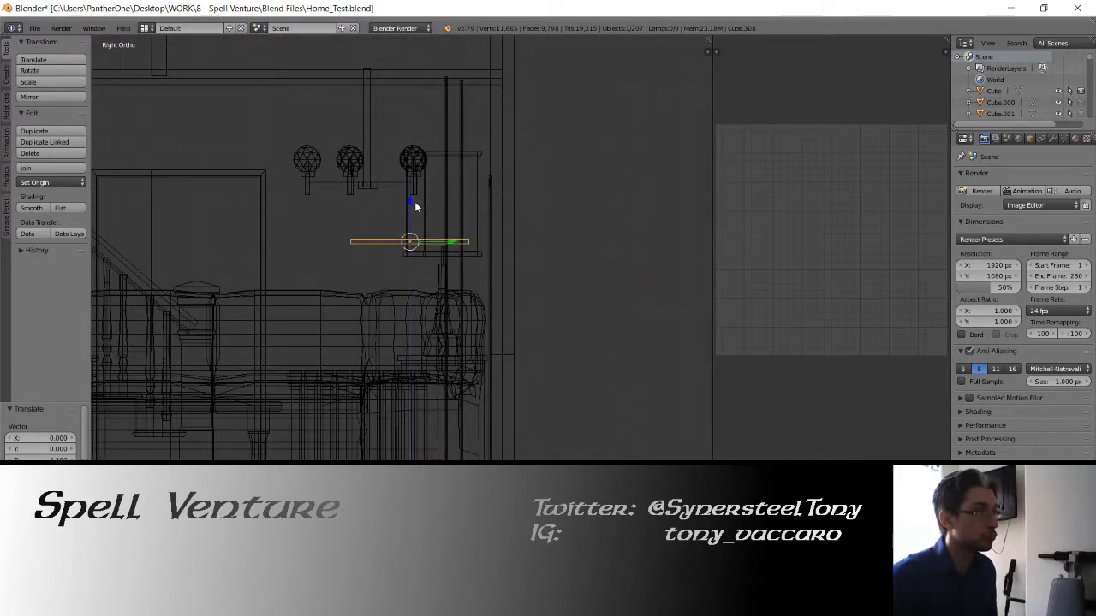
pyautogui.moveTo(416, 205); pyautogui.dragTo(419, 284, button='middle')
pyautogui.press('KP_3')
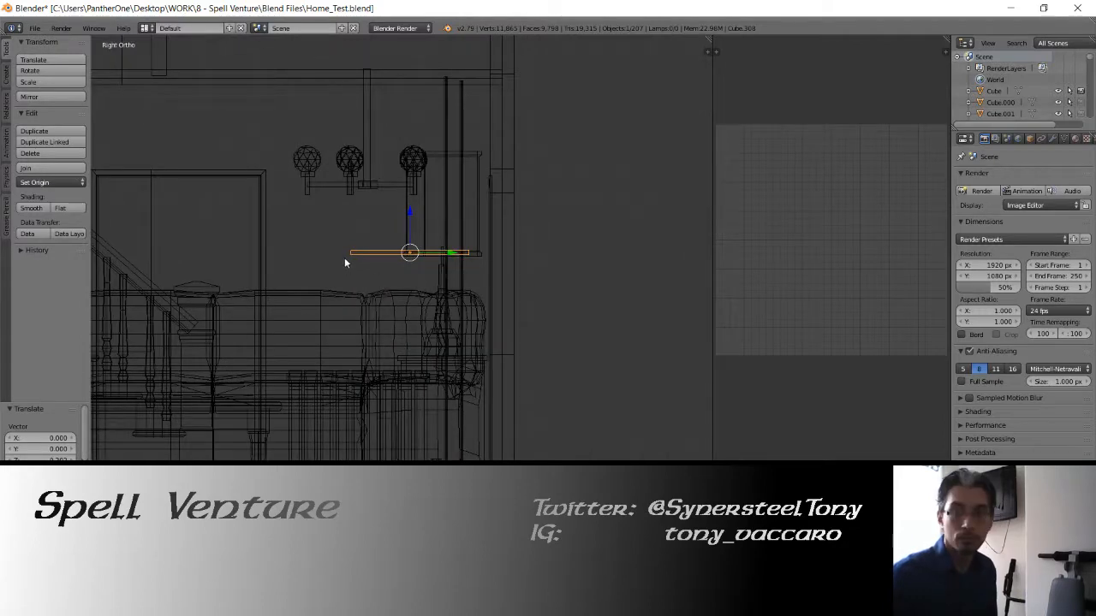
pyautogui.keyDown('shift'); pyautogui.moveTo(351, 257); pyautogui.dragTo(411, 269, button='middle'); pyautogui.keyUp('shift')
pyautogui.moveTo(443, 215); pyautogui.dragTo(417, 298, button='middle')
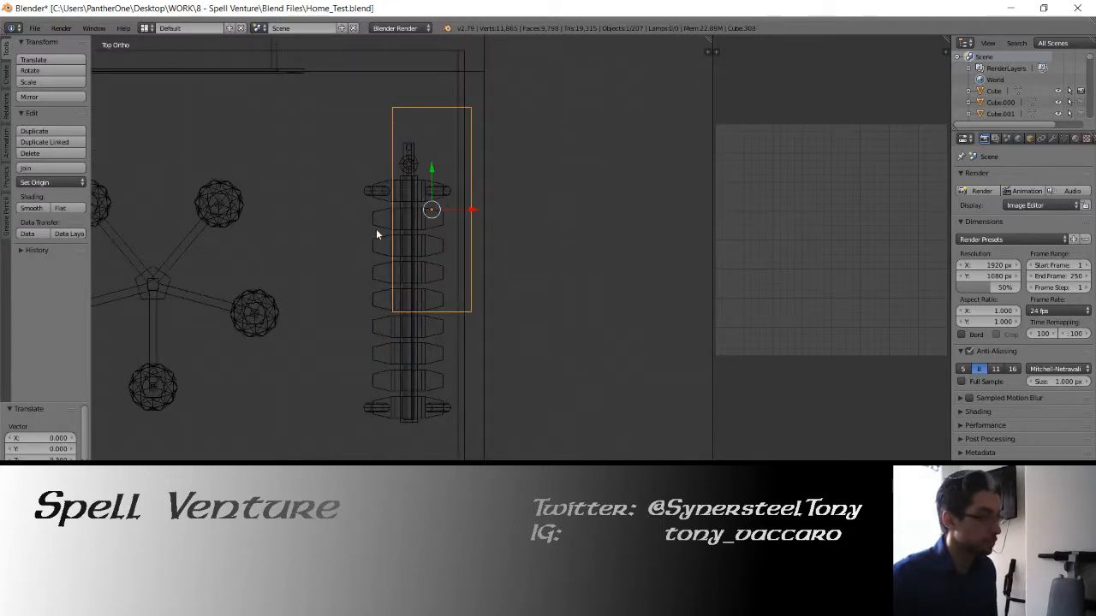
# Make the shelf board shallower by moving its room-side face 0.232 along X toward the wall
pyautogui.press('Tab')
pyautogui.rightClick(396, 113)
pyautogui.click(386, 308)
pyautogui.rightClick(391, 291)
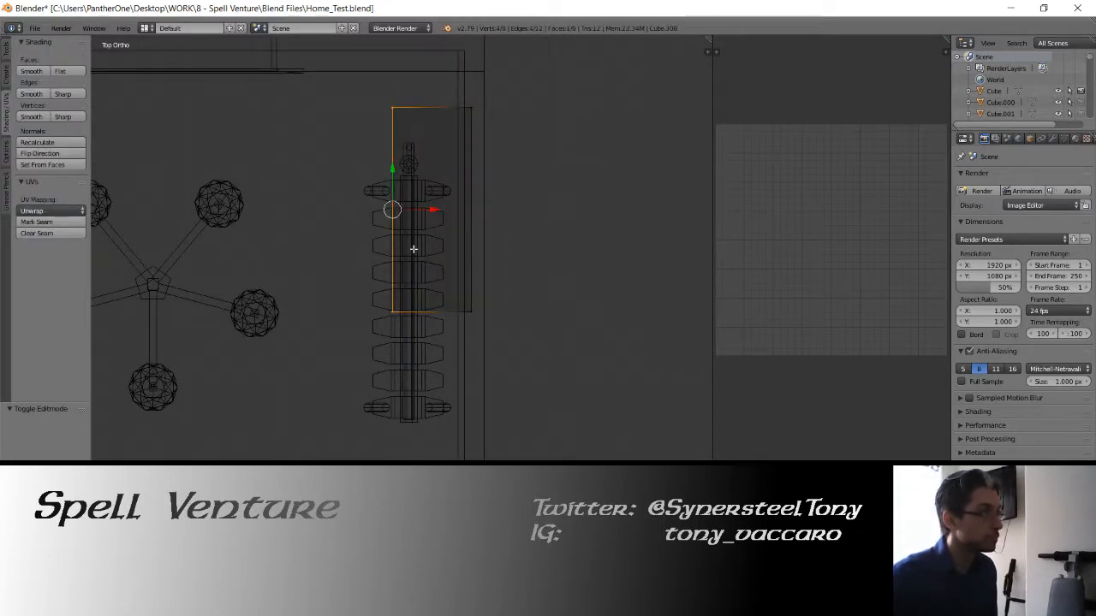
pyautogui.moveTo(435, 209); pyautogui.dragTo(457, 212)
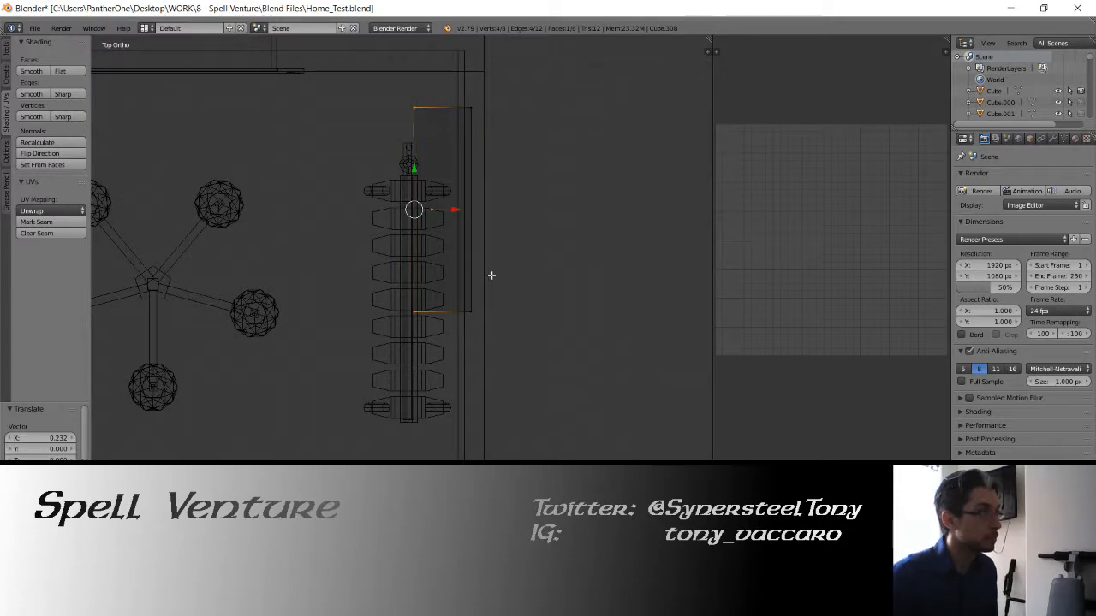
# Delete the long wall-side face of the shelf board
pyautogui.moveTo(492, 274); pyautogui.dragTo(407, 223, button='middle')
pyautogui.keyDown('shift'); pyautogui.rightClick(473, 285); pyautogui.keyUp('shift')
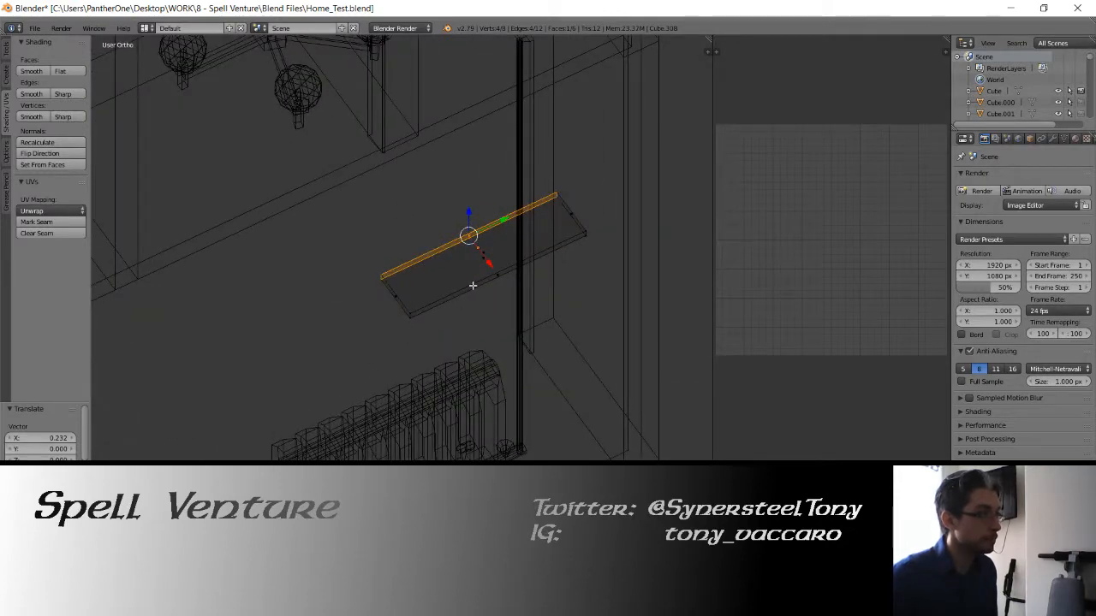
pyautogui.press('x')
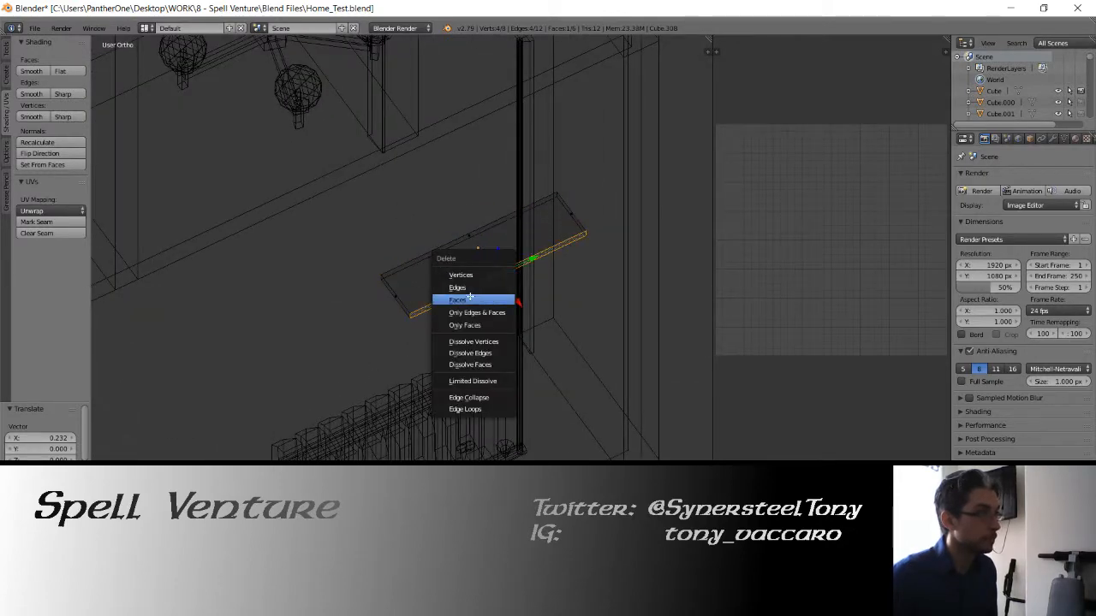
pyautogui.click(492, 297)
# Mark all edges of the shelf board as seams and clear the selection
pyautogui.moveTo(492, 297); pyautogui.dragTo(425, 318, button='middle')
pyautogui.press('a')
pyautogui.press('a')
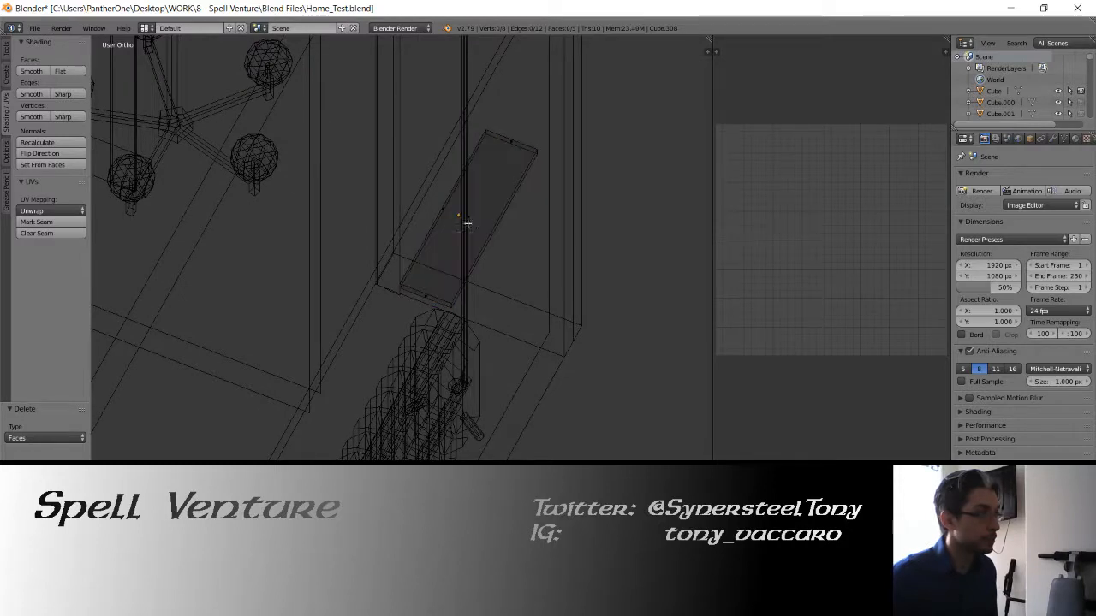
pyautogui.press('a')
pyautogui.click(52, 222)
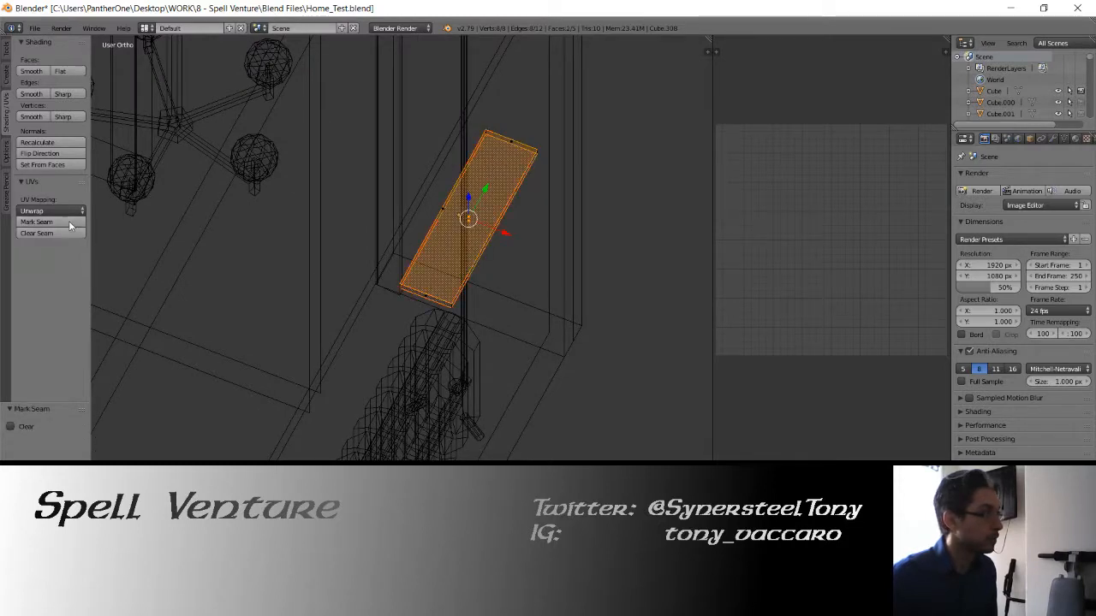
pyautogui.press('a')
# Apply the shelf board's transform and unwrap all of its faces
pyautogui.press('Tab')
pyautogui.hotkey('ctrl', 'a')
pyautogui.click(352, 228)
pyautogui.press('Tab')
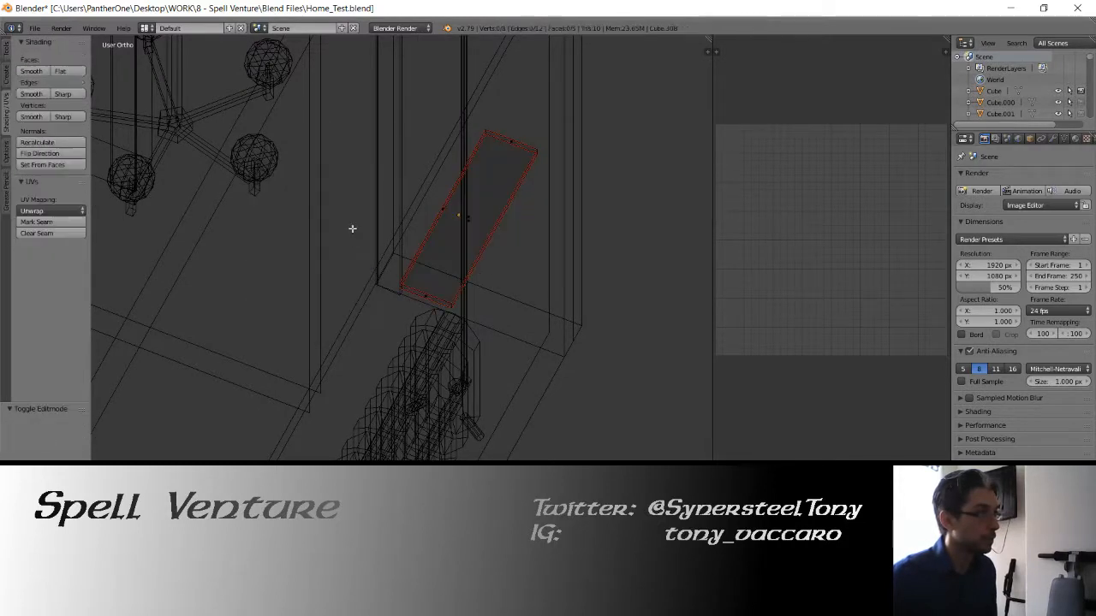
pyautogui.press('a')
pyautogui.press('u')
pyautogui.click(352, 228)
pyautogui.press('Tab')
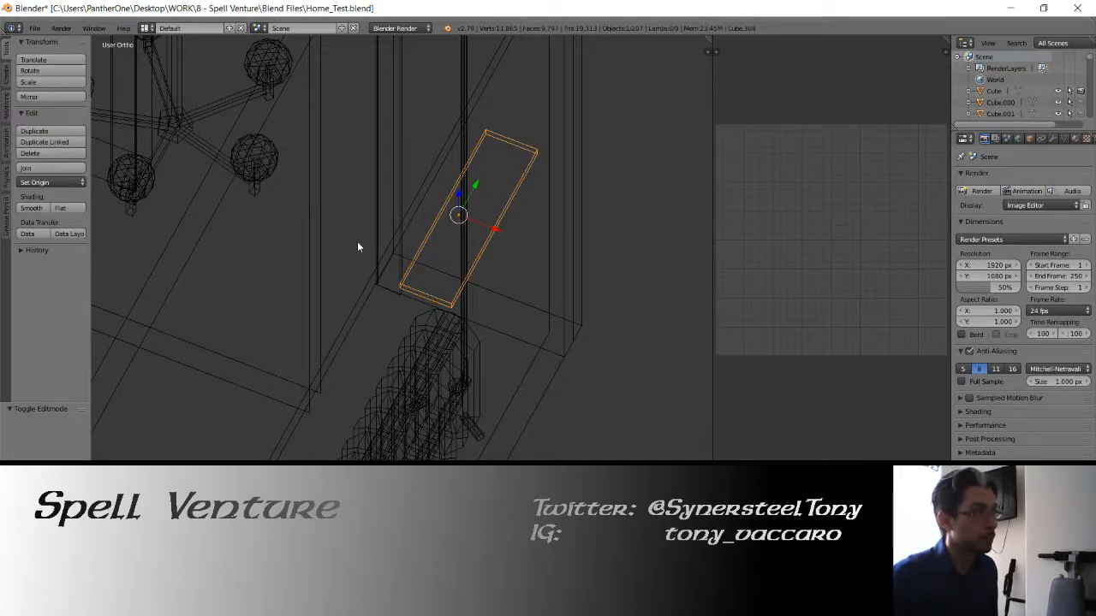
# Duplicate the shelf board in place and rotate the copy 90° about Y
pyautogui.moveTo(357, 242); pyautogui.dragTo(380, 233, button='middle')
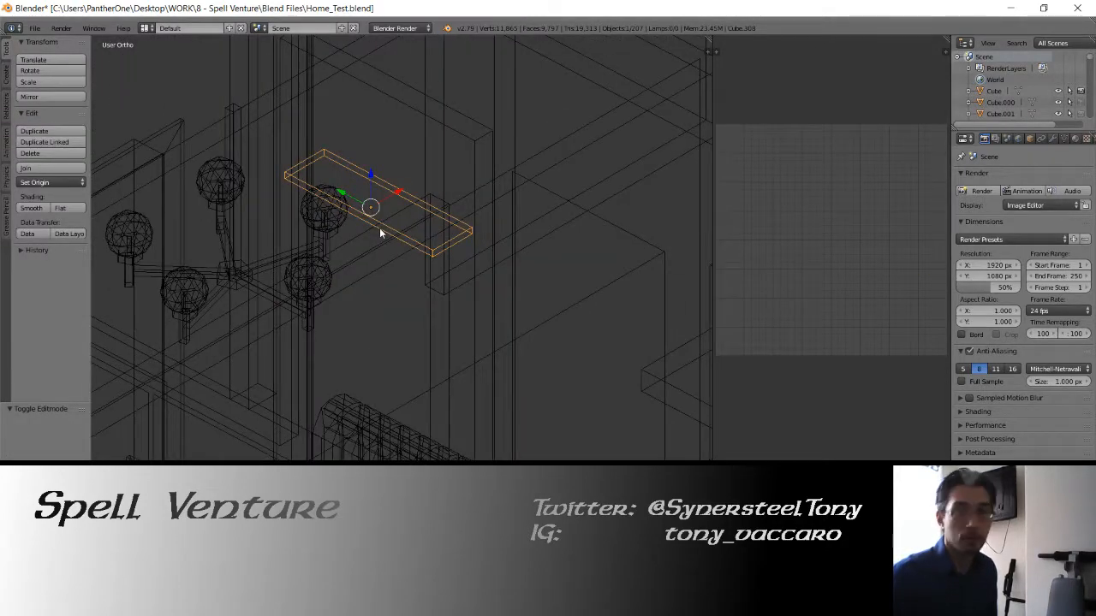
pyautogui.hotkey('shift', 'd')
pyautogui.rightClick(371, 249)
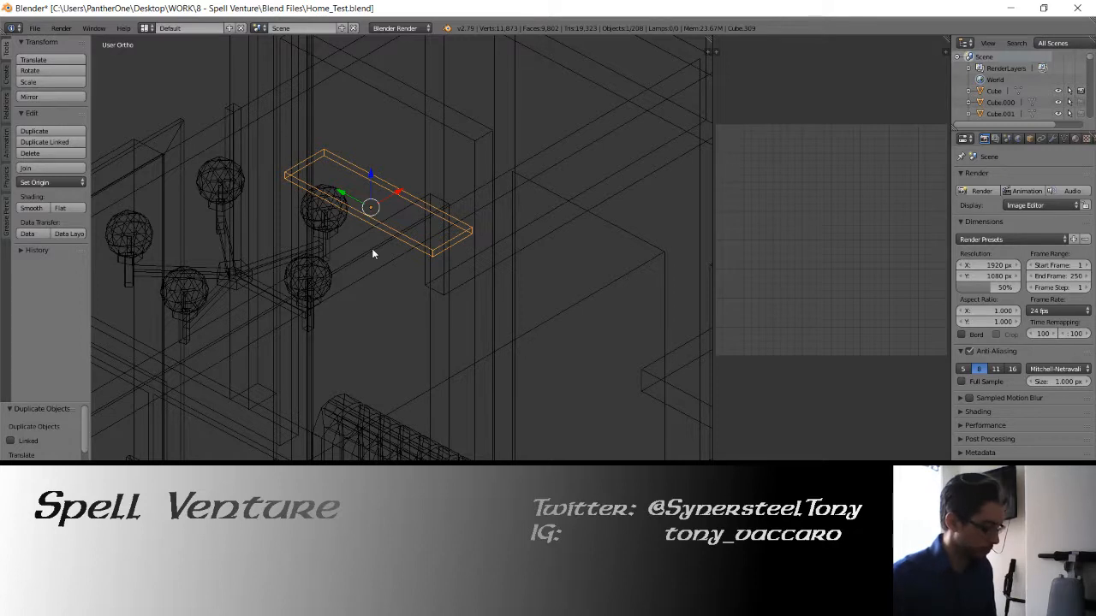
pyautogui.write('ry90')
pyautogui.press('Return')
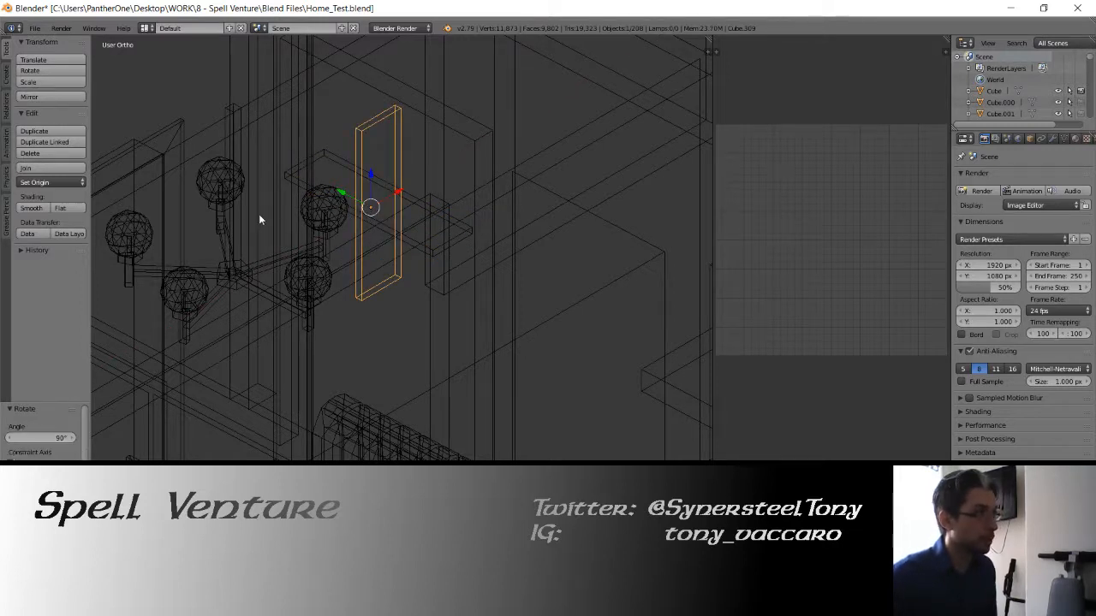
# Scale the upright board copy by 0.5, and shorten it along Z by a factor of about 0.38
pyautogui.press('s')
pyautogui.click(259, 214)
pyautogui.write('s')
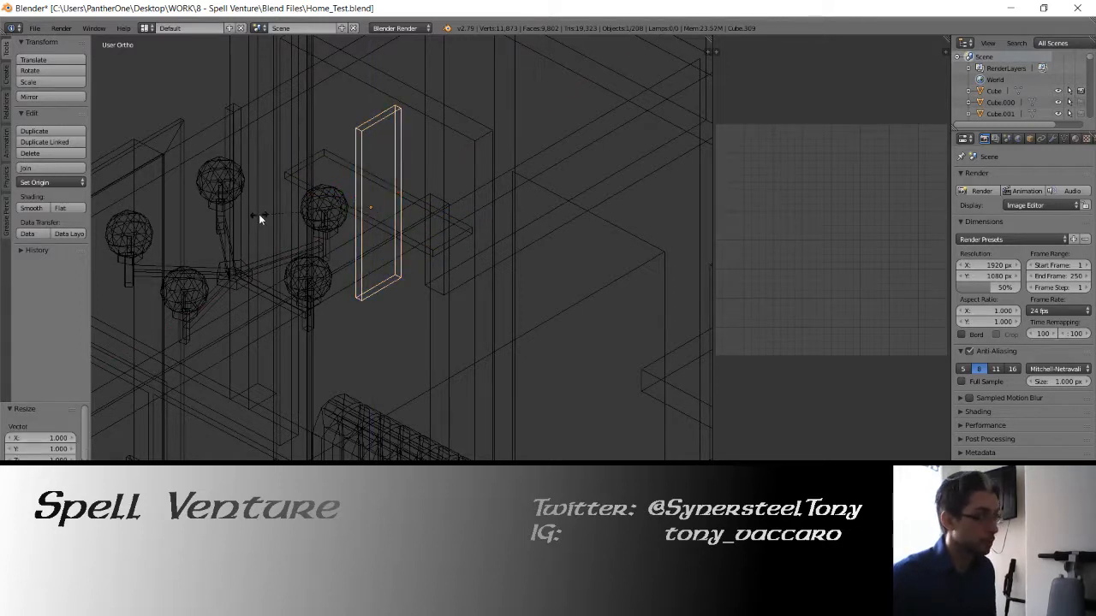
pyautogui.write('0.5')
pyautogui.press('Return')
pyautogui.press('KP_3')
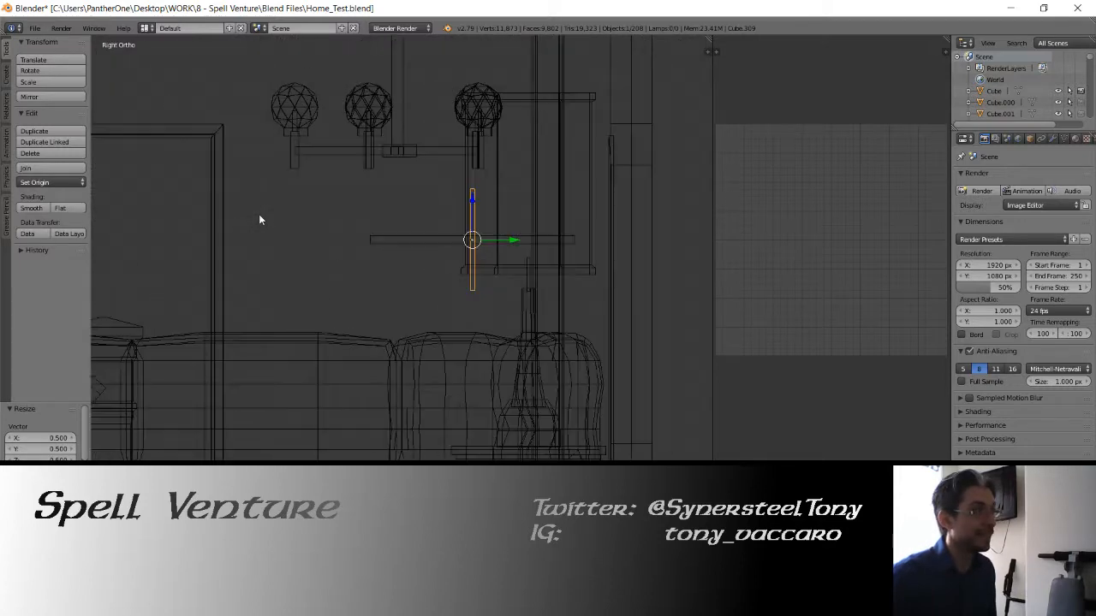
pyautogui.press('s')
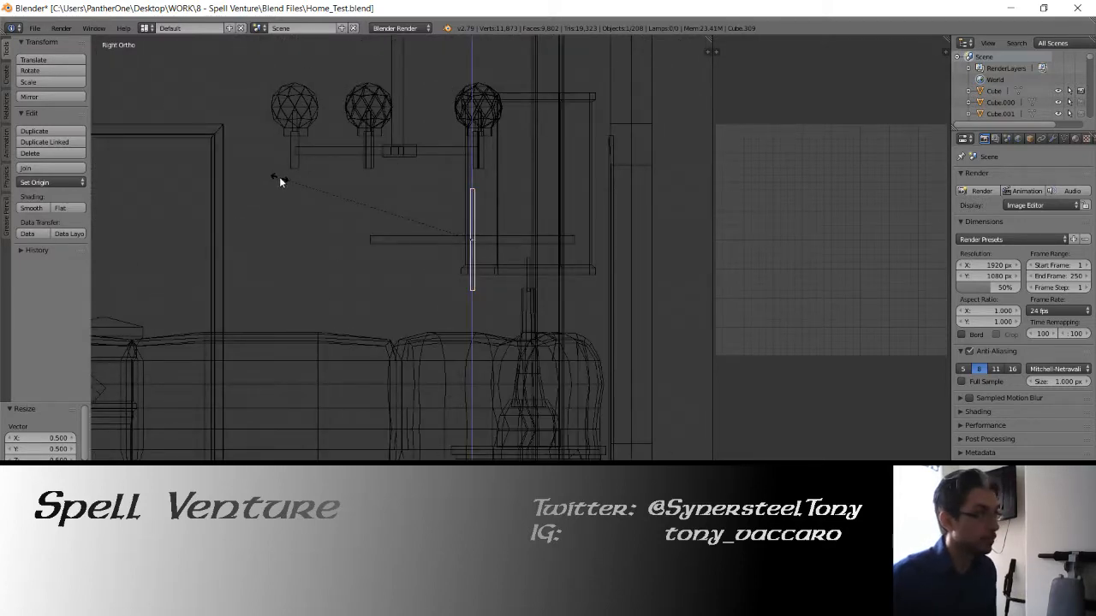
pyautogui.click(401, 210)
# Move the small block along Y toward the shelf's front end and lower it along Z beneath the board
pyautogui.press('g')
pyautogui.press('y')
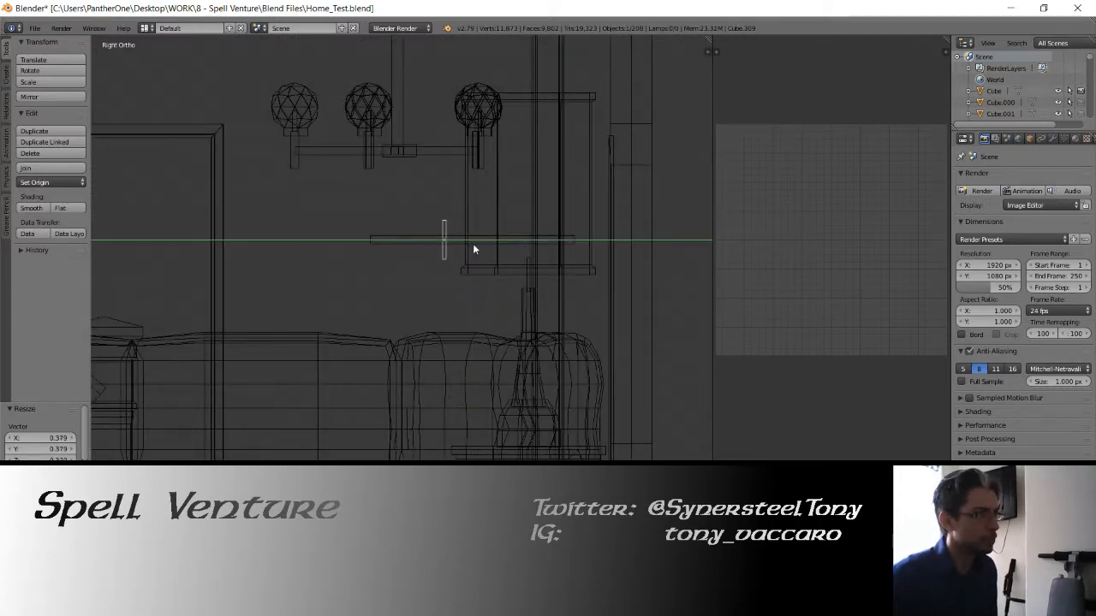
pyautogui.click(440, 249)
pyautogui.press('g')
pyautogui.press('z')
pyautogui.click(397, 213)
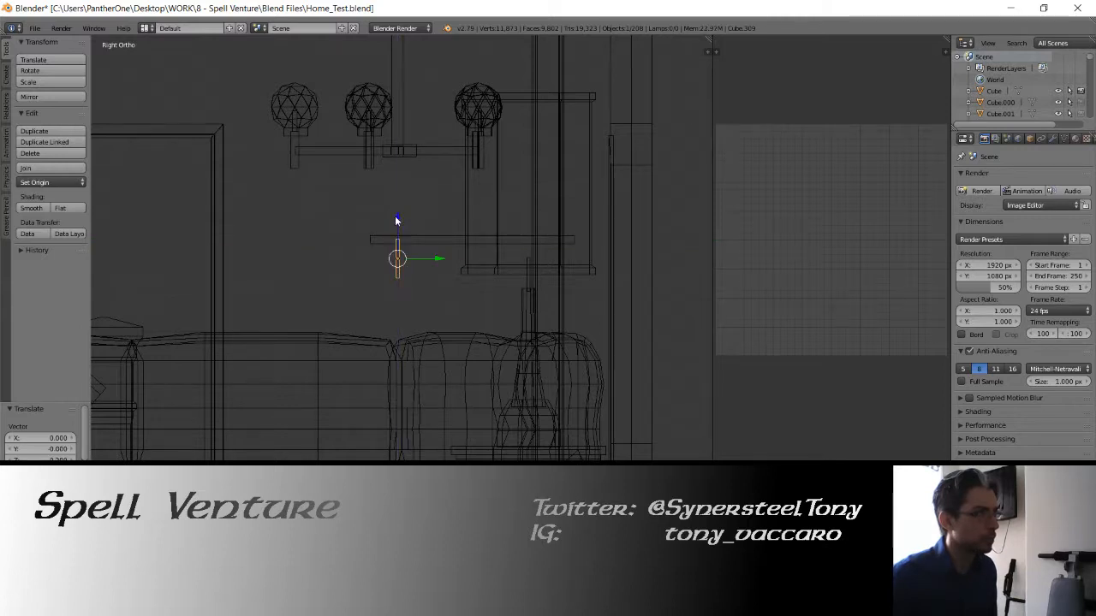
# Scale the block in X and Y only, first by about 2.67 and again by about 0.65
pyautogui.scroll(4, 377, 261)
pyautogui.press('s')
pyautogui.hotkey('shift', 'z')
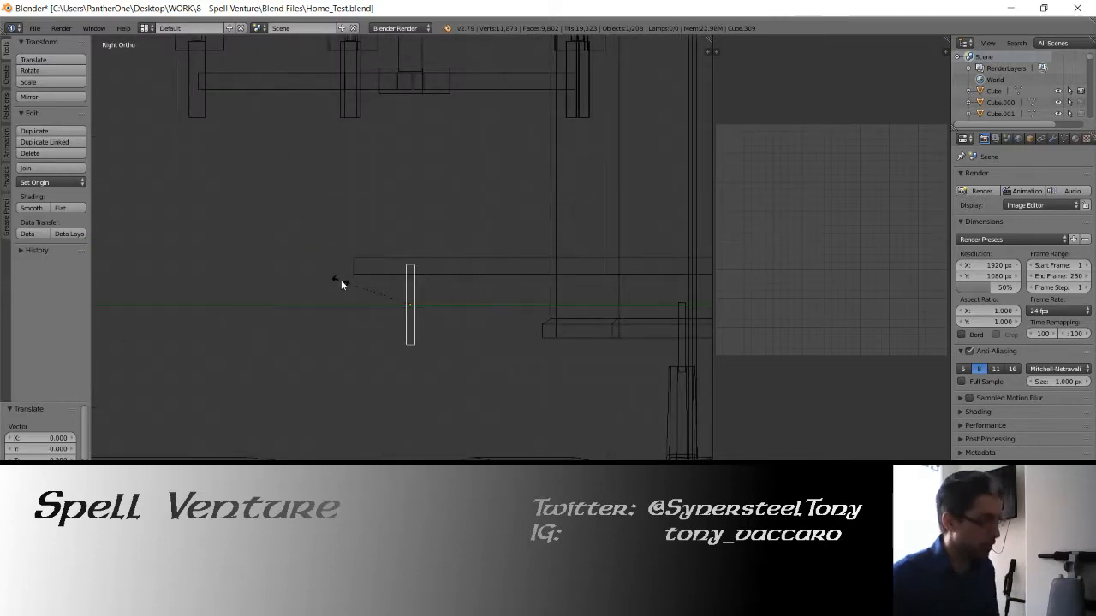
pyautogui.click(224, 244)
pyautogui.press('s')
pyautogui.hotkey('shift', 'z')
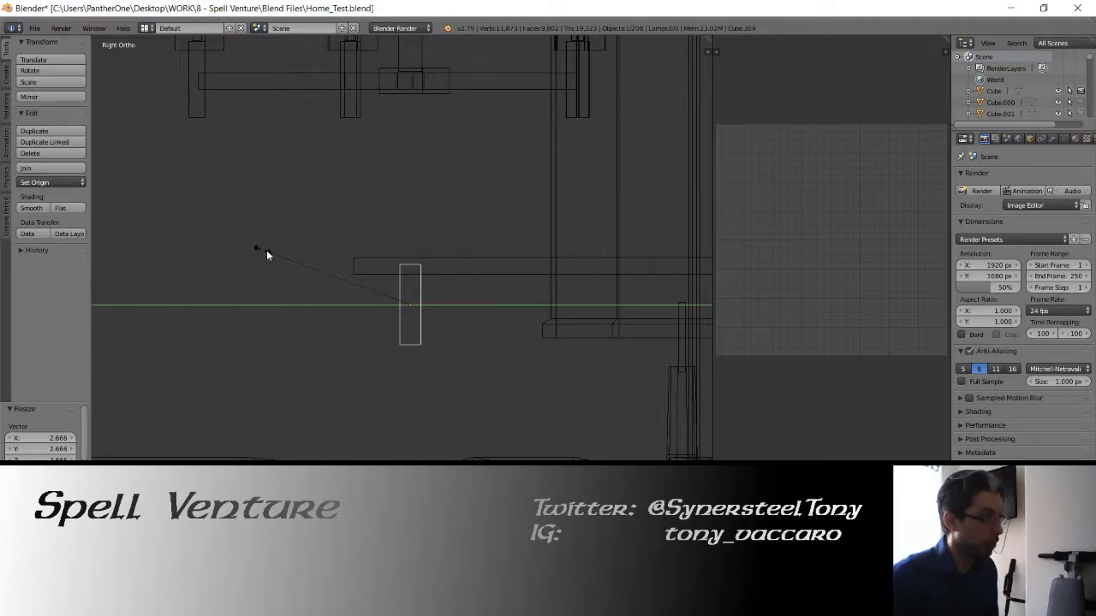
pyautogui.click(310, 267)
# Examine the block's size and position beneath the shelf board in shaded perspective view
pyautogui.moveTo(310, 267); pyautogui.dragTo(462, 294, button='middle')
pyautogui.press('KP_Decimal')
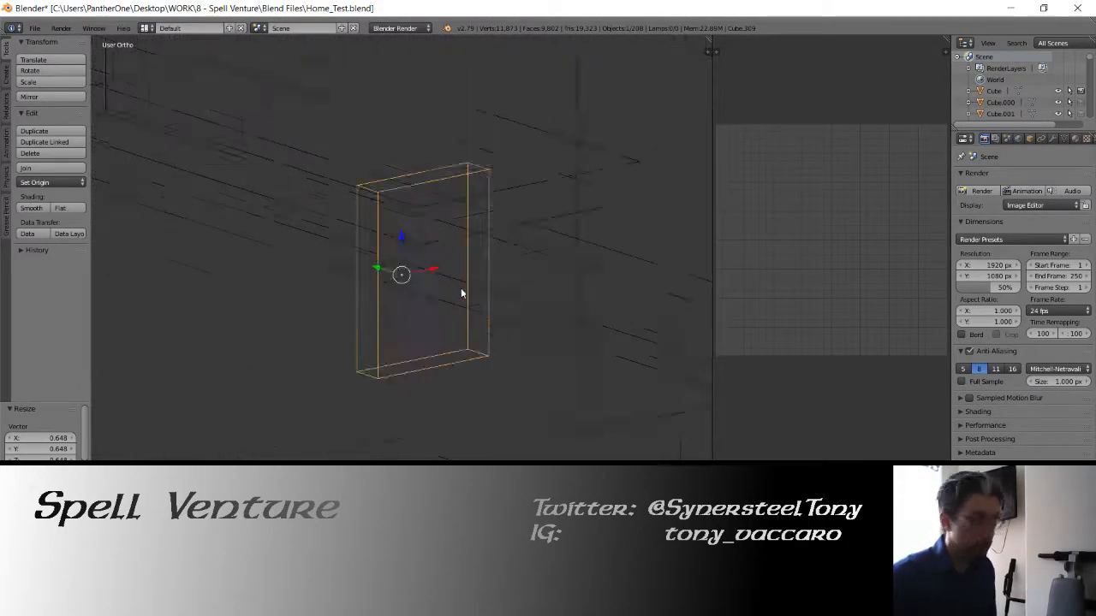
pyautogui.scroll(2, 461, 293)
pyautogui.press('KP_5')
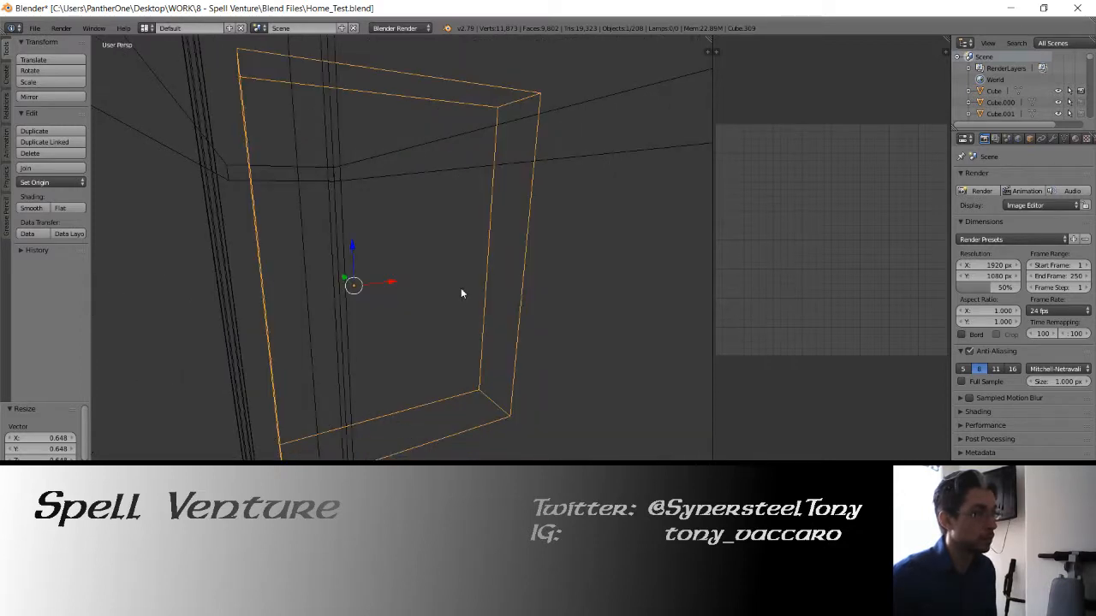
pyautogui.press('z')
pyautogui.scroll(-3, 432, 277)
pyautogui.moveTo(353, 279)
pyautogui.mouseDown(button='middle')
pyautogui.moveTo(340, 270)
pyautogui.moveTo(389, 249)
pyautogui.mouseUp(button='middle')
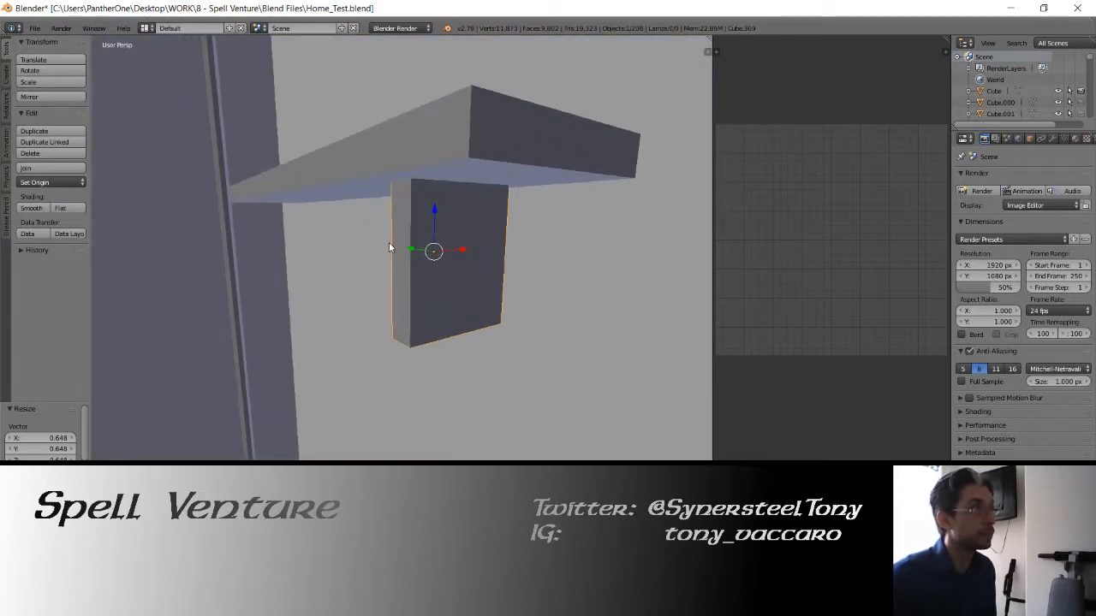
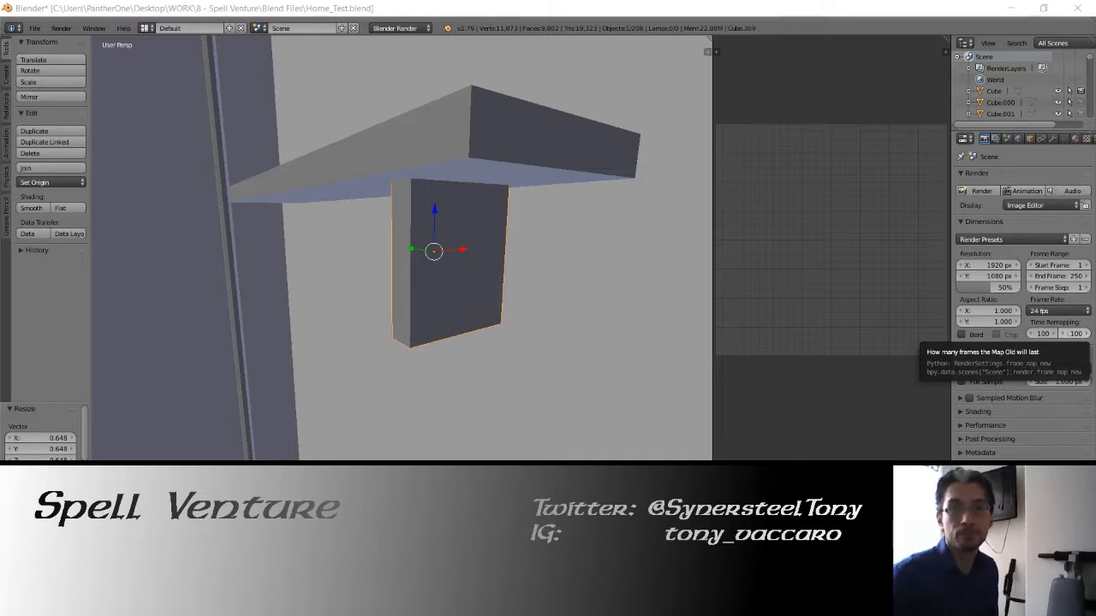
pyautogui.press('KP_1')
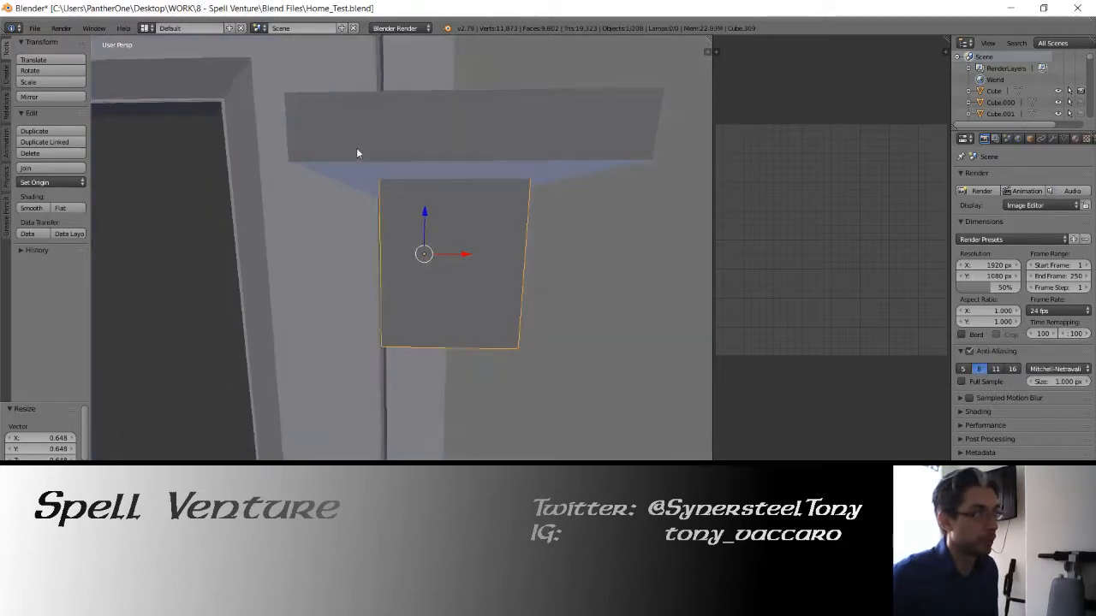
pyautogui.press('z')
pyautogui.moveTo(357, 149); pyautogui.dragTo(374, 214, button='middle')
pyautogui.press('z')
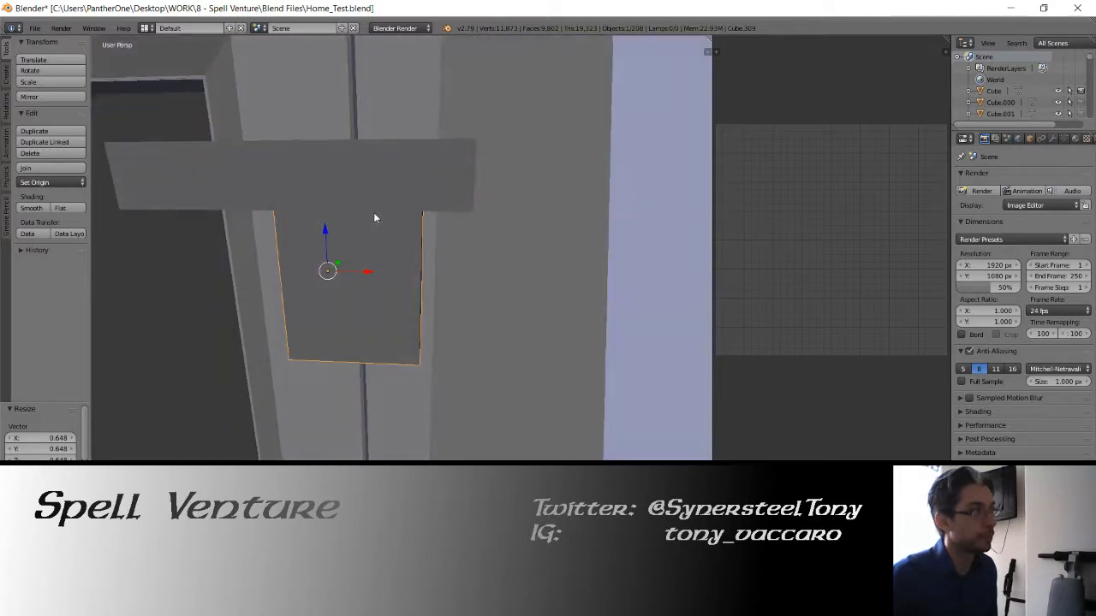
# Set the block's origin to its geometry and move it about 0.081 along X to centre it under the shelf
pyautogui.press('Tab')
pyautogui.press('Tab')
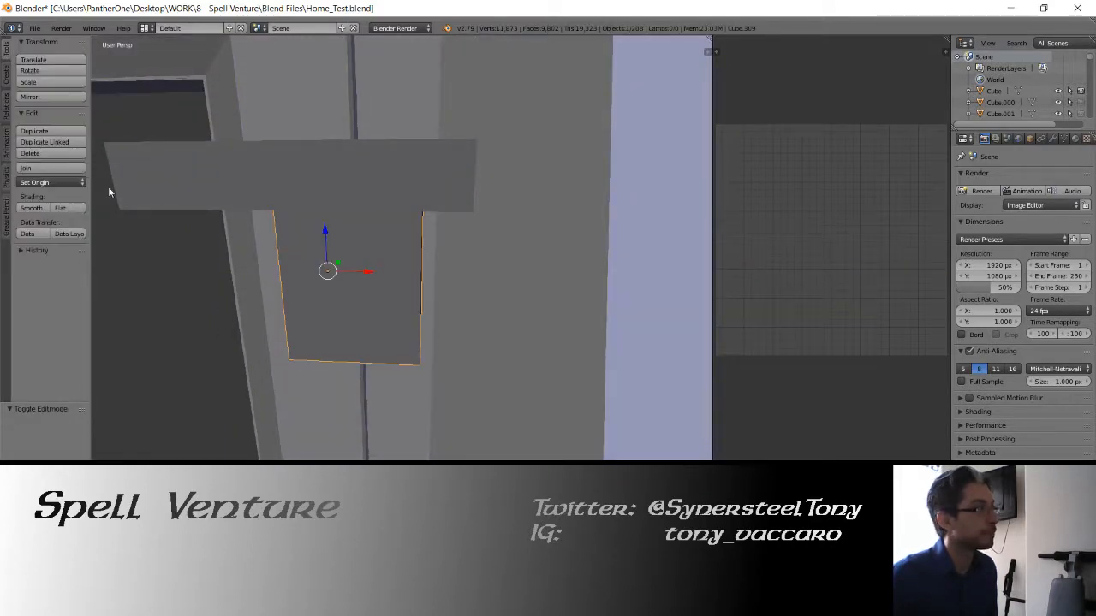
pyautogui.click(74, 183)
pyautogui.click(79, 210)
pyautogui.press('g')
pyautogui.press('x')
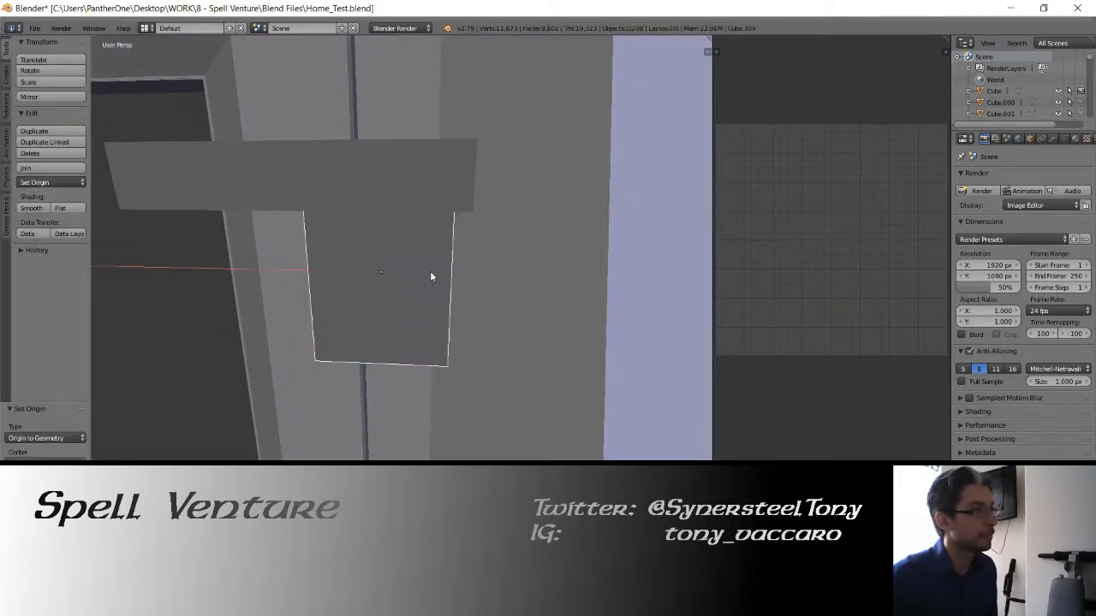
pyautogui.click(428, 276)
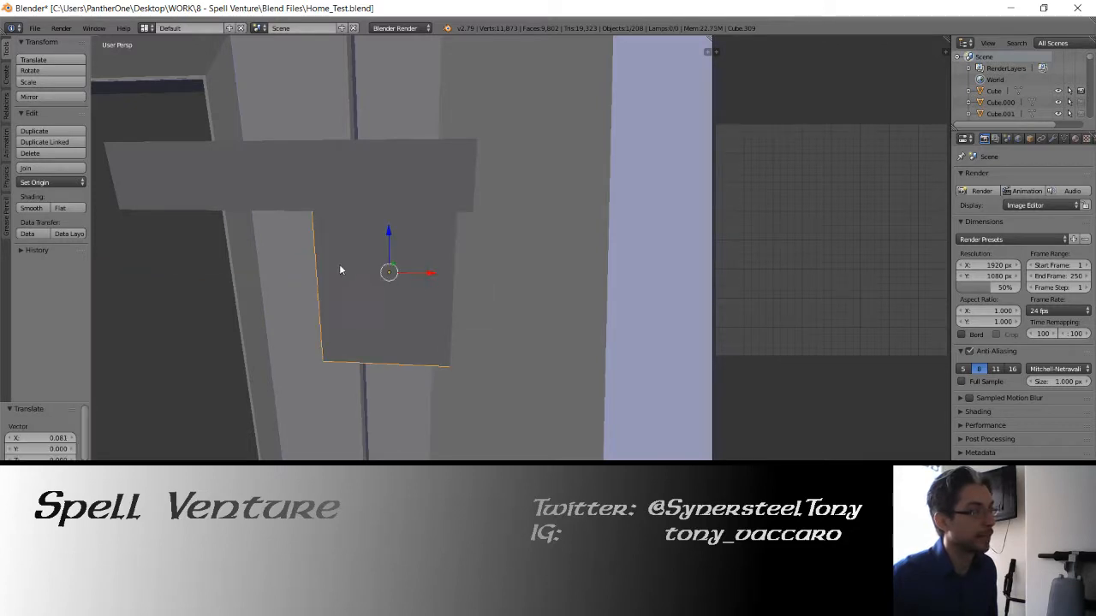
# Raise the bracket block along Z until its top meets the underside of the shelf board
pyautogui.moveTo(341, 265); pyautogui.dragTo(373, 240, button='middle')
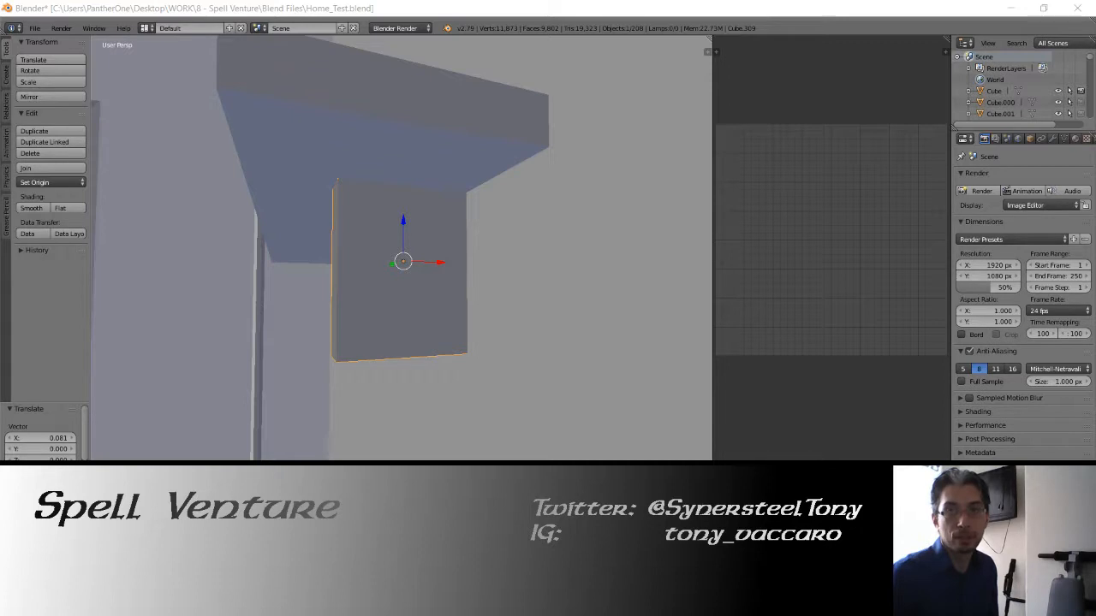
pyautogui.moveTo(346, 256); pyautogui.dragTo(378, 257, button='middle')
pyautogui.scroll(-3, 372, 250)
pyautogui.press('z')
pyautogui.press('z')
pyautogui.press('g')
pyautogui.press('z')
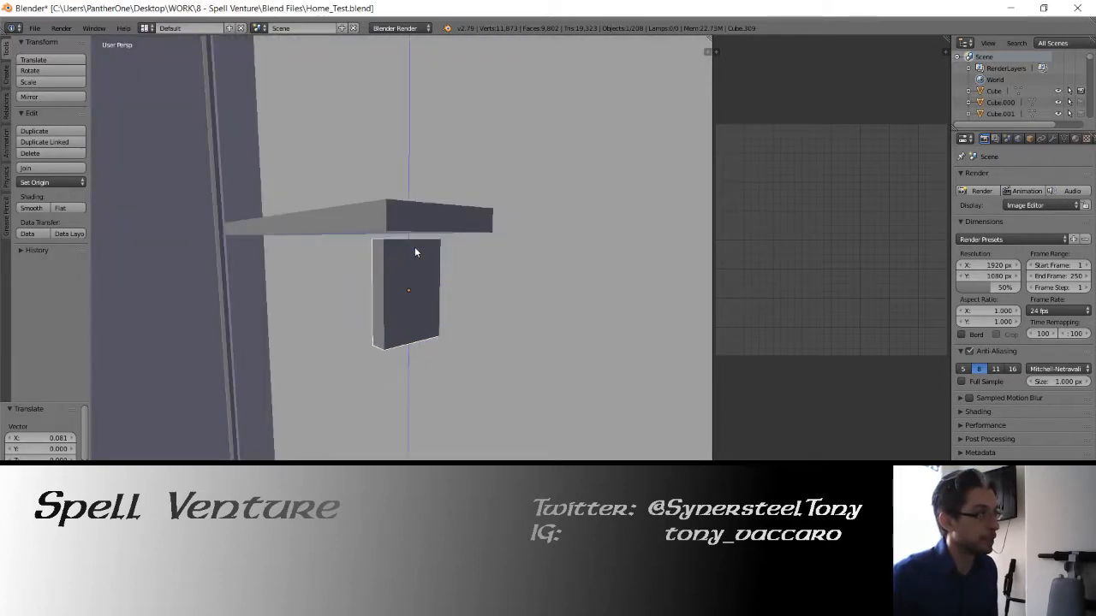
pyautogui.click(414, 235)
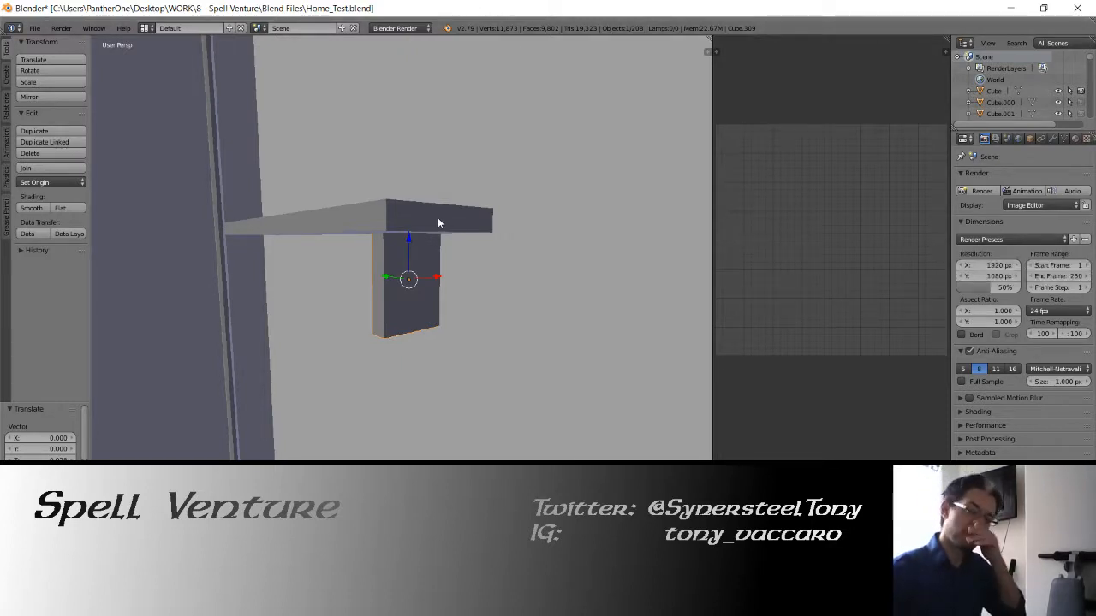
# Widen the bracket block slightly along X and stretch it along Z by a factor of about 1.25
pyautogui.moveTo(444, 221); pyautogui.dragTo(316, 208, button='middle')
pyautogui.press('z')
pyautogui.press('z')
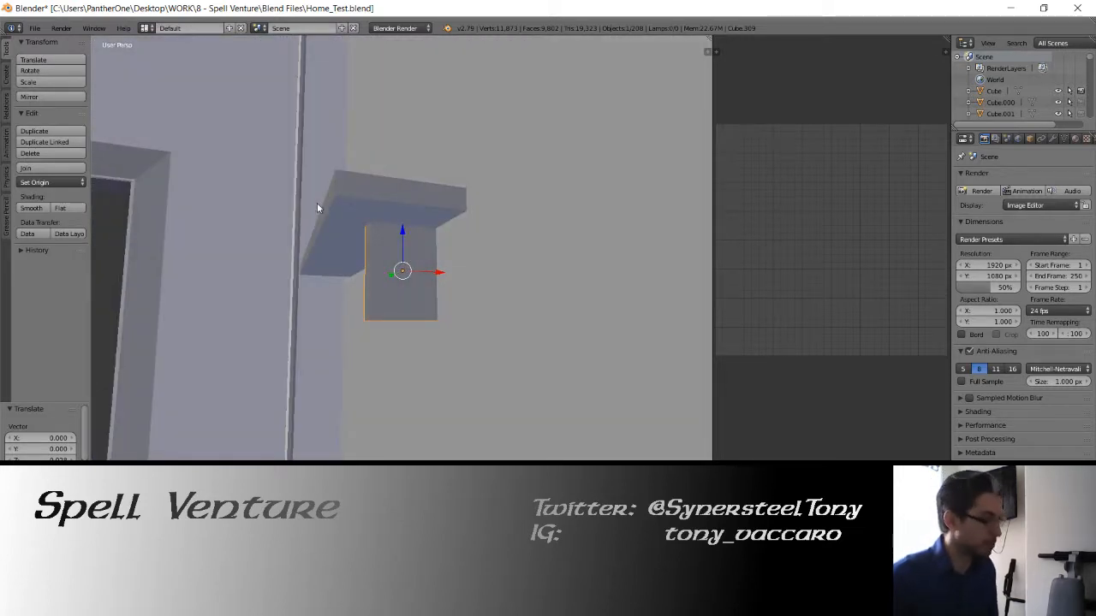
pyautogui.press('s')
pyautogui.press('x')
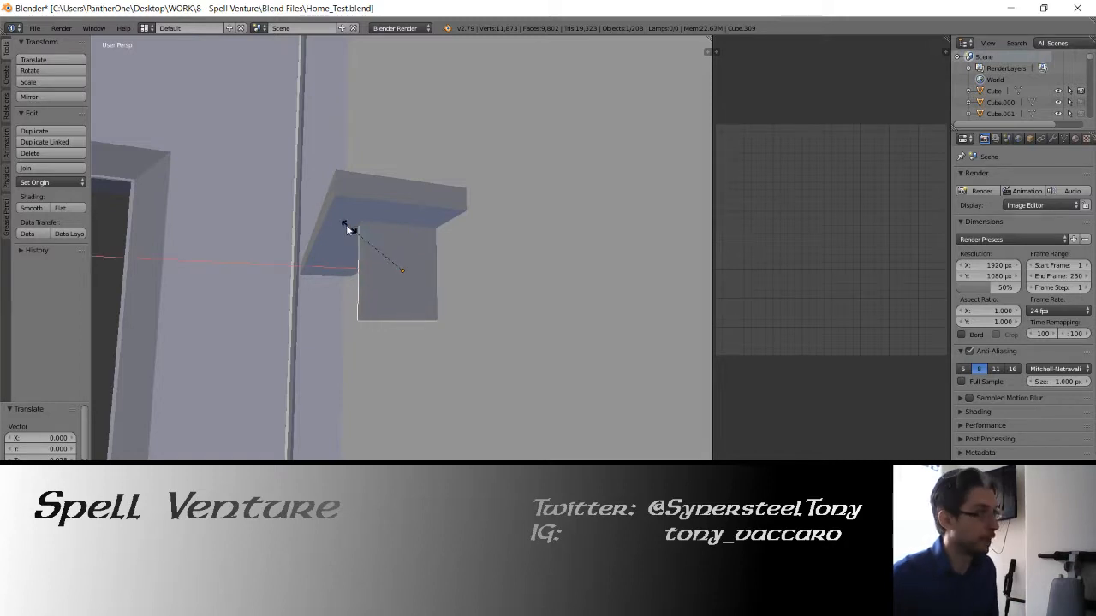
pyautogui.click(342, 222)
pyautogui.press('s')
pyautogui.press('z')
pyautogui.click(353, 222)
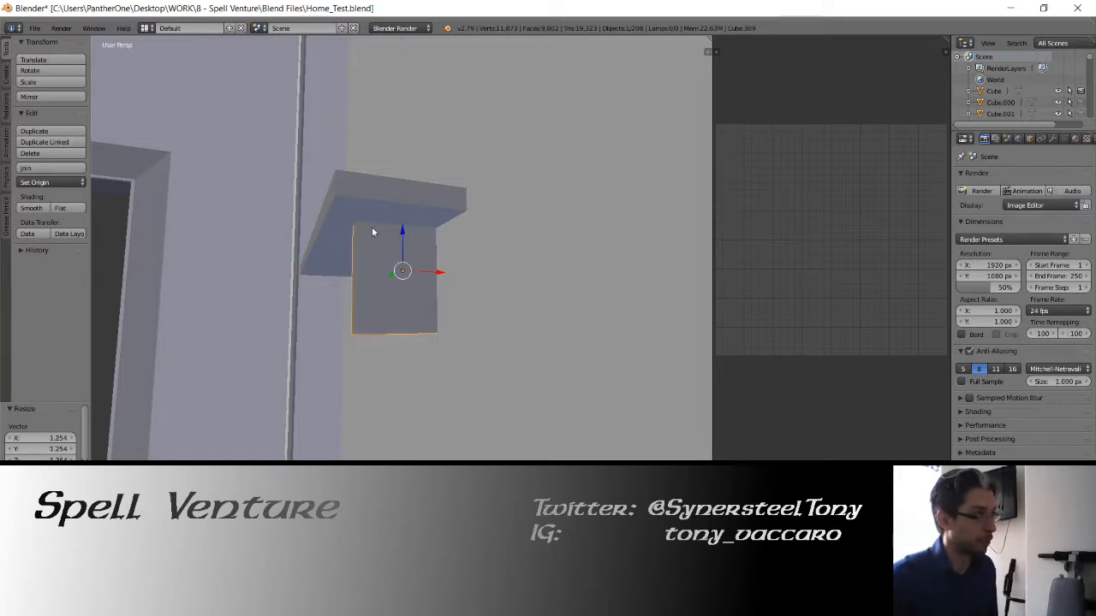
# Lower the stretched bracket block along Z so its top sits against the board's underside
pyautogui.press('g')
pyautogui.press('z')
pyautogui.click(410, 241)
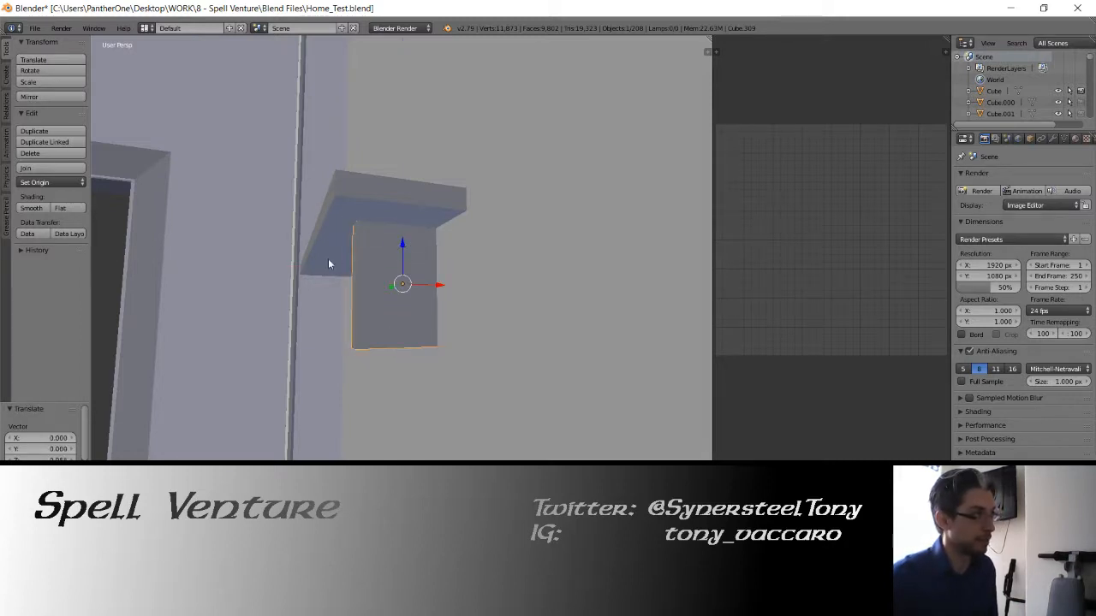
# Add a horizontal loop cut at the bracket's mid-height and scale the loop to 0.8 along X
pyautogui.press('Tab')
pyautogui.press('a')
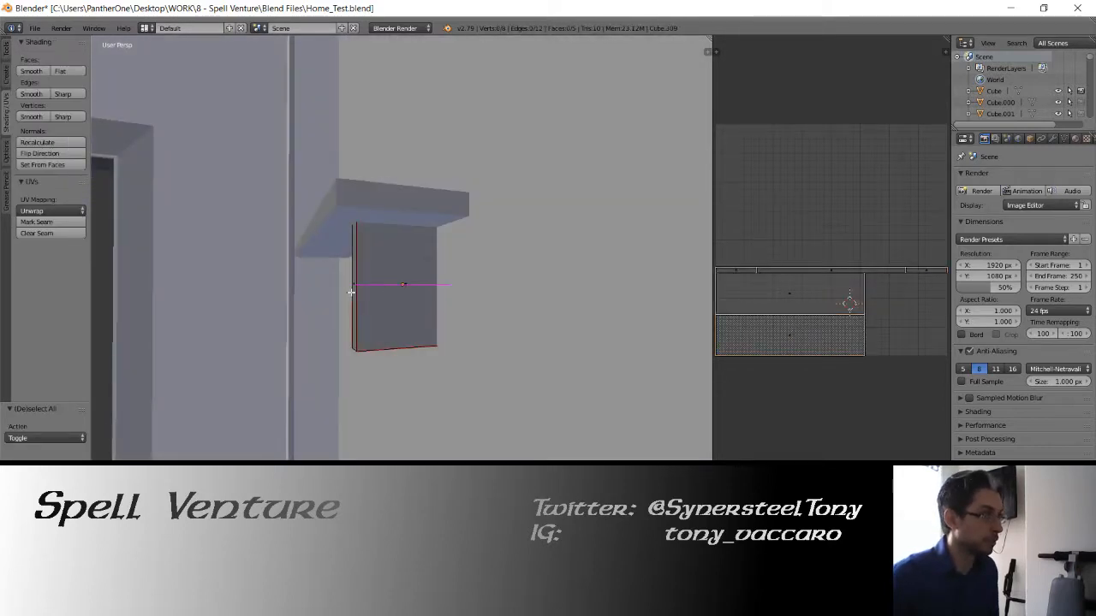
pyautogui.click(351, 293)
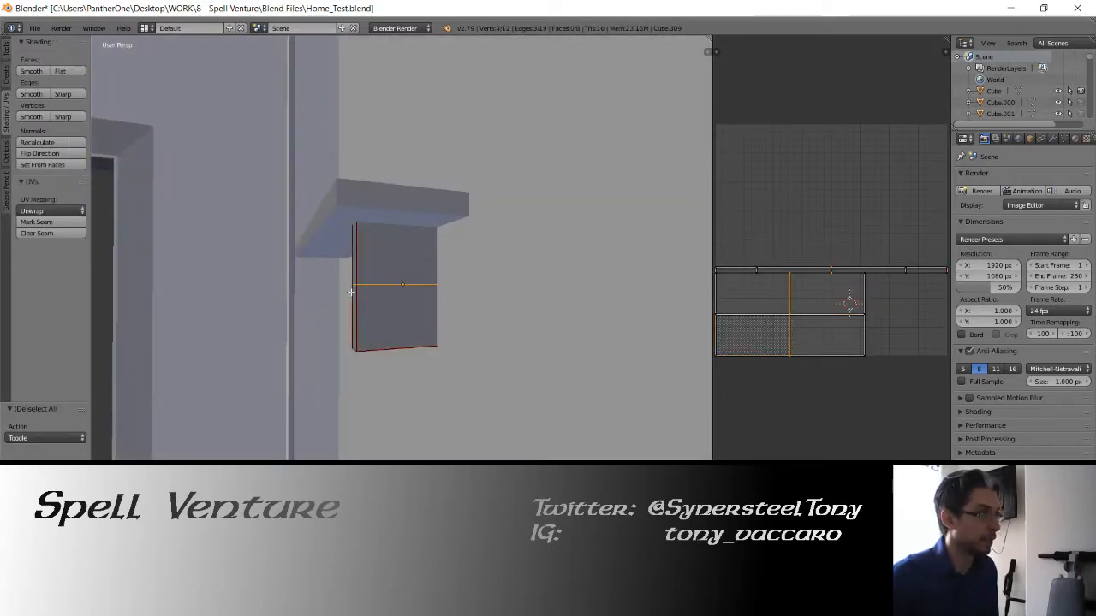
pyautogui.click(351, 293)
pyautogui.moveTo(352, 240); pyautogui.dragTo(332, 303, button='middle')
pyautogui.press('s')
pyautogui.press('x')
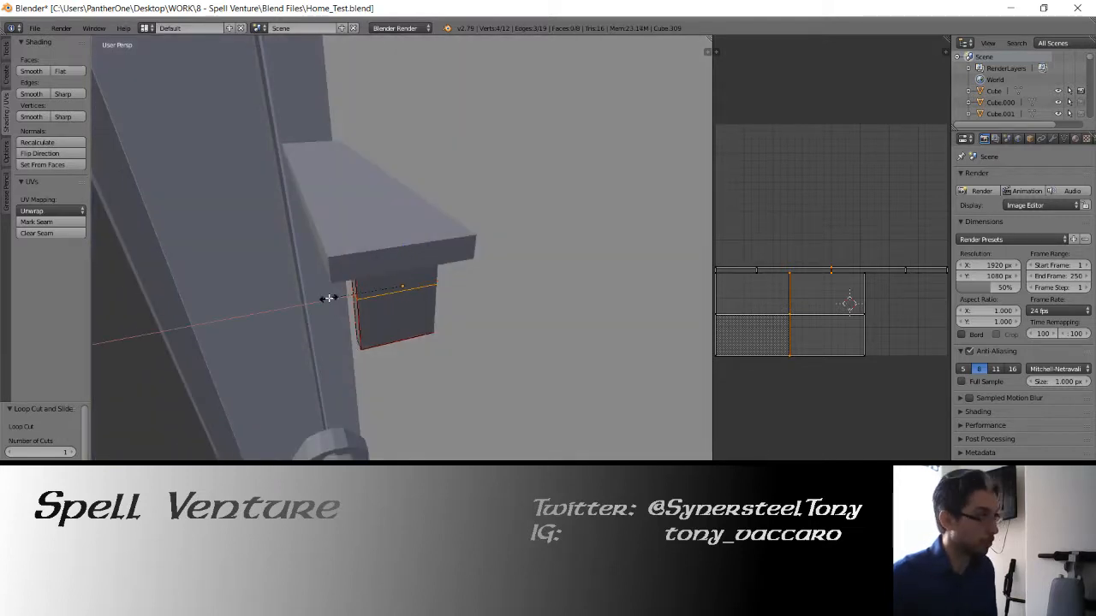
pyautogui.keyDown('ctrl'); pyautogui.click(342, 301); pyautogui.keyUp('ctrl')
# Select the two bottom vertices on one side of the bracket and move them inward about 0.129 along X
pyautogui.press('z')
pyautogui.moveTo(349, 303); pyautogui.dragTo(301, 273, button='middle')
pyautogui.press('z')
pyautogui.press('z')
pyautogui.rightClick(333, 326)
pyautogui.press('c')
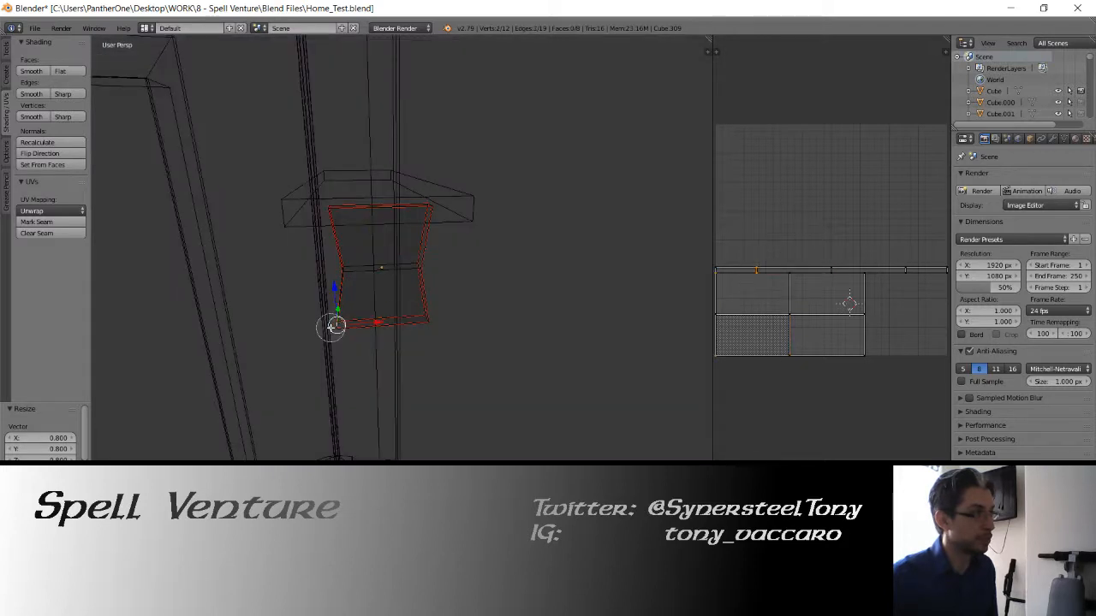
pyautogui.click(332, 327)
pyautogui.rightClick(332, 326)
pyautogui.click(339, 468)
pyautogui.rightClick(332, 320)
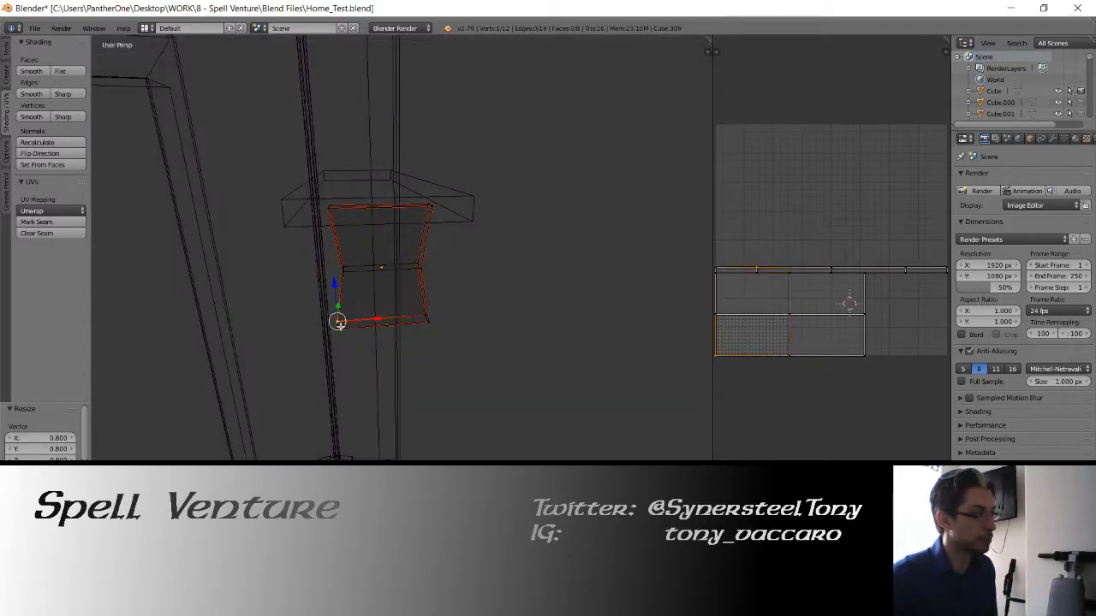
pyautogui.press('c')
pyautogui.click(341, 327)
pyautogui.rightClick(341, 327)
pyautogui.press('z')
pyautogui.press('g')
pyautogui.press('x')
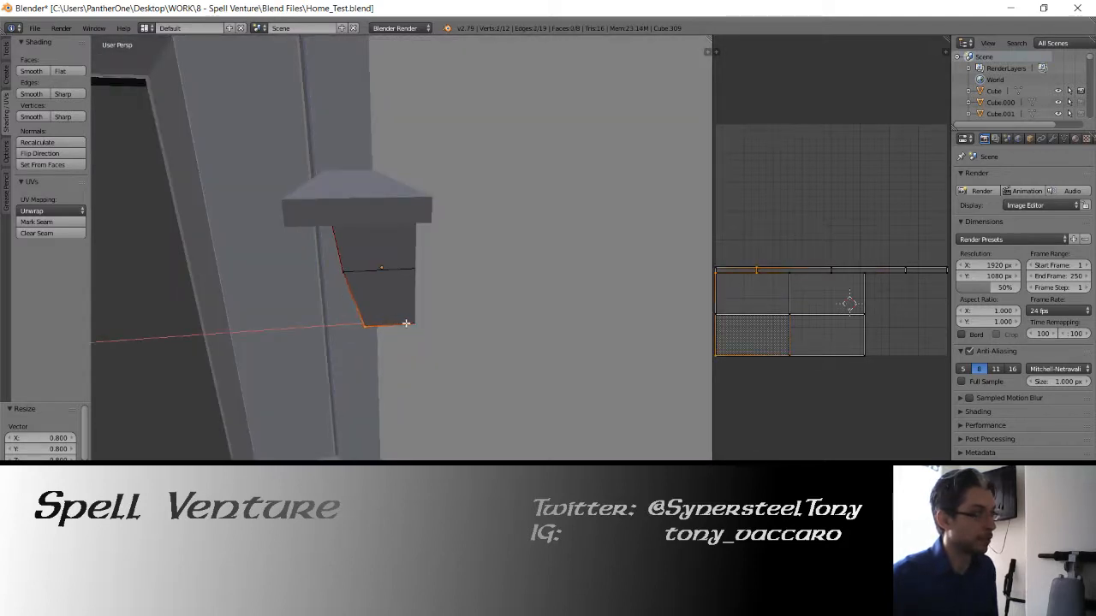
pyautogui.click(415, 321)
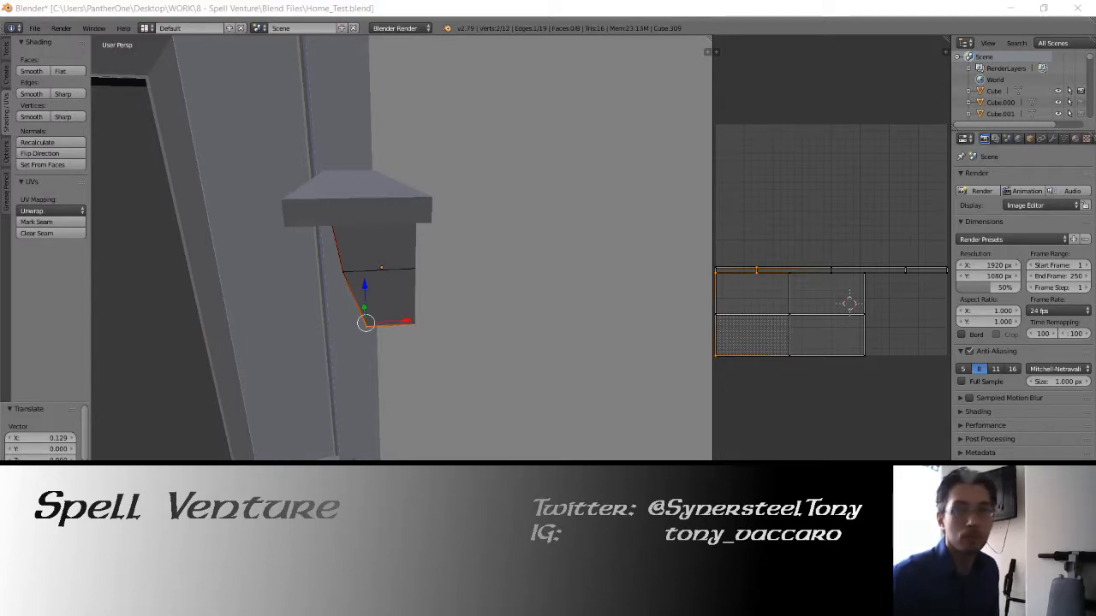
# Move the mid-height edge on the same side of the bracket inward about 0.065 along X
pyautogui.click(463, 5)
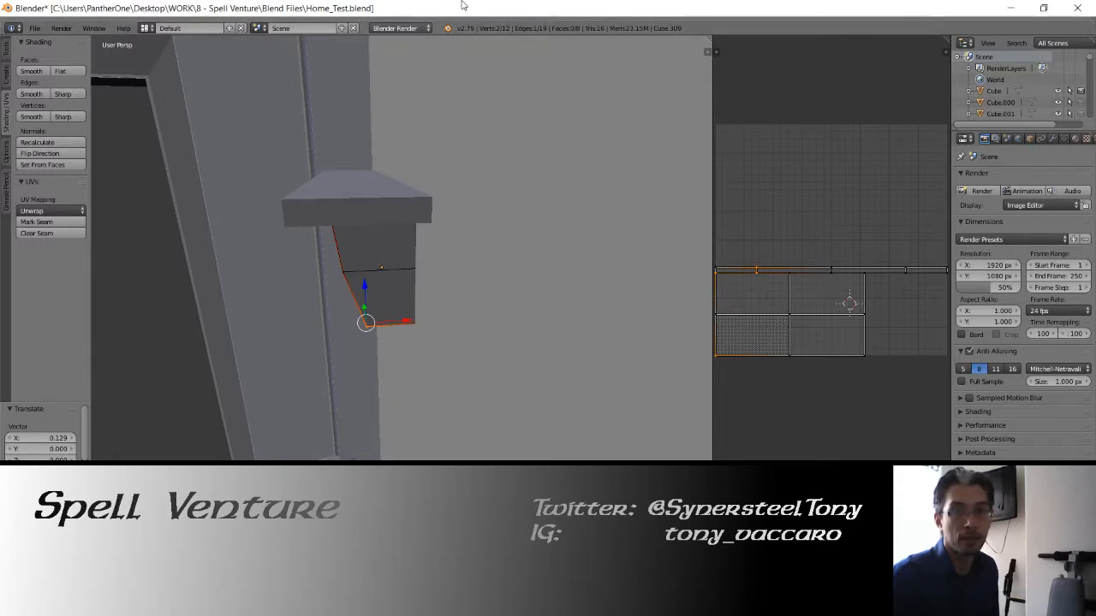
pyautogui.moveTo(342, 184); pyautogui.dragTo(366, 145, button='middle')
pyautogui.rightClick(338, 270)
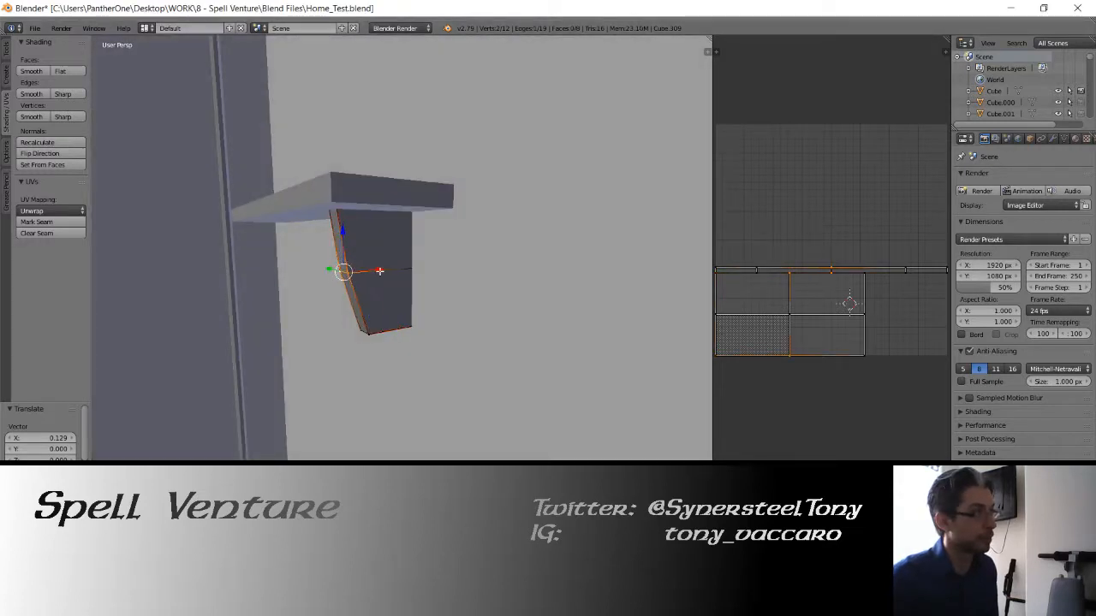
pyautogui.press('g')
pyautogui.press('x')
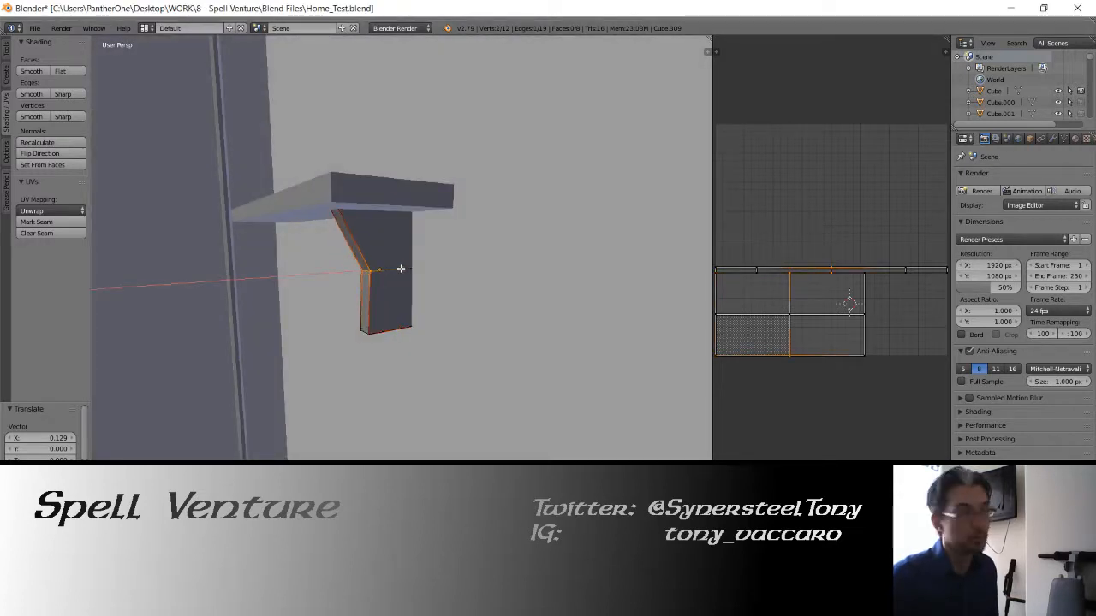
pyautogui.click(392, 269)
# Shift the bracket's bottom side edge slightly further inward along X and leave mesh editing
pyautogui.rightClick(365, 330)
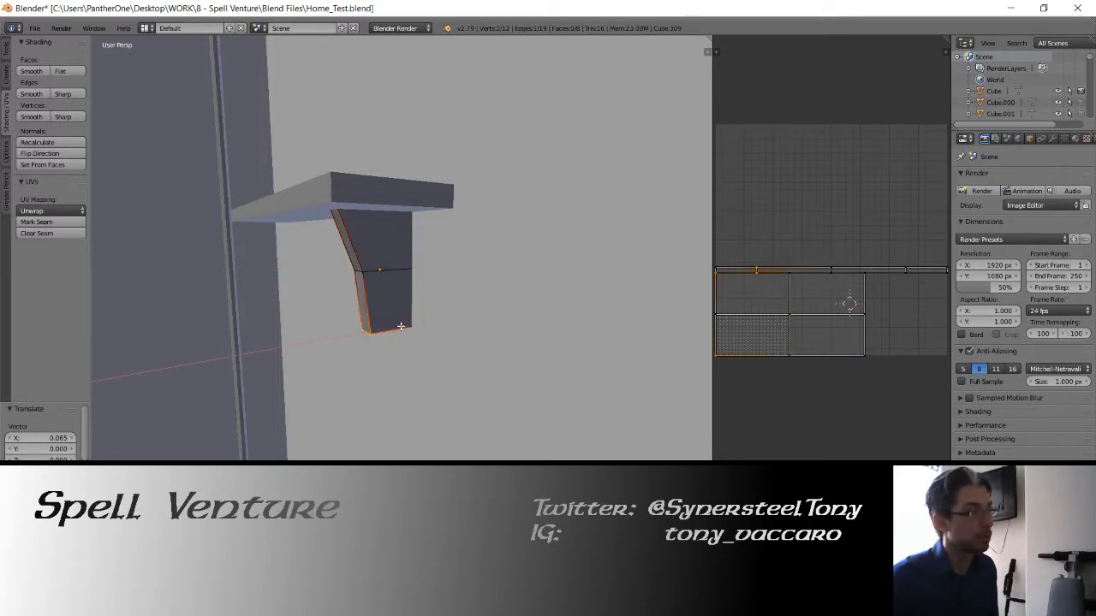
pyautogui.press('Tab')
pyautogui.moveTo(317, 251); pyautogui.dragTo(339, 269, button='middle')
pyautogui.press('z')
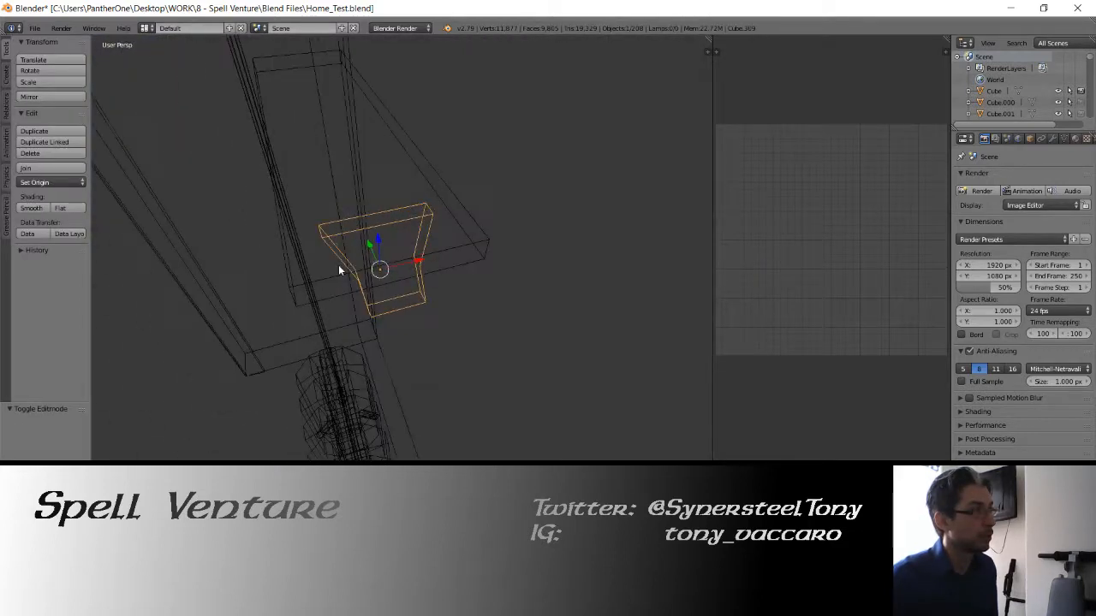
# Delete the bracket's rear top edge together with its hidden top face, and leave mesh editing
pyautogui.press('Tab')
pyautogui.rightClick(431, 208)
pyautogui.press('x')
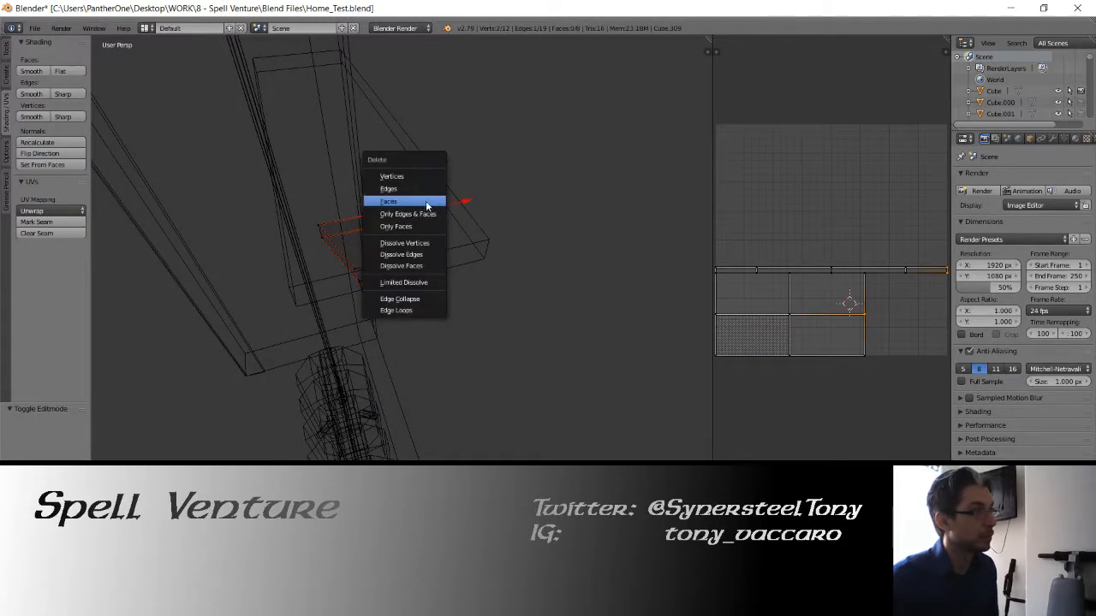
pyautogui.click(421, 187)
pyautogui.moveTo(421, 188)
pyautogui.mouseDown(button='middle')
pyautogui.moveTo(391, 248)
pyautogui.moveTo(406, 200)
pyautogui.moveTo(382, 220)
pyautogui.moveTo(406, 237)
pyautogui.mouseUp(button='middle')
pyautogui.press('Tab')
pyautogui.press('z')
# Duplicate the bracket in the side view and place the copy 1.6 along Y, under the shelf's other end
pyautogui.rightClick(388, 207)
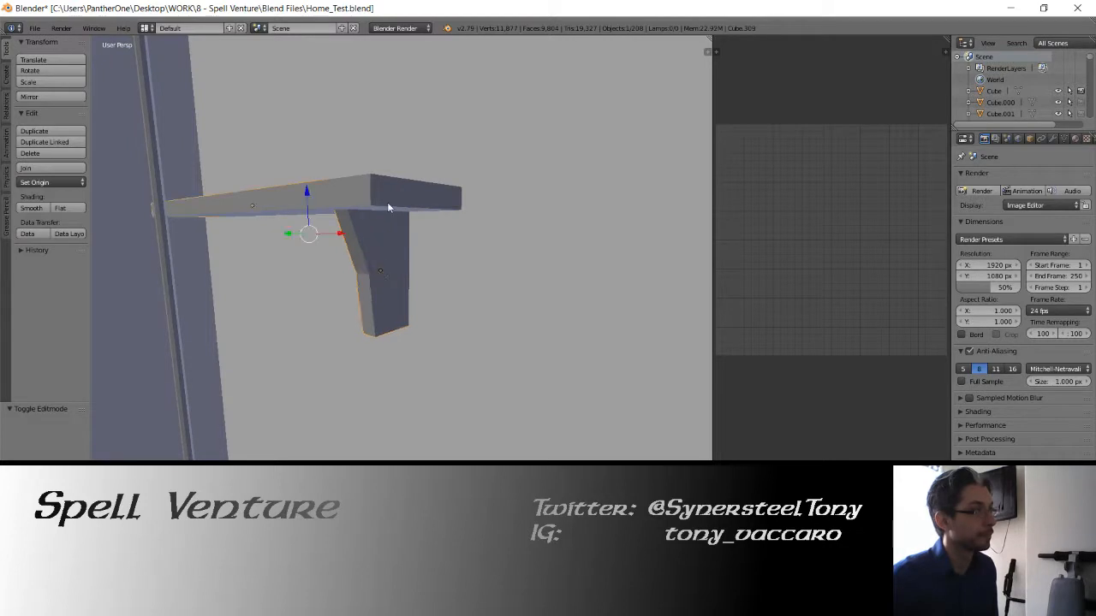
pyautogui.rightClick(388, 246)
pyautogui.press('KP_1')
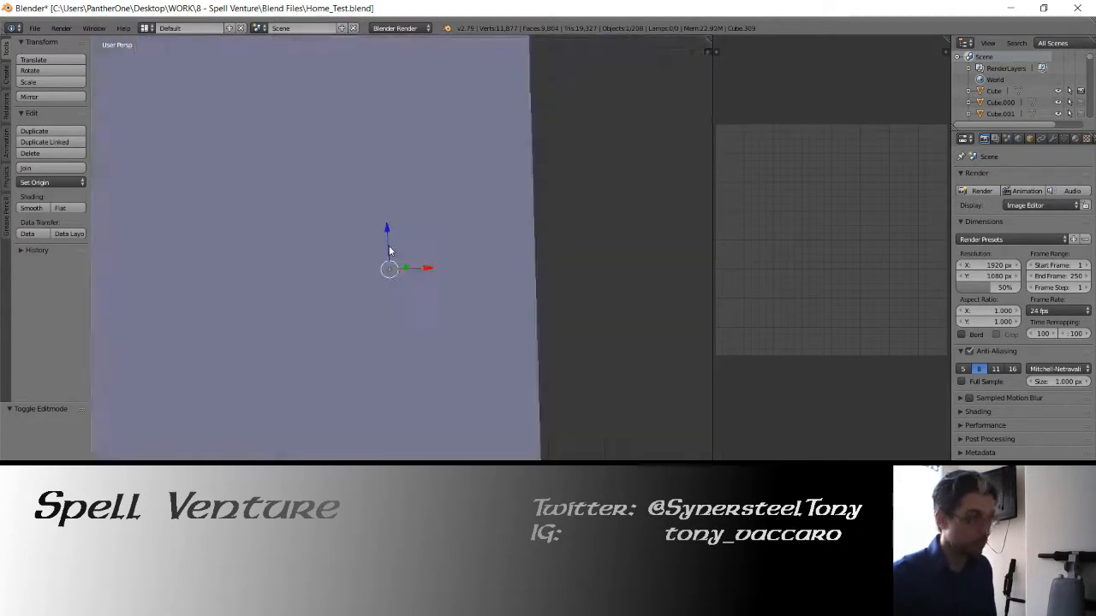
pyautogui.press('KP_3')
pyautogui.press('z')
pyautogui.scroll(-3, 389, 246)
pyautogui.keyDown('shift'); pyautogui.moveTo(454, 257); pyautogui.dragTo(379, 283, button='middle'); pyautogui.keyUp('shift')
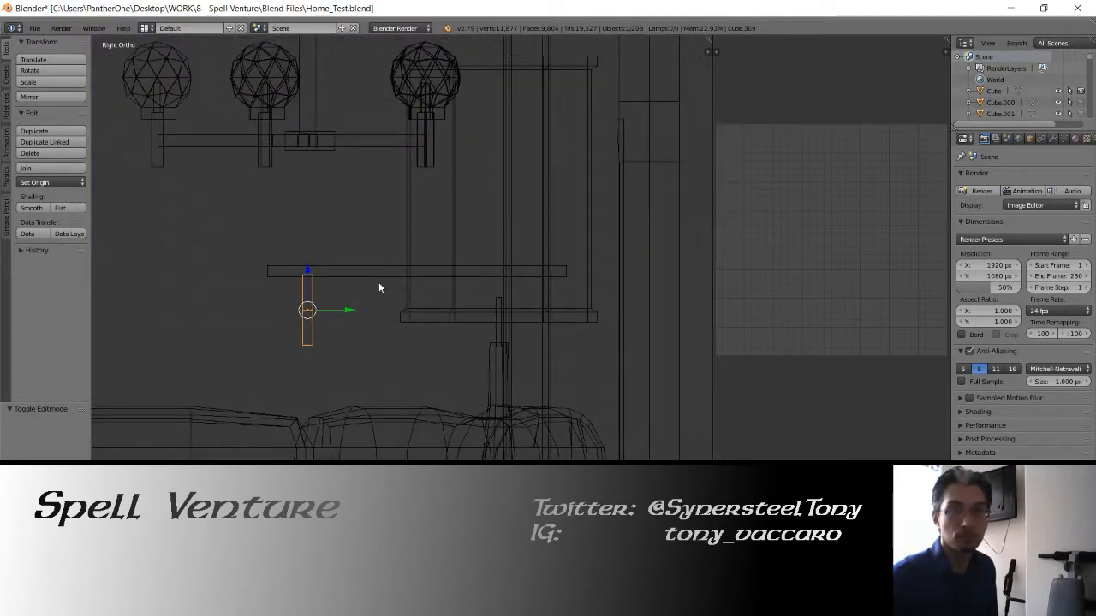
pyautogui.moveTo(354, 310); pyautogui.dragTo(360, 312)
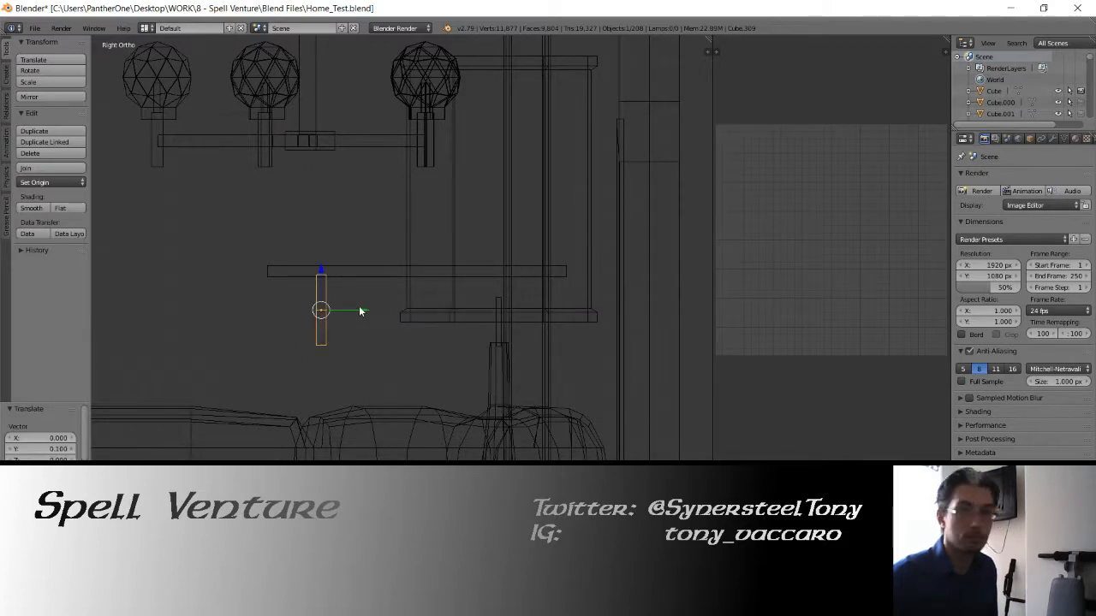
pyautogui.hotkey('shift', 'd')
pyautogui.press('y')
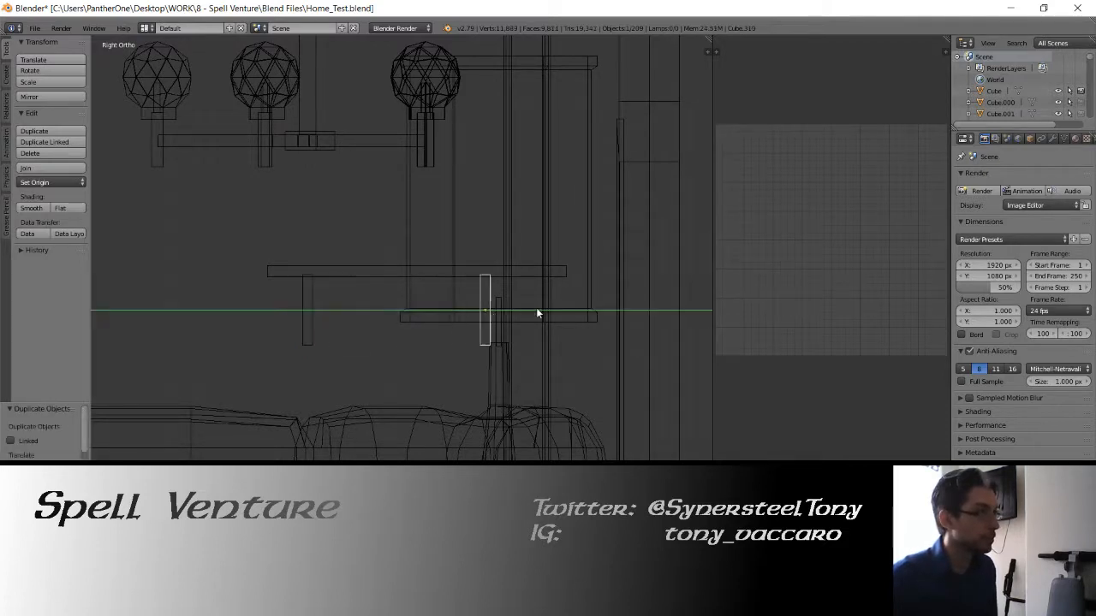
pyautogui.click(574, 311)
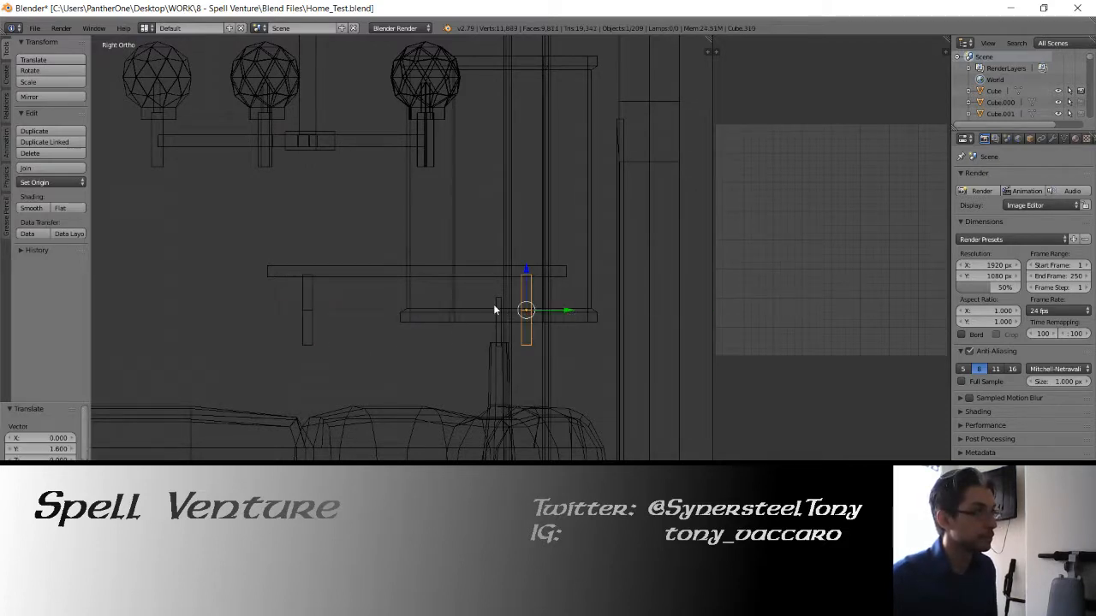
# Join the shelf board and both brackets into one object and set its origin to the geometry
pyautogui.keyDown('shift'); pyautogui.rightClick(416, 276); pyautogui.keyUp('shift')
pyautogui.keyDown('shift'); pyautogui.rightClick(311, 289); pyautogui.keyUp('shift')
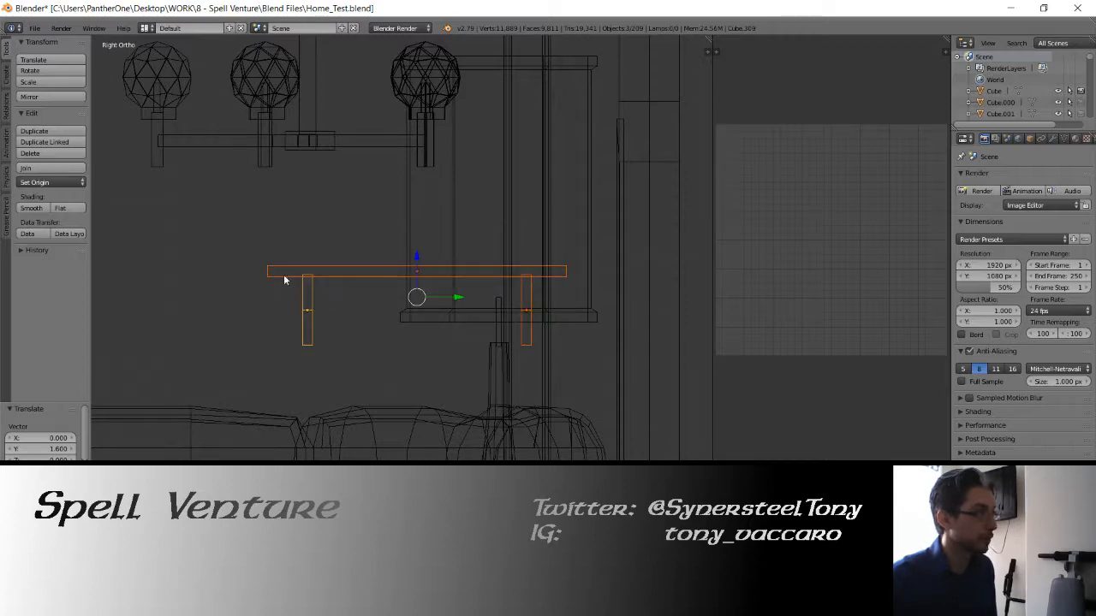
pyautogui.click(26, 168)
pyautogui.click(50, 182)
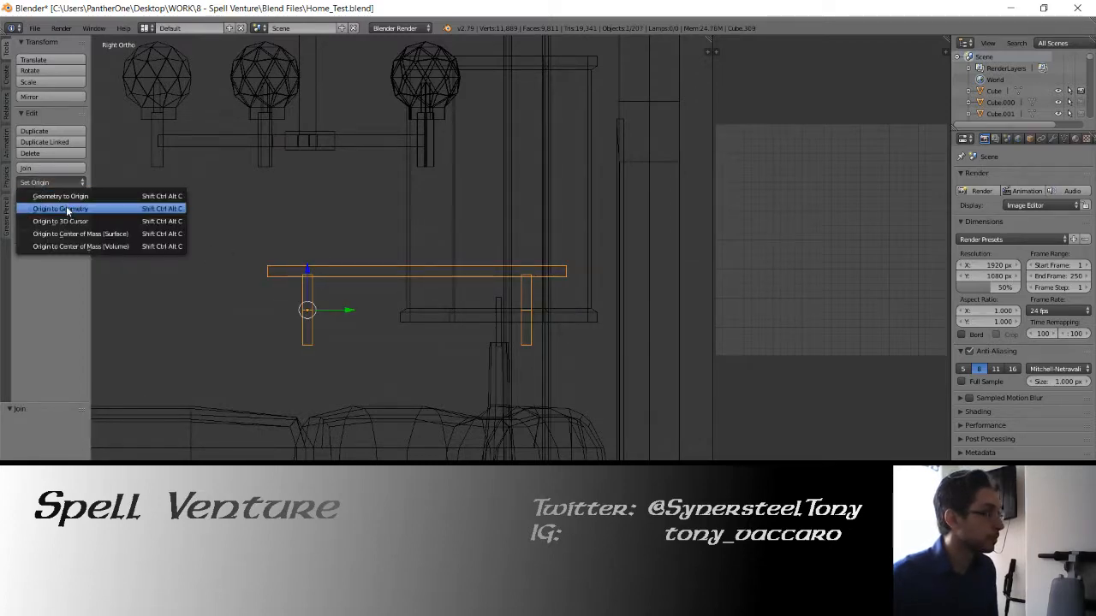
pyautogui.click(67, 211)
# Unwrap the UVs of the whole joined shelf and return to the solid object view
pyautogui.moveTo(265, 256); pyautogui.dragTo(417, 271, button='middle')
pyautogui.press('Tab')
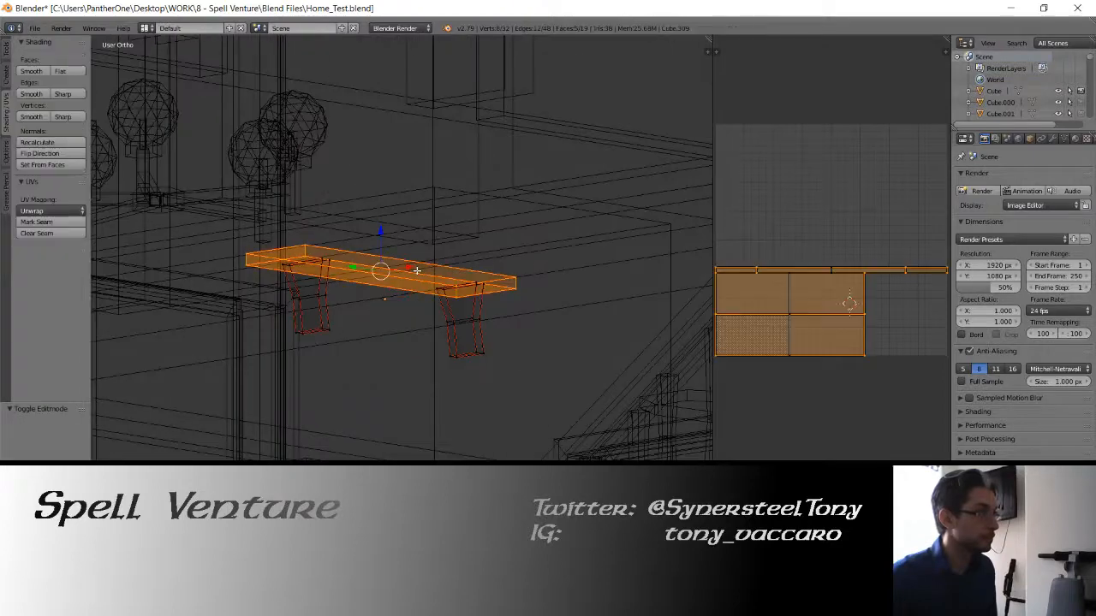
pyautogui.press('a')
pyautogui.press('u')
pyautogui.click(414, 271)
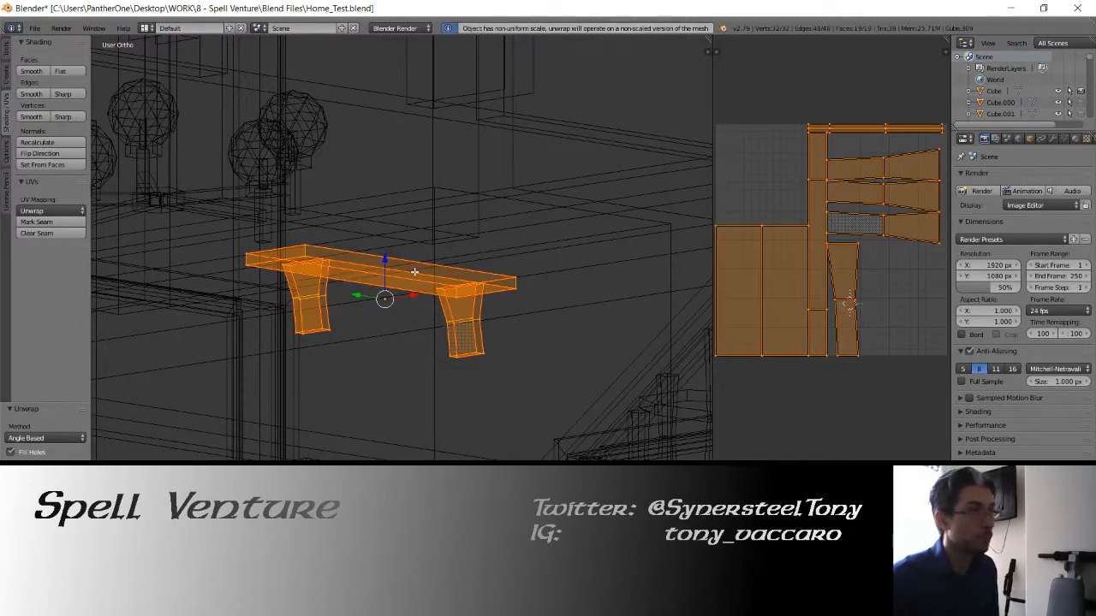
pyautogui.press('Tab')
pyautogui.press('u')
pyautogui.press('Escape')
pyautogui.press('Tab')
pyautogui.press('u')
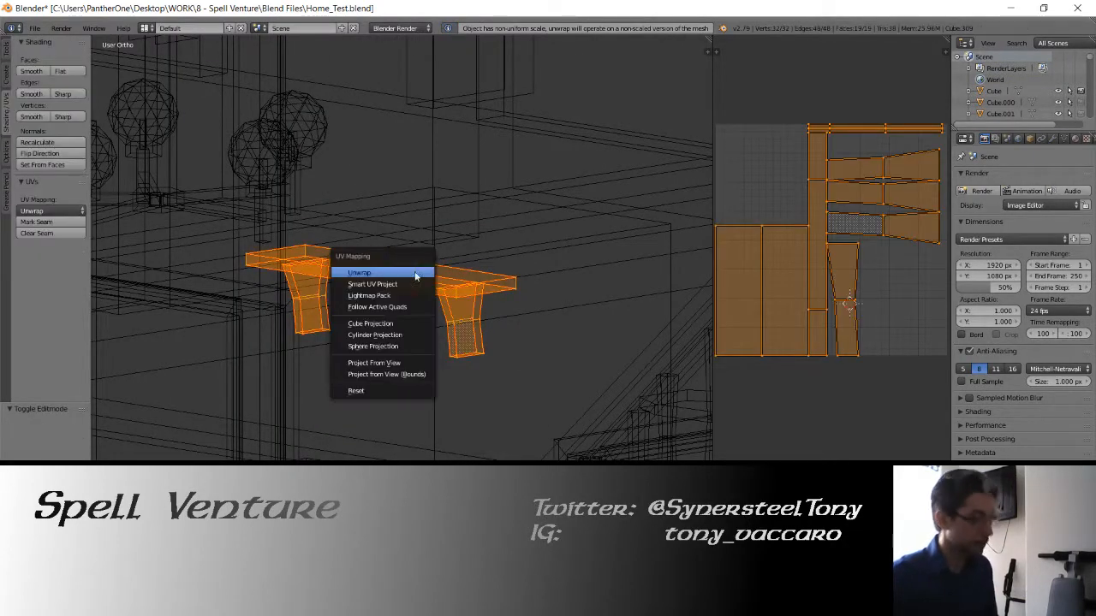
pyautogui.click(415, 273)
pyautogui.press('Tab')
pyautogui.press('z')
# Move the shelf -0.573 along Y on the wall
pyautogui.scroll(6, 418, 306)
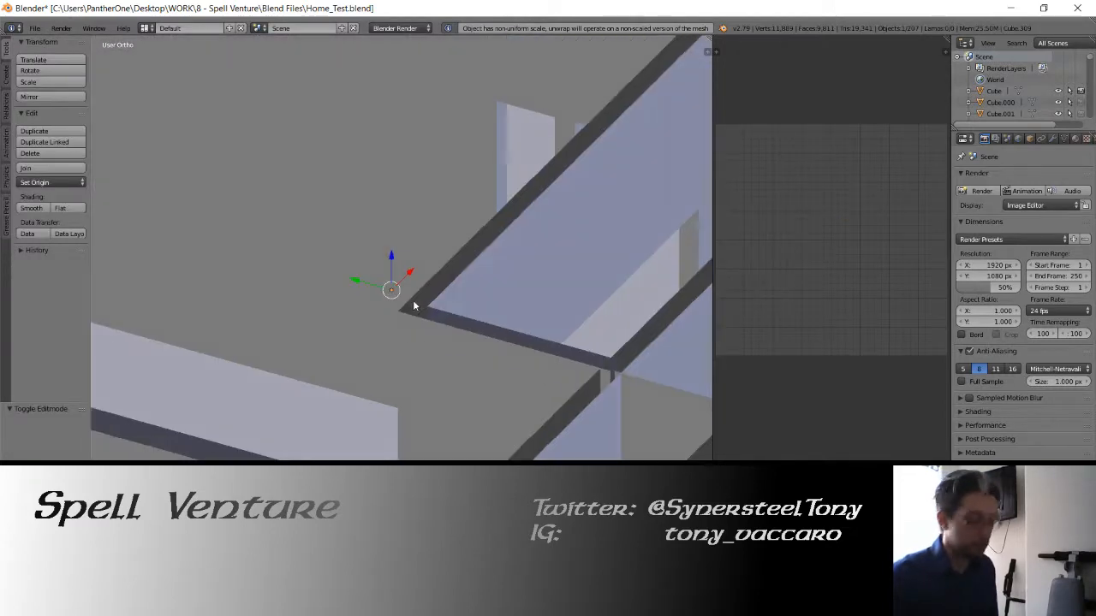
pyautogui.press('KP_5')
pyautogui.moveTo(420, 257); pyautogui.dragTo(353, 282, button='middle')
pyautogui.moveTo(445, 291); pyautogui.dragTo(326, 303, button='middle')
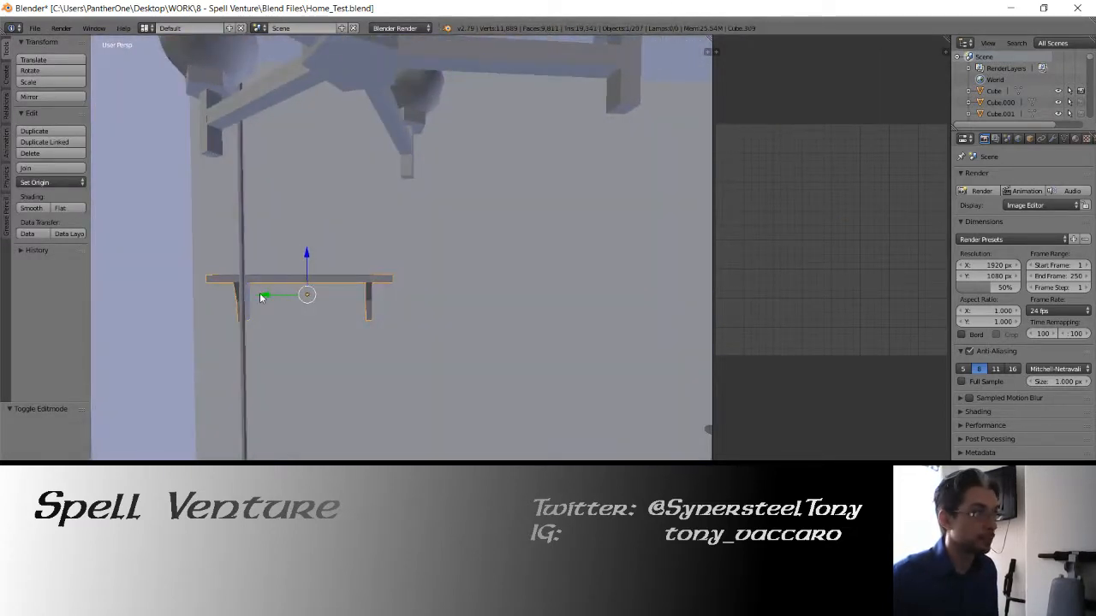
pyautogui.moveTo(261, 296); pyautogui.dragTo(310, 293)
pyautogui.moveTo(310, 293); pyautogui.dragTo(348, 311, button='middle')
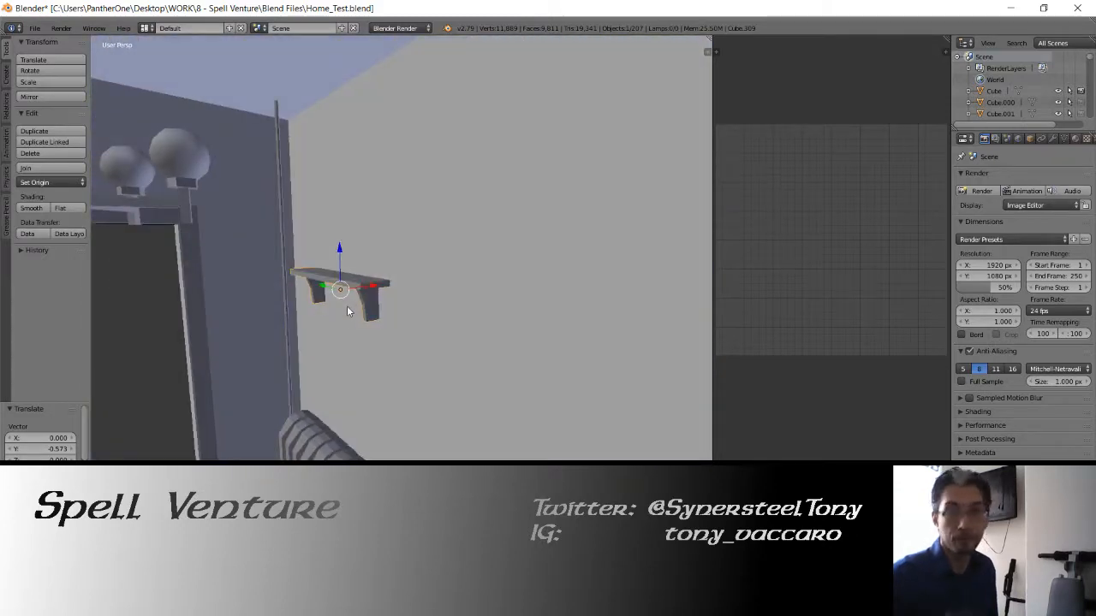
# Select the wall-side bottom edges of both brackets and lower them slightly
pyautogui.press('Tab')
pyautogui.scroll(2, 366, 303)
pyautogui.press('z')
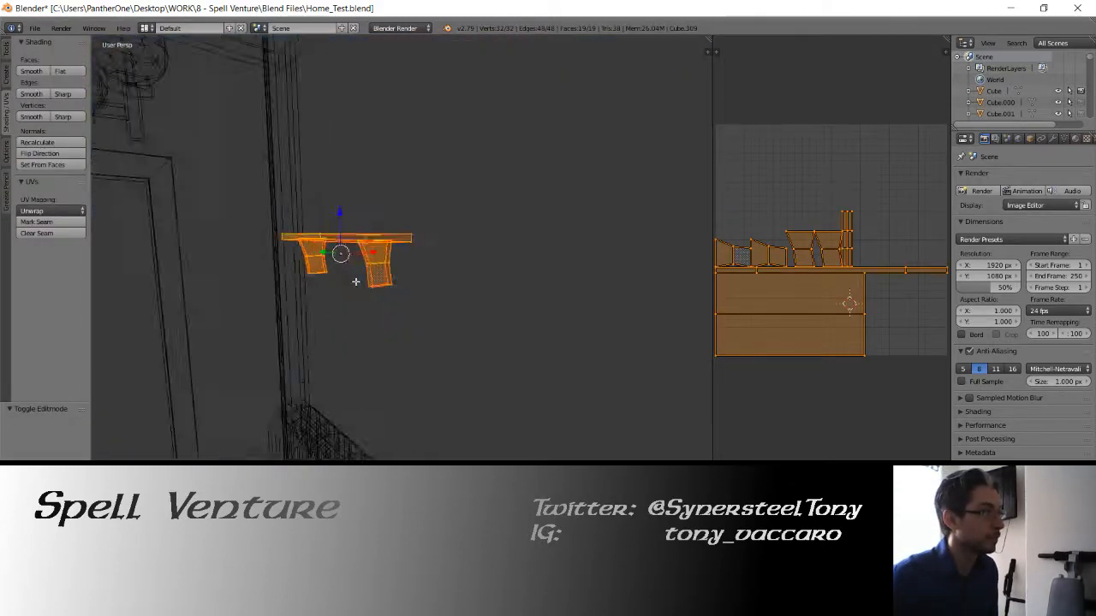
pyautogui.moveTo(357, 282); pyautogui.dragTo(380, 283, button='middle')
pyautogui.press('a')
pyautogui.keyDown('shift'); pyautogui.rightClick(391, 285); pyautogui.keyUp('shift')
pyautogui.press('z')
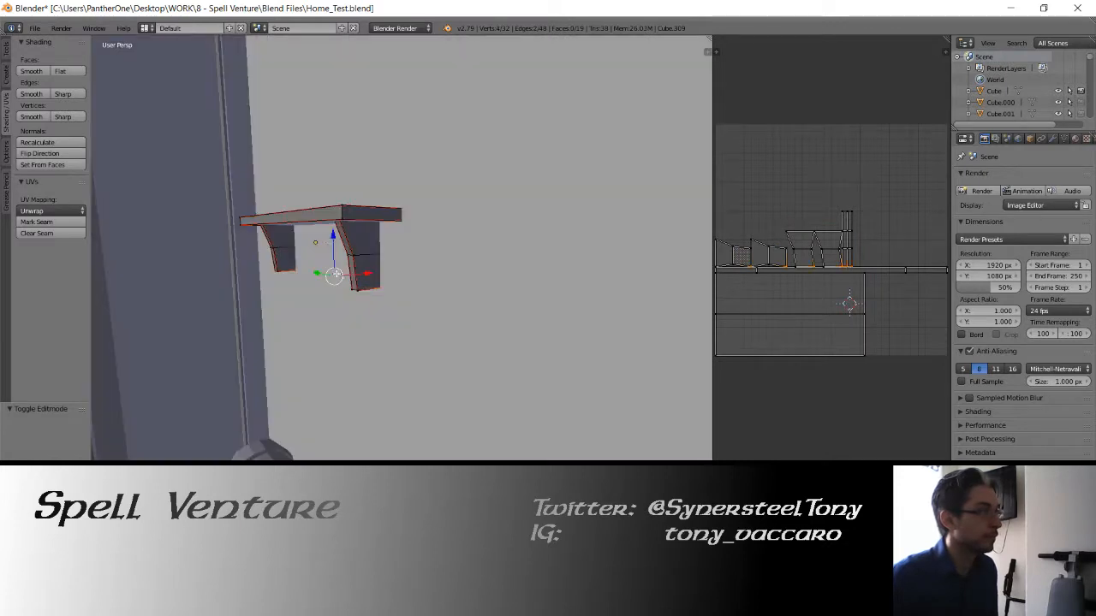
pyautogui.scroll(2, 321, 266)
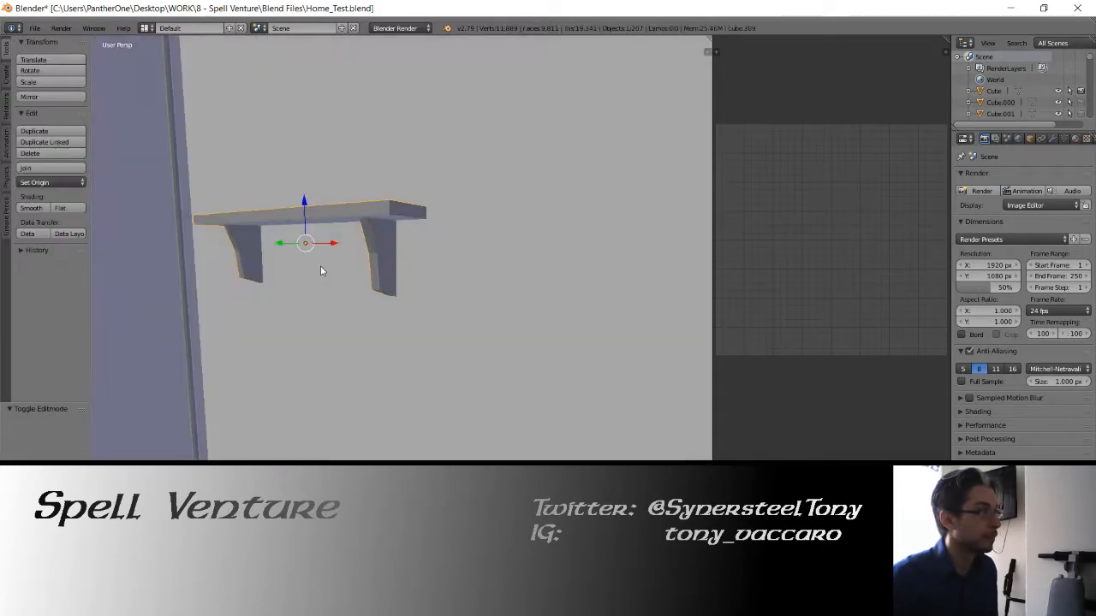
# Unwrap the UVs of the whole shelf again with all geometry selected, and save the file
pyautogui.hotkey('shift', 's')
pyautogui.click(320, 265)
pyautogui.press('a')
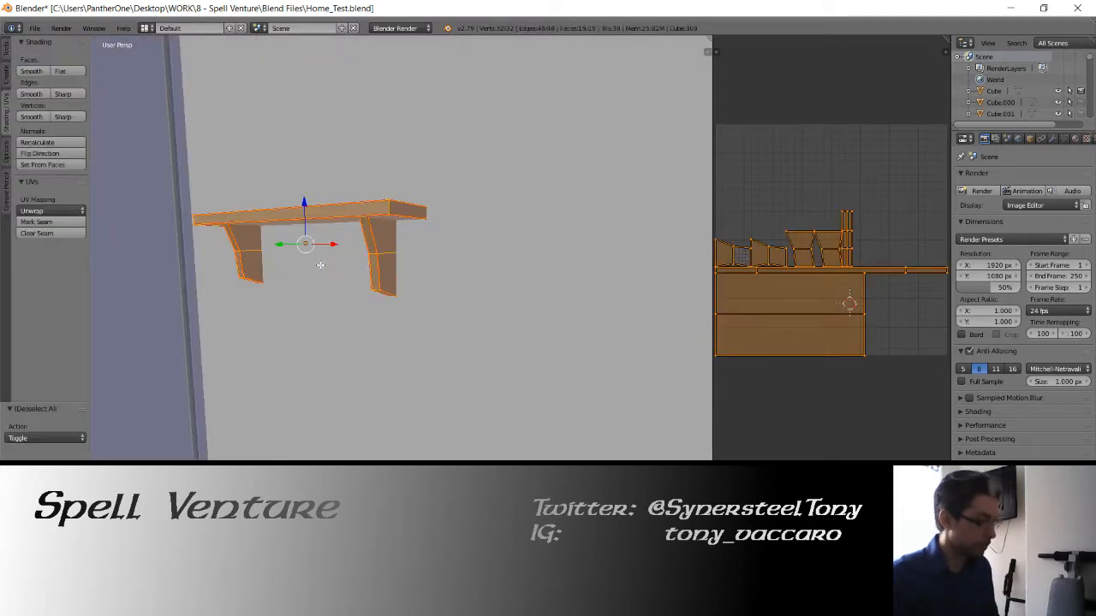
pyautogui.press('u')
pyautogui.click(320, 264)
pyautogui.press('Tab')
pyautogui.moveTo(320, 264)
pyautogui.mouseDown(button='middle')
pyautogui.moveTo(406, 299)
pyautogui.moveTo(397, 283)
pyautogui.mouseUp(button='middle')
pyautogui.hotkey('ctrl', 's')
# Try smooth shading on the shelf and switch it back to flat shading
pyautogui.scroll(-5, 351, 270)
pyautogui.click(33, 208)
pyautogui.click(61, 207)
# Select the shelf board's top face and scale it to 0.976 along Y
pyautogui.scroll(4, 405, 291)
pyautogui.press('Tab')
pyautogui.moveTo(363, 229); pyautogui.dragTo(368, 243, button='middle')
pyautogui.press('z')
pyautogui.rightClick(371, 255)
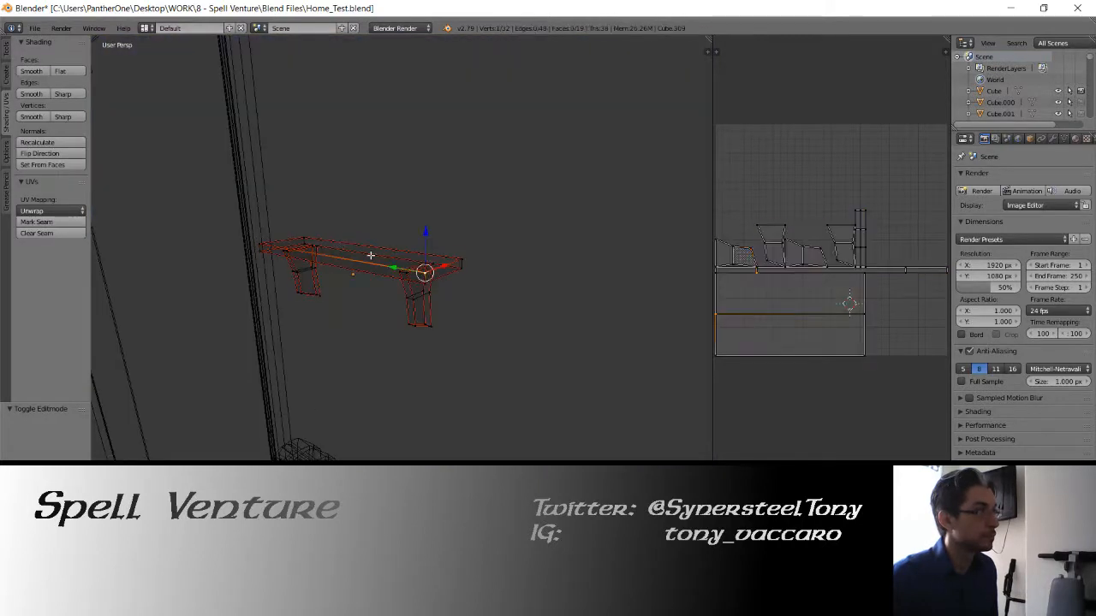
pyautogui.rightClick(303, 229)
pyautogui.keyDown('shift'); pyautogui.click(456, 257); pyautogui.keyUp('shift')
pyautogui.press('z')
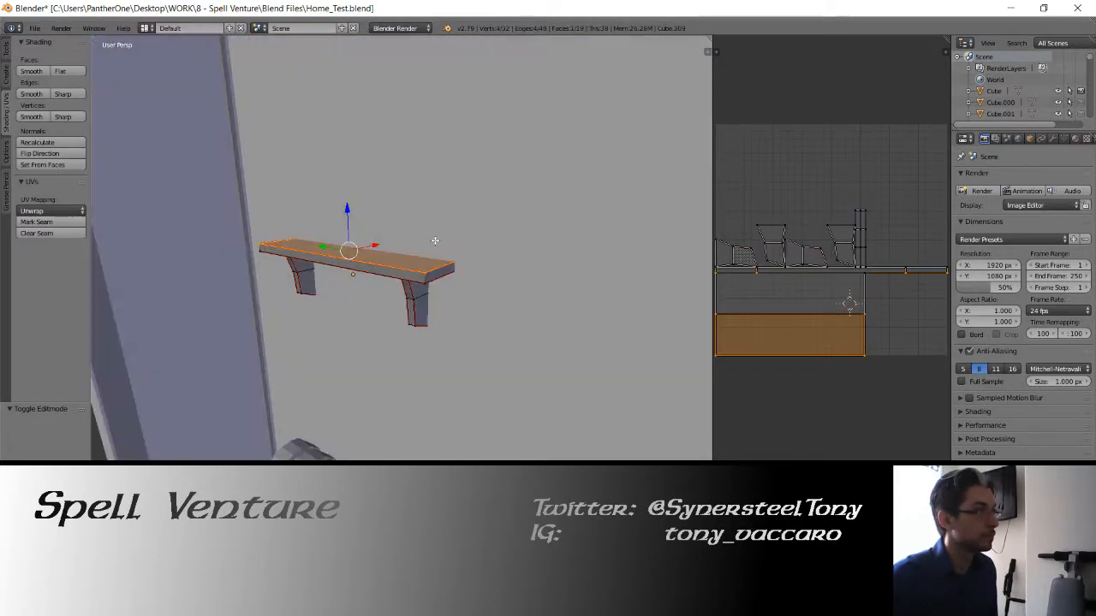
pyautogui.moveTo(413, 239); pyautogui.dragTo(402, 229, button='middle')
pyautogui.press('s')
pyautogui.press('y')
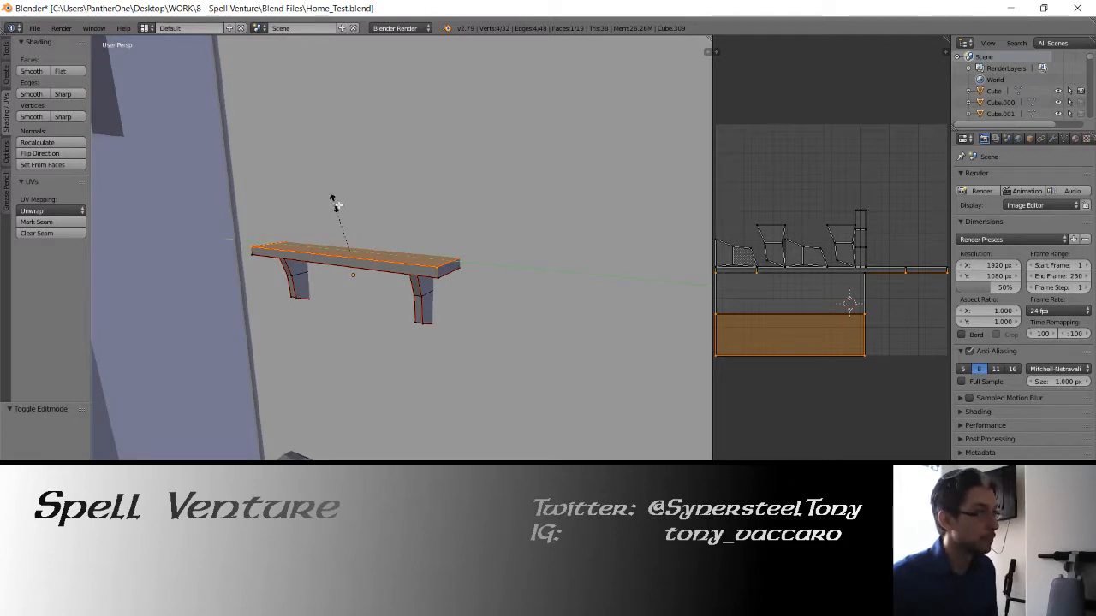
pyautogui.click(343, 208)
# Shift the board's long front top edge slightly along X and leave mesh editing
pyautogui.moveTo(343, 208); pyautogui.dragTo(300, 208, button='middle')
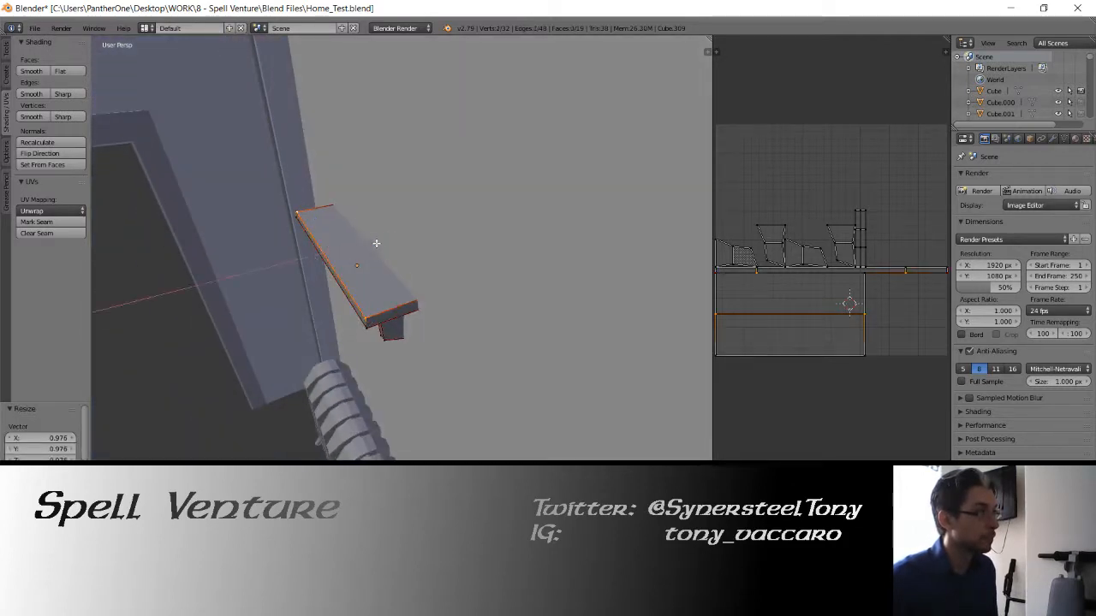
pyautogui.press('Tab')
pyautogui.moveTo(318, 245); pyautogui.dragTo(357, 258, button='middle')
# Apply the shelf's rotation and scale, and unwrap the UVs of its entire mesh
pyautogui.hotkey('ctrl', 'a')
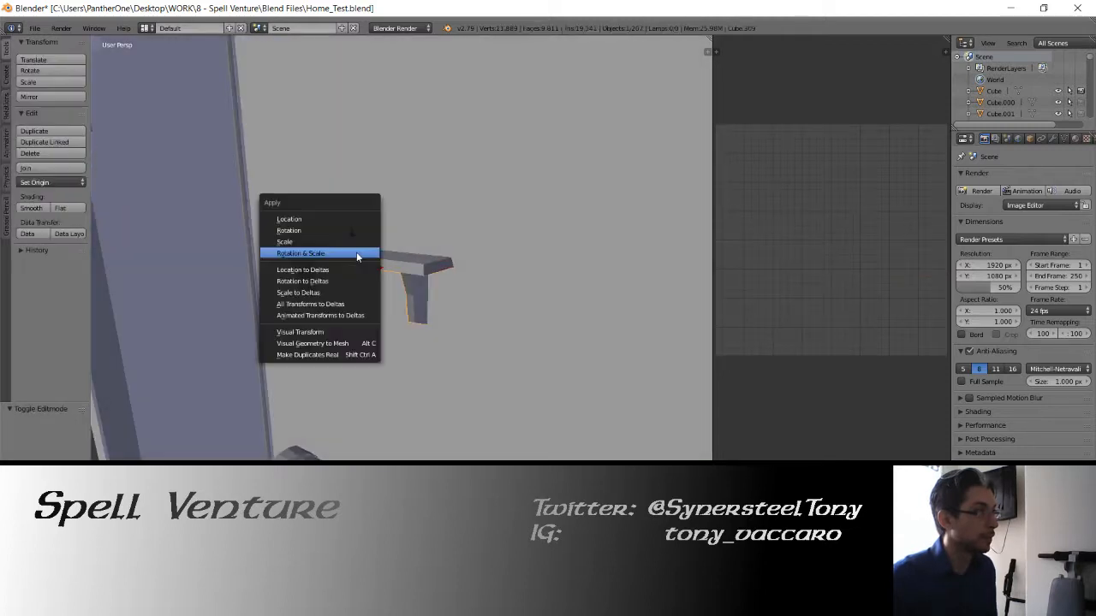
pyautogui.click(357, 252)
pyautogui.press('Tab')
pyautogui.press('a')
pyautogui.press('a')
pyautogui.press('u')
pyautogui.click(356, 252)
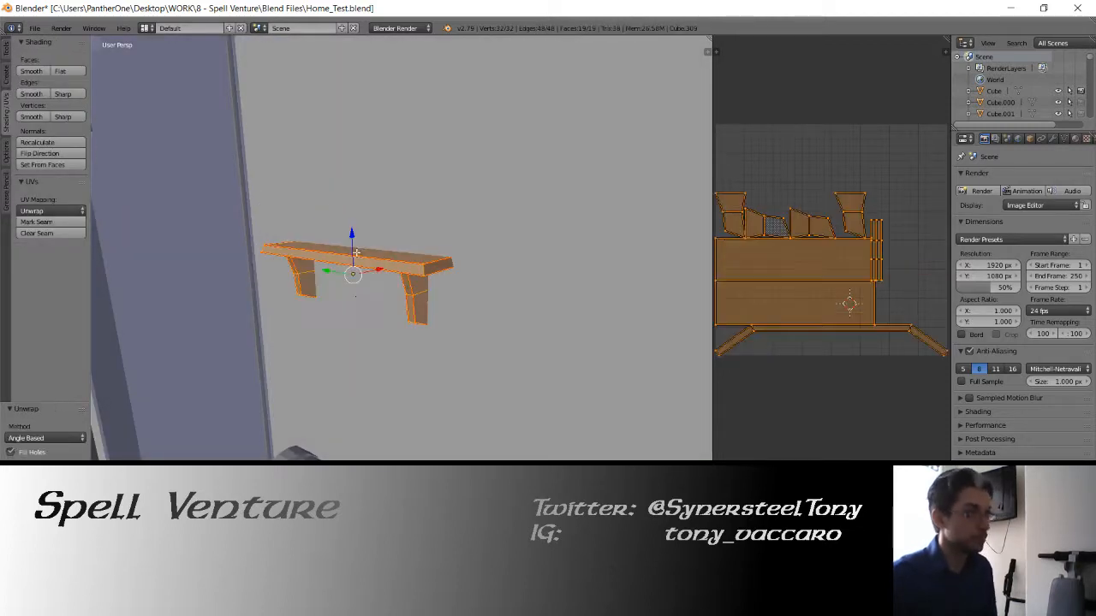
pyautogui.press('Tab')
# Save the scene over the existing Home_Test.blend file
pyautogui.moveTo(359, 298); pyautogui.dragTo(404, 334, button='middle')
pyautogui.hotkey('ctrl', 's')
pyautogui.press('Return')
pyautogui.scroll(-5, 381, 289)
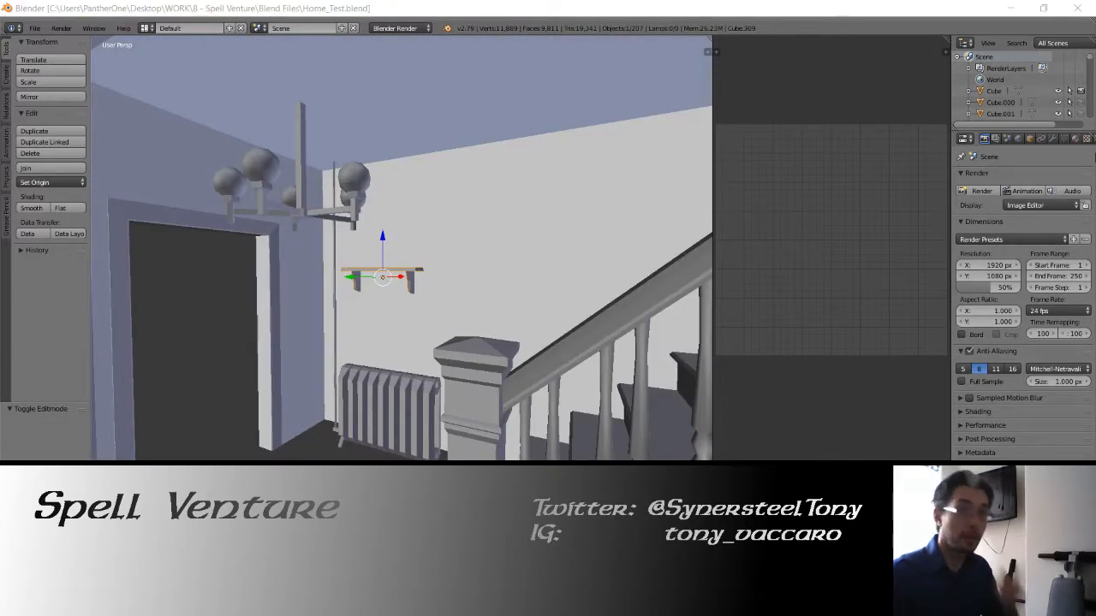
# Switch to File Explorer and copy the Home_Test Blender file from the Blend Files folder
pyautogui.press('super+e')
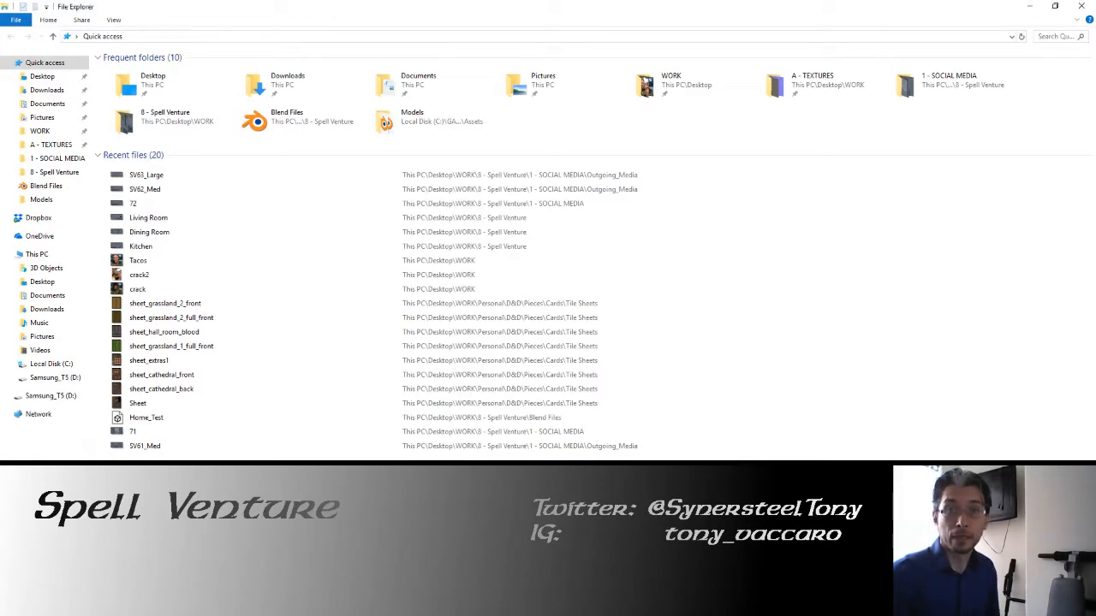
pyautogui.click(47, 186)
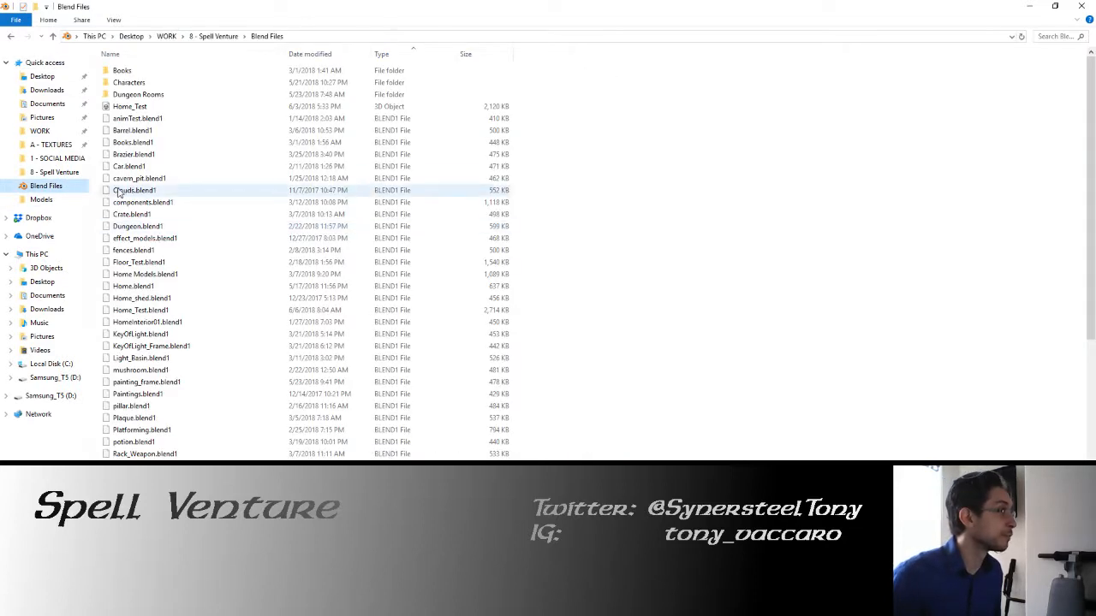
pyautogui.scroll(-10, 123, 144)
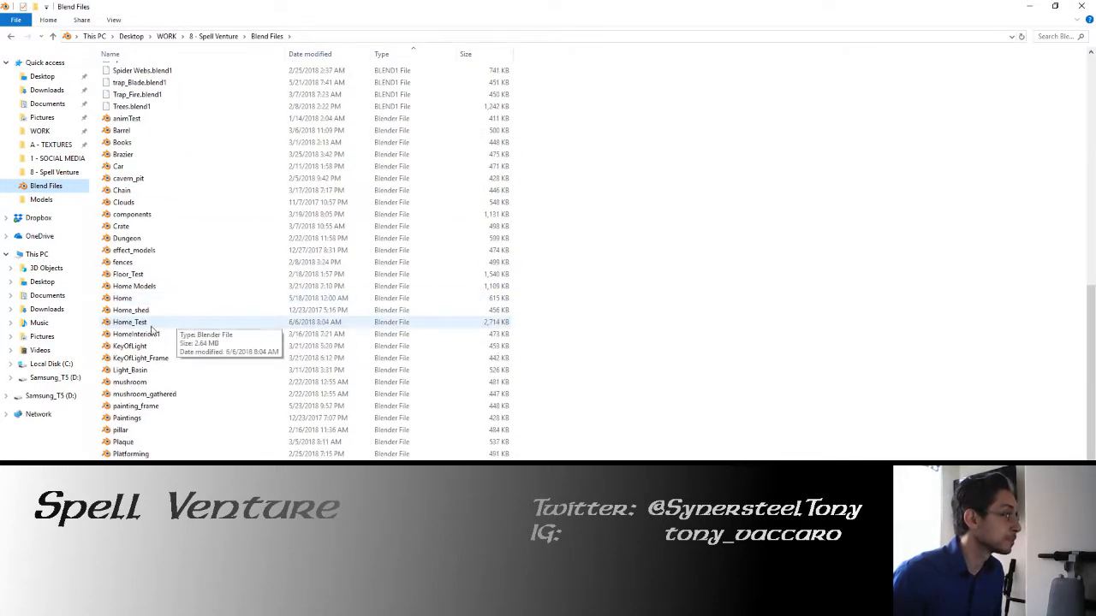
pyautogui.click(141, 323)
pyautogui.rightClick(147, 326)
pyautogui.click(178, 512)
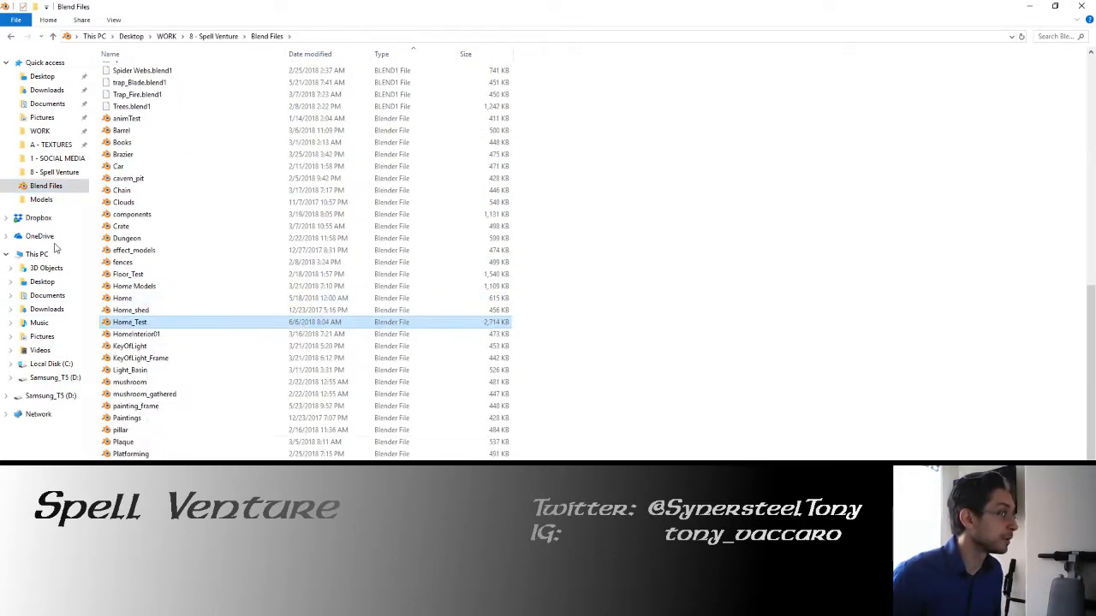
# Search the GAMEDEV\Graphics Test Bed folder on drive C for "home"
pyautogui.click(51, 364)
pyautogui.doubleClick(133, 83)
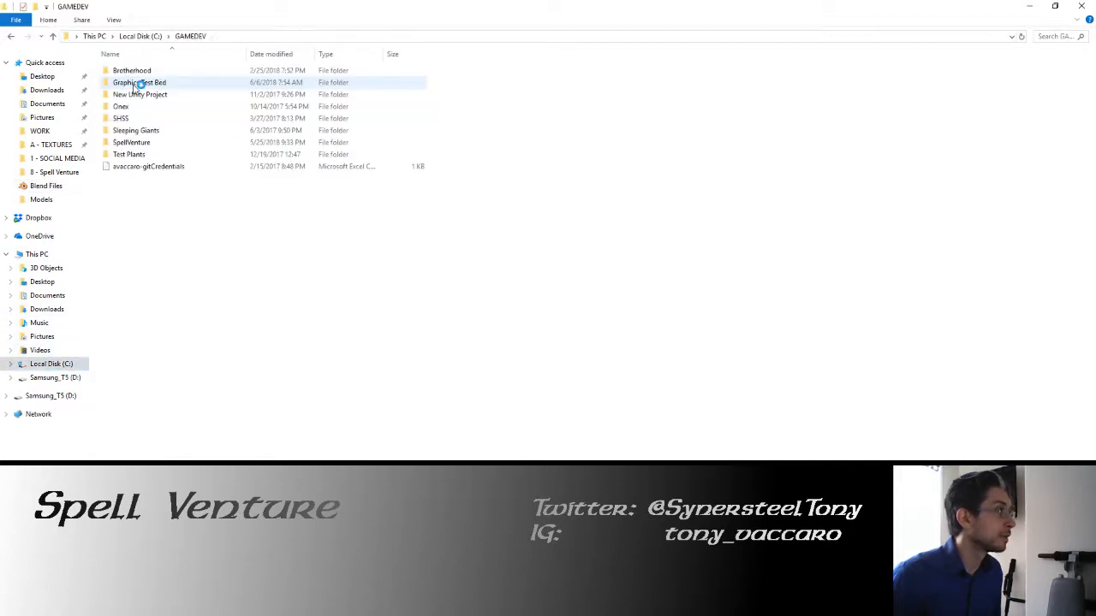
pyautogui.click(1055, 38)
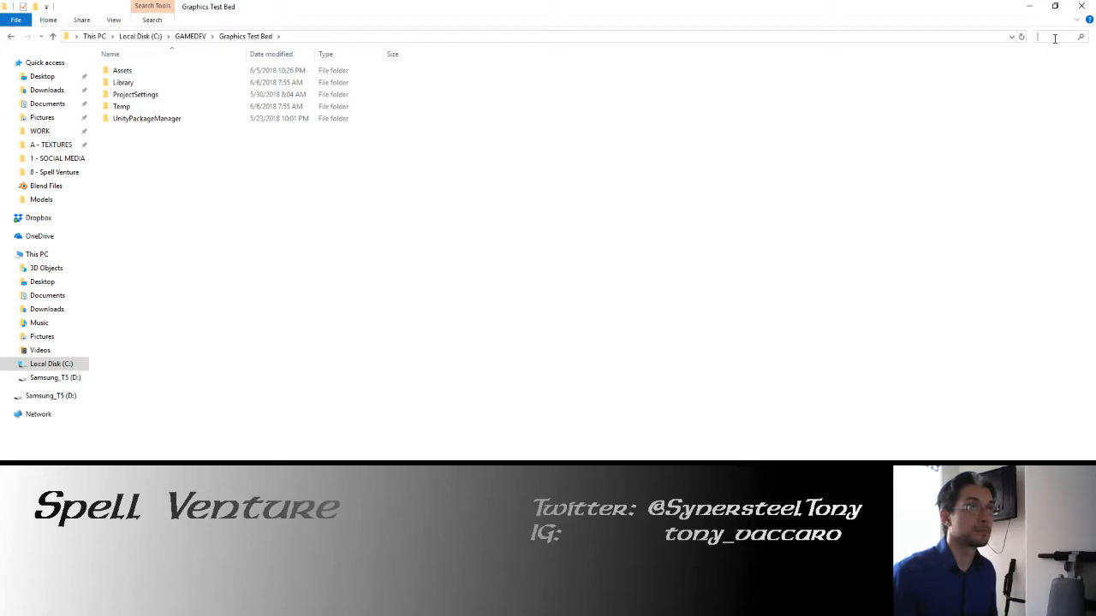
pyautogui.write('home')
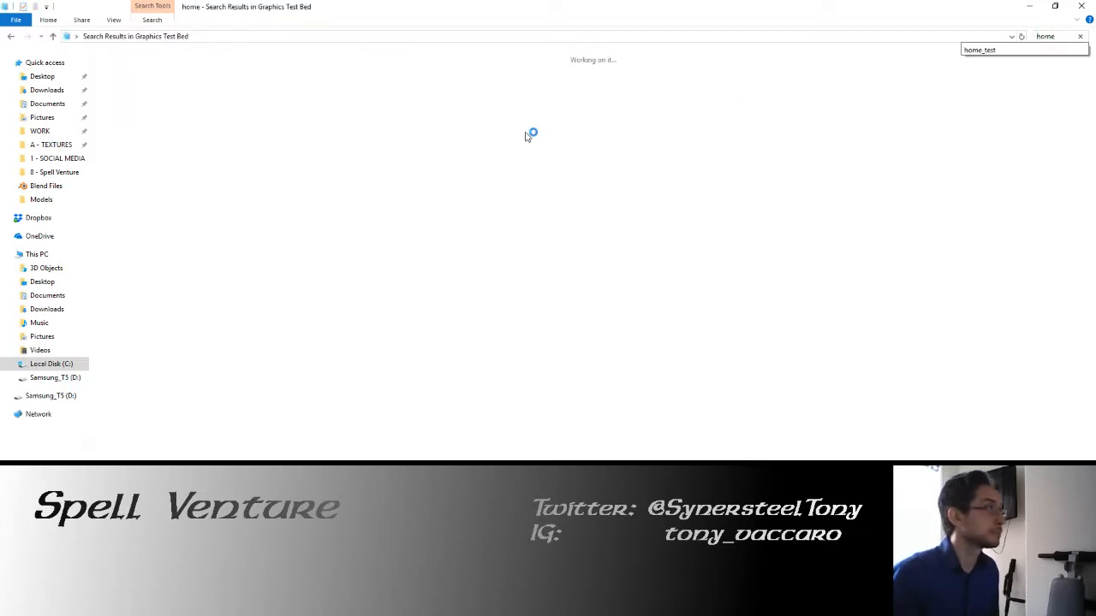
# Open the folder containing the found Home_Test file and replace that file with the copied version
pyautogui.rightClick(174, 61)
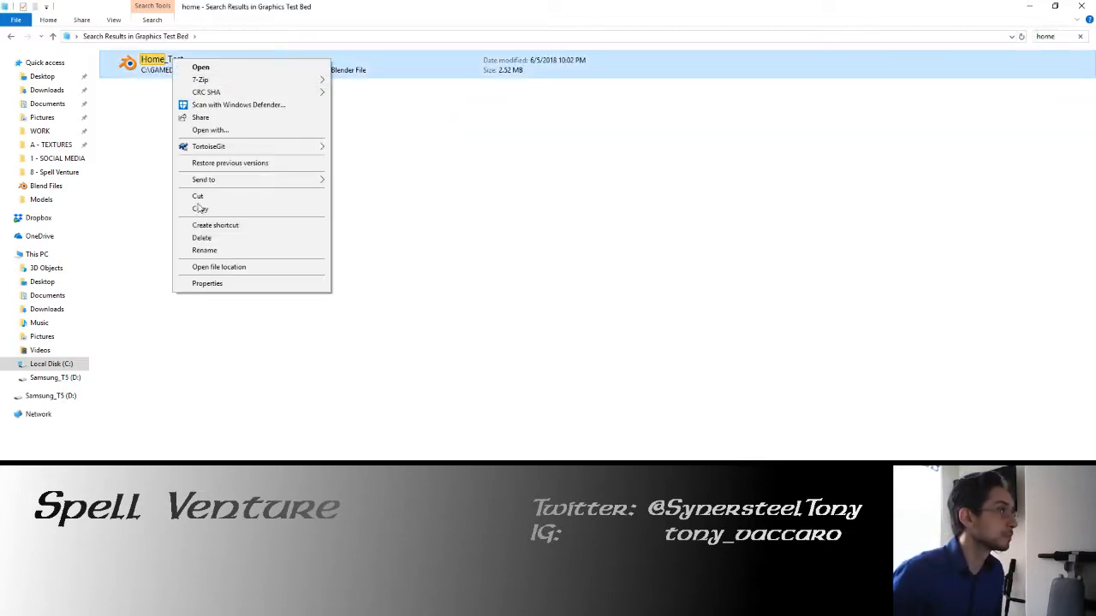
pyautogui.click(204, 270)
pyautogui.rightClick(175, 192)
pyautogui.click(214, 269)
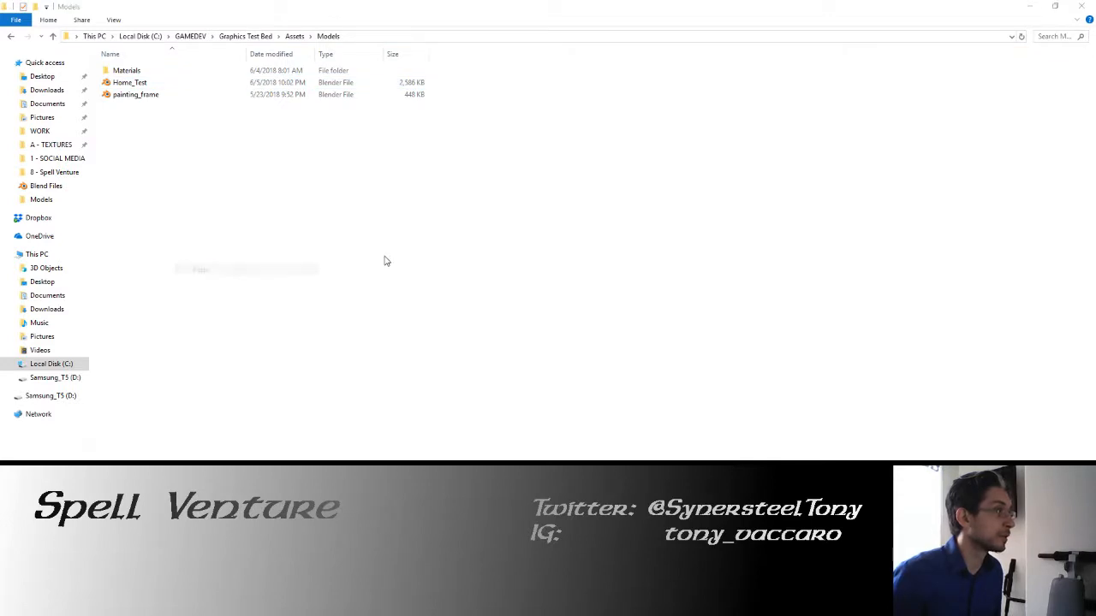
pyautogui.click(342, 222)
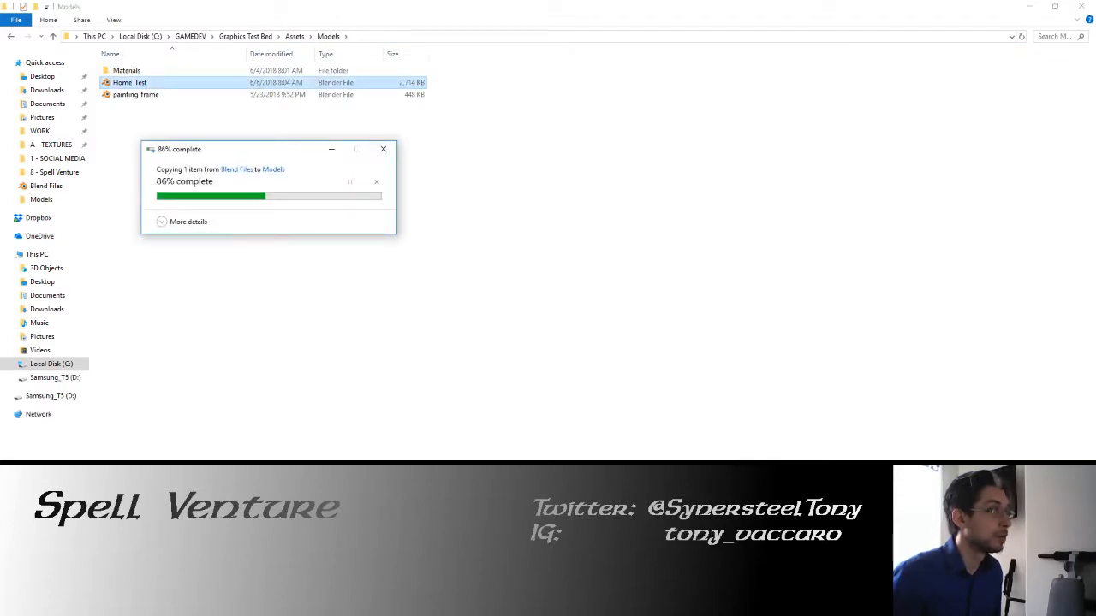
# Switch back to Blender and move the wall shelf along the X axis to fit against the hallway wall
pyautogui.hotkey('alt', 'Tab')
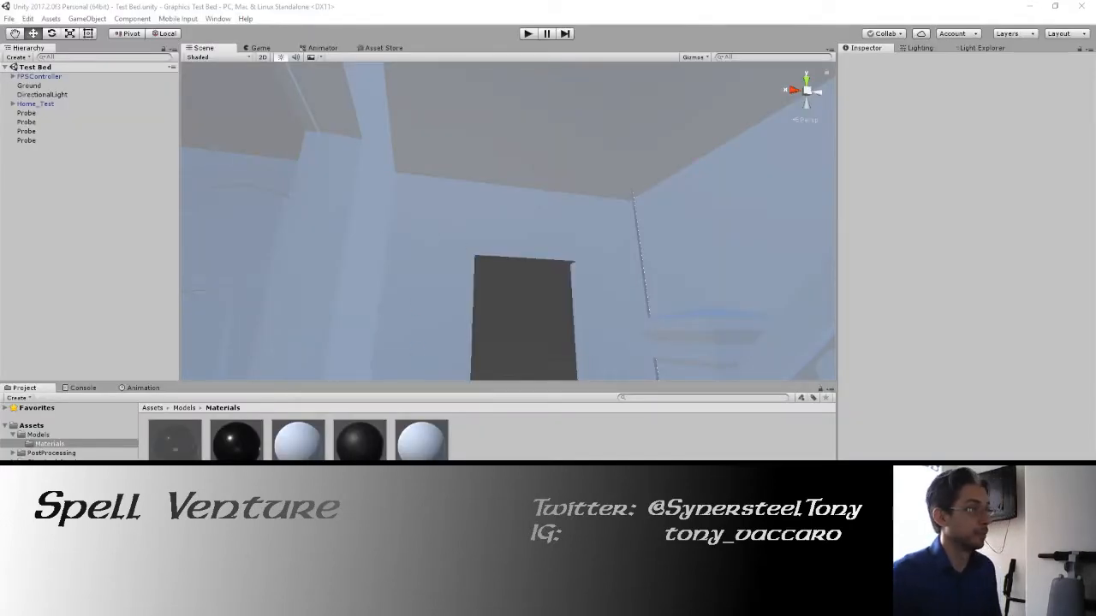
pyautogui.hotkey('alt', 'Tab')
pyautogui.moveTo(342, 308); pyautogui.dragTo(372, 224, button='middle')
pyautogui.scroll(3, 308, 257)
pyautogui.press('g')
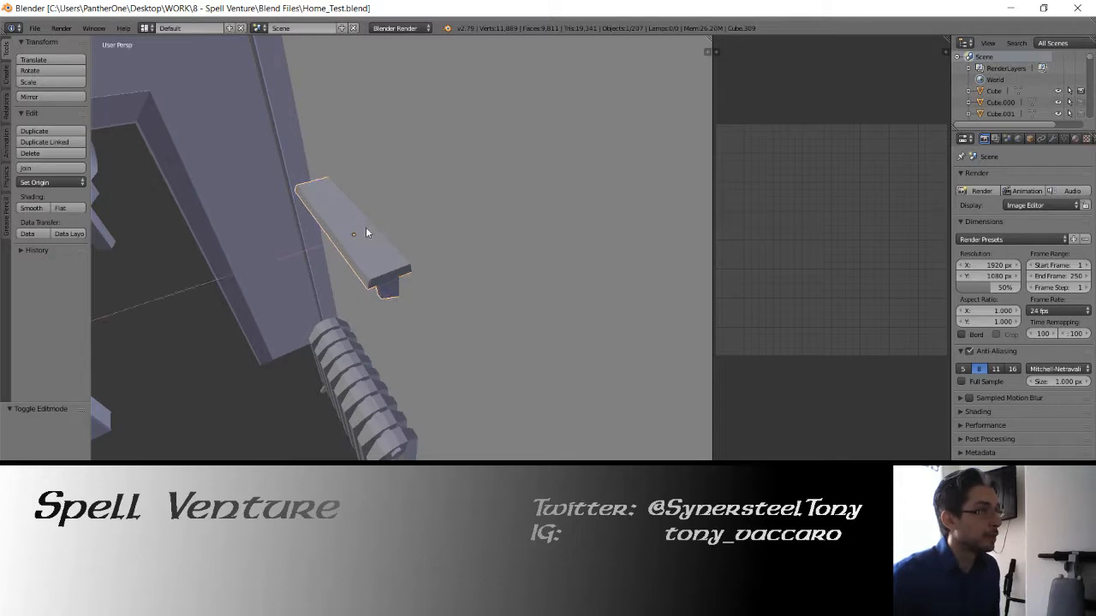
pyautogui.press('x')
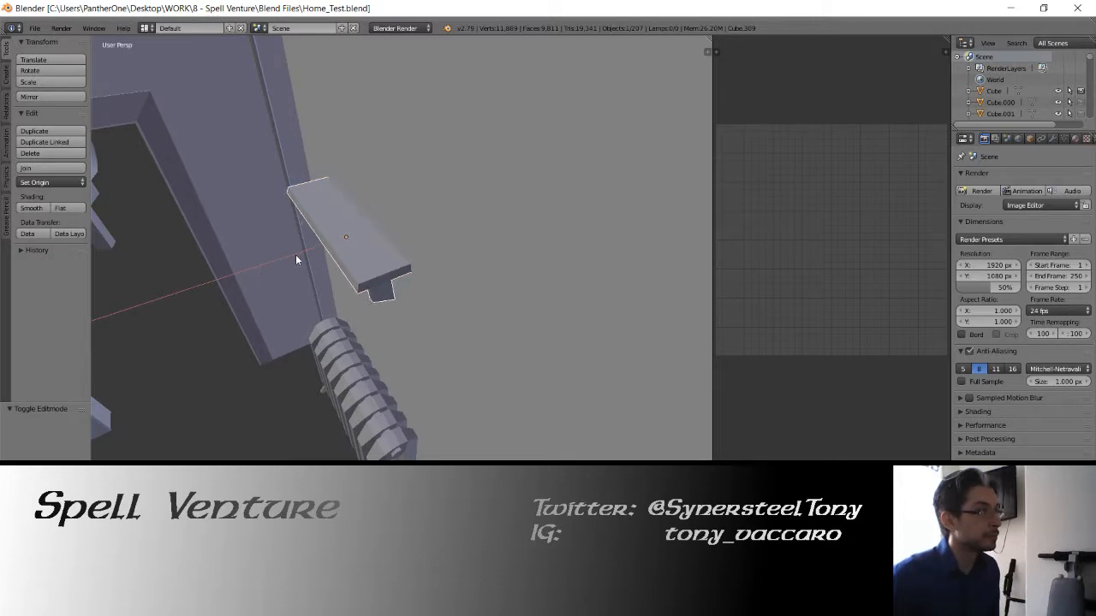
pyautogui.click(315, 250)
pyautogui.moveTo(315, 250); pyautogui.dragTo(379, 261, button='middle')
pyautogui.press('g')
pyautogui.press('x')
pyautogui.click(421, 237)
# Move the wall-side vertices of both shelf brackets about 0.055 along X, in line with the plank's back edge
pyautogui.press('z')
pyautogui.press('z')
pyautogui.press('Tab')
pyautogui.press('z')
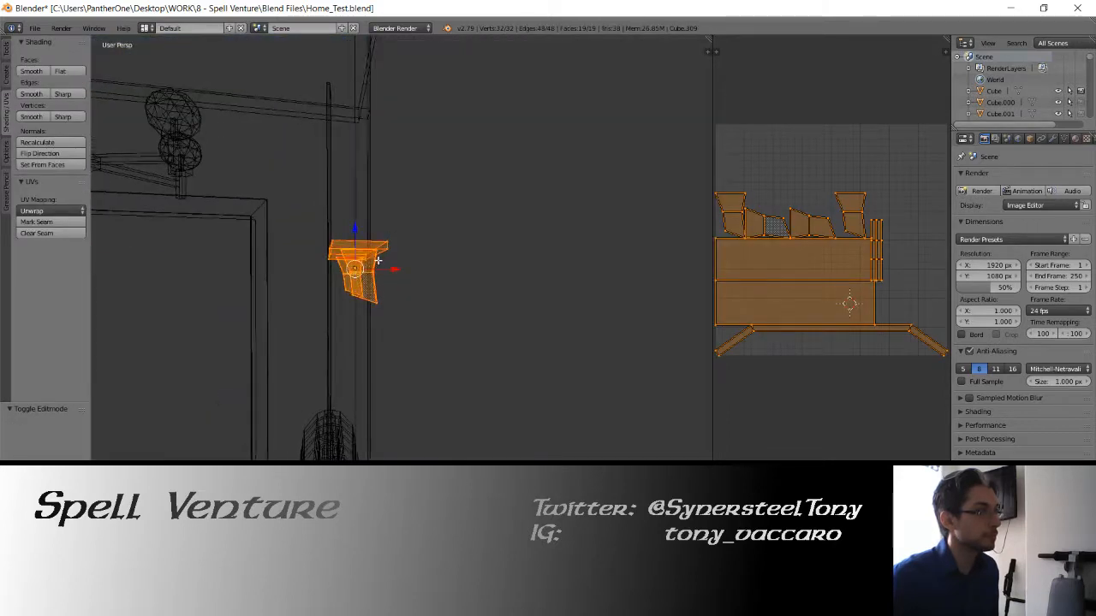
pyautogui.rightClick(374, 280)
pyautogui.press('KP_1')
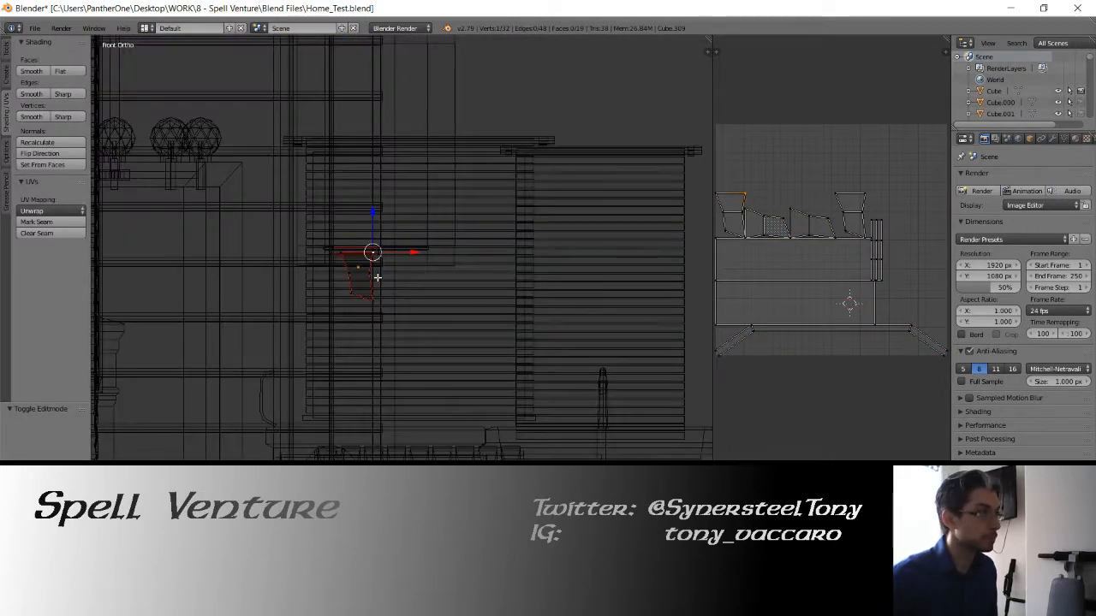
pyautogui.scroll(4, 375, 256)
pyautogui.keyDown('shift'); pyautogui.moveTo(371, 247); pyautogui.dragTo(367, 242, button='middle'); pyautogui.keyUp('shift')
pyautogui.press('b')
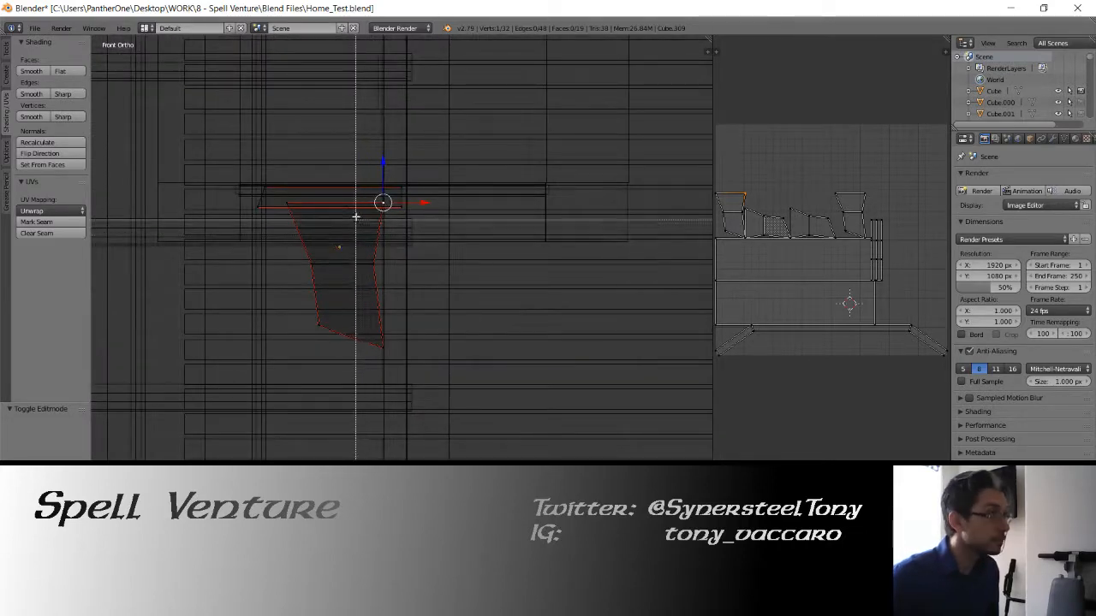
pyautogui.moveTo(362, 194); pyautogui.dragTo(387, 362)
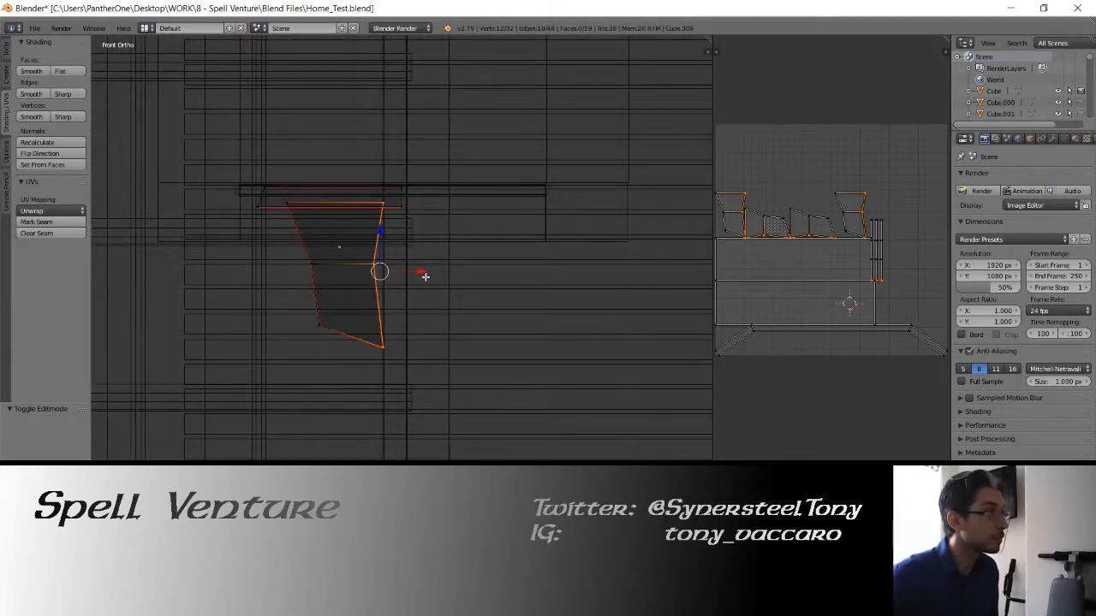
pyautogui.press('g')
pyautogui.click(436, 271)
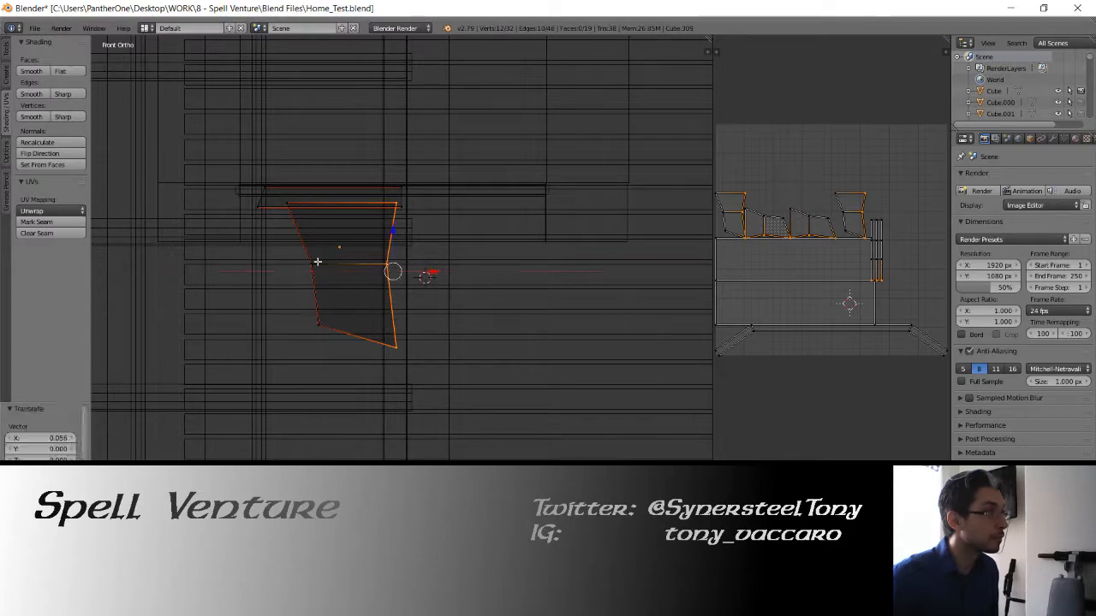
# Unwrap the UVs of the adjusted shelf mesh again and return to Object Mode
pyautogui.moveTo(317, 261); pyautogui.dragTo(386, 252, button='middle')
pyautogui.press('Tab')
pyautogui.press('Tab')
pyautogui.press('u')
pyautogui.click(380, 250)
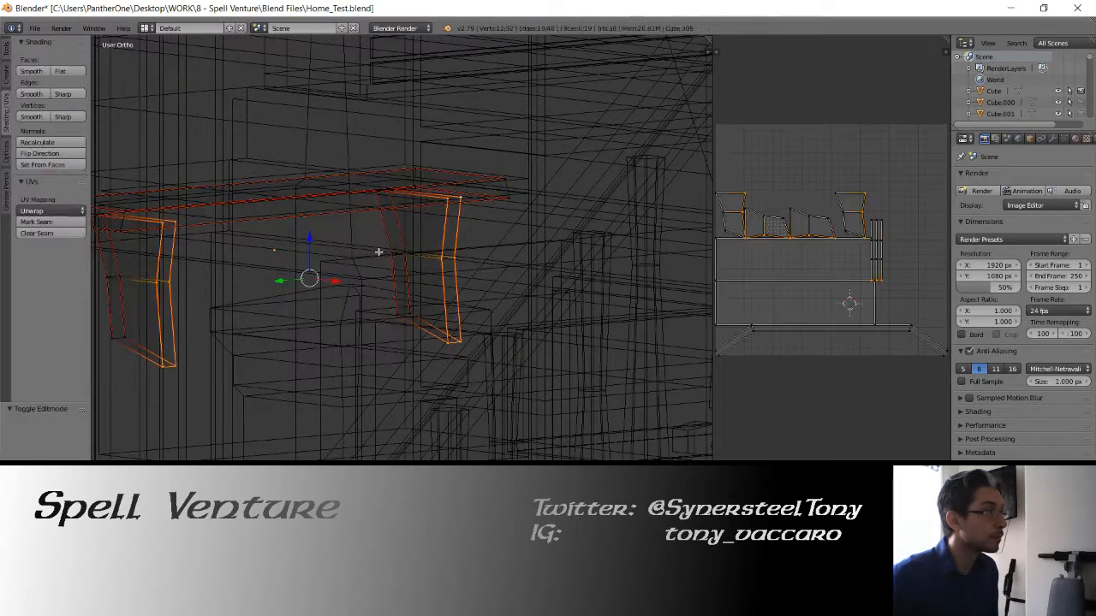
pyautogui.press('a')
pyautogui.press('a')
pyautogui.press('Tab')
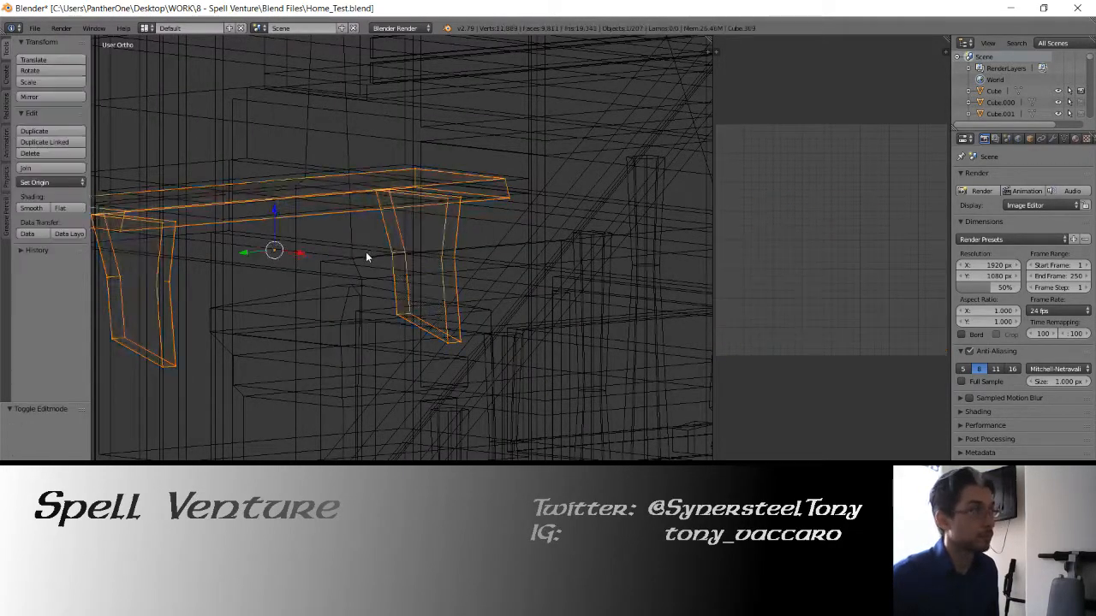
# Save the scene over the existing Home_Test.blend file and switch to the Unity project
pyautogui.scroll(-5, 366, 252)
pyautogui.hotkey('ctrl', 's')
pyautogui.click(361, 291)
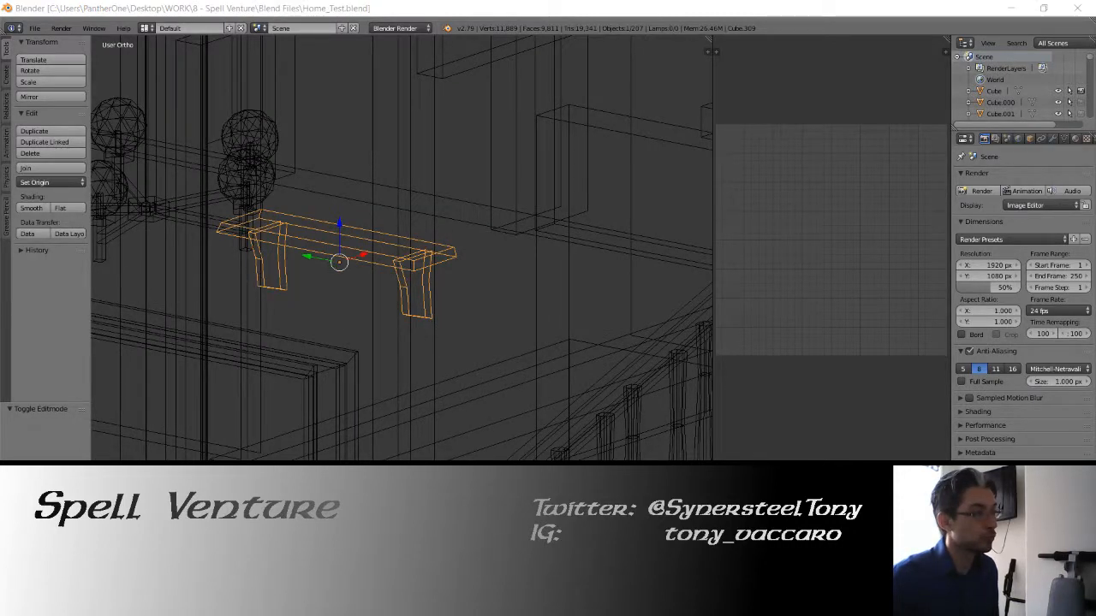
pyautogui.click(1010, 7)
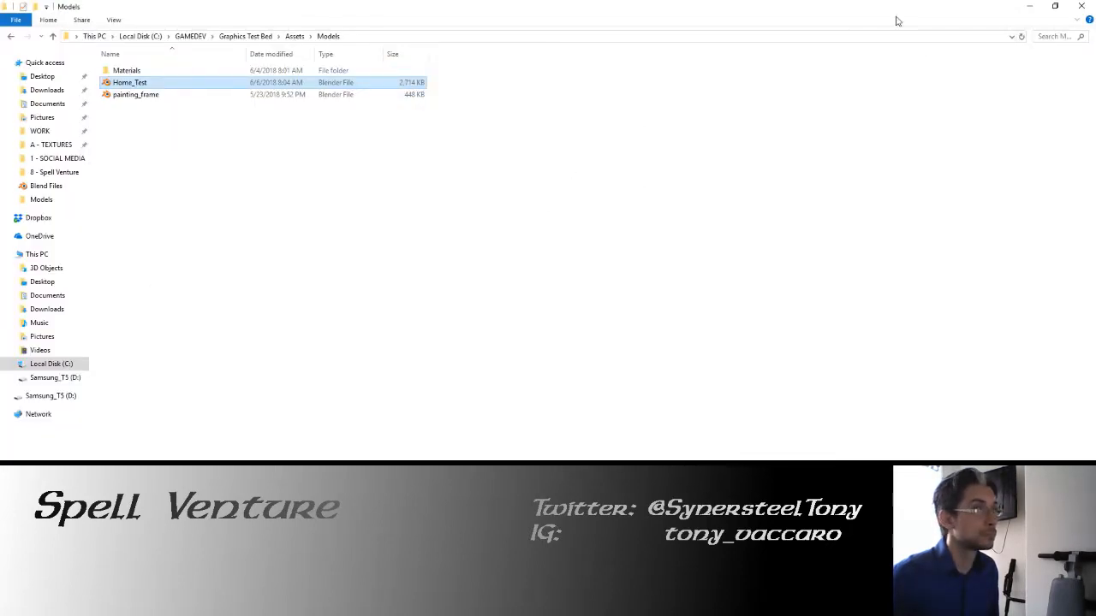
pyautogui.click(1029, 6)
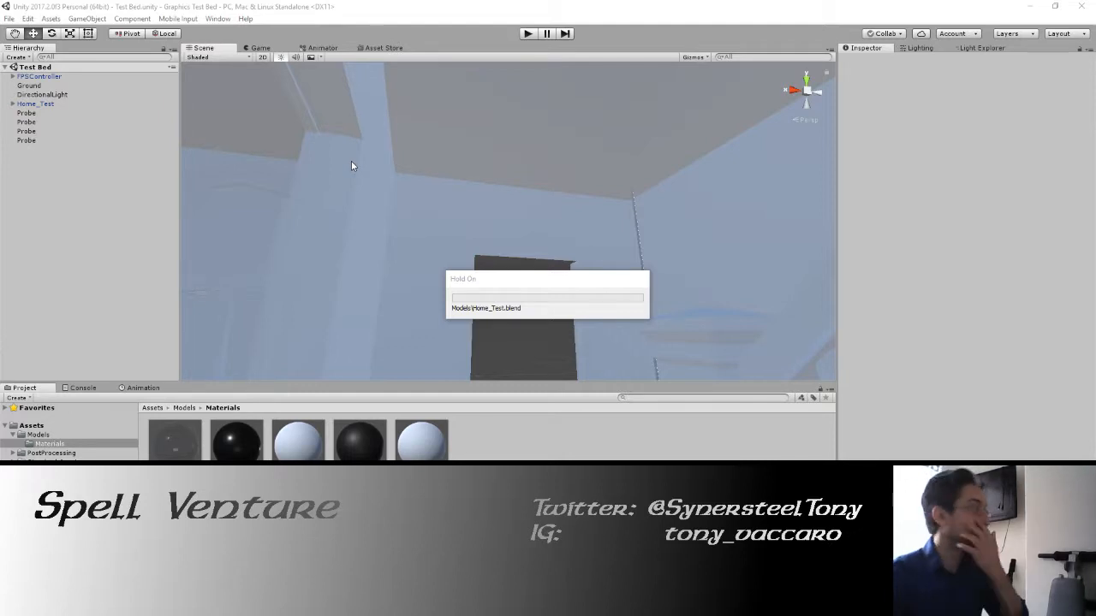
# Reapply the Static flag to the Home_Test object by turning it off and on again
pyautogui.moveTo(445, 139); pyautogui.dragTo(652, 164, button='right')
pyautogui.click(582, 202)
pyautogui.moveTo(460, 162); pyautogui.dragTo(492, 188, button='right')
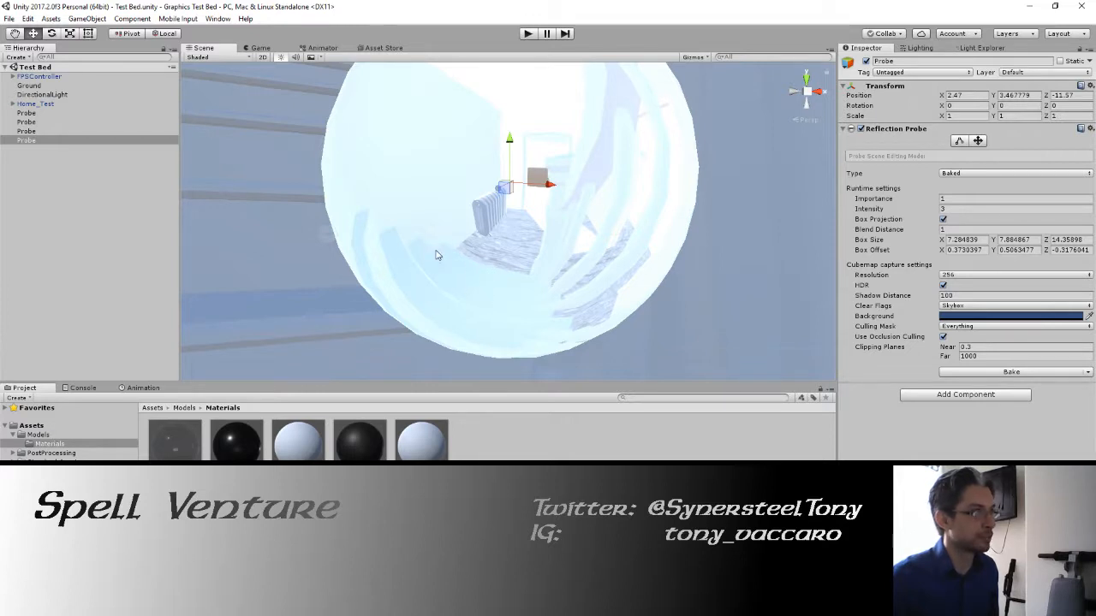
pyautogui.moveTo(436, 255); pyautogui.dragTo(59, 96, button='right')
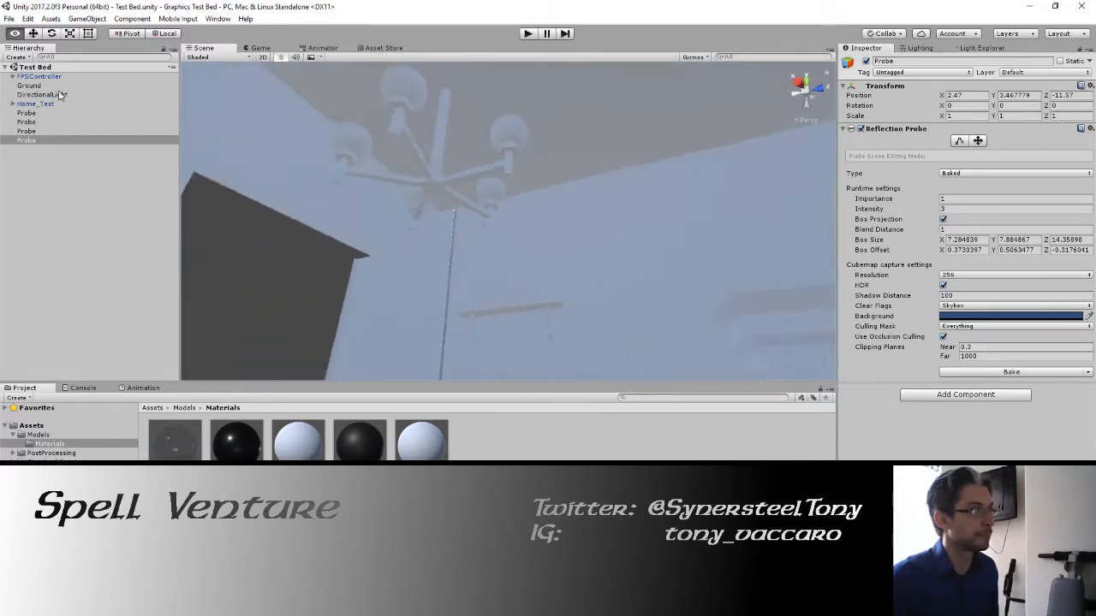
pyautogui.click(36, 104)
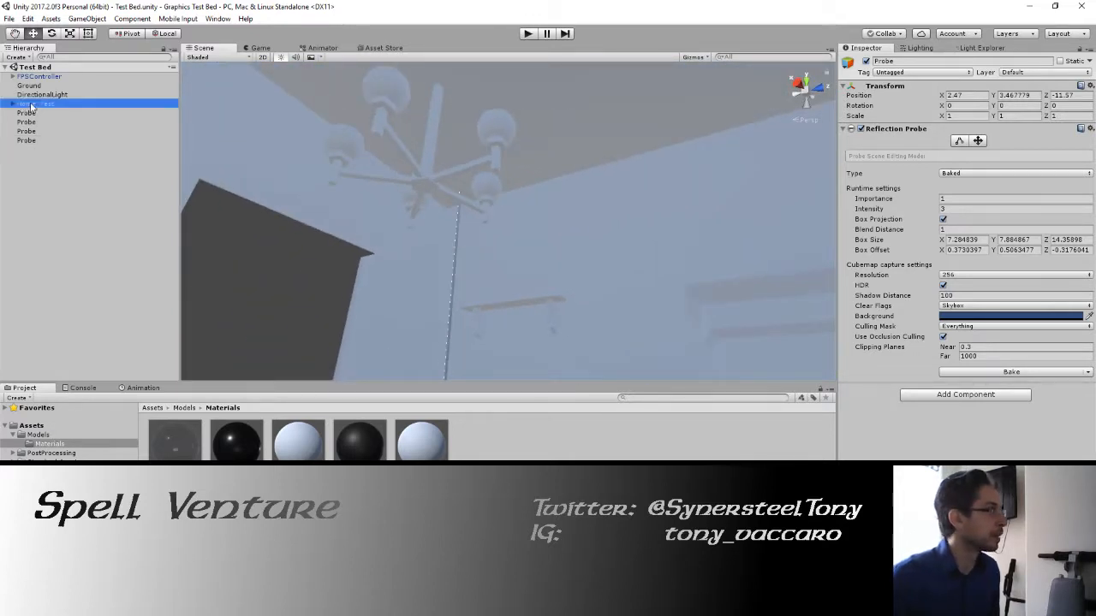
pyautogui.click(1060, 61)
pyautogui.click(567, 325)
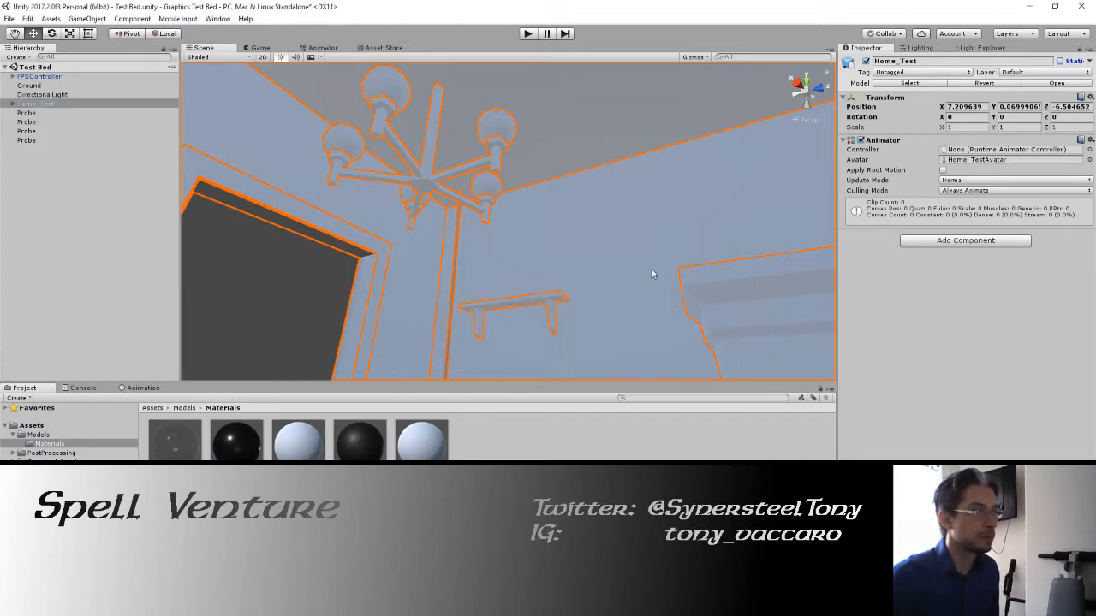
pyautogui.click(1059, 61)
pyautogui.click(492, 330)
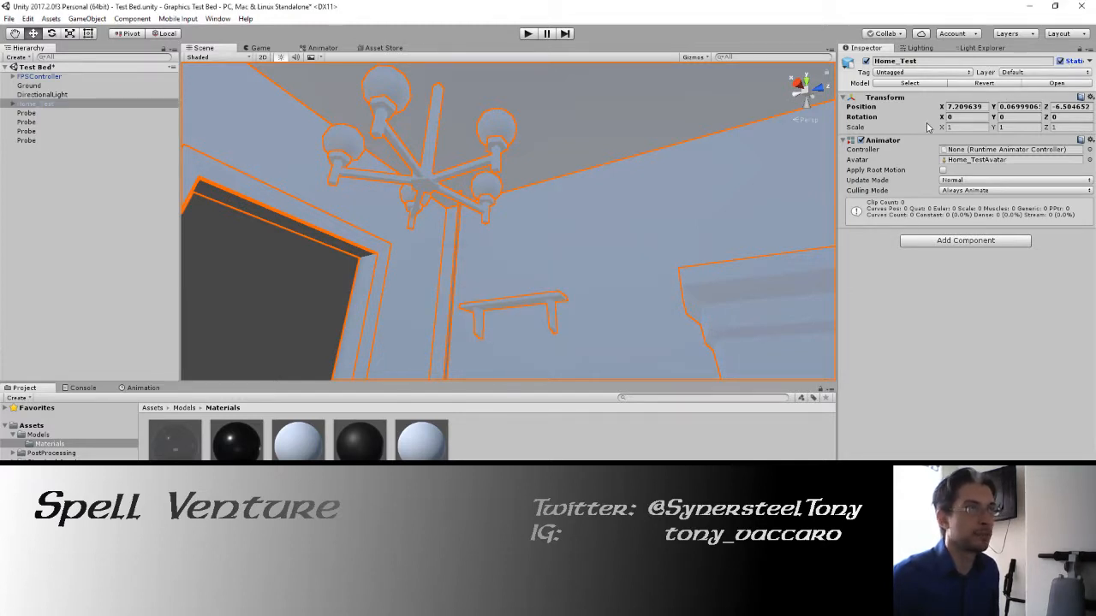
# Select all four Probe objects and bake all reflection probes
pyautogui.click(23, 115)
pyautogui.keyDown('shift'); pyautogui.click(30, 141); pyautogui.keyUp('shift')
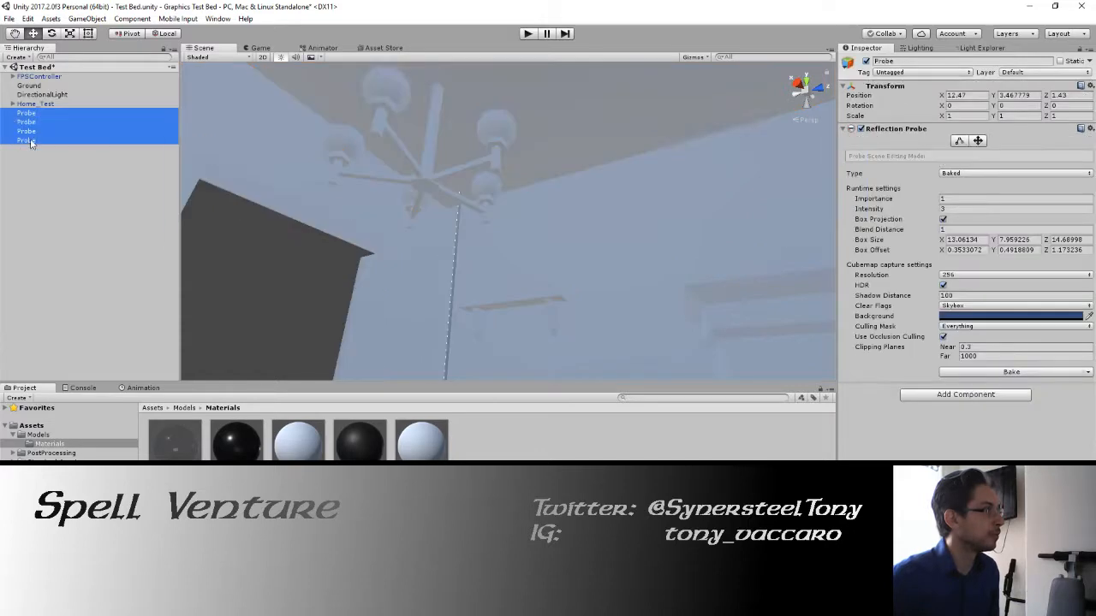
pyautogui.click(1088, 338)
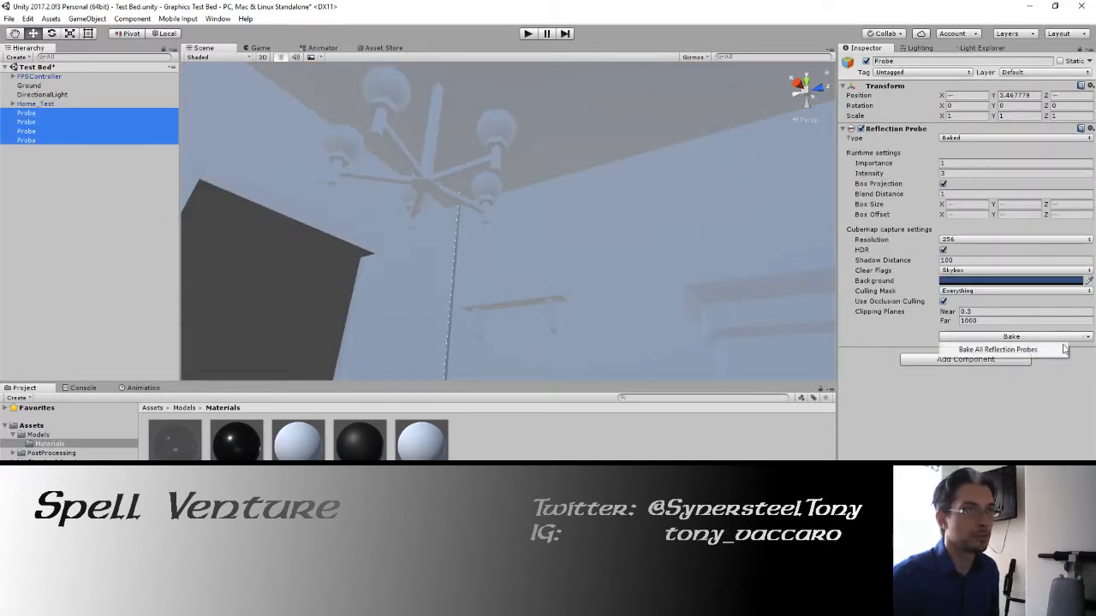
pyautogui.click(1006, 352)
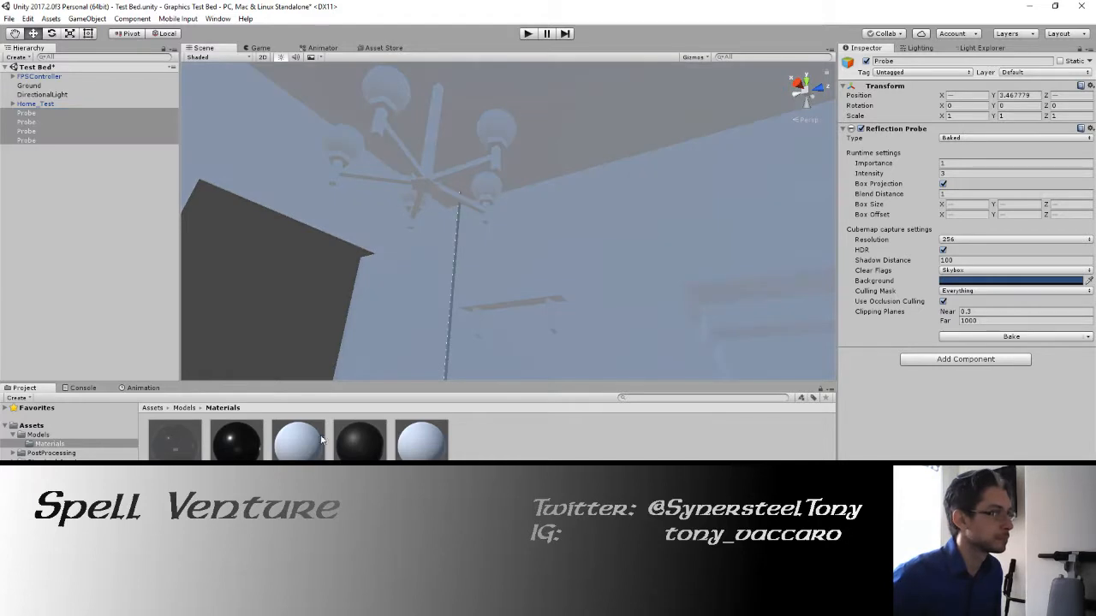
# Assign the matte black material to the chandelier's frame and the transparent glass material to its globes
pyautogui.moveTo(364, 460); pyautogui.dragTo(430, 189)
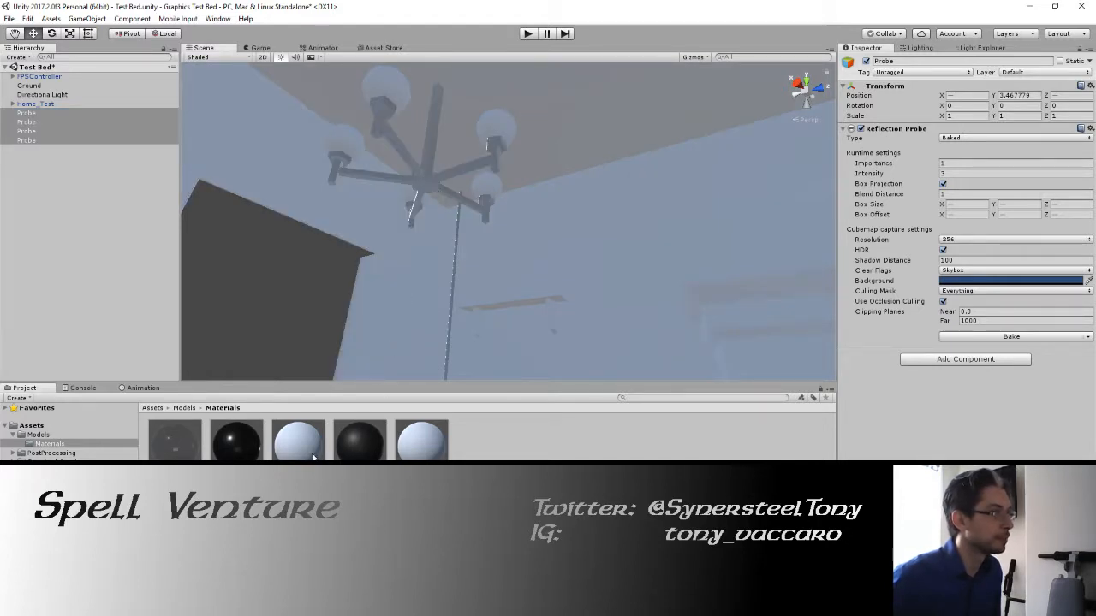
pyautogui.moveTo(175, 445); pyautogui.dragTo(352, 86)
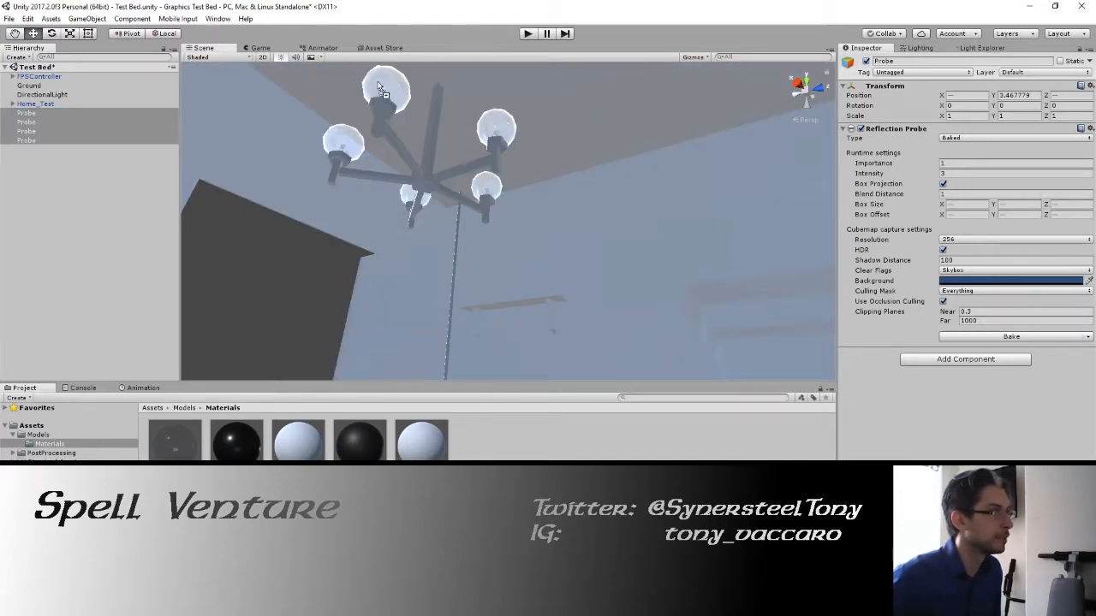
pyautogui.moveTo(377, 86); pyautogui.dragTo(175, 173, button='right')
pyautogui.press('w')
pyautogui.press('s')
pyautogui.click(35, 114)
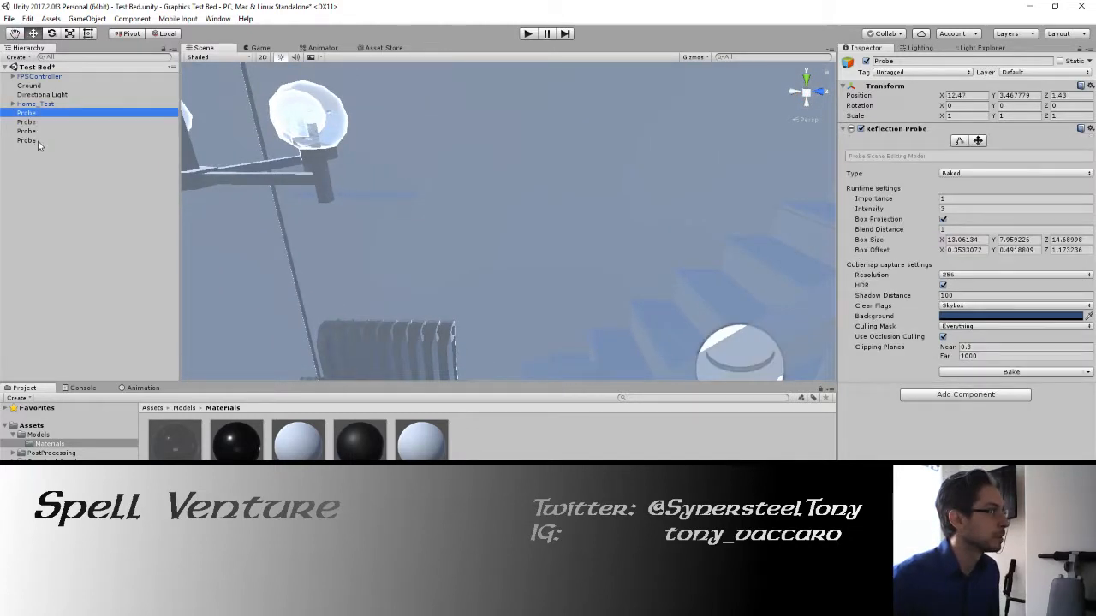
pyautogui.keyDown('shift'); pyautogui.click(40, 140); pyautogui.keyUp('shift')
pyautogui.moveTo(695, 220); pyautogui.dragTo(692, 259, button='right')
pyautogui.press('f')
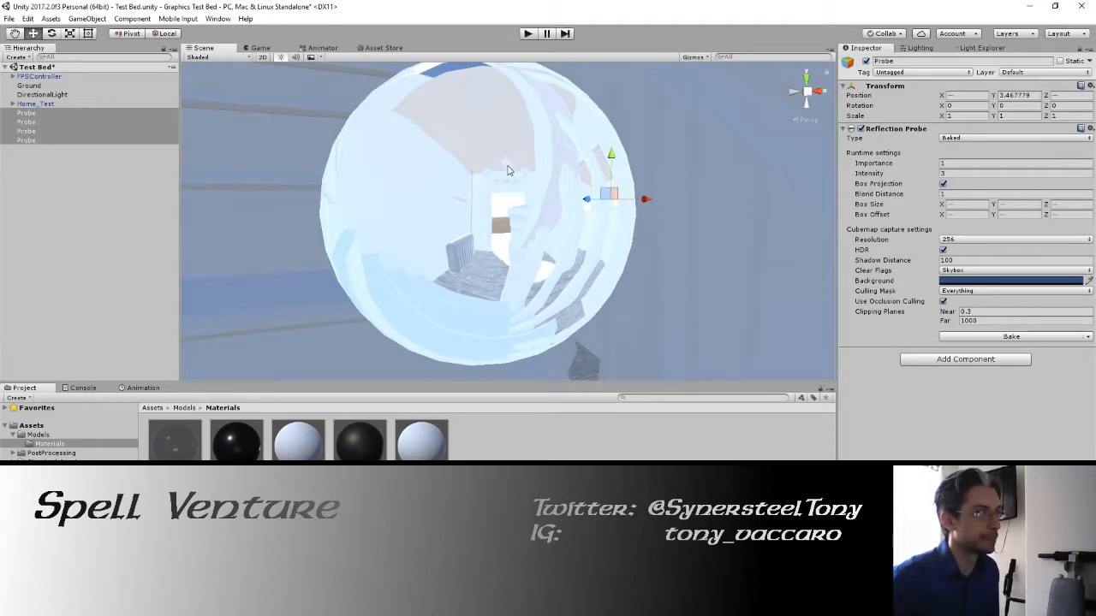
pyautogui.click(1085, 339)
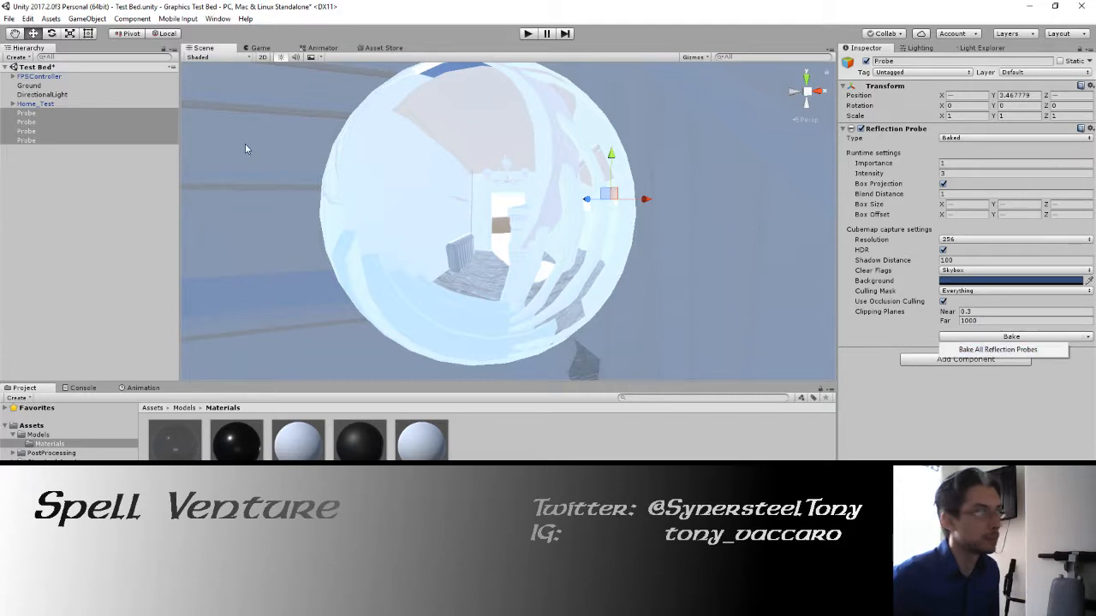
pyautogui.click(44, 126)
# Bake only the last Probe in the hierarchy, positioned at X 2.47 and Z -11.57
pyautogui.click(44, 123)
pyautogui.click(45, 141)
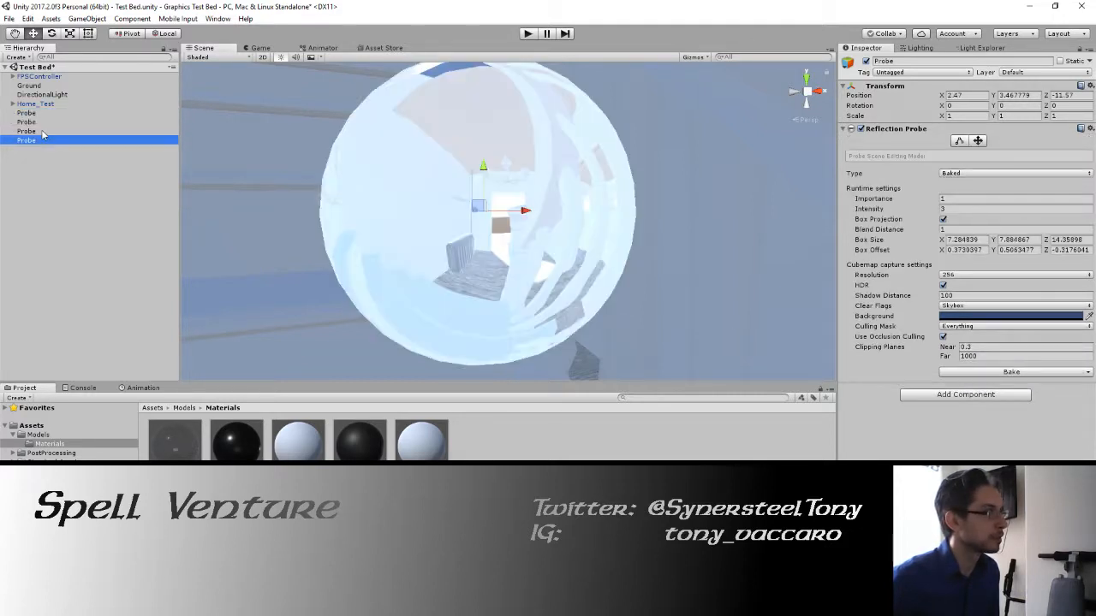
pyautogui.click(1010, 371)
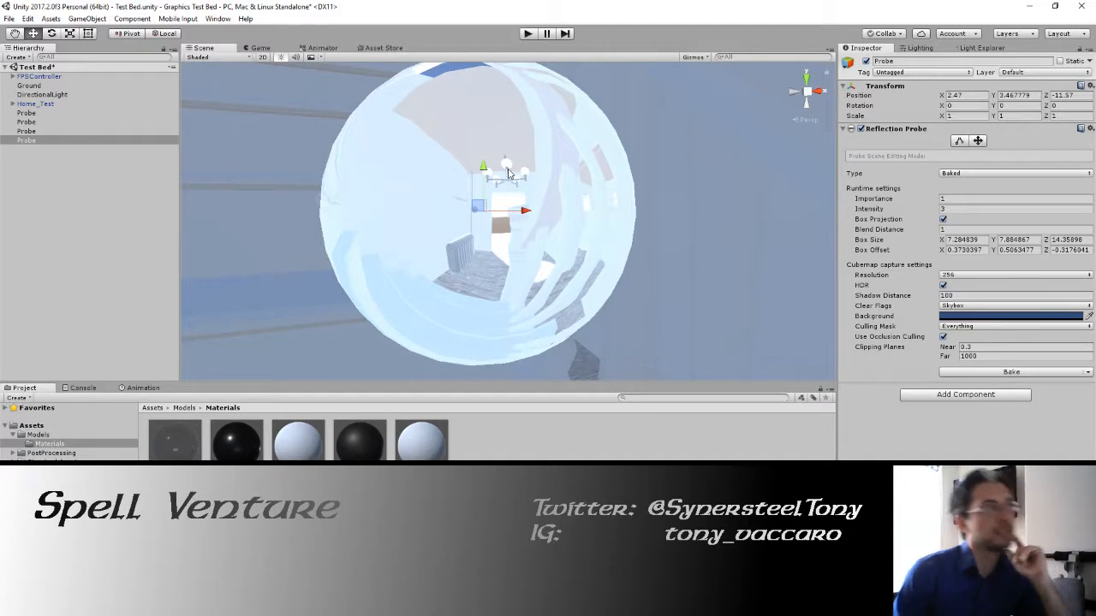
# Start play mode and walk through the house's kitchen and dining area, inspecting the table and pendant light
pyautogui.click(526, 36)
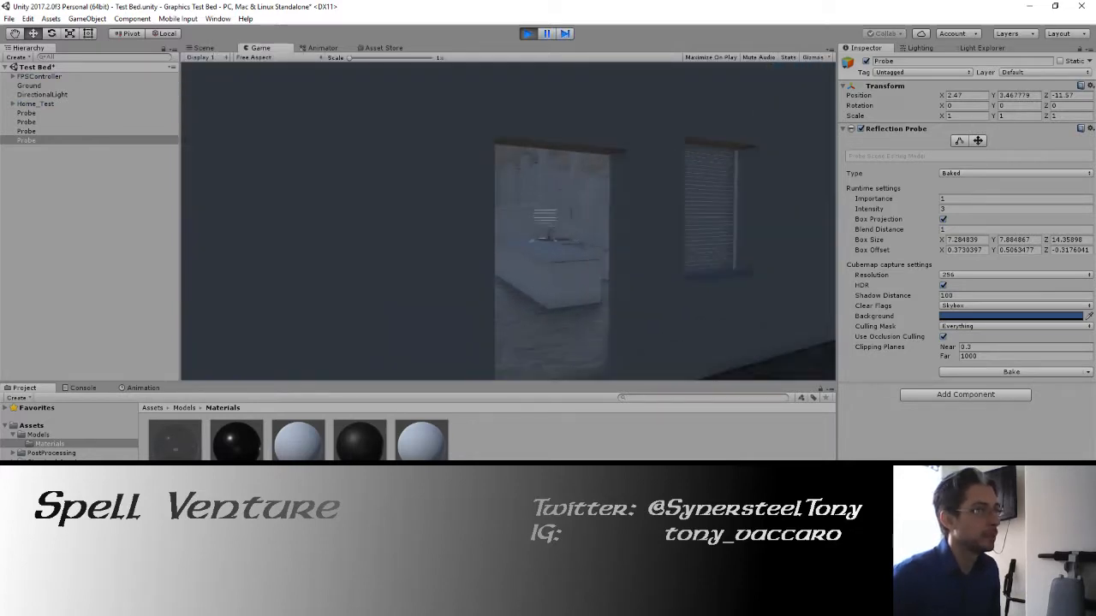
pyautogui.press('w')
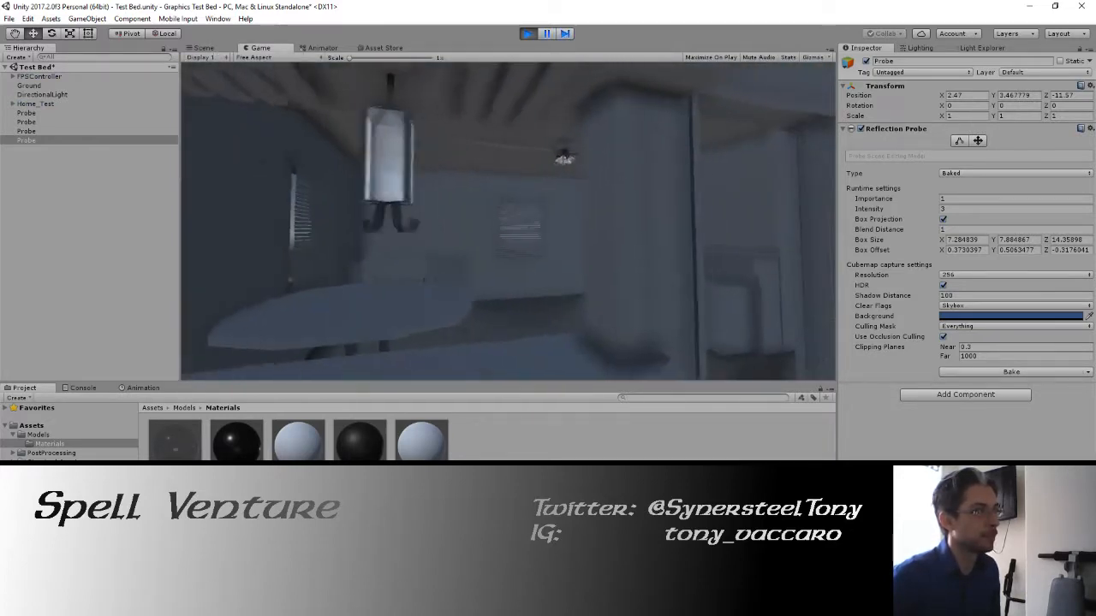
pyautogui.press('w')
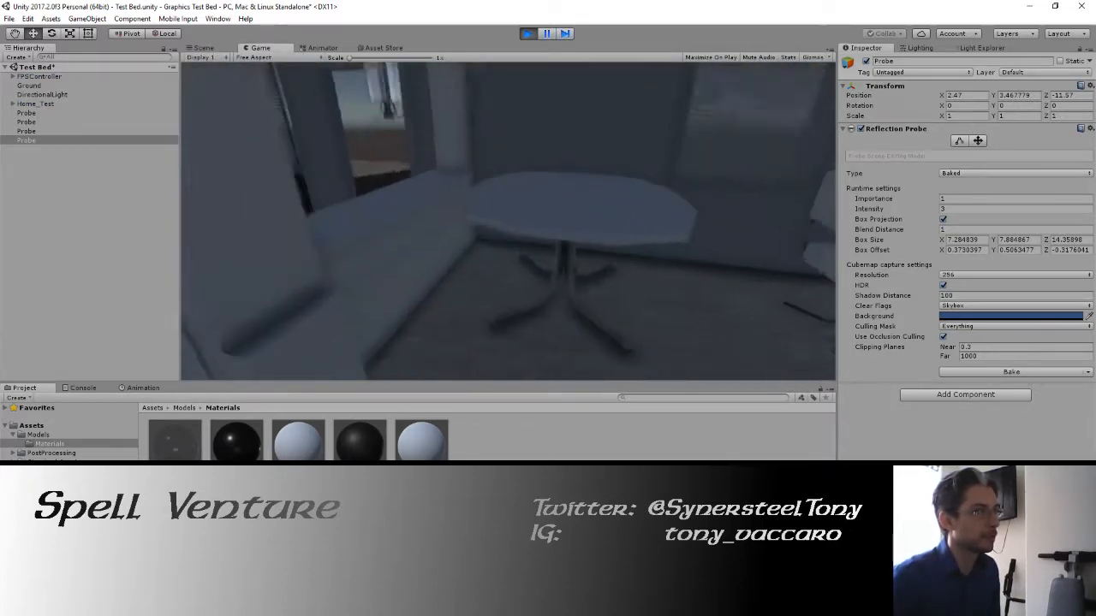
pyautogui.press('w')
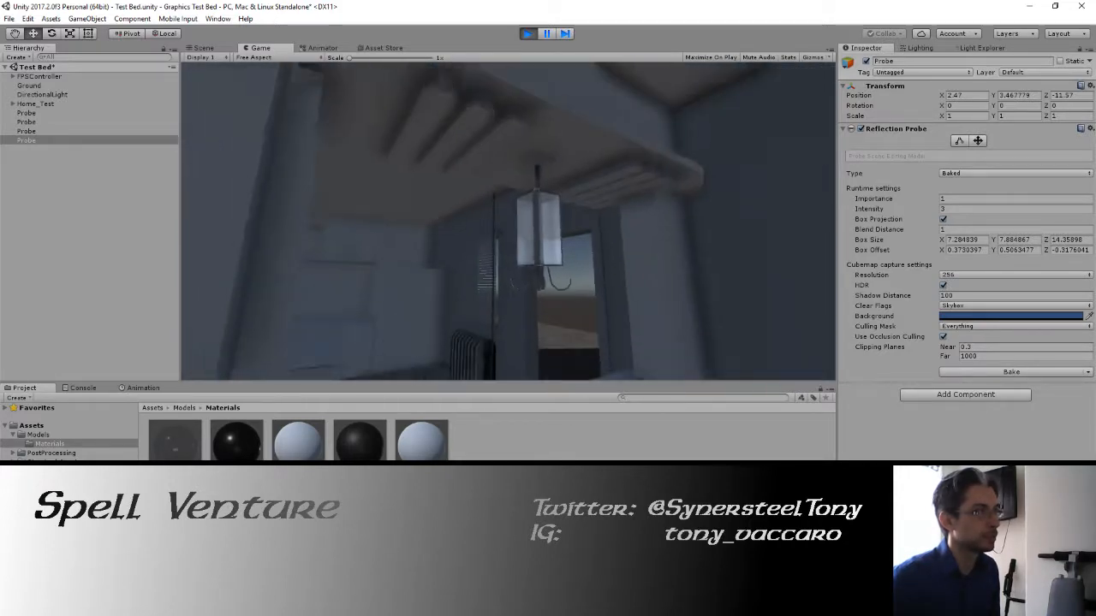
pyautogui.press('w')
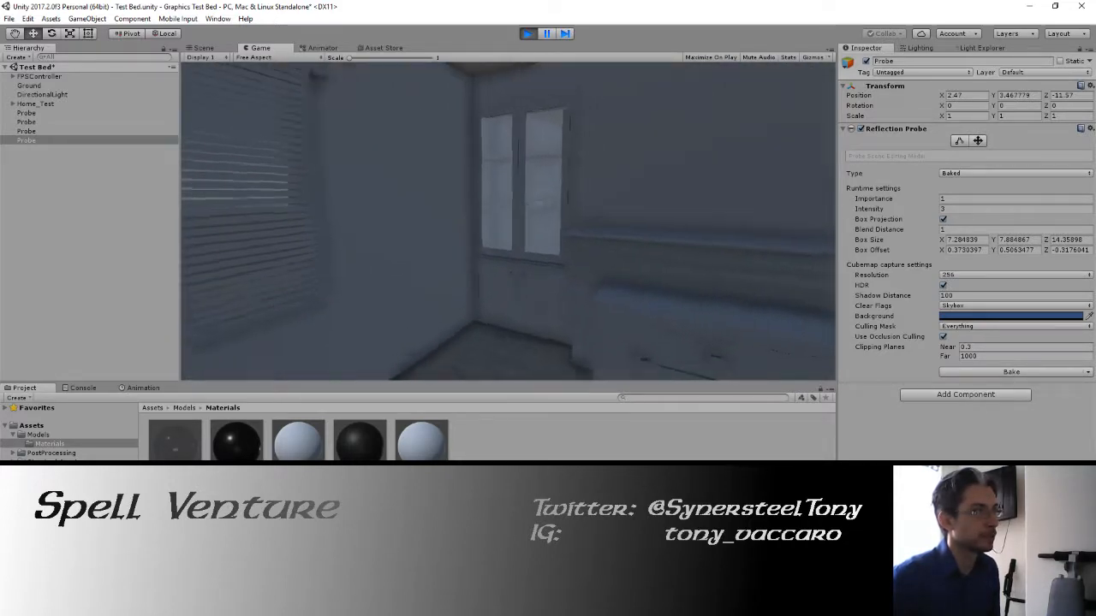
# Inspect the shading on the long drawer cabinet beside the room's windows from several distances
pyautogui.press('s')
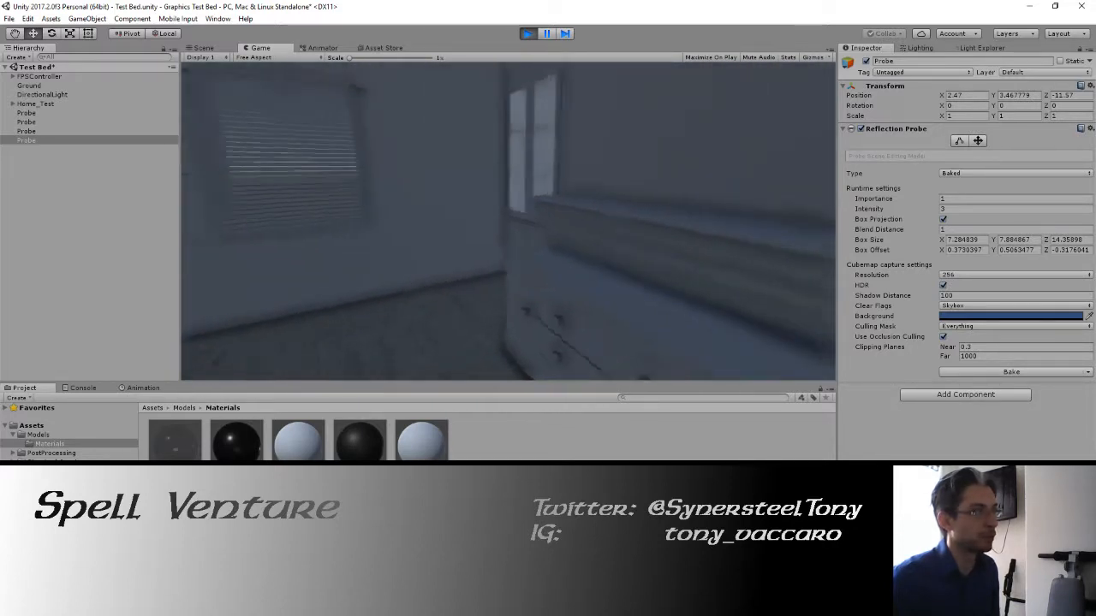
pyautogui.press('s')
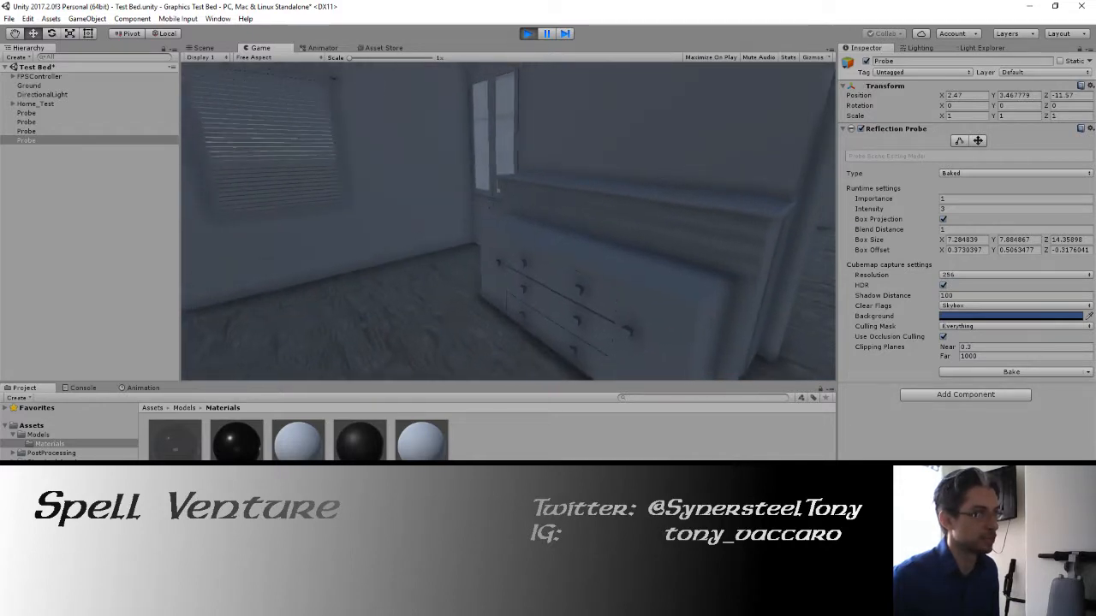
pyautogui.press('w')
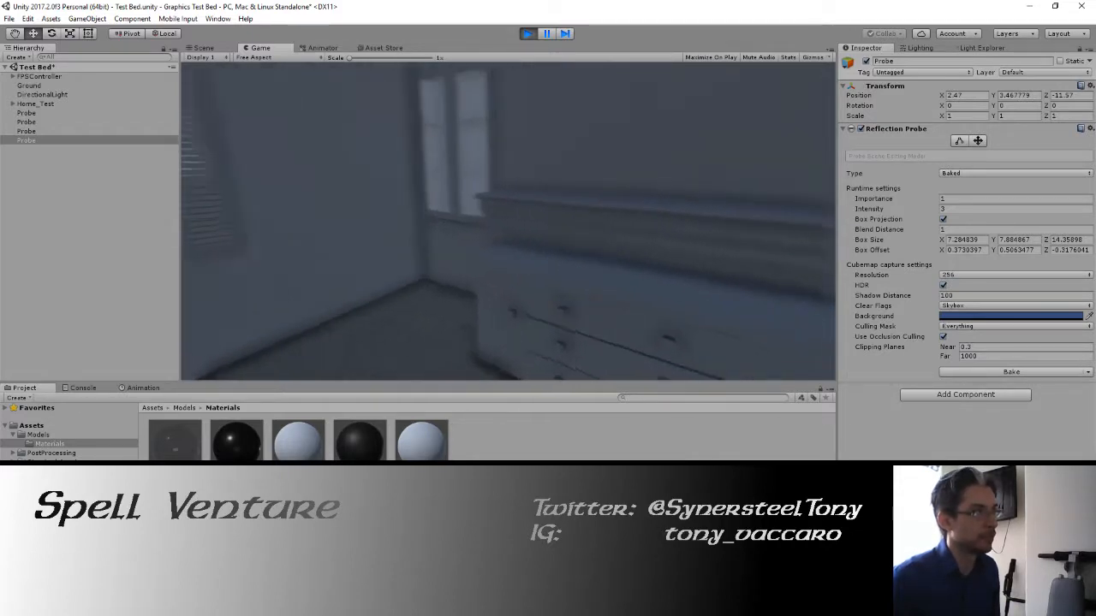
pyautogui.press('w')
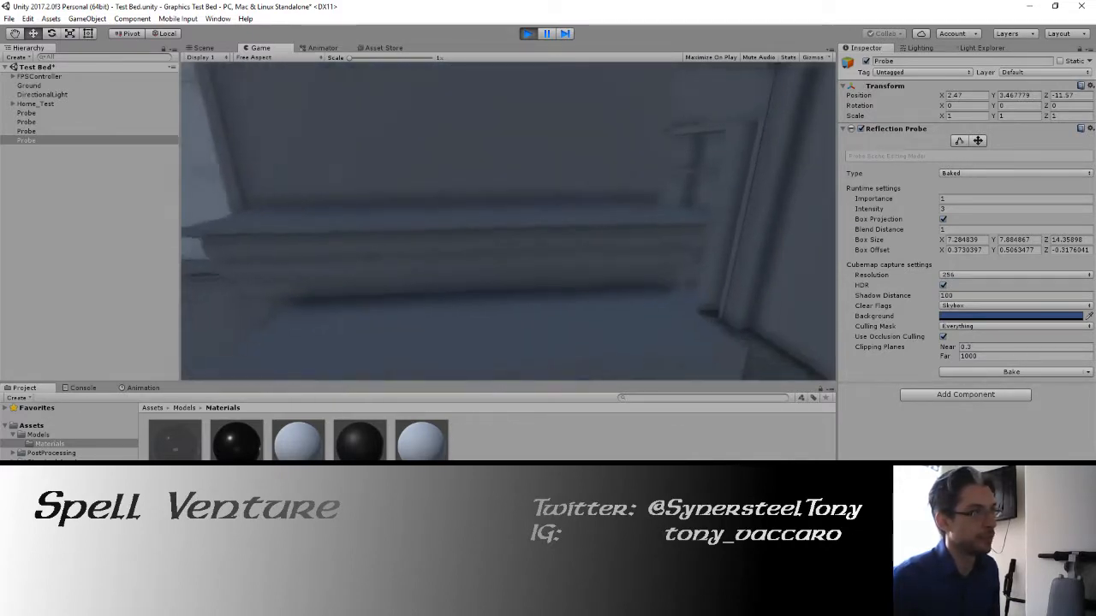
pyautogui.press('s')
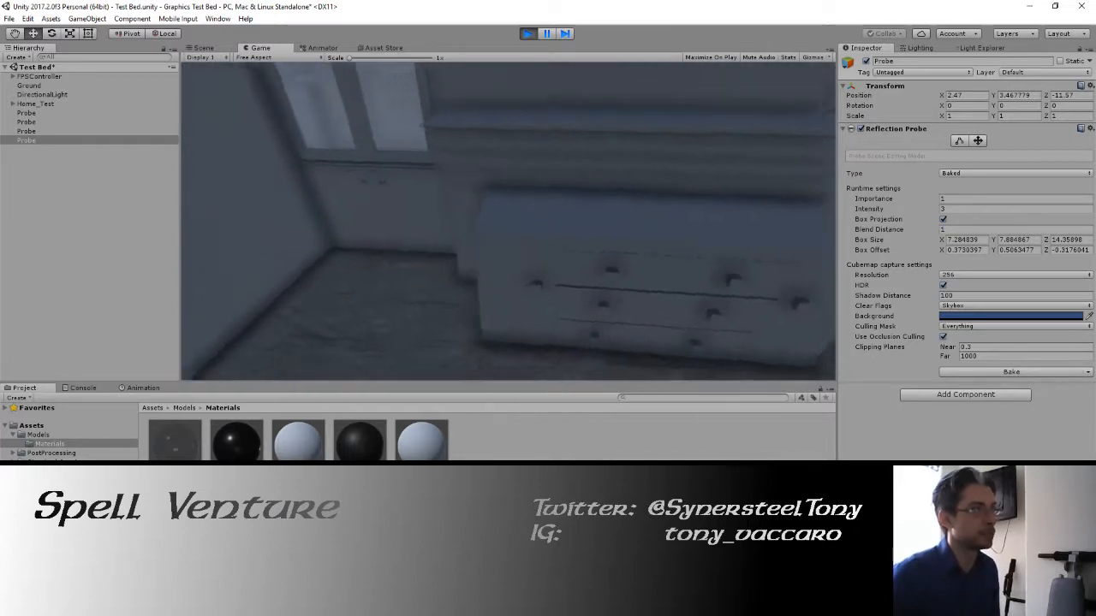
pyautogui.press('w')
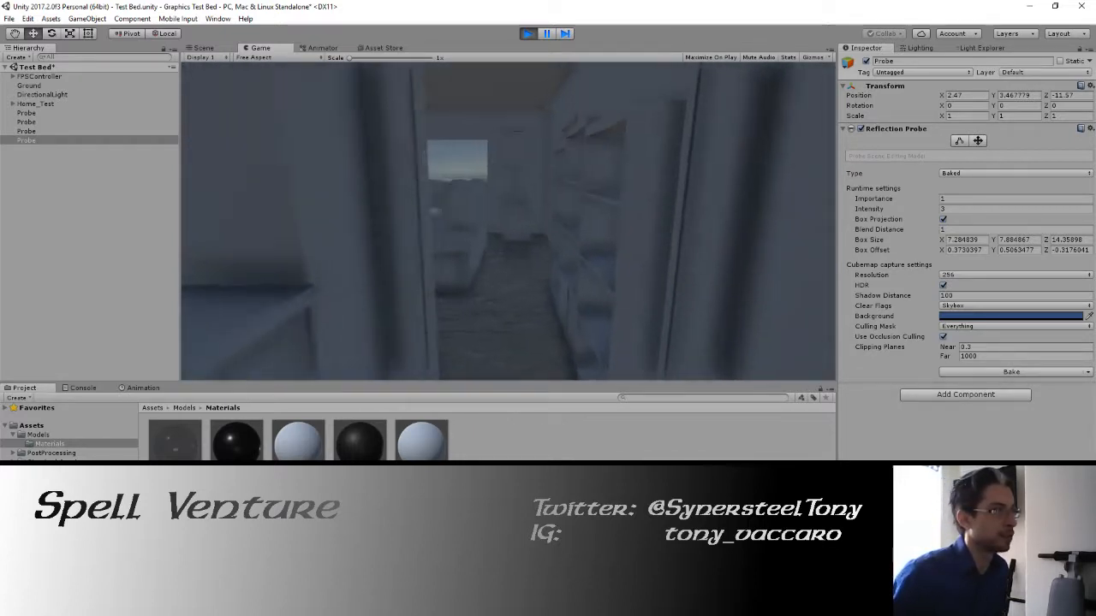
pyautogui.press('w')
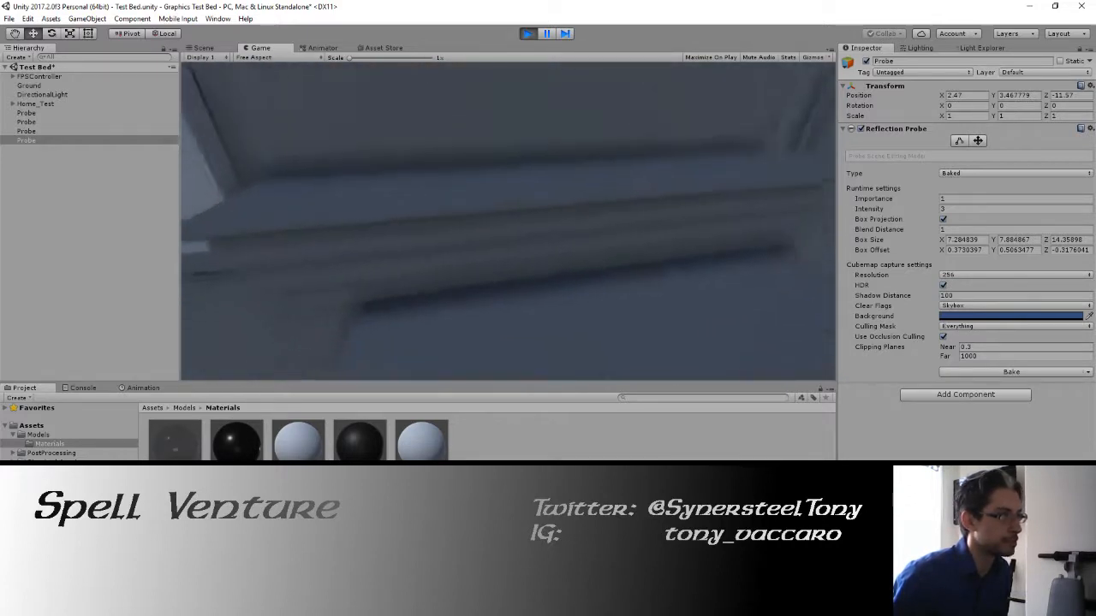
pyautogui.press('w')
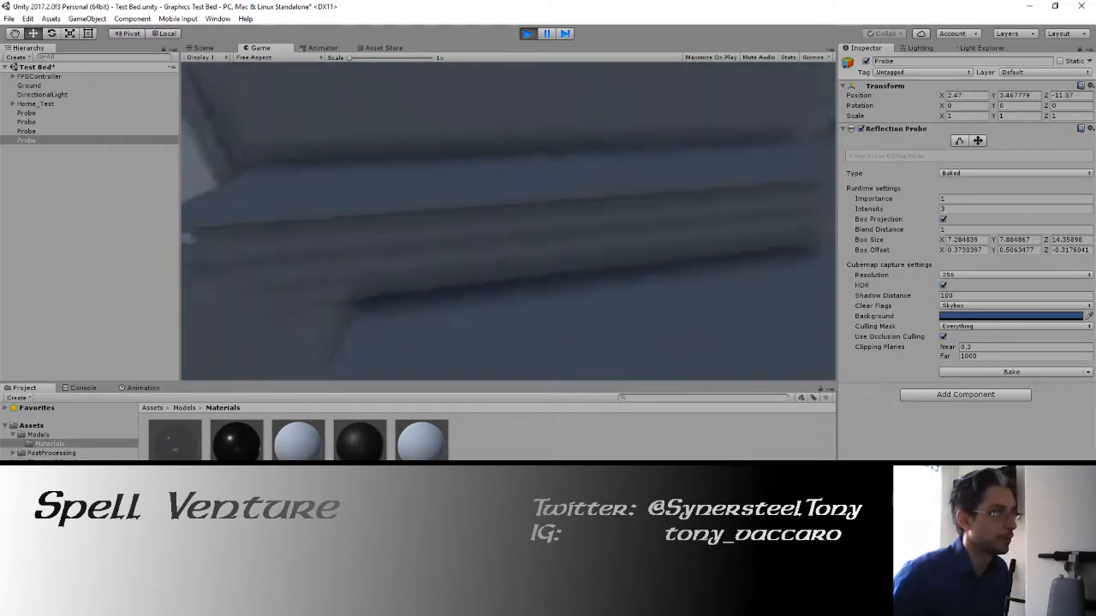
# Walk through the living room and examine the sofas, television unit, bookshelves and lamp
pyautogui.press('w')
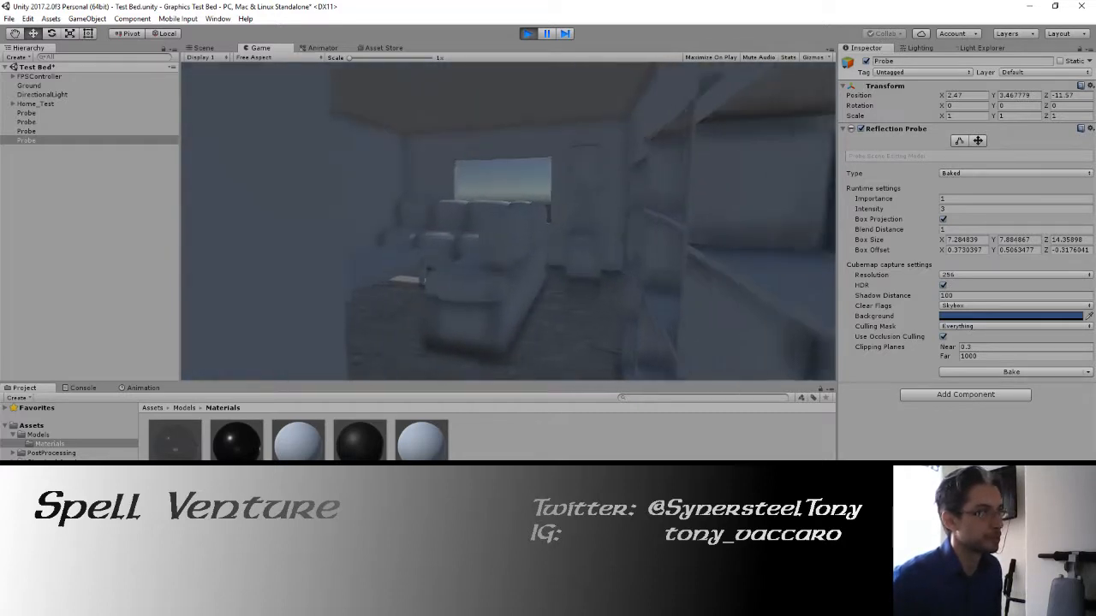
pyautogui.press('w')
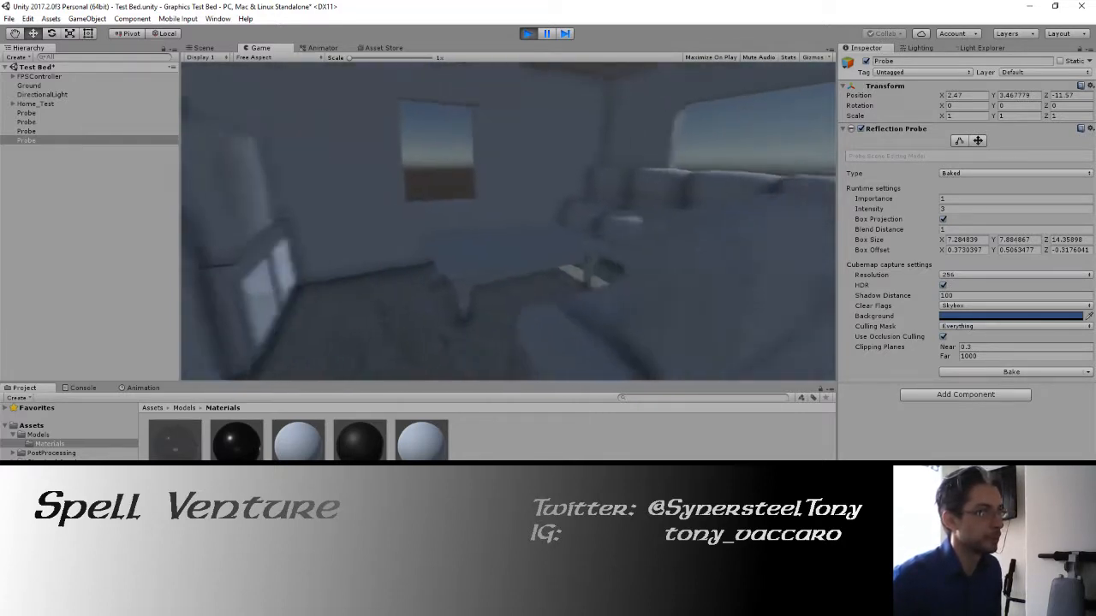
pyautogui.press('w')
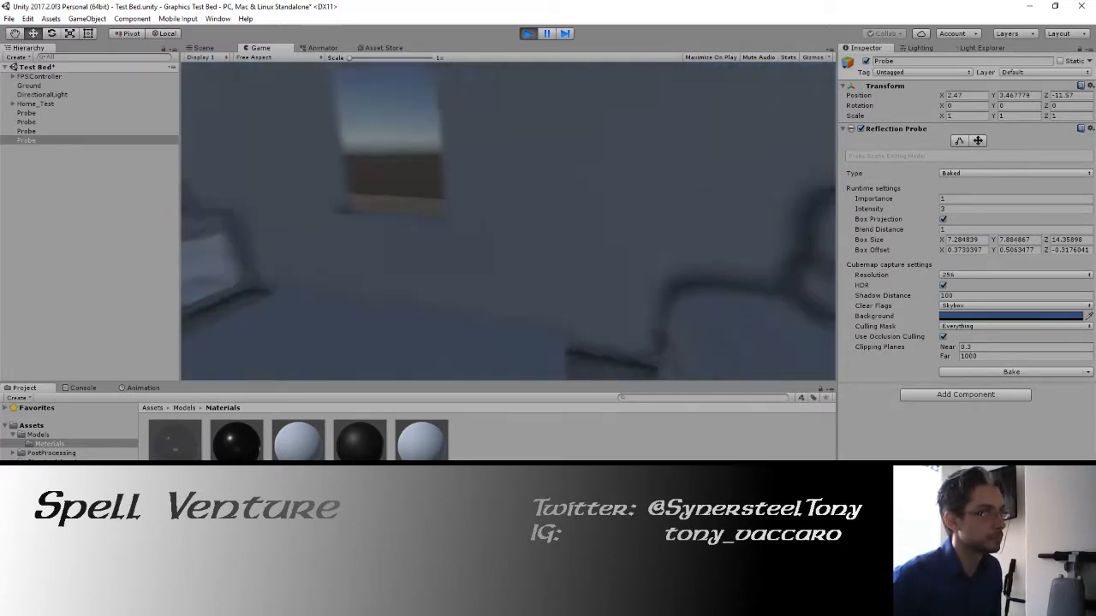
pyautogui.press('w')
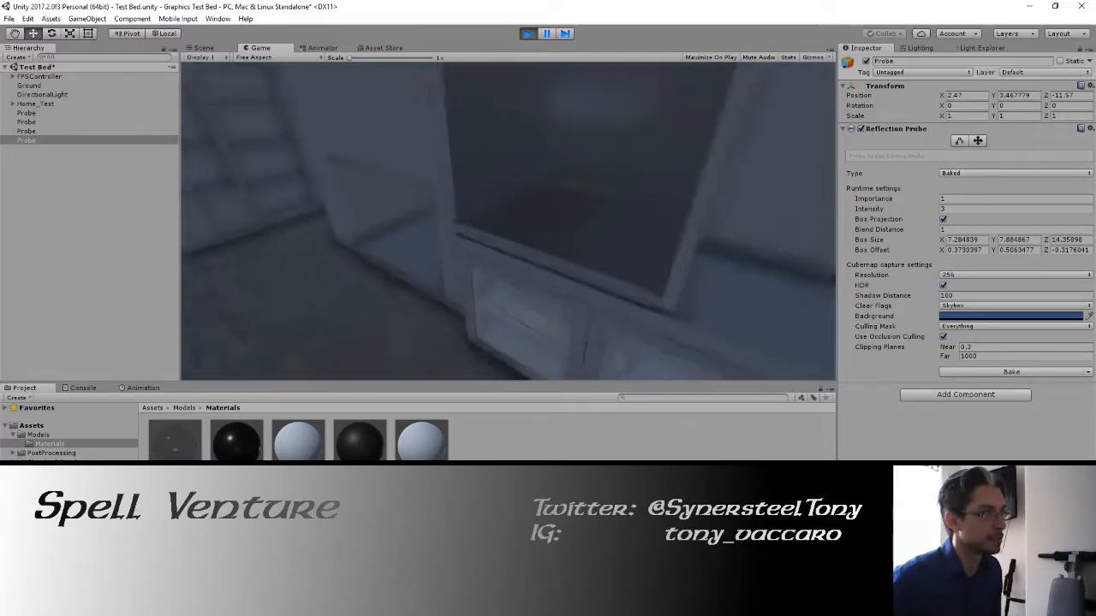
pyautogui.press('w')
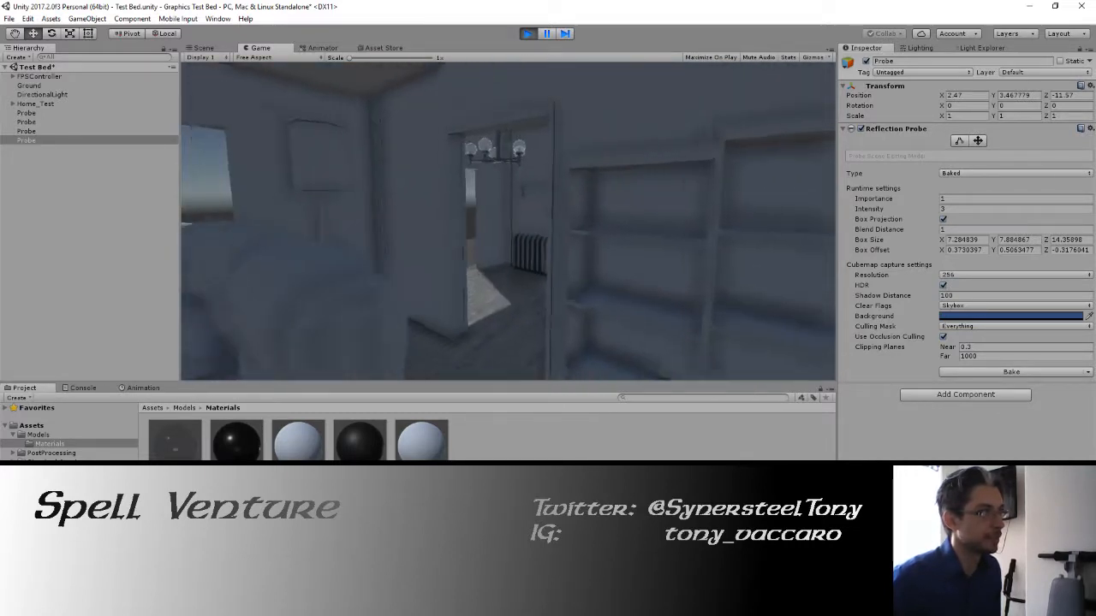
pyautogui.press('w')
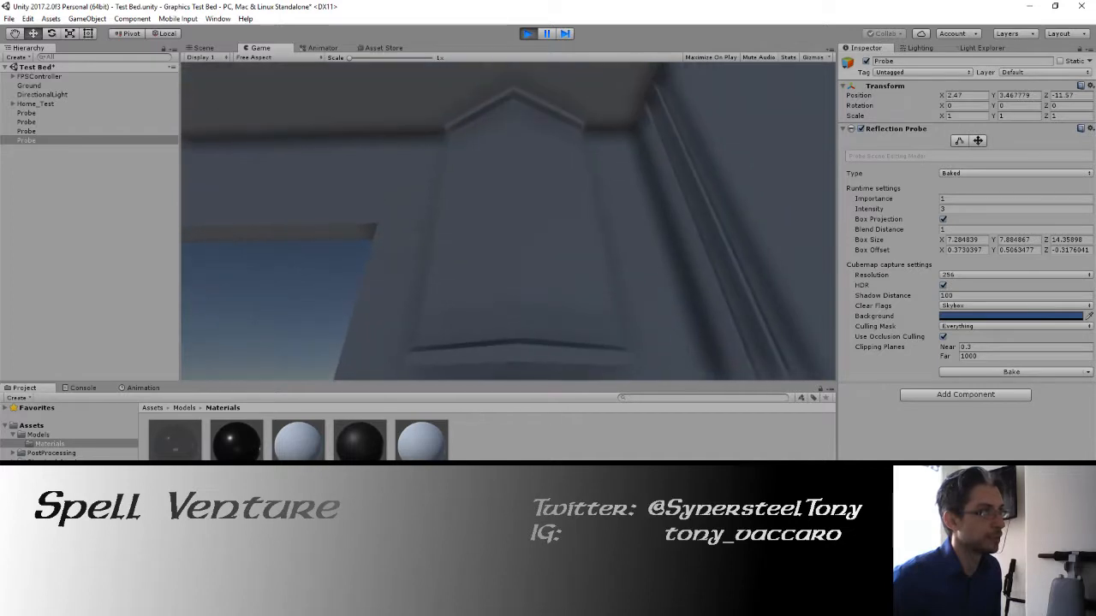
# View the bracketed wall shelf in the hallway and climb the staircase to the upper landing
pyautogui.press('w')
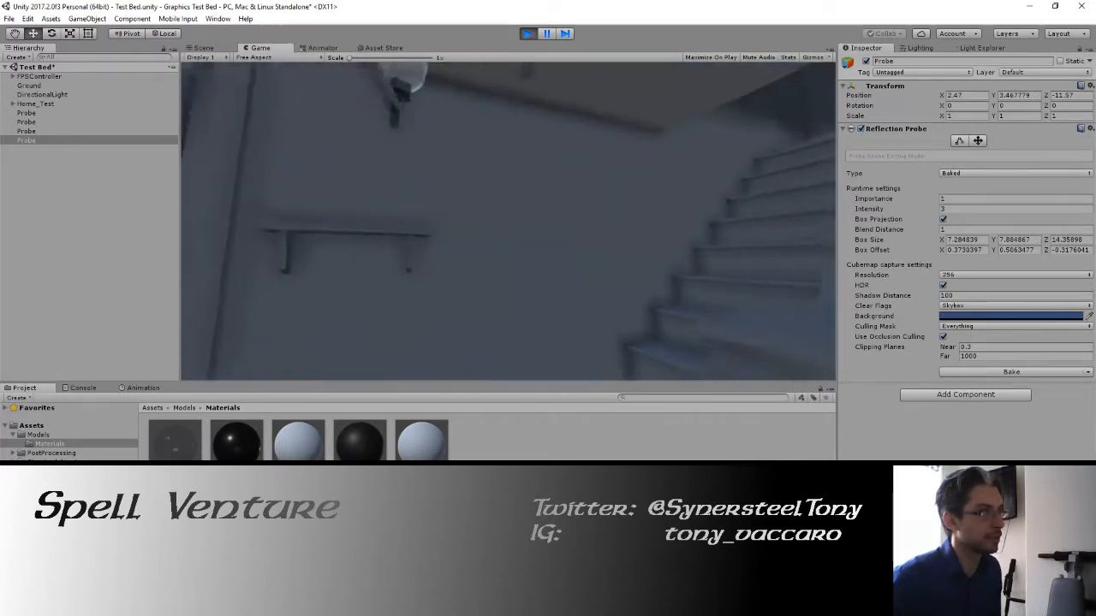
pyautogui.press('w')
pyautogui.press('w')
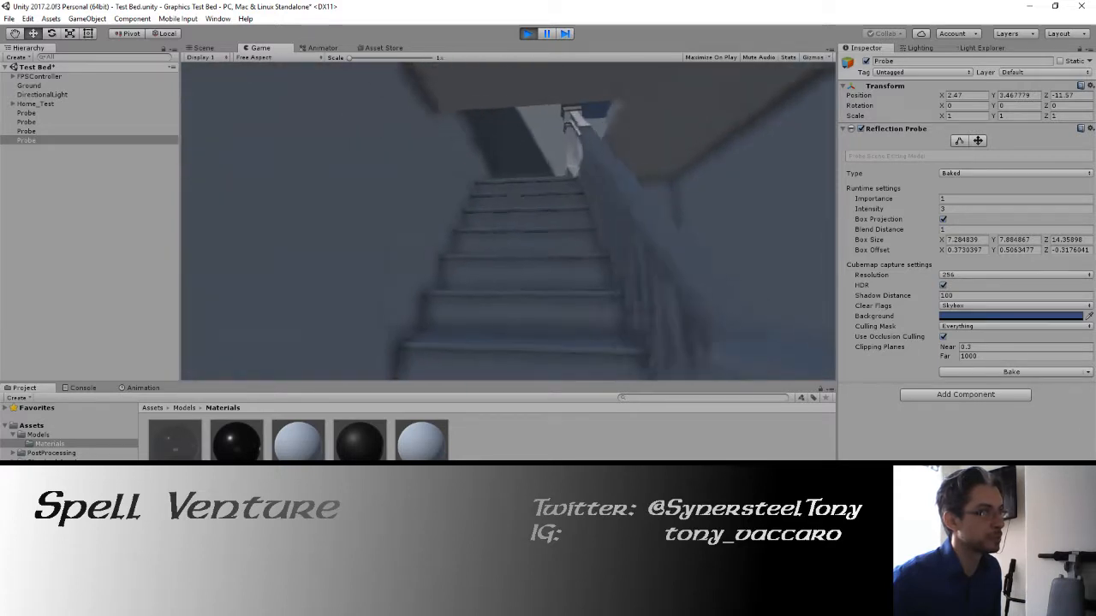
pyautogui.press('w')
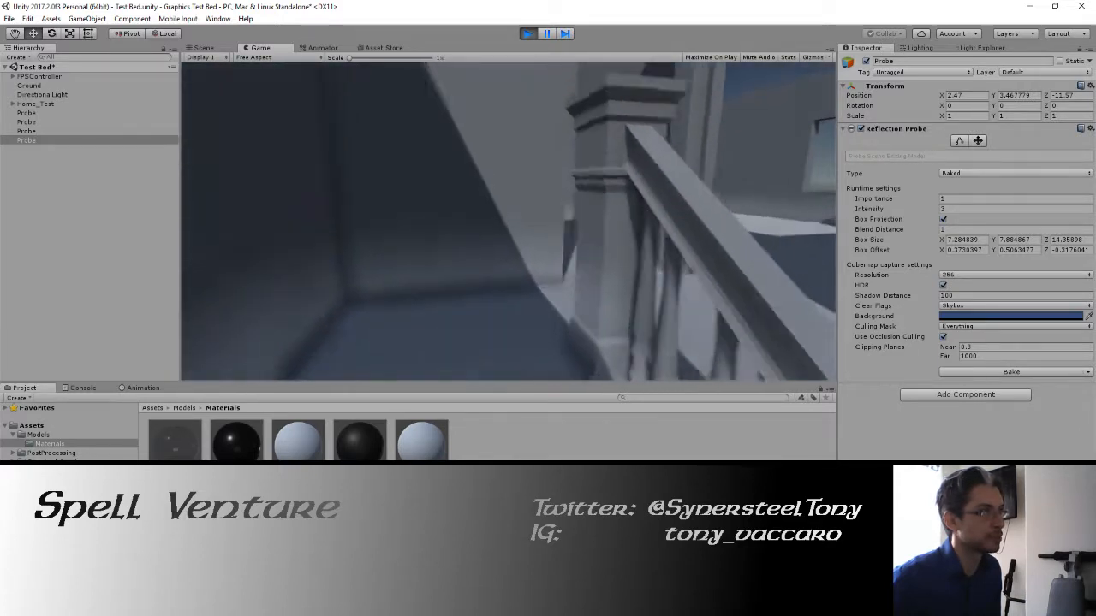
# Examine the upper floor's newel post, railing, doorways and wall shadows from around the landing
pyautogui.press('w')
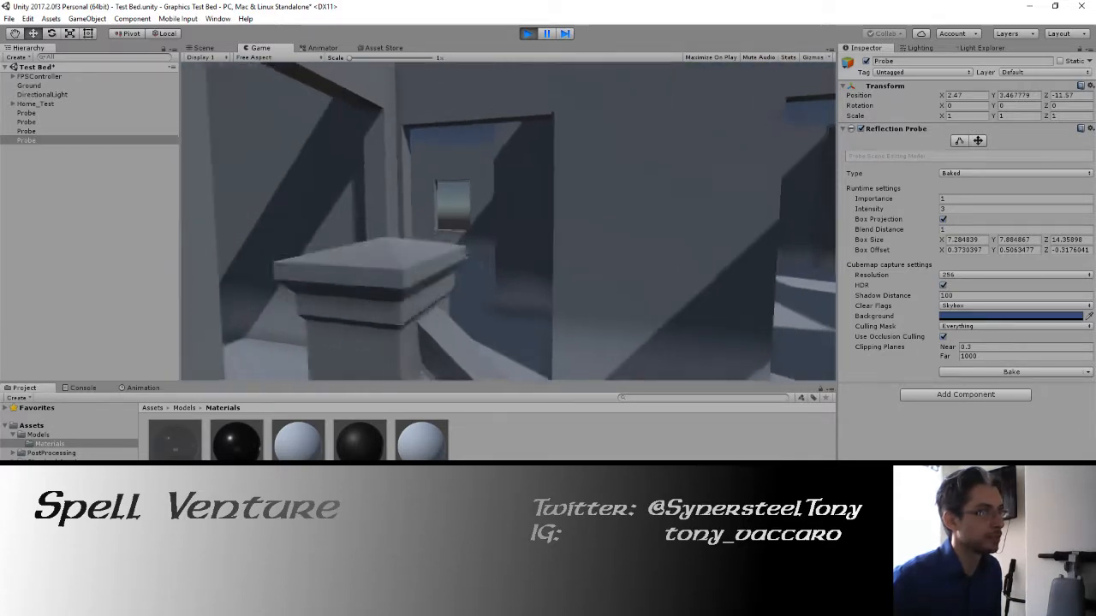
pyautogui.press('w')
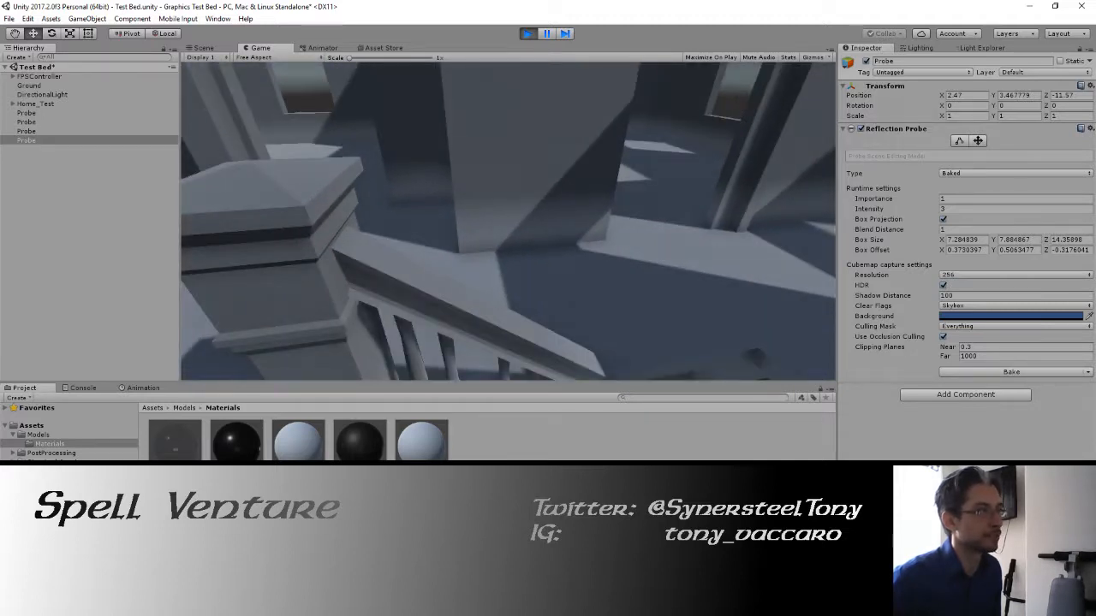
pyautogui.press('w')
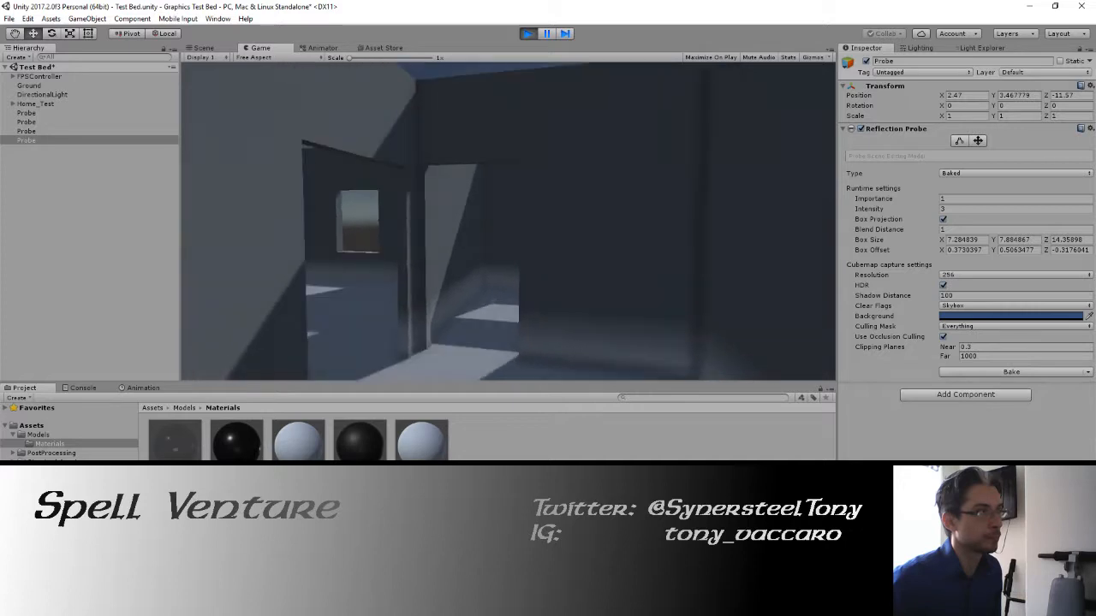
pyautogui.press('w')
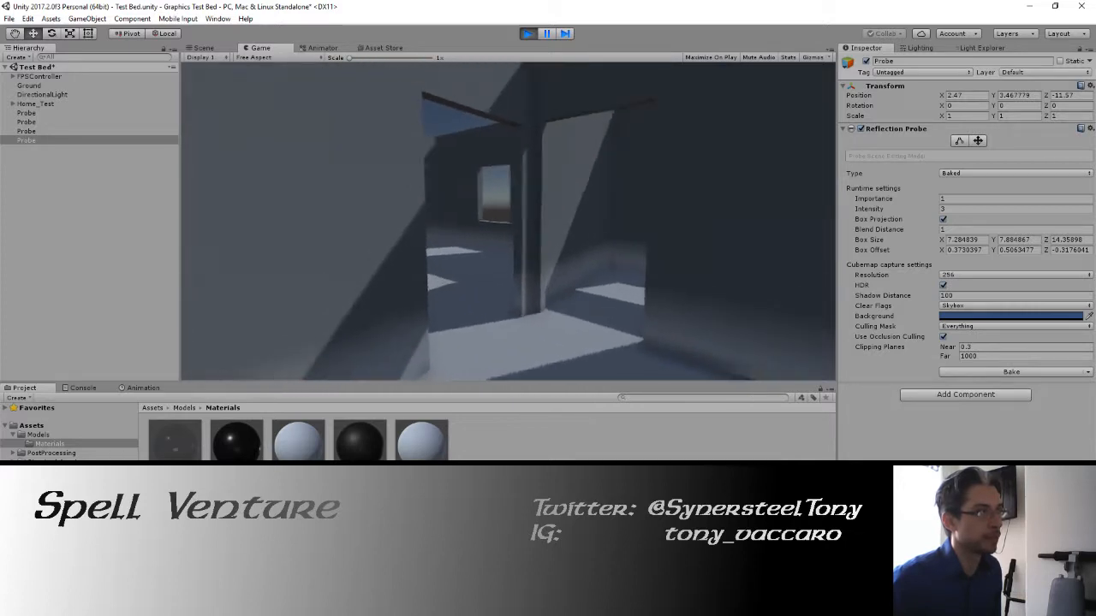
pyautogui.press('s')
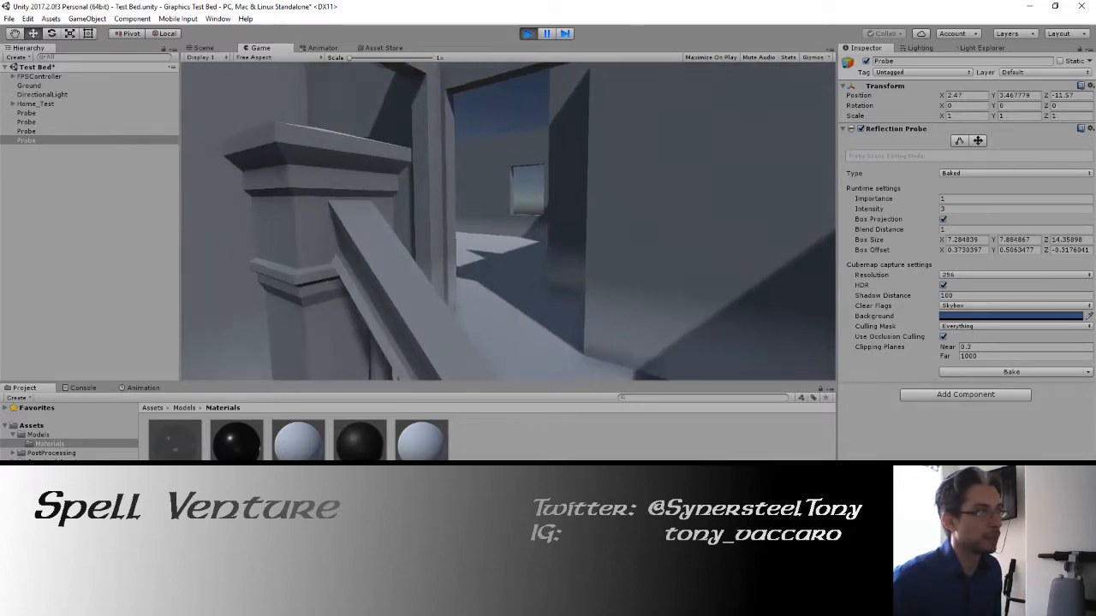
pyautogui.press('w')
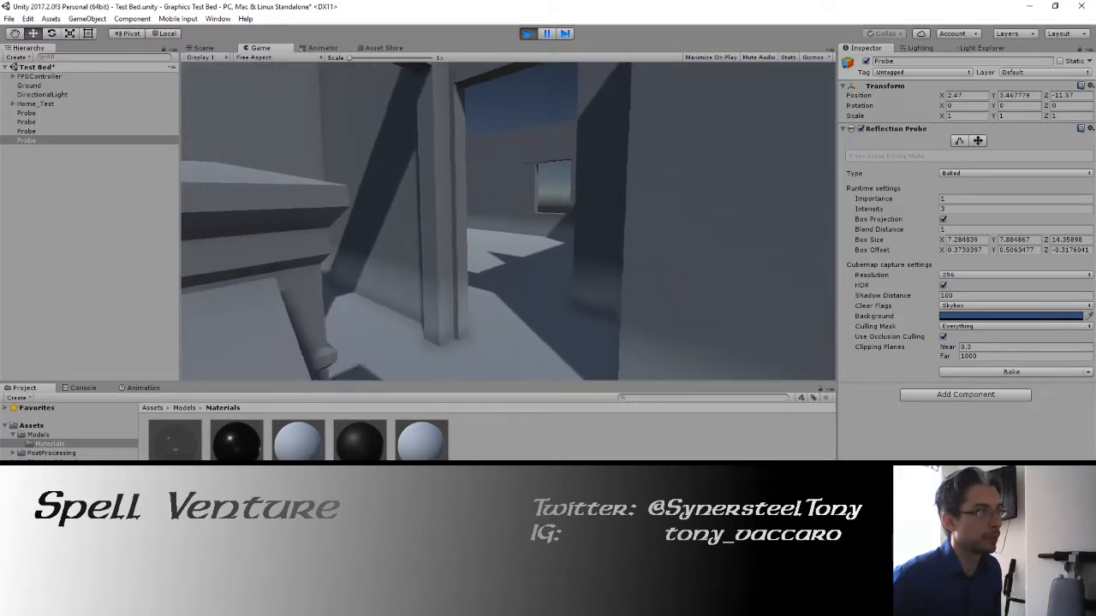
pyautogui.press('w')
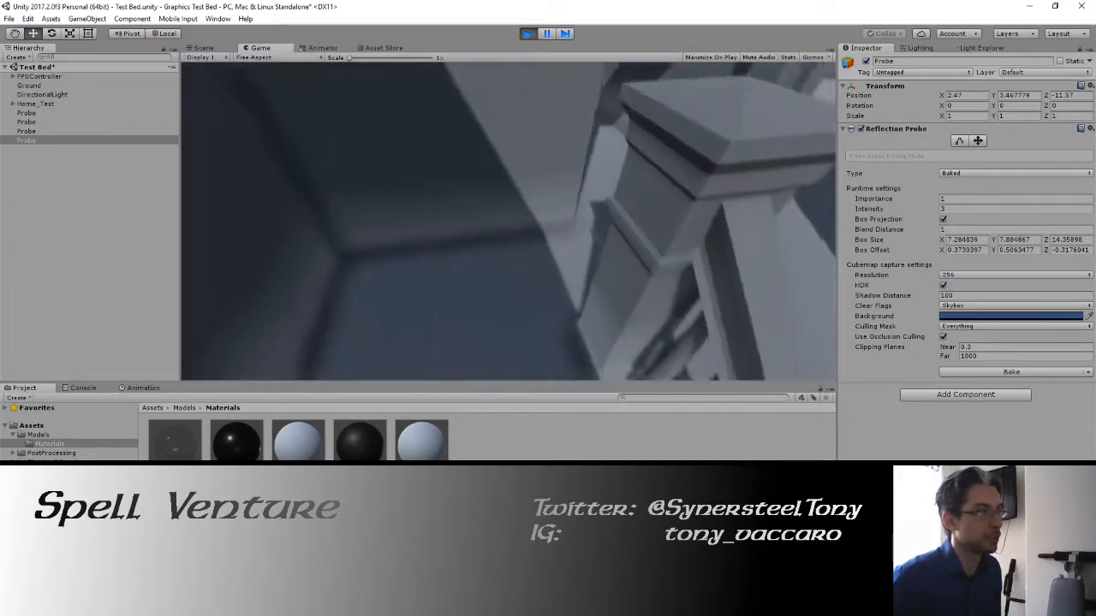
pyautogui.press('s')
pyautogui.press('w')
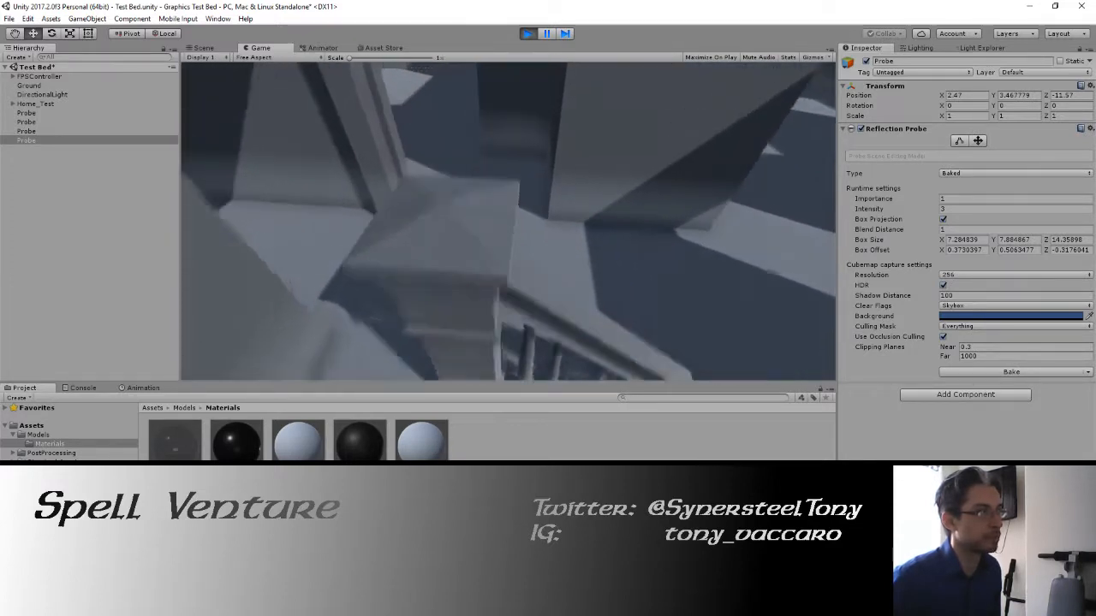
# Return downstairs past the hallway chandelier and look around the living room again
pyautogui.press('w')
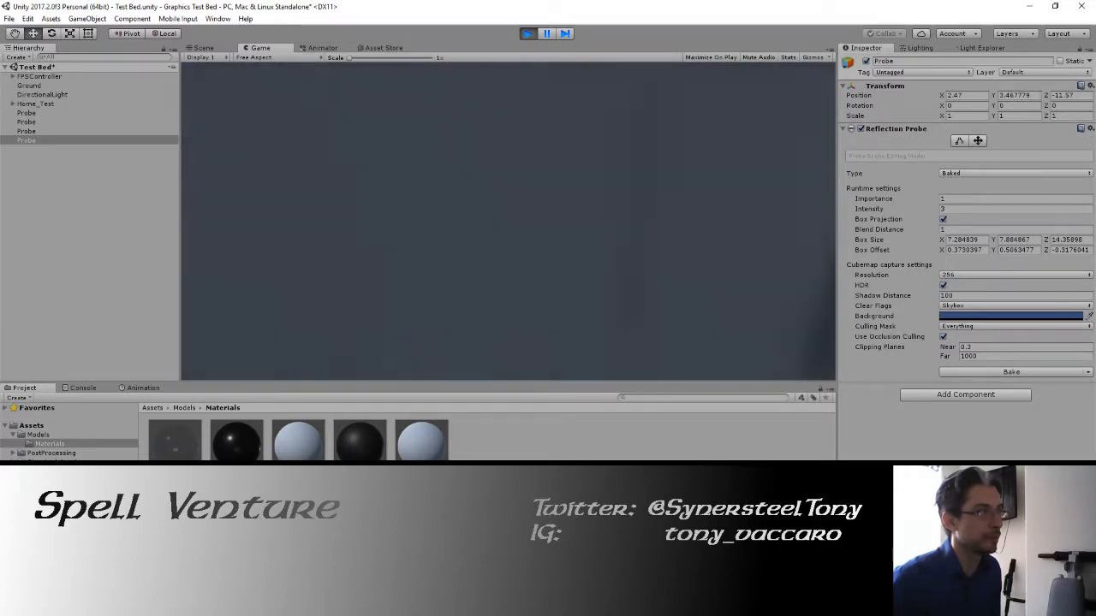
pyautogui.press('s')
pyautogui.press('w')
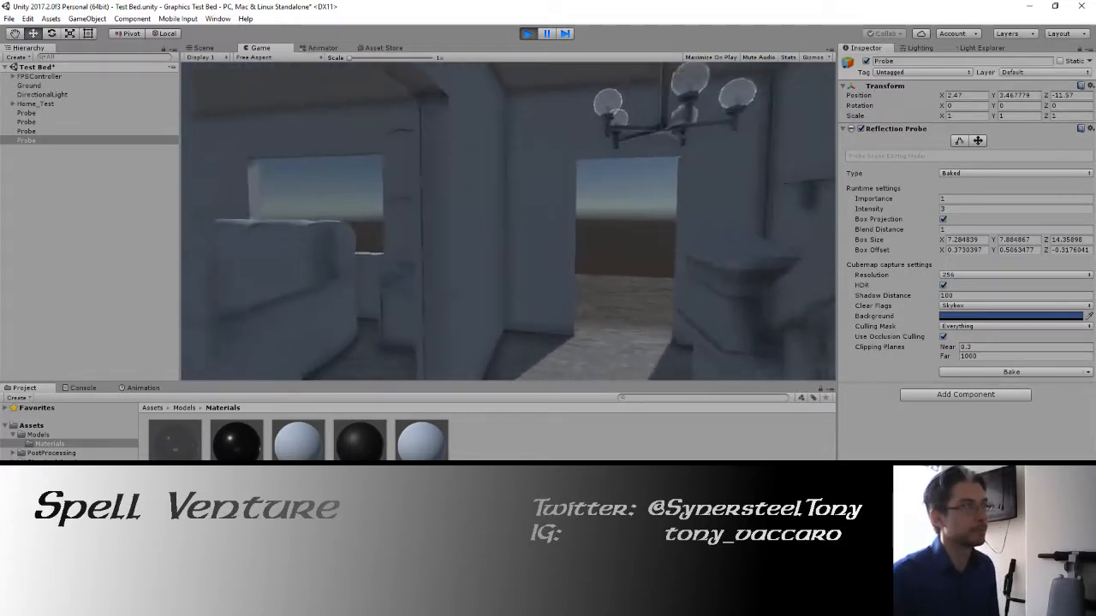
pyautogui.press('w')
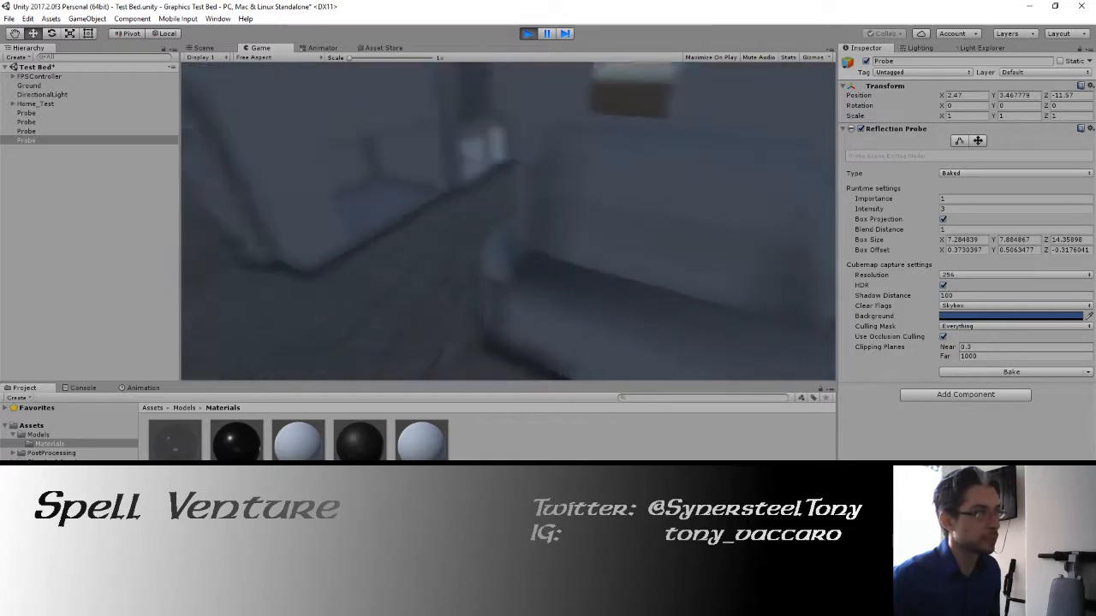
pyautogui.press('w')
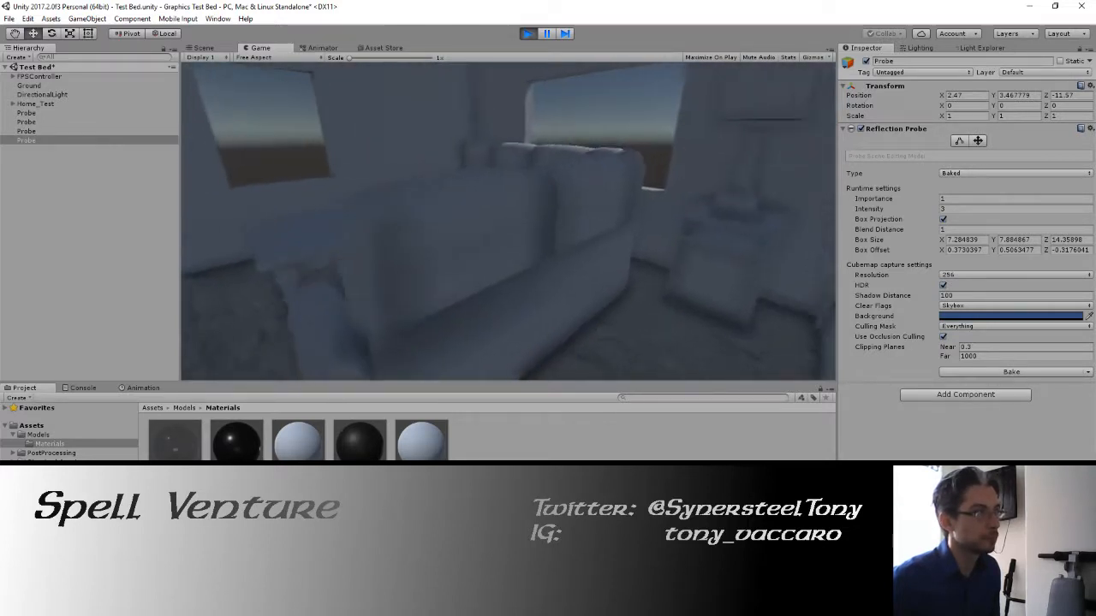
pyautogui.press('w')
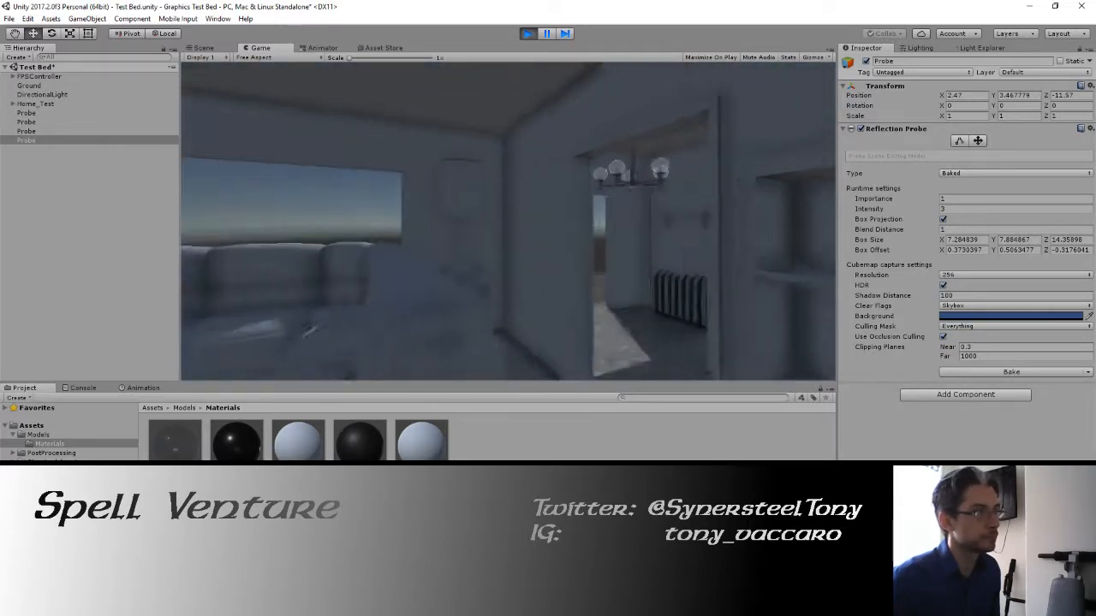
# Walk past the hallway wall shelf onto the staircase, check the ceiling above it and stop the playtest
pyautogui.press('w')
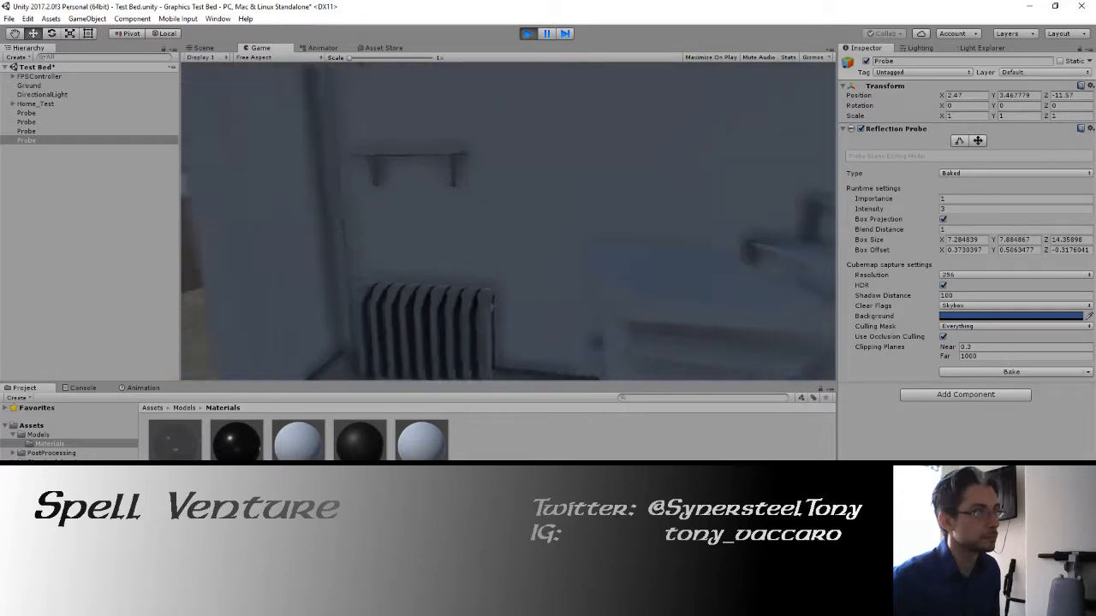
pyautogui.press('w')
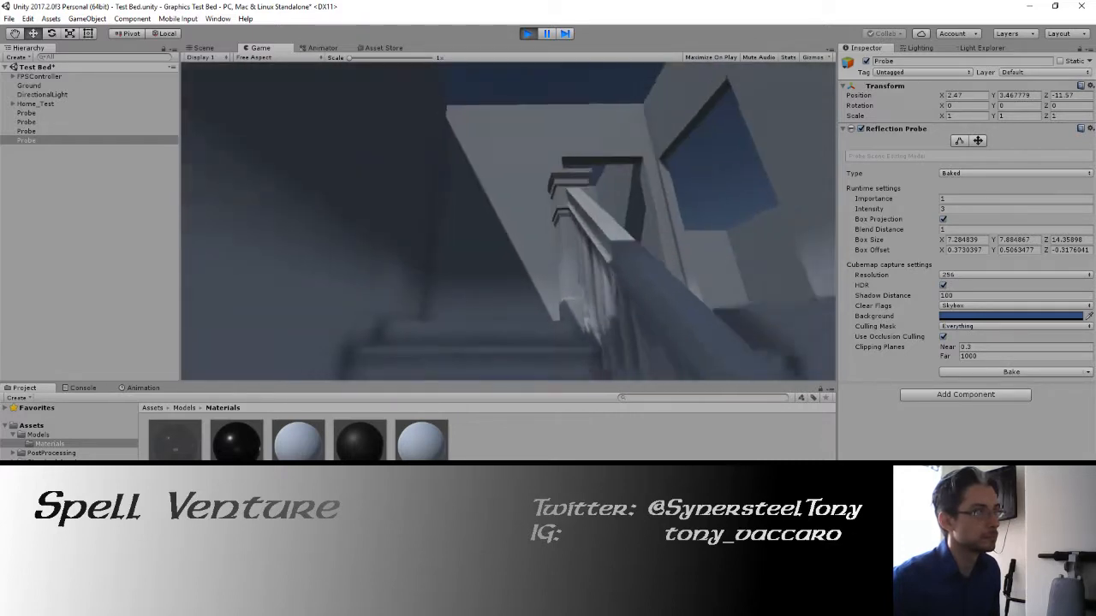
pyautogui.press('w')
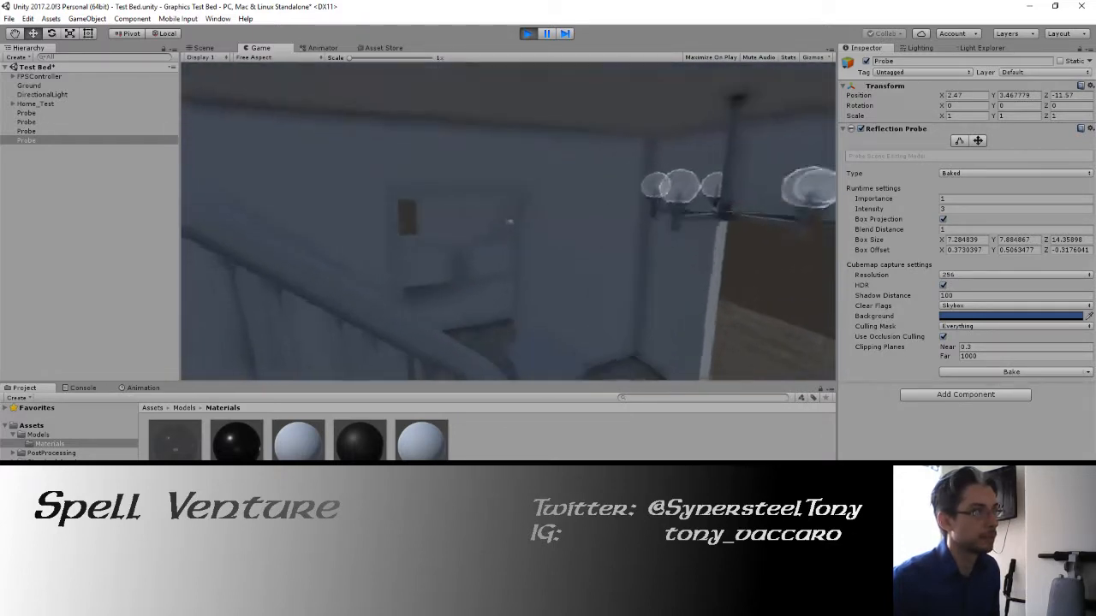
pyautogui.press('Escape')
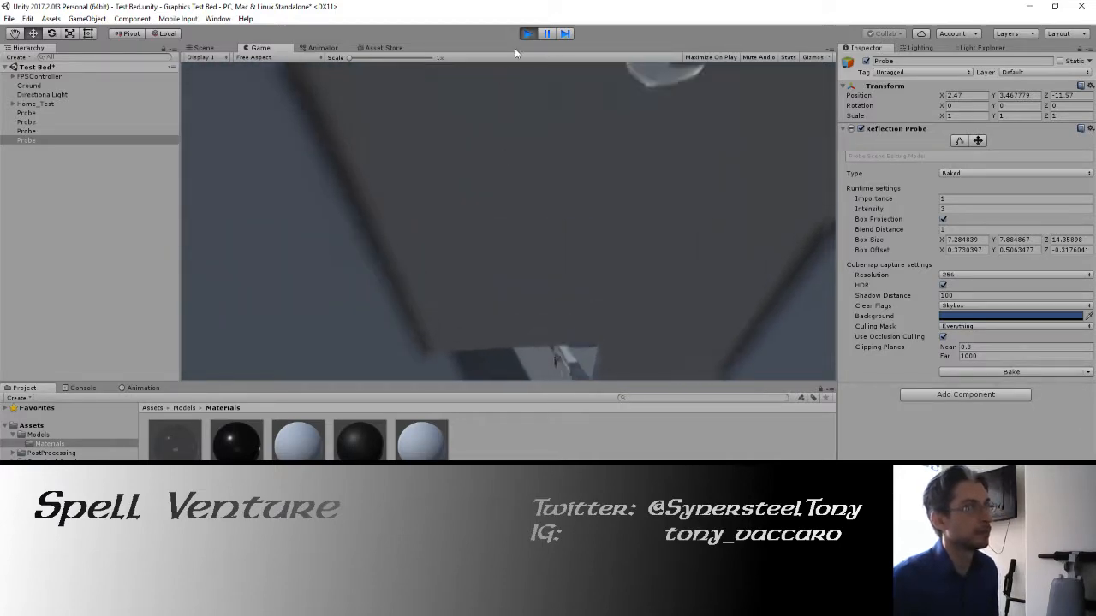
pyautogui.click(527, 33)
pyautogui.moveTo(488, 296); pyautogui.dragTo(428, 268, button='right')
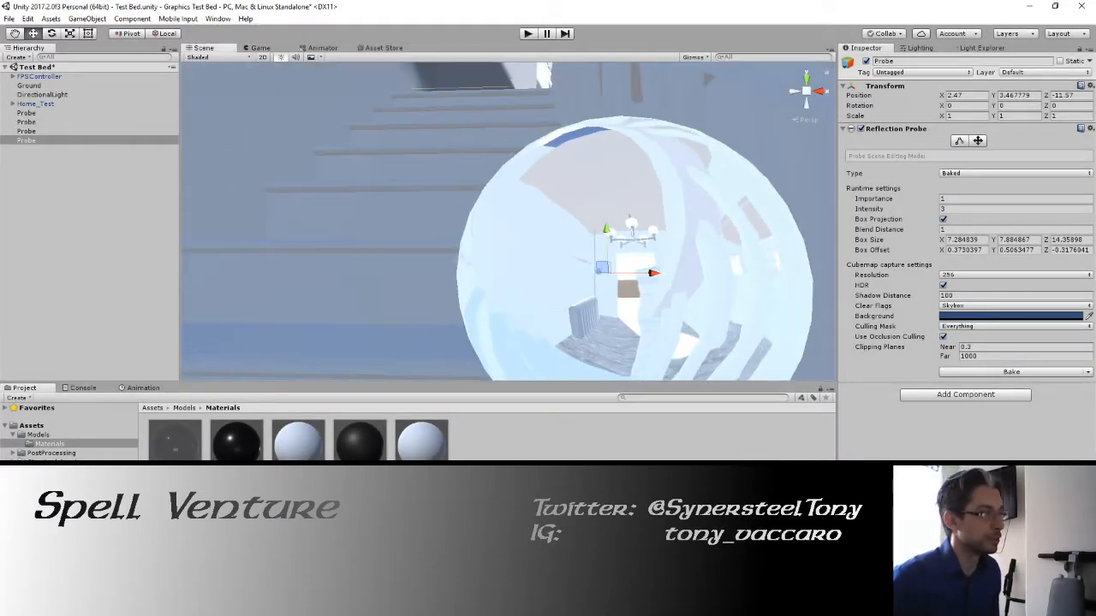
# Switch to Blender and open the upper floor slab's mesh for editing in an orthographic wireframe plan view
pyautogui.hotkey('alt', 'Tab')
pyautogui.moveTo(428, 269)
pyautogui.mouseDown(button='middle')
pyautogui.moveTo(409, 334)
pyautogui.moveTo(424, 345)
pyautogui.moveTo(390, 405)
pyautogui.moveTo(395, 376)
pyautogui.mouseUp(button='middle')
pyautogui.press('KP_5')
pyautogui.press('z')
pyautogui.scroll(-3, 463, 345)
pyautogui.press('KP_7')
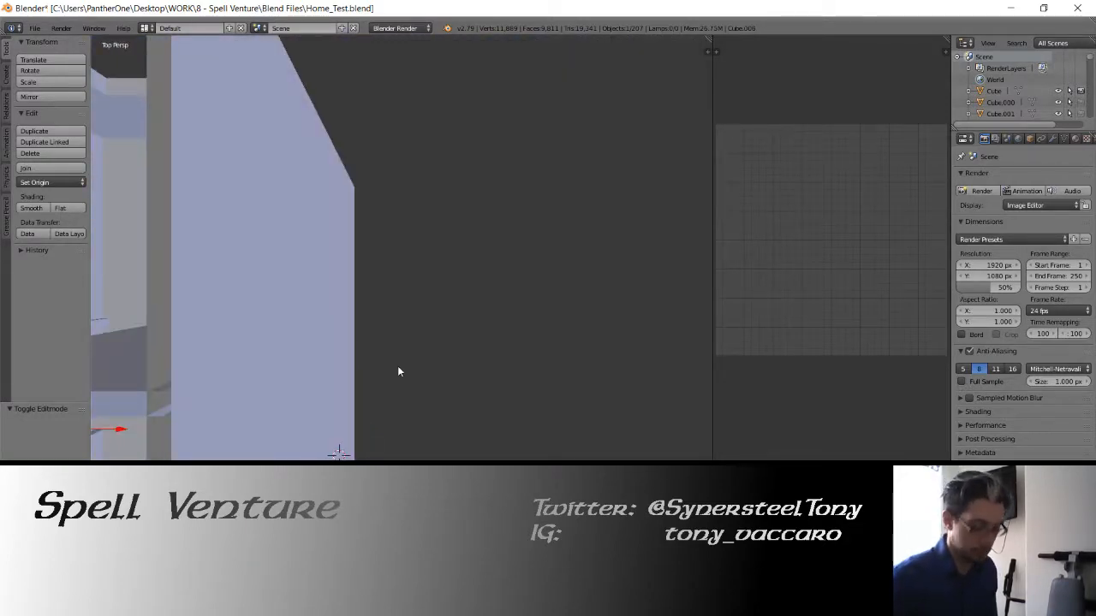
pyautogui.press('z')
pyautogui.scroll(-2, 397, 372)
pyautogui.press('KP_5')
pyautogui.scroll(2, 419, 374)
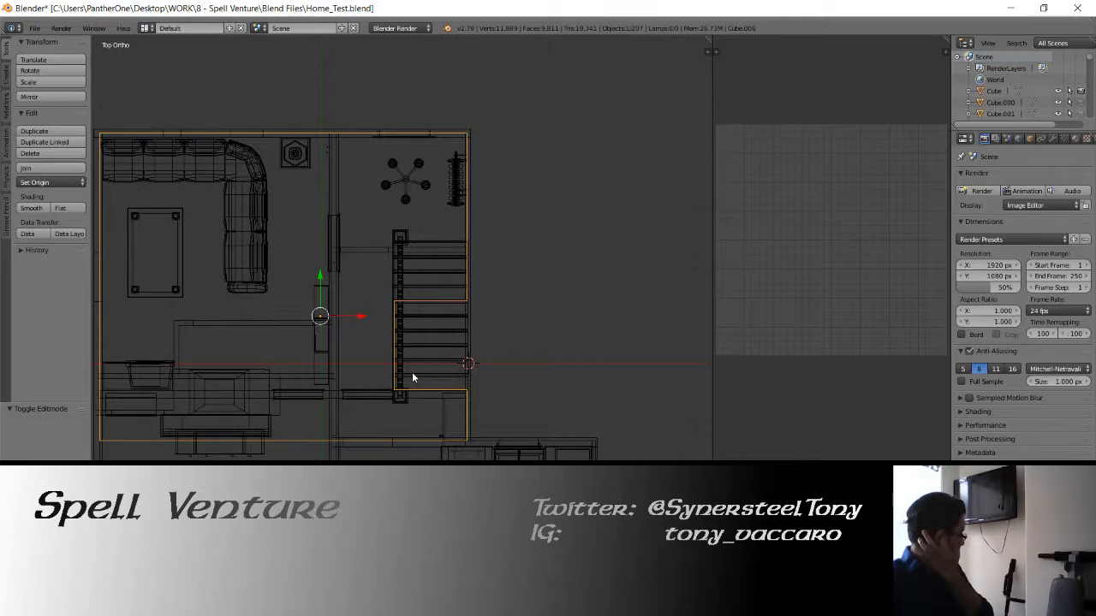
pyautogui.scroll(4, 414, 297)
pyautogui.press('Tab')
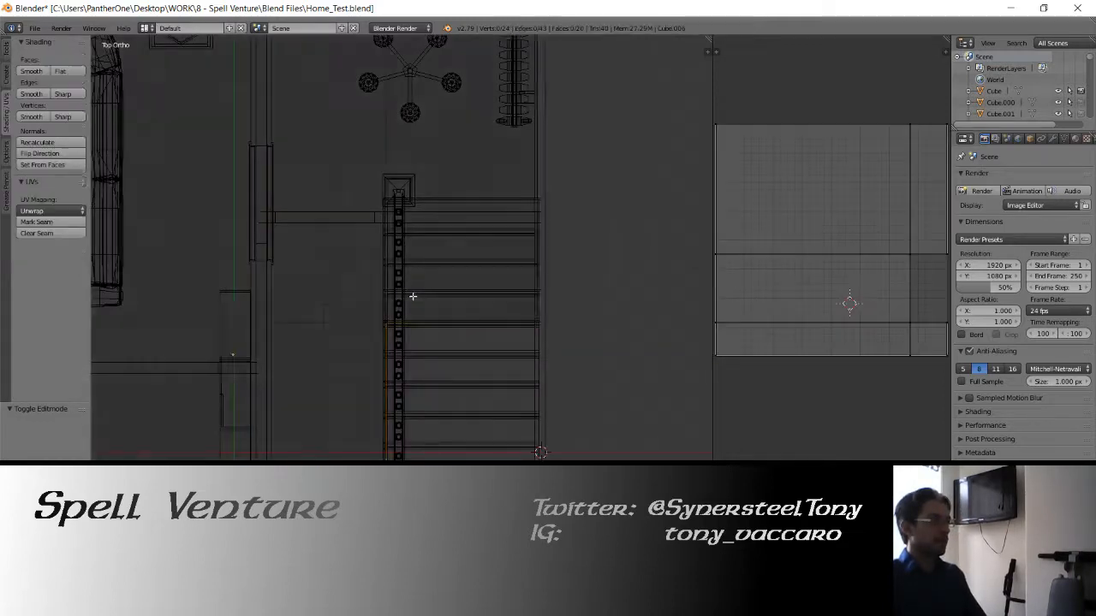
# Select the slab's full-width row of vertices at the stairwell opening's edge and move it 1.5 units along Y
pyautogui.scroll(-3, 476, 306)
pyautogui.rightClick(478, 307)
pyautogui.scroll(-3, 483, 305)
pyautogui.press('c')
pyautogui.moveTo(462, 296); pyautogui.dragTo(179, 294)
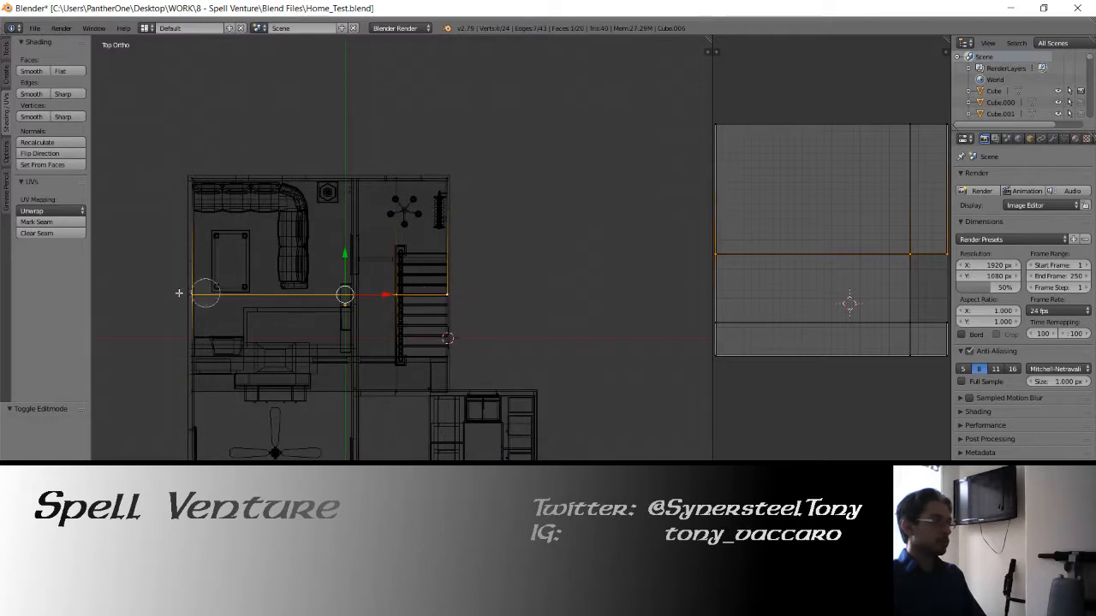
pyautogui.rightClick(177, 287)
pyautogui.scroll(8, 320, 265)
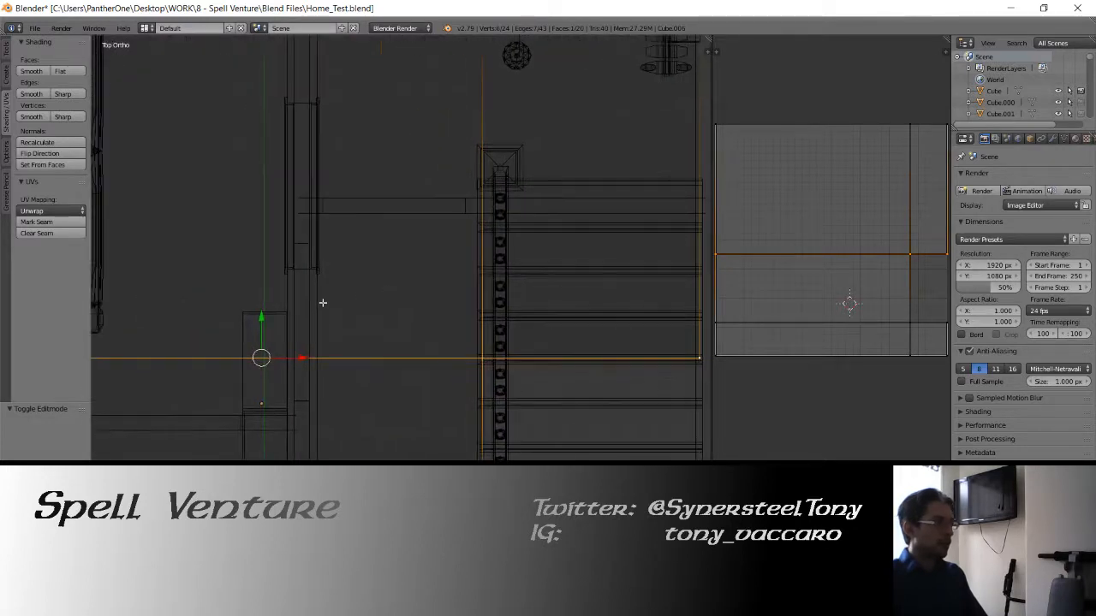
pyautogui.moveTo(259, 317)
pyautogui.mouseDown()
pyautogui.moveTo(255, 217)
pyautogui.moveTo(255, 238)
pyautogui.mouseUp()
# Move the stairwell opening's edge slightly further towards the lower newel post, save over Home_Test.blend and leave mesh editing
pyautogui.scroll(-3, 328, 291)
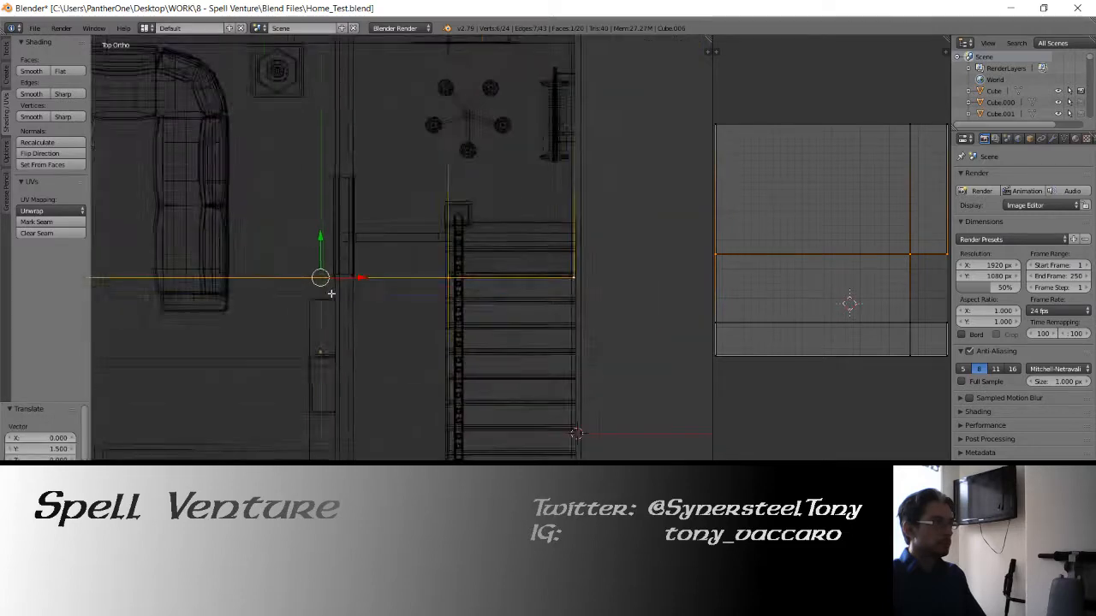
pyautogui.press('z')
pyautogui.moveTo(330, 294)
pyautogui.mouseDown(button='middle')
pyautogui.moveTo(305, 334)
pyautogui.moveTo(351, 324)
pyautogui.mouseUp(button='middle')
pyautogui.scroll(-2, 306, 333)
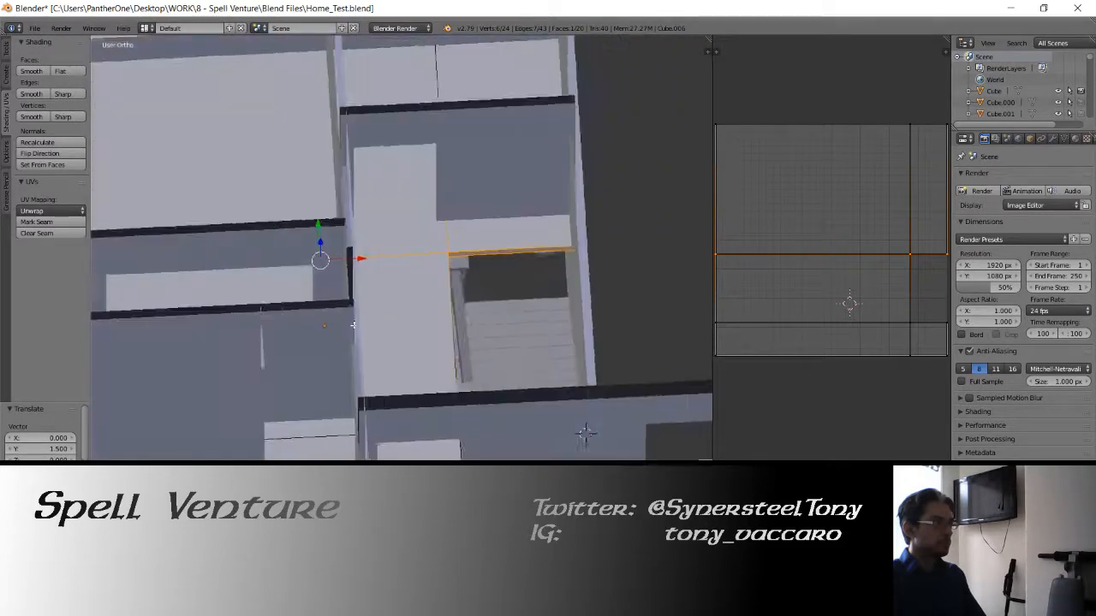
pyautogui.scroll(3, 357, 320)
pyautogui.moveTo(316, 230); pyautogui.dragTo(310, 211)
pyautogui.moveTo(310, 210); pyautogui.dragTo(330, 295, button='middle')
pyautogui.hotkey('ctrl', 's')
pyautogui.click(329, 295)
pyautogui.press('Tab')
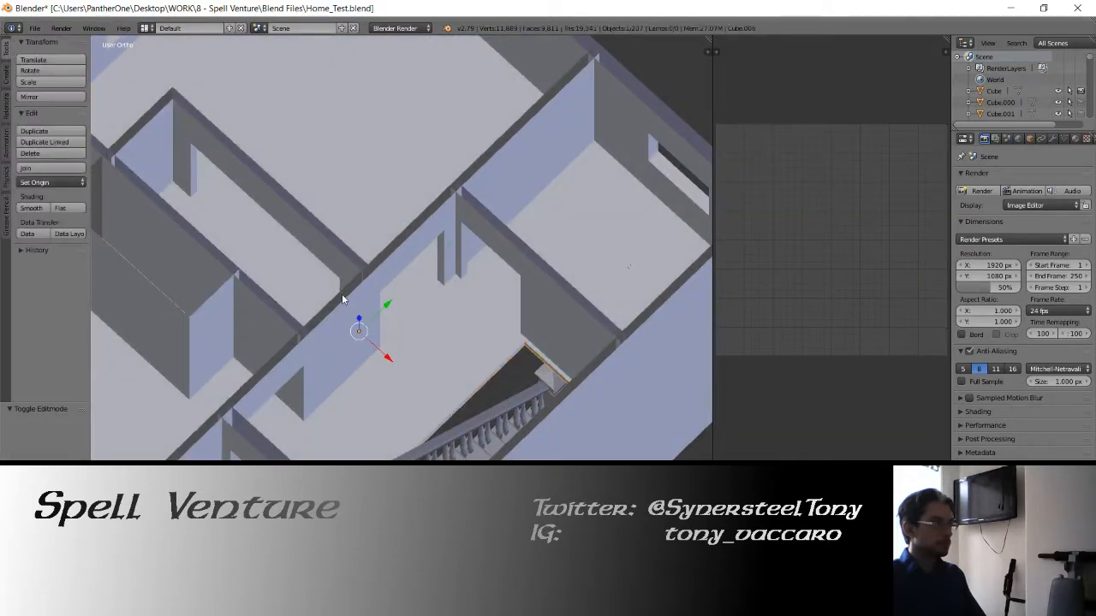
# Apply the floor slab's rotation and scale
pyautogui.hotkey('ctrl', 'a')
pyautogui.click(341, 293)
pyautogui.scroll(1, 385, 286)
pyautogui.moveTo(385, 286); pyautogui.dragTo(398, 348, button='middle')
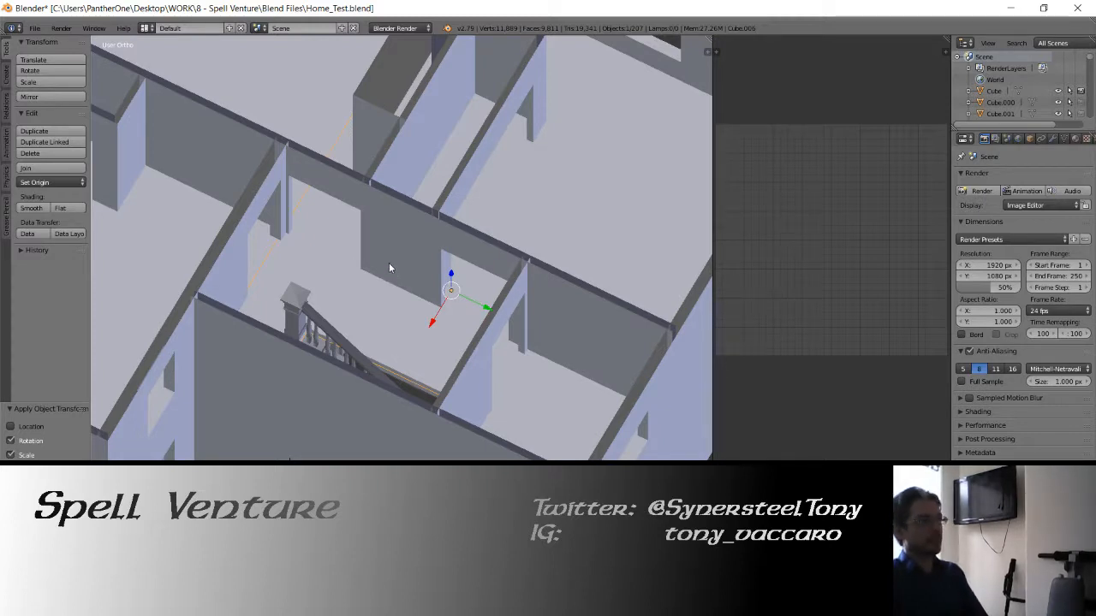
# Examine the upper landing, newel post and stairwell opening from above and from several angles
pyautogui.moveTo(388, 263); pyautogui.dragTo(188, 257, button='middle')
pyautogui.keyDown('shift'); pyautogui.moveTo(256, 248); pyautogui.dragTo(378, 321, button='middle'); pyautogui.keyUp('shift')
pyautogui.moveTo(315, 295); pyautogui.dragTo(412, 269, button='middle')
pyautogui.scroll(5, 406, 268)
pyautogui.press('KP_7')
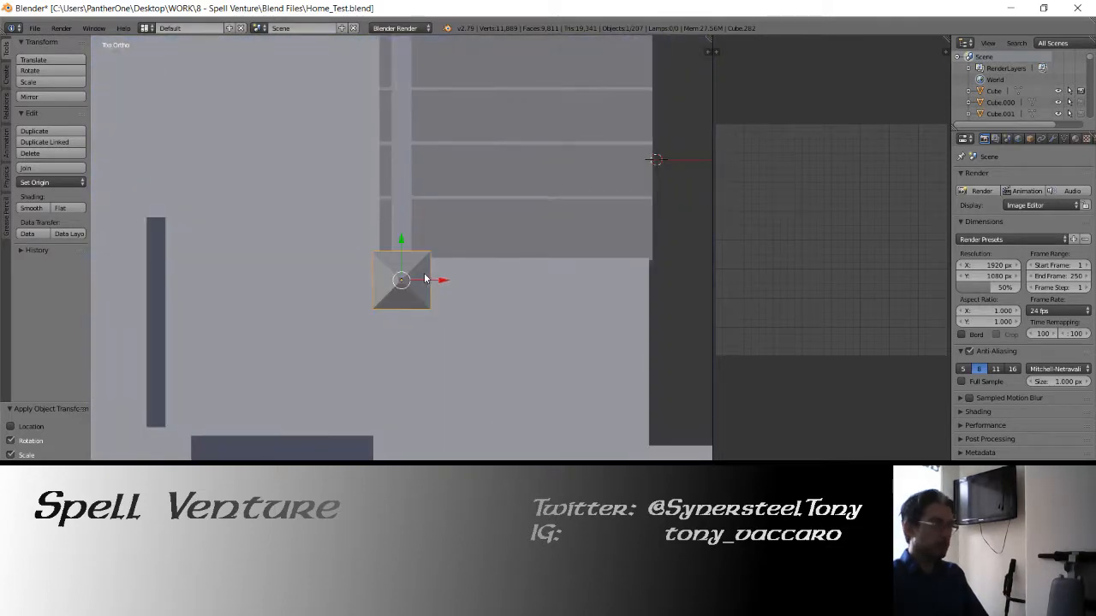
pyautogui.press('z')
pyautogui.press('z')
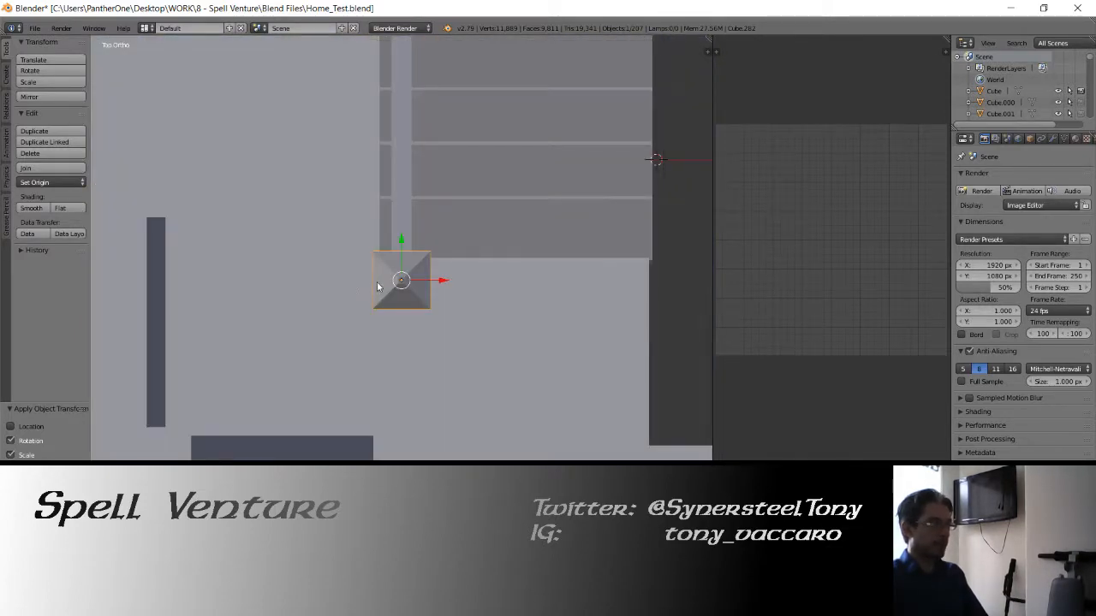
pyautogui.keyDown('shift'); pyautogui.moveTo(359, 283); pyautogui.dragTo(380, 440, button='middle'); pyautogui.keyUp('shift')
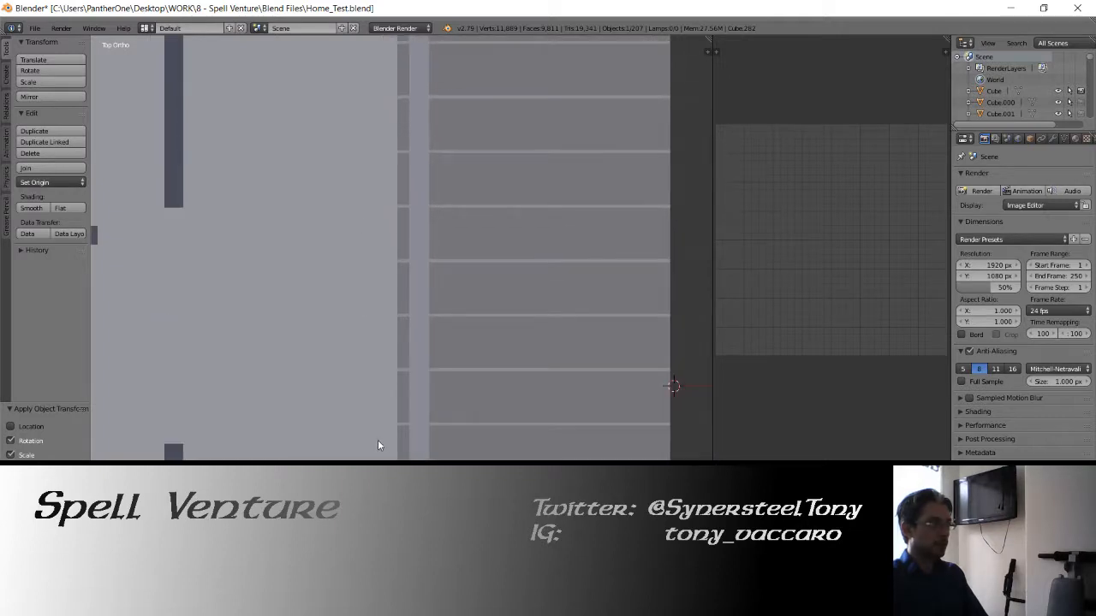
pyautogui.scroll(-3, 379, 439)
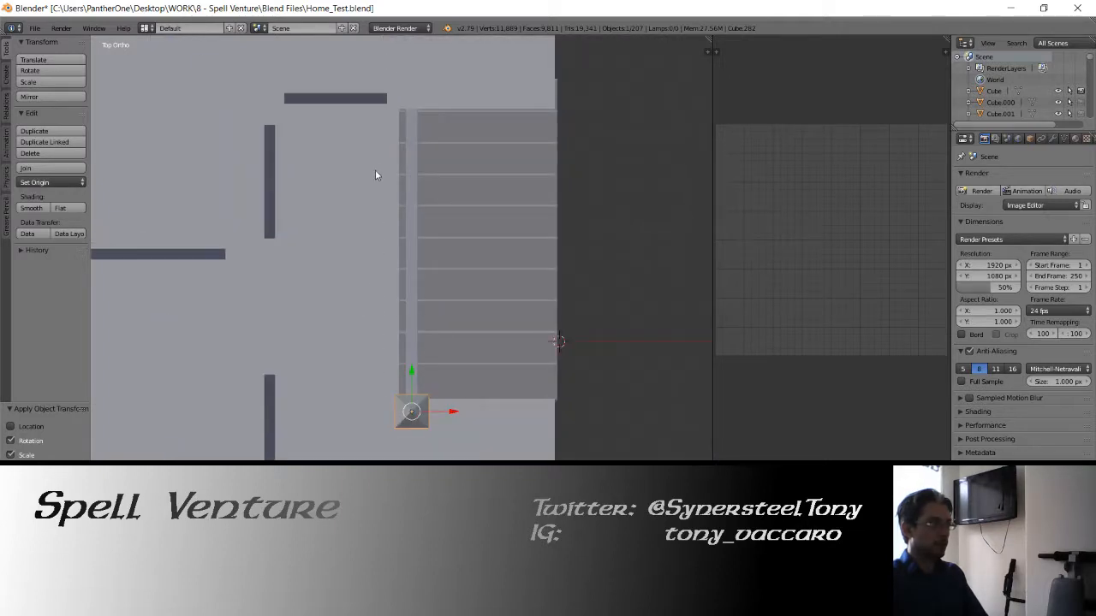
pyautogui.keyDown('shift'); pyautogui.moveTo(390, 180); pyautogui.dragTo(388, 270, button='middle'); pyautogui.keyUp('shift')
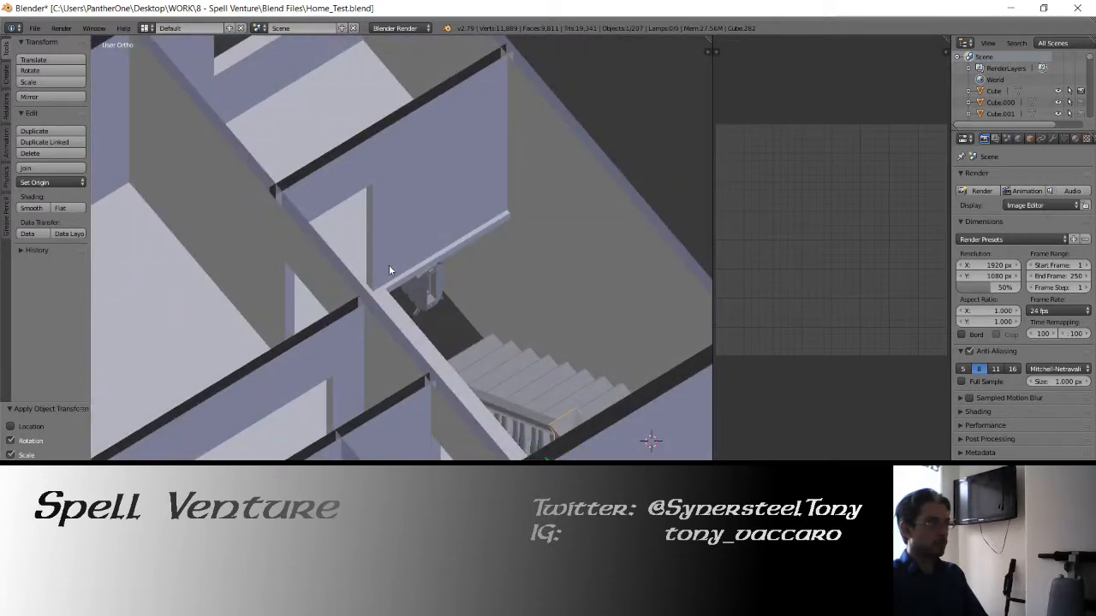
pyautogui.moveTo(440, 319); pyautogui.dragTo(399, 317, button='middle')
# Save the house scene over Home_Test.blend and copy the Home_Test file from the Blend Files folder
pyautogui.hotkey('ctrl', 's')
pyautogui.click(376, 307)
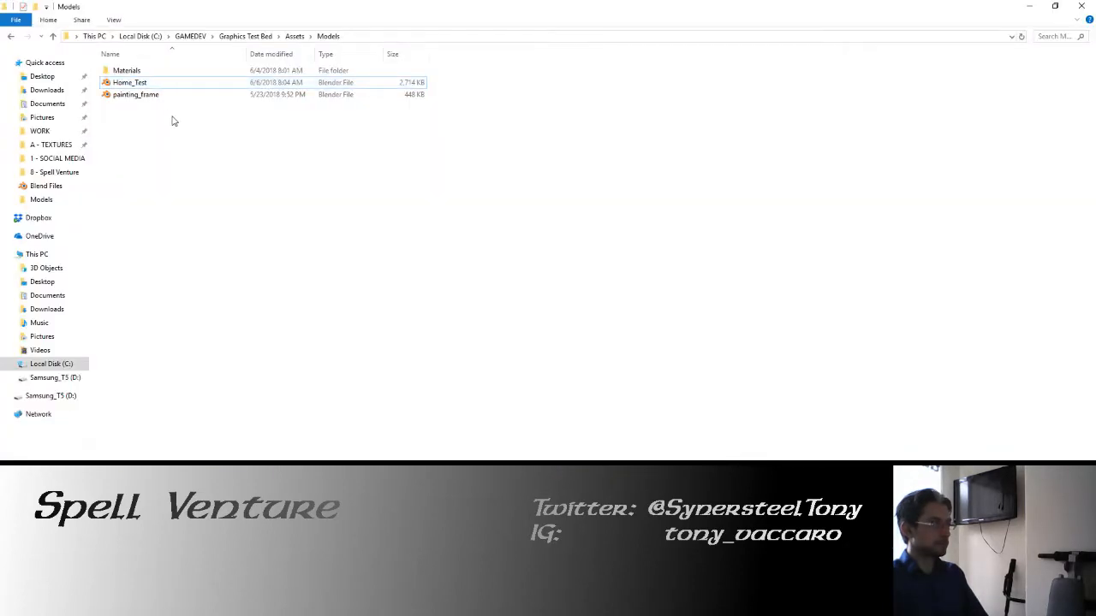
pyautogui.rightClick(138, 83)
pyautogui.click(187, 234)
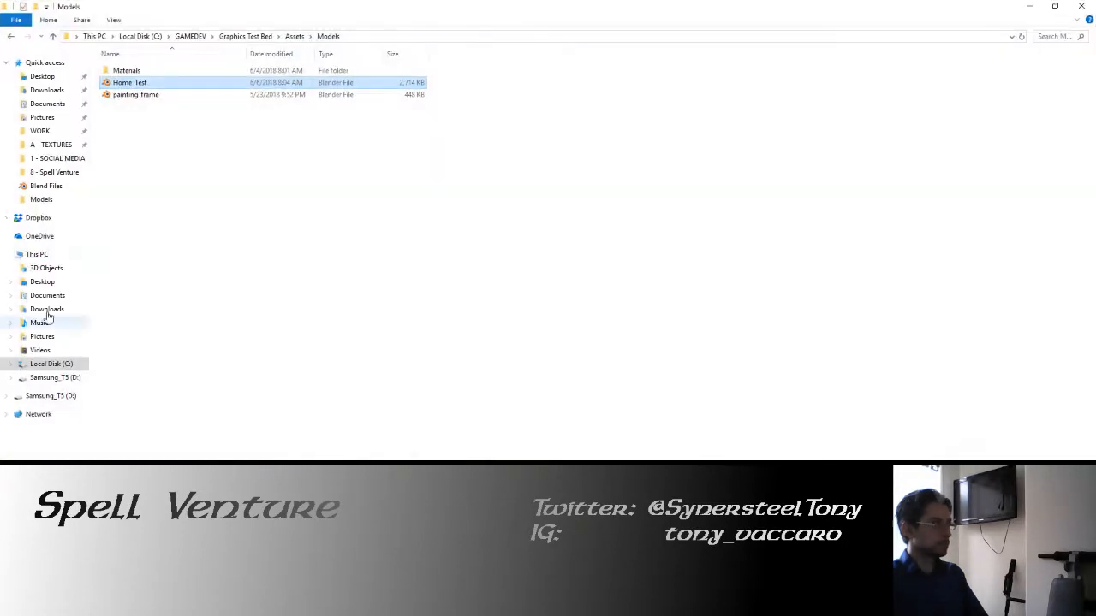
pyautogui.click(46, 186)
pyautogui.scroll(-3, 146, 285)
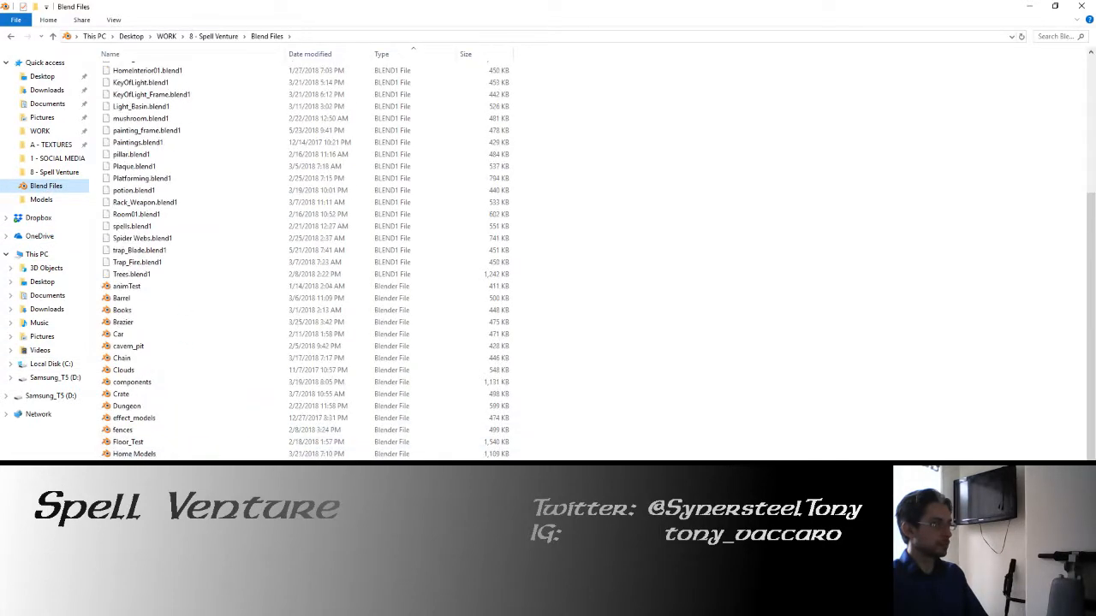
pyautogui.rightClick(166, 486)
pyautogui.click(194, 424)
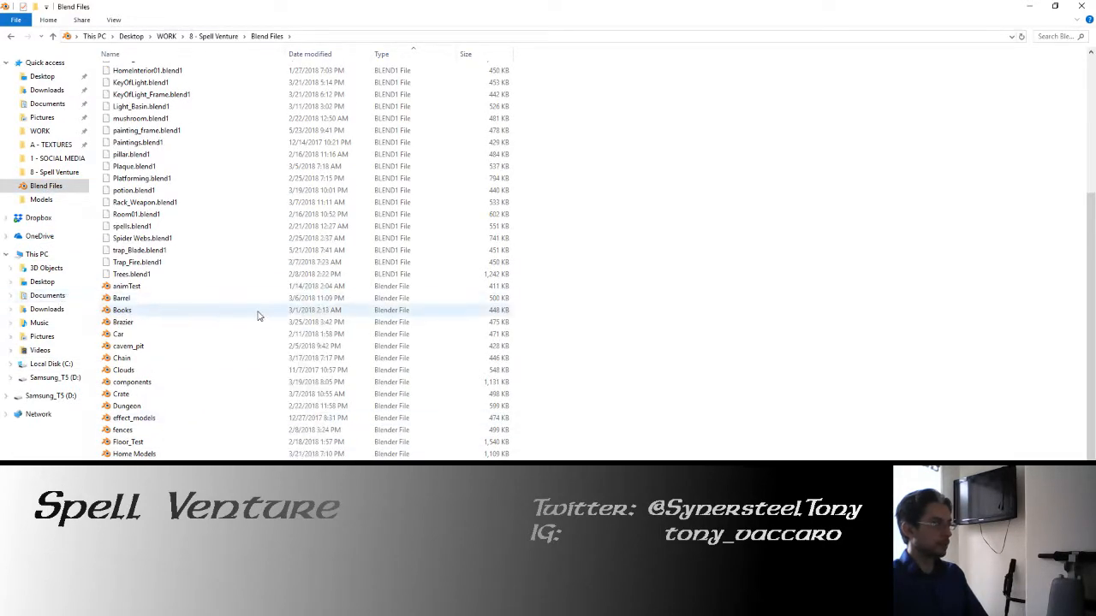
# Paste Home_Test into the Graphics Test Bed project's Models folder, replacing the existing file
pyautogui.hotkey('alt', 'Left')
pyautogui.rightClick(198, 200)
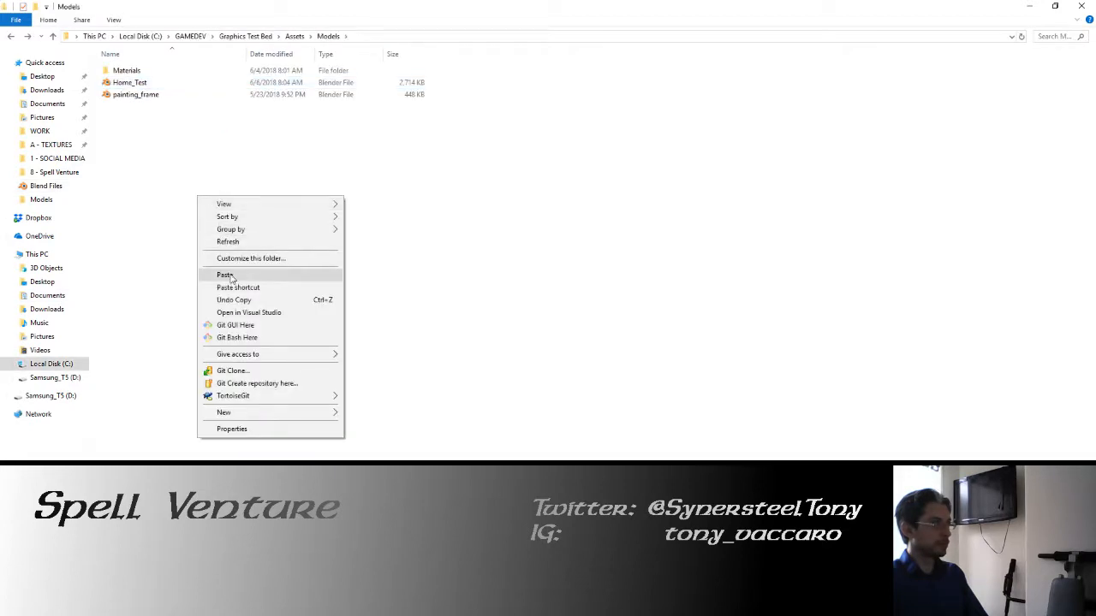
pyautogui.click(224, 275)
pyautogui.click(467, 232)
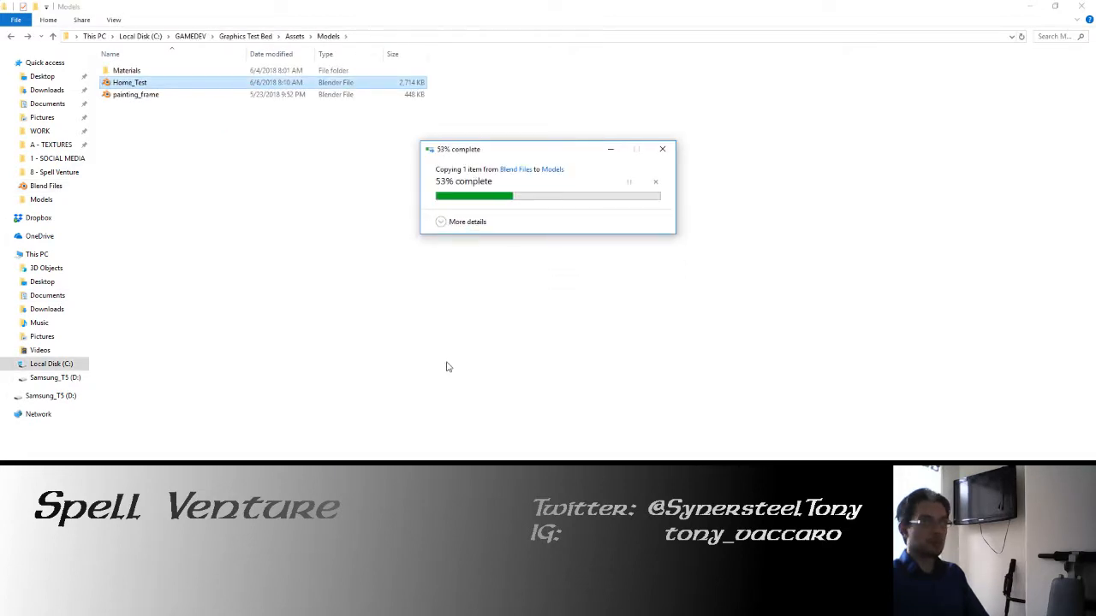
# Switch to Unity, start a playtest of the updated house and walk from the kitchen to the hallway chandelier
pyautogui.hotkey('alt', 'Tab')
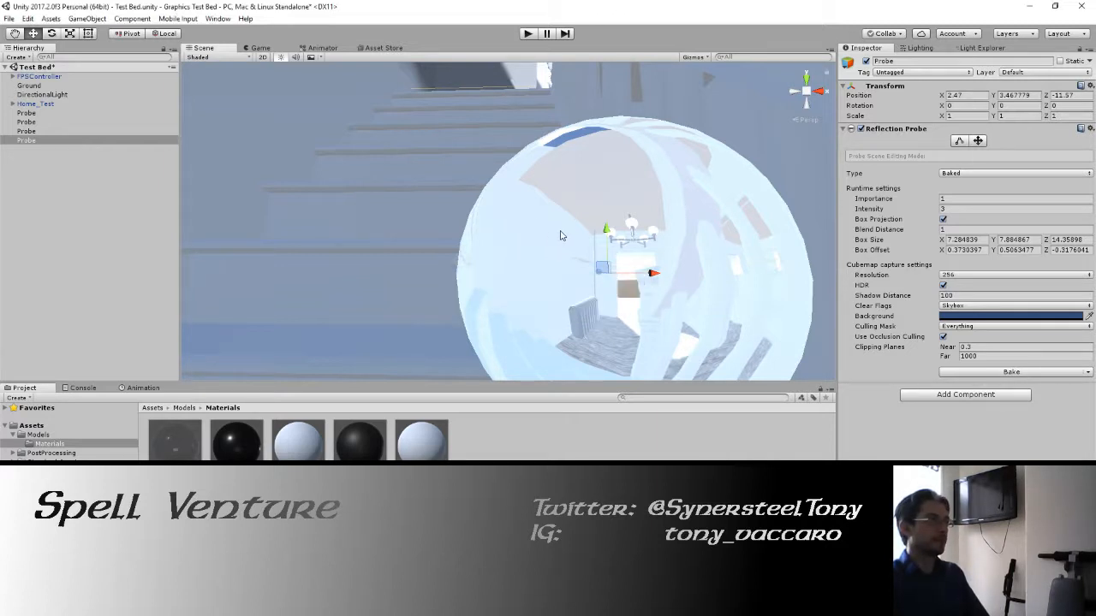
pyautogui.moveTo(539, 231); pyautogui.dragTo(436, 168, button='right')
pyautogui.press('w')
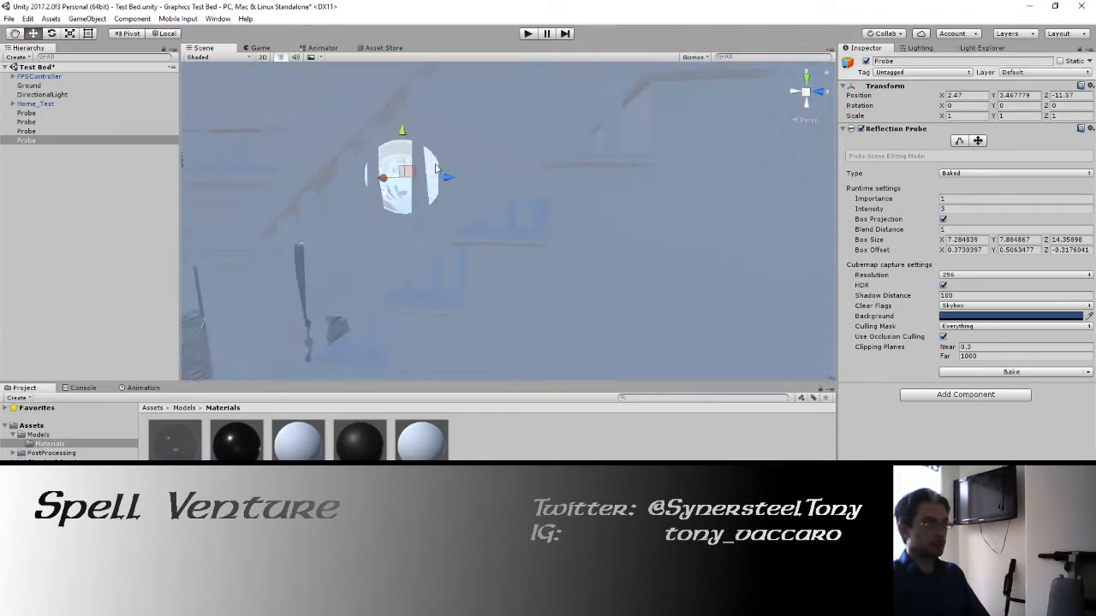
pyautogui.click(526, 34)
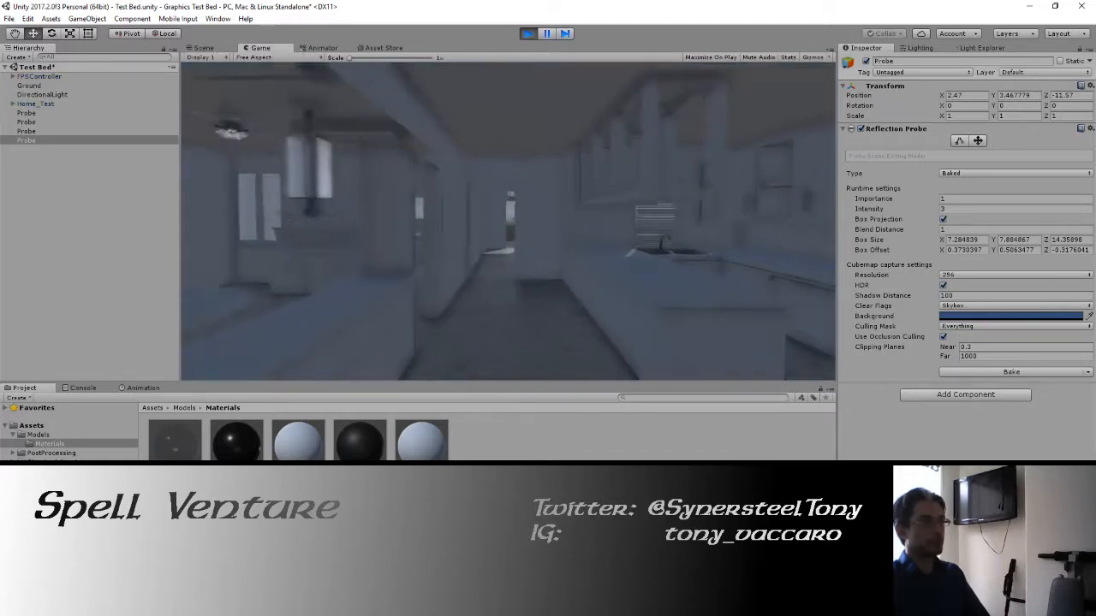
pyautogui.press('w')
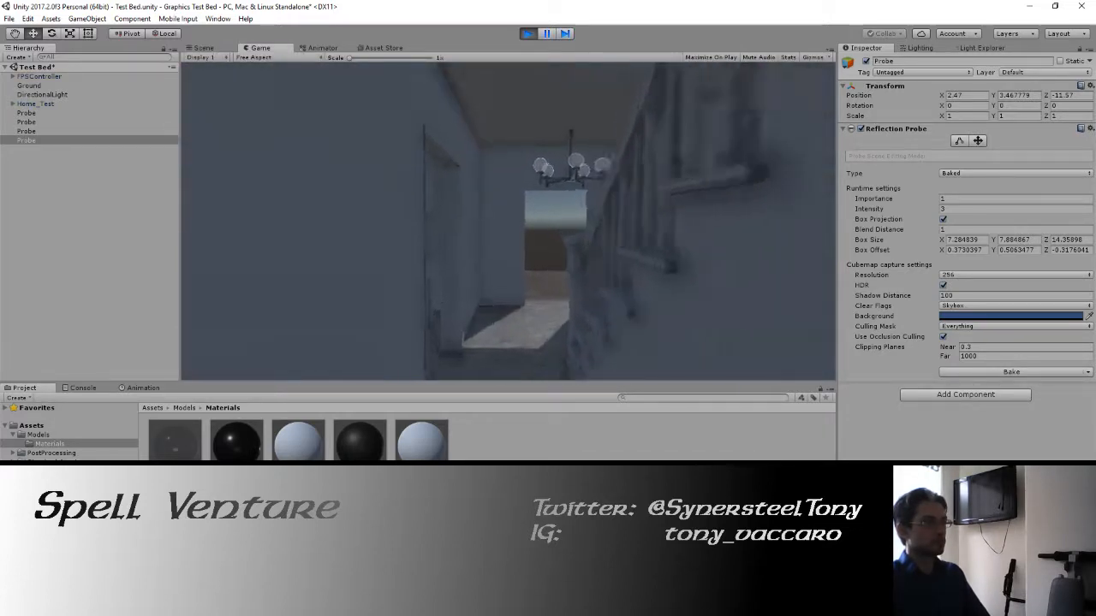
pyautogui.press('w')
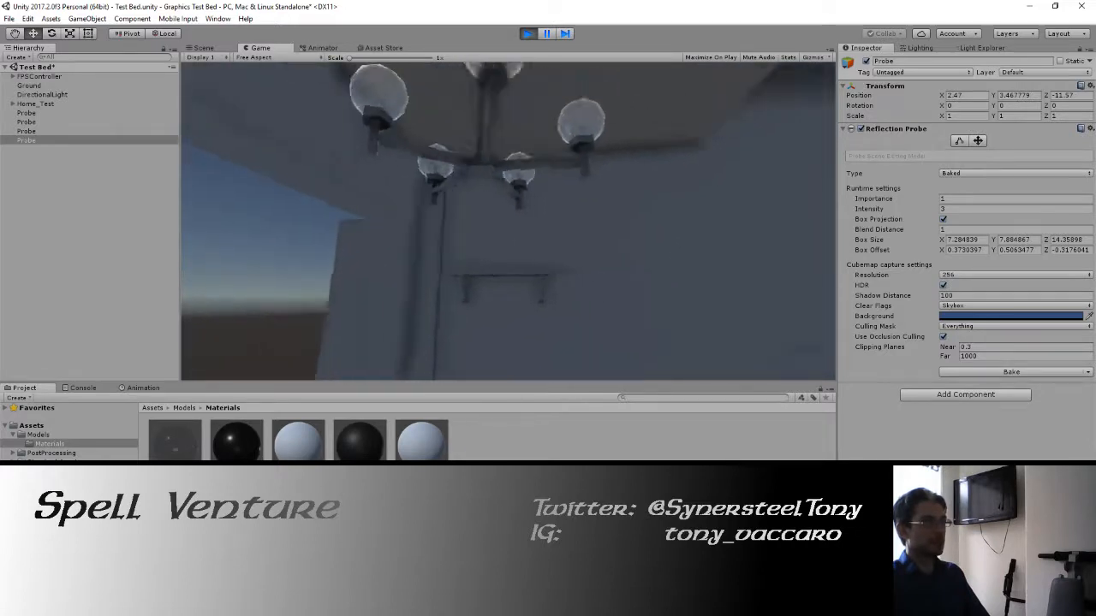
# Climb the staircase to check the enlarged stairwell opening and upper landing, and return to the hallway
pyautogui.press('w')
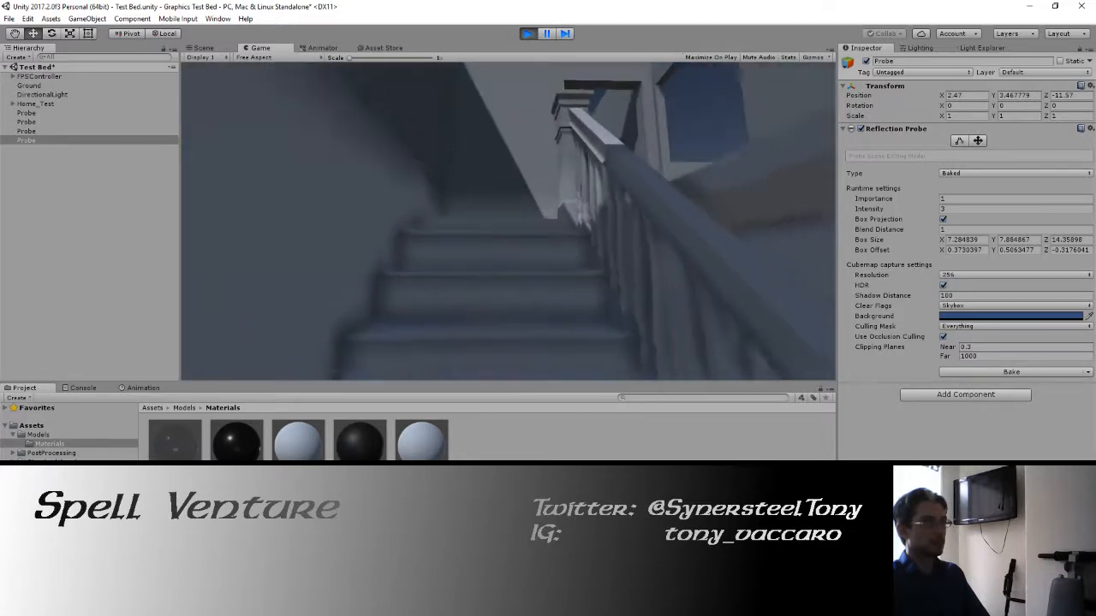
pyautogui.press('w')
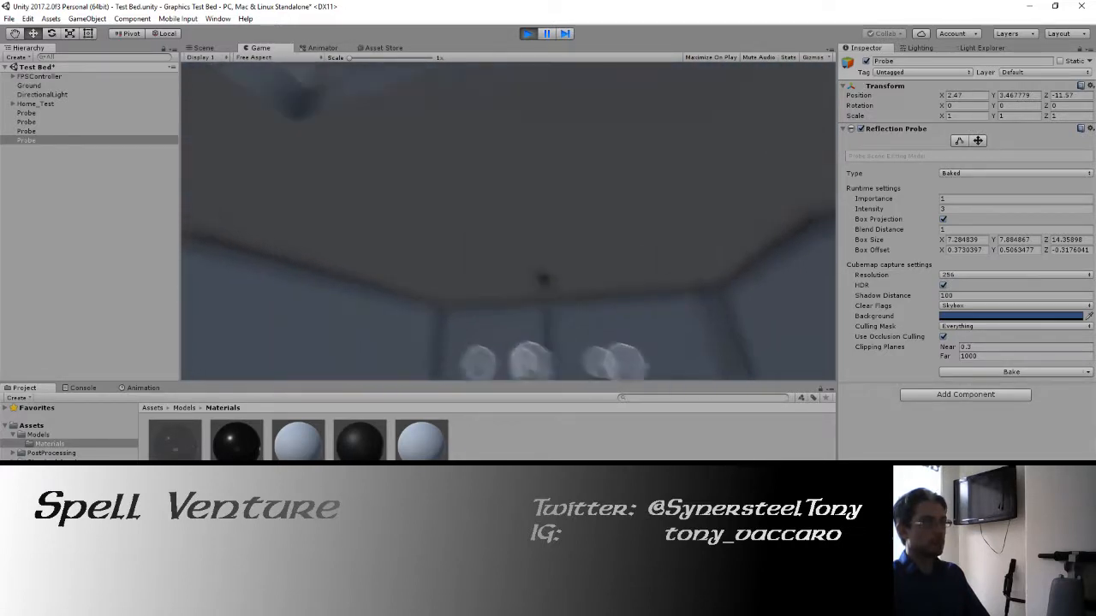
pyautogui.press('w')
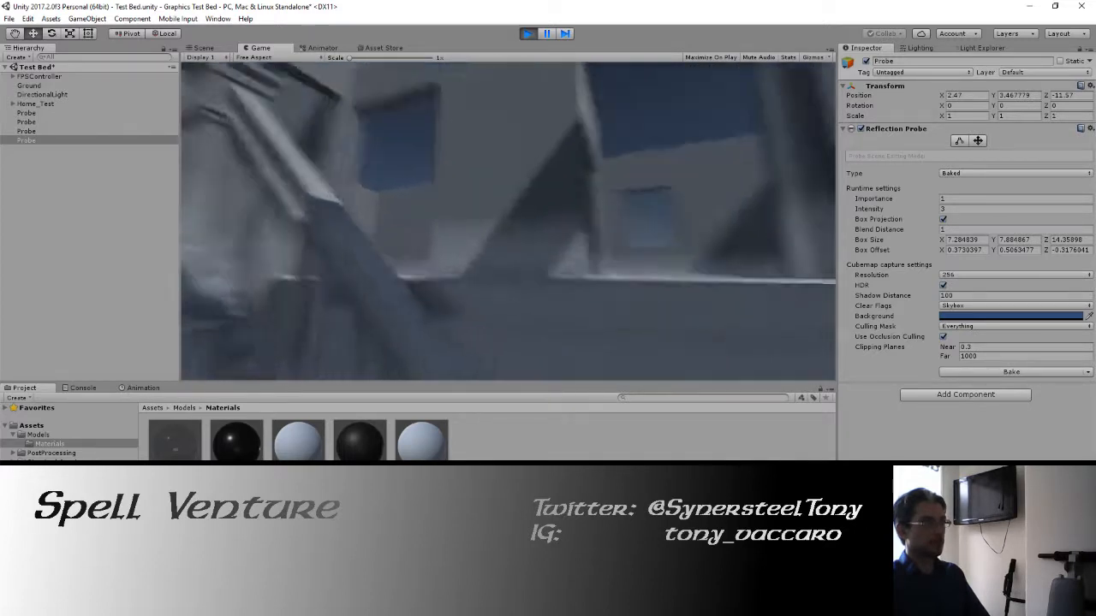
pyautogui.press('w')
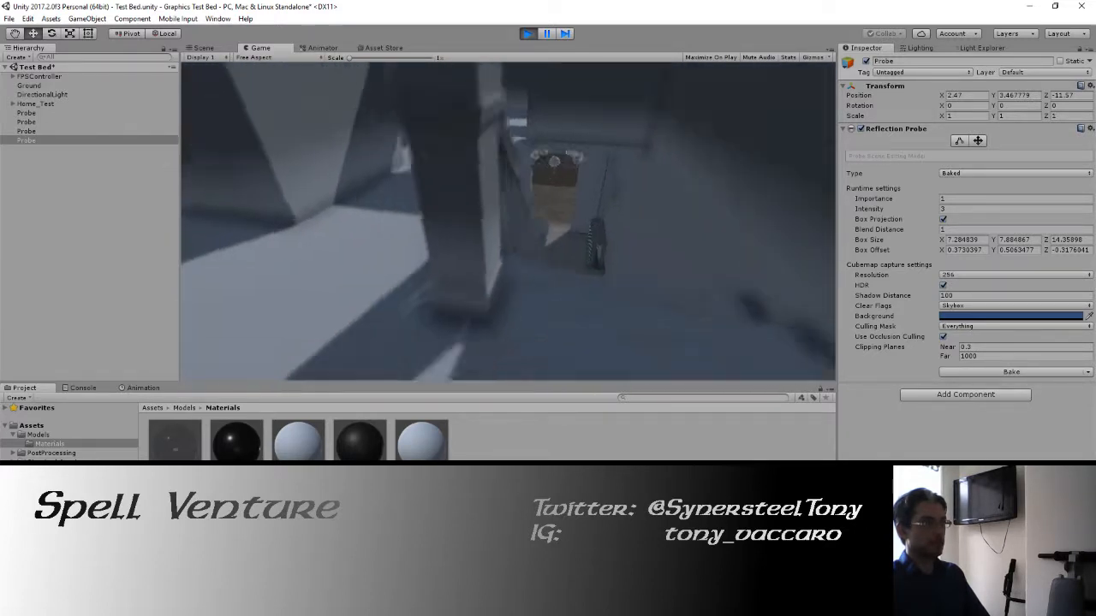
pyautogui.press('w')
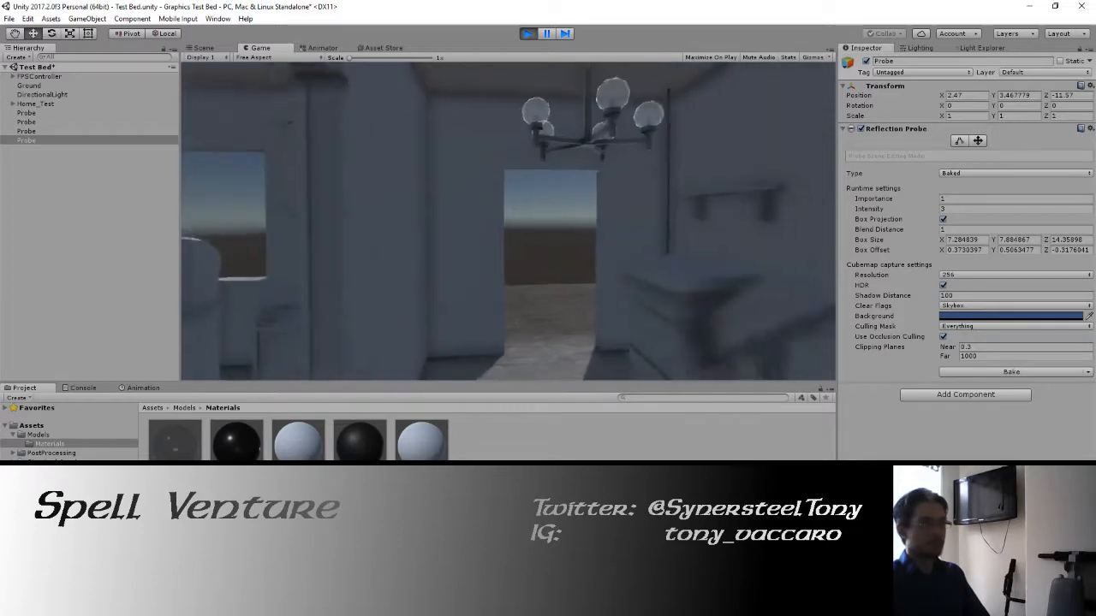
# Climb the staircase again and inspect the upper landing, its railing posts and the view down the stairwell opening
pyautogui.press('w')
pyautogui.press('w')
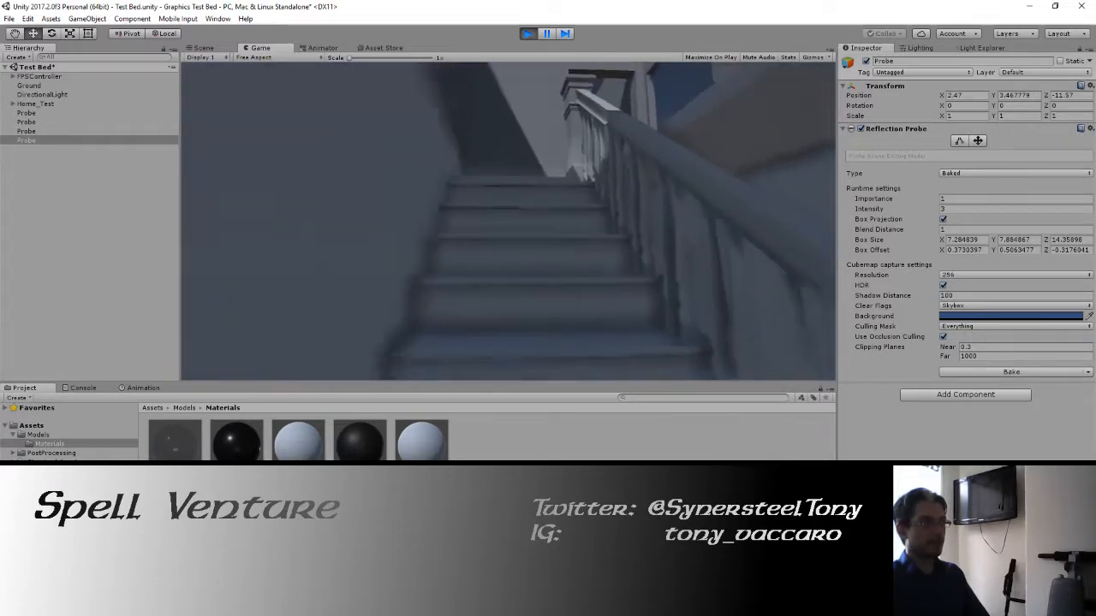
pyautogui.press('w')
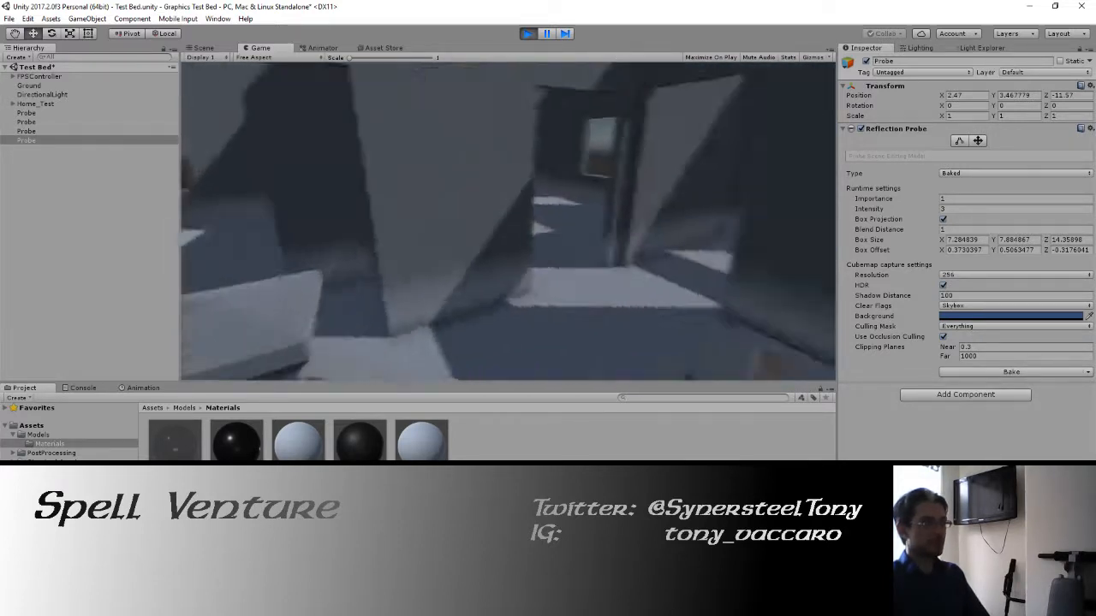
pyautogui.press('w')
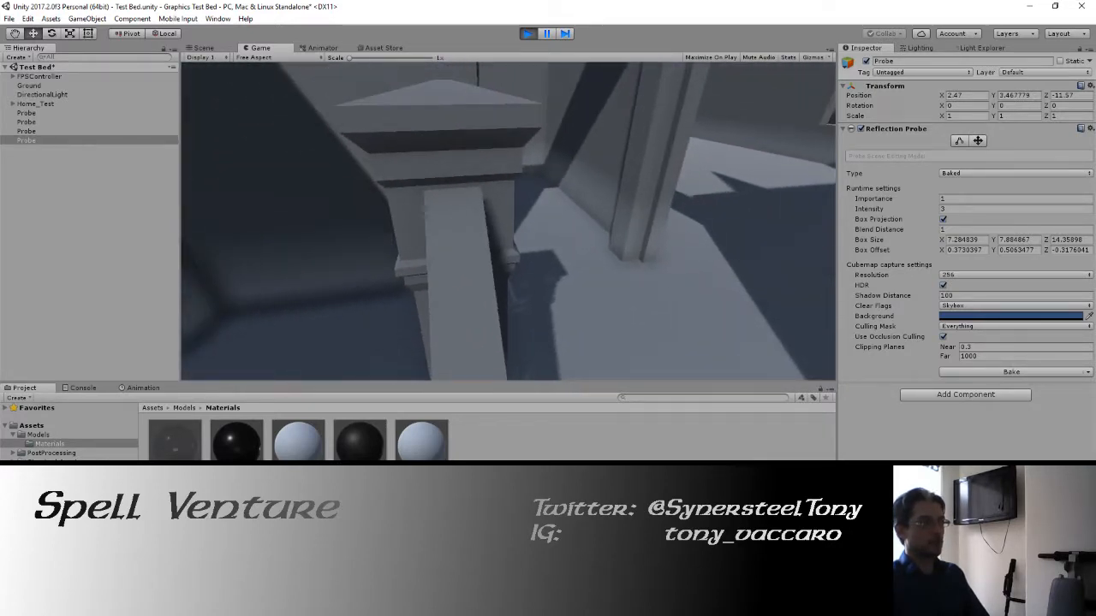
pyautogui.press('d')
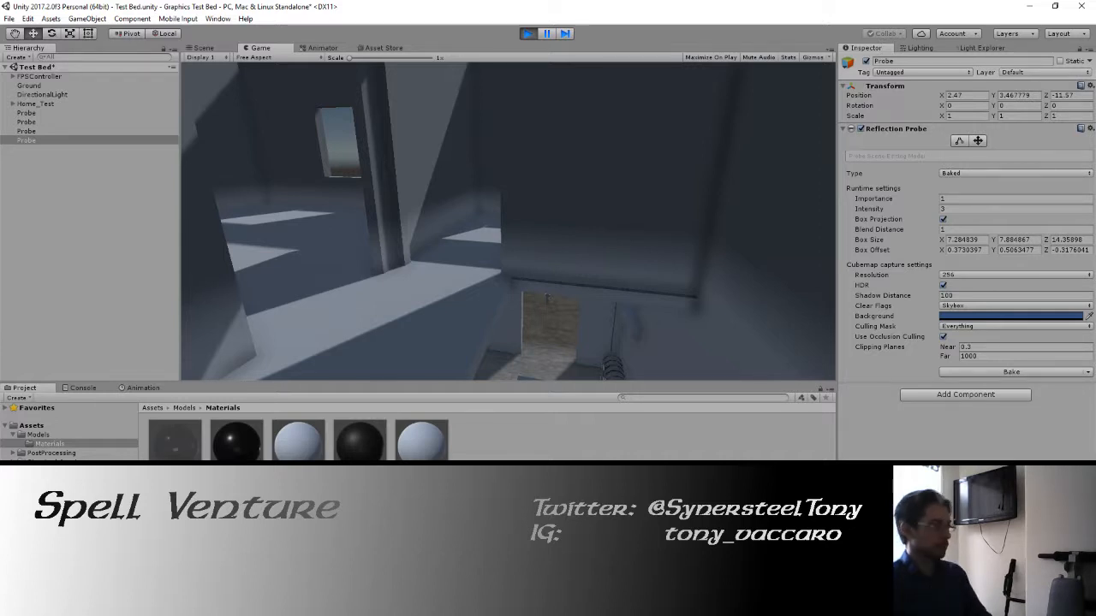
# Go back down to the hallway, walk through to the kitchen's radiator wall and stop the playtest
pyautogui.press('w')
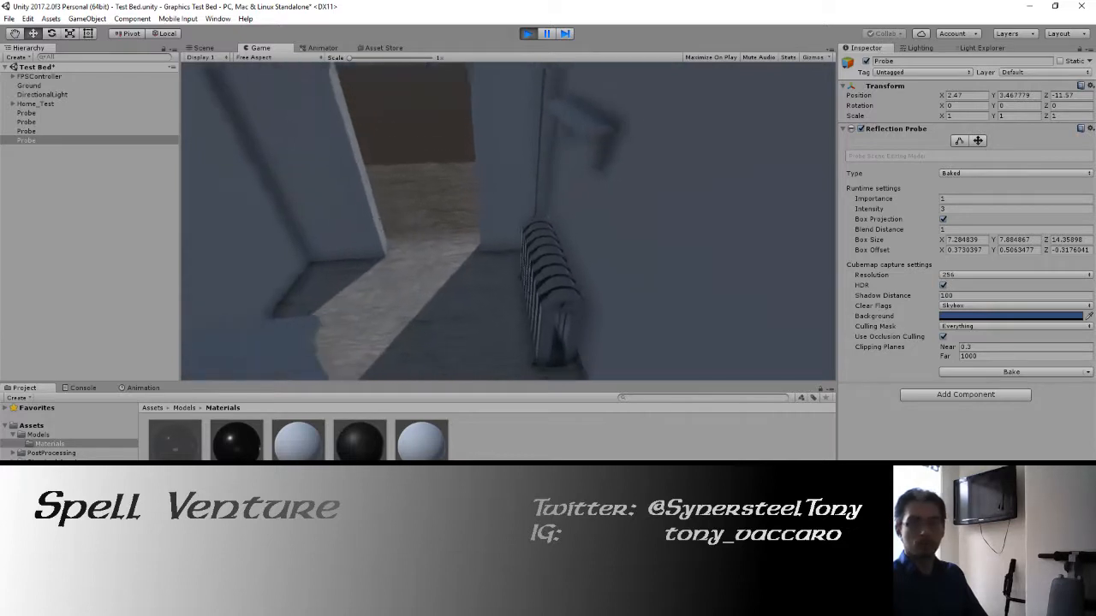
pyautogui.press('w')
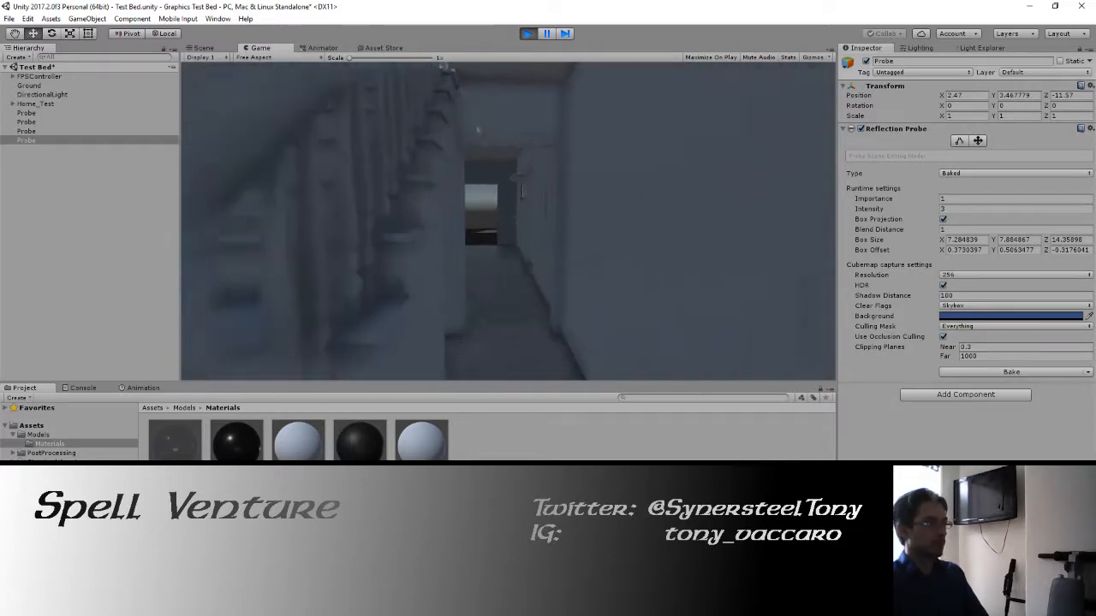
pyautogui.press('w')
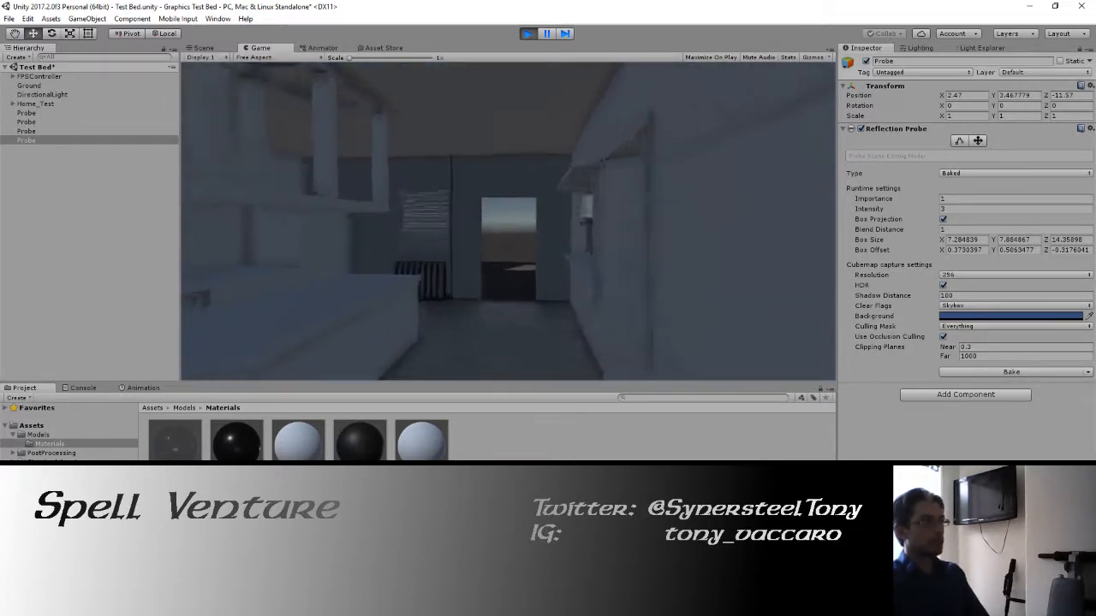
pyautogui.press('w')
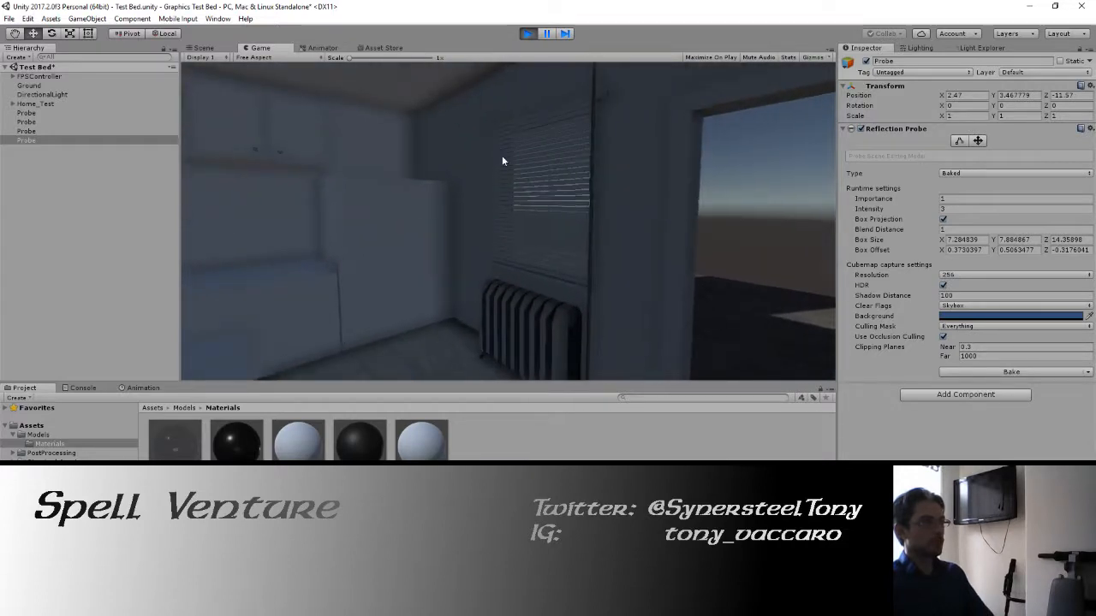
pyautogui.click(527, 33)
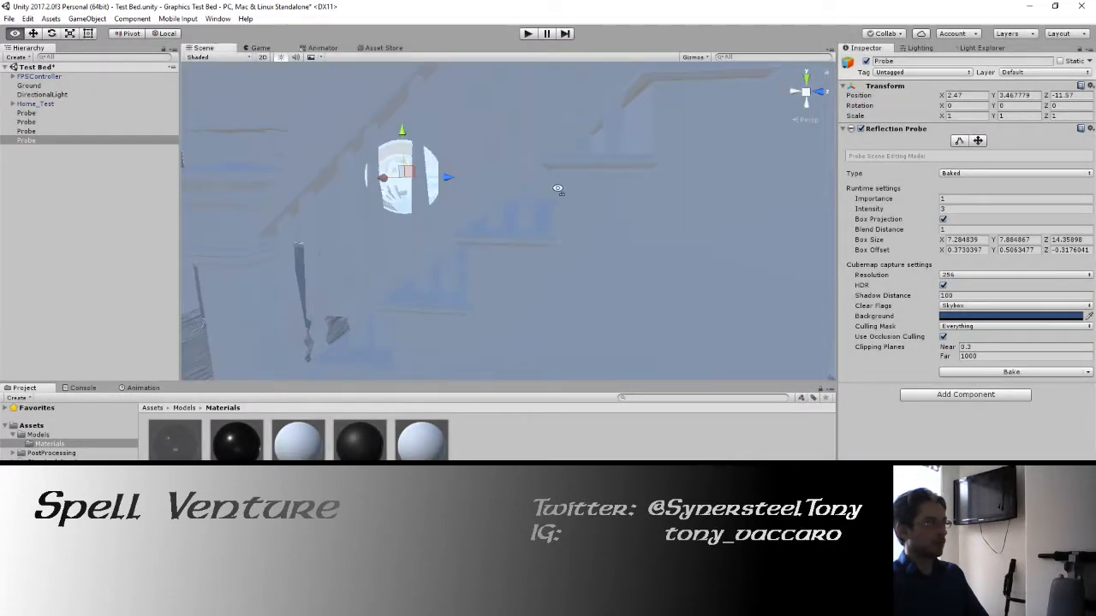
# Extend the kitchen reflection probe's box projection bounds towards the radiator wall, to a Z box size of about 15.85
pyautogui.moveTo(558, 189); pyautogui.dragTo(518, 224, button='right')
pyautogui.click(521, 220)
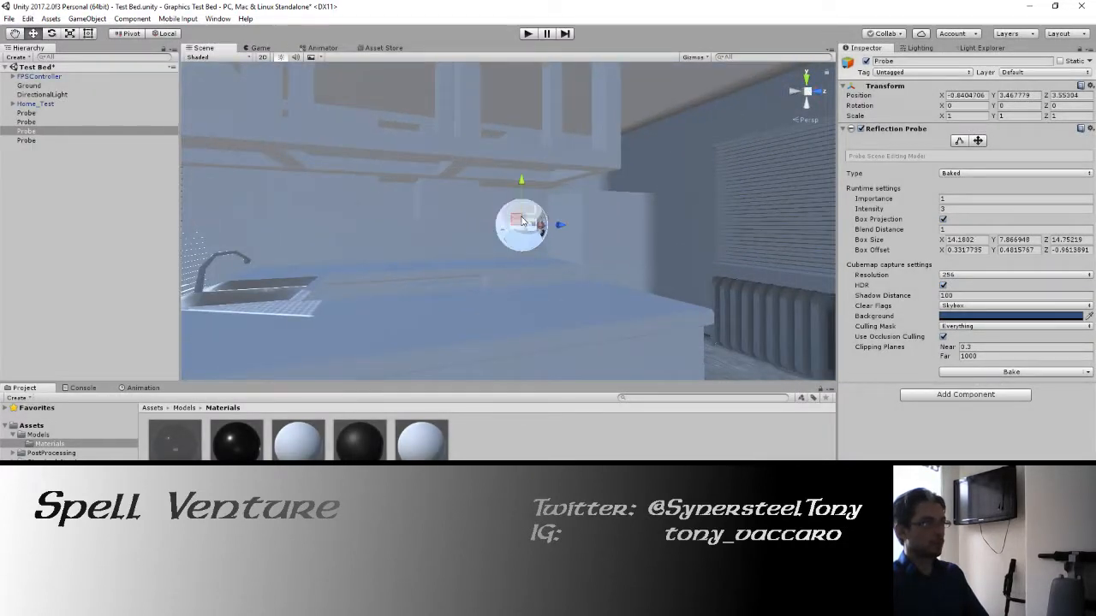
pyautogui.click(958, 140)
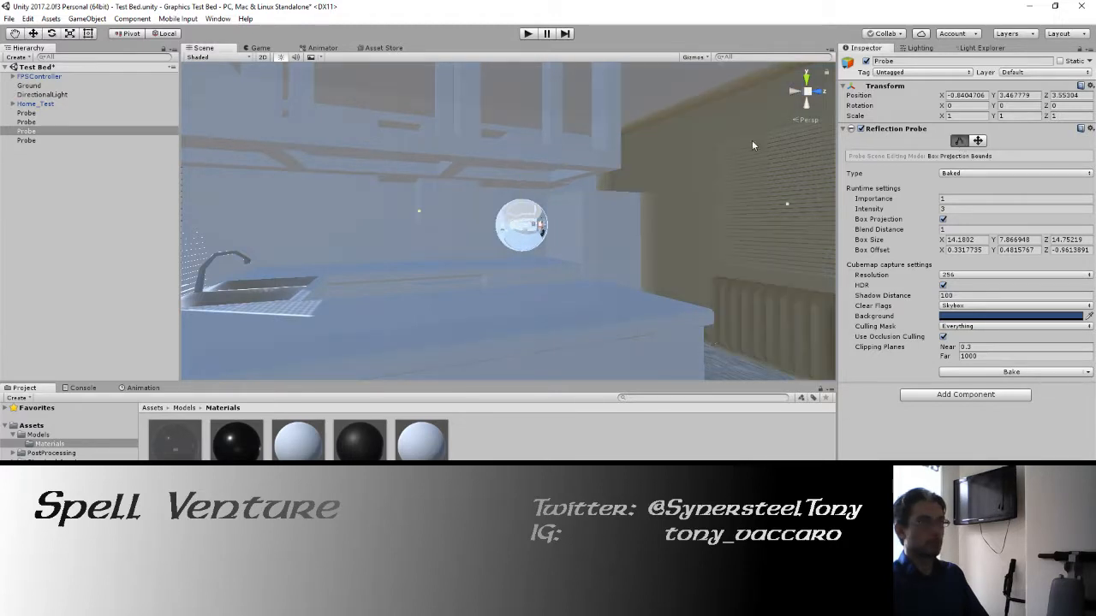
pyautogui.moveTo(752, 140); pyautogui.dragTo(613, 149, button='right')
pyautogui.moveTo(613, 150); pyautogui.dragTo(658, 152)
pyautogui.moveTo(531, 167); pyautogui.dragTo(706, 208, button='right')
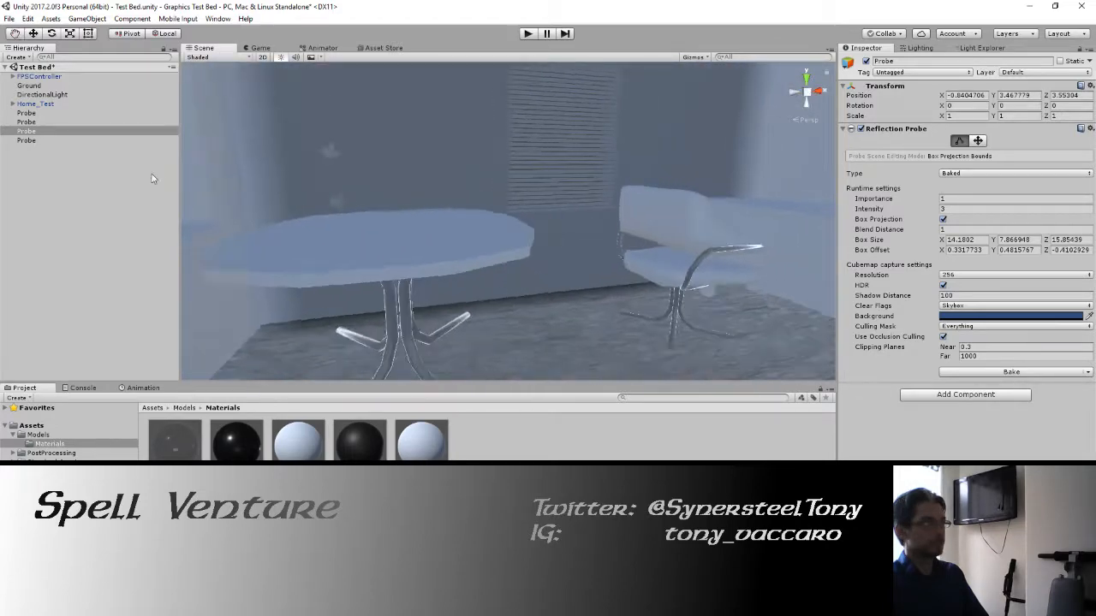
# Extend the box projection bounds of the probe in the table-and-desk room to the blinds wall, with a Z size of about 16.04
pyautogui.click(32, 121)
pyautogui.press('f')
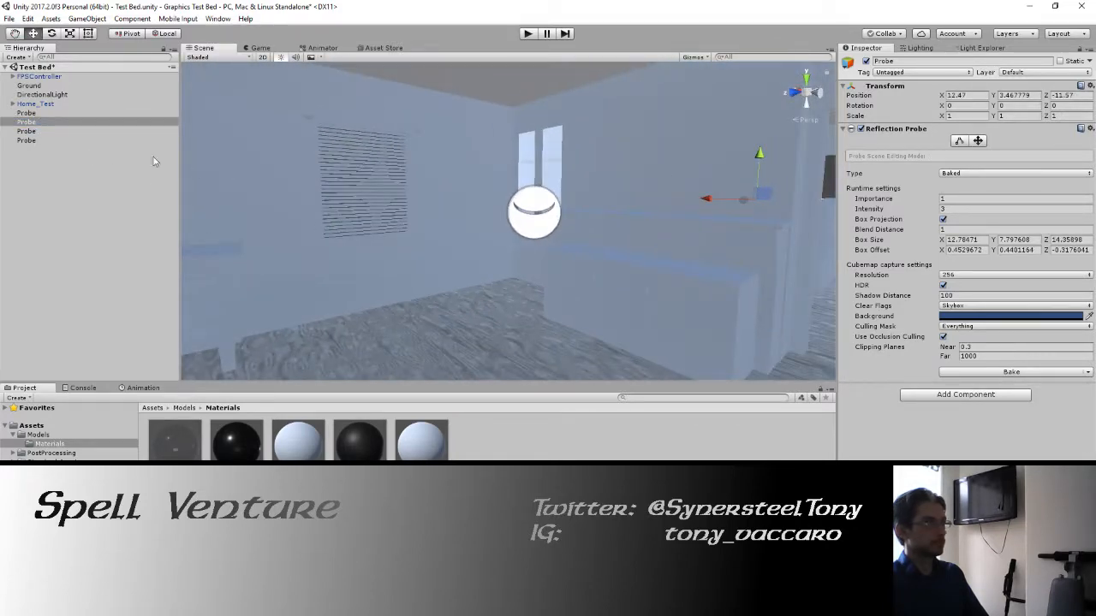
pyautogui.click(72, 113)
pyautogui.press('f')
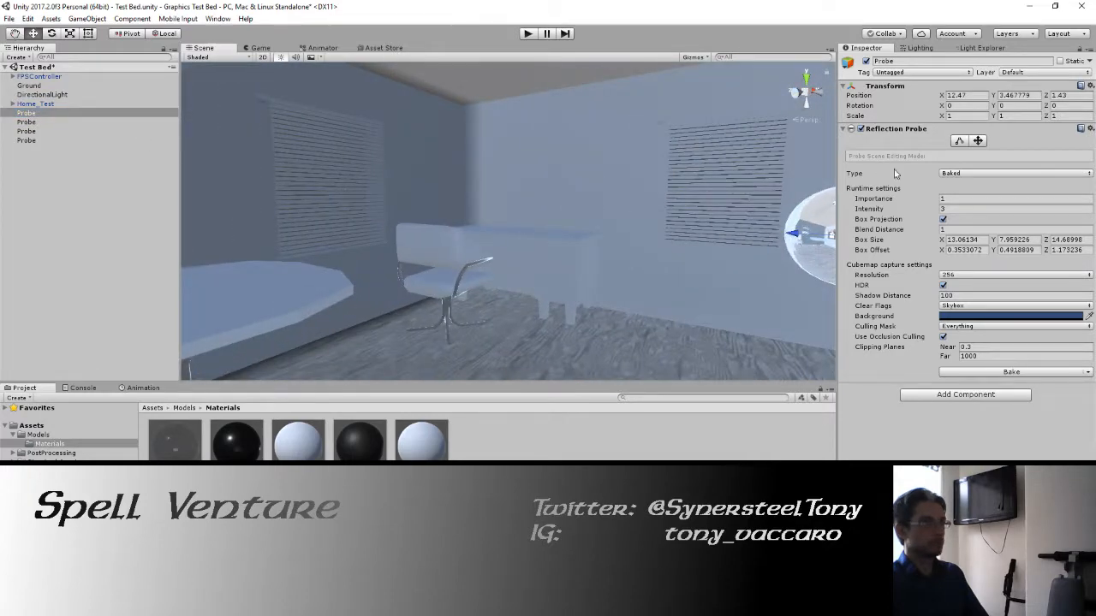
pyautogui.click(958, 140)
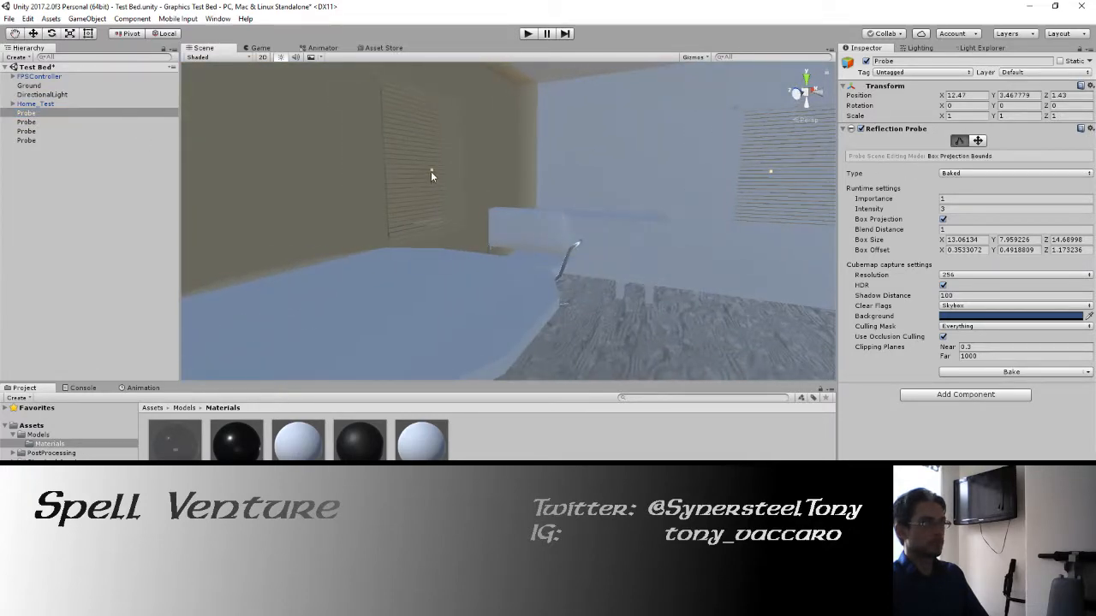
pyautogui.moveTo(430, 171); pyautogui.dragTo(385, 173)
pyautogui.moveTo(385, 172); pyautogui.dragTo(216, 184, button='right')
# Check the box projection bounds of the living-room and stairwell reflection probes against the surrounding walls
pyautogui.click(42, 124)
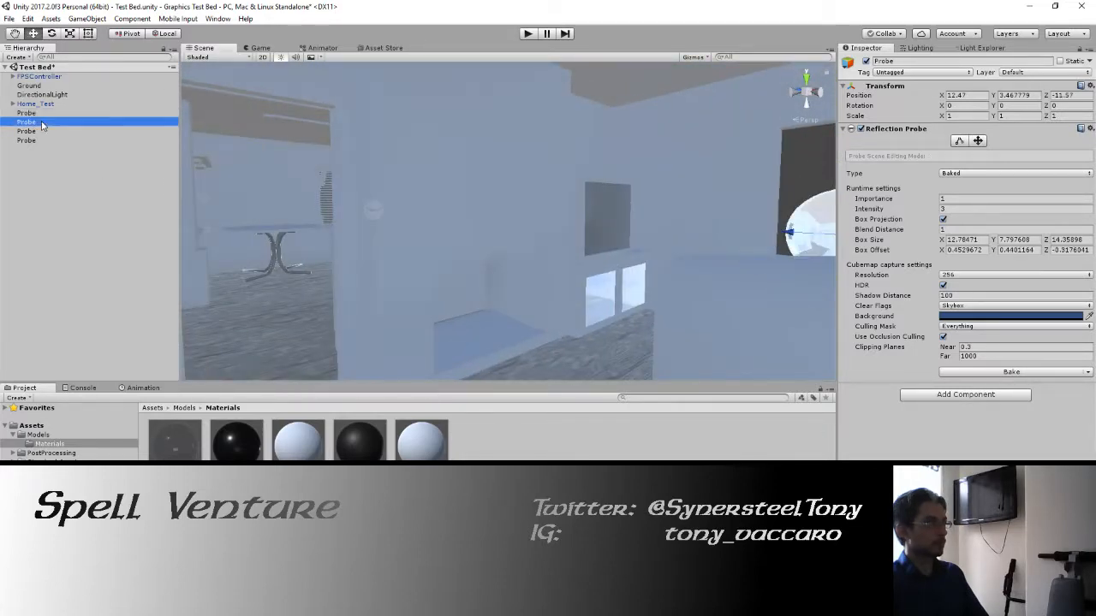
pyautogui.press('f')
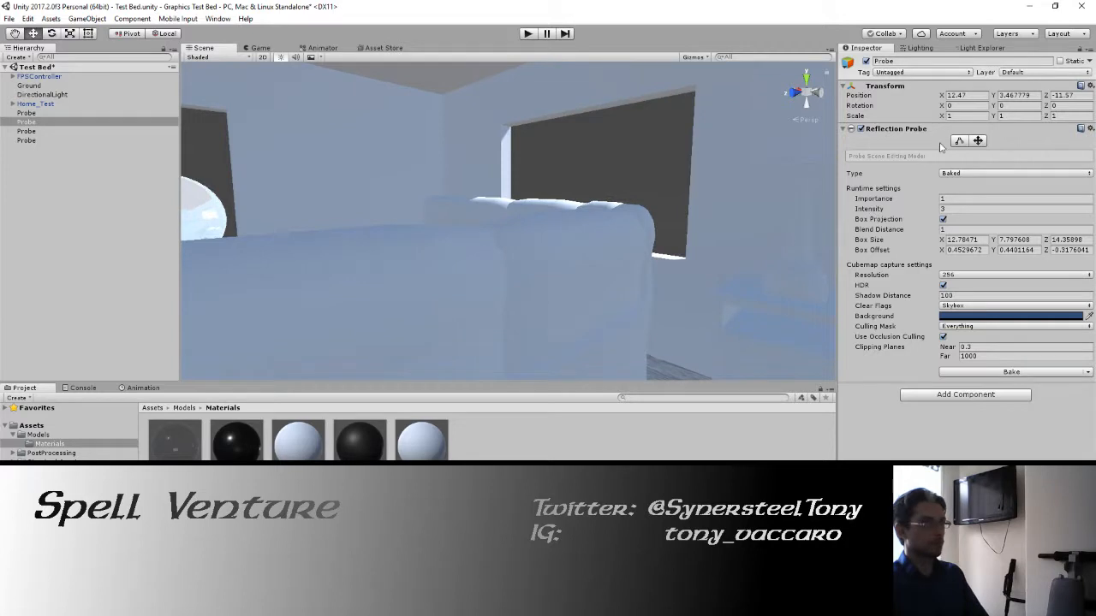
pyautogui.click(959, 141)
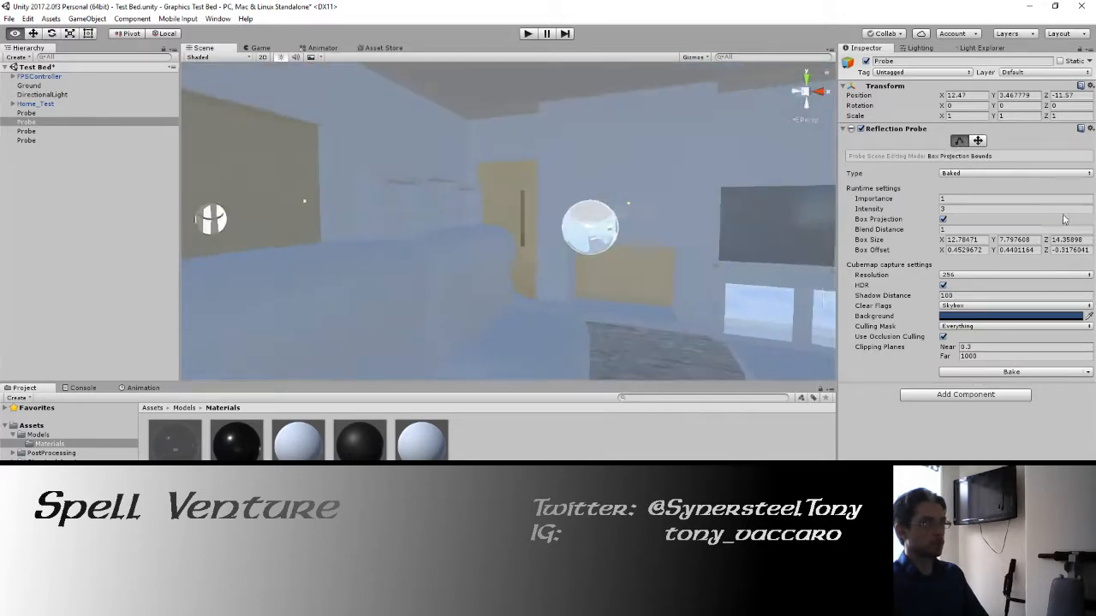
pyautogui.moveTo(1071, 230); pyautogui.dragTo(443, 224, button='right')
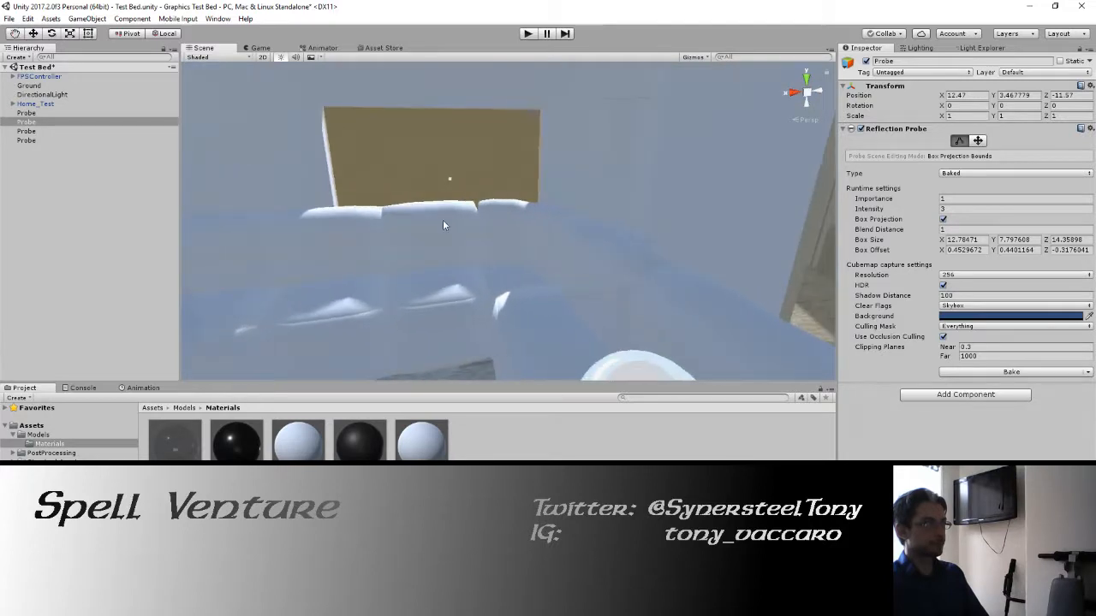
pyautogui.doubleClick(30, 114)
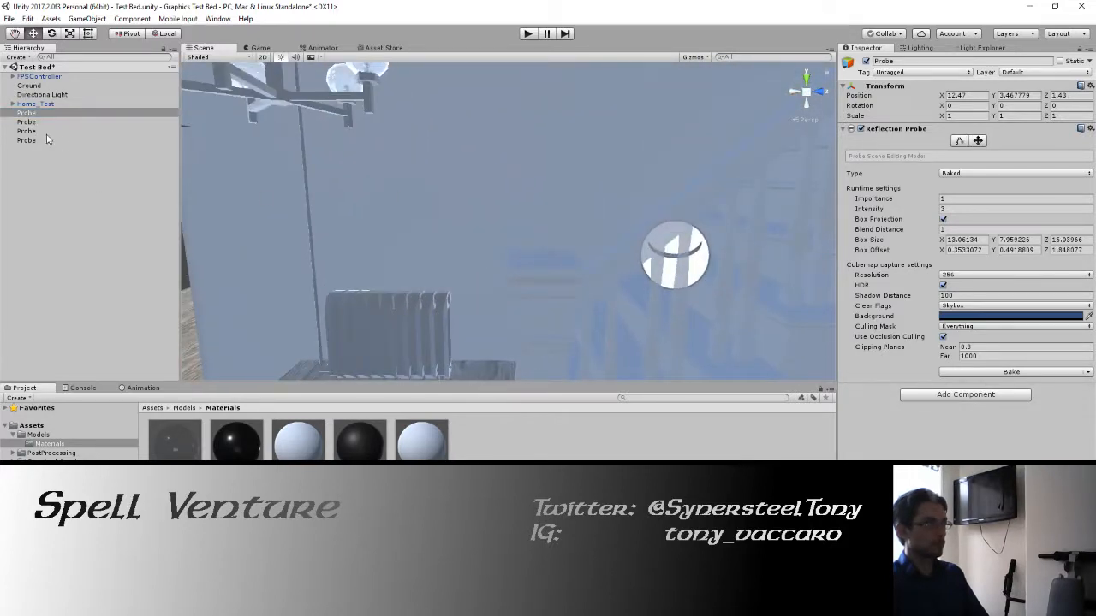
pyautogui.click(30, 131)
pyautogui.doubleClick(30, 140)
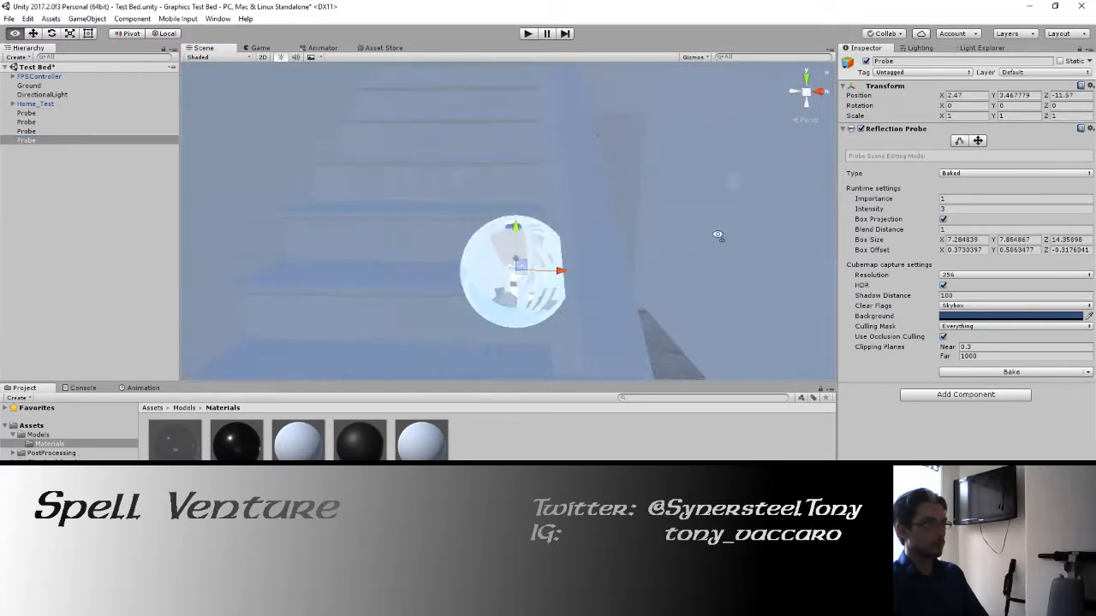
pyautogui.click(960, 142)
pyautogui.scroll(-5, 640, 176)
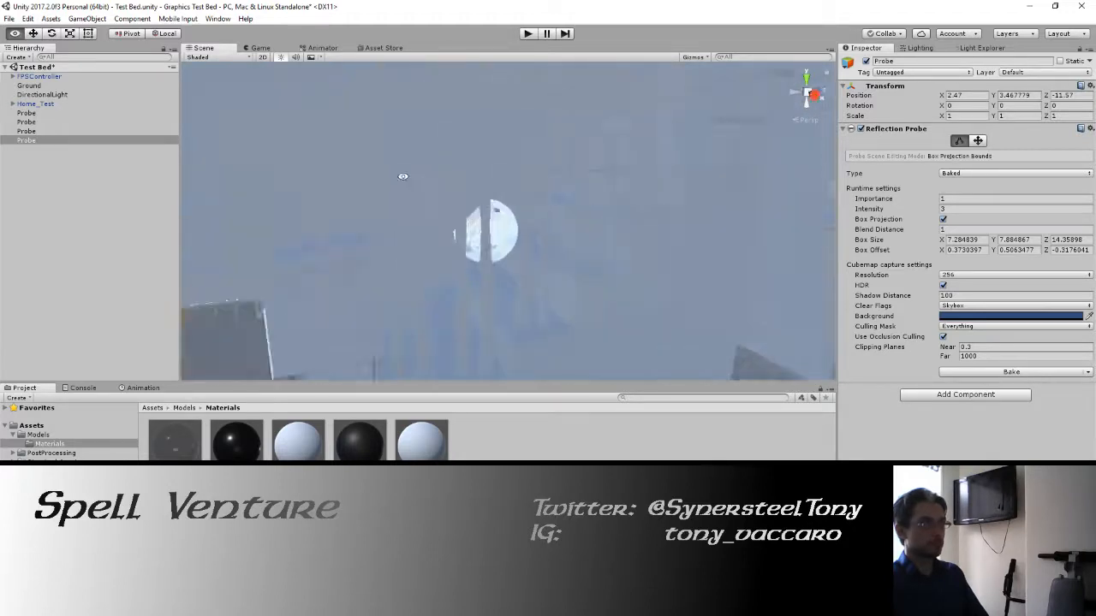
pyautogui.moveTo(404, 176); pyautogui.dragTo(267, 149, button='right')
# Select all four reflection probes and bake them together
pyautogui.keyDown('shift'); pyautogui.click(35, 113); pyautogui.keyUp('shift')
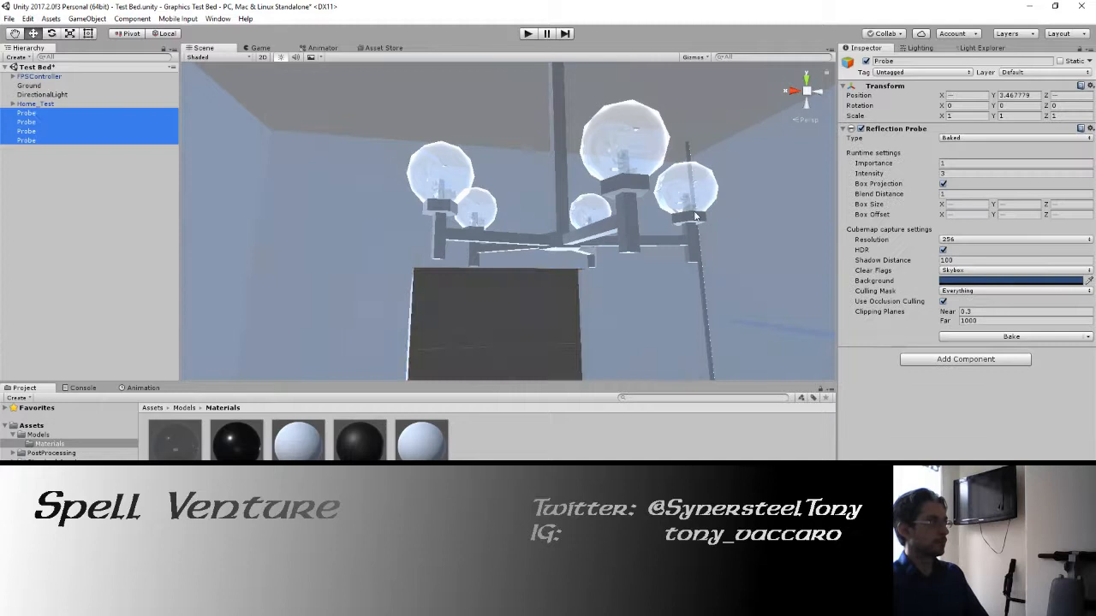
pyautogui.click(1088, 341)
pyautogui.click(1003, 350)
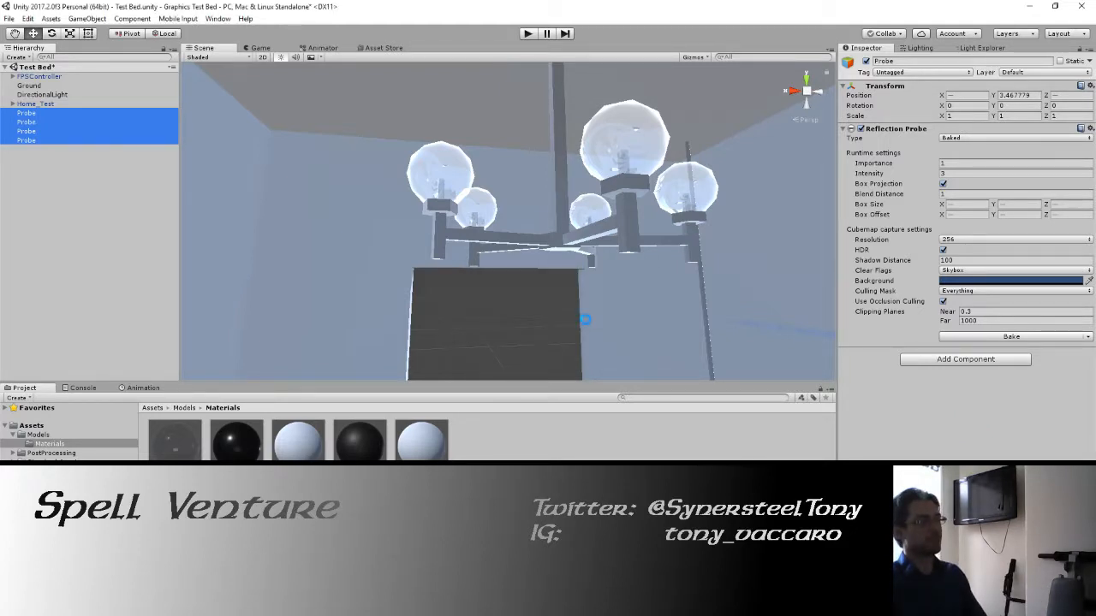
pyautogui.moveTo(586, 320); pyautogui.dragTo(546, 289, button='right')
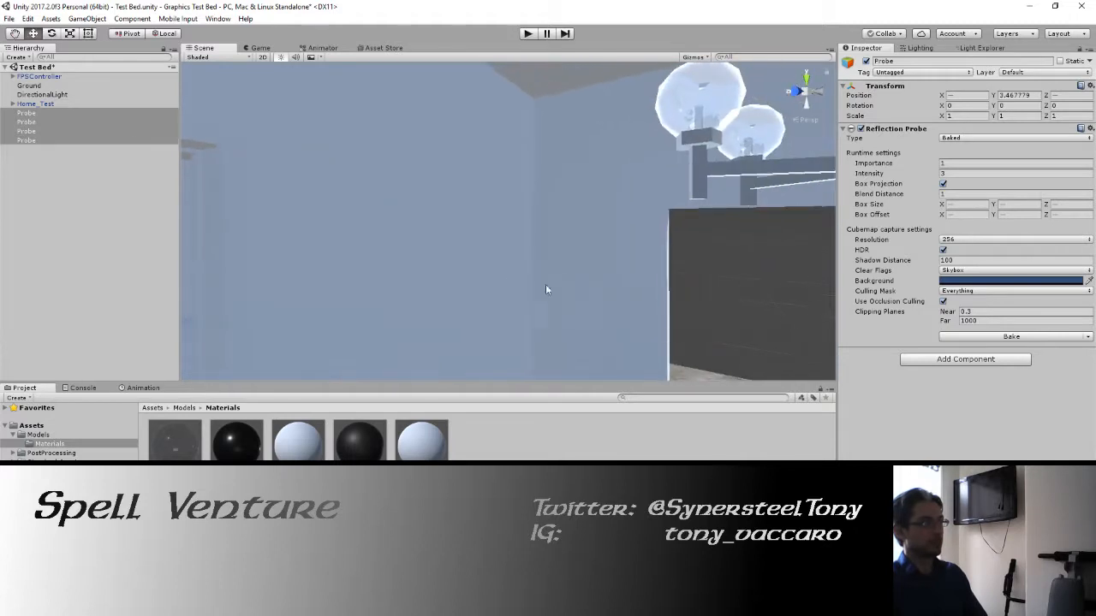
# Reapply the Static flag on the Home_Test model by turning it off and on again
pyautogui.click(47, 104)
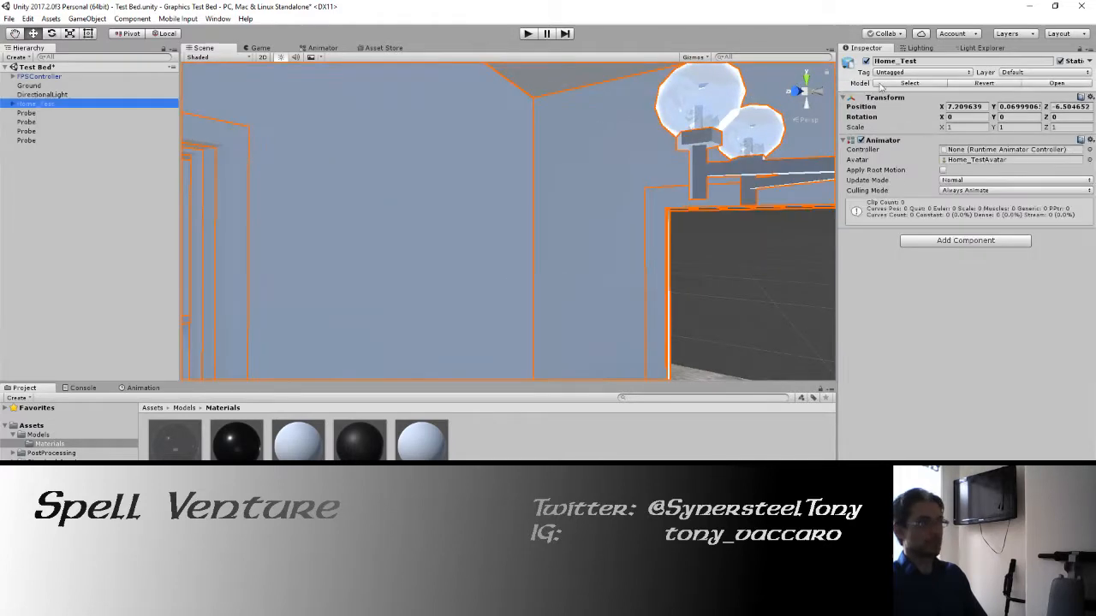
pyautogui.click(1060, 62)
pyautogui.click(502, 326)
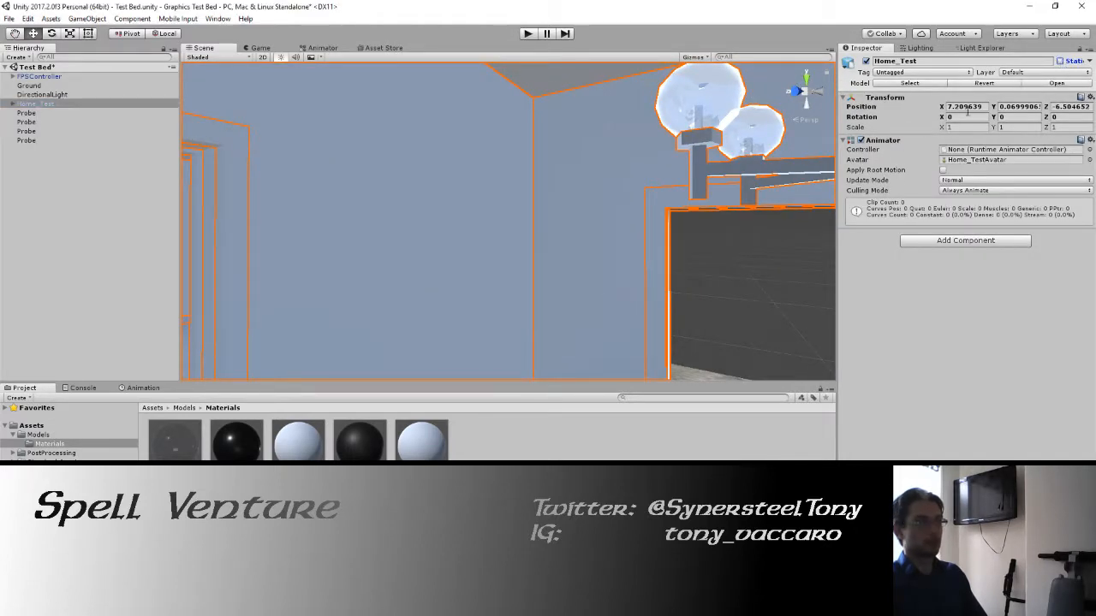
pyautogui.click(1062, 62)
pyautogui.click(516, 325)
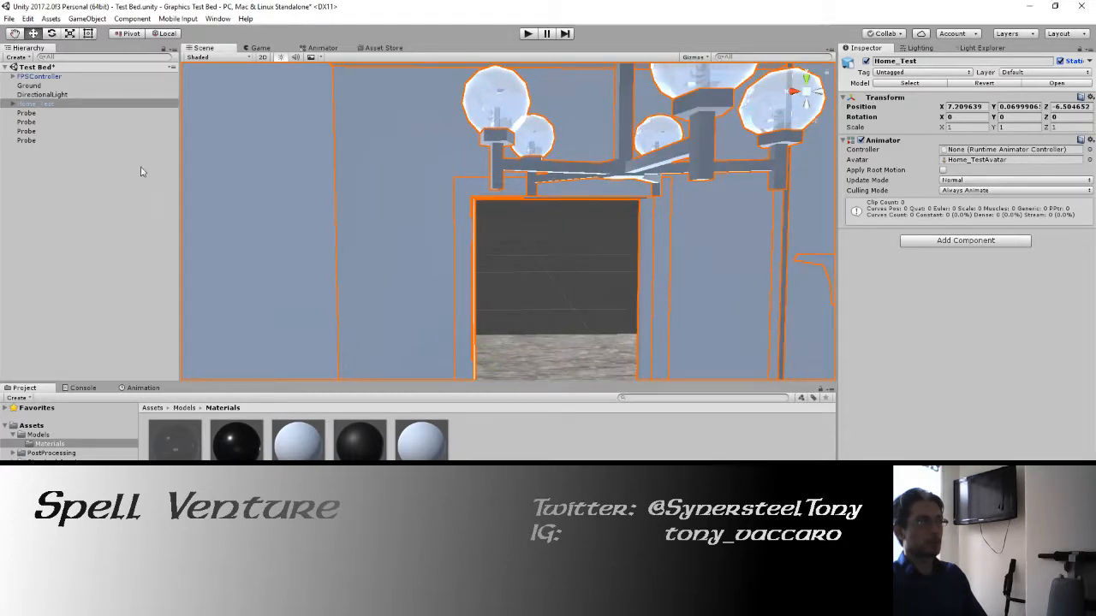
# Rebake all four reflection probes with the static Home_Test model
pyautogui.click(26, 112)
pyautogui.keyDown('shift'); pyautogui.click(58, 140); pyautogui.keyUp('shift')
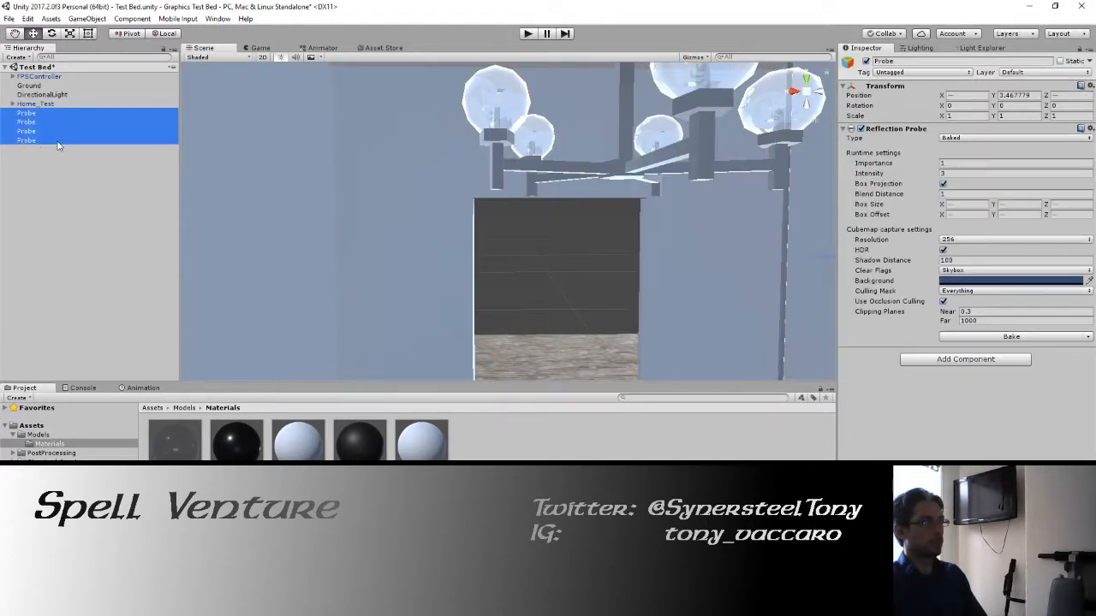
pyautogui.click(1088, 340)
pyautogui.click(1010, 351)
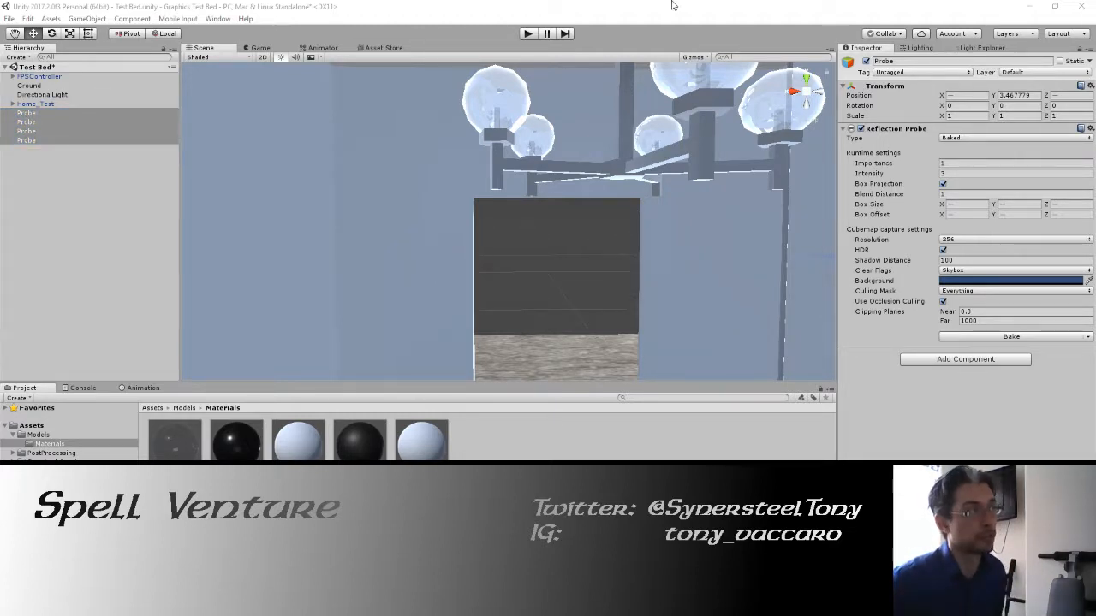
# Clear the selection and examine the baked lighting and reflections around the hallway chandelier
pyautogui.click(557, 6)
pyautogui.moveTo(560, 118); pyautogui.dragTo(451, 132, button='right')
pyautogui.click(87, 190)
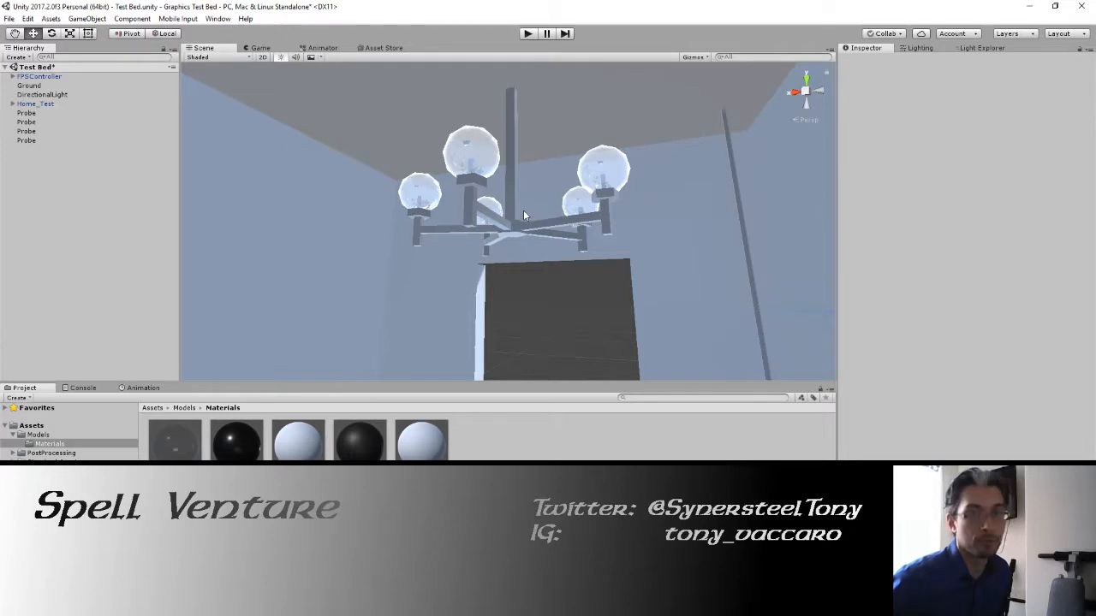
pyautogui.moveTo(523, 210); pyautogui.dragTo(614, 217, button='right')
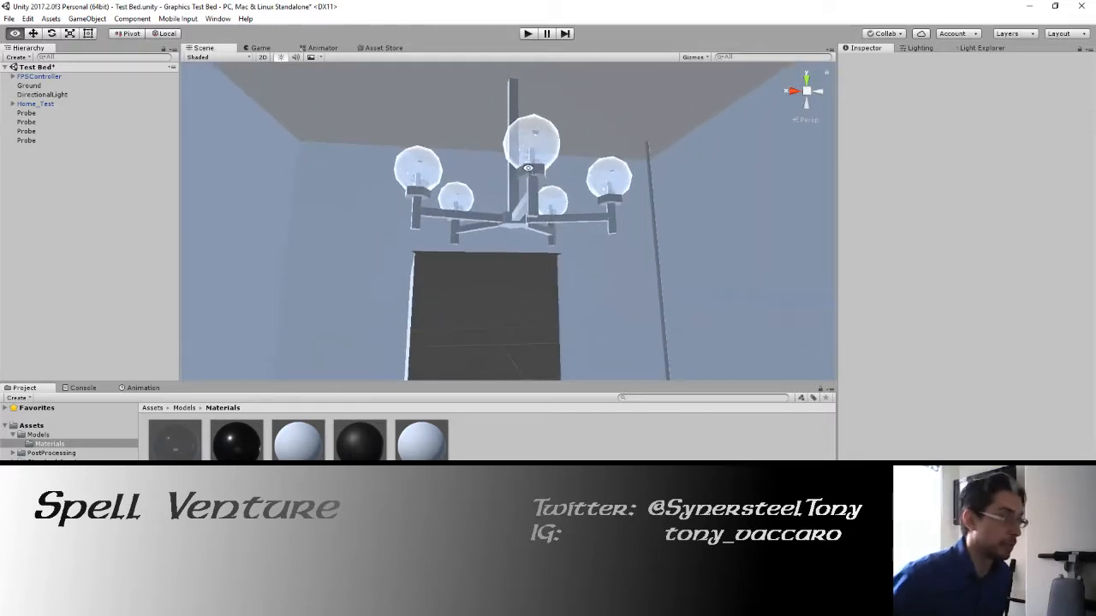
pyautogui.moveTo(528, 168); pyautogui.dragTo(547, 334, button='right')
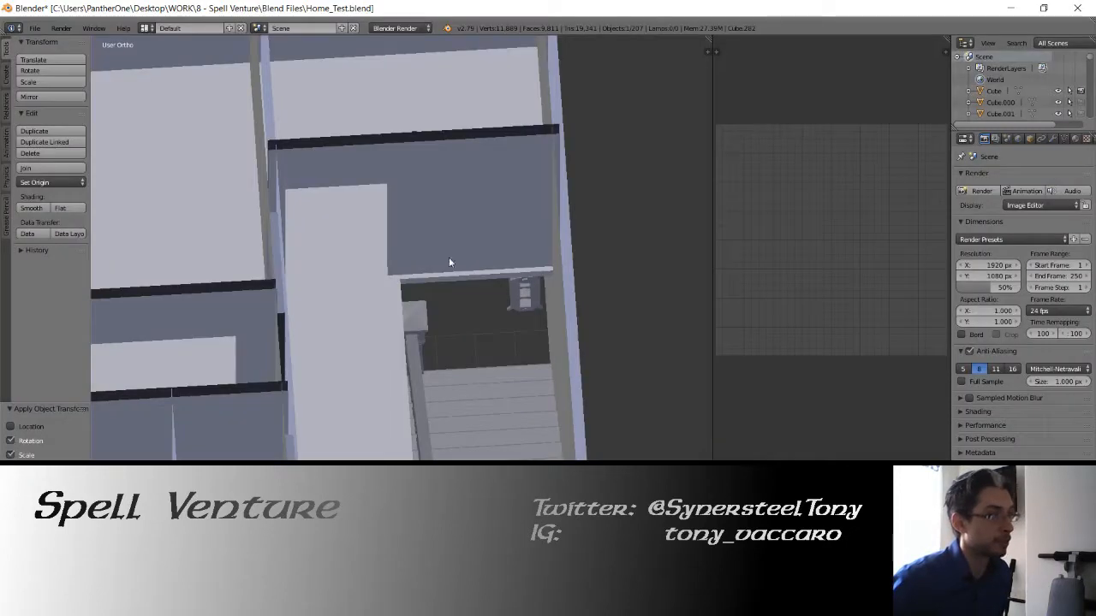
# Switch to Blender, deselect everything and examine the room with the ceiling fan and dresser in perspective view
pyautogui.moveTo(451, 262); pyautogui.dragTo(368, 205, button='middle')
pyautogui.press('a')
pyautogui.press('KP_5')
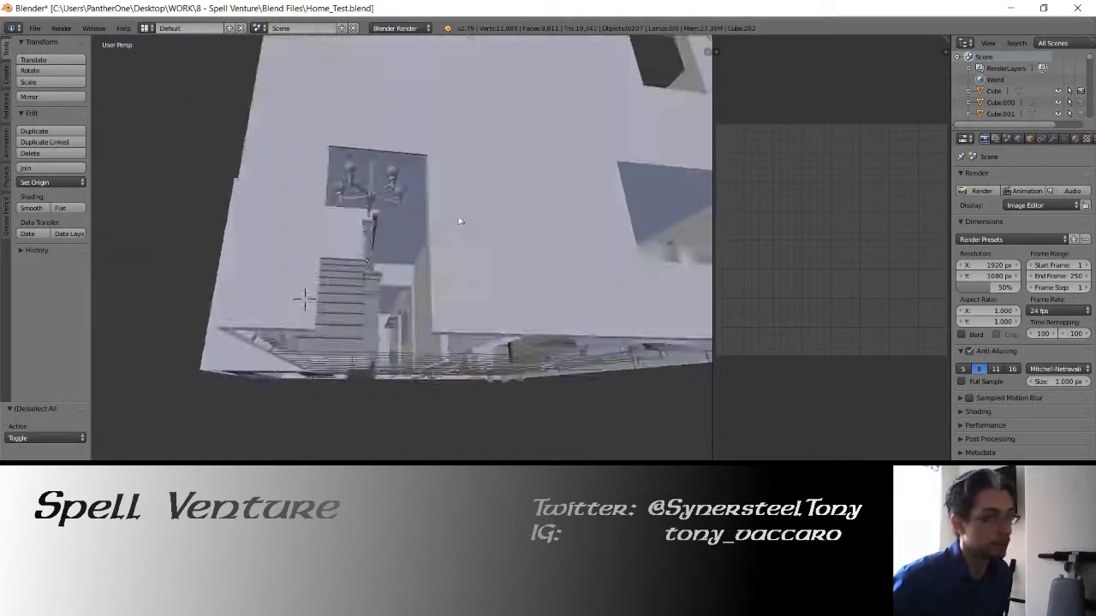
pyautogui.scroll(5, 368, 205)
pyautogui.moveTo(333, 240); pyautogui.dragTo(306, 313, button='middle')
pyautogui.scroll(4, 303, 244)
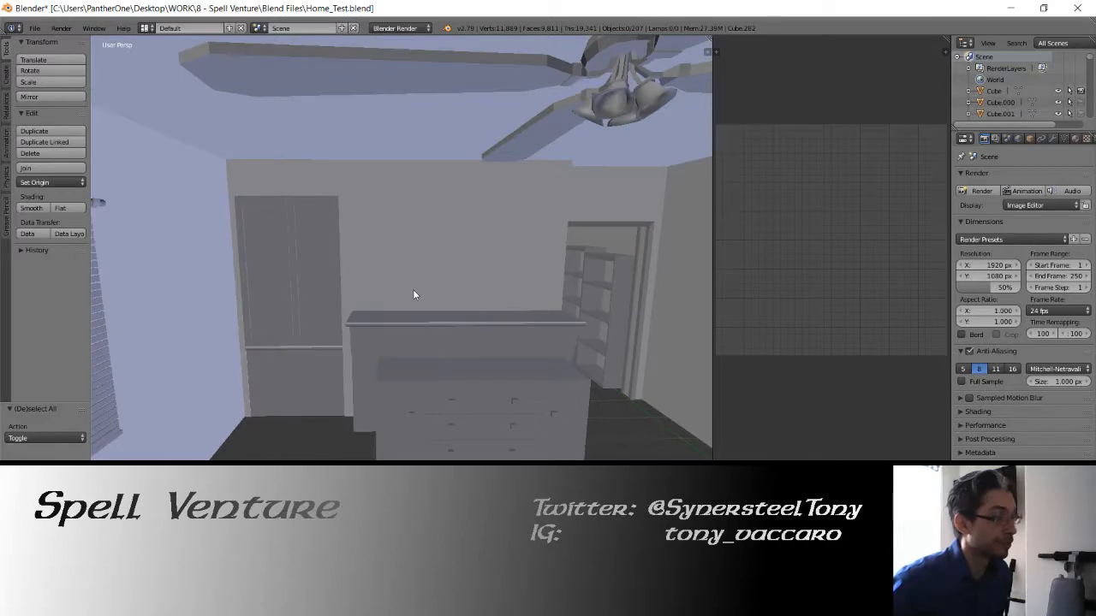
# Save Home_Test.blend over the existing file and close Blender
pyautogui.moveTo(413, 289); pyautogui.dragTo(211, 304, button='middle')
pyautogui.scroll(-6, 452, 276)
pyautogui.moveTo(455, 282); pyautogui.dragTo(419, 246, button='middle')
pyautogui.hotkey('ctrl', 's')
pyautogui.click(419, 247)
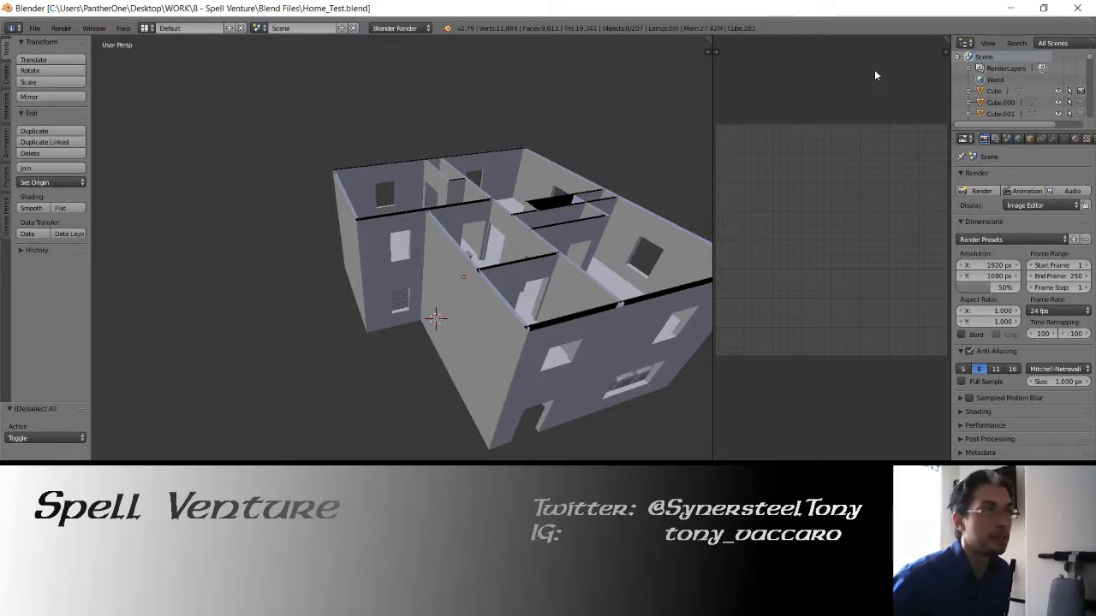
pyautogui.click(1075, 7)
# Examine the house's outer wall, ceiling corner and hallway chandelier in the Unity scene
pyautogui.moveTo(350, 234)
pyautogui.mouseDown(button='middle')
pyautogui.moveTo(374, 234)
pyautogui.moveTo(325, 235)
pyautogui.moveTo(362, 234)
pyautogui.mouseUp(button='middle')
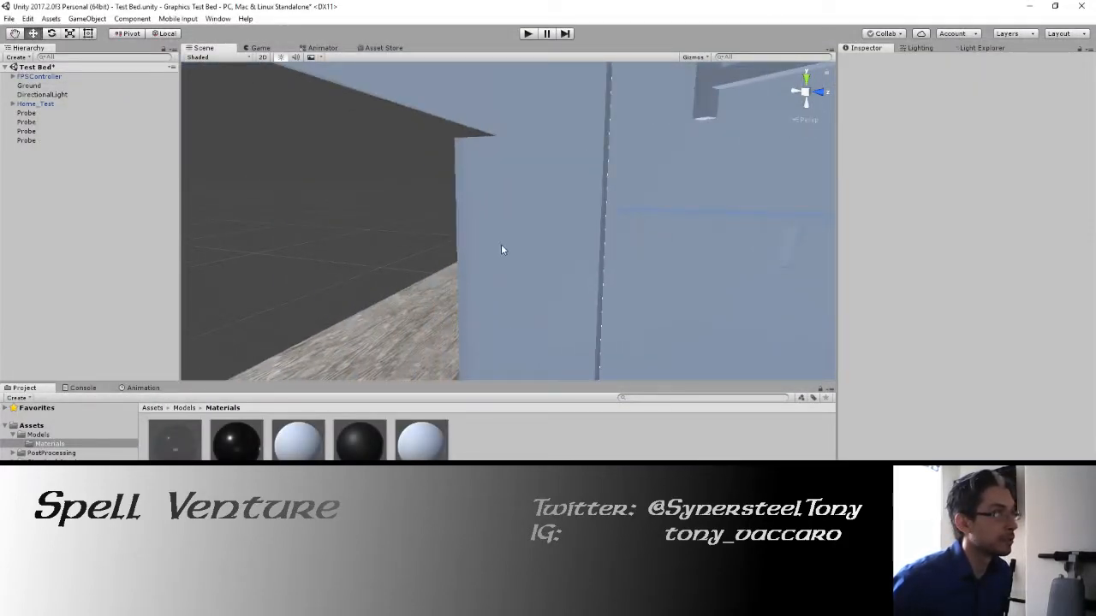
pyautogui.moveTo(502, 249); pyautogui.dragTo(472, 236, button='right')
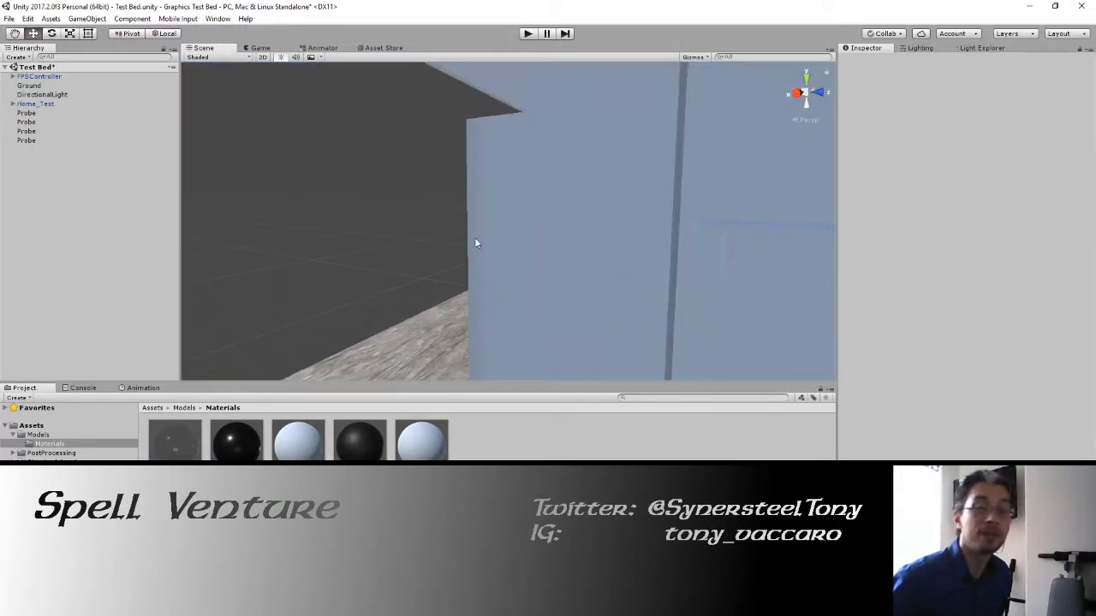
pyautogui.moveTo(475, 243)
pyautogui.mouseDown(button='middle')
pyautogui.moveTo(511, 242)
pyautogui.moveTo(494, 243)
pyautogui.mouseUp(button='middle')
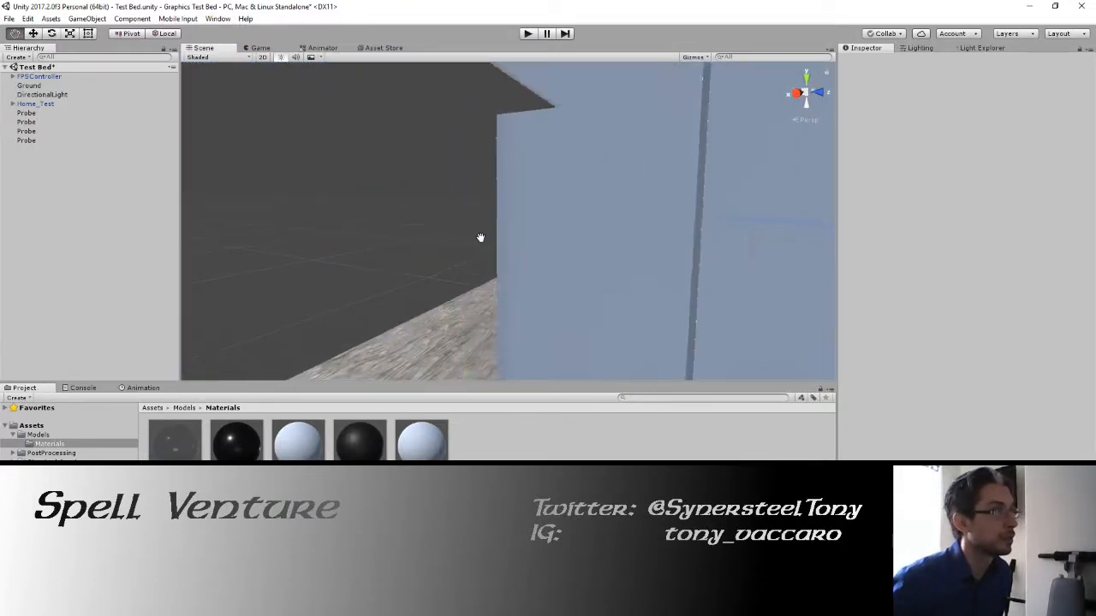
pyautogui.moveTo(494, 244); pyautogui.dragTo(694, 123, button='right')
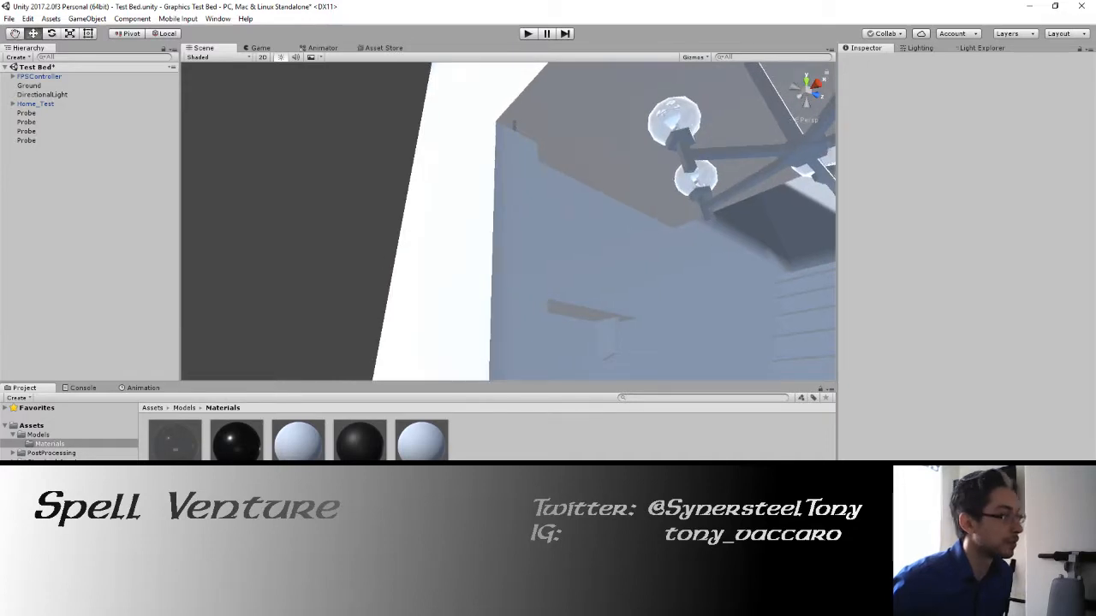
# Start a new Blender session and load Home_Test from the recent files
pyautogui.rightClick(322, 605)
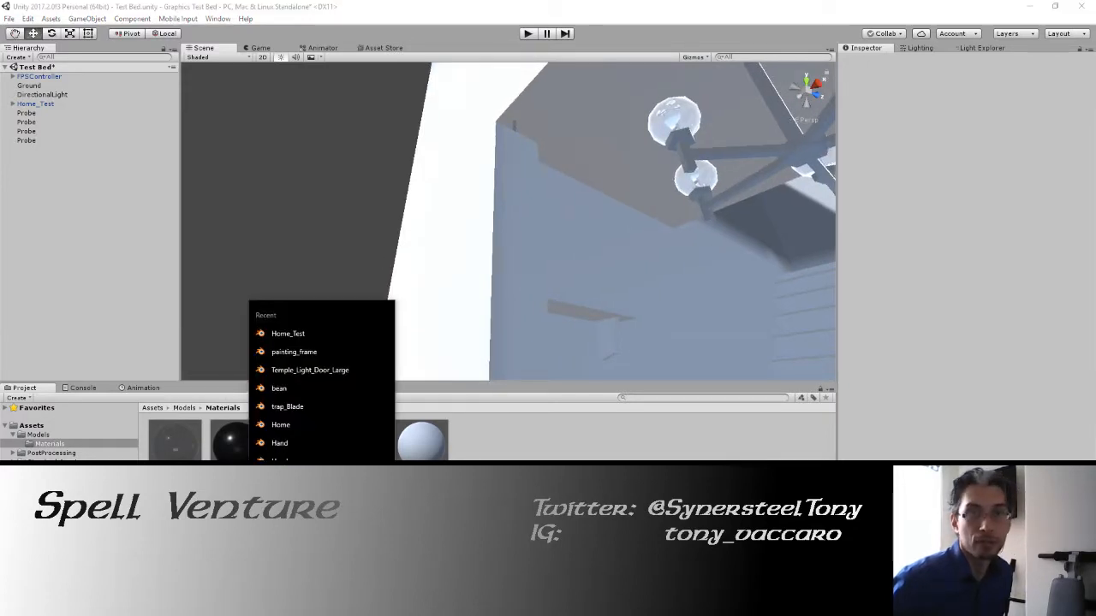
pyautogui.click(291, 582)
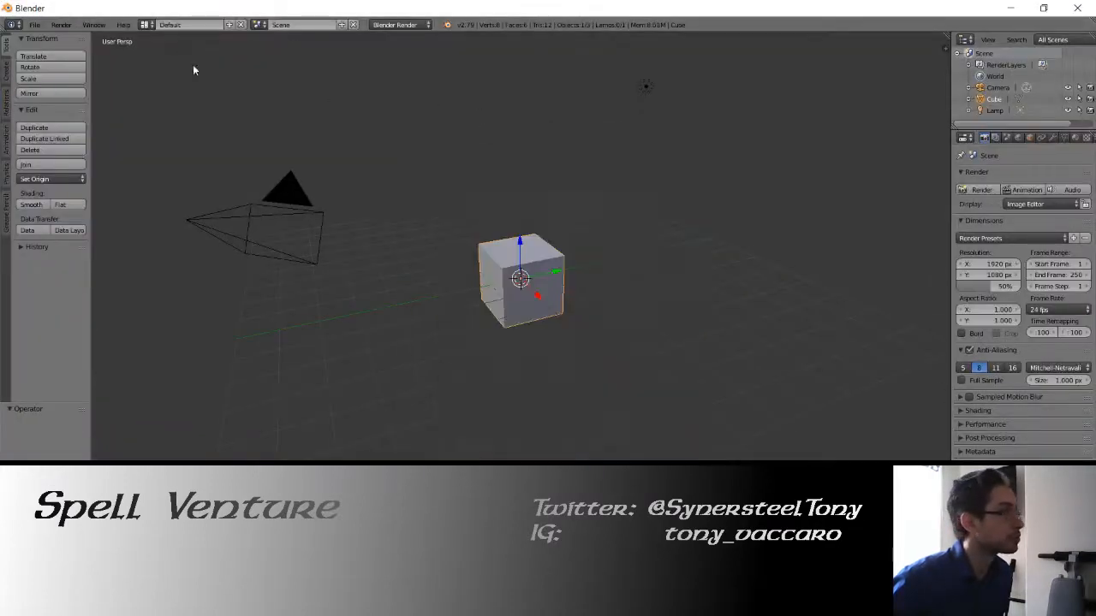
pyautogui.click(35, 25)
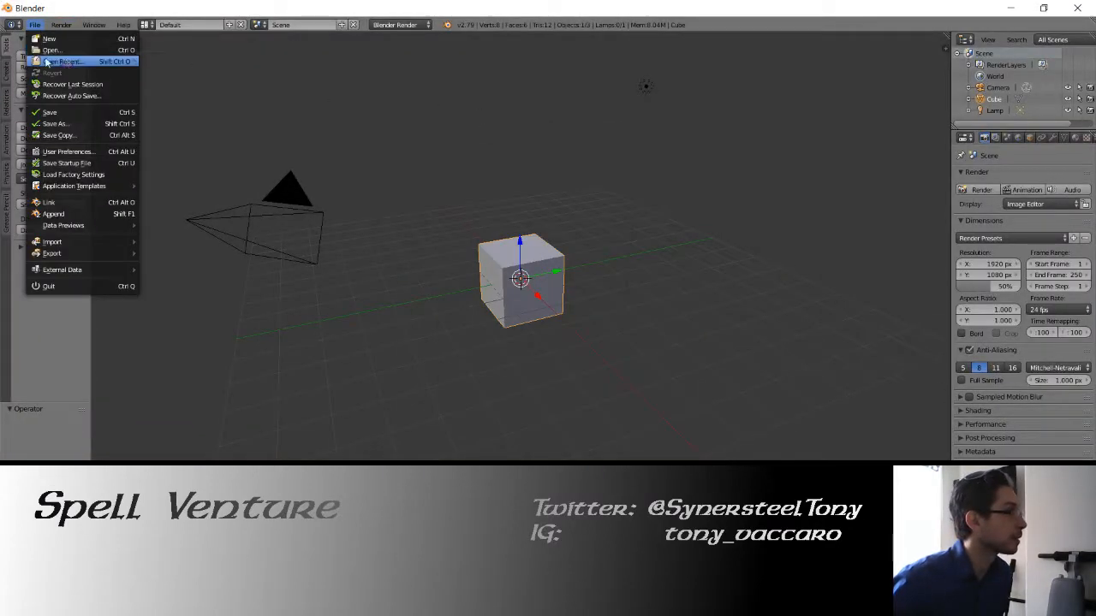
pyautogui.moveTo(48, 61)
pyautogui.click(173, 63)
# Fill the missing face in the doorway opening of the outer wall, using wireframe view to select its edges
pyautogui.moveTo(435, 313); pyautogui.dragTo(405, 207, button='middle')
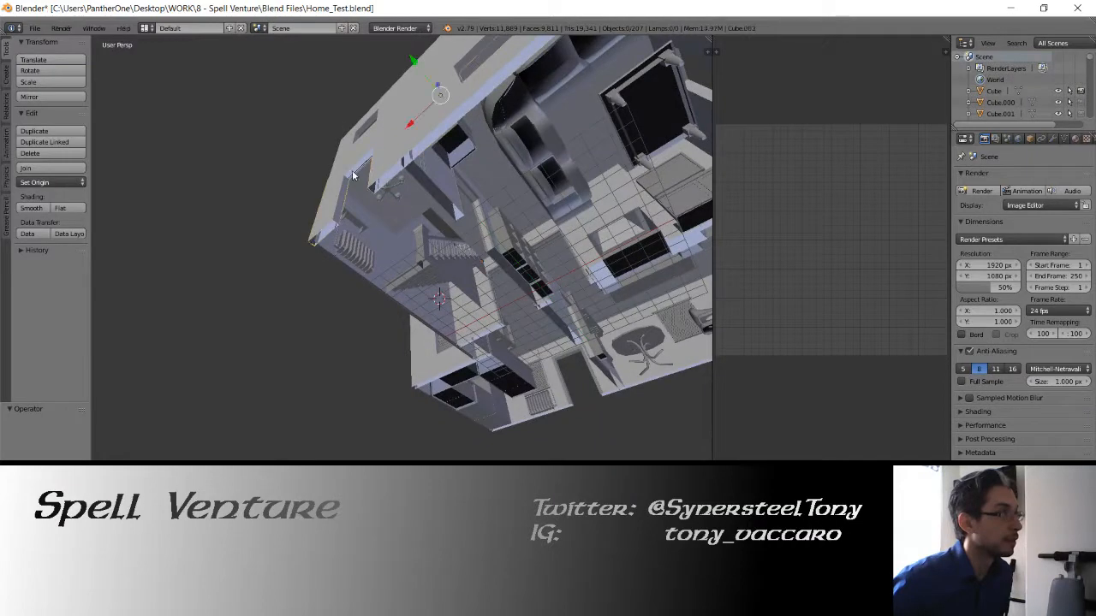
pyautogui.press('KP_Decimal')
pyautogui.scroll(5, 345, 300)
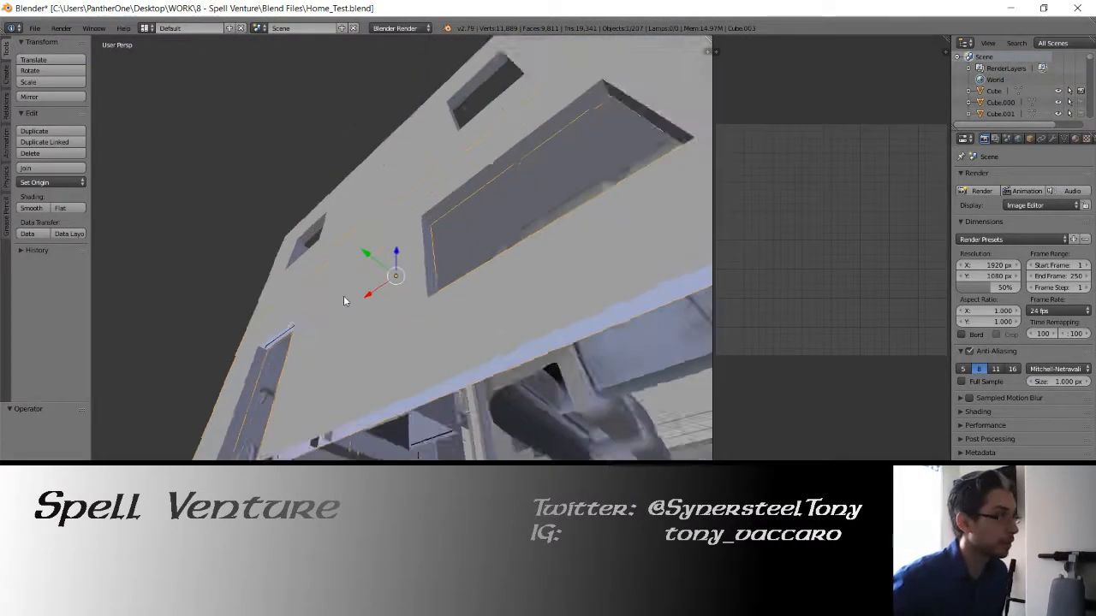
pyautogui.keyDown('shift'); pyautogui.moveTo(345, 299); pyautogui.dragTo(419, 303, button='middle'); pyautogui.keyUp('shift')
pyautogui.press('Tab')
pyautogui.press('z')
pyautogui.moveTo(423, 240); pyautogui.dragTo(482, 245, button='middle')
pyautogui.keyDown('alt'); pyautogui.rightClick(475, 260); pyautogui.keyUp('alt')
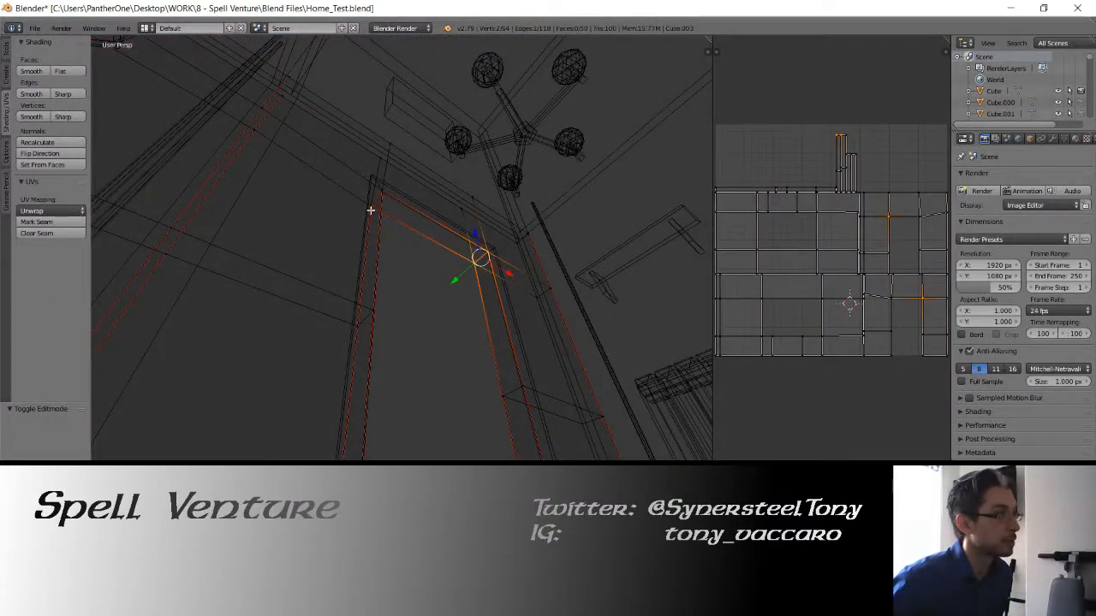
pyautogui.press('Tab')
# Apply the outer wall object's location, then its rotation and scale
pyautogui.moveTo(452, 235); pyautogui.dragTo(404, 249, button='middle')
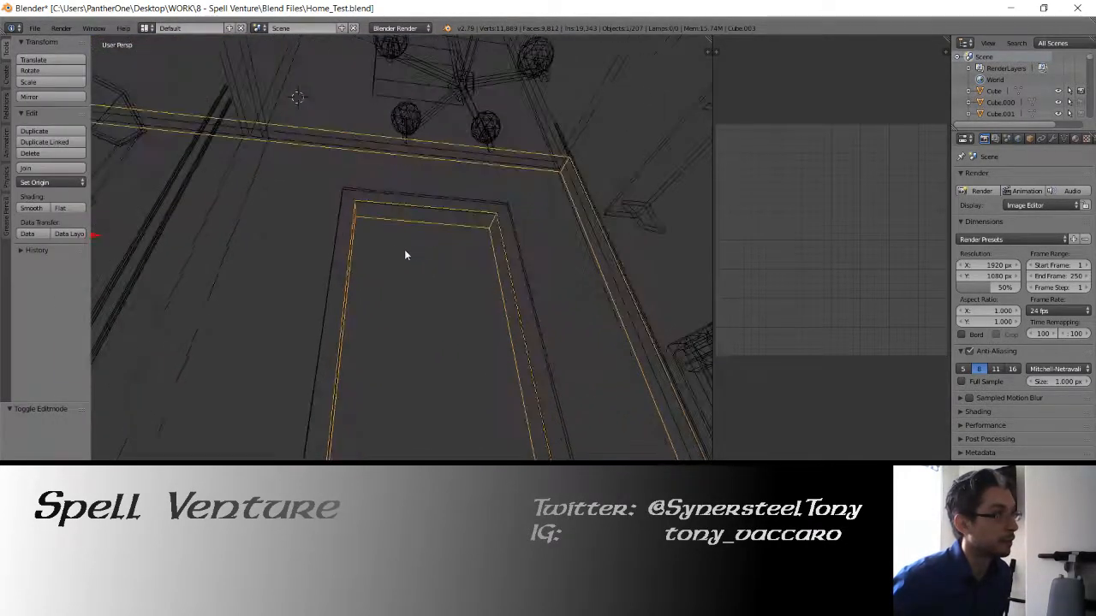
pyautogui.press('Tab')
pyautogui.press('Tab')
pyautogui.hotkey('ctrl', 'a')
pyautogui.click(396, 251)
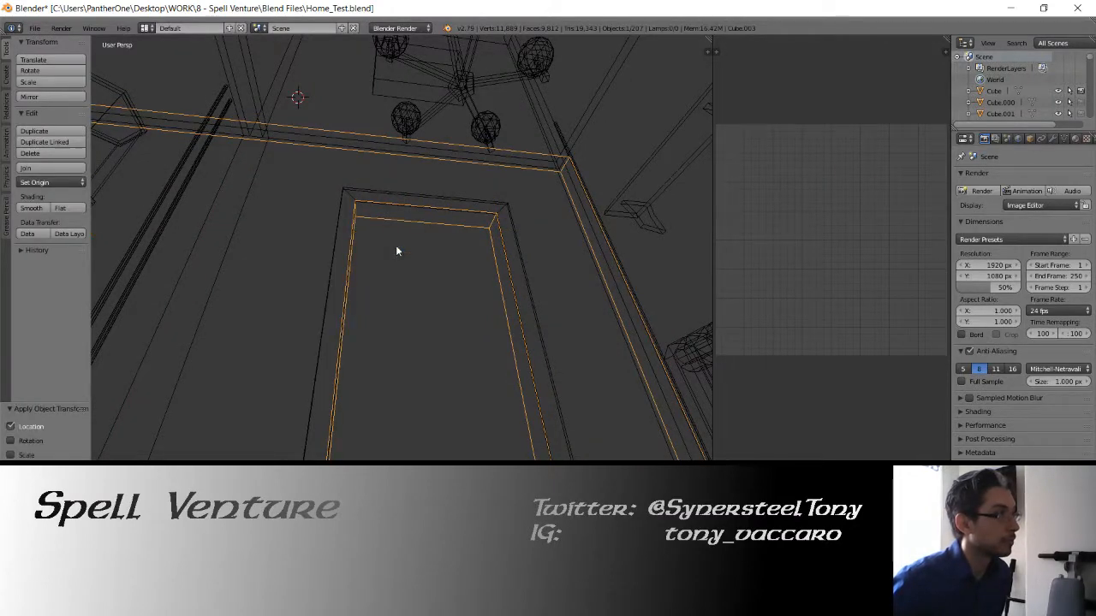
pyautogui.press('Tab')
pyautogui.press('Tab')
pyautogui.hotkey('ctrl', 'a')
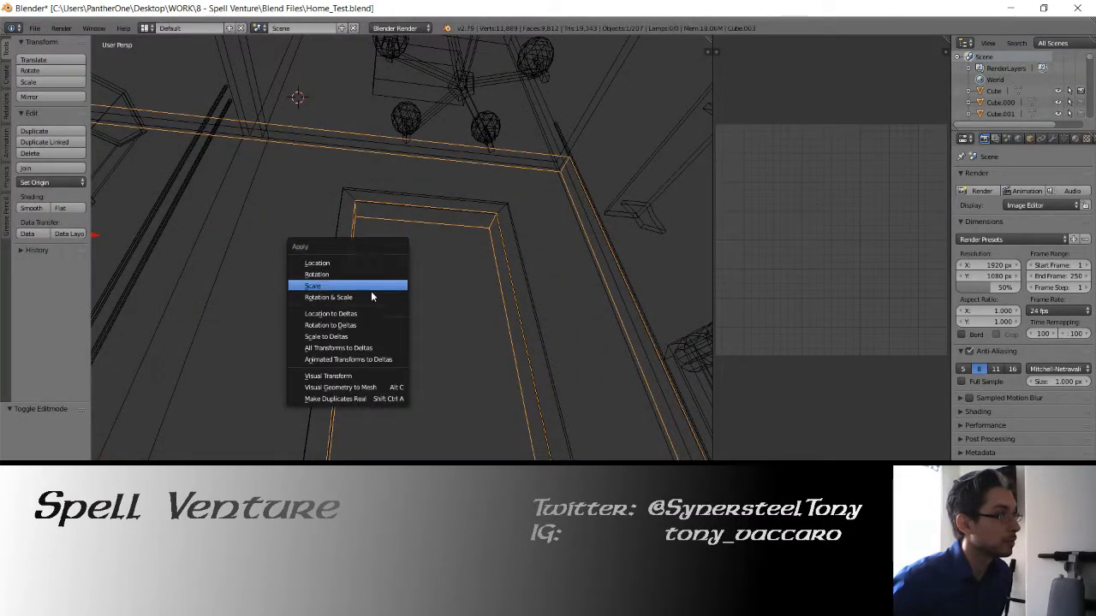
pyautogui.click(372, 296)
# Select the outer wall's entire mesh, unwrap its UVs and return to object mode
pyautogui.press('Tab')
pyautogui.press('a')
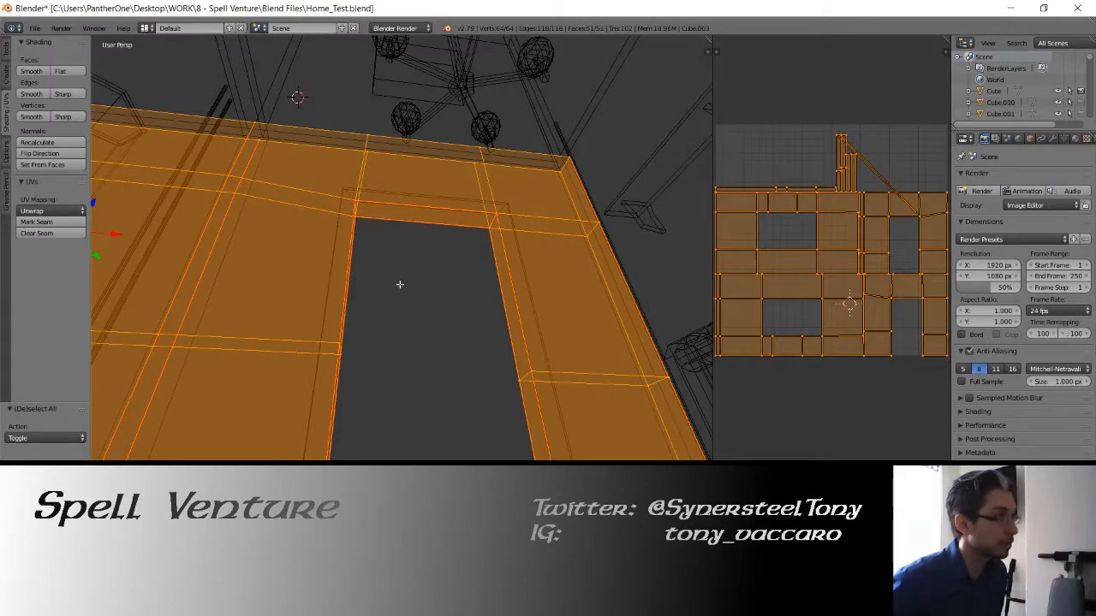
pyautogui.press('u')
pyautogui.click(399, 284)
pyautogui.press('Tab')
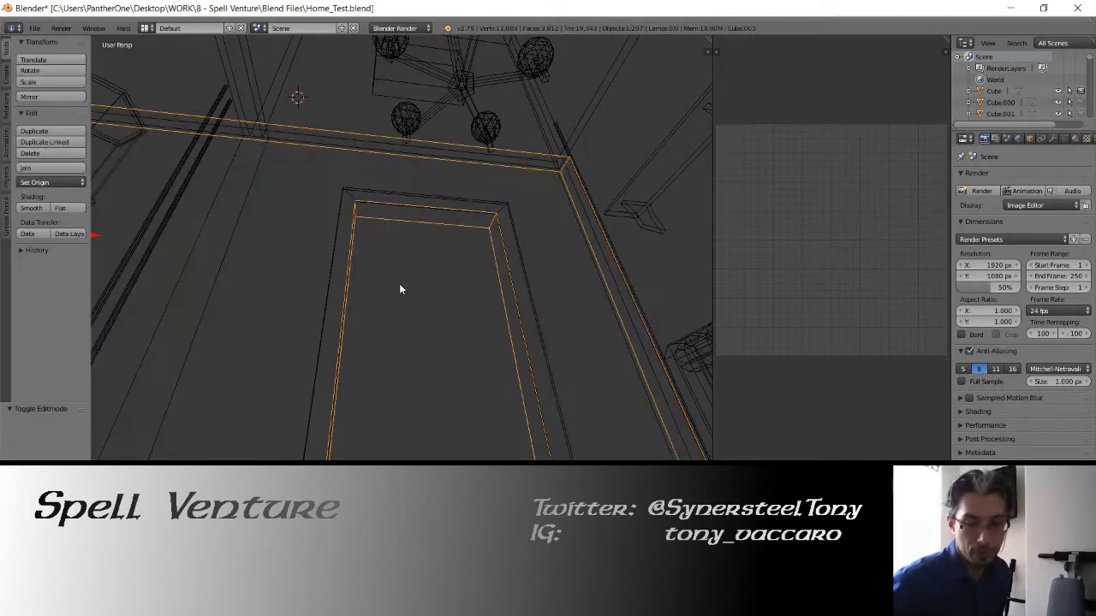
# Return to solid shading, try to save the Home_Test file and deselect the outer wall
pyautogui.moveTo(399, 283)
pyautogui.mouseDown(button='middle')
pyautogui.moveTo(411, 264)
pyautogui.moveTo(345, 262)
pyautogui.moveTo(411, 223)
pyautogui.moveTo(418, 232)
pyautogui.moveTo(401, 264)
pyautogui.moveTo(431, 262)
pyautogui.moveTo(403, 283)
pyautogui.moveTo(362, 286)
pyautogui.moveTo(425, 316)
pyautogui.moveTo(391, 287)
pyautogui.moveTo(362, 274)
pyautogui.moveTo(355, 282)
pyautogui.mouseUp(button='middle')
pyautogui.press('z')
pyautogui.hotkey('ctrl', 's')
pyautogui.press('a')
# Switch to Unity and examine the outer wall from the ceiling corner near the chandelier down to the floor
pyautogui.hotkey('alt', 'Tab')
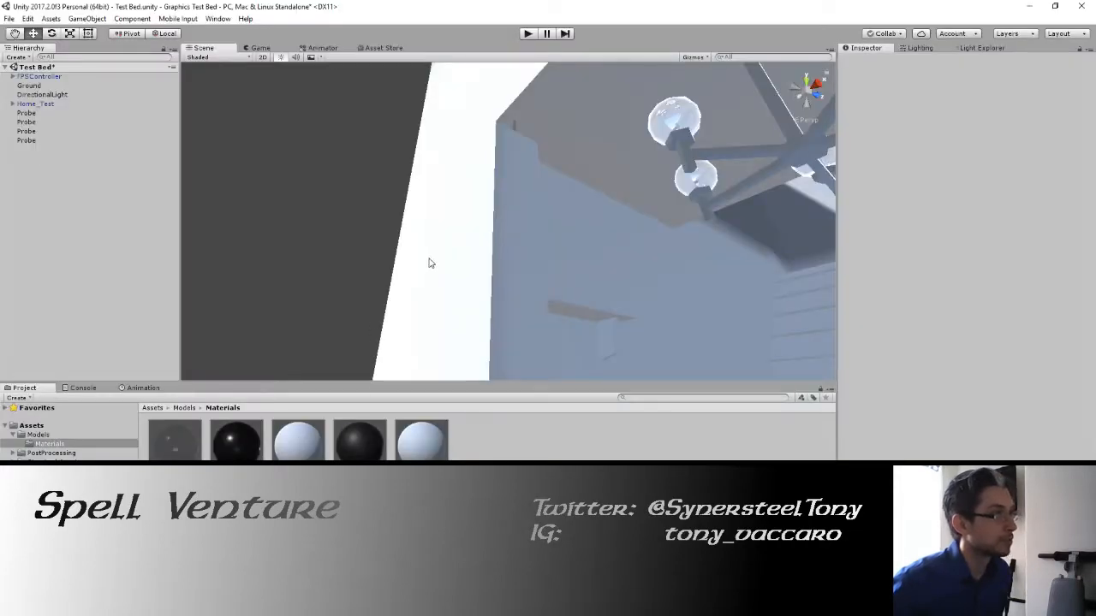
pyautogui.click(533, 153)
pyautogui.moveTo(434, 202); pyautogui.dragTo(497, 141, button='right')
pyautogui.click(407, 182)
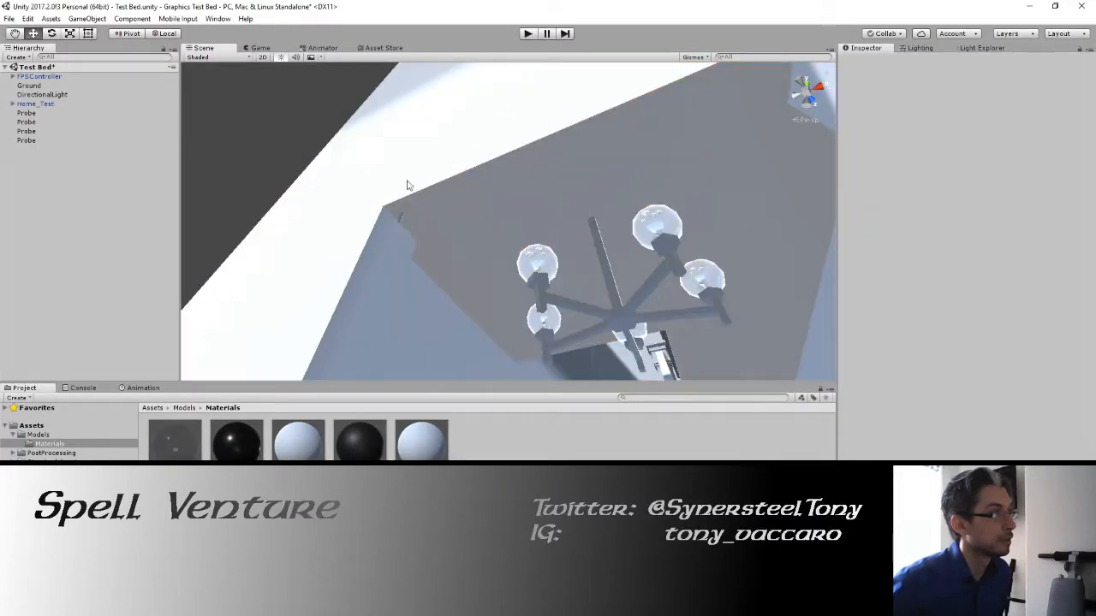
pyautogui.moveTo(406, 185); pyautogui.dragTo(411, 353, button='right')
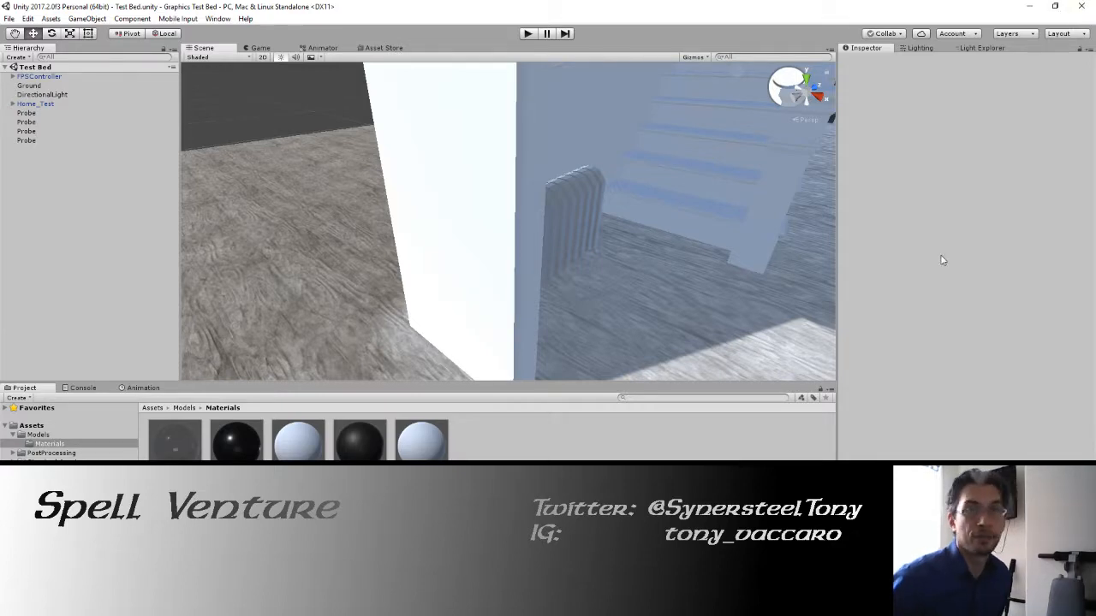
# Switch back to Blender, save the repaired house over Home_Test.blend and close the program
pyautogui.hotkey('alt', 'Tab')
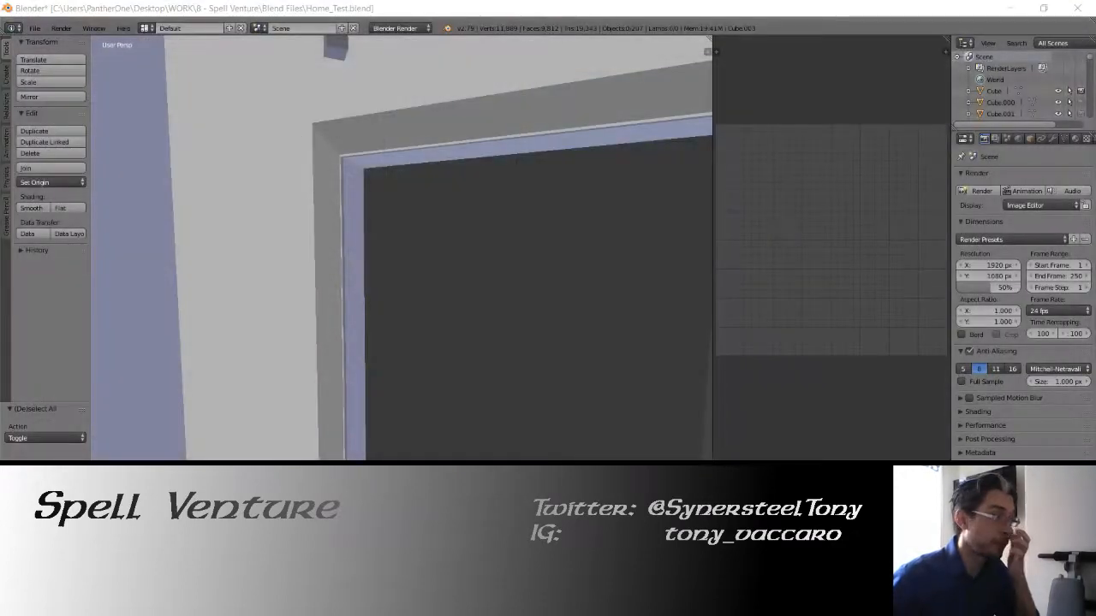
pyautogui.click(388, 183)
pyautogui.scroll(-5, 389, 182)
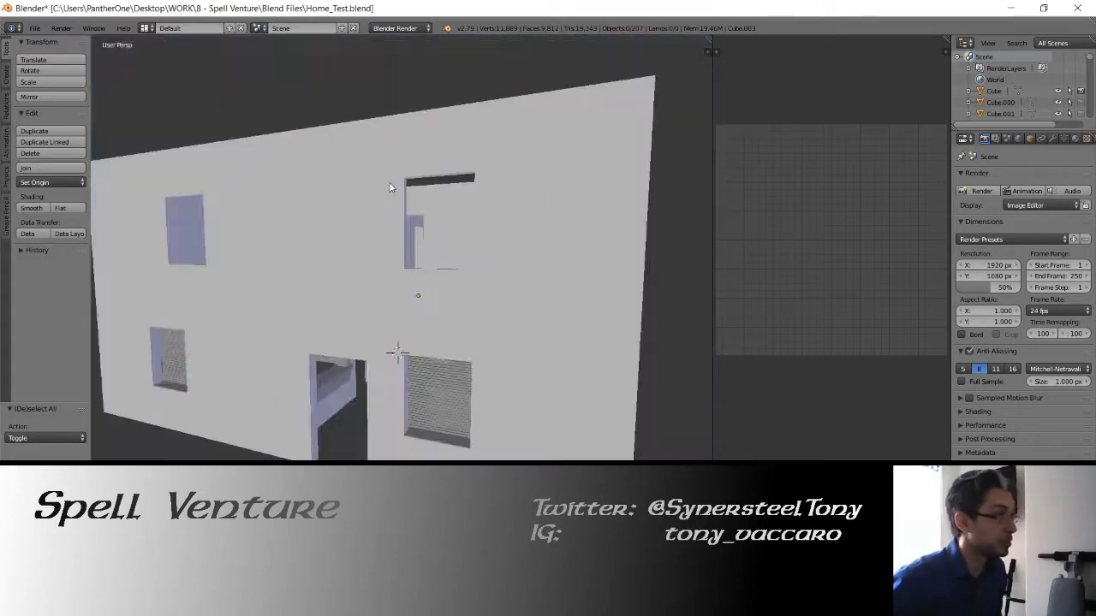
pyautogui.moveTo(374, 175); pyautogui.dragTo(308, 219, button='middle')
pyautogui.hotkey('ctrl', 's')
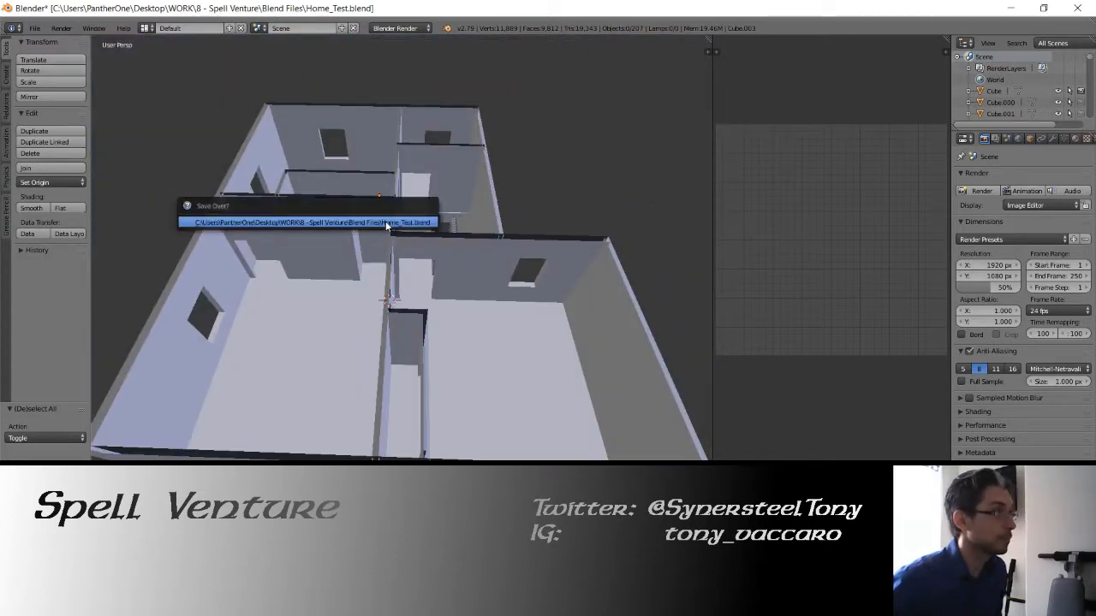
pyautogui.press('Return')
pyautogui.click(1080, 12)
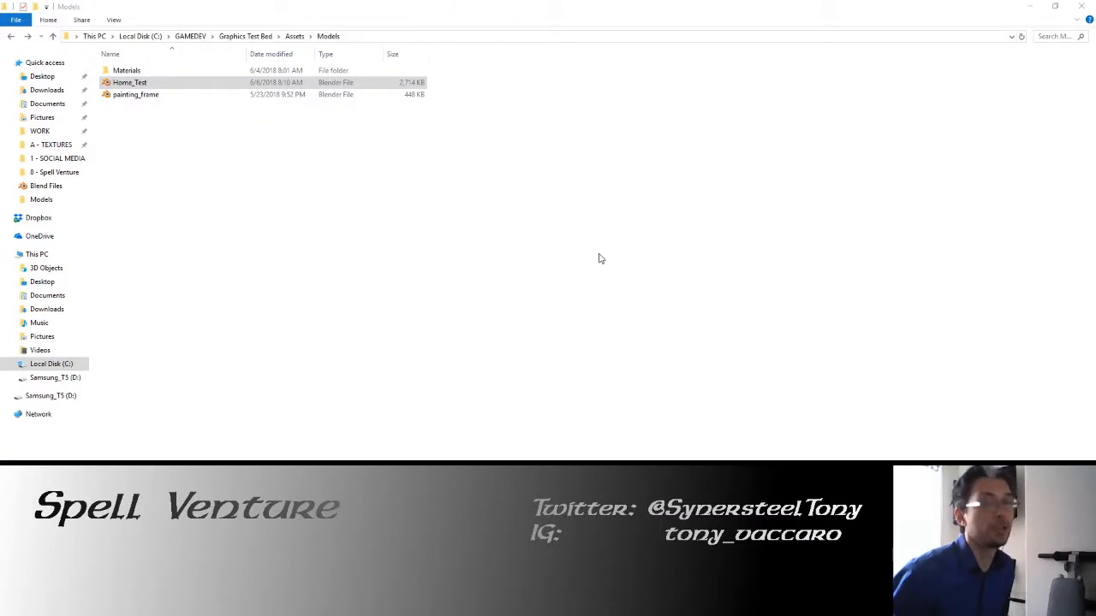